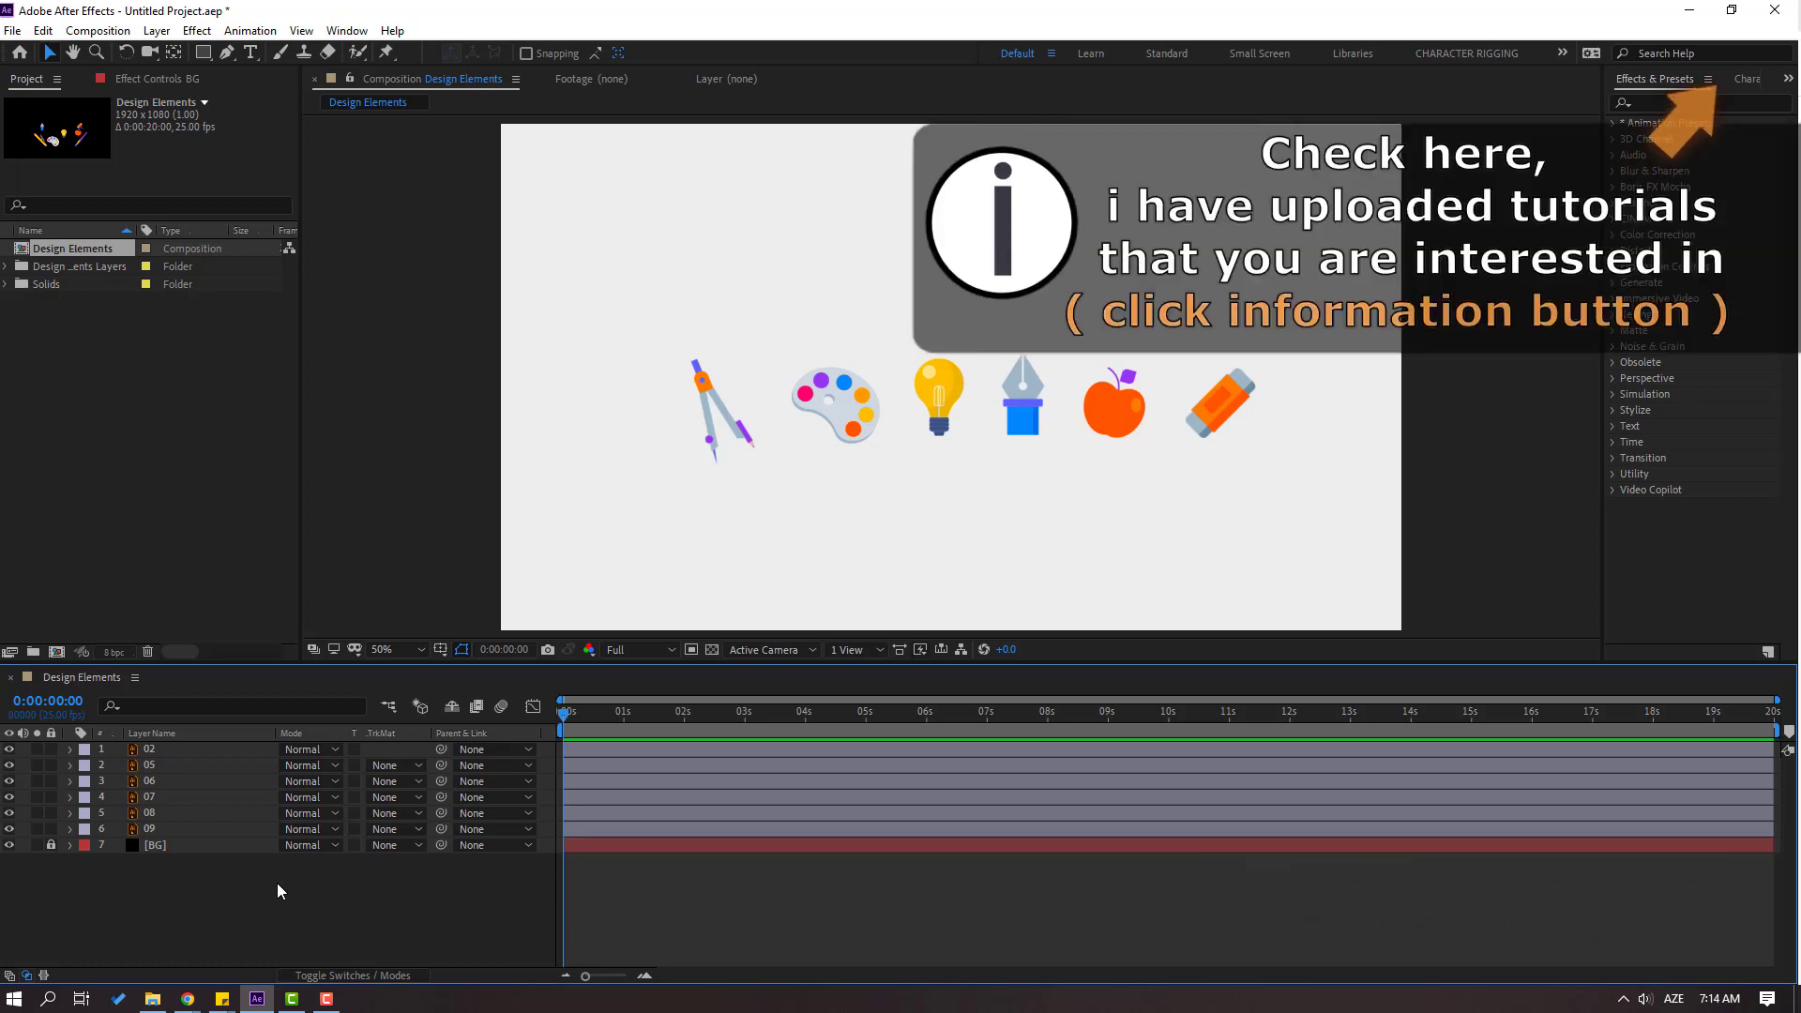
- Add a text layer reading DESIGN above the row of icons
left_click(251, 55)
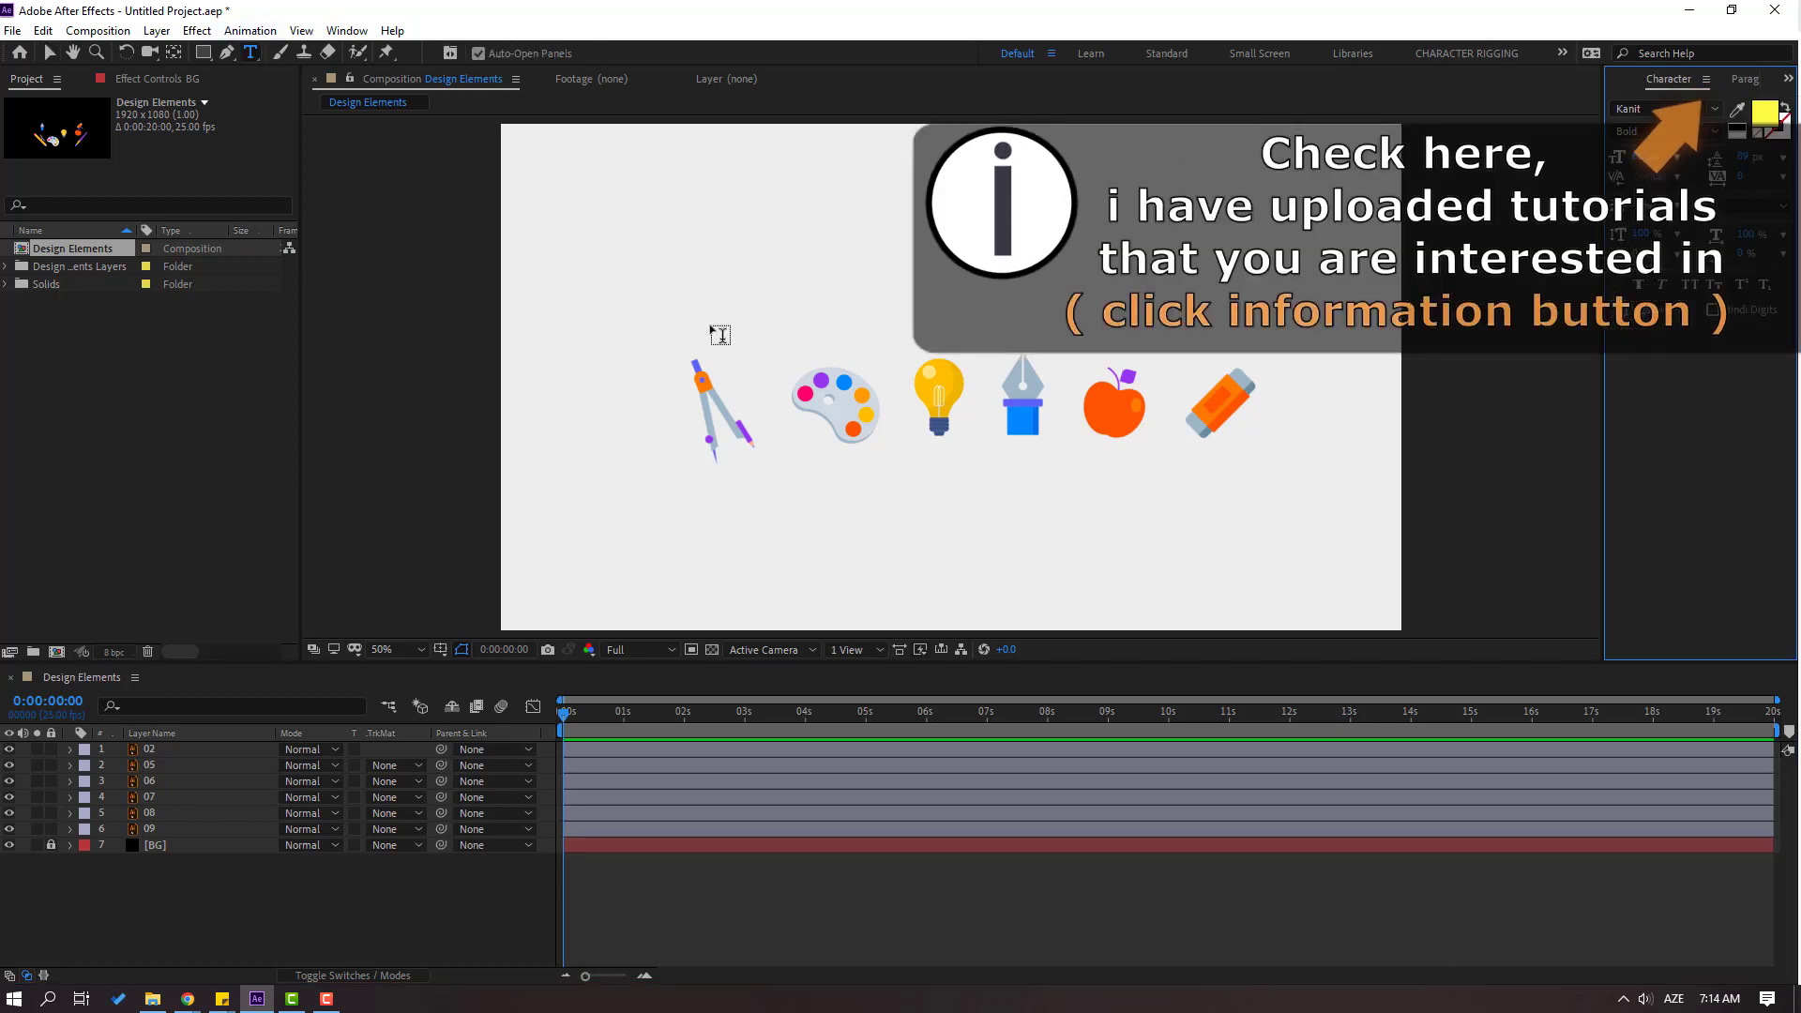
left_click(694, 243)
type("DES")
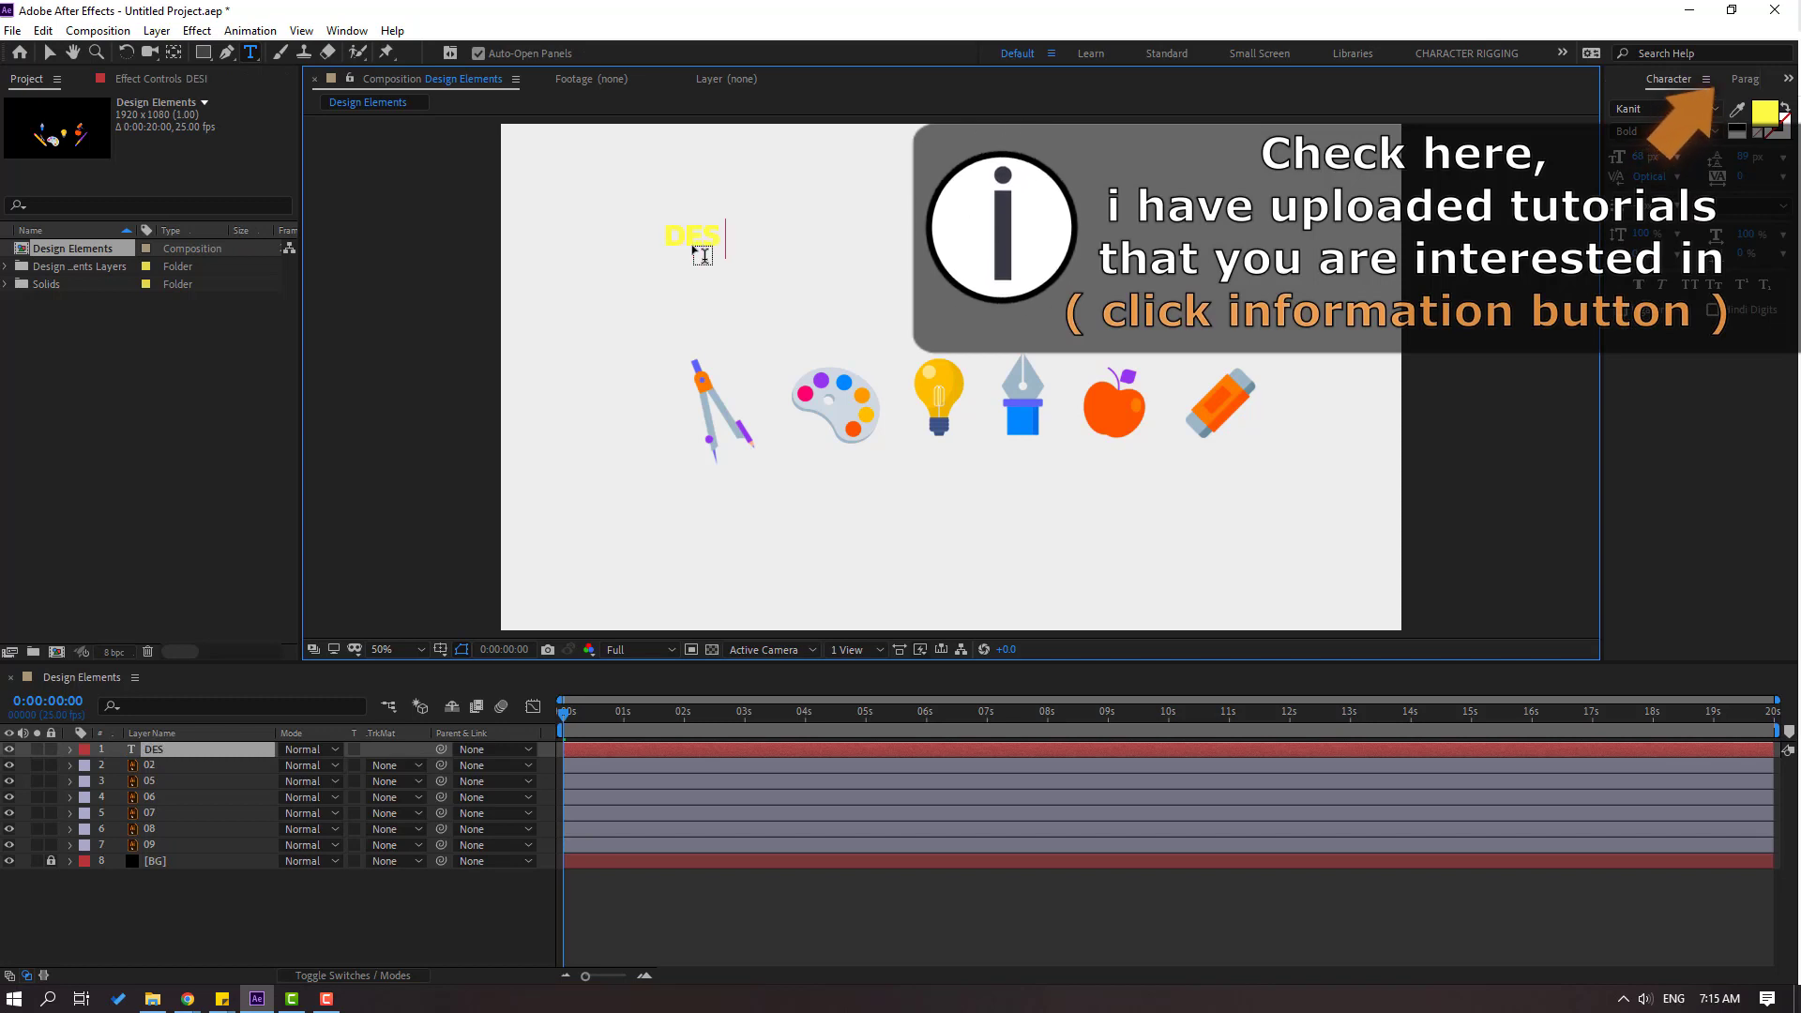
type("IGN")
left_click(50, 54)
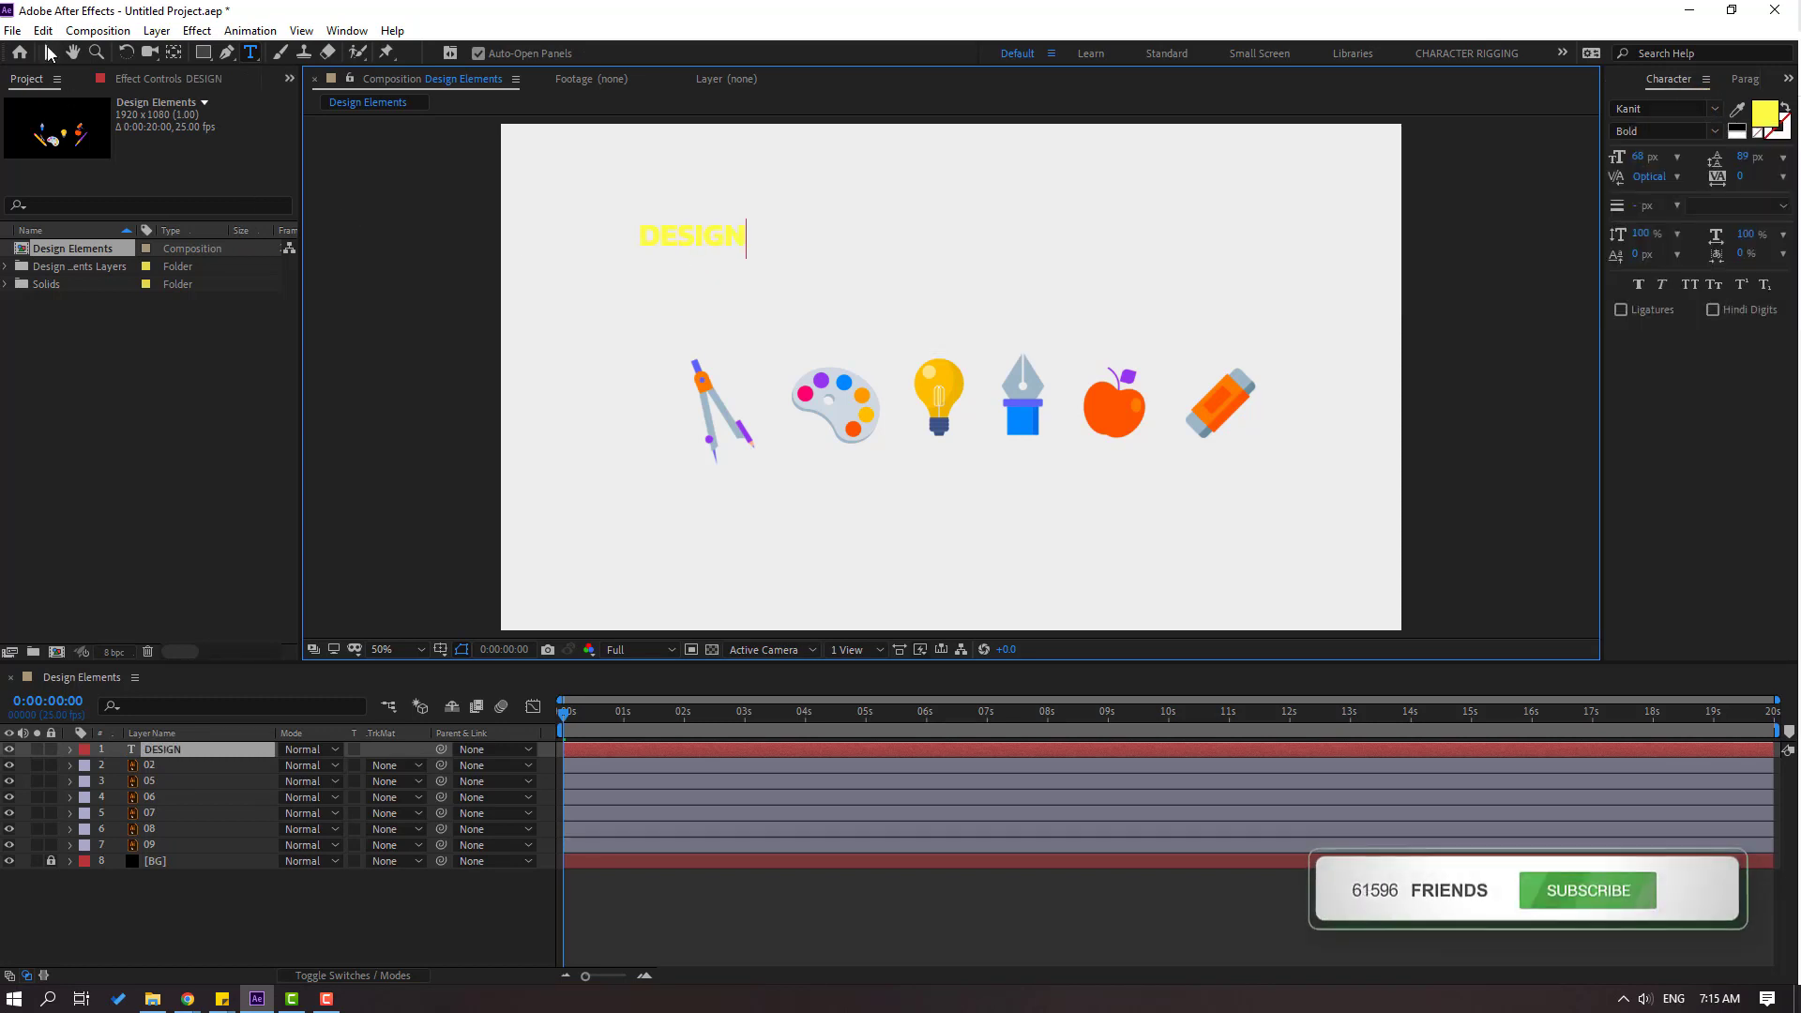
- Set the DESIGN text's fill colour to the blue 0087FF sampled from the pen nib icon
left_click(1766, 119)
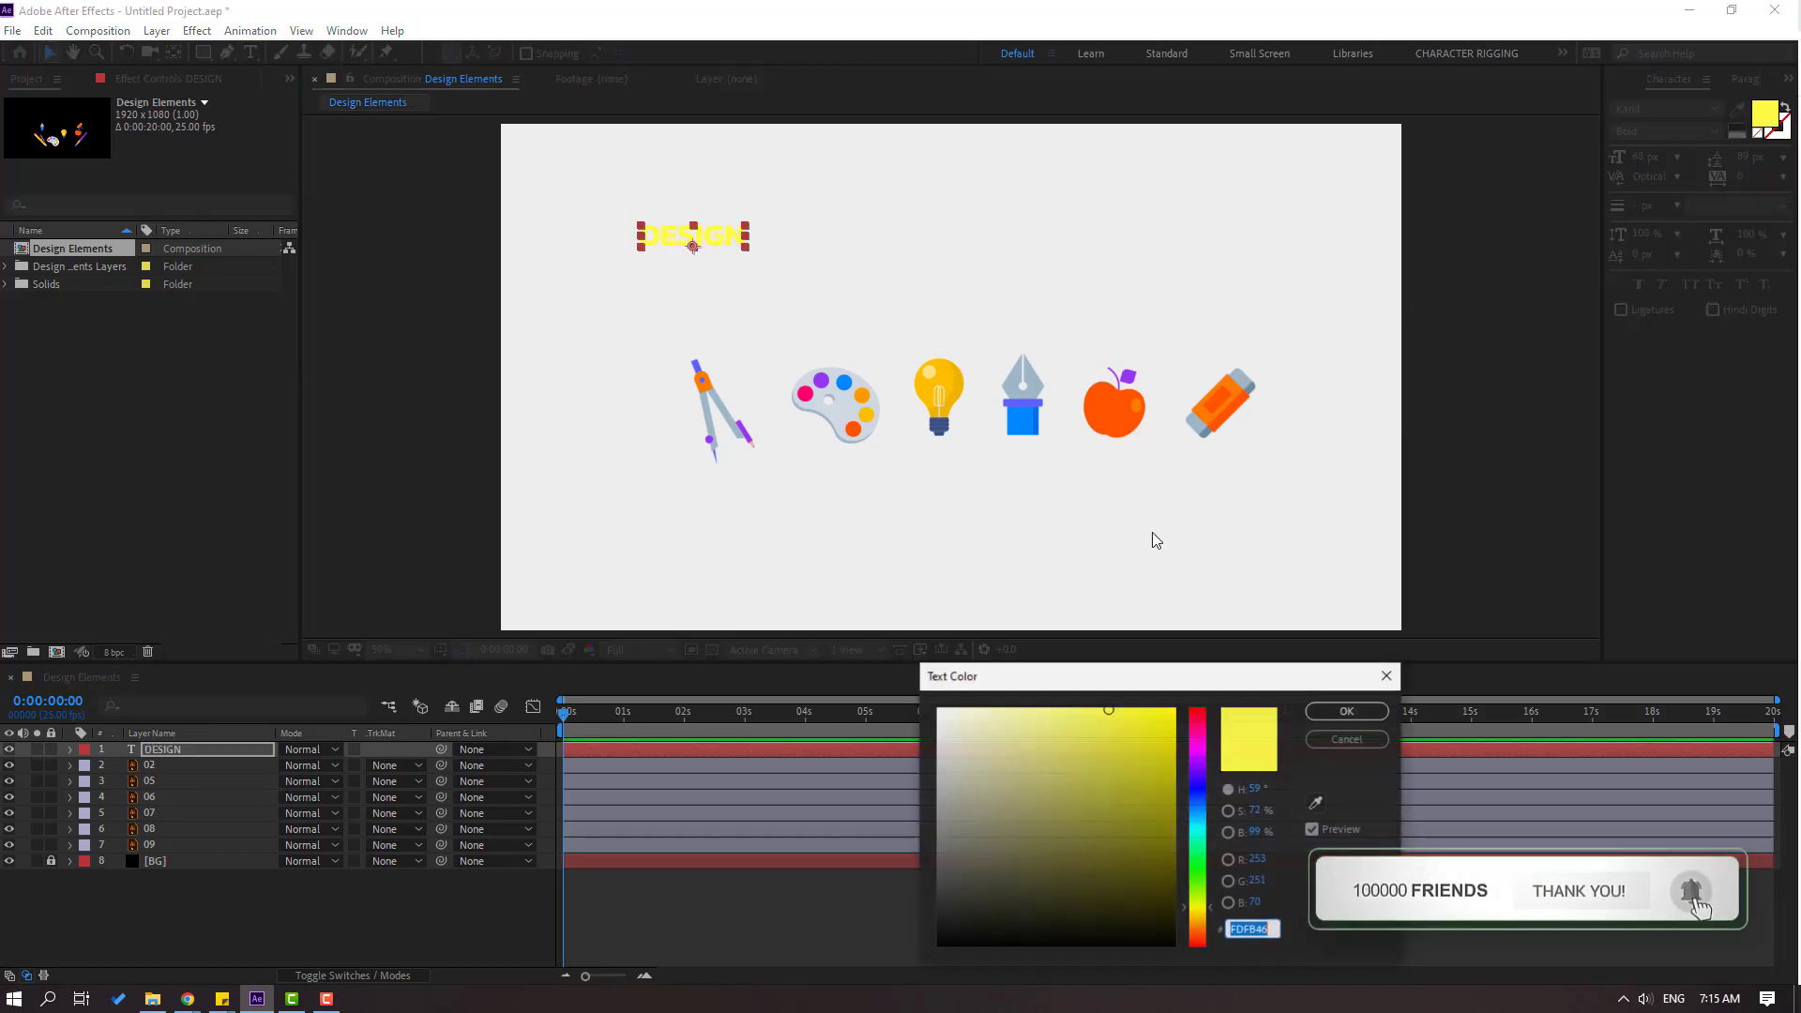
left_click(1317, 803)
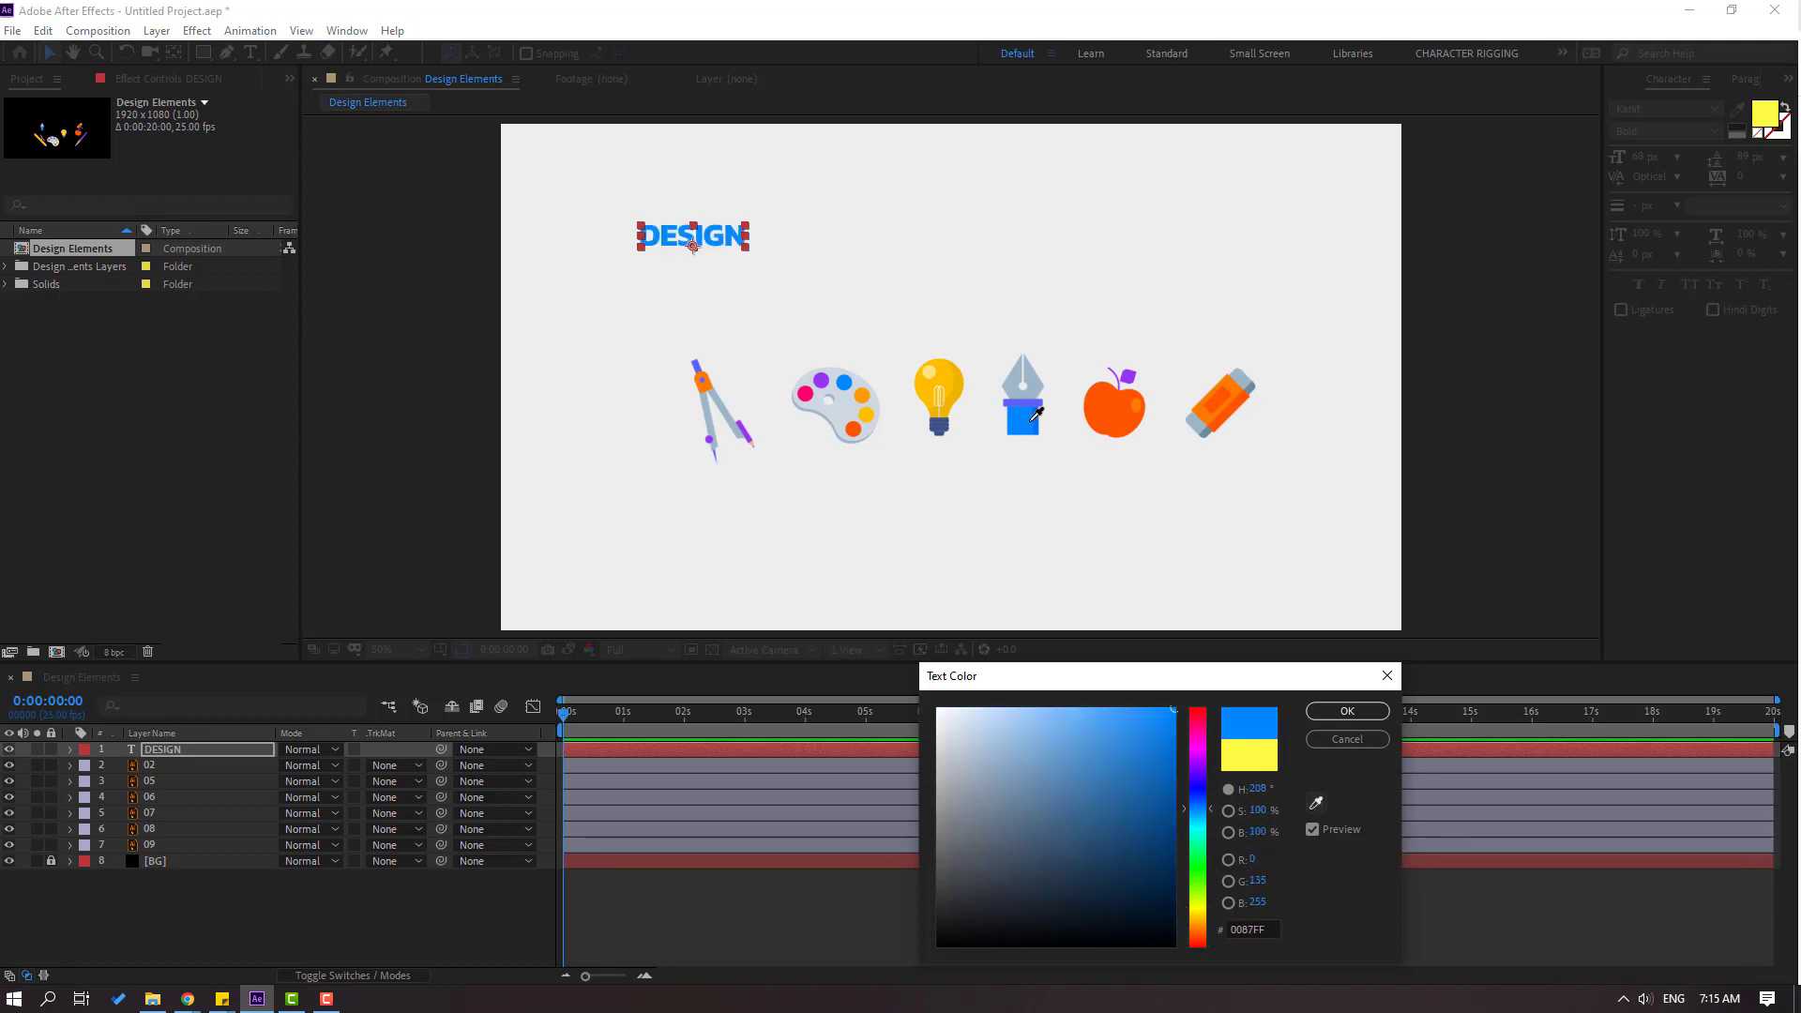
left_click(1347, 711)
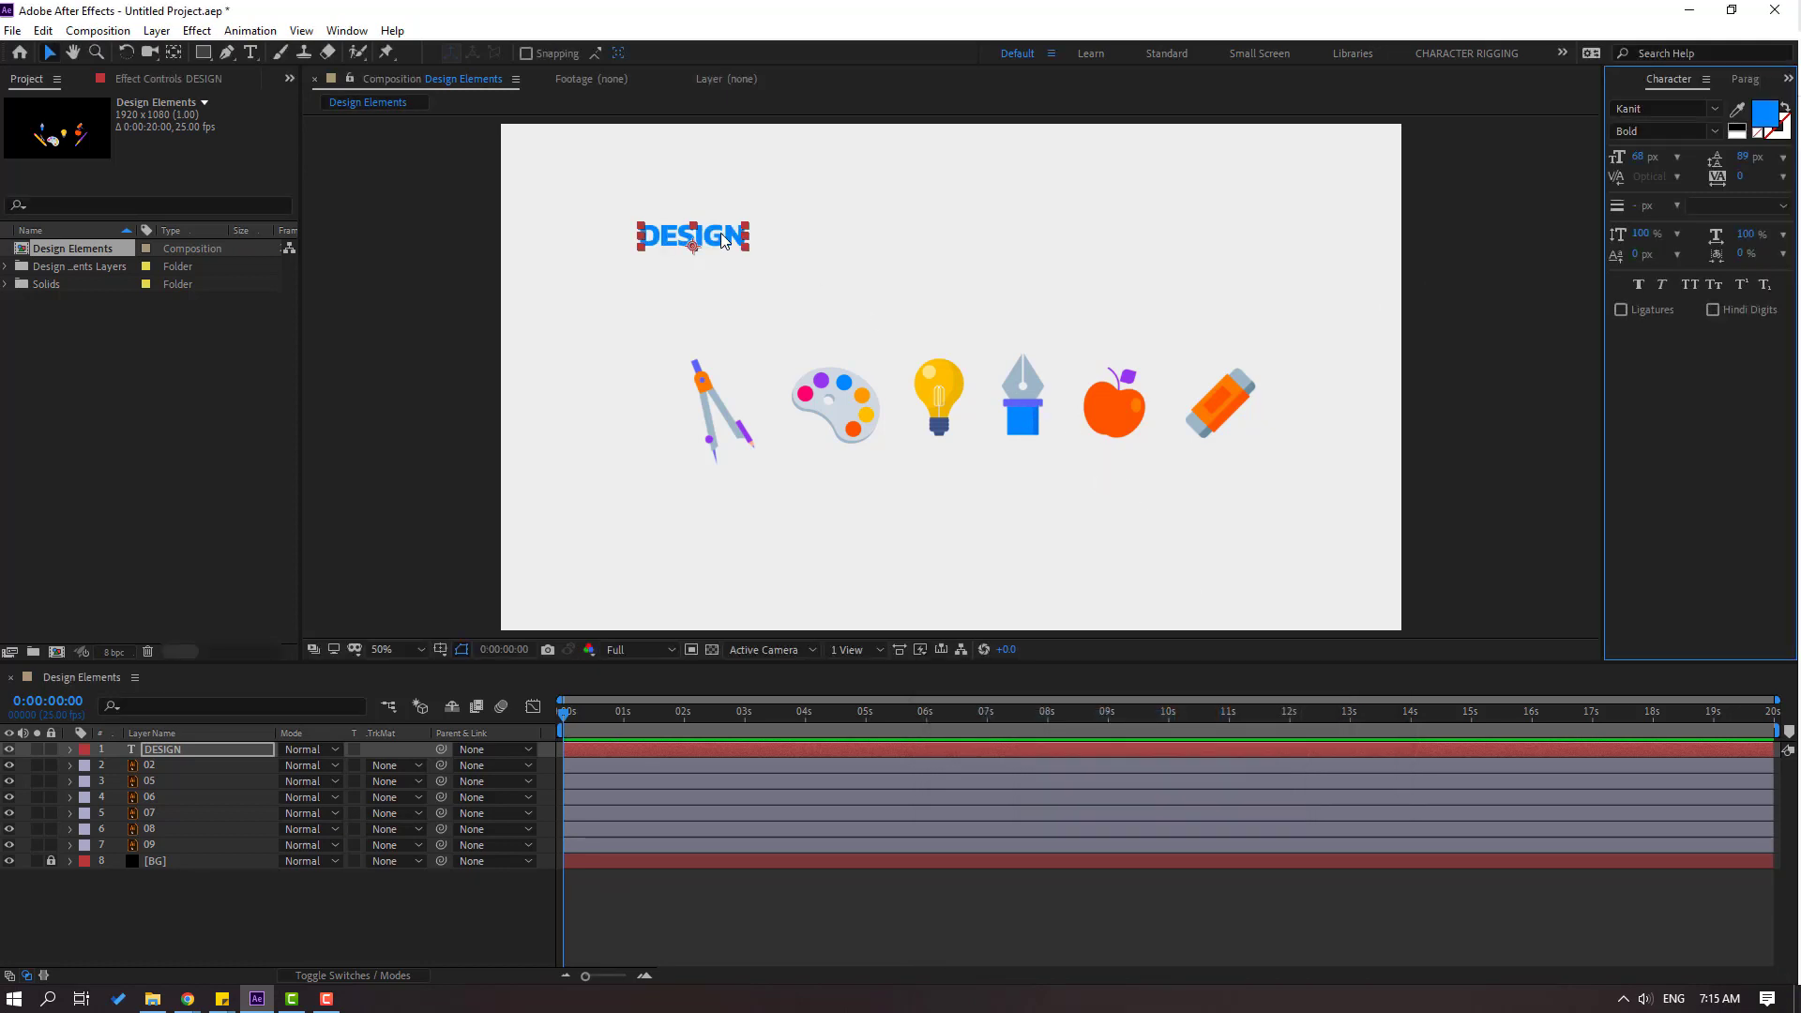
- Enlarge the DESIGN text to 298 px and move it roughly to the centre of the frame over the icons
left_click_drag(723, 242, 953, 402)
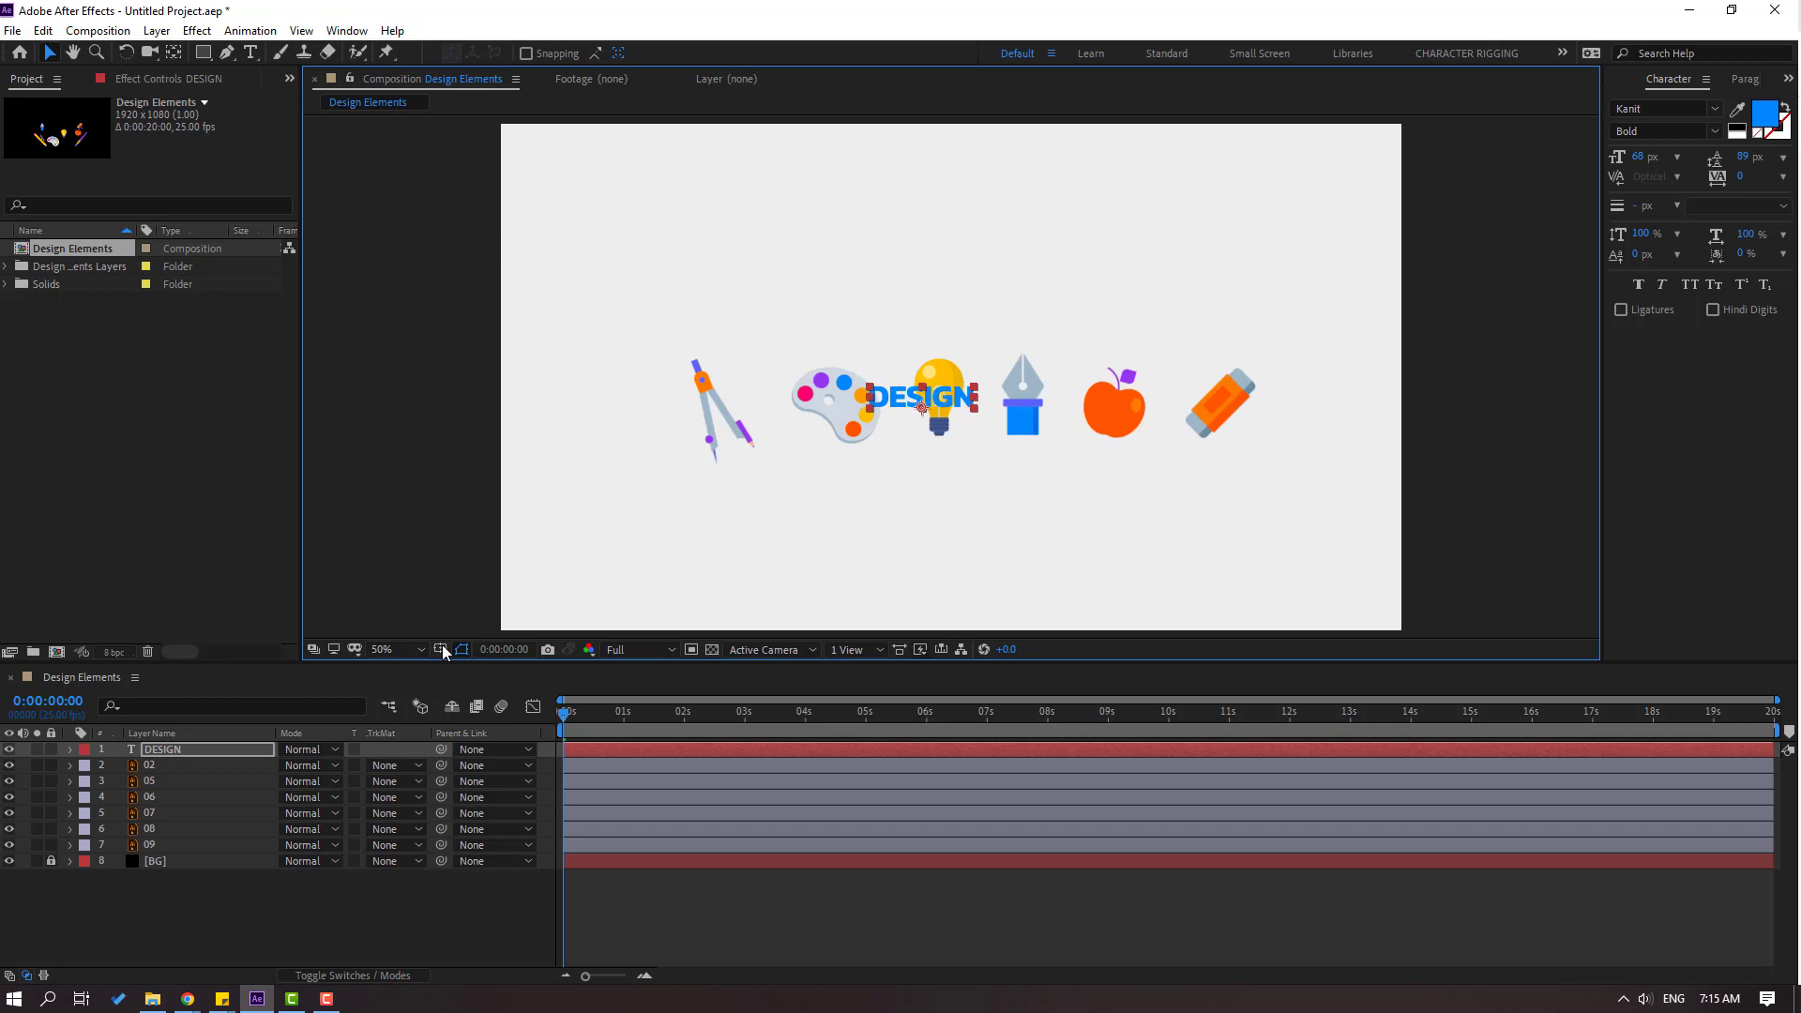
left_click_drag(1642, 160, 1782, 160)
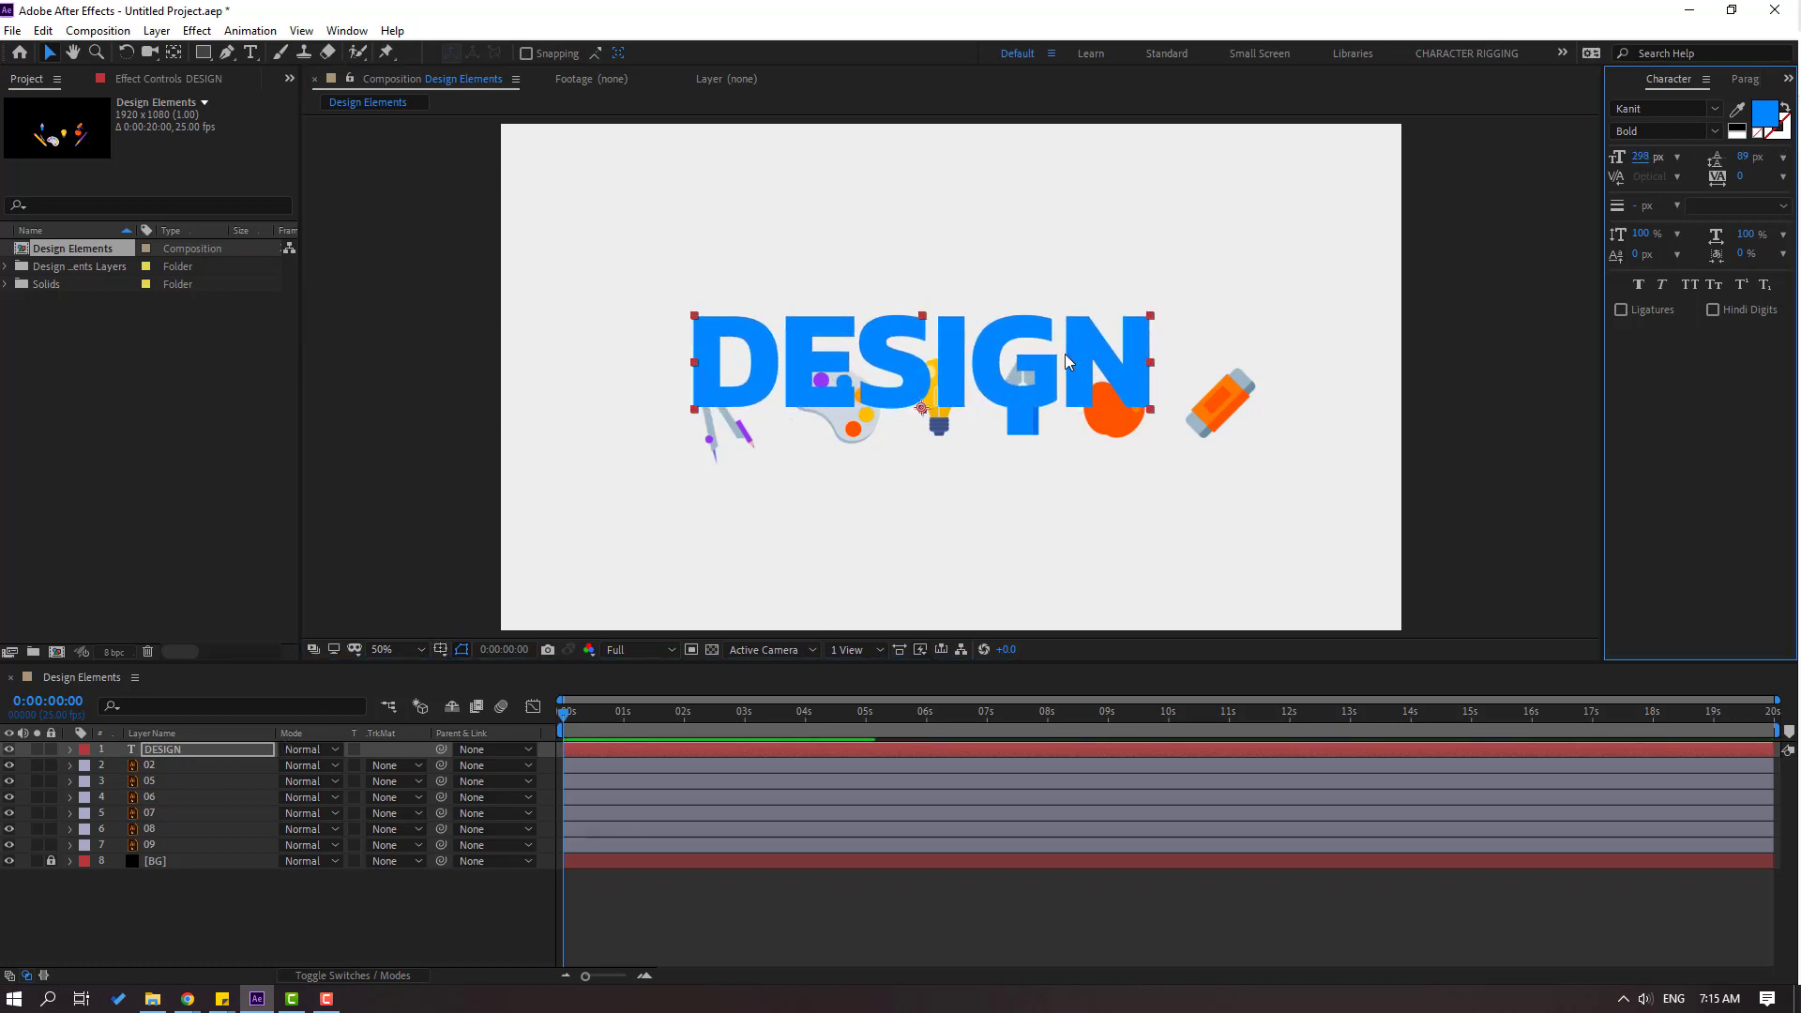
left_click_drag(905, 380, 943, 407)
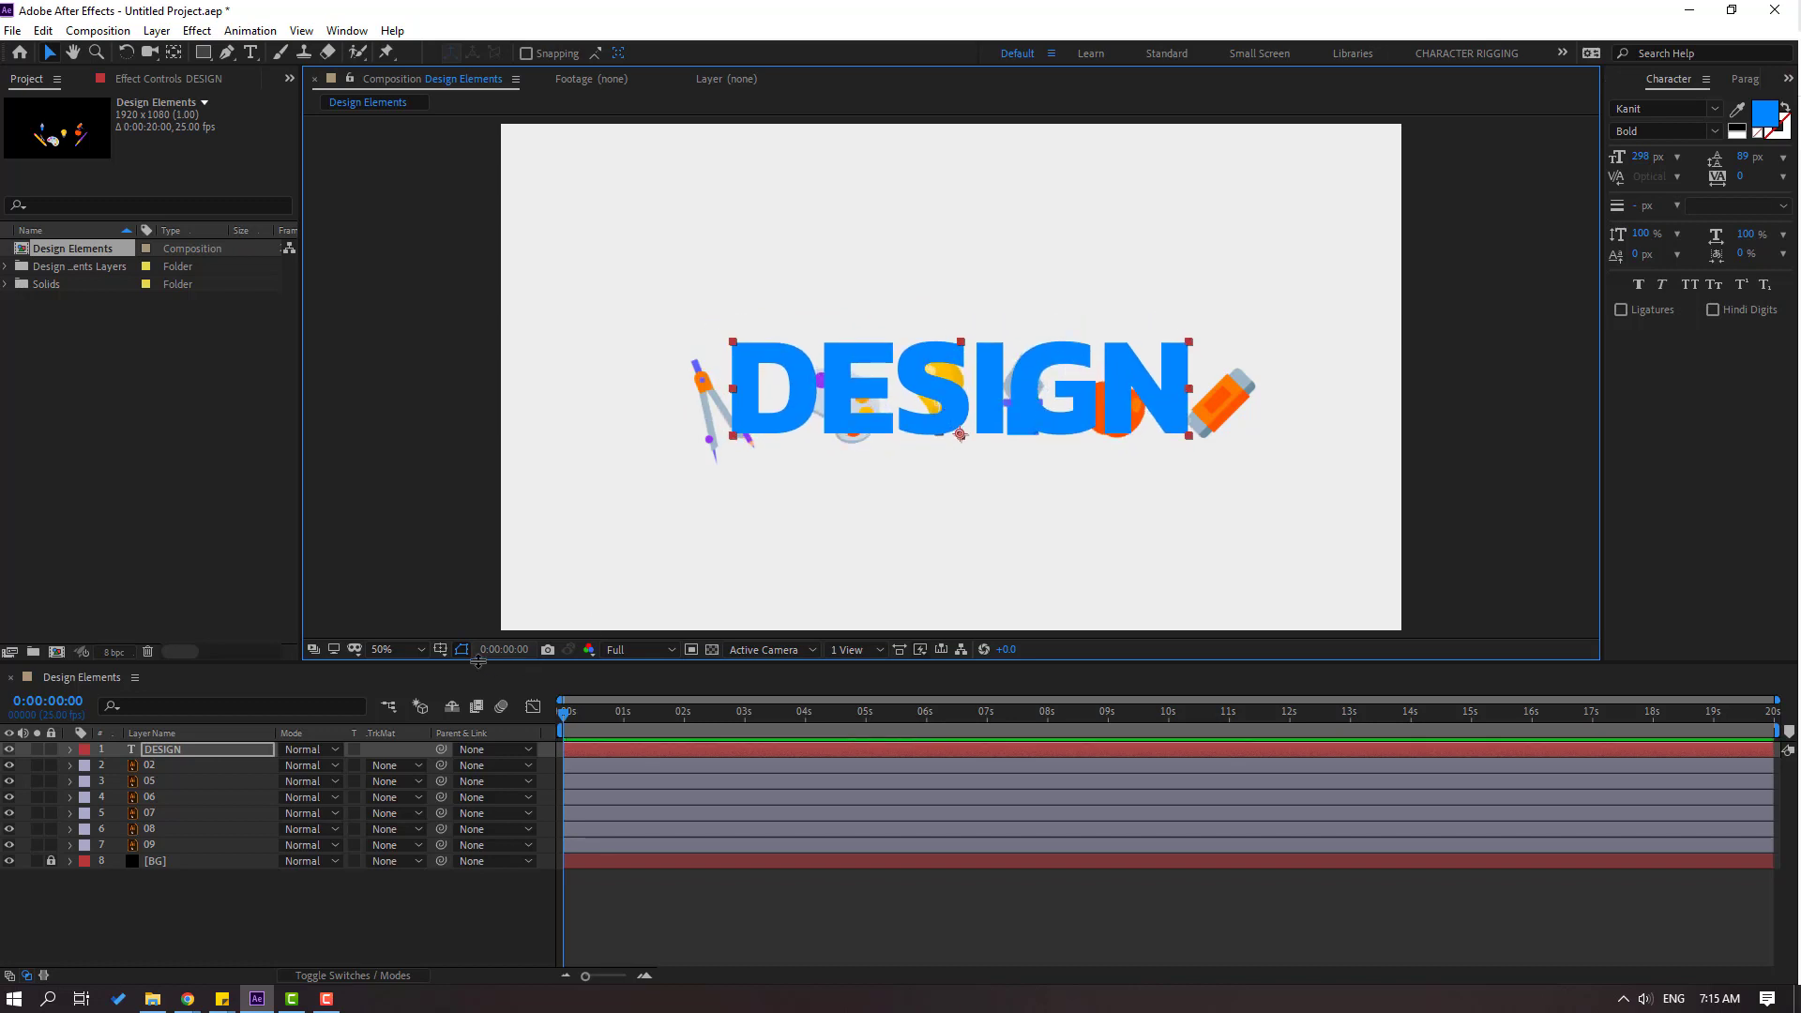
- Show the Title/Action Safe guides and centre the DESIGN layer's anchor point on its text
left_click(441, 653)
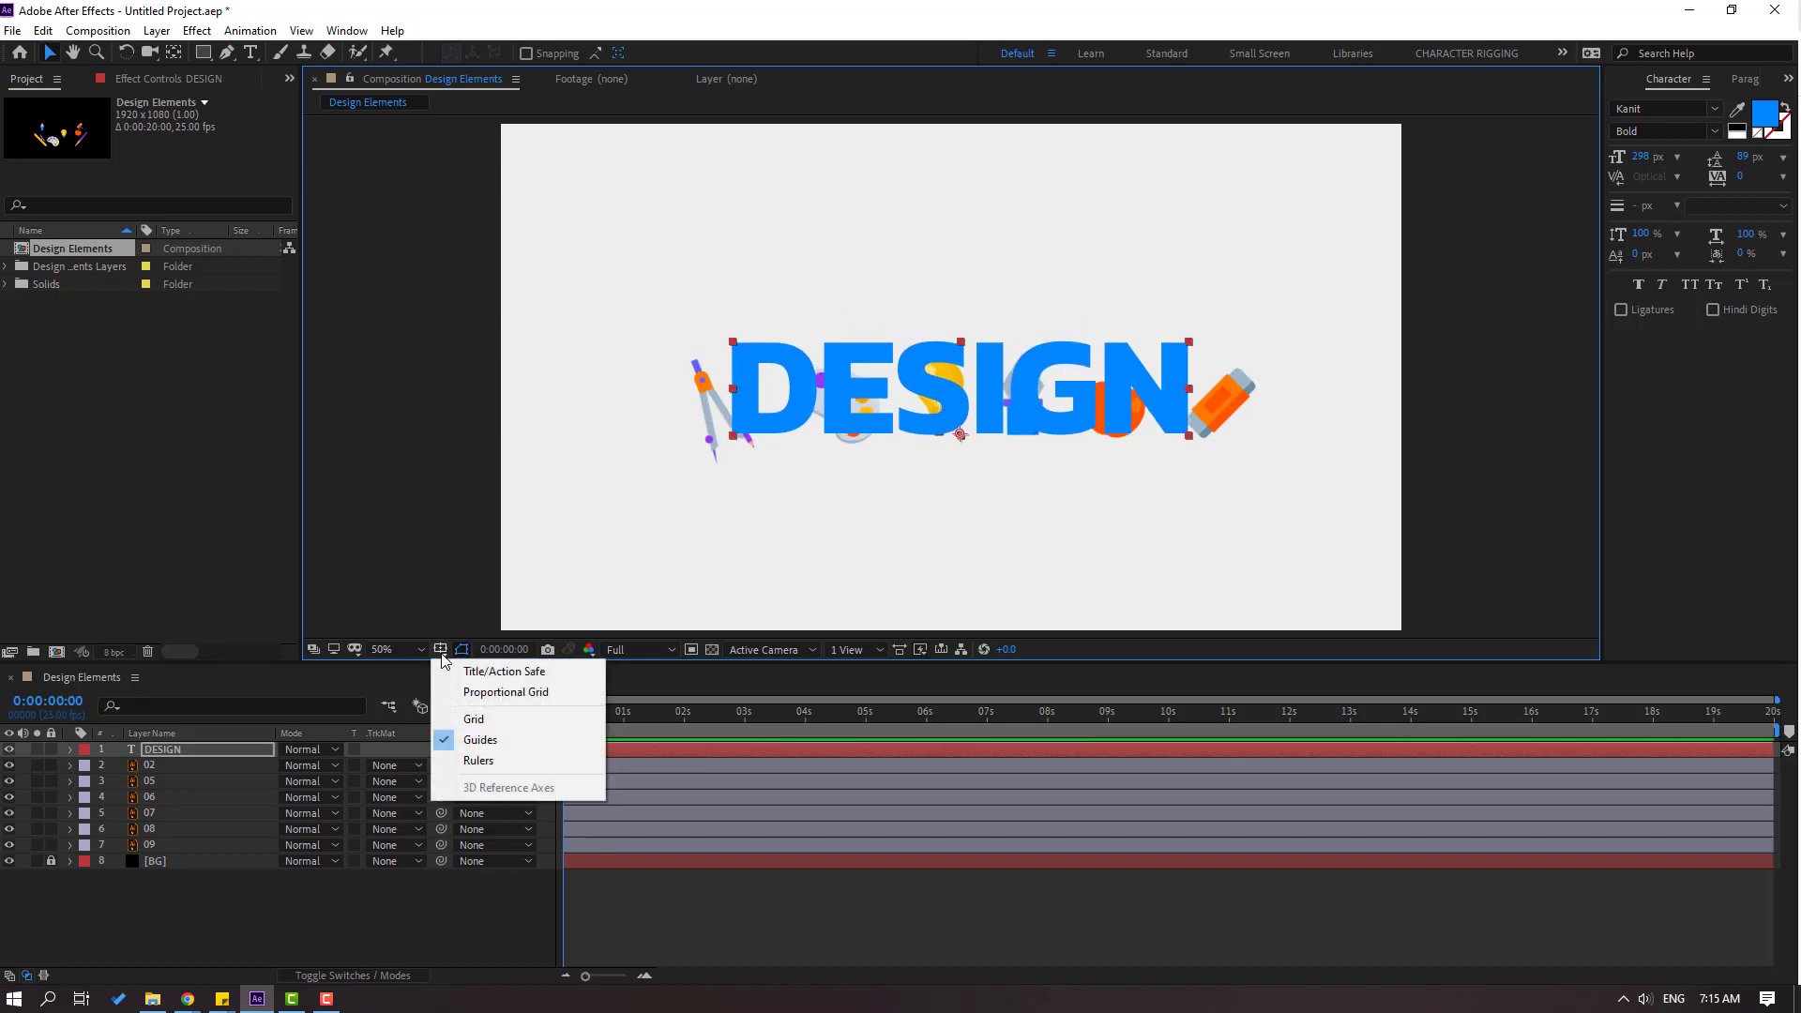
left_click(534, 672)
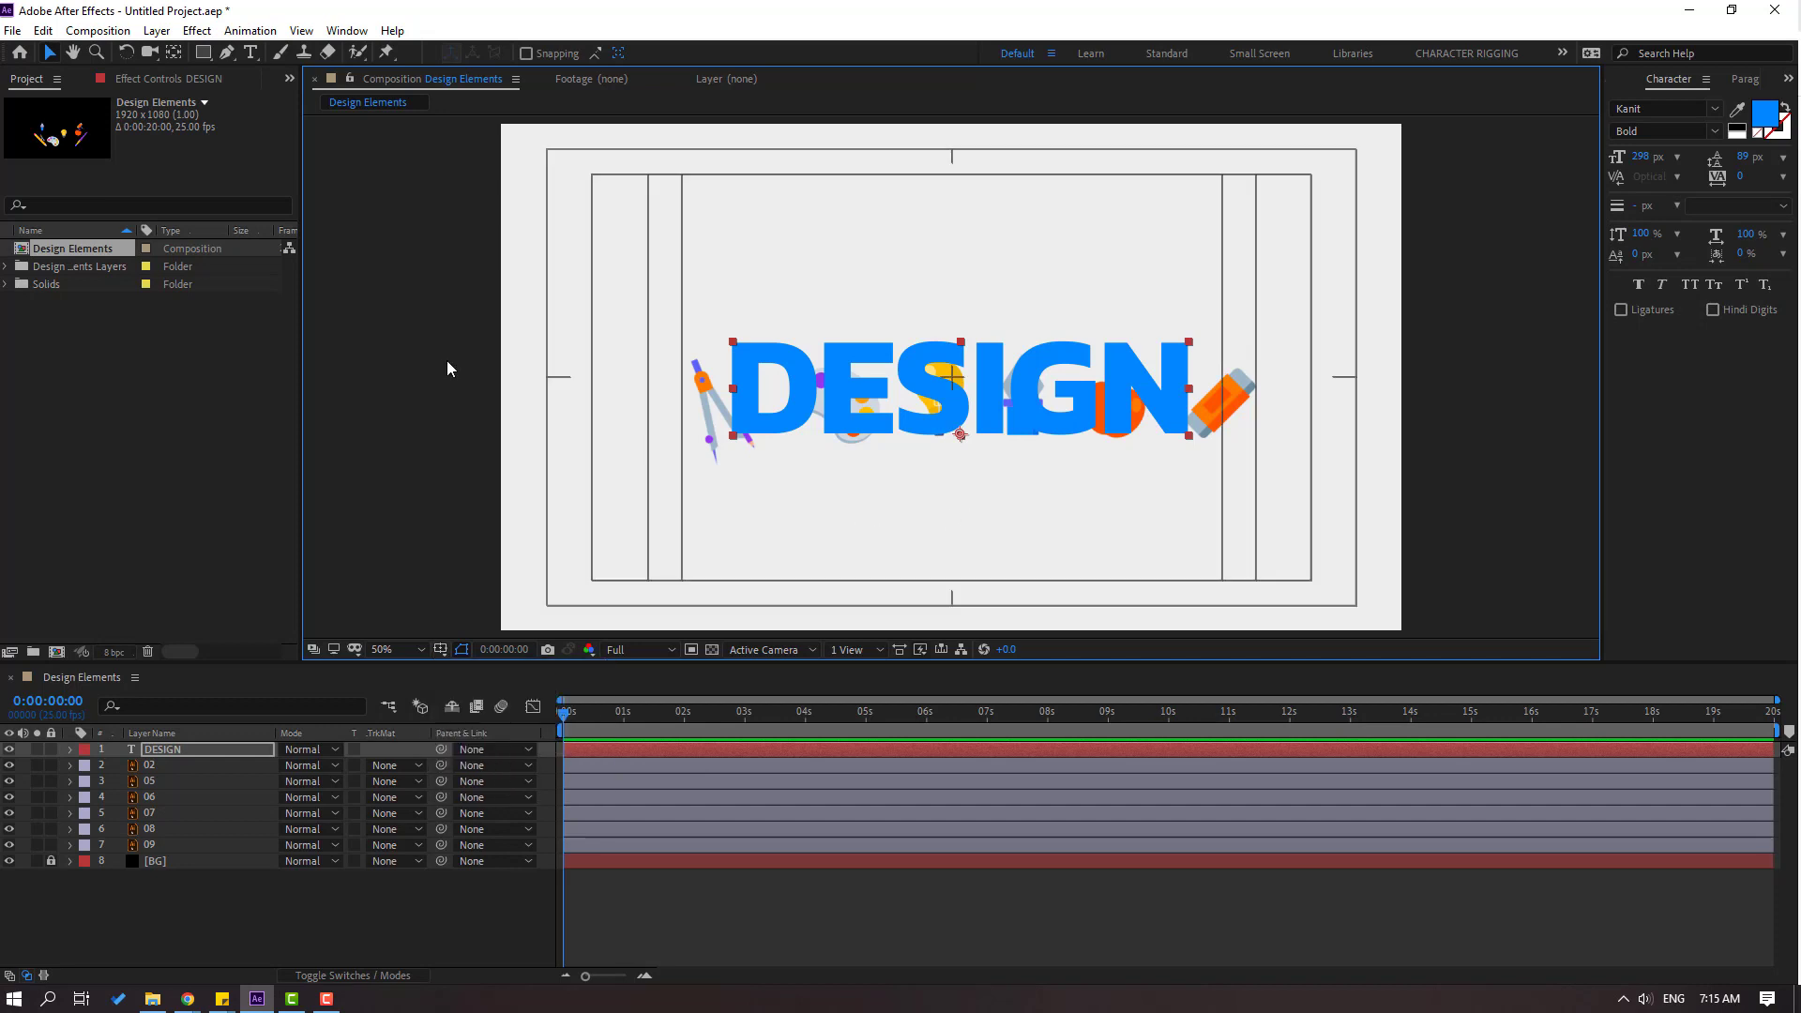
left_click(173, 53)
key("ctrl+alt+Home")
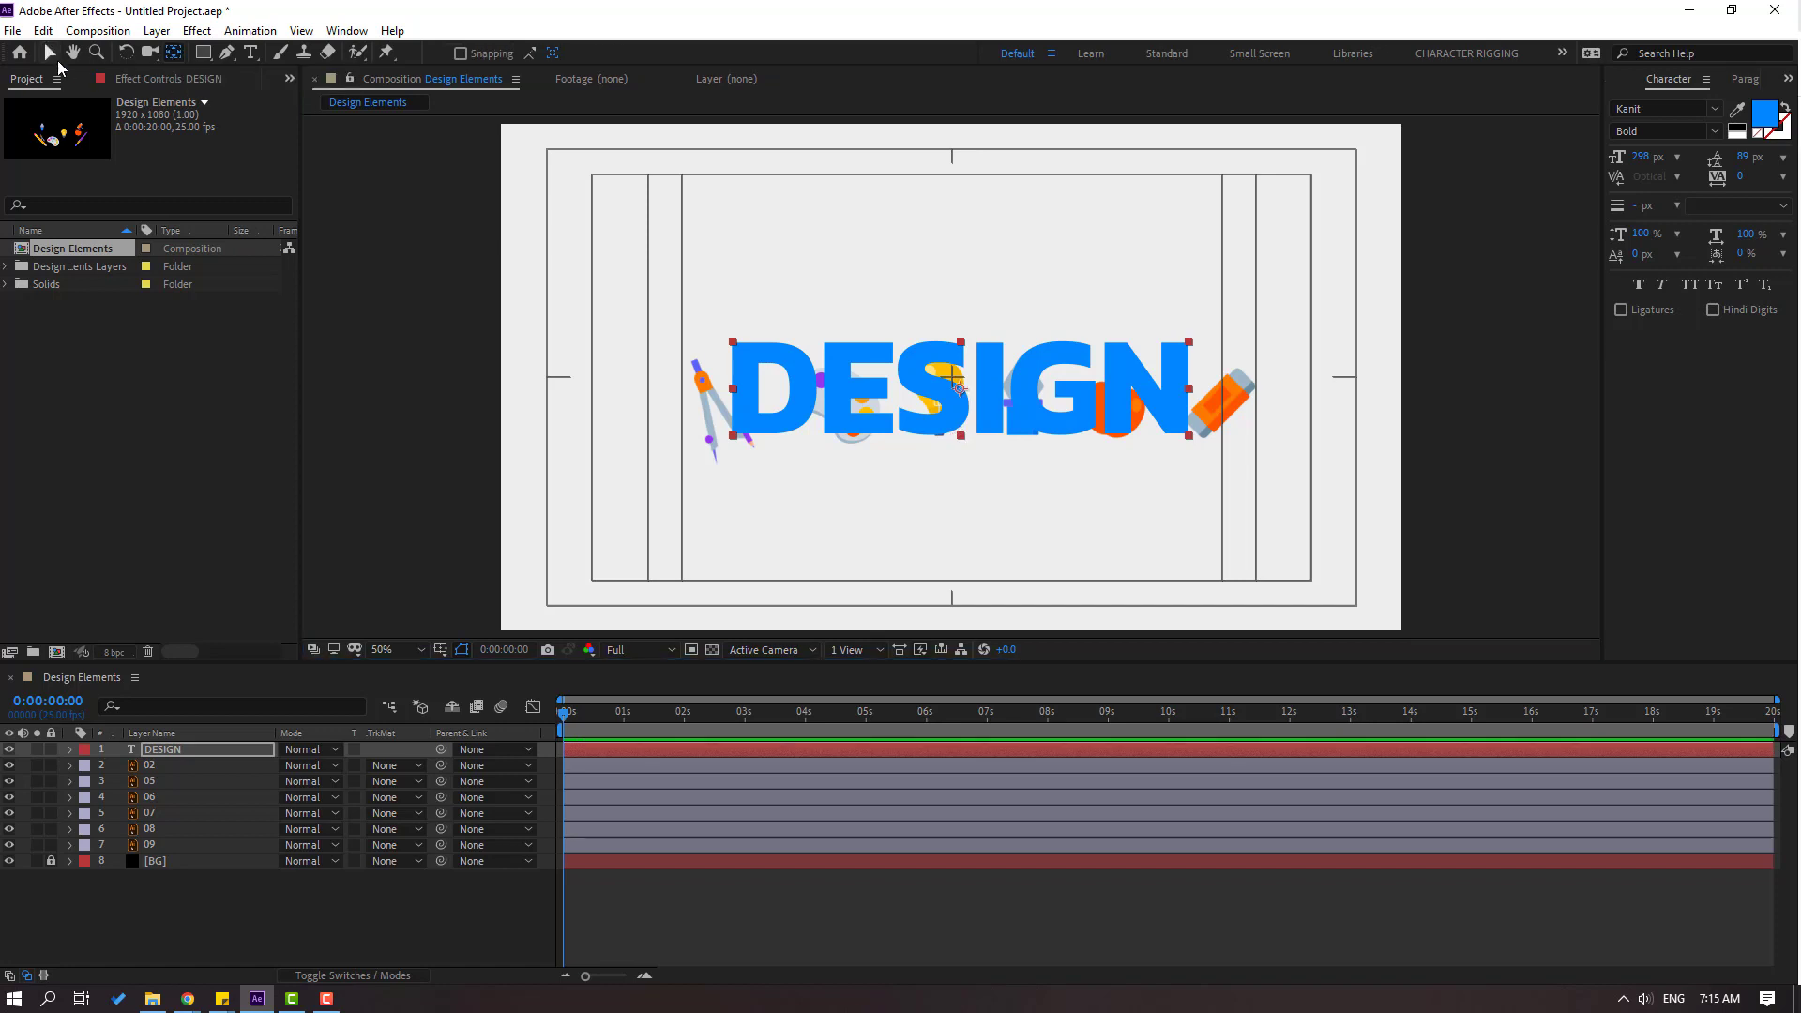
left_click(51, 53)
- Align the DESIGN text to the composition's centre both horizontally and vertically
left_click(346, 31)
left_click(380, 155)
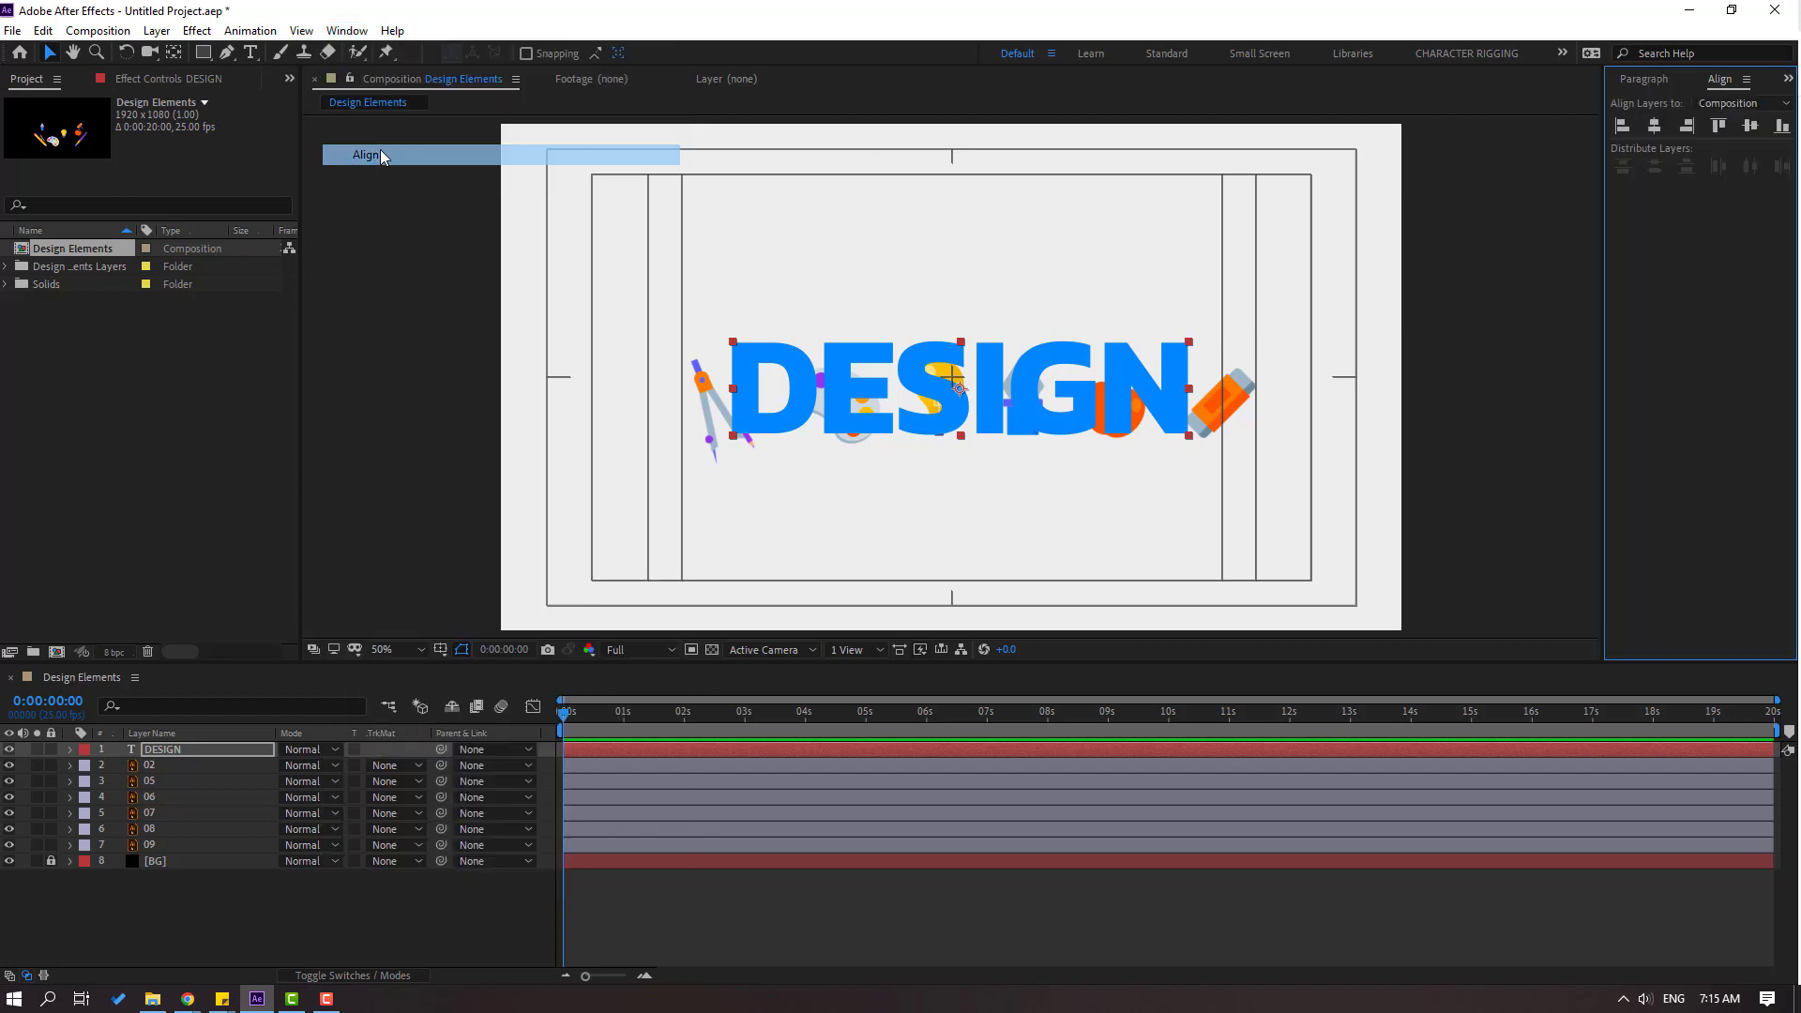
left_click(1655, 132)
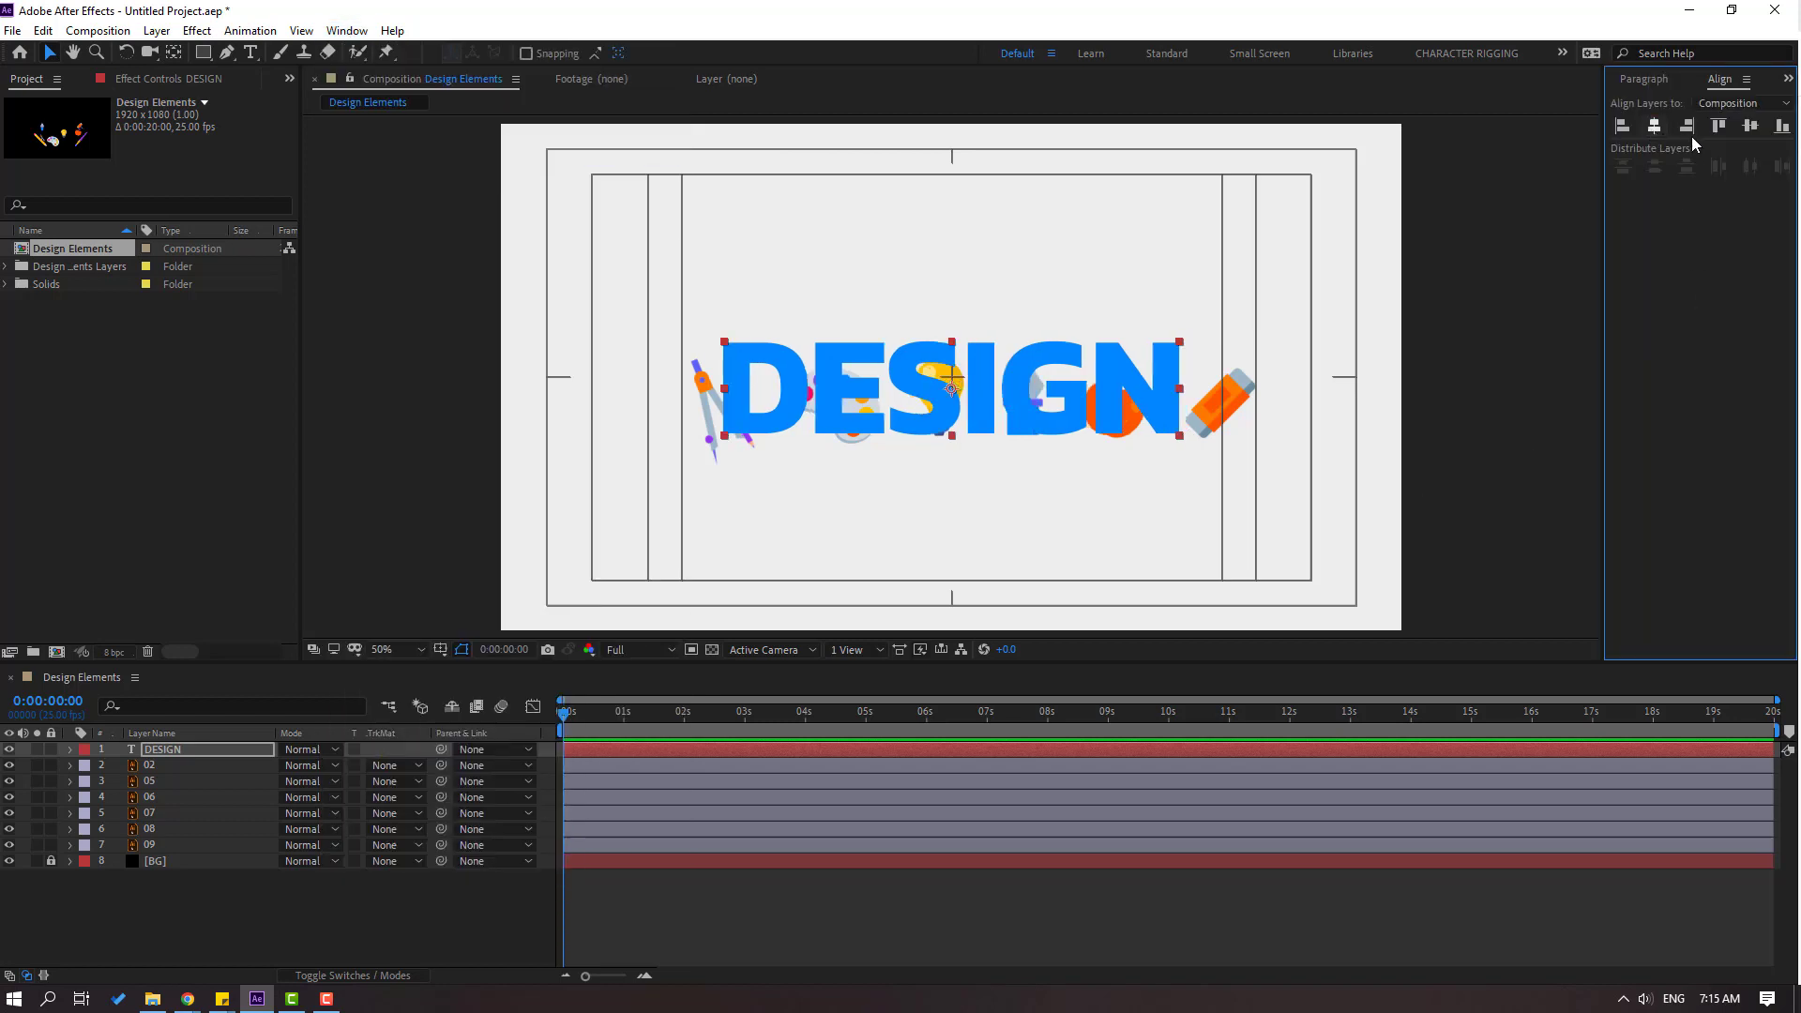
left_click(1749, 126)
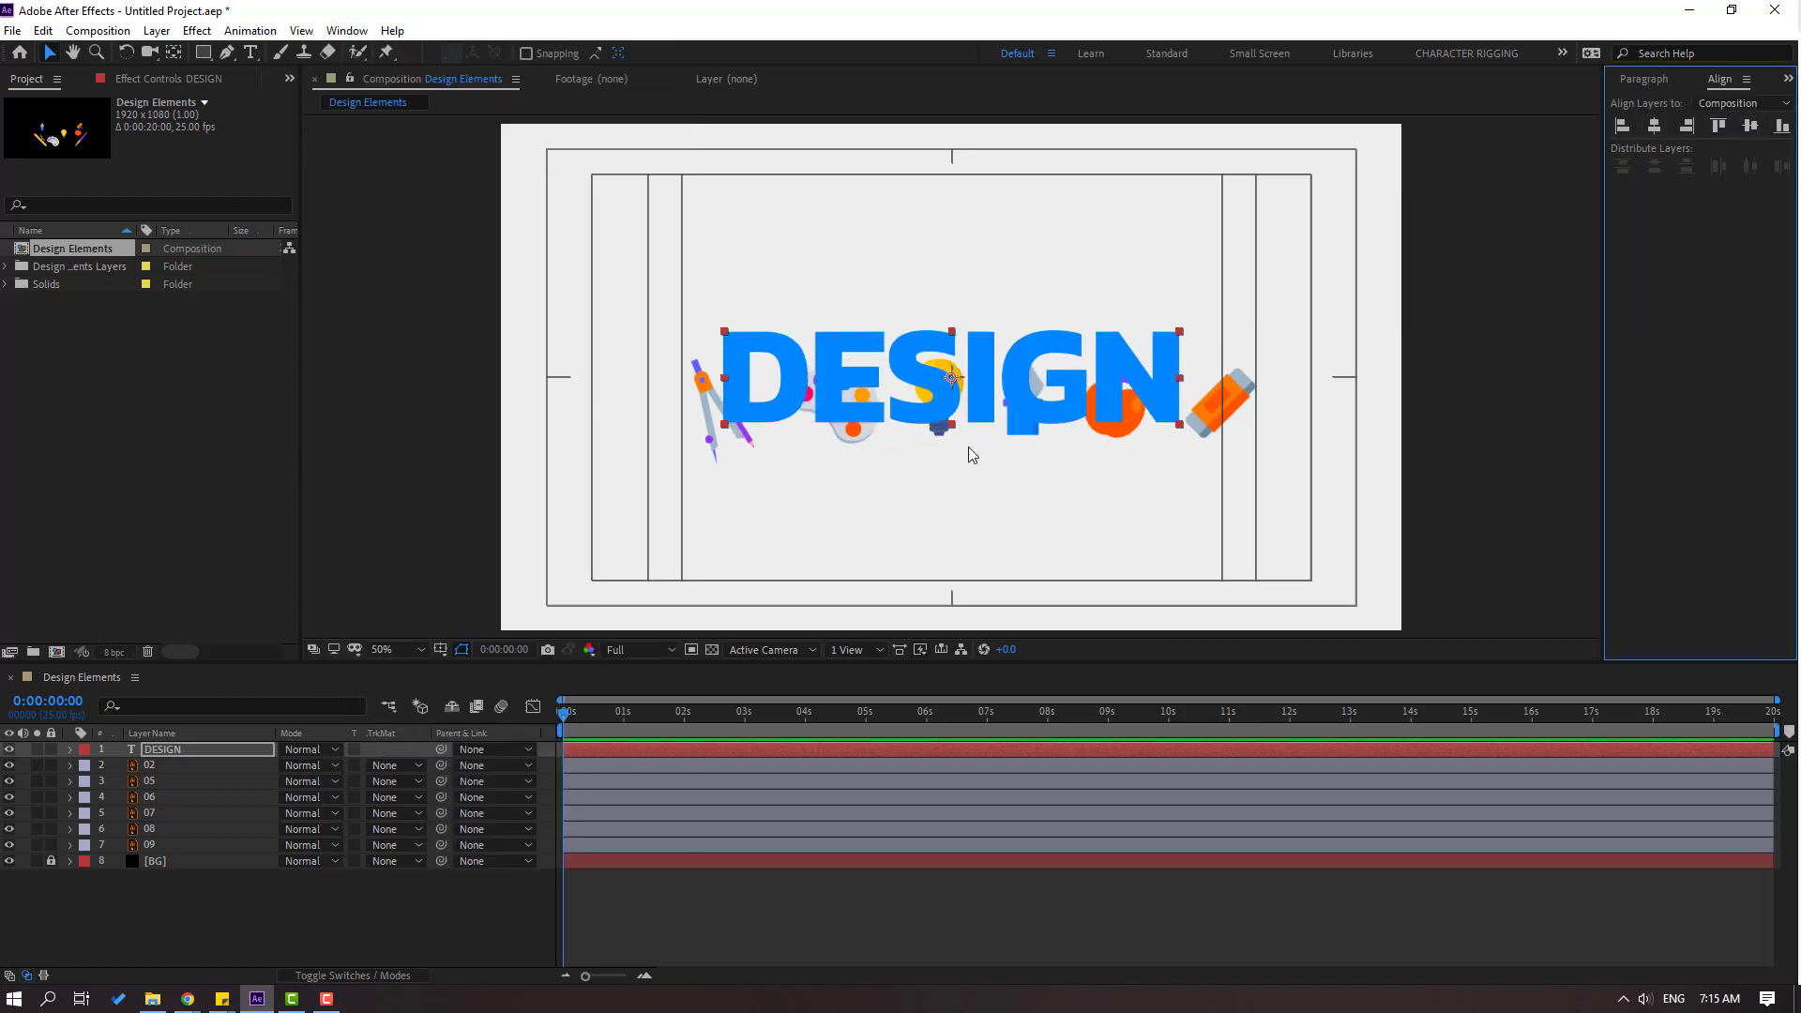
- Duplicate the DESIGN text layer five times, up to DESIGN 6
left_click(182, 913)
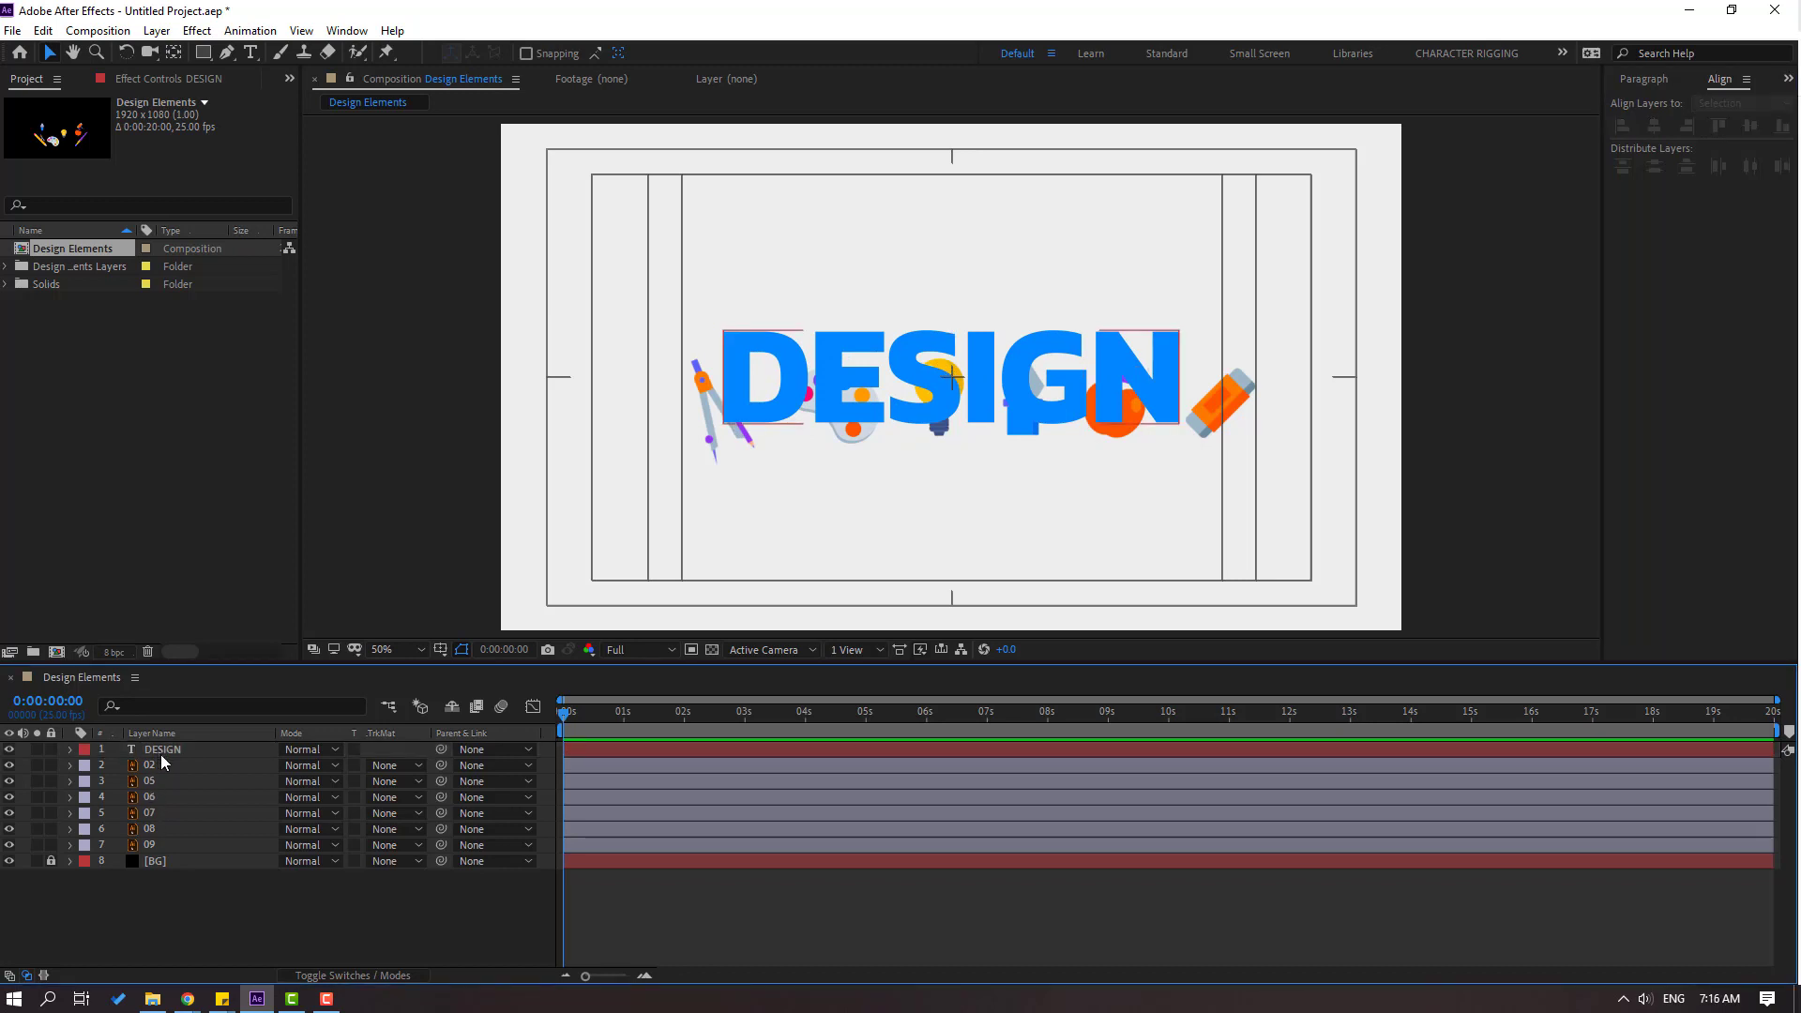
left_click(164, 754)
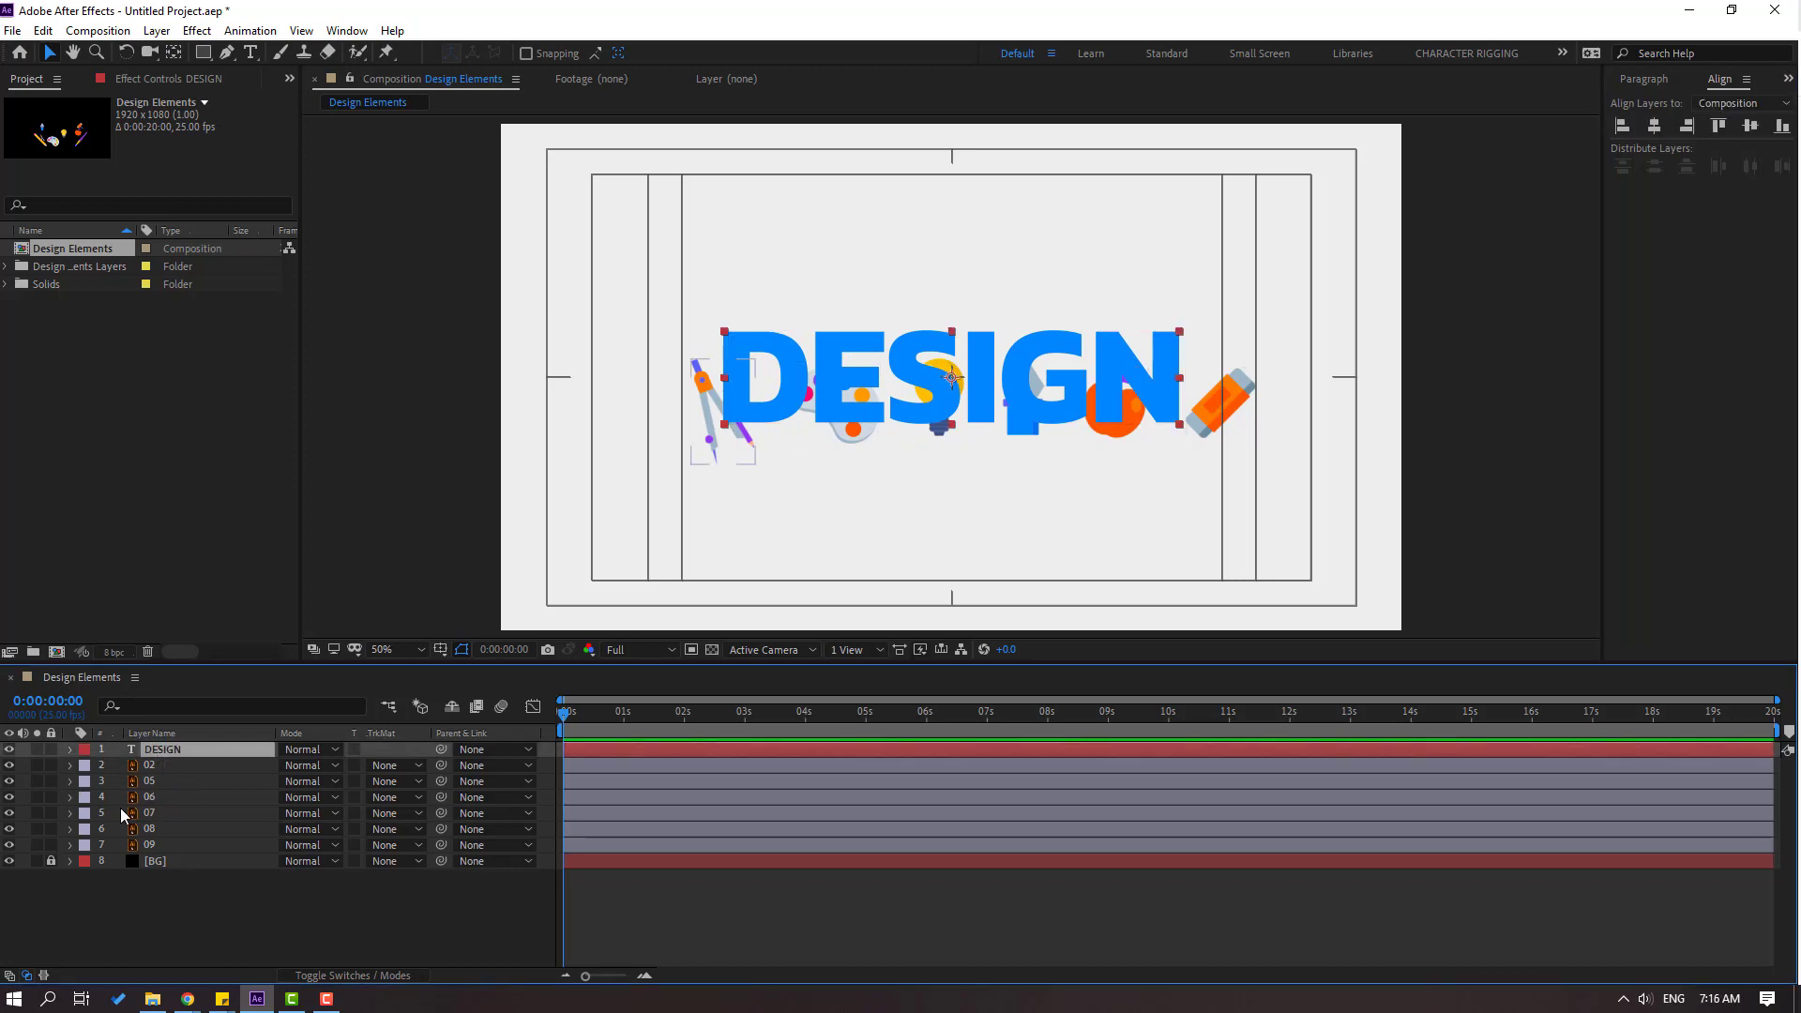
key("ctrl+d")
key("period")
key("period")
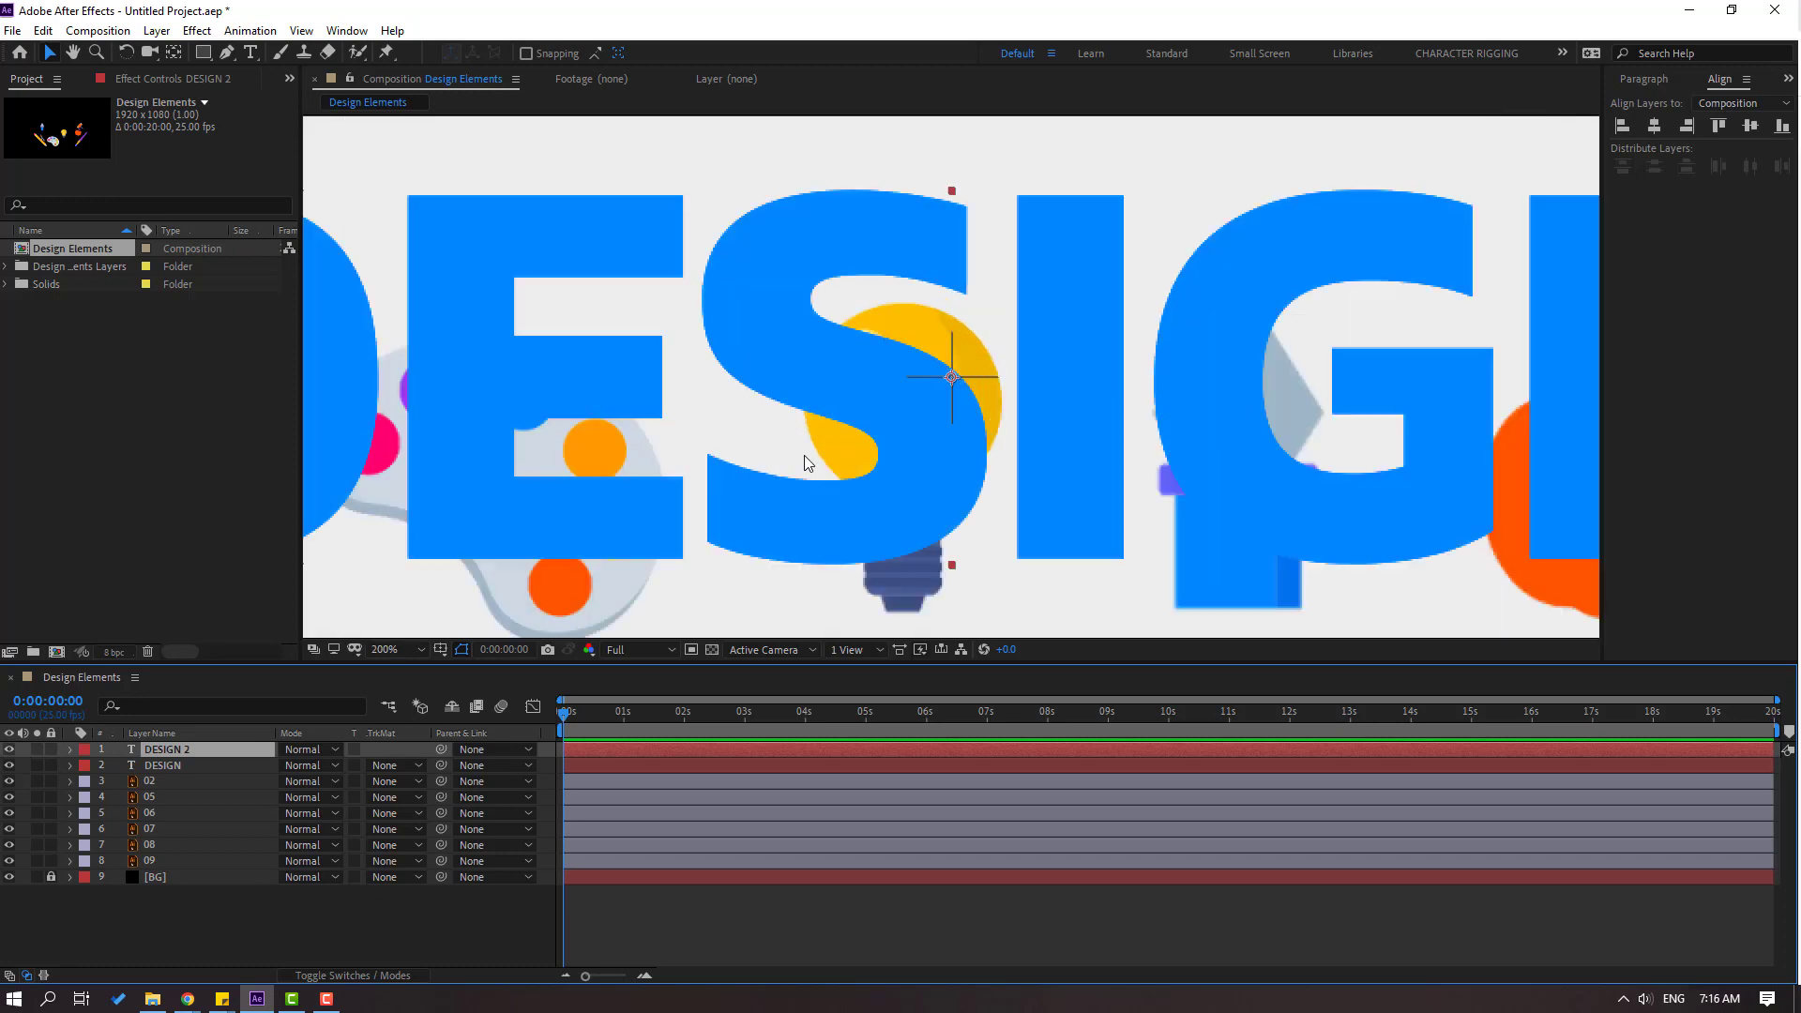
key("comma")
key("comma")
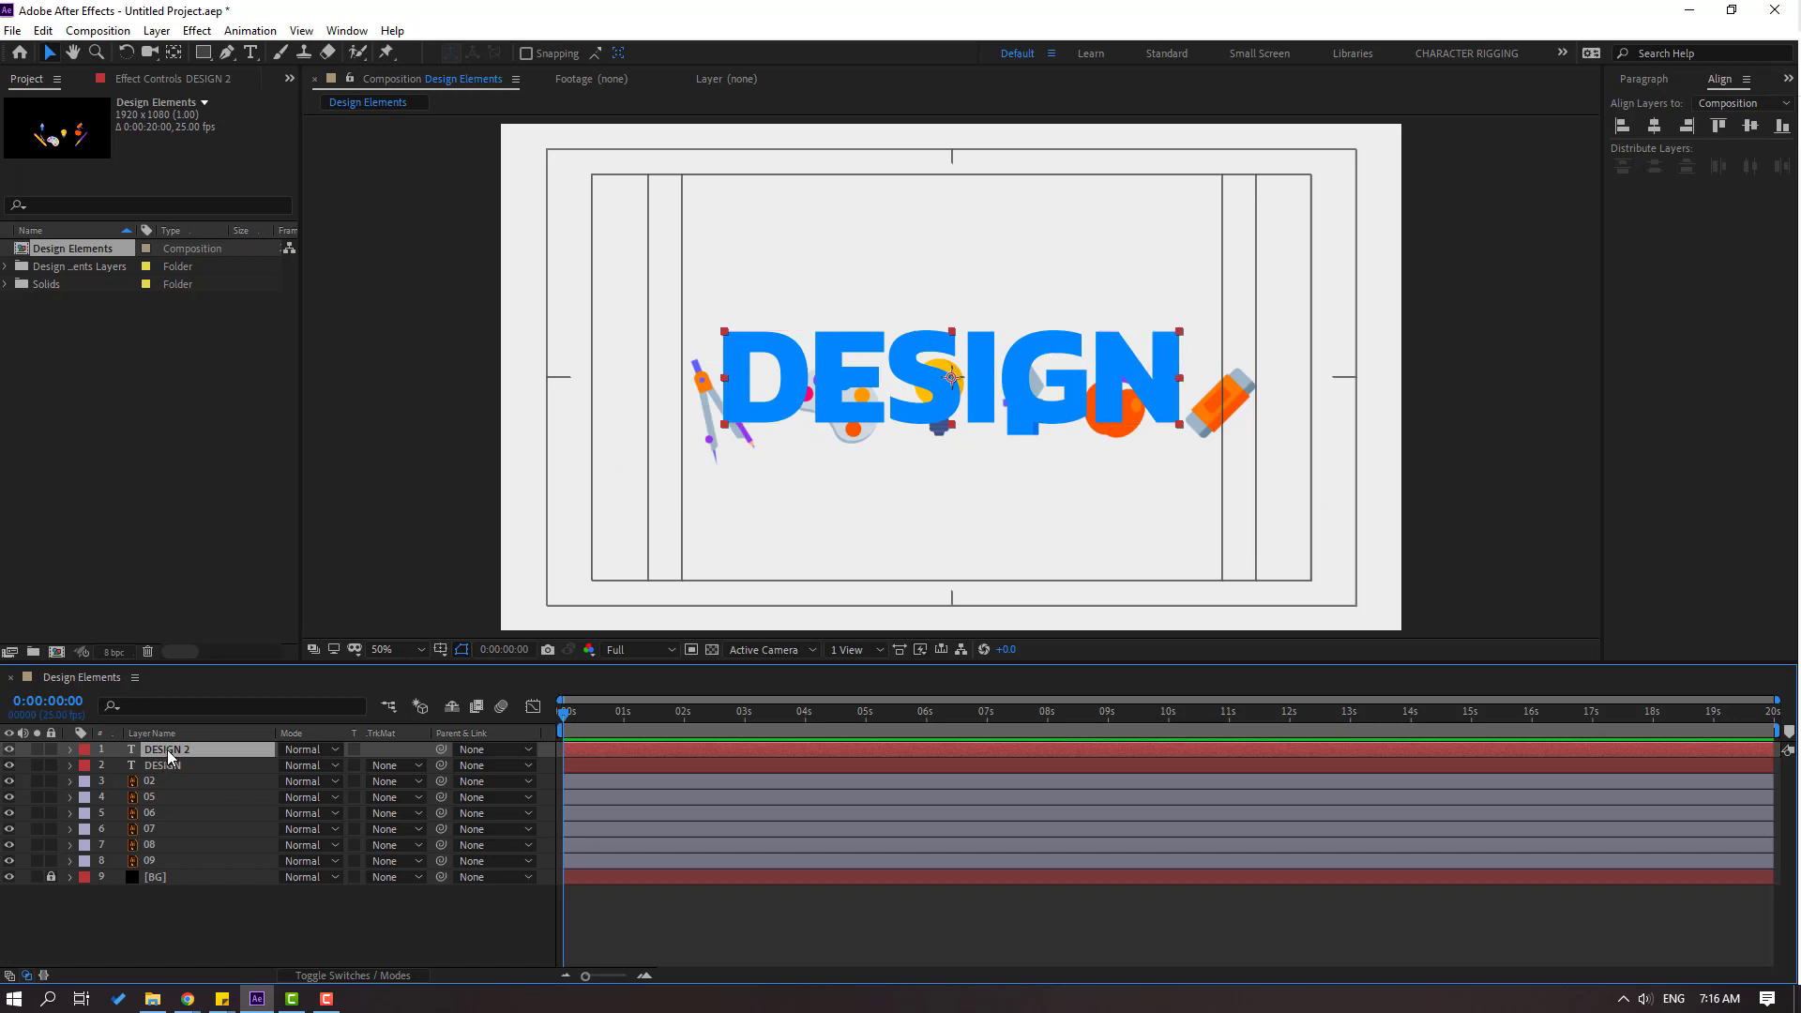
key("ctrl+d")
key("ctrl+d")
key("ctrl+d")
key("ctrl+d")
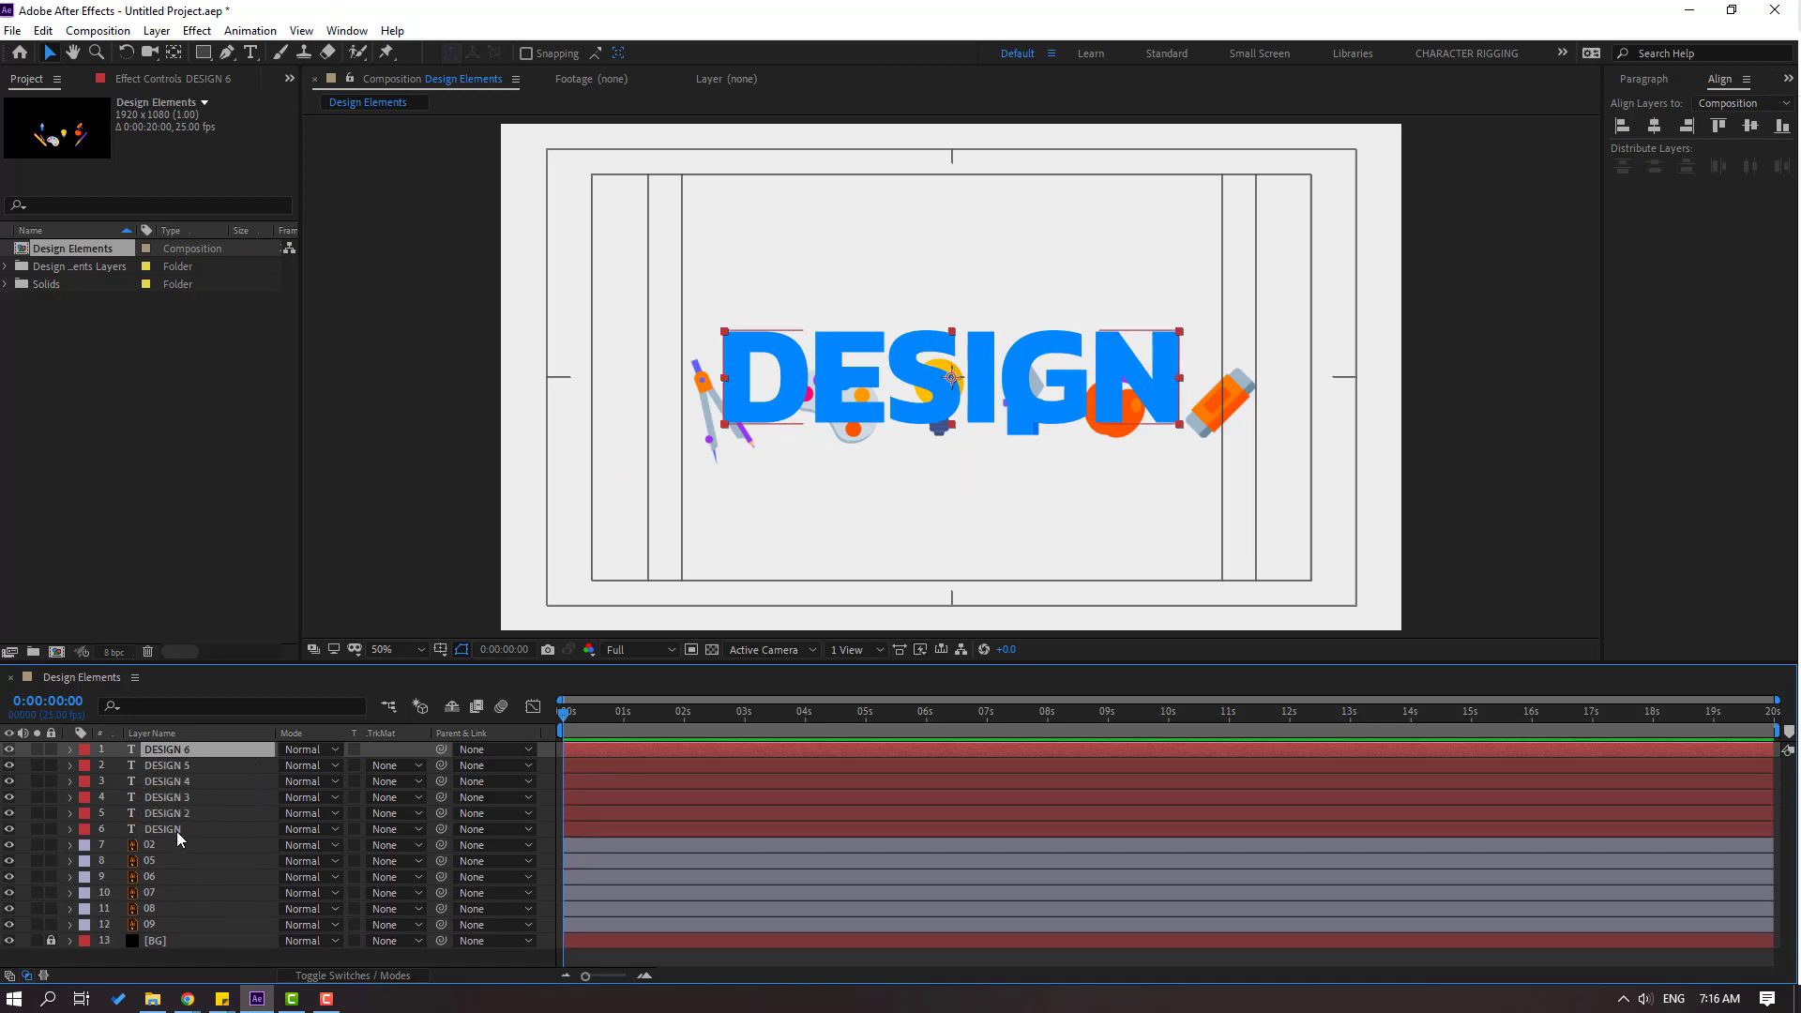
- Rename the source DESIGN text layer ORIGINAL and hide all six text layers
left_click(167, 830)
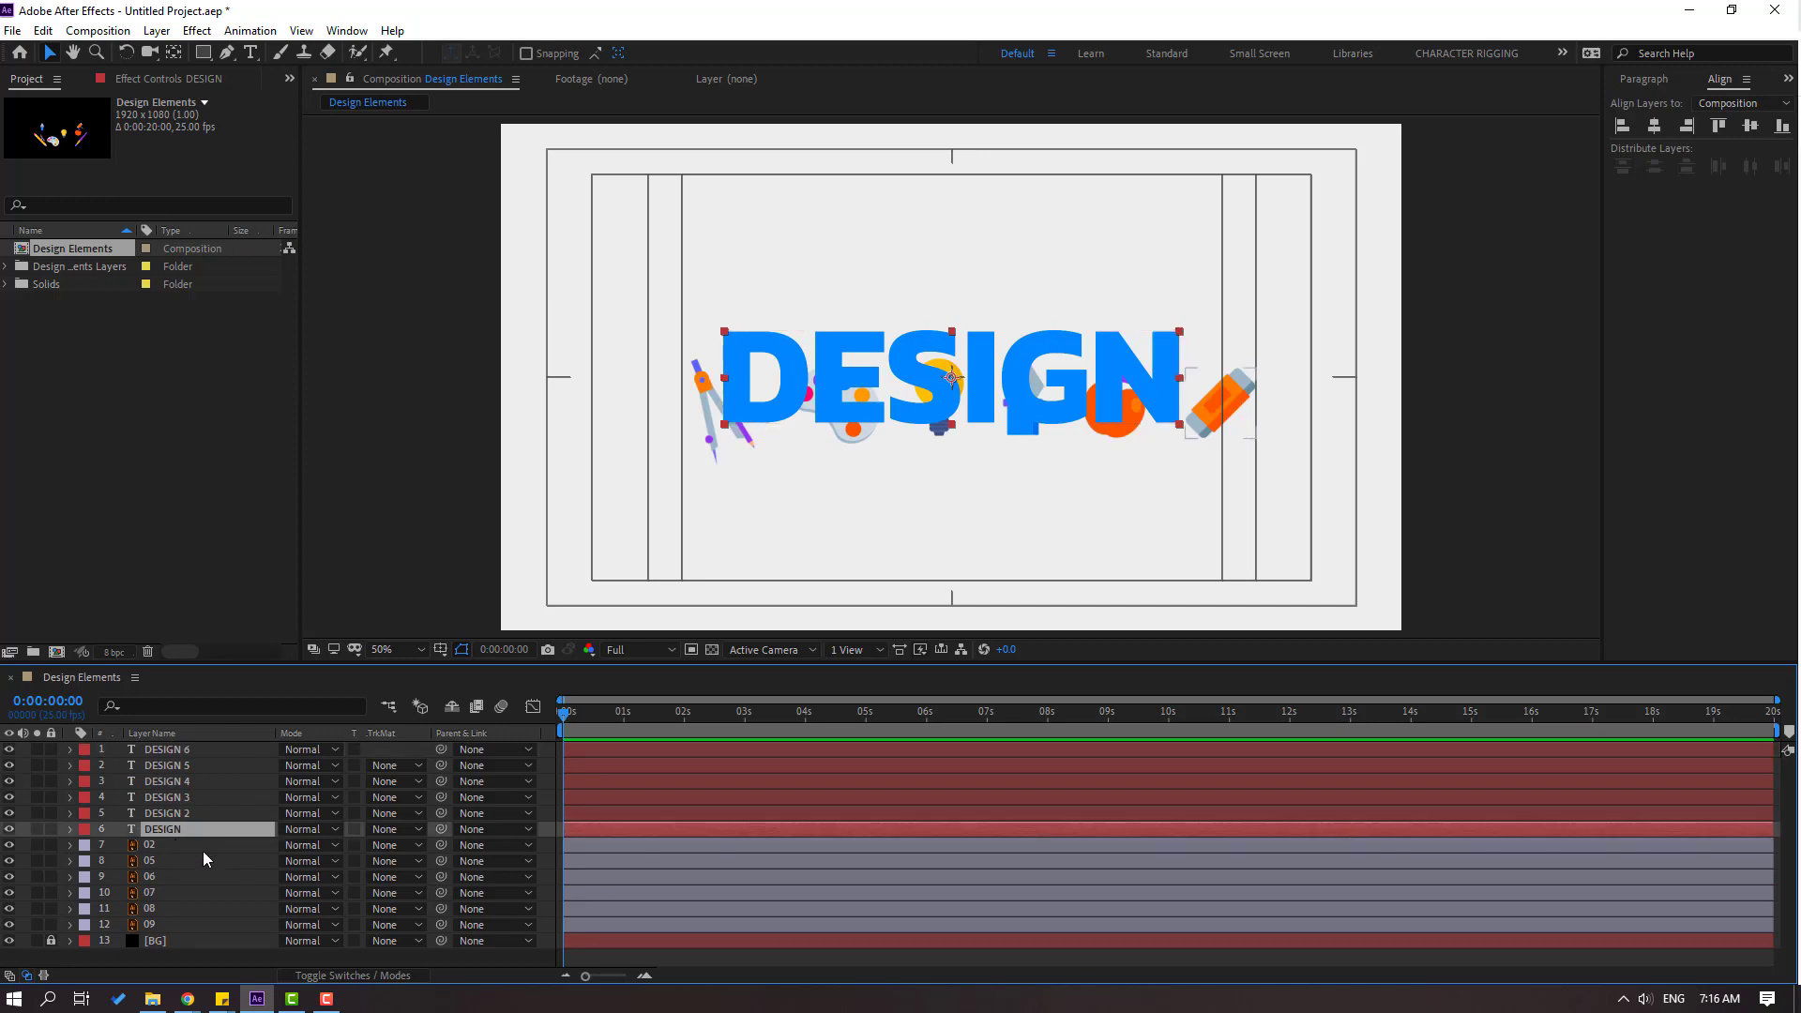
type("ORIGINAL")
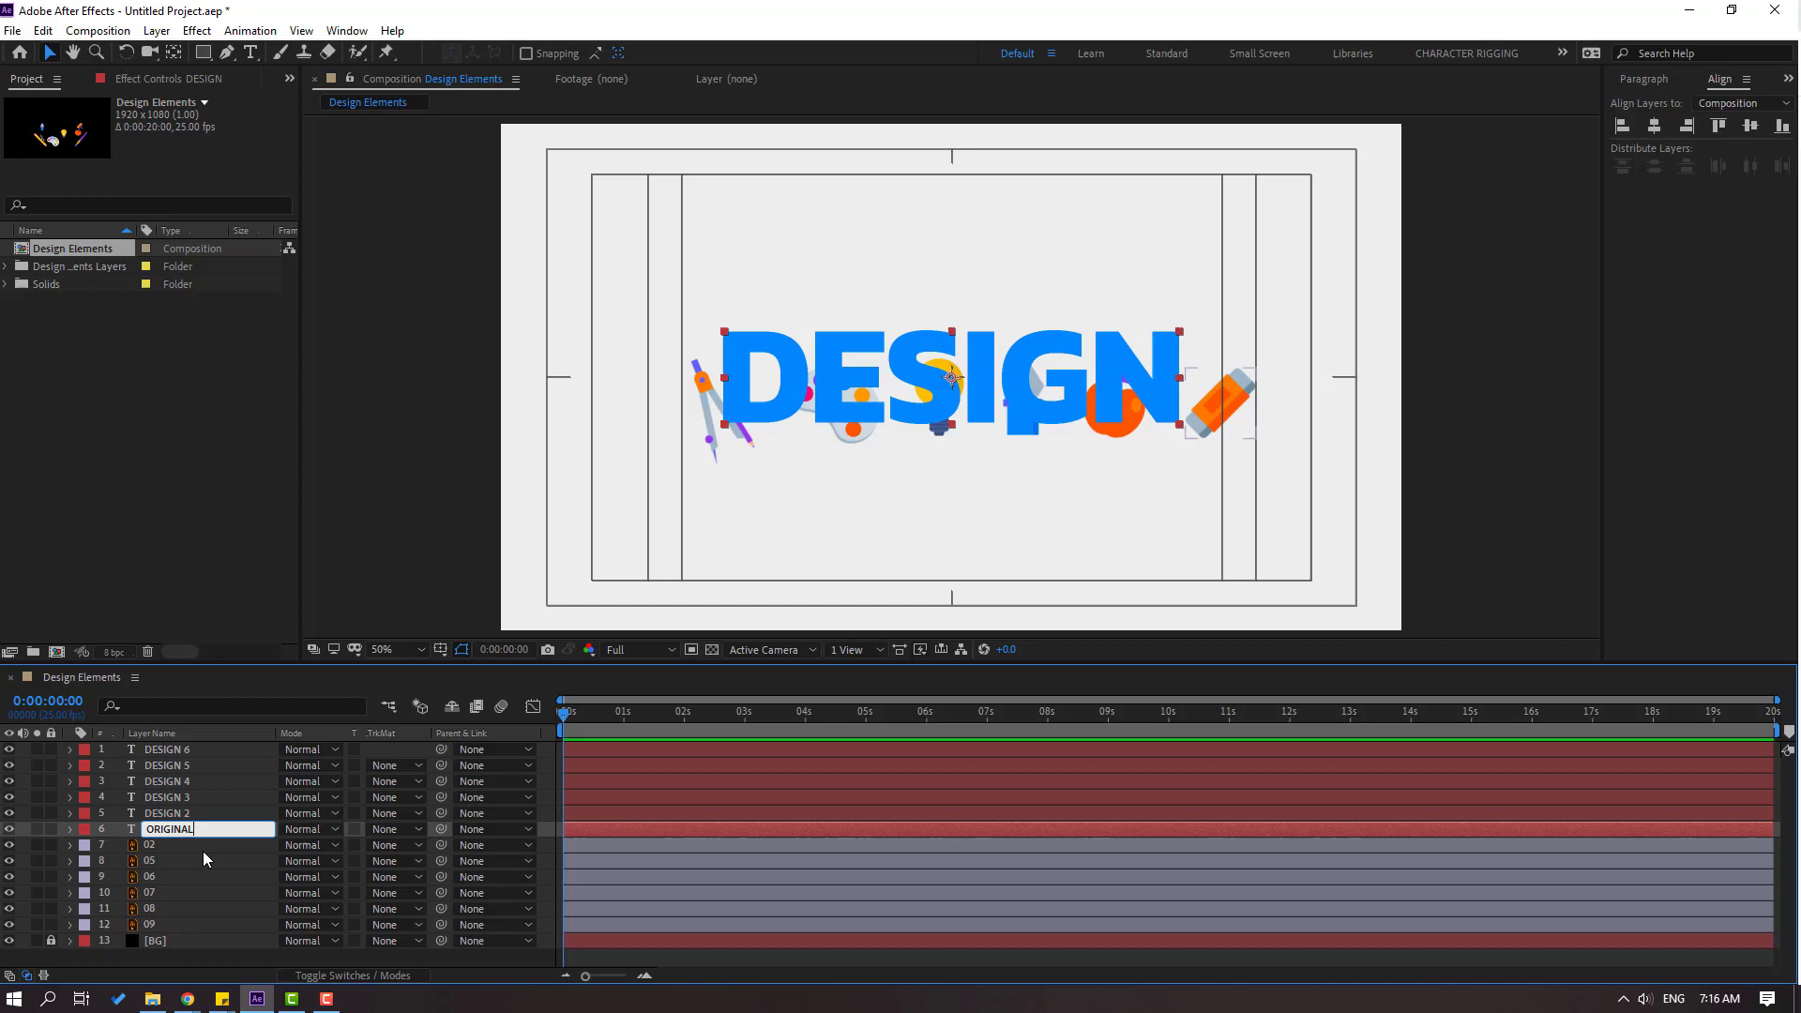
key("Return")
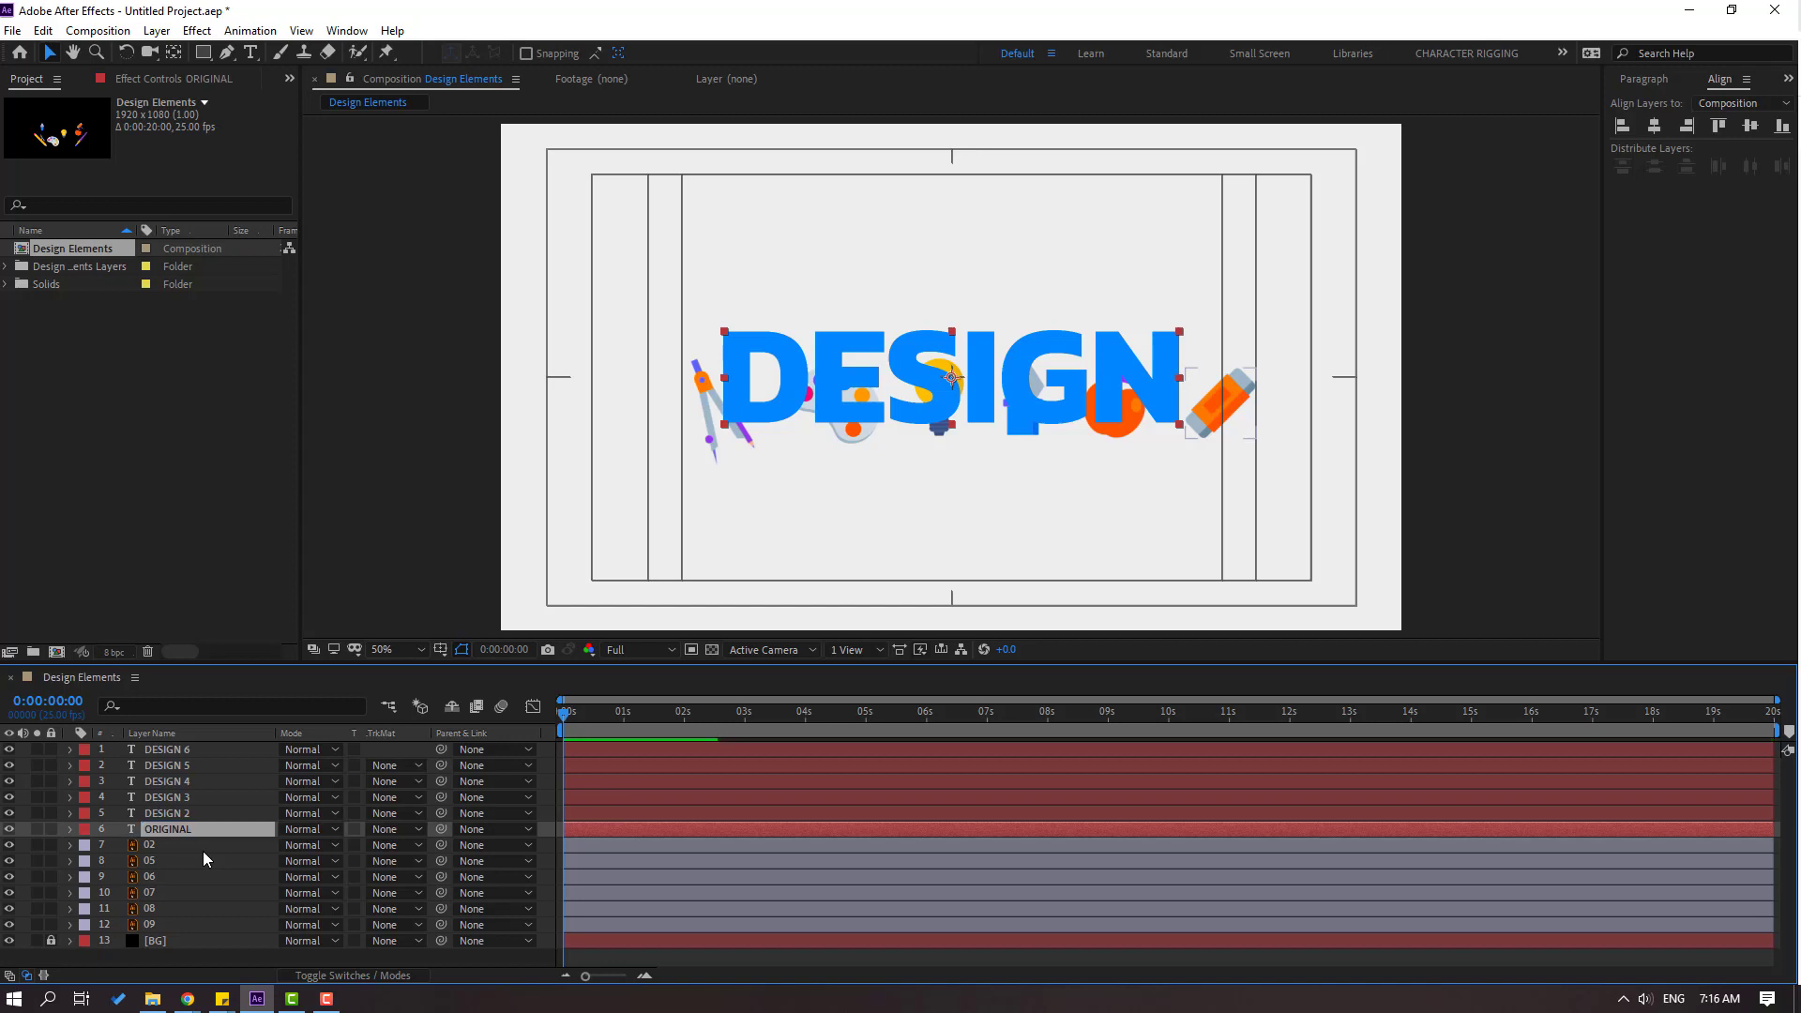
key("F2")
left_click(8, 829)
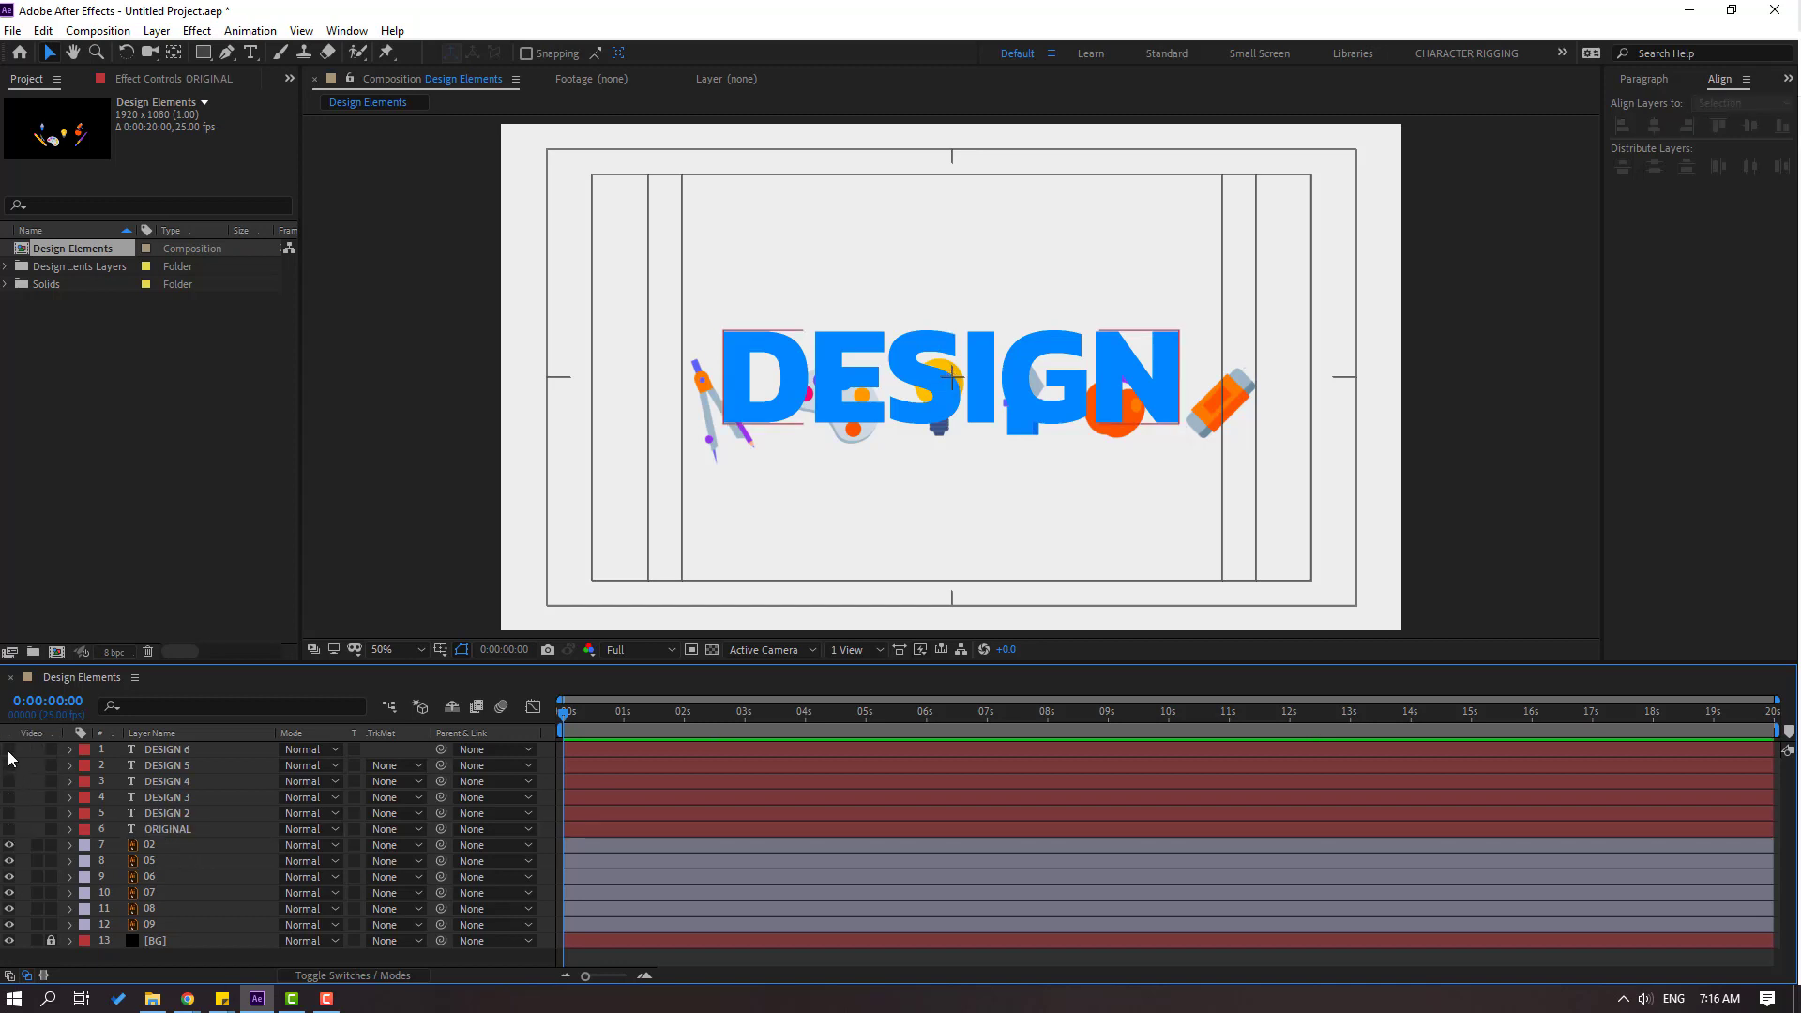
- Make the DESIGN 2 layer visible and shorten its text to the letter D
left_click(154, 815)
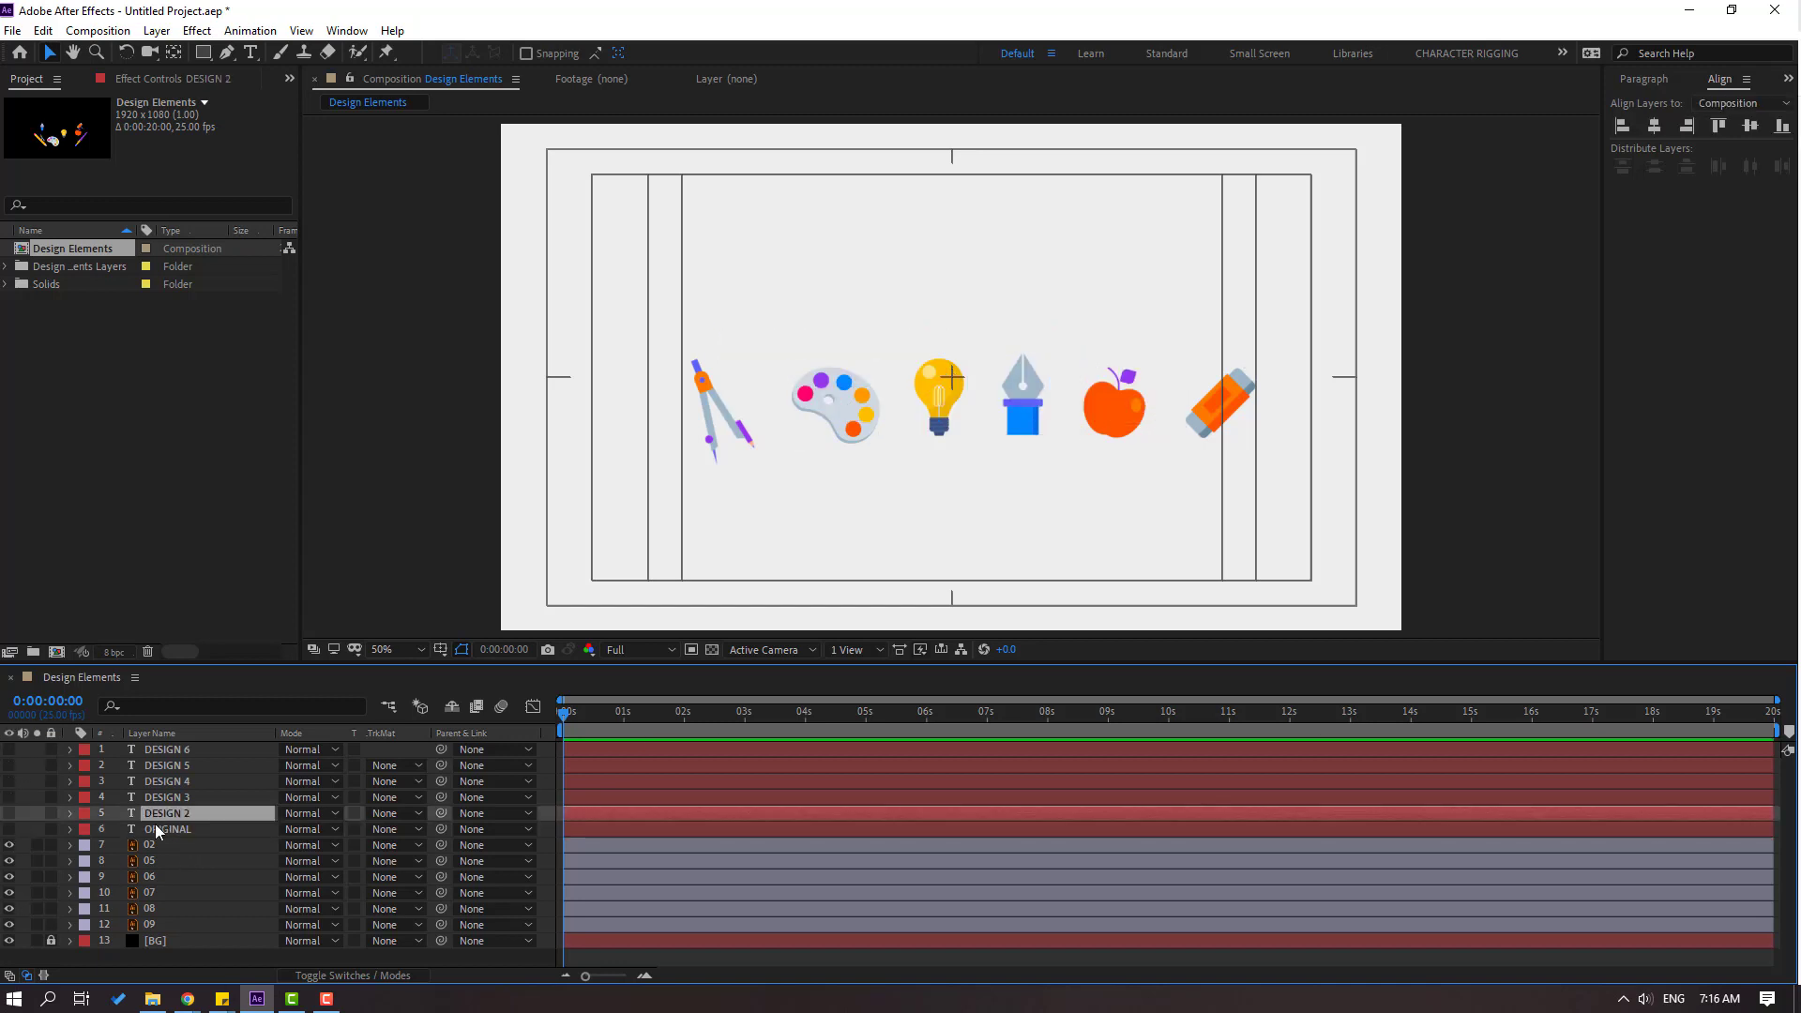
left_click(9, 814)
key("period")
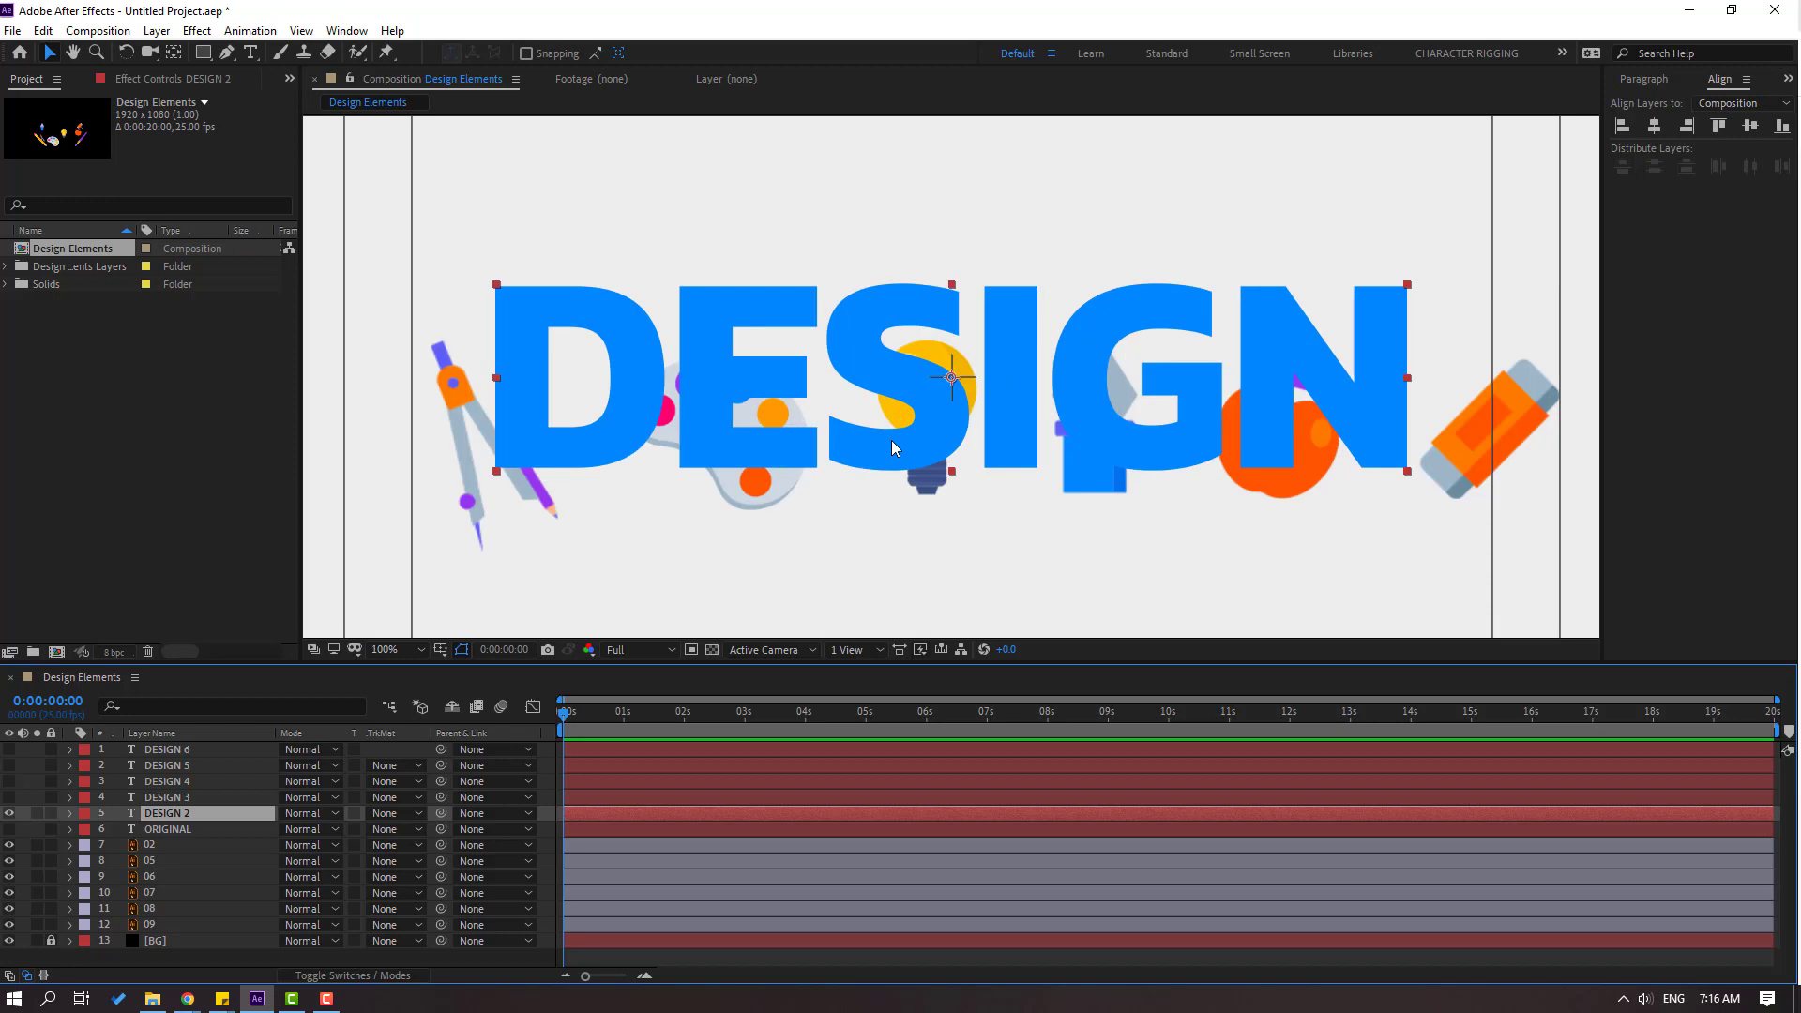
double_click(179, 812)
left_click_drag(668, 422, 1421, 387)
key("BackSpace")
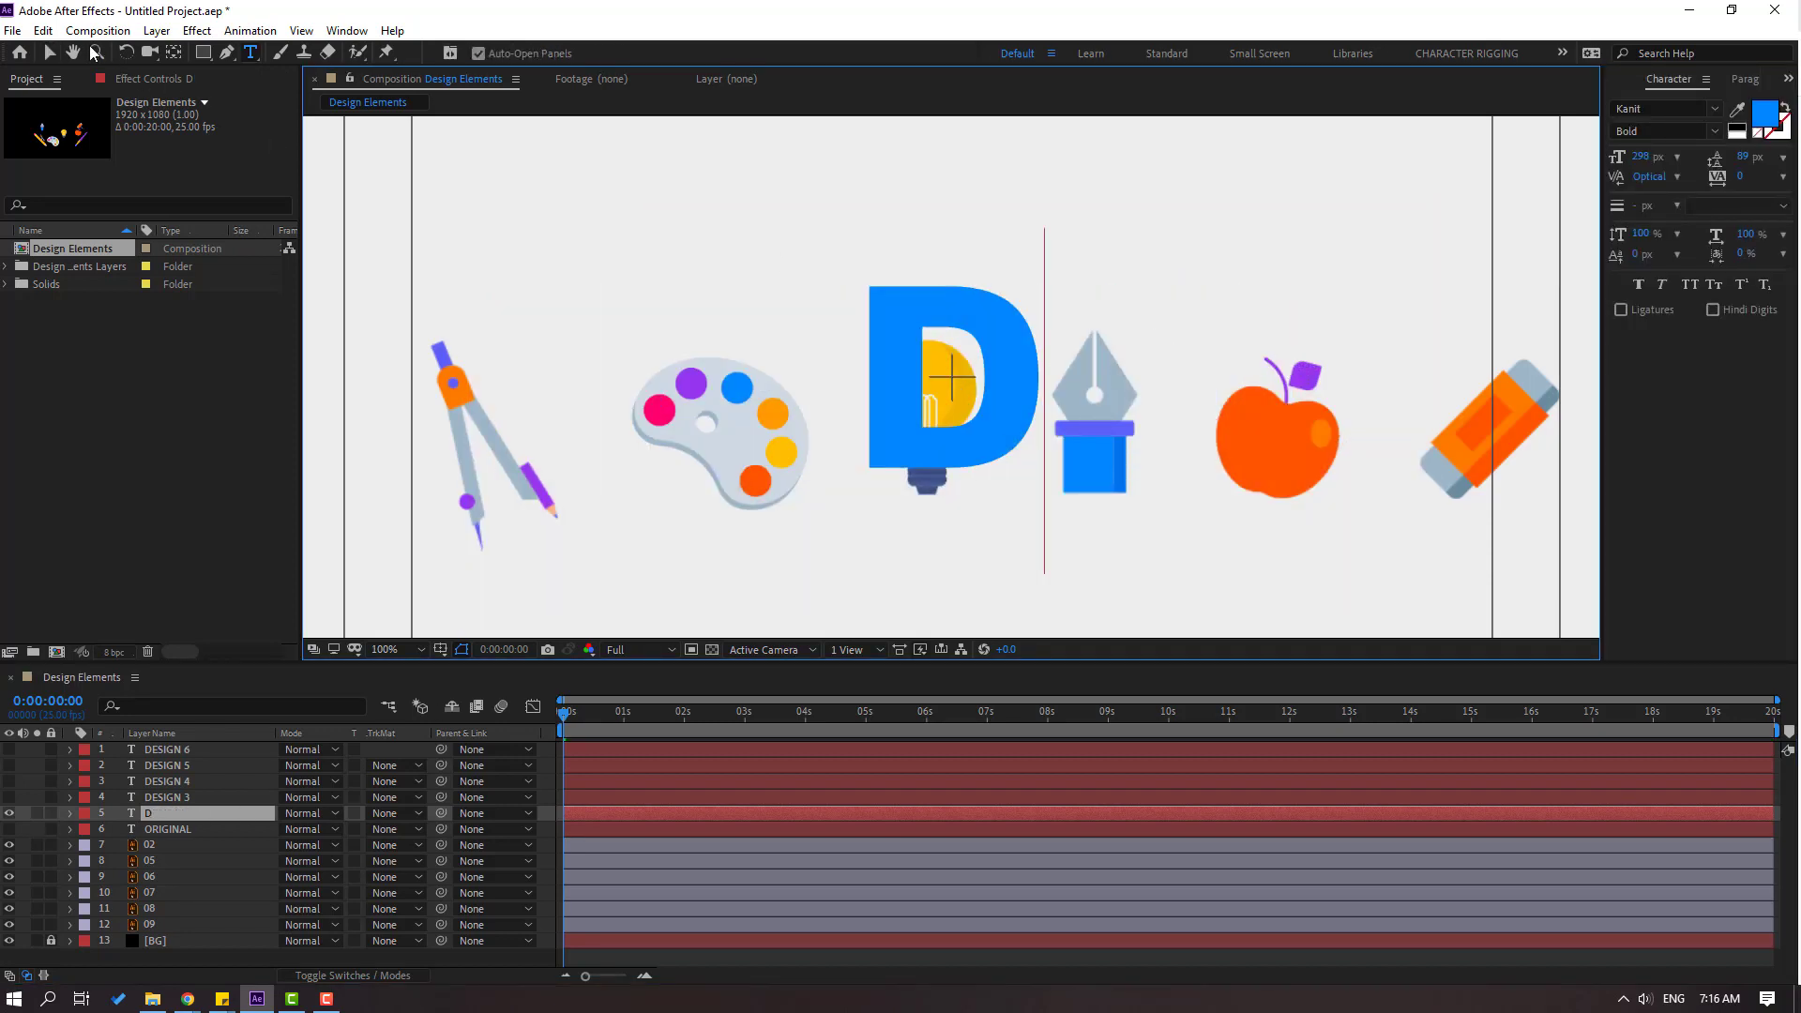
left_click(52, 53)
- Make the DESIGN 3 layer visible and replace its text with the letter E
left_click_drag(920, 432, 978, 379)
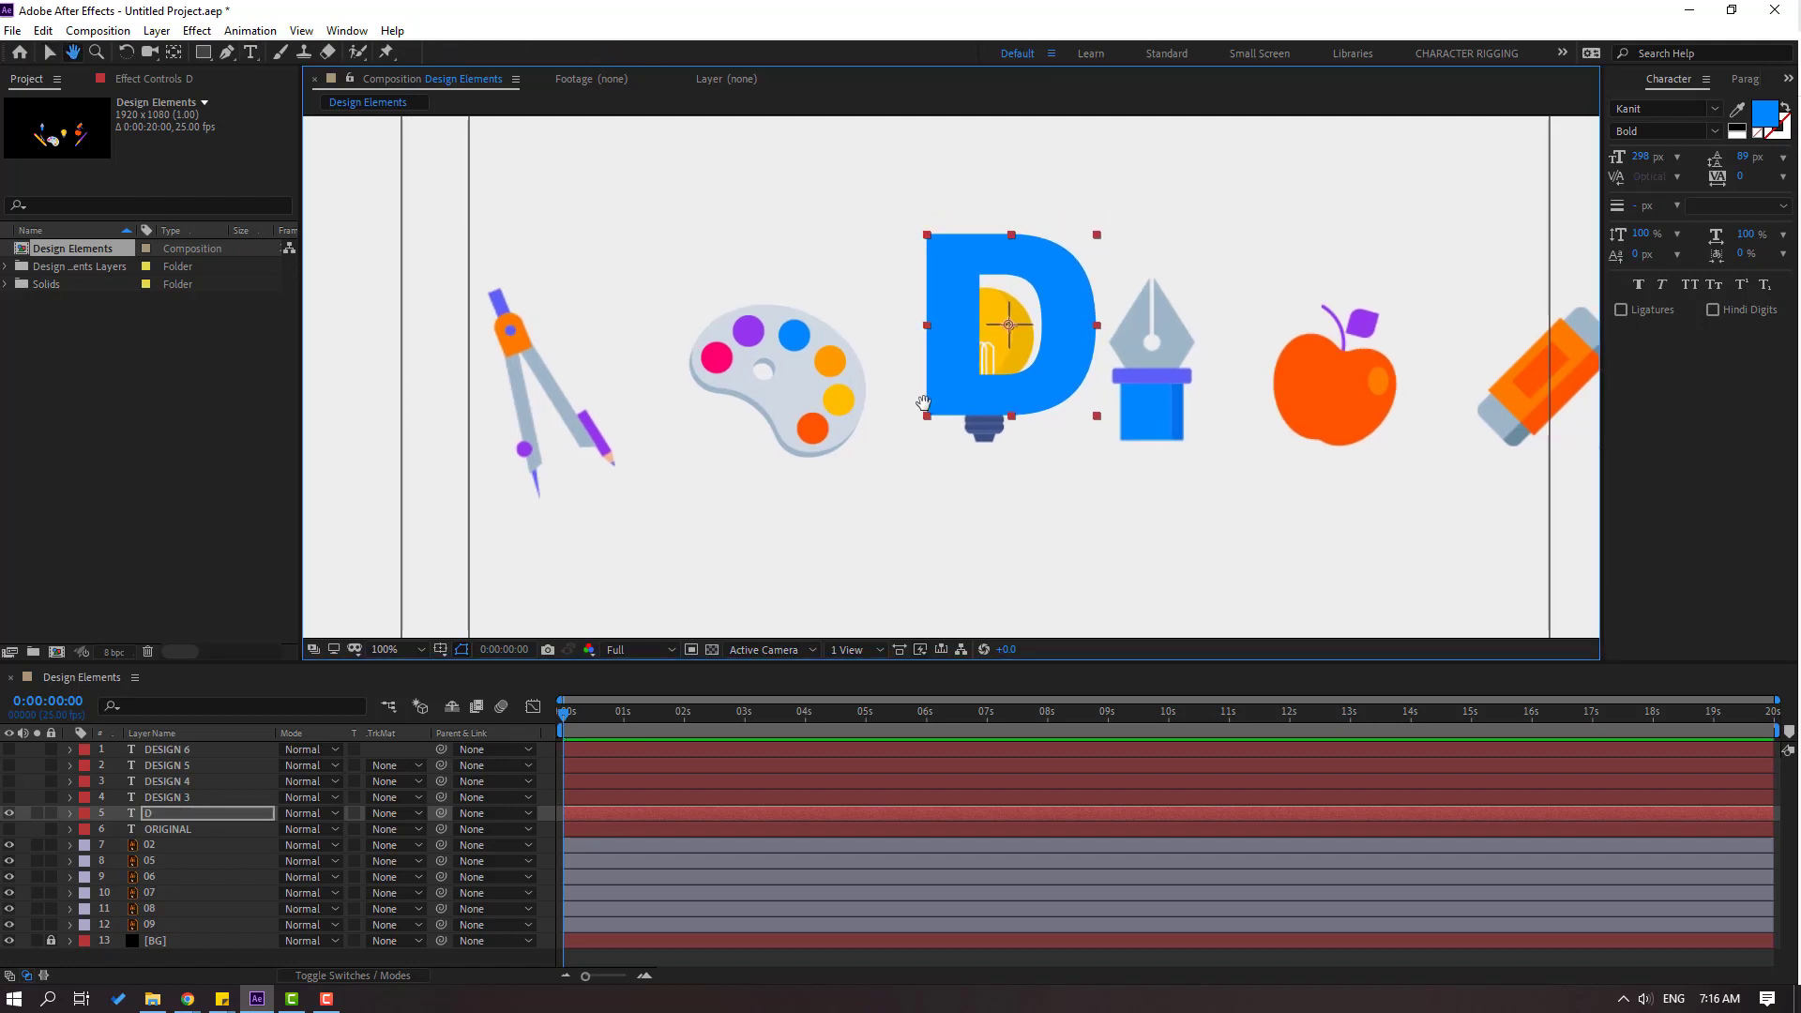
left_click(167, 798)
left_click(144, 817)
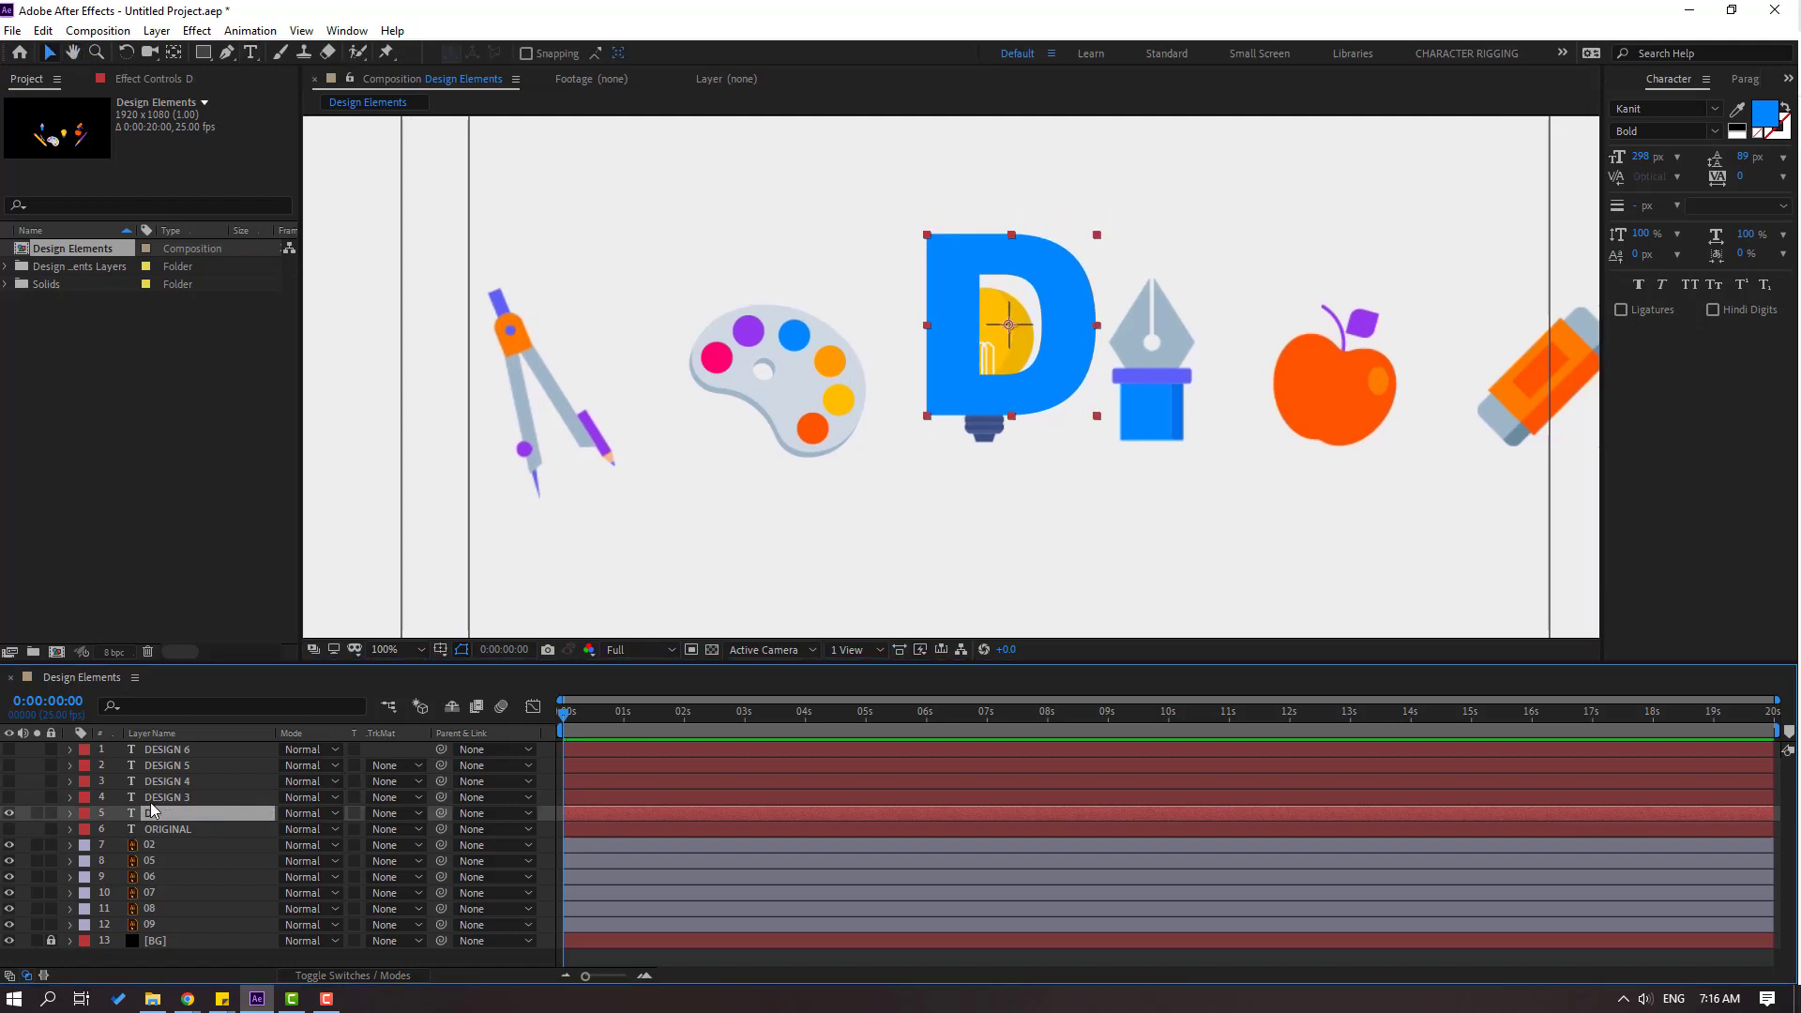
left_click(150, 800)
left_click(9, 797)
left_click_drag(840, 516, 776, 523)
key("ctrl+t")
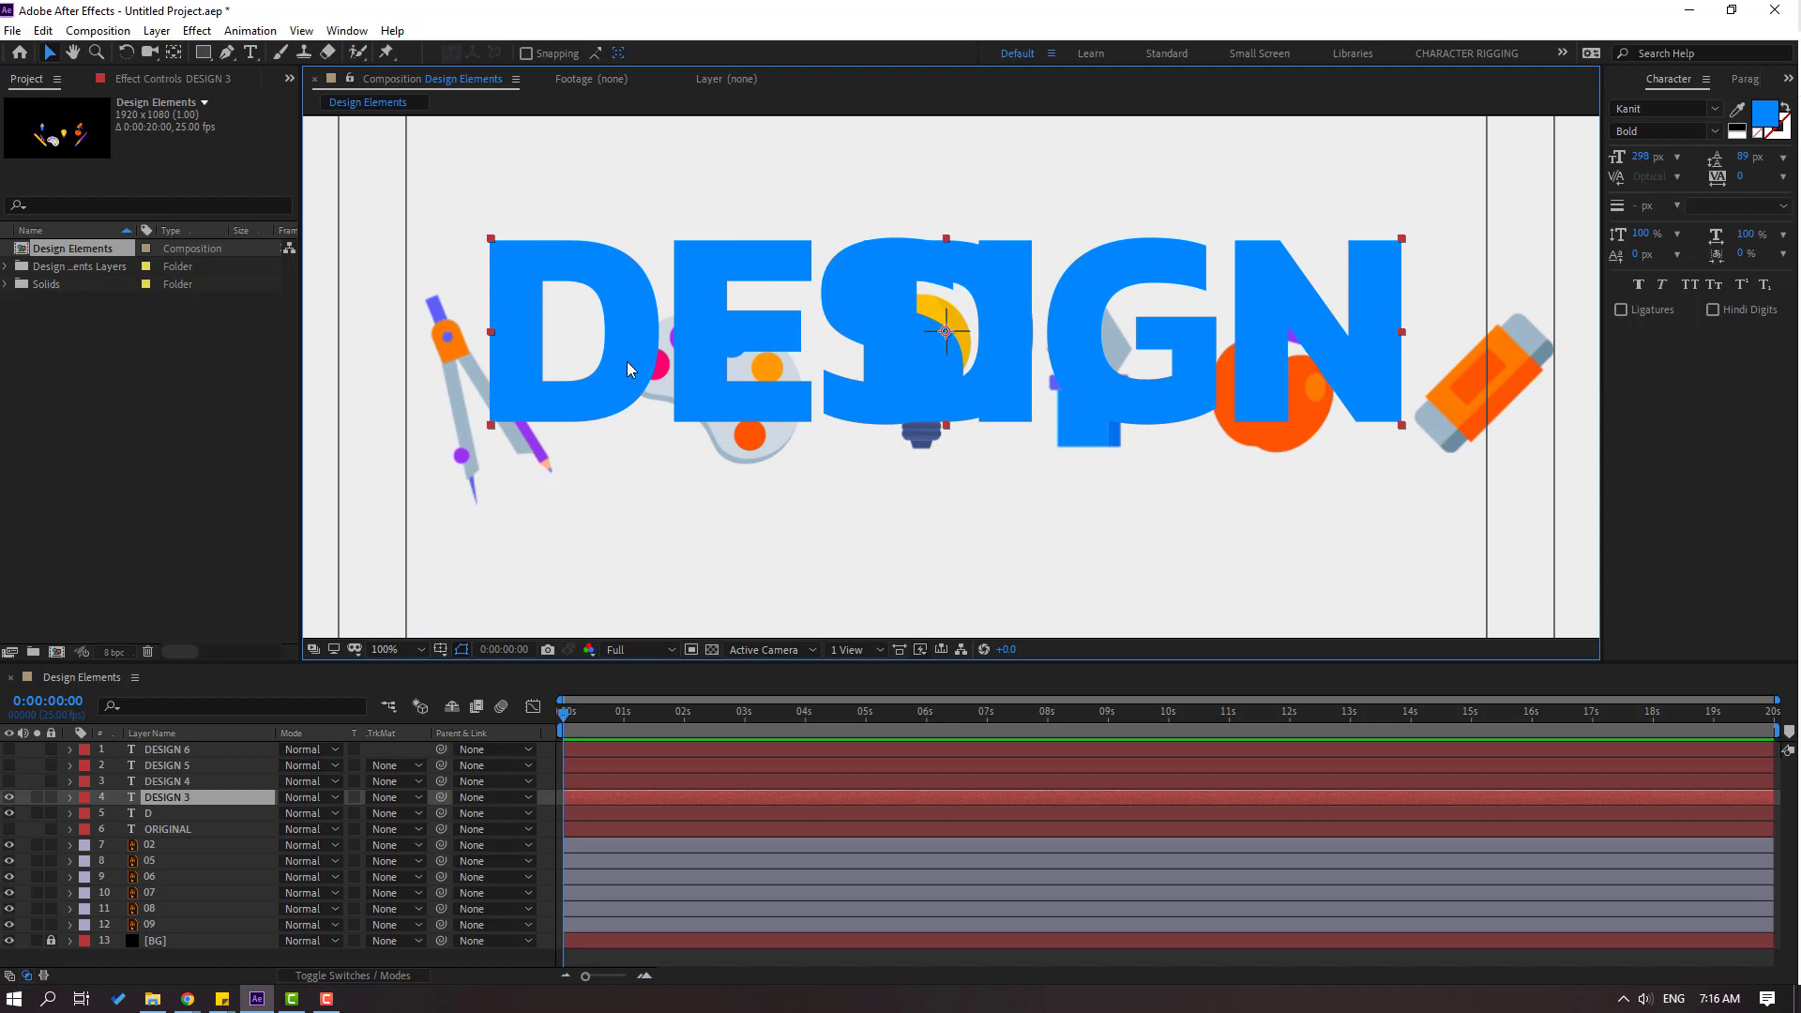
double_click(627, 362)
type("E")
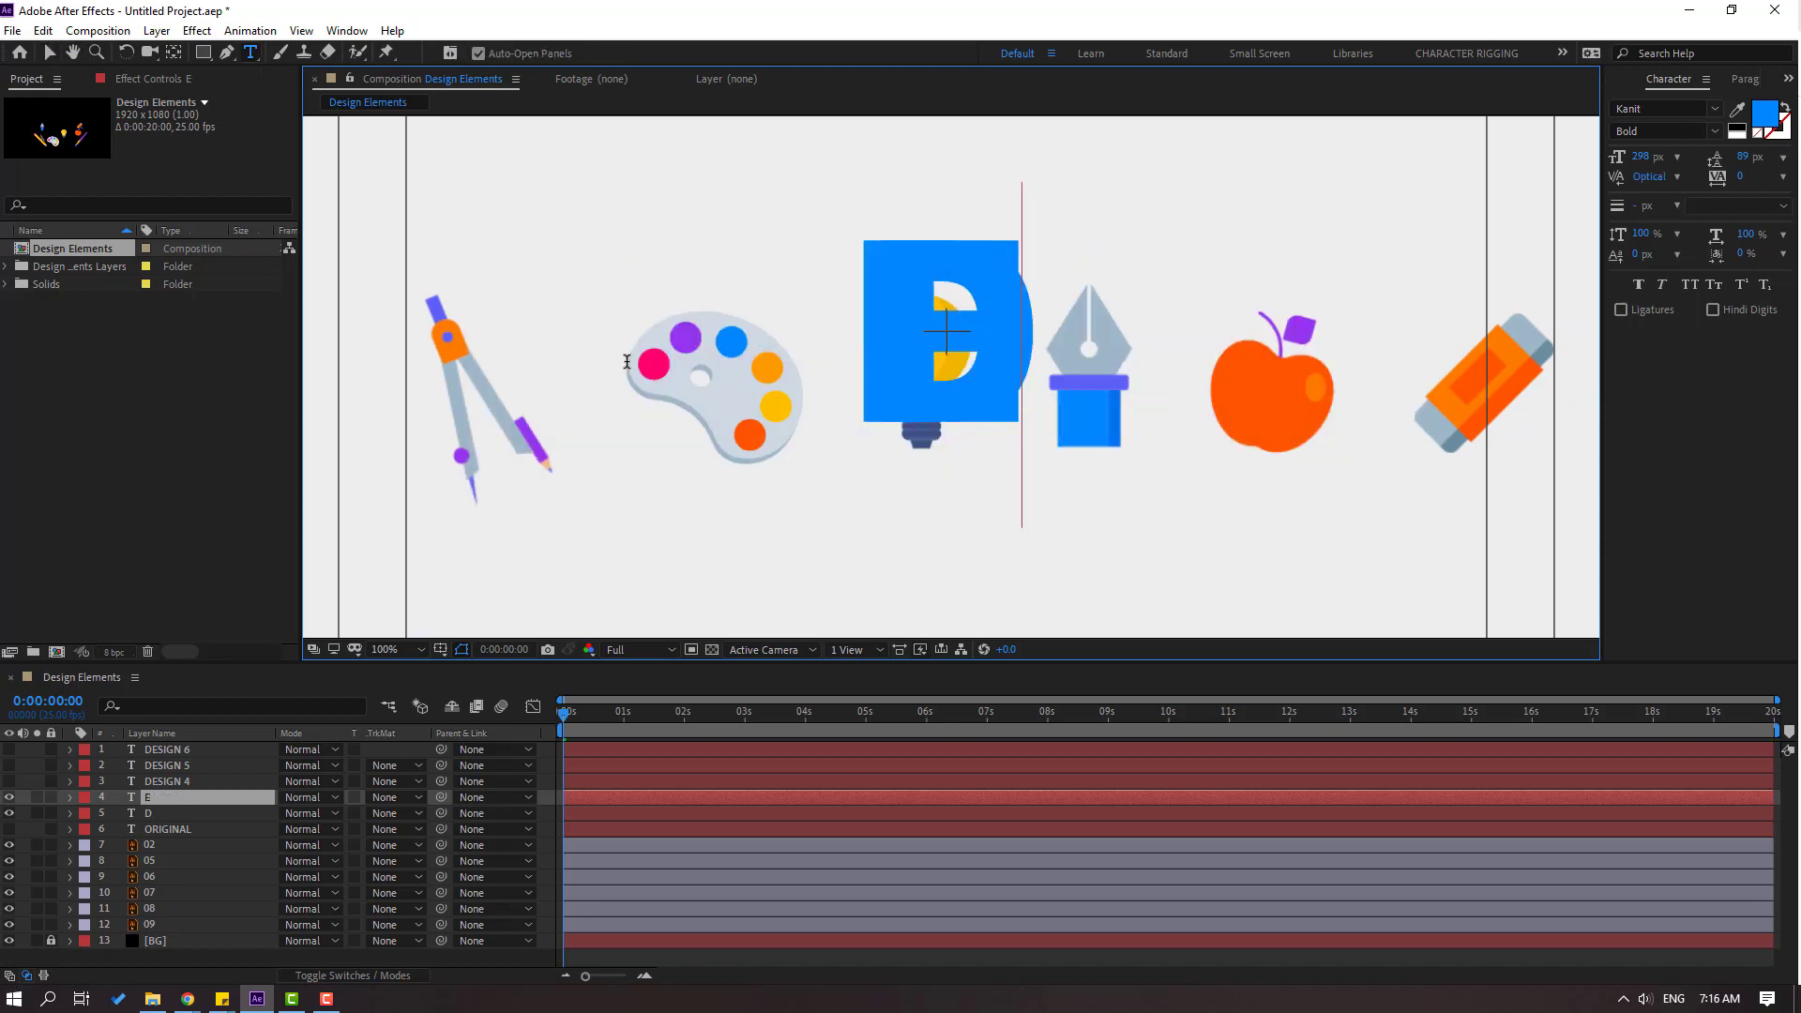
left_click(50, 53)
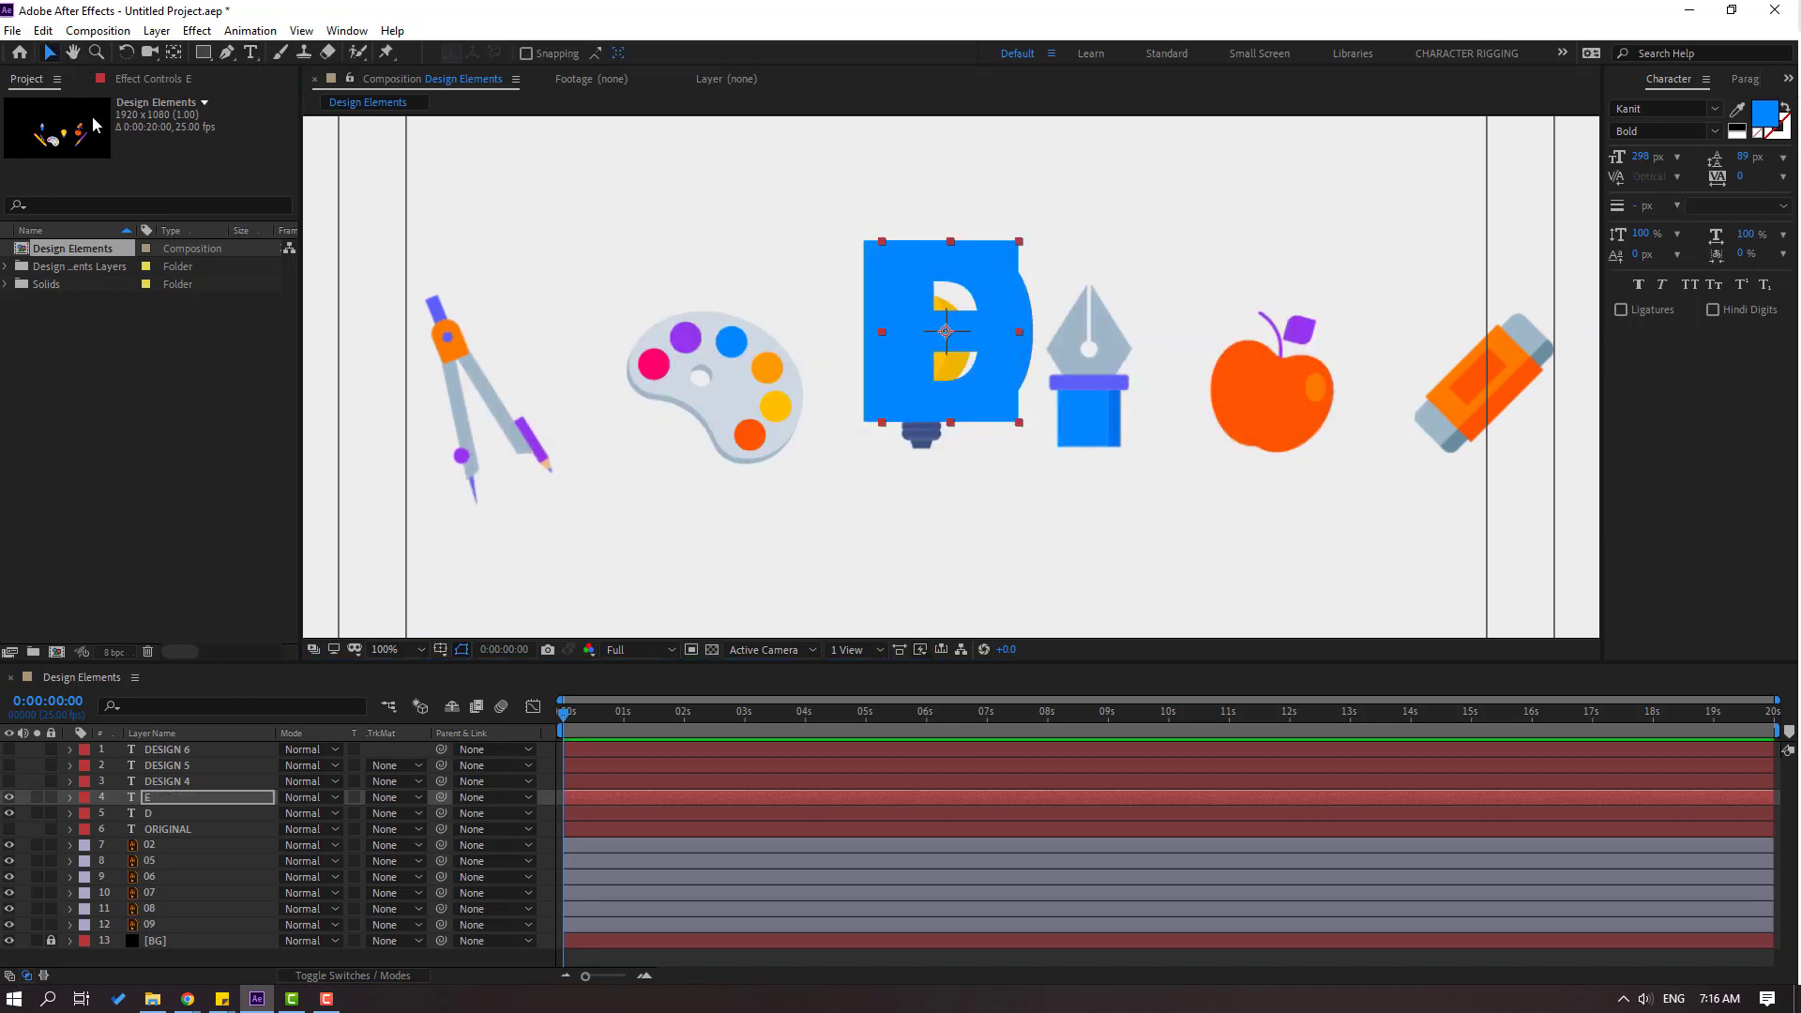
- Move the letter E horizontally so it sits just to the right of the D with a small gap
key("shift+Right")
key("shift+Right")
key("shift+Right")
key("shift+Right")
key("shift+Right")
key("shift+Right")
key("shift+Right")
key("shift+Right")
key("shift+Right")
key("shift+Right")
key("shift+Right")
key("shift+Right")
key("shift+Right")
key("shift+Right")
key("shift+Right")
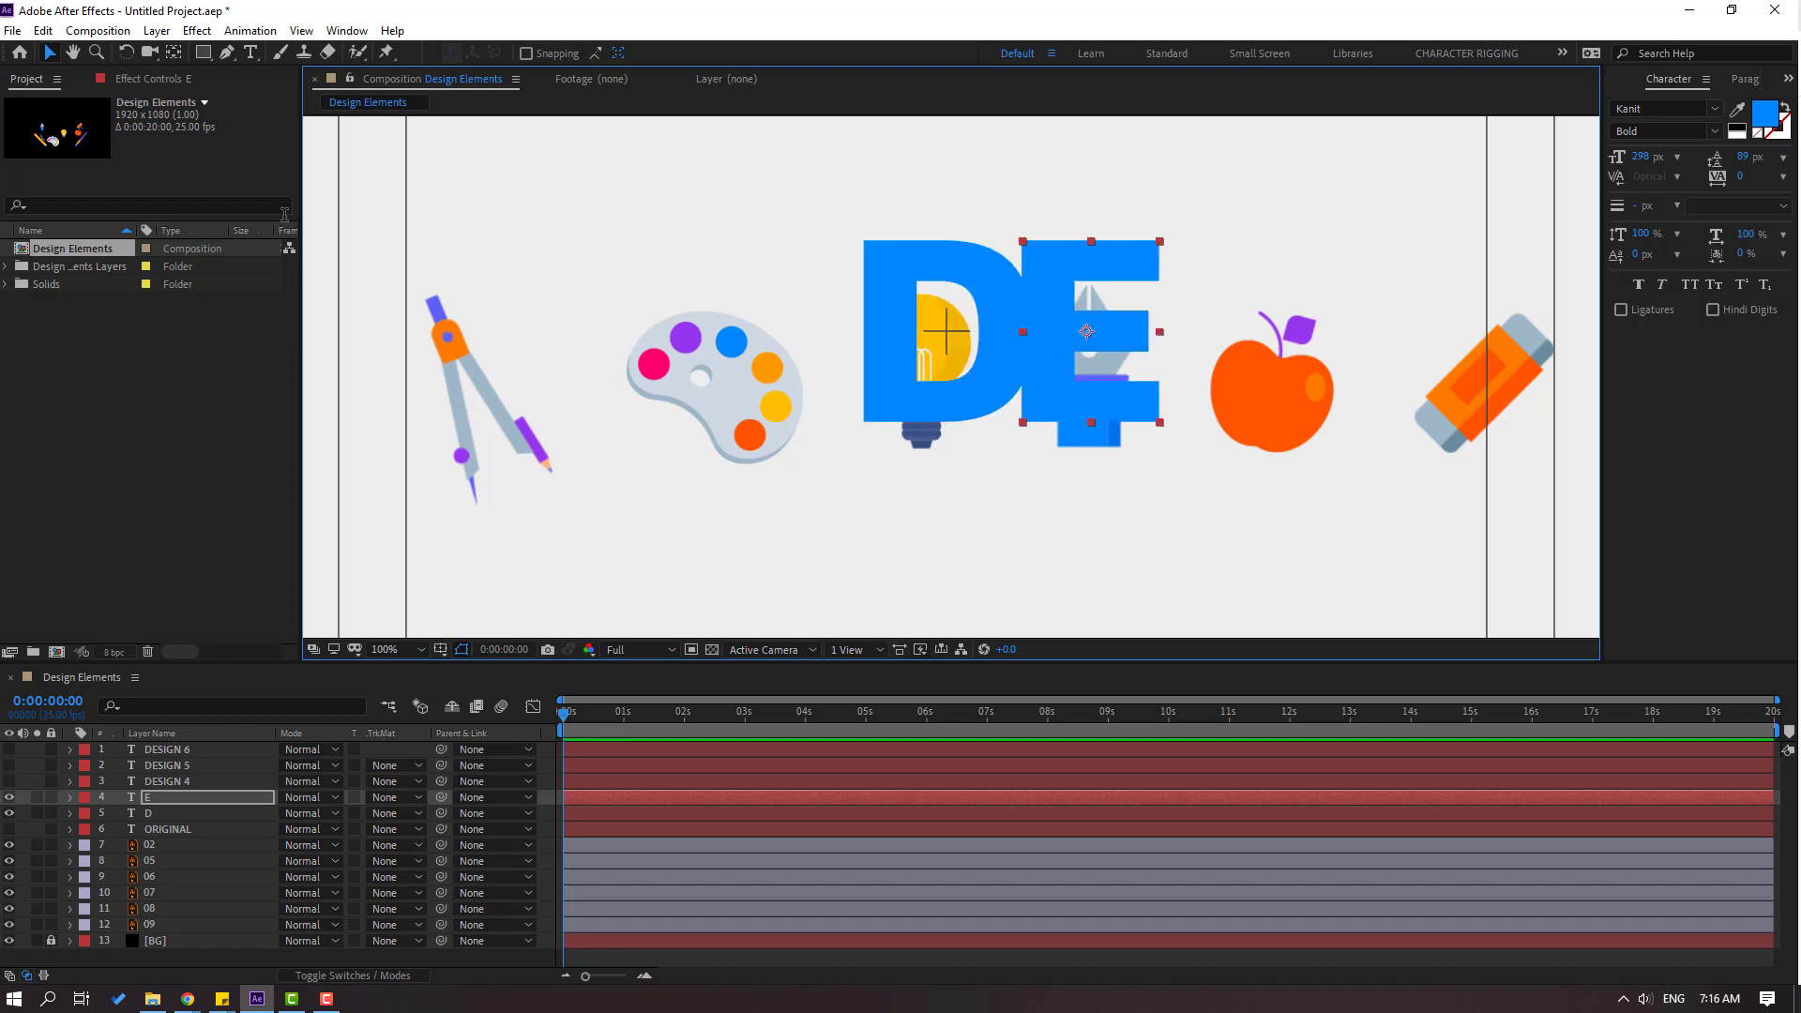
key("shift+Right")
key("shift+Right")
key("shift+Right")
key("shift+Right")
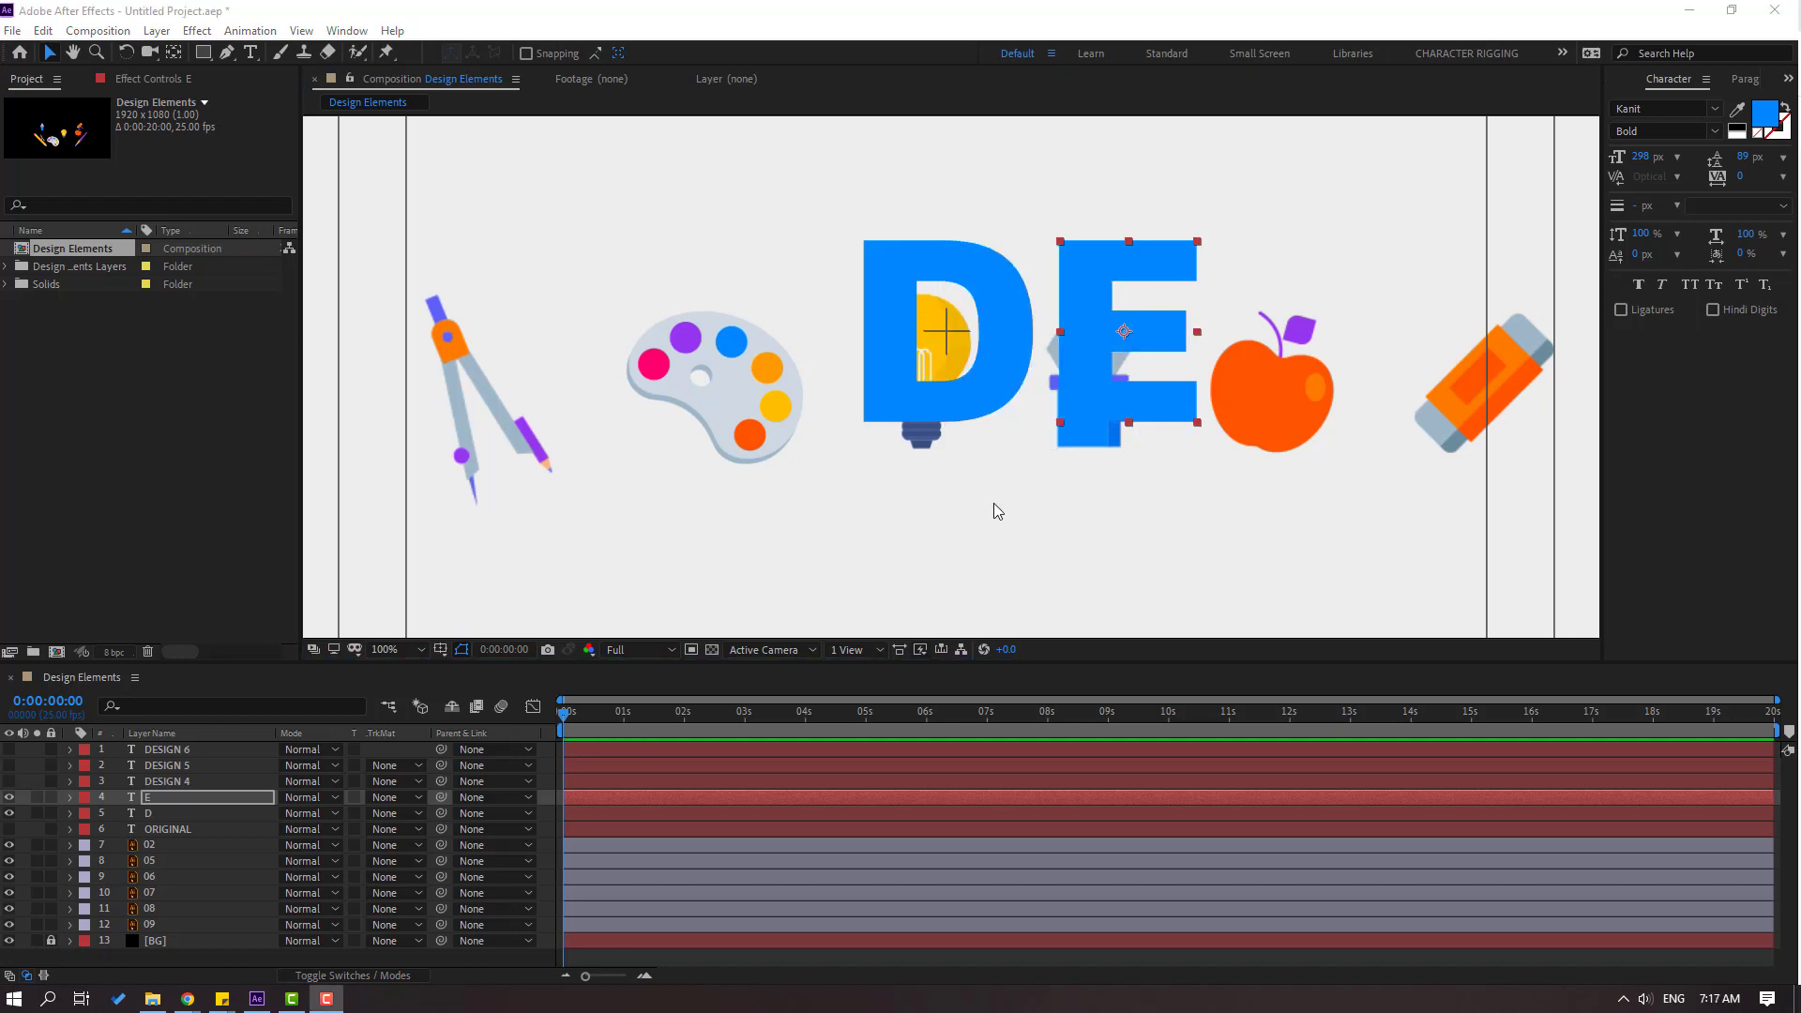
- Make the DESIGN 4 layer visible and shorten its text to SI
left_click_drag(956, 475, 786, 455)
left_click(193, 783)
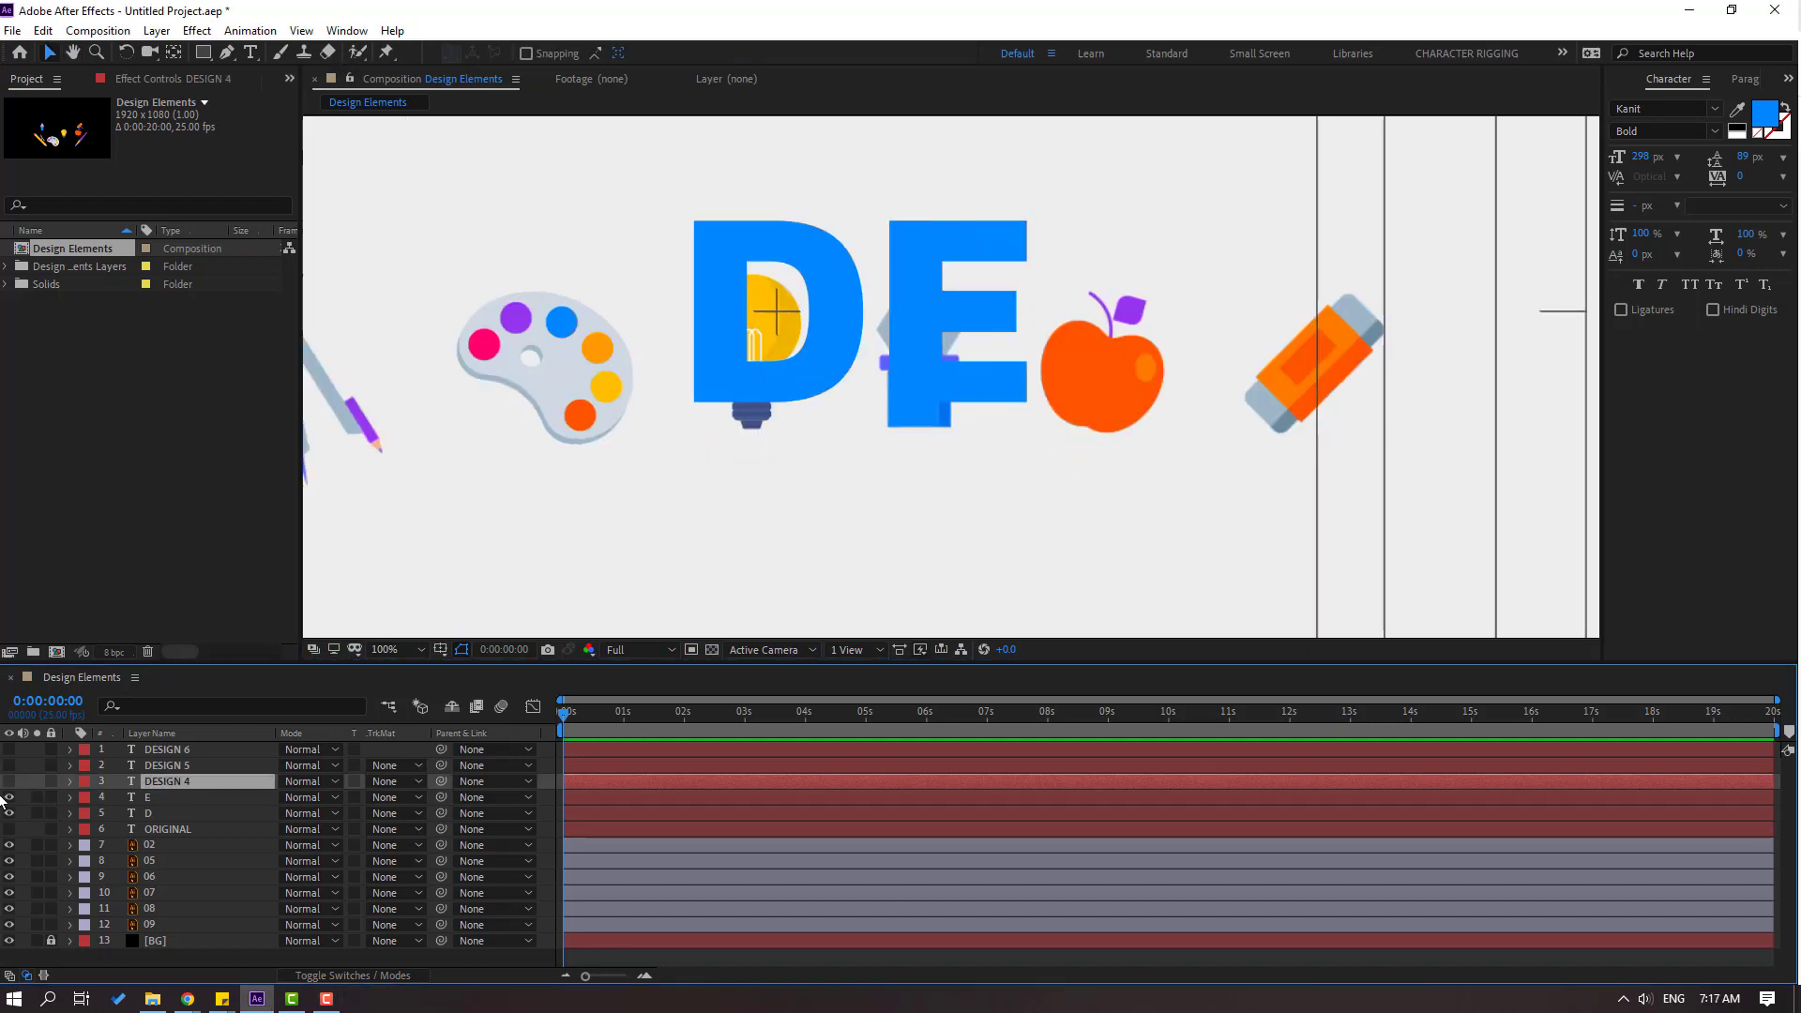
left_click(9, 782)
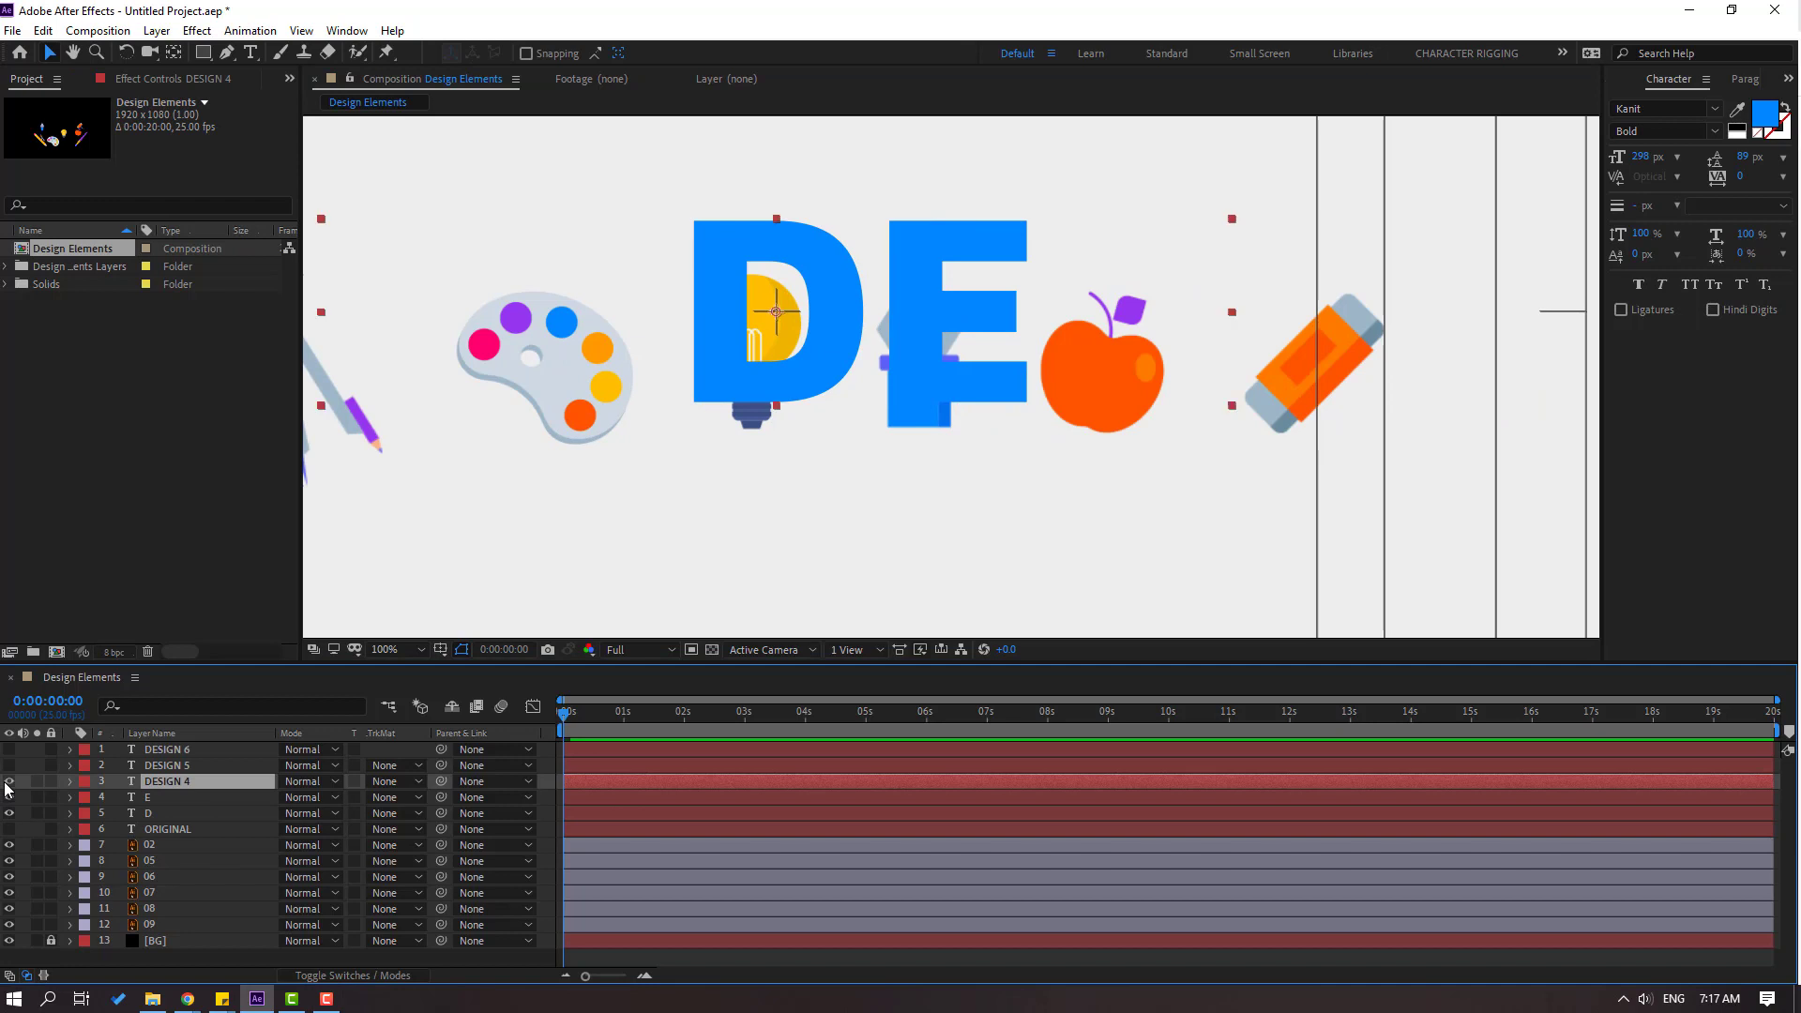
double_click(591, 336)
left_click_drag(681, 335, 427, 333)
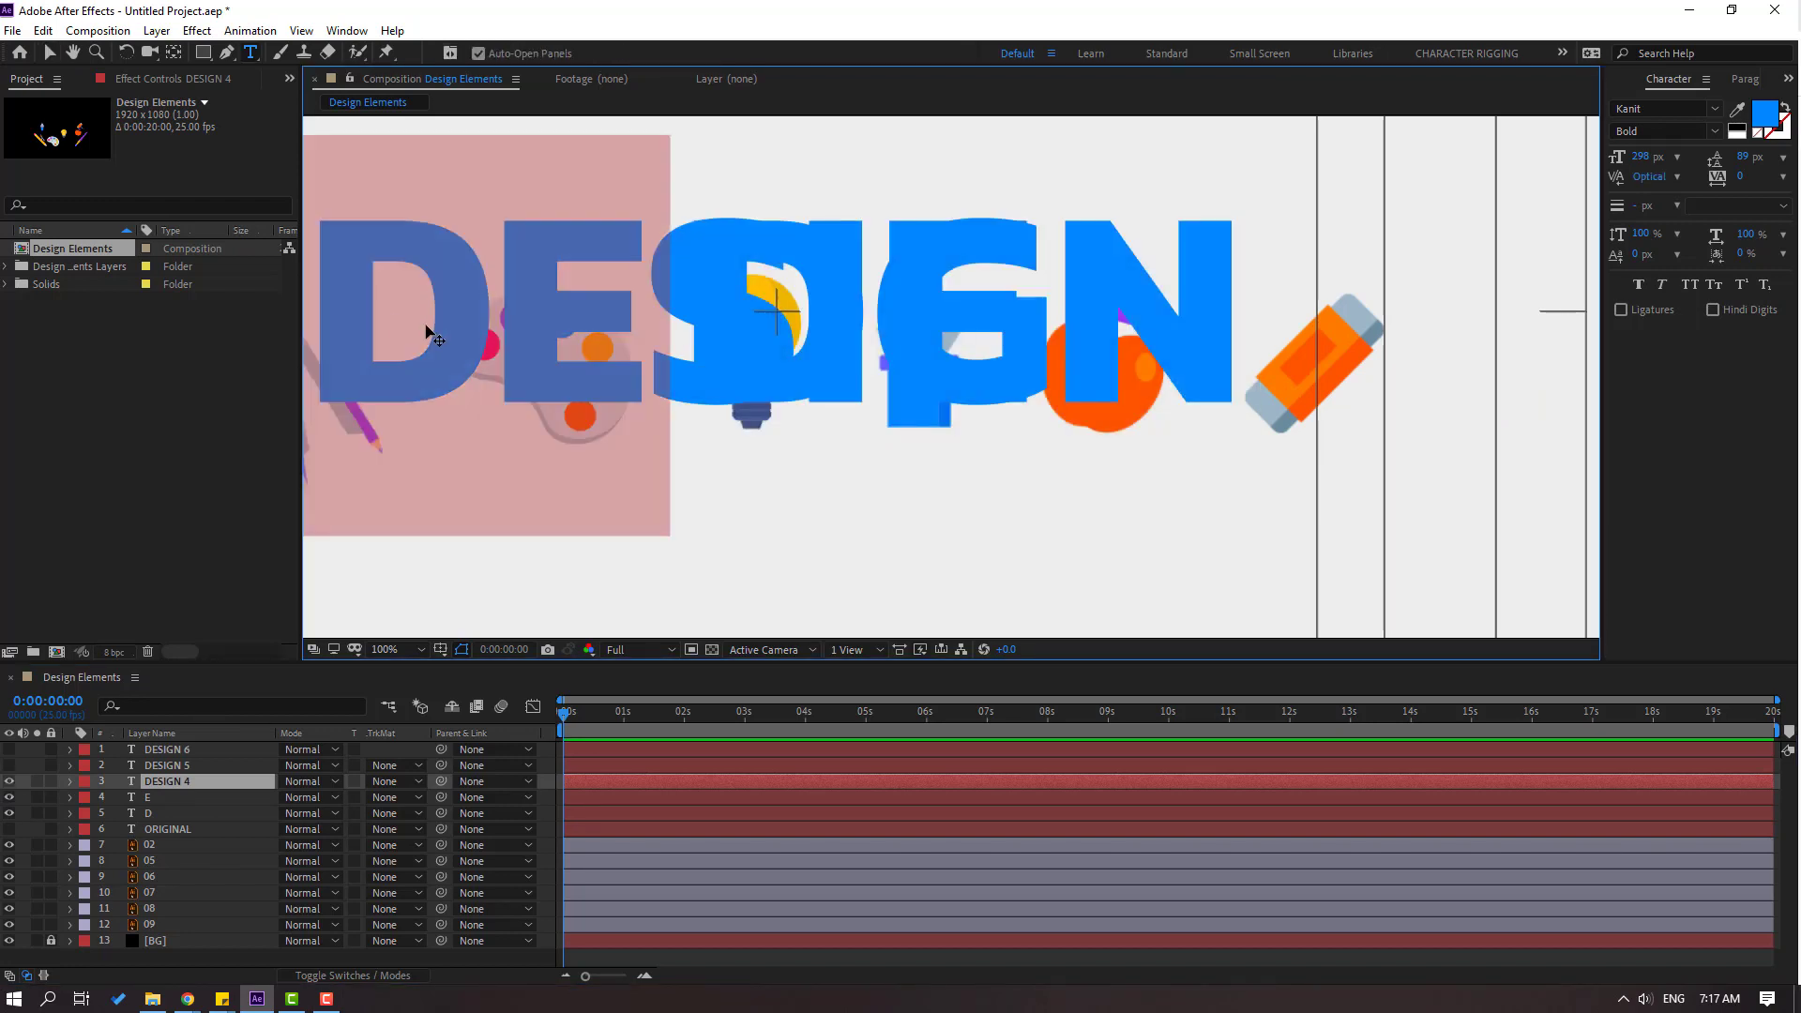
key("BackSpace")
key("shift+Right")
key("shift+Right")
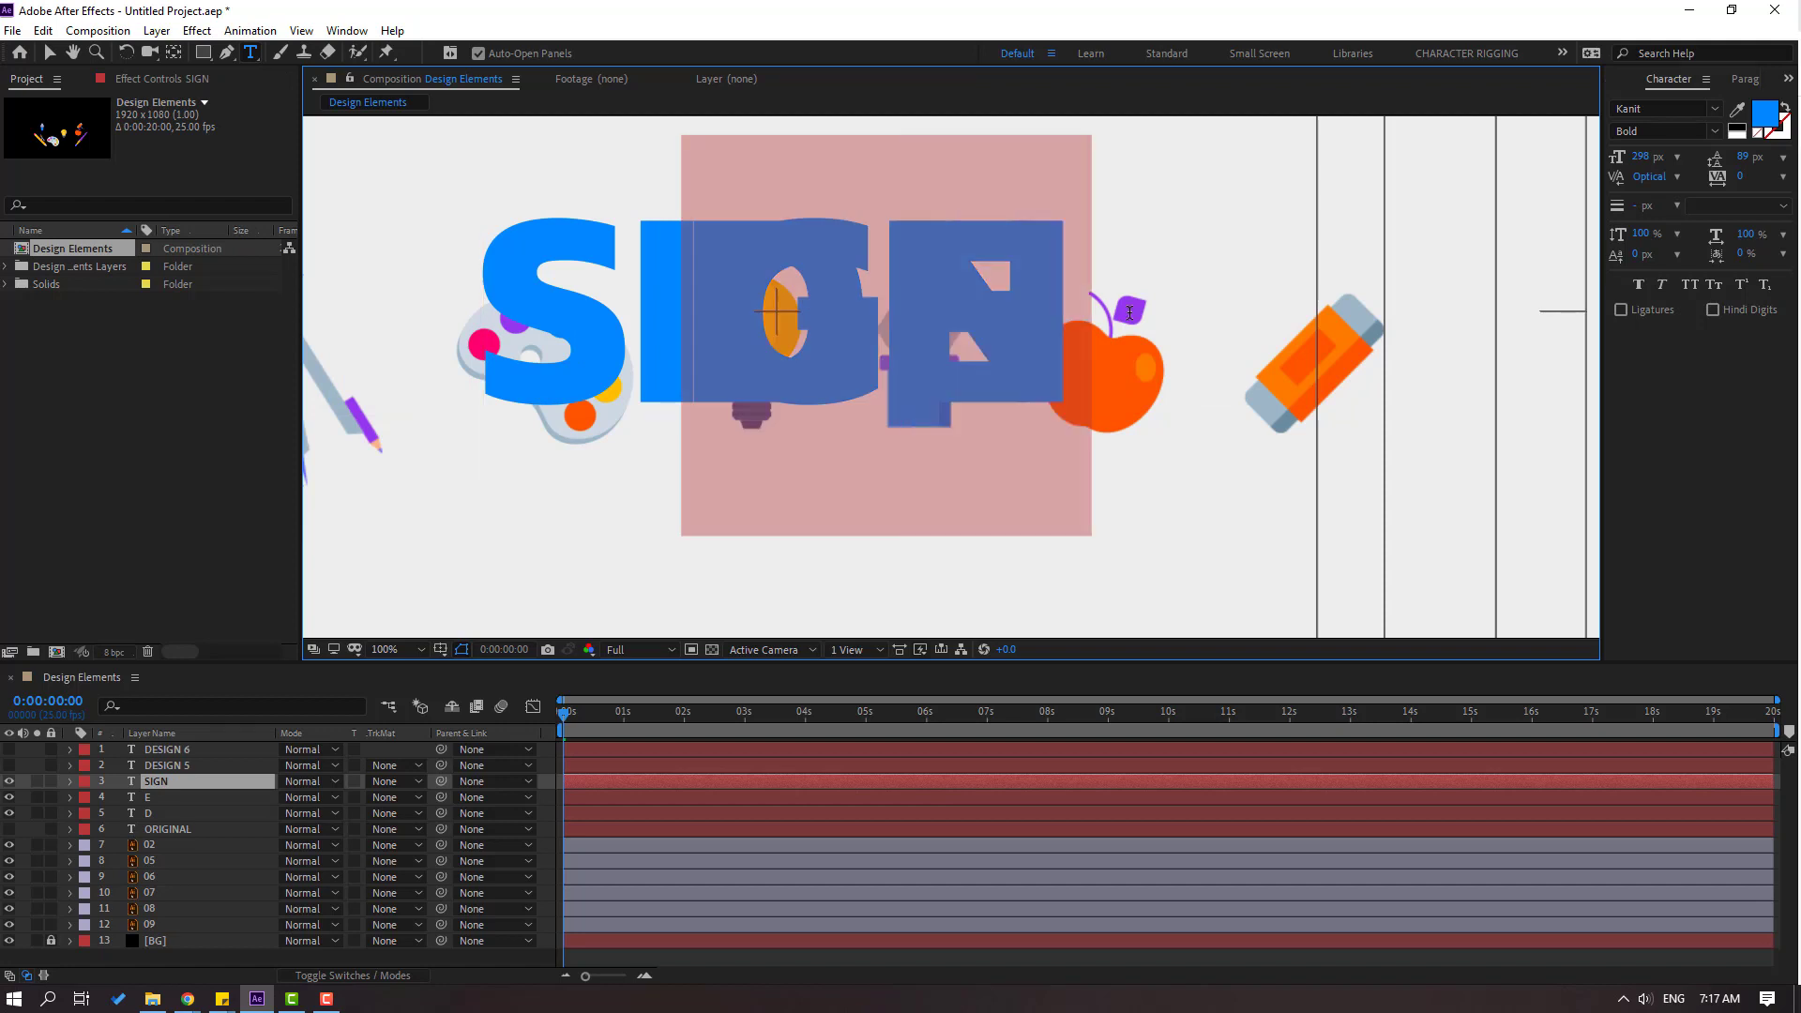
key("BackSpace")
left_click(49, 52)
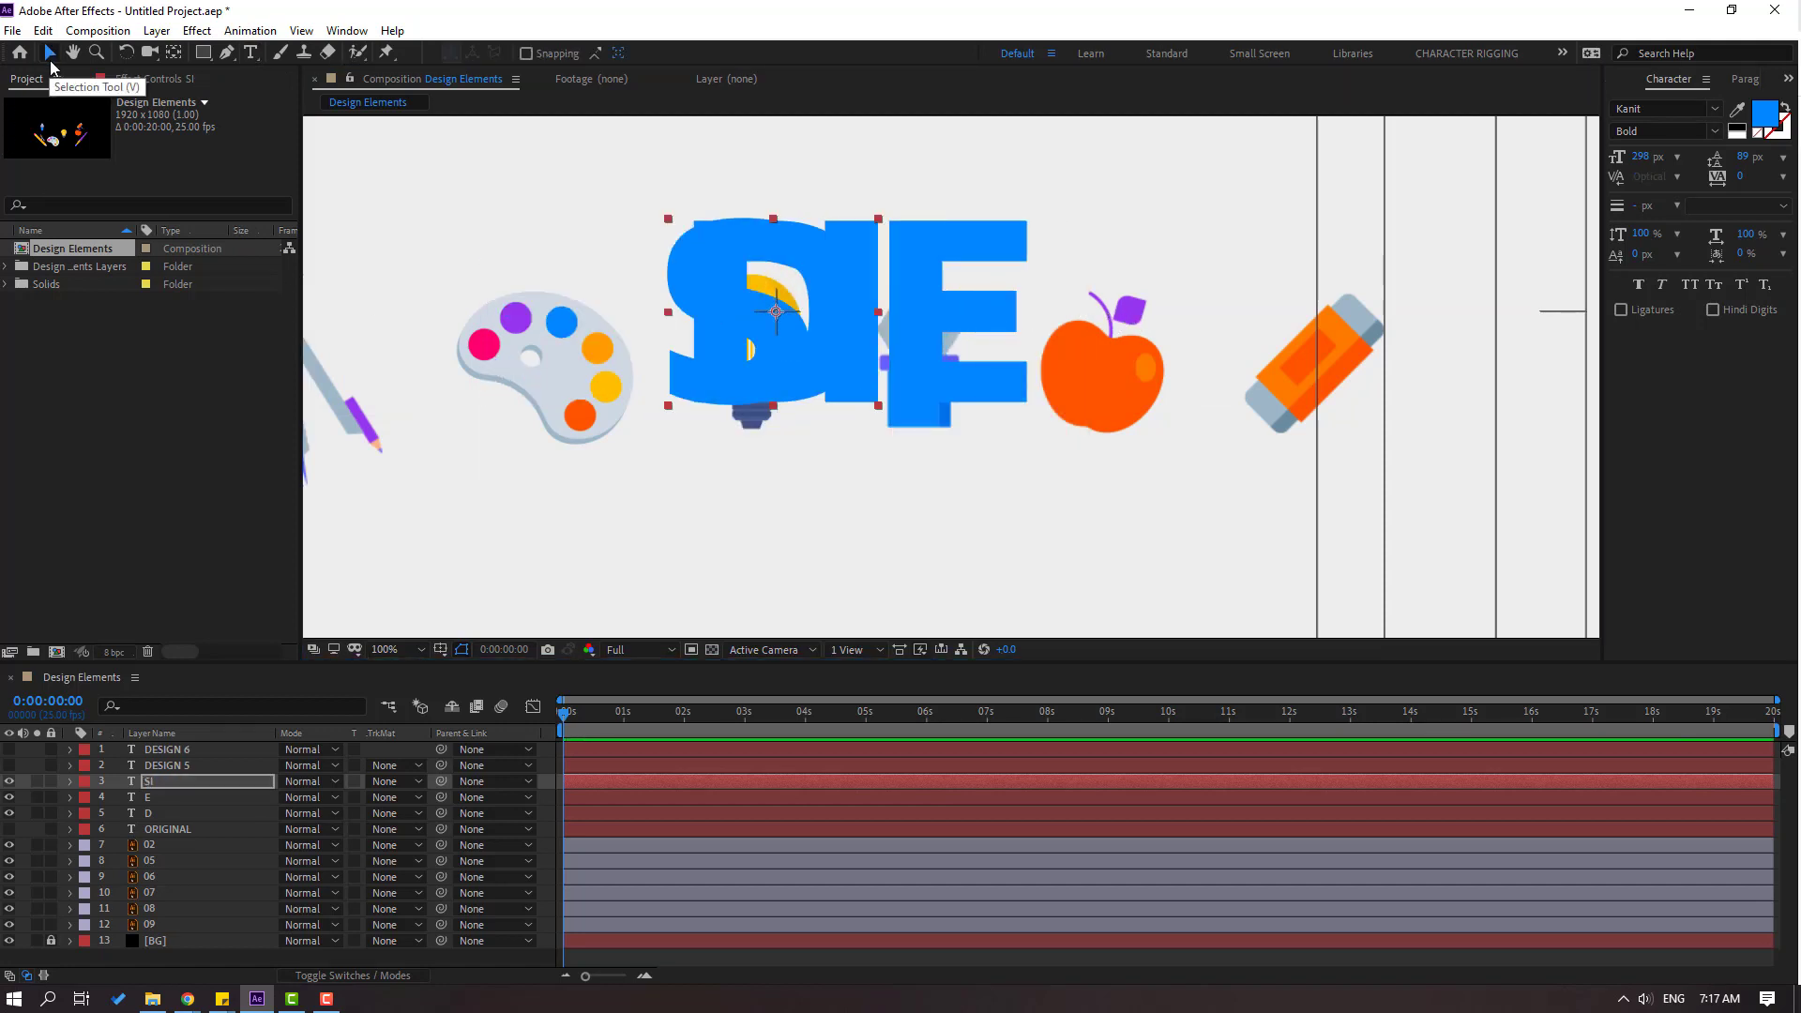
- Move the SI text horizontally to the right of the E and shorten it to the letter S
key("shift+Right")
key("shift+Right")
key("shift+Right")
key("shift+Right")
key("shift+Right")
key("shift+Right")
key("shift+Right")
key("shift+Right")
key("shift+Right")
key("shift+Right")
key("shift+Right")
key("shift+Right")
key("shift+Right")
key("shift+Right")
key("shift+Right")
key("shift+Right")
key("shift+Right")
key("shift+Right")
key("shift+Right")
key("shift+Right")
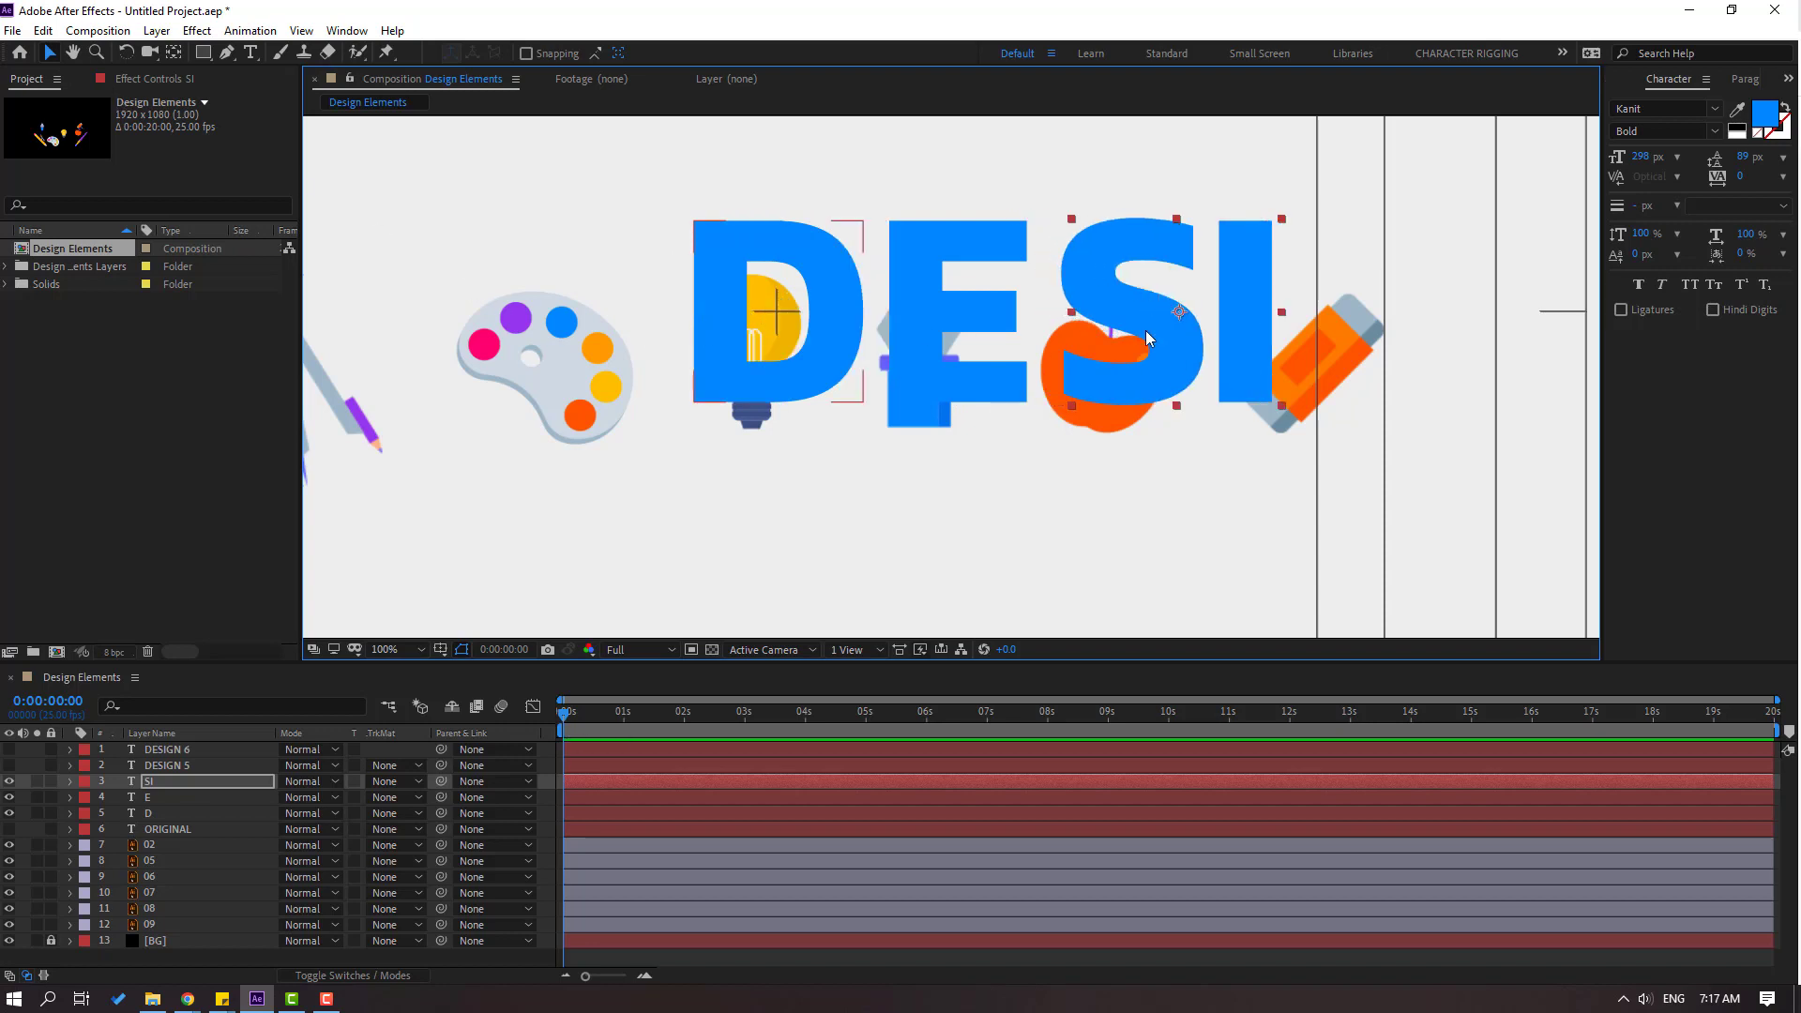
double_click(1266, 309)
type("S")
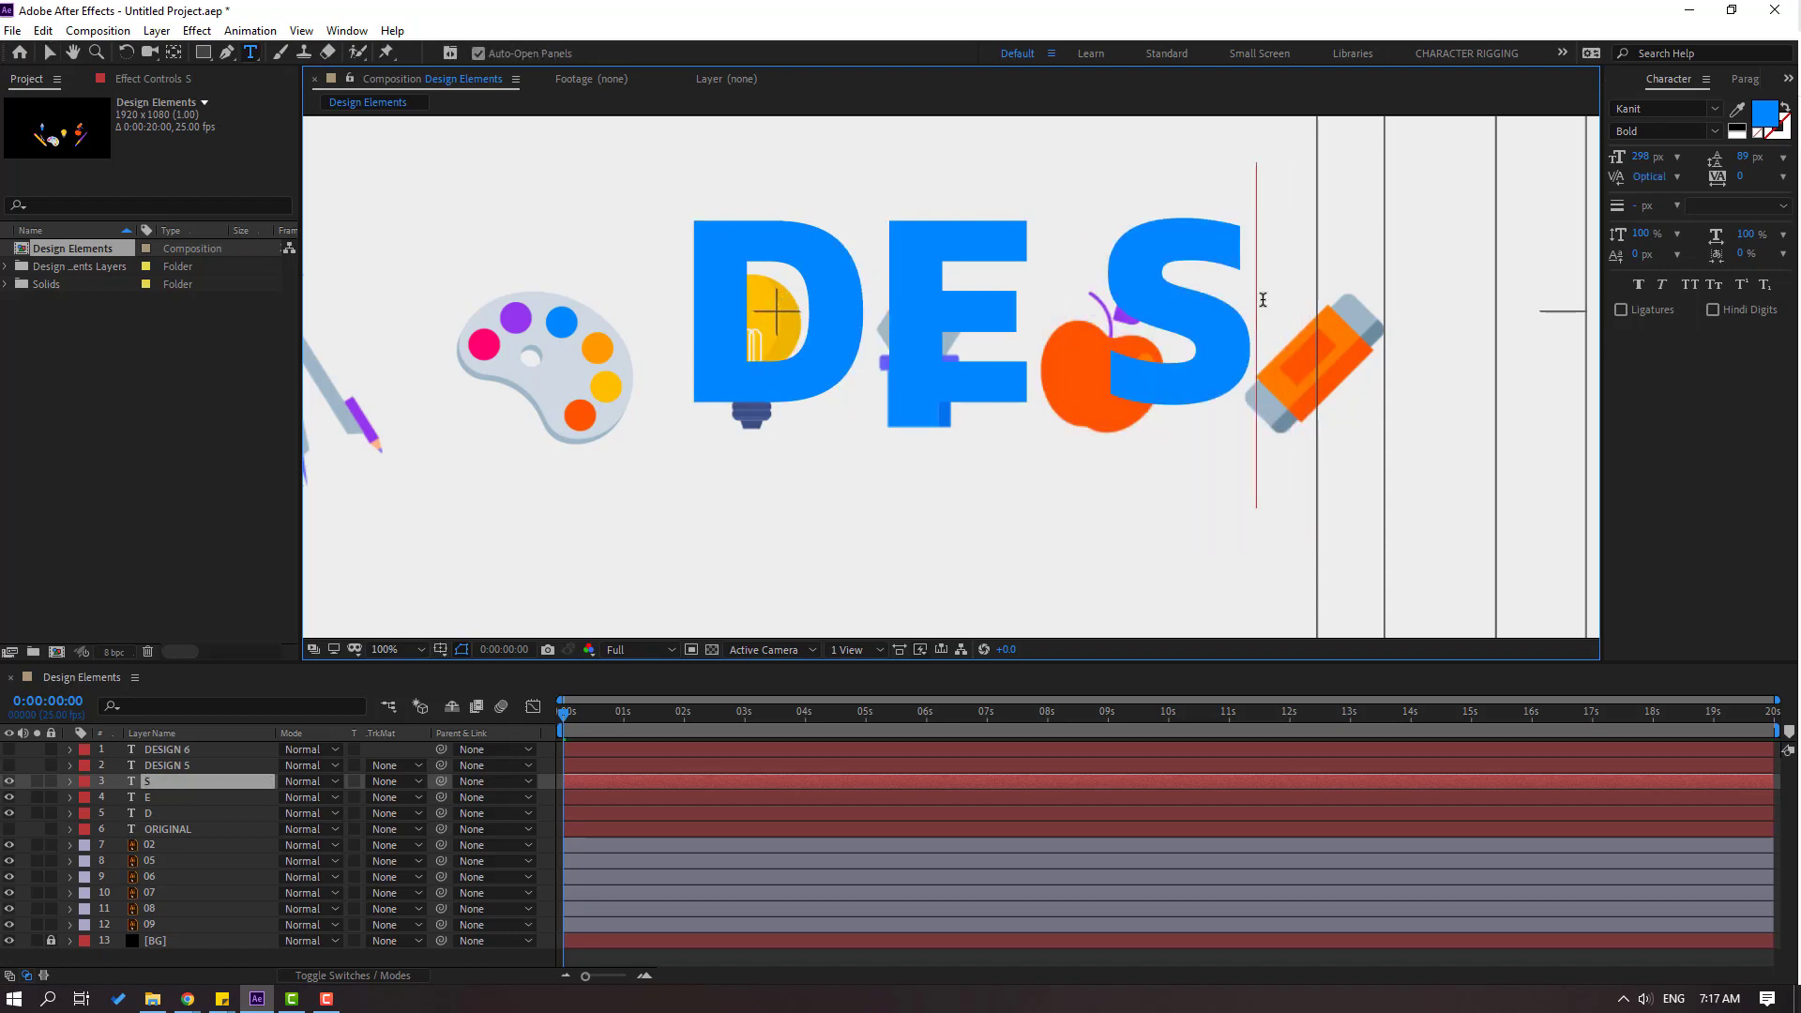
left_click(49, 53)
- Shift the D, E and S layers together to the left so the D sits over the compass icon
scroll(1099, 407, "down", 2)
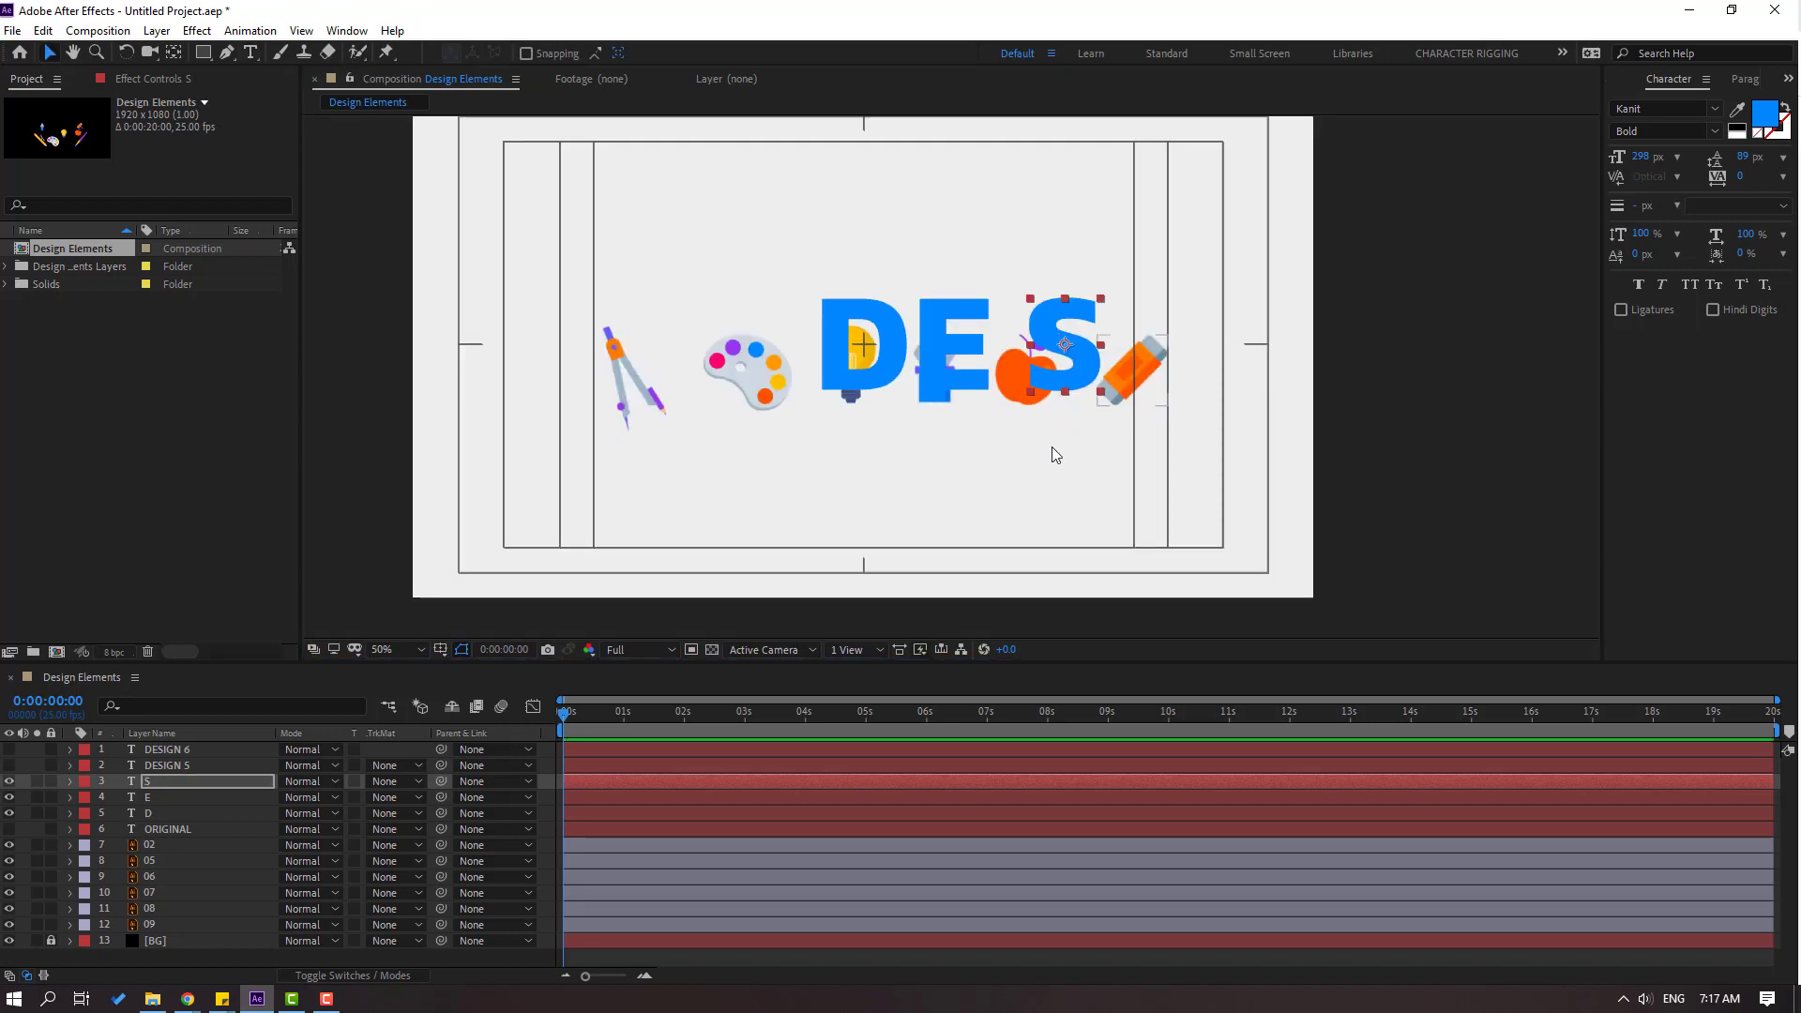
left_click_drag(150, 814, 167, 776)
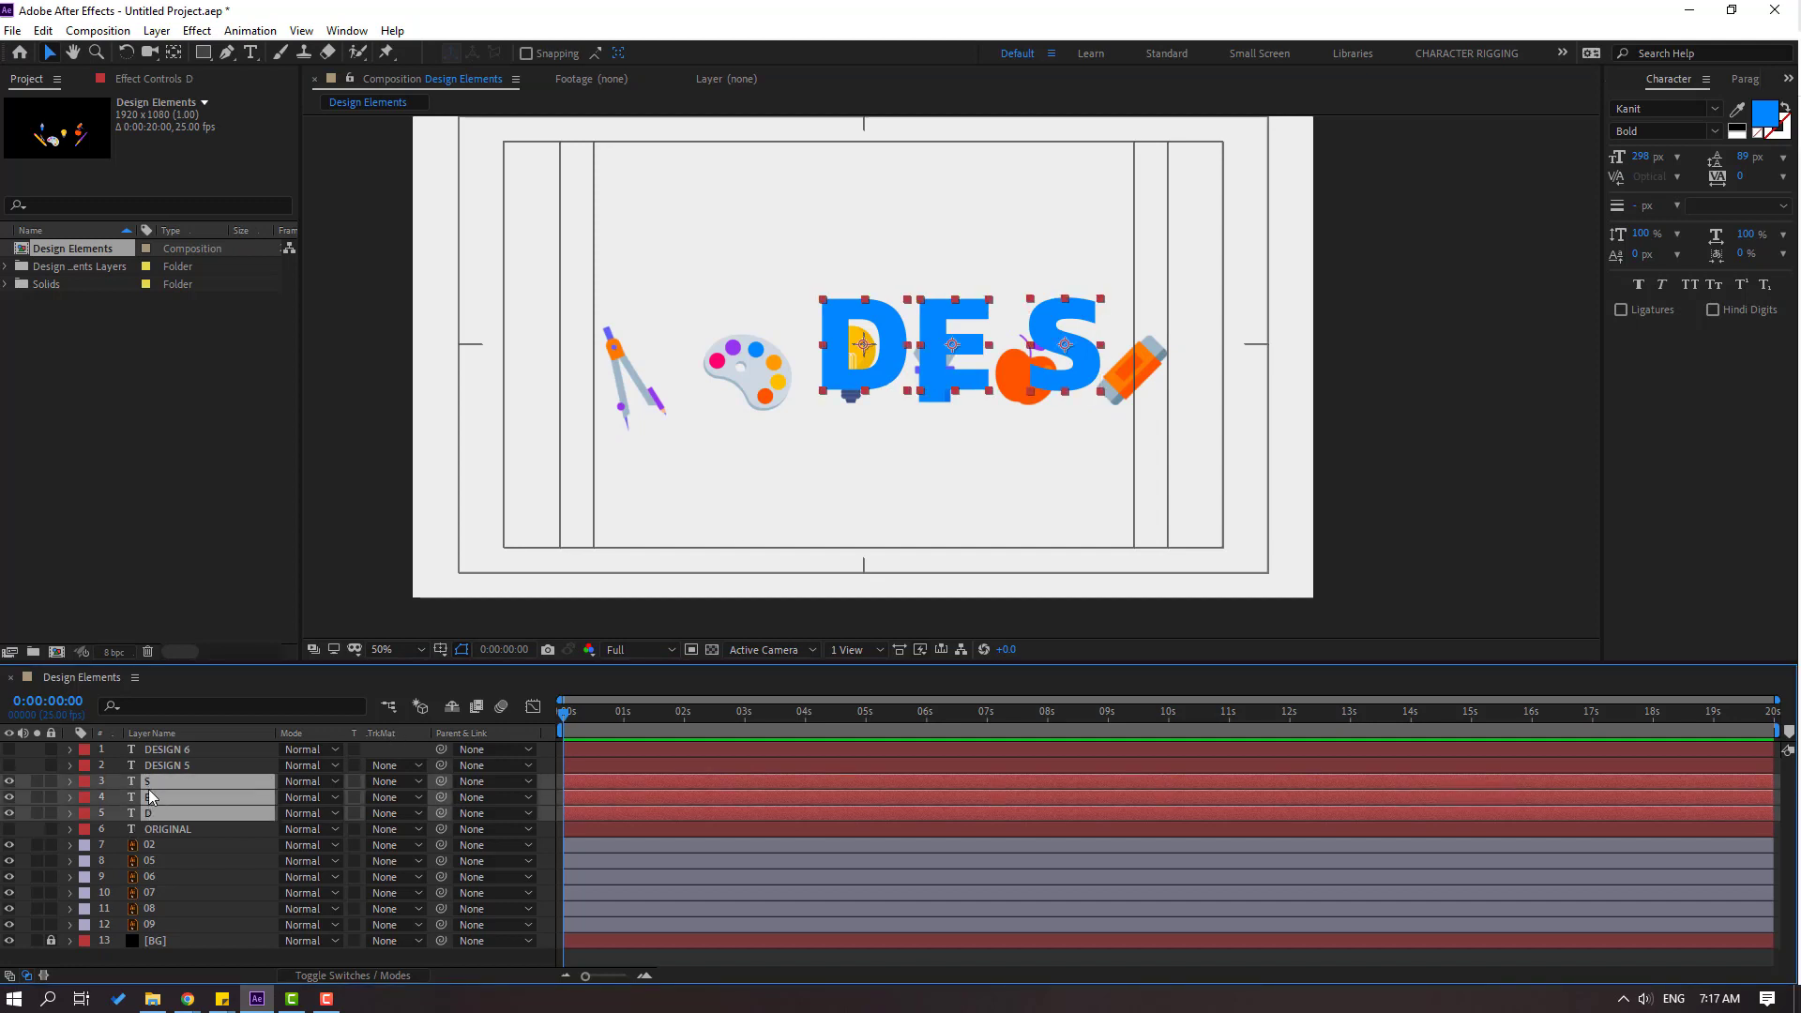
key("shift+Left")
key("shift+Left")
key("shift+Left")
key("shift+Left")
key("shift+Left")
key("shift+Left")
key("shift+Left")
key("shift+Left")
key("shift+Left")
key("shift+Left")
key("shift+Left")
key("shift+Left")
key("shift+Left")
key("shift+Left")
key("shift+Left")
key("shift+Left")
key("shift+Left")
key("shift+Left")
key("shift+Left")
key("shift+Left")
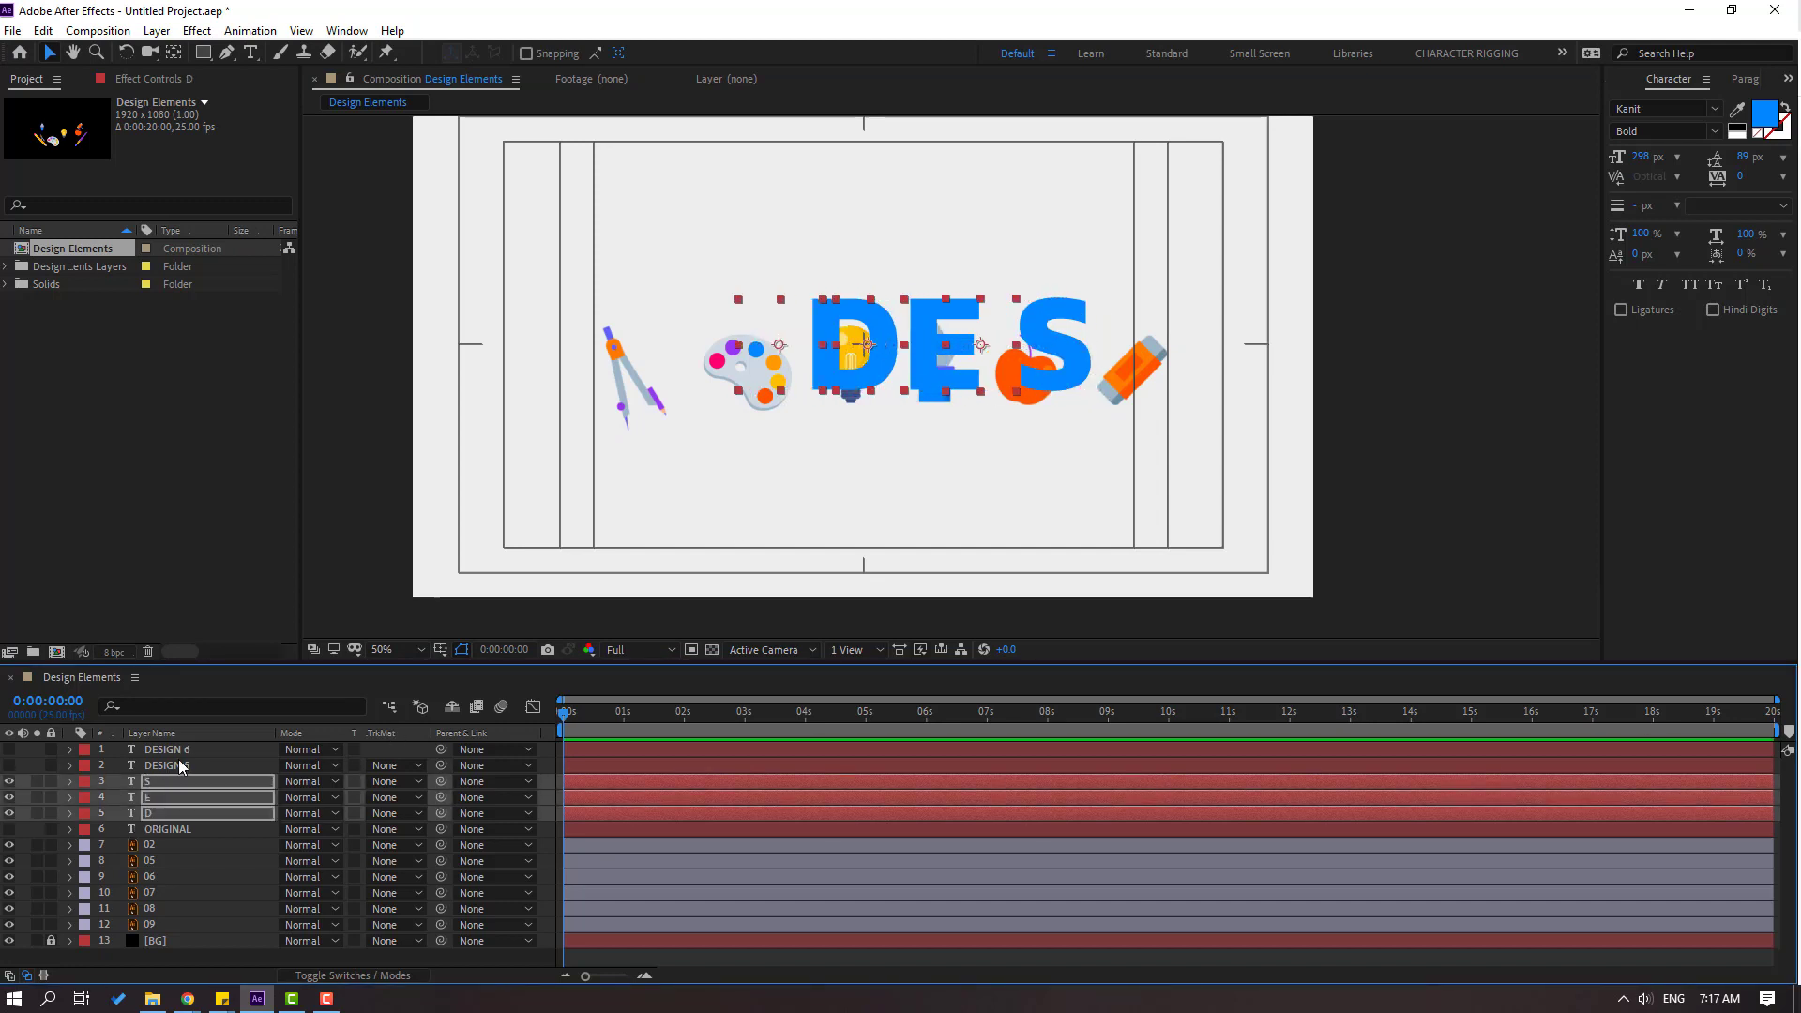
key("shift+Left")
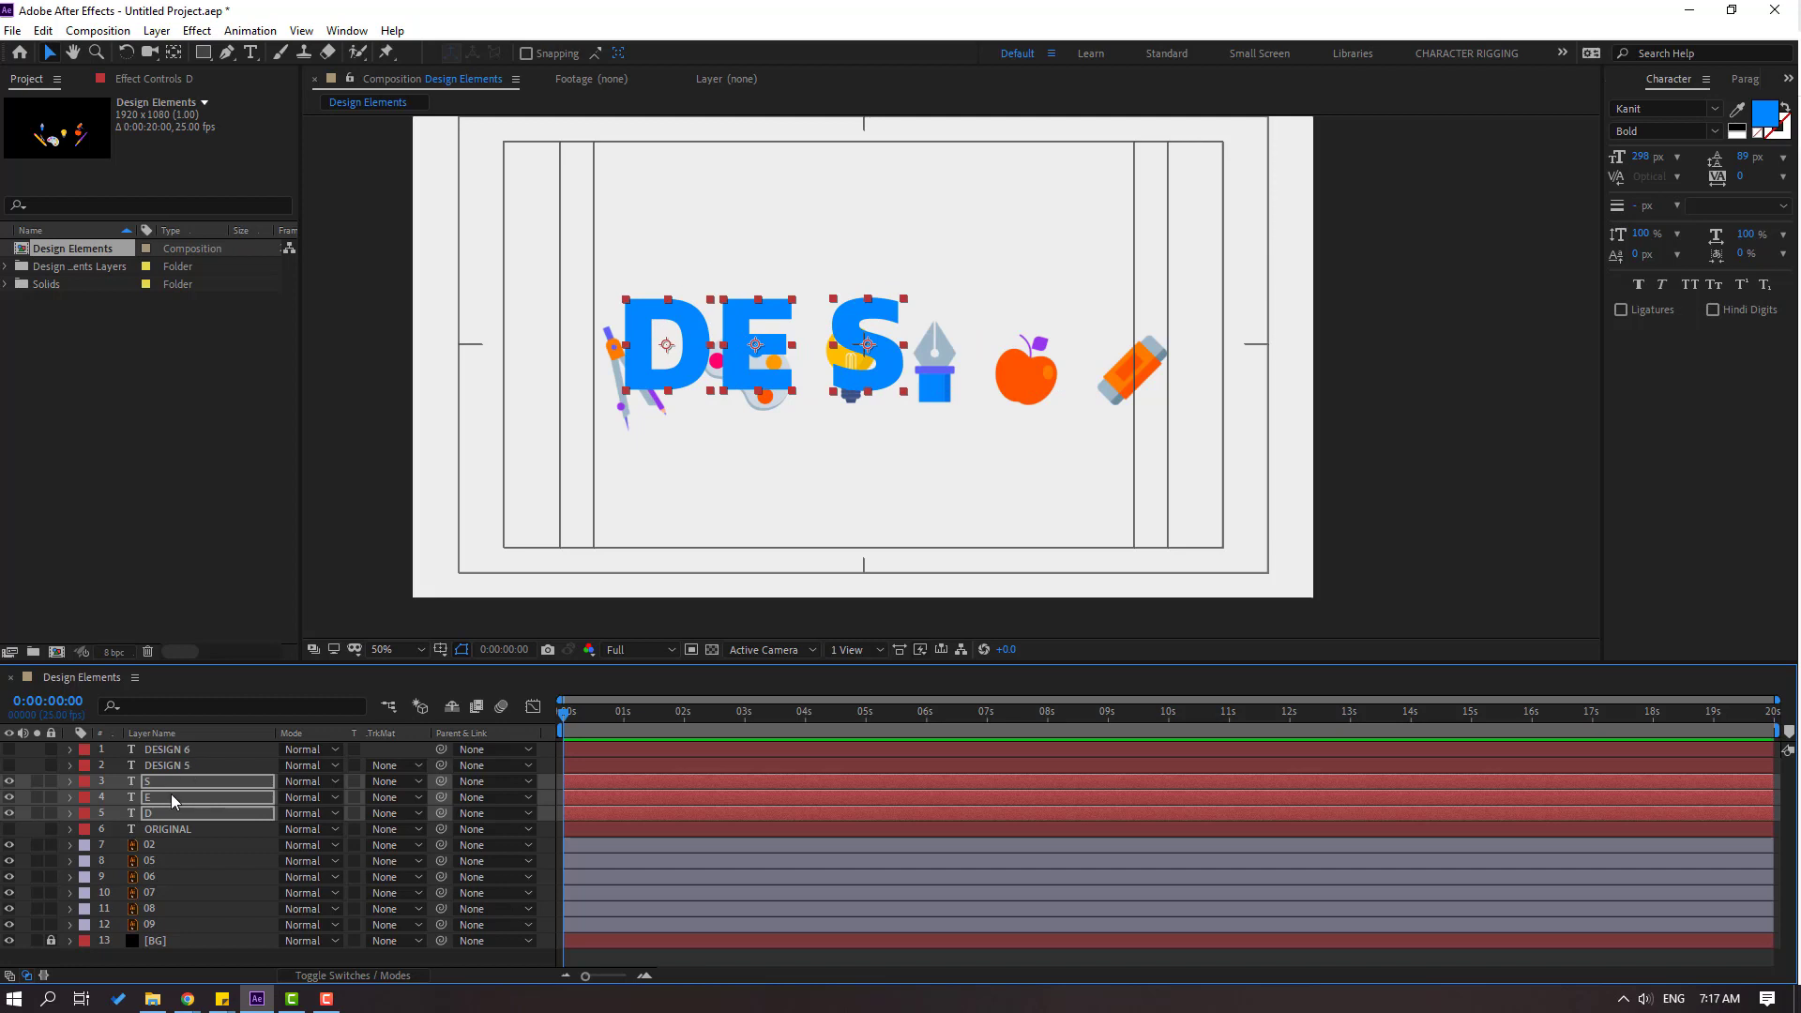
- Make the DESIGN 5 layer visible and replace its text with the letter G
left_click(170, 770)
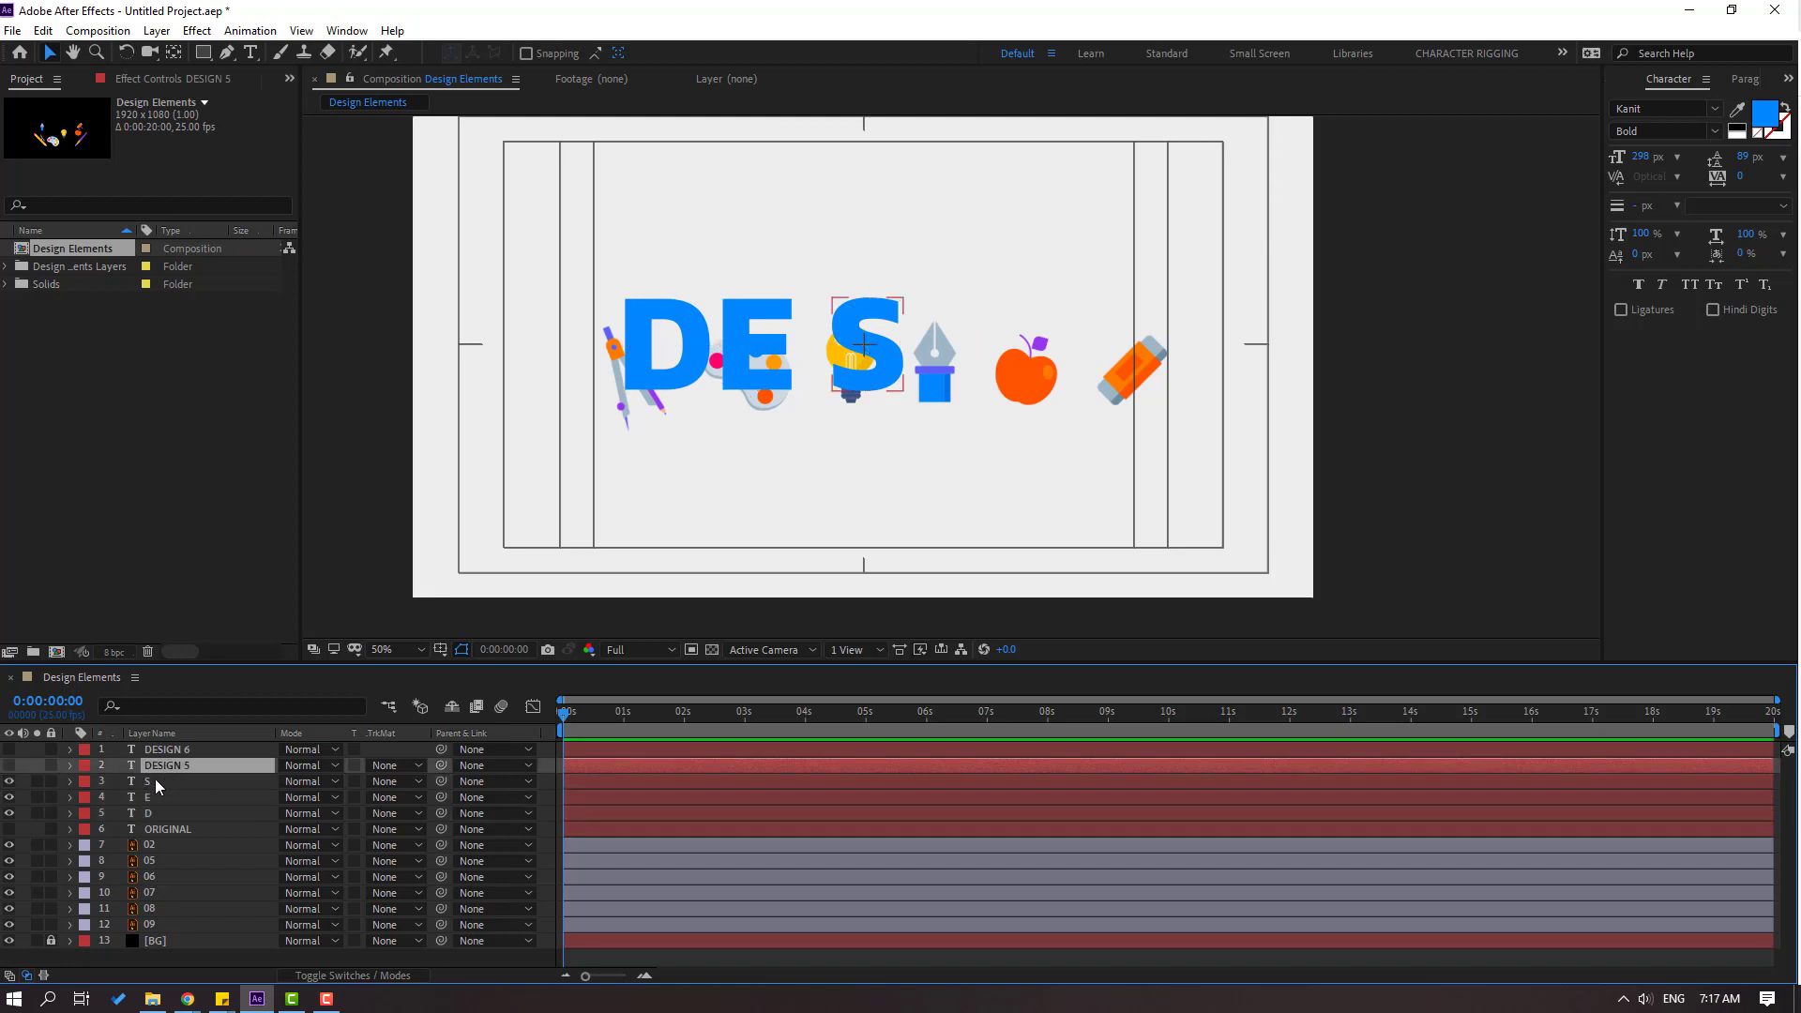
left_click(9, 766)
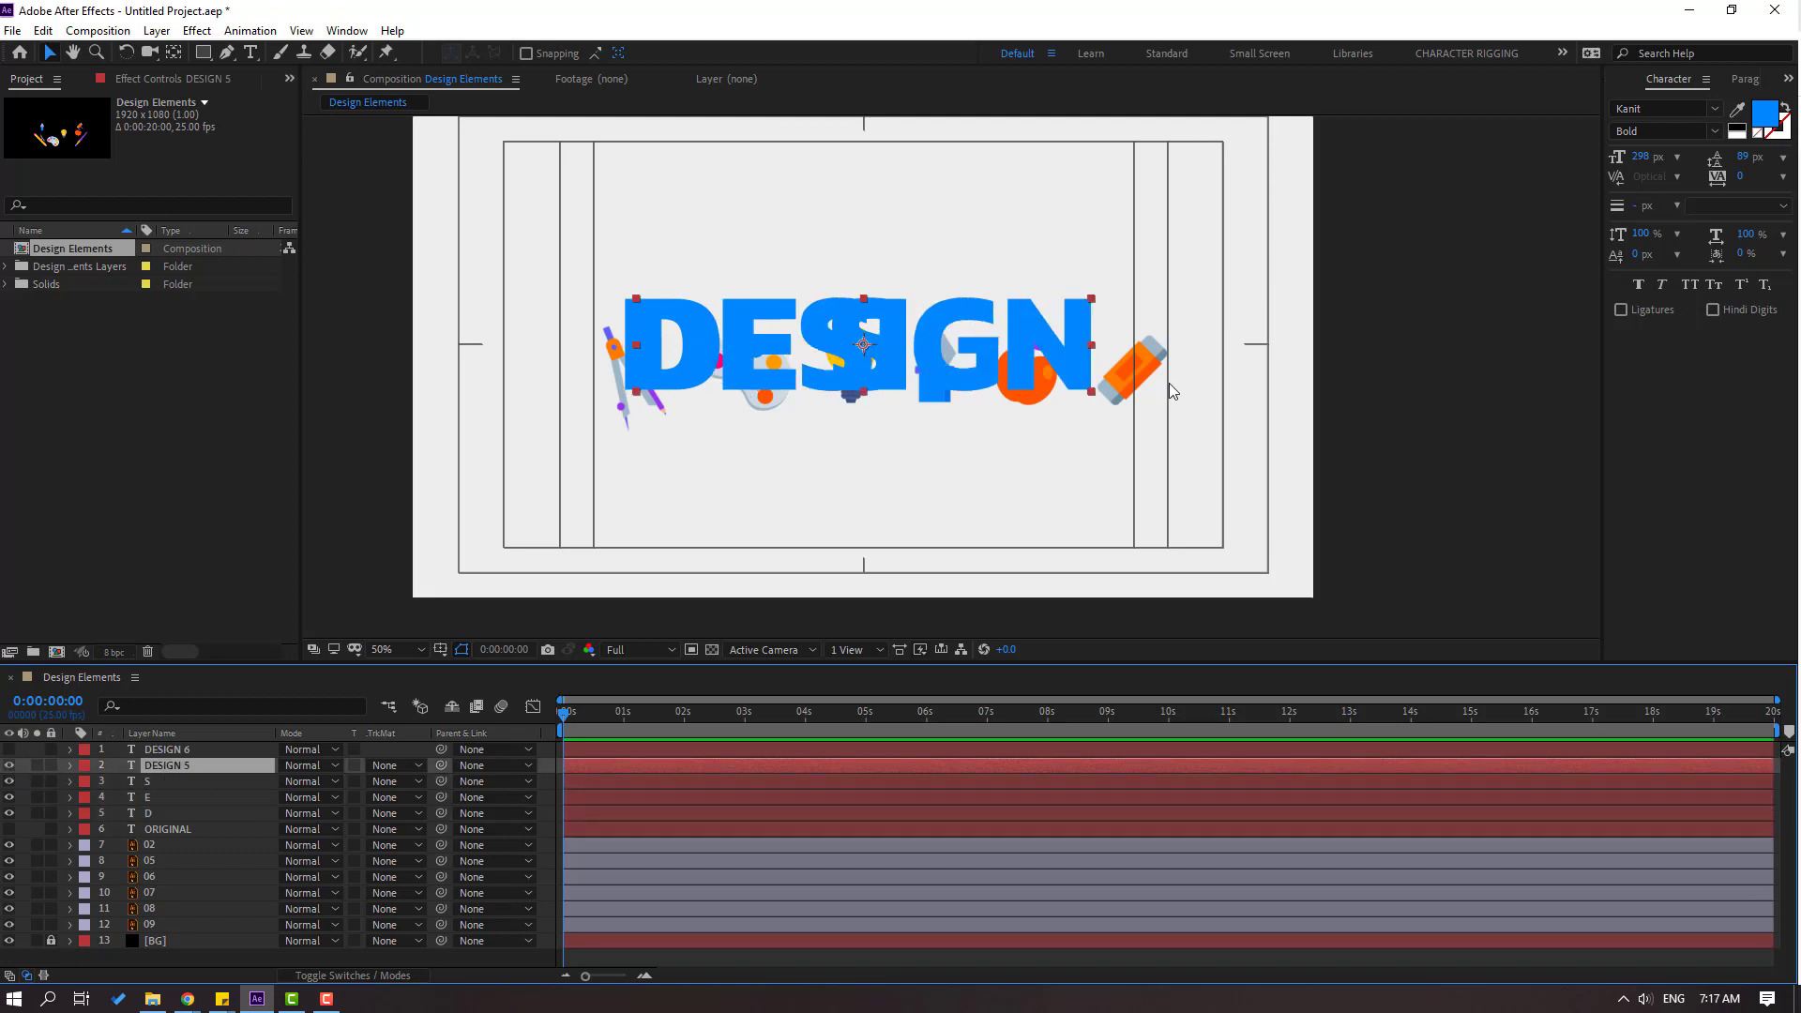
scroll(952, 380, "up", 2)
key("ctrl+t")
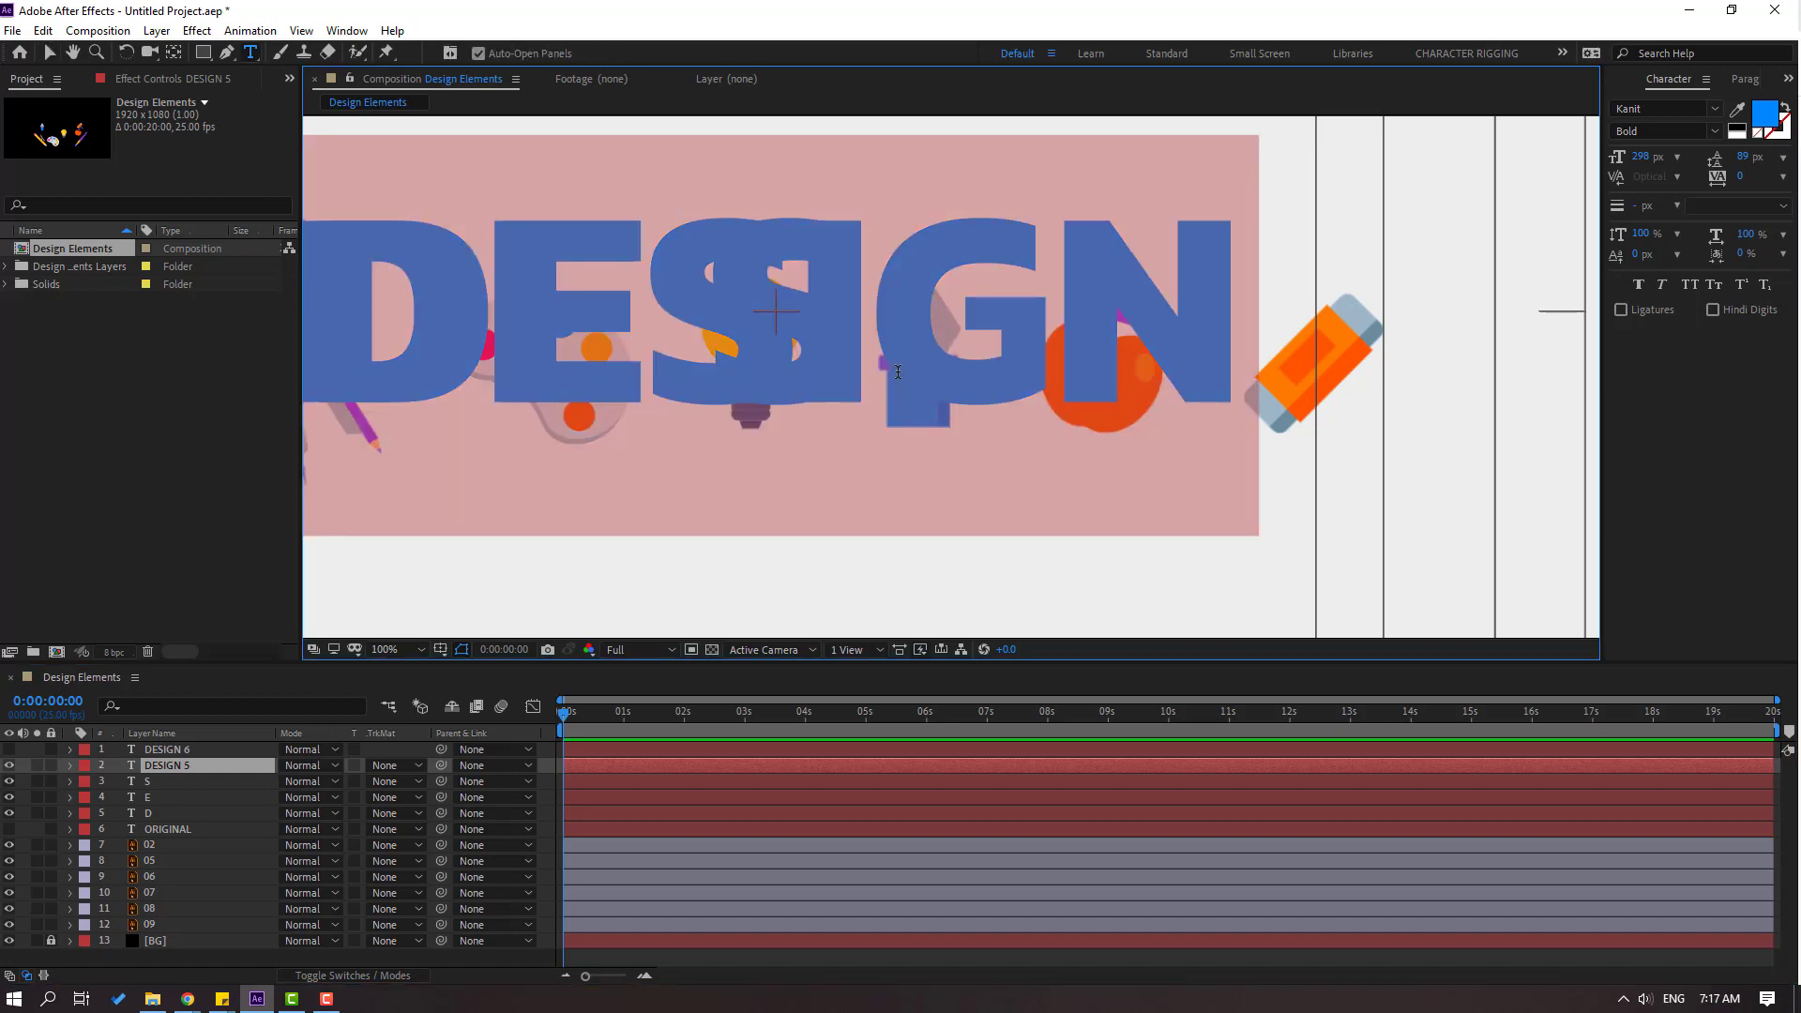
type("G")
left_click(49, 52)
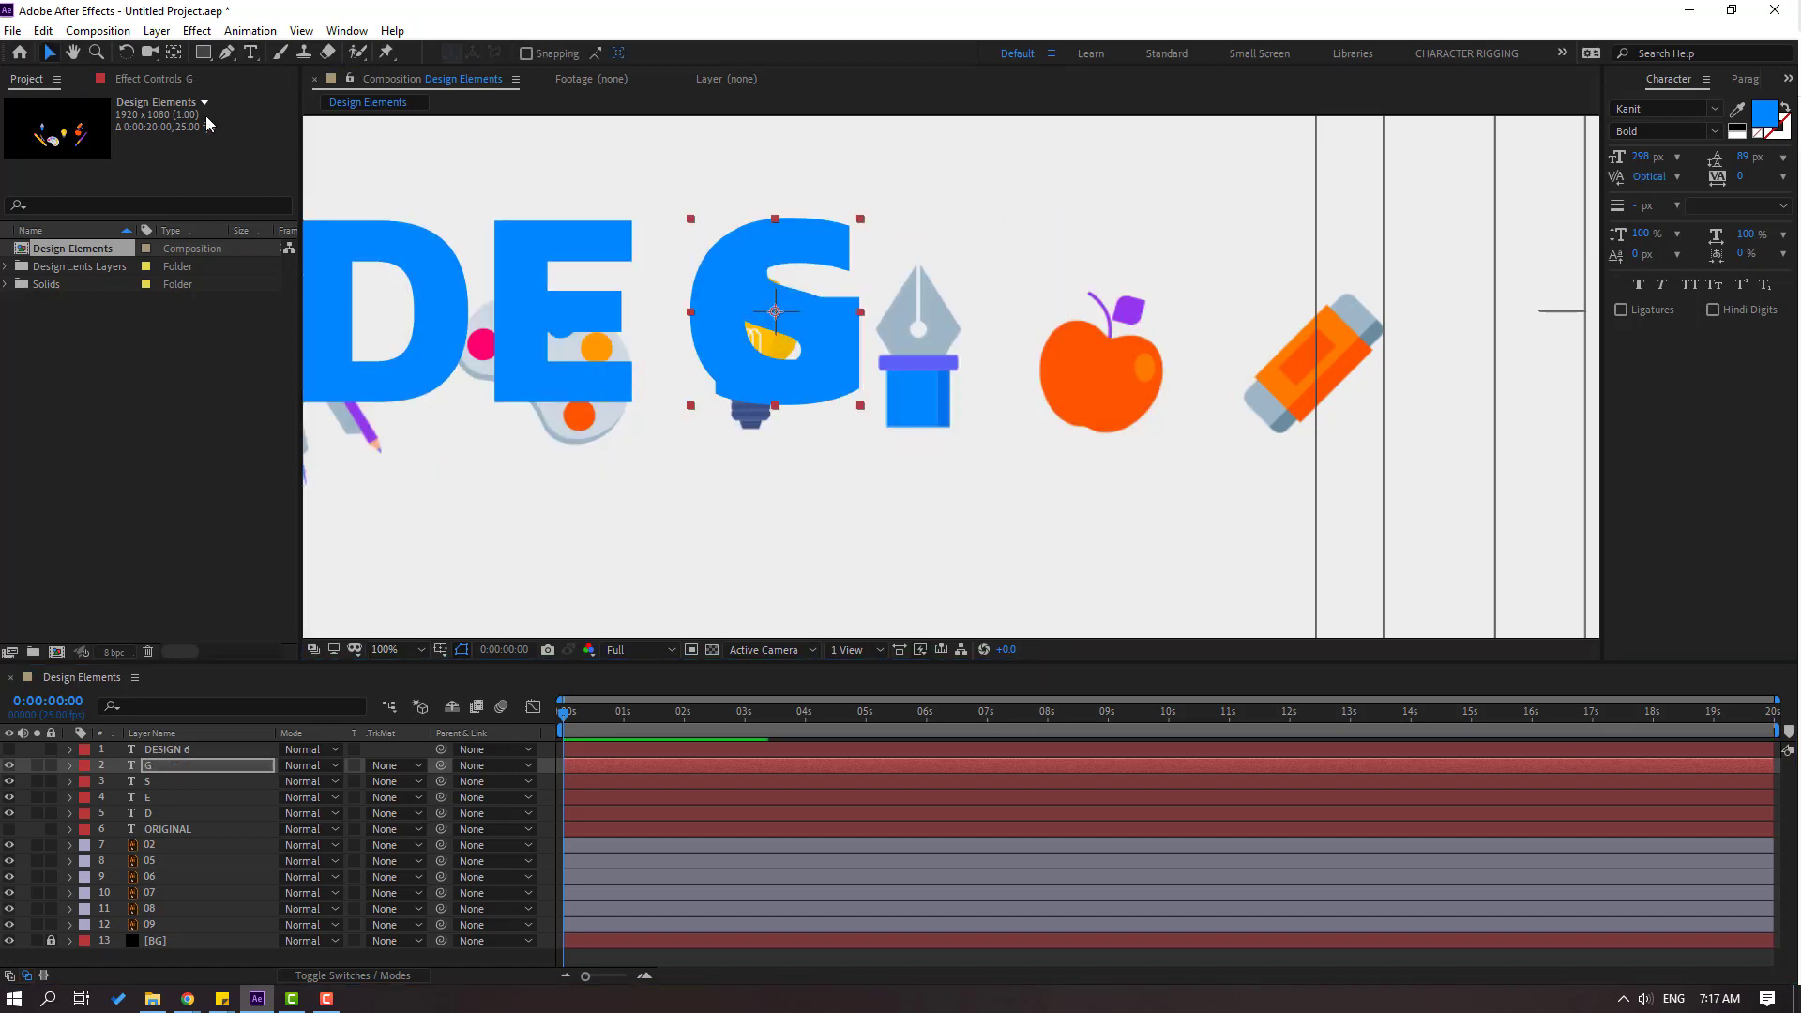
- Replace the G with the letter I and position it to the right of the S with a small gap
scroll(728, 305, "down", 2)
left_click_drag(877, 361, 1005, 364)
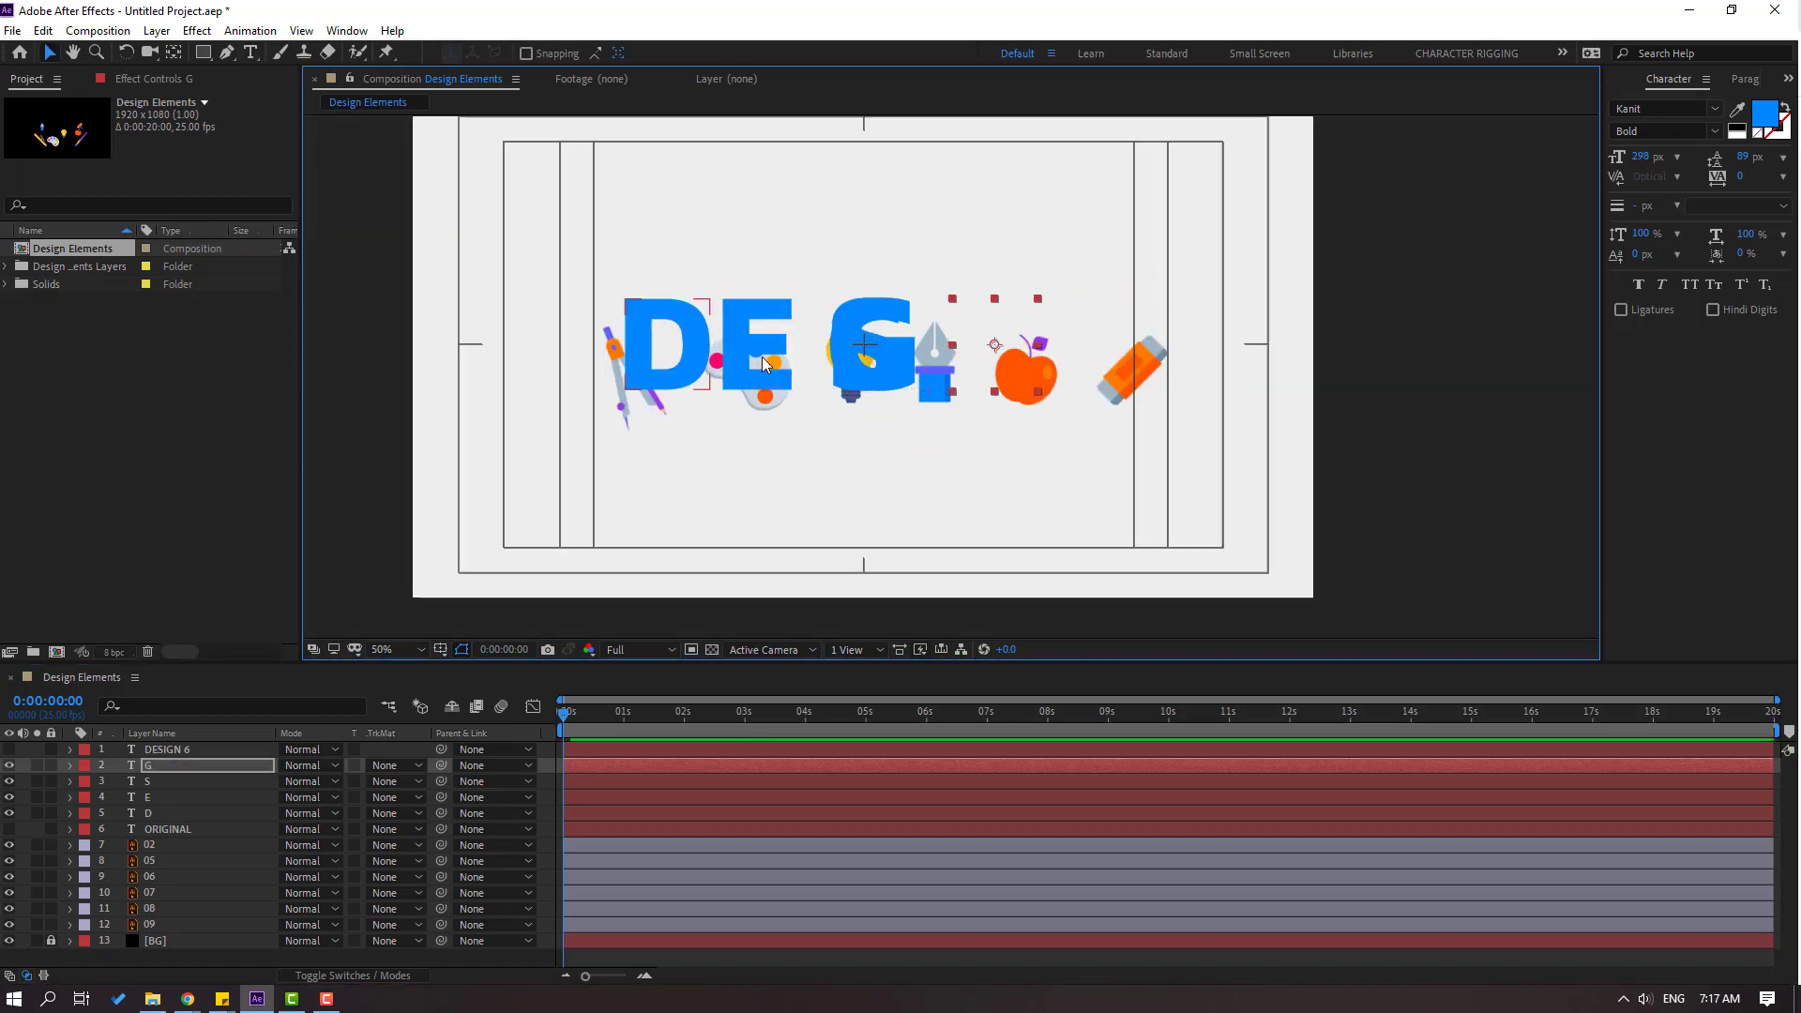
double_click(1010, 364)
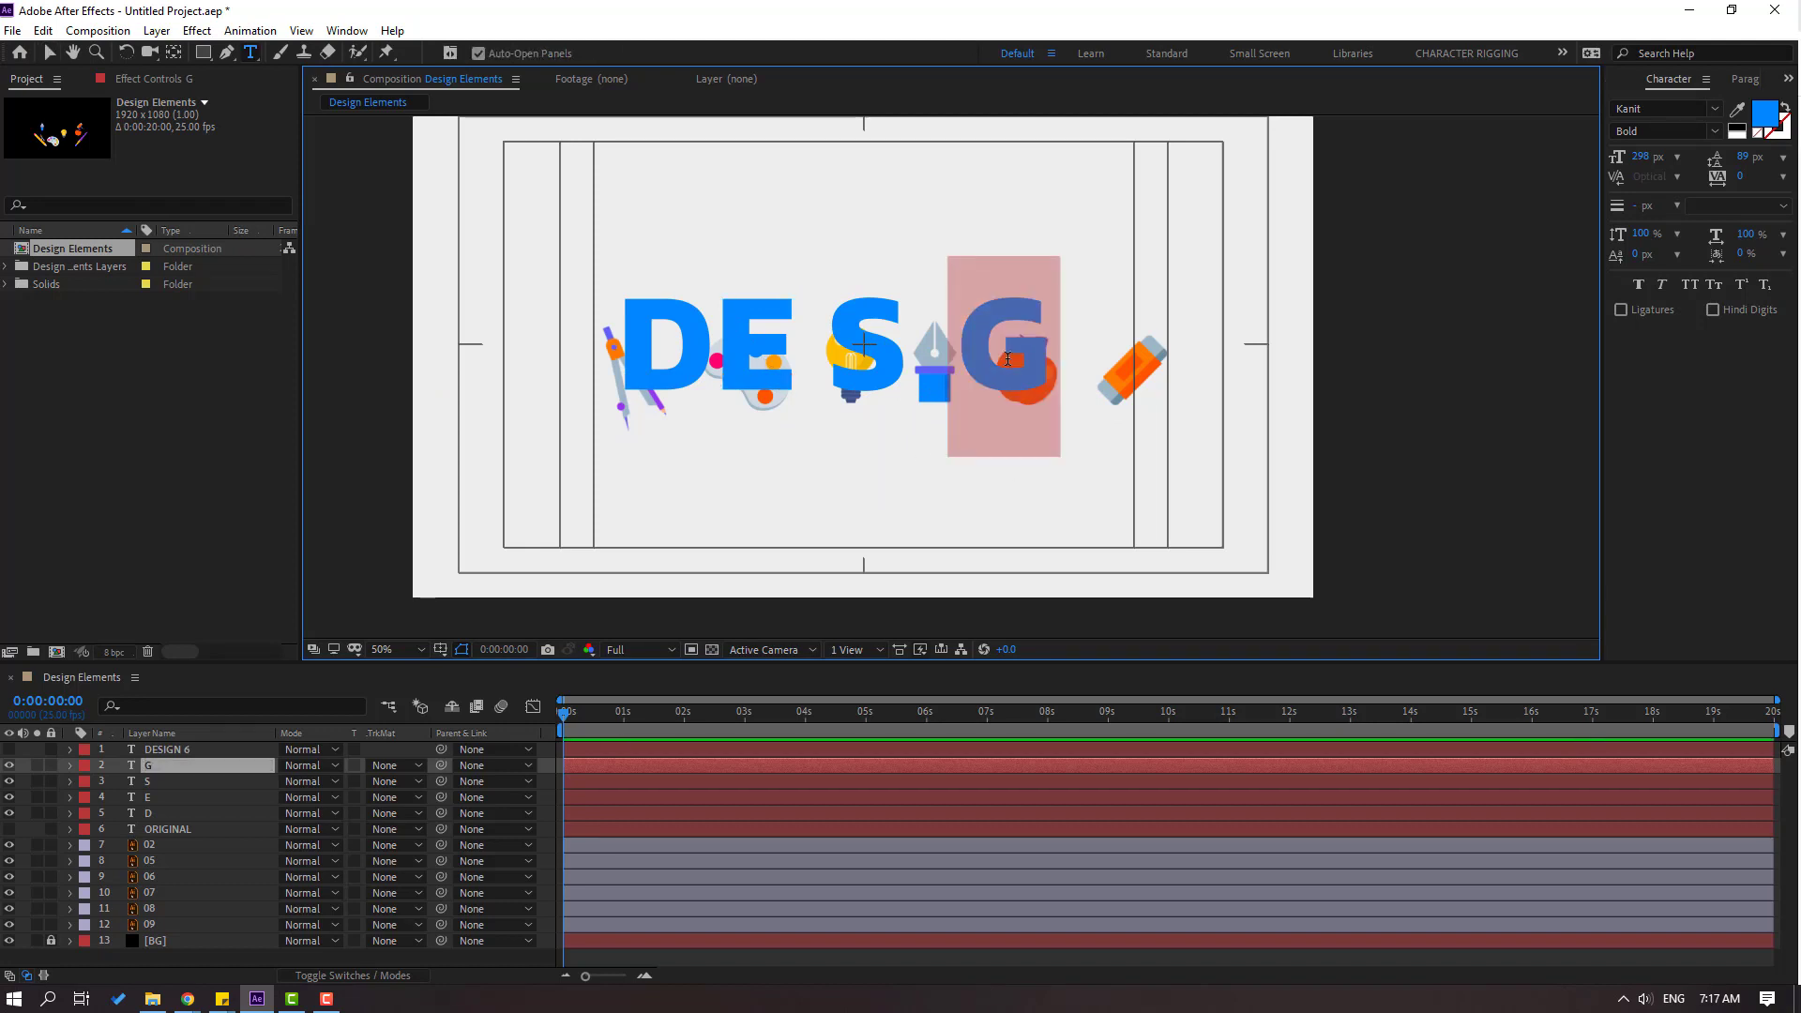
type("I")
left_click(52, 53)
key("shift+Left")
key("shift+Left")
key("shift+Left")
key("shift+Left")
key("shift+Left")
key("shift+Left")
key("shift+Left")
key("shift+Left")
key("shift+Left")
key("shift+Left")
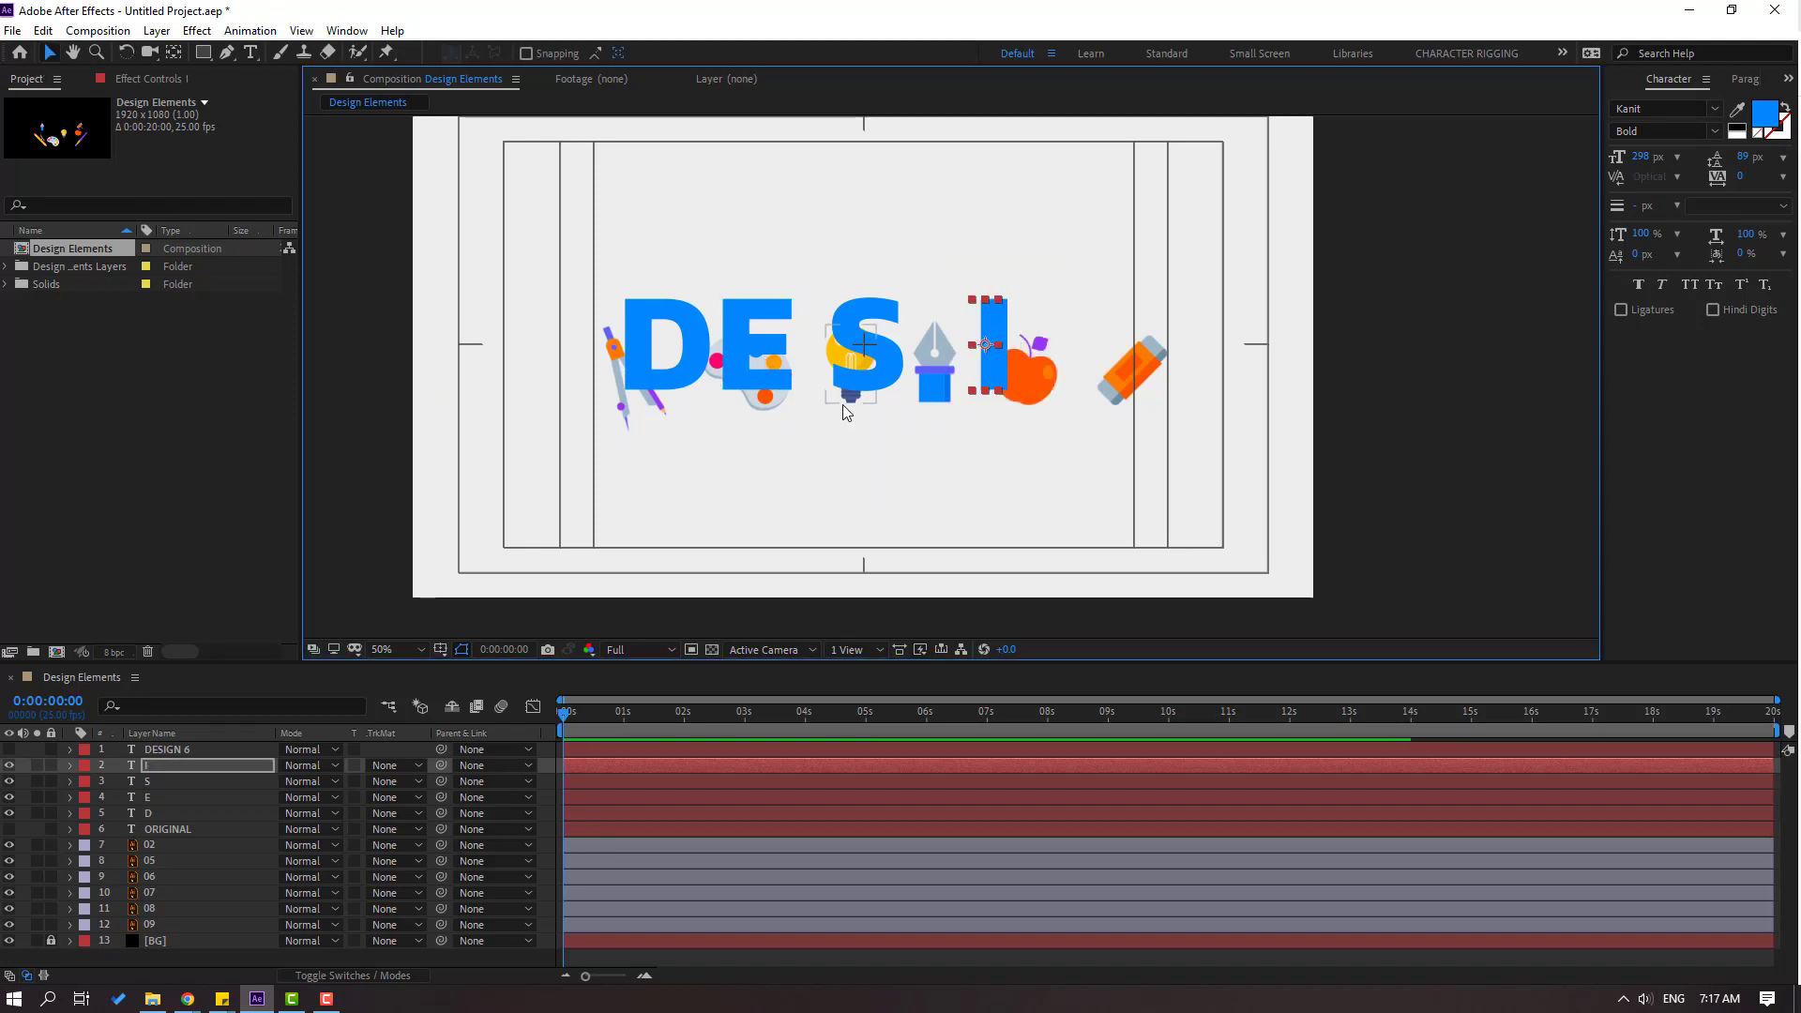
- Make the DESIGN 6 layer visible and replace its text with the letter G
left_click(154, 756)
left_click(11, 749)
double_click(160, 748)
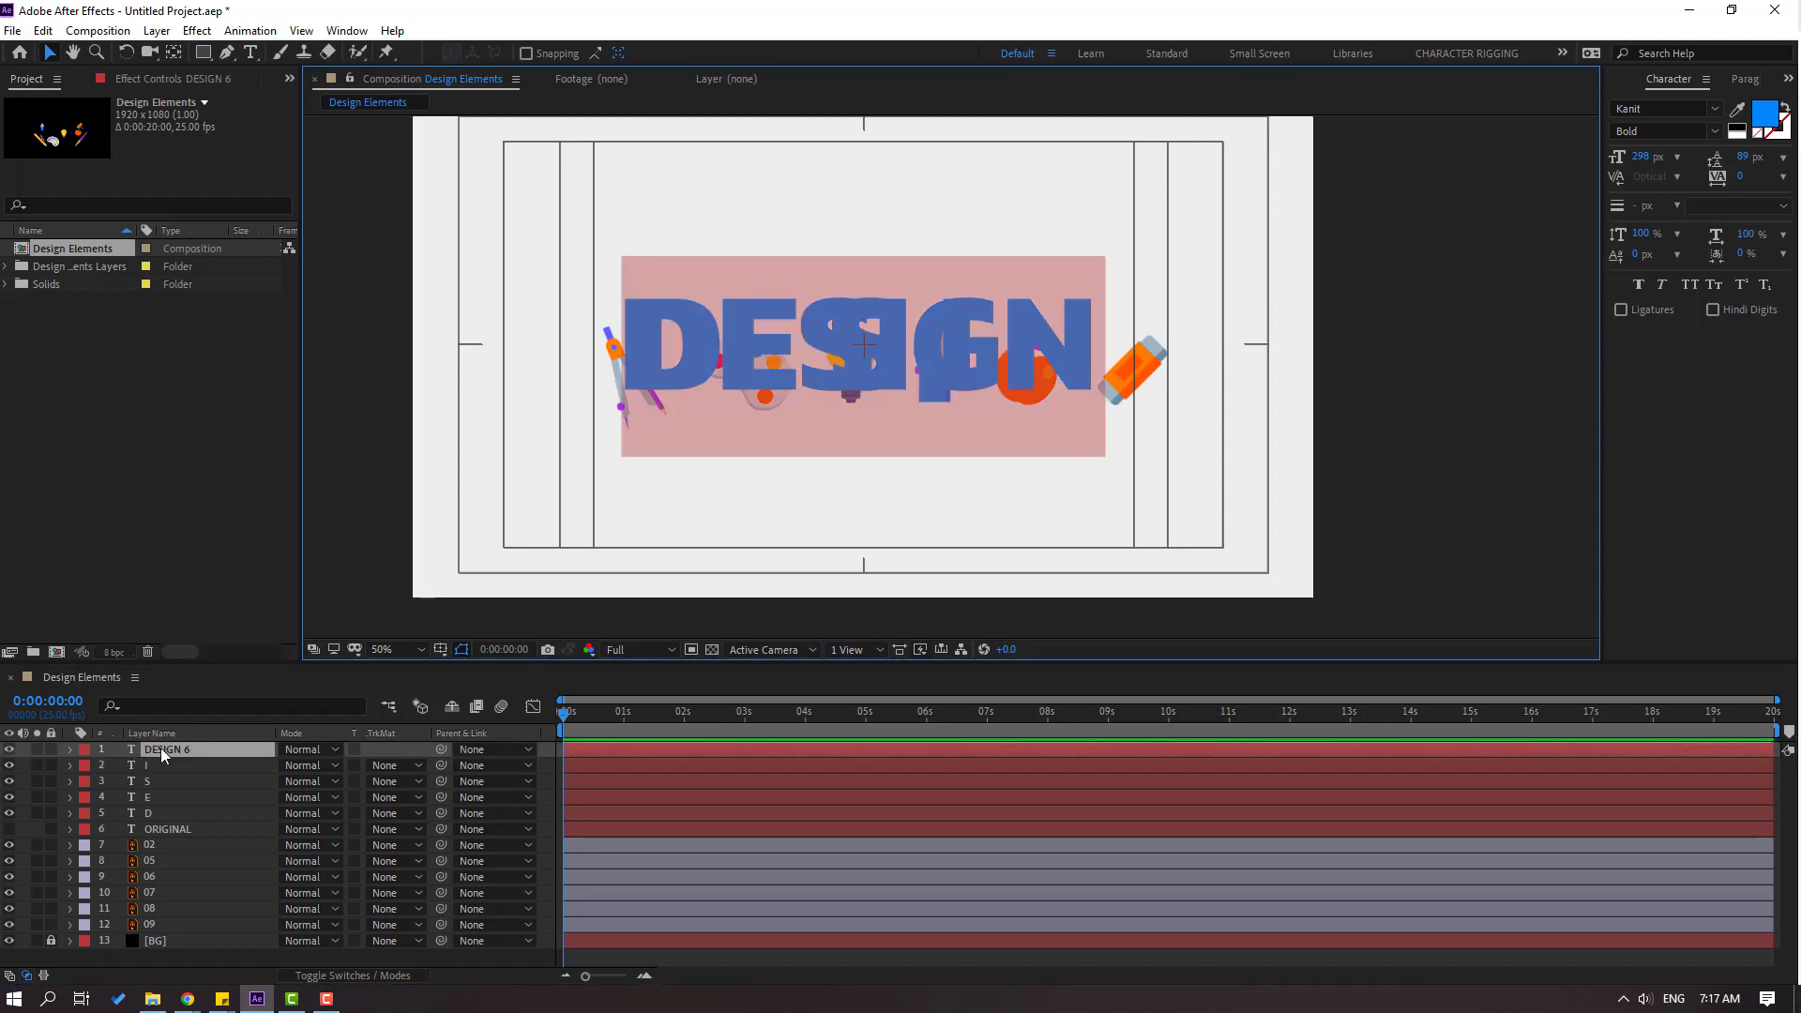
type("G")
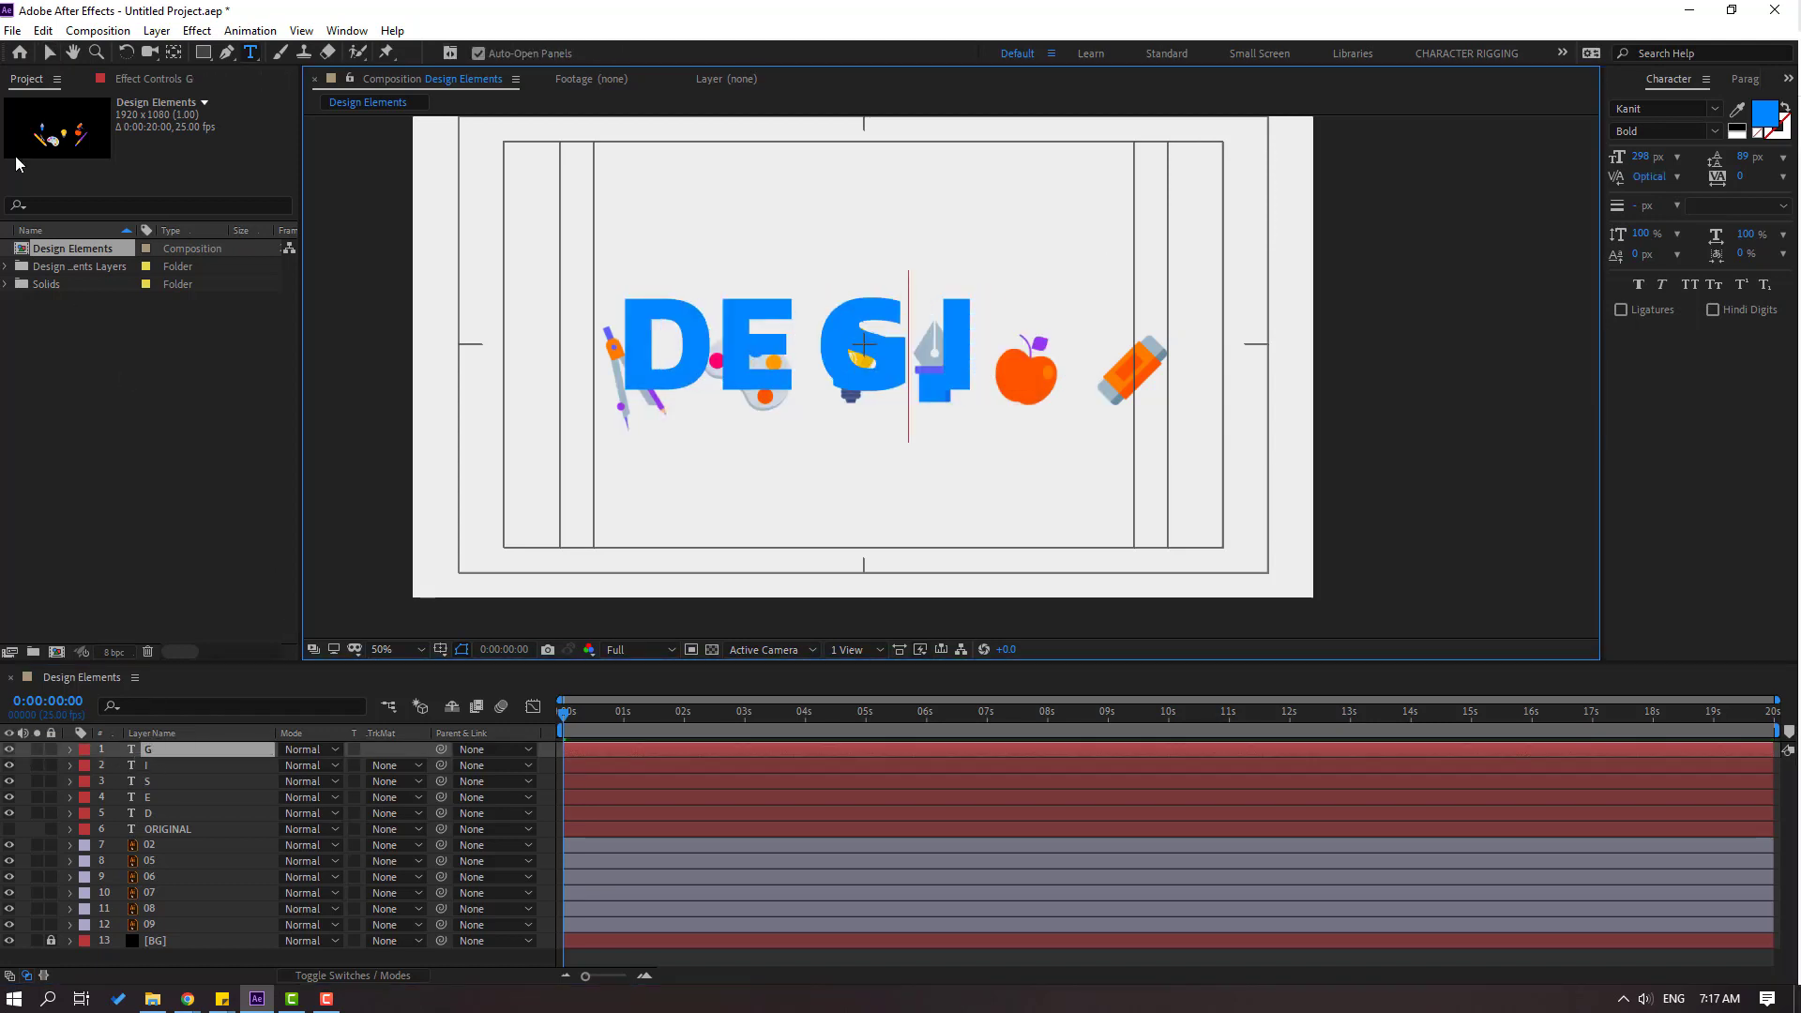
left_click(45, 58)
- Move the letter G horizontally so it sits to the right of the I with a small gap
key("shift+Right")
key("shift+Right")
key("shift+Right")
key("shift+Right")
key("shift+Right")
key("shift+Right")
key("shift+Right")
key("shift+Right")
key("shift+Right")
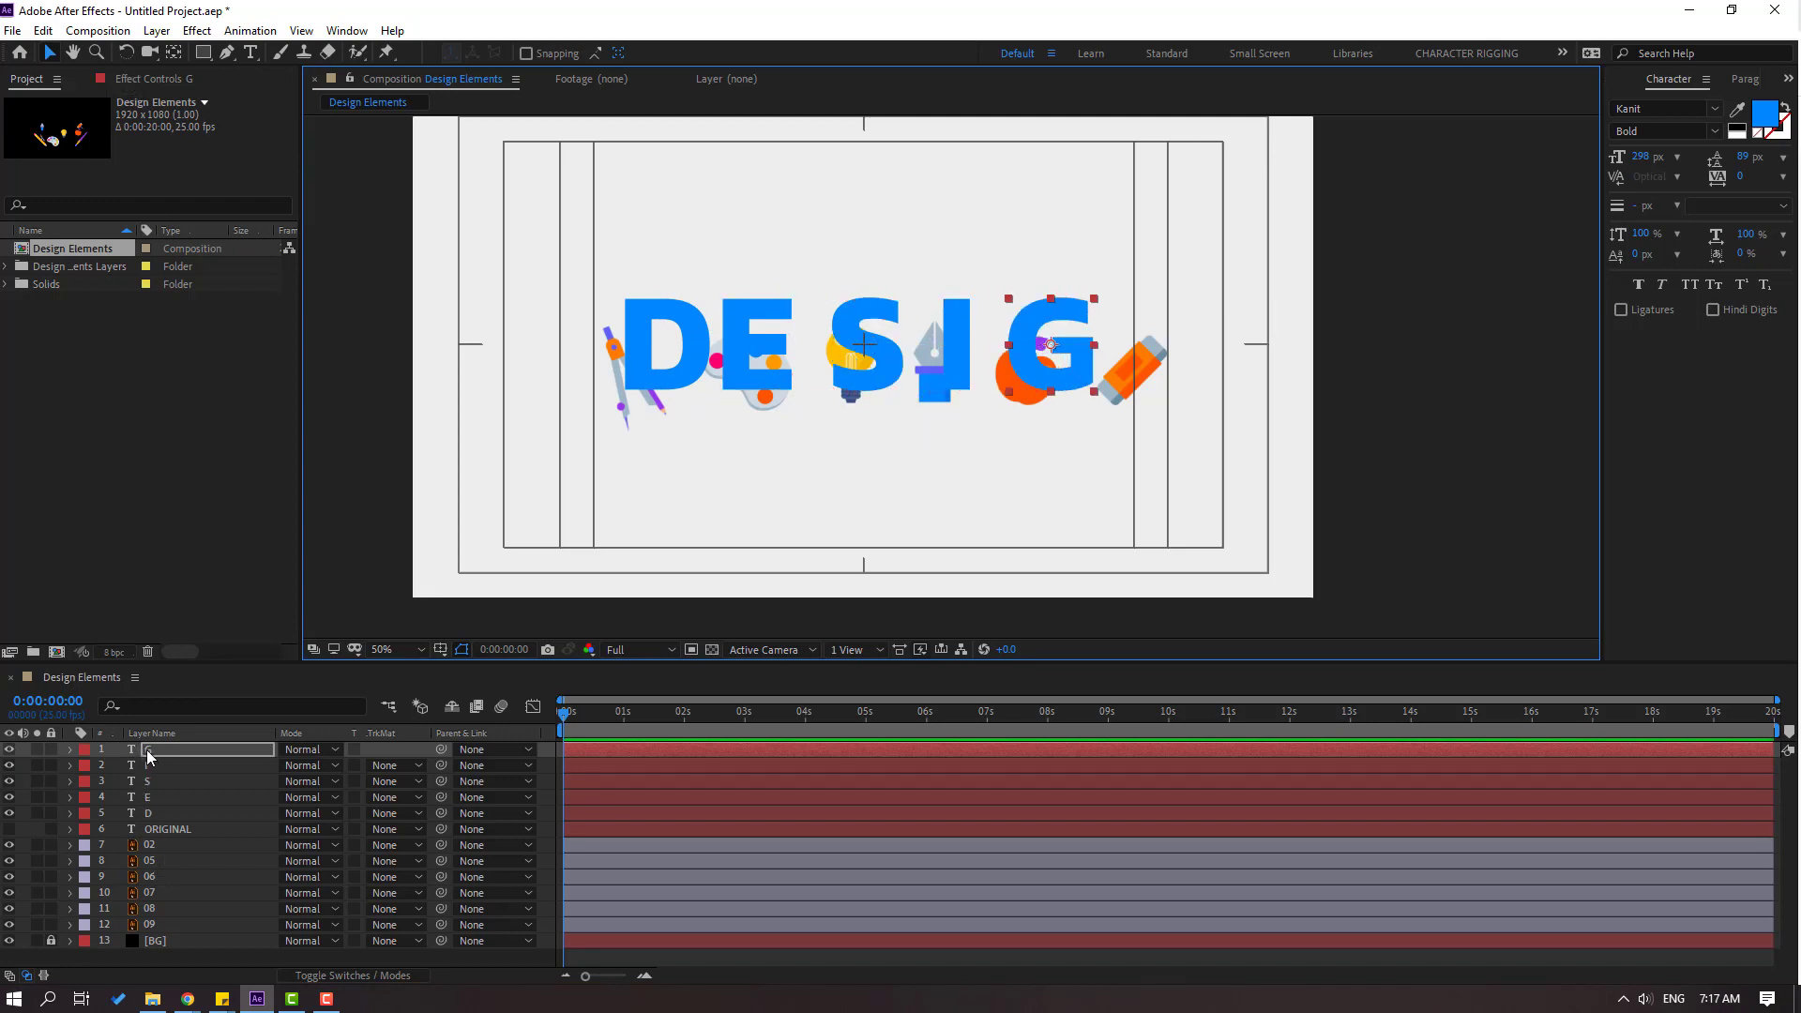
- Duplicate the G layer and move the copy horizontally to sit just right of the first G
key("ctrl+d")
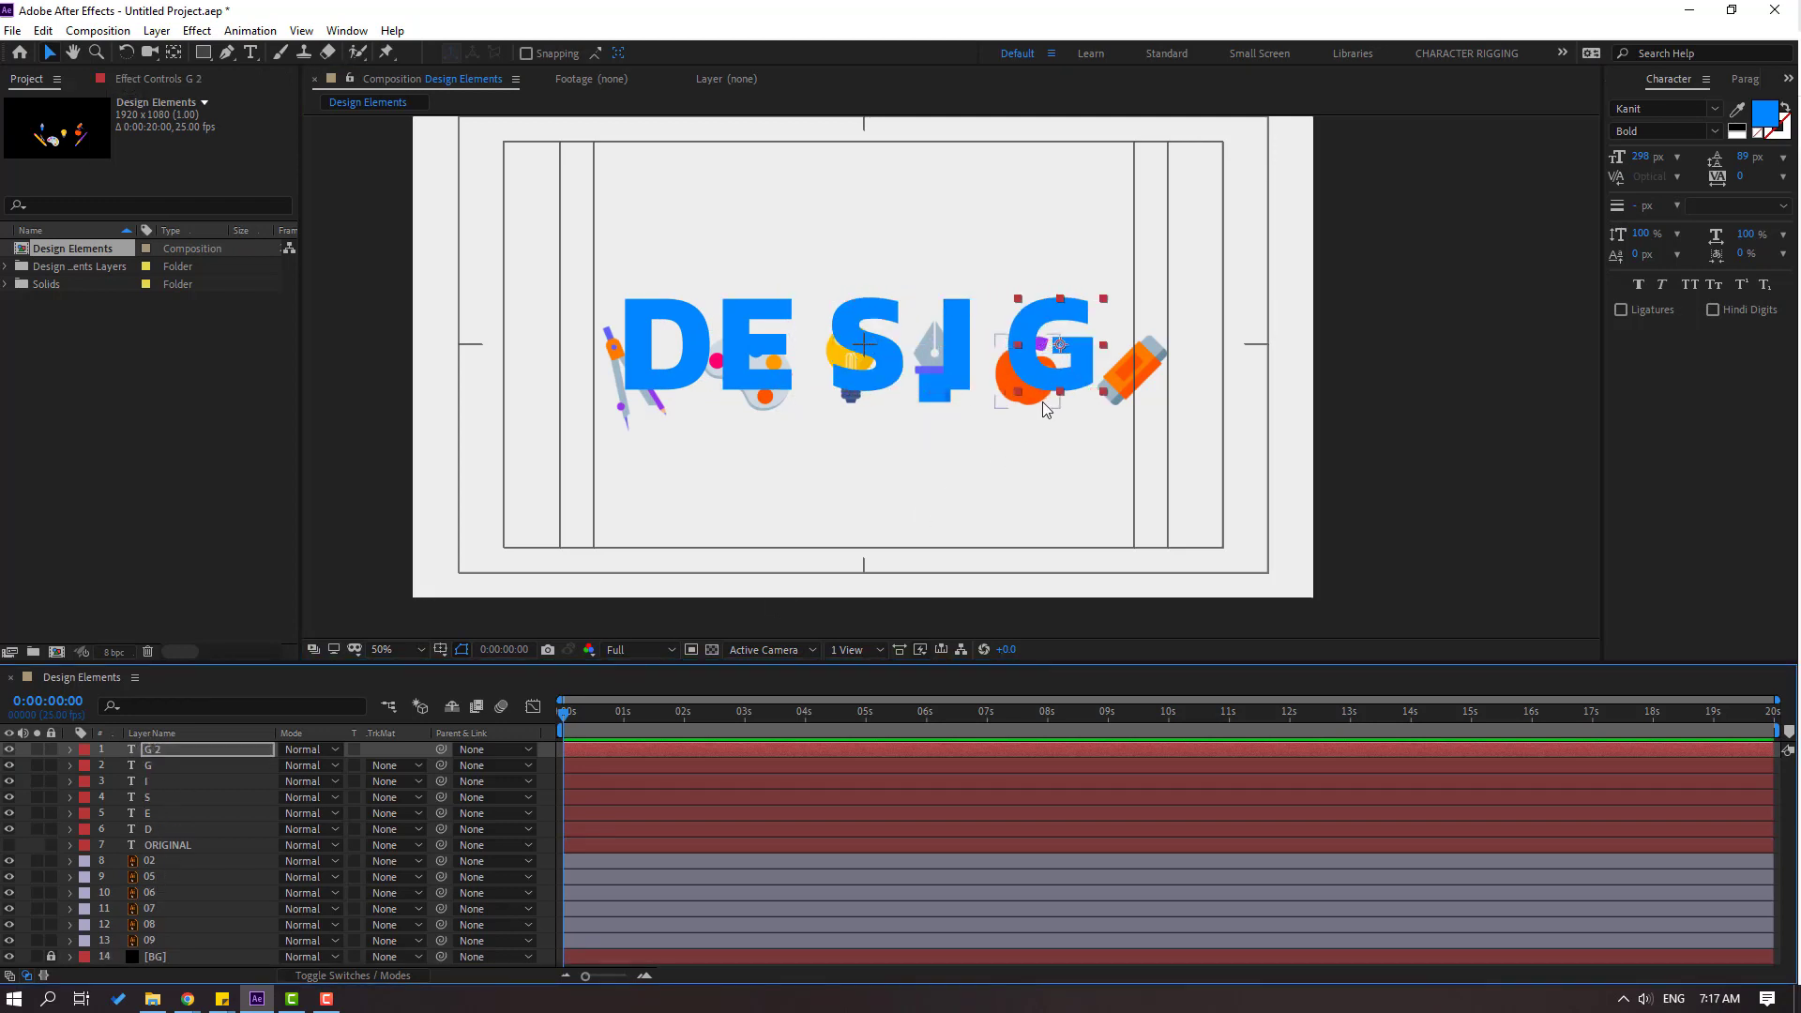
key("shift+Right")
key("shift+Right")
key("shift+Right")
key("shift+Right")
key("shift+Right")
key("shift+Right")
key("shift+Right")
key("shift+Right")
key("shift+Right")
key("shift+Right")
key("shift+Right")
key("shift+Right")
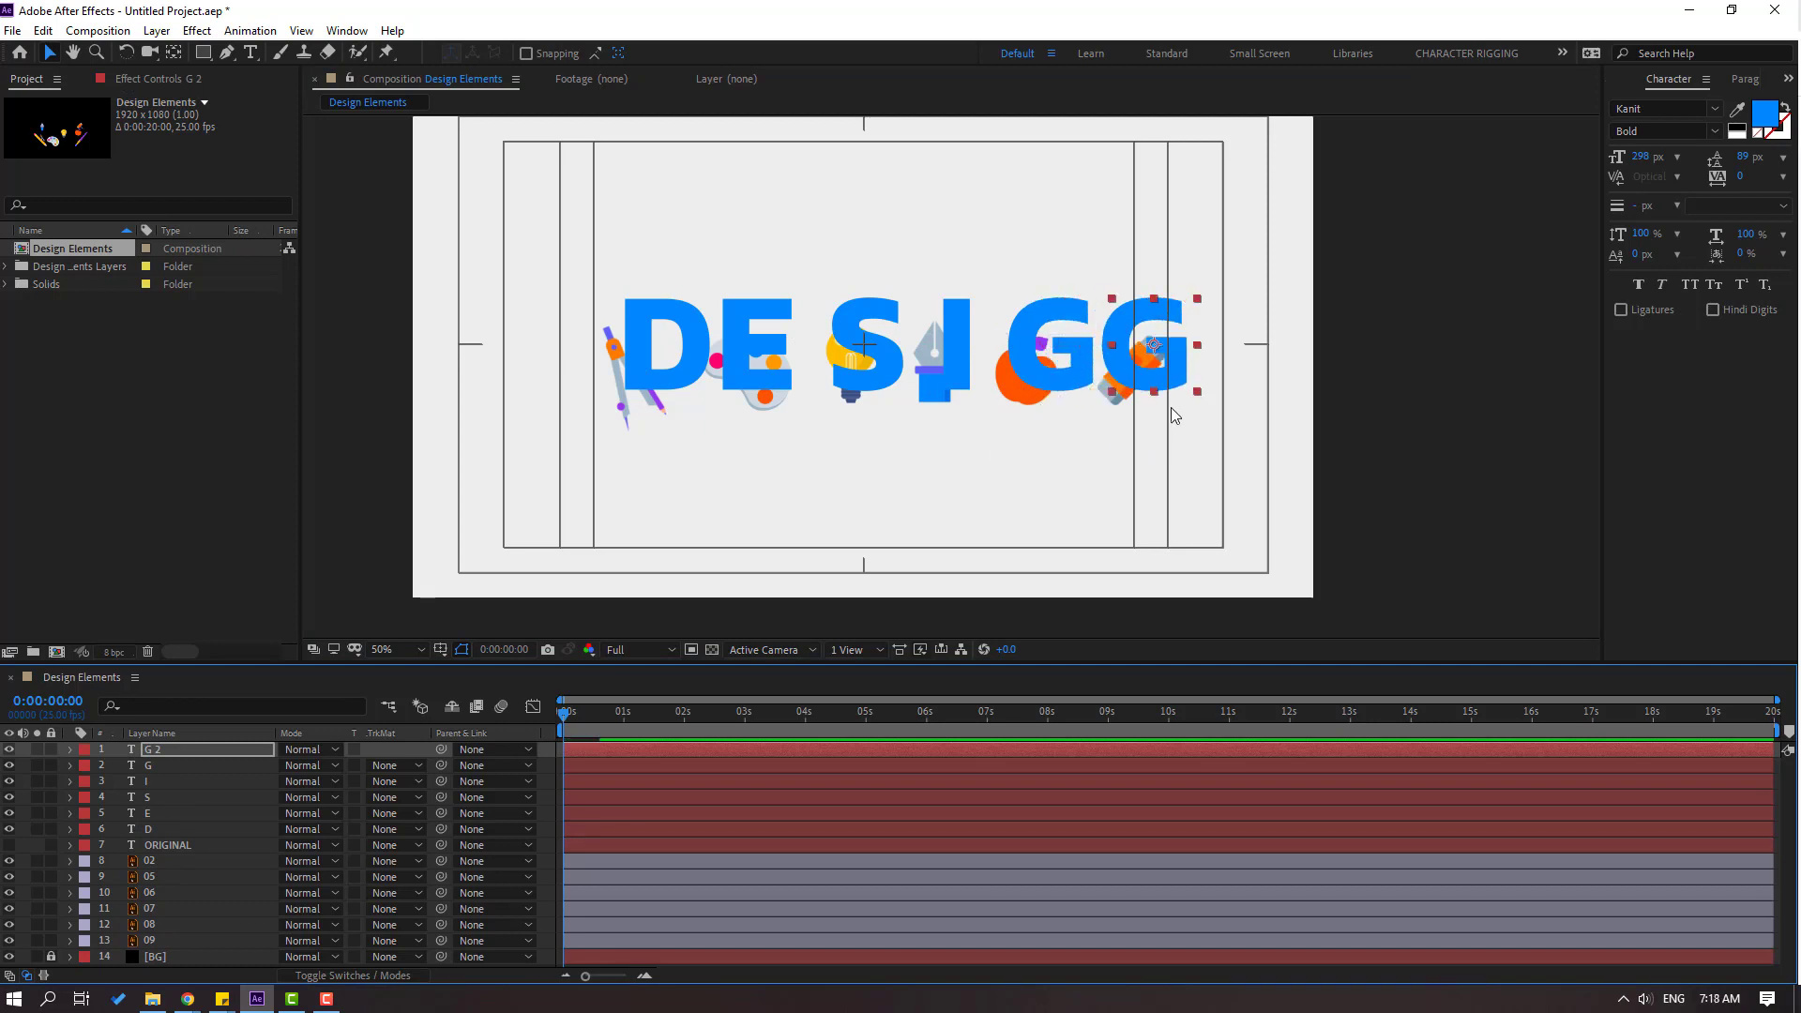
- Replace the text of the duplicated G with the letter N
double_click(1168, 374)
type("N")
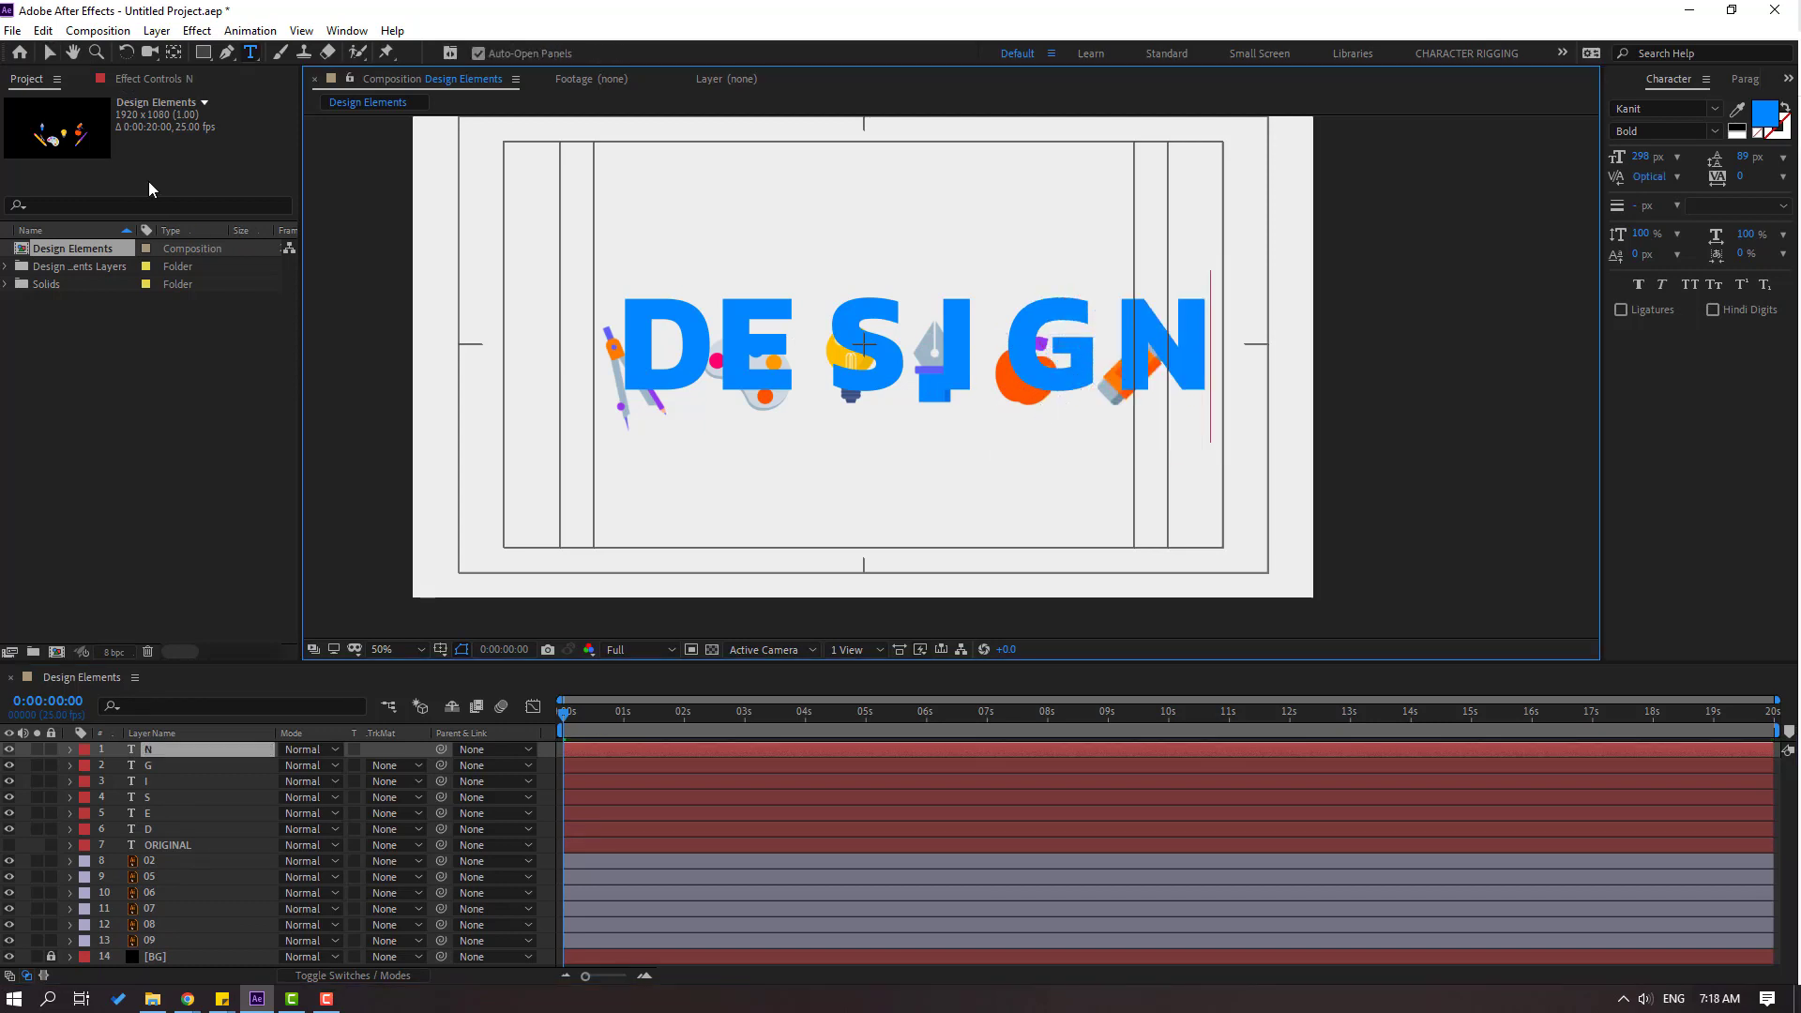
left_click(49, 52)
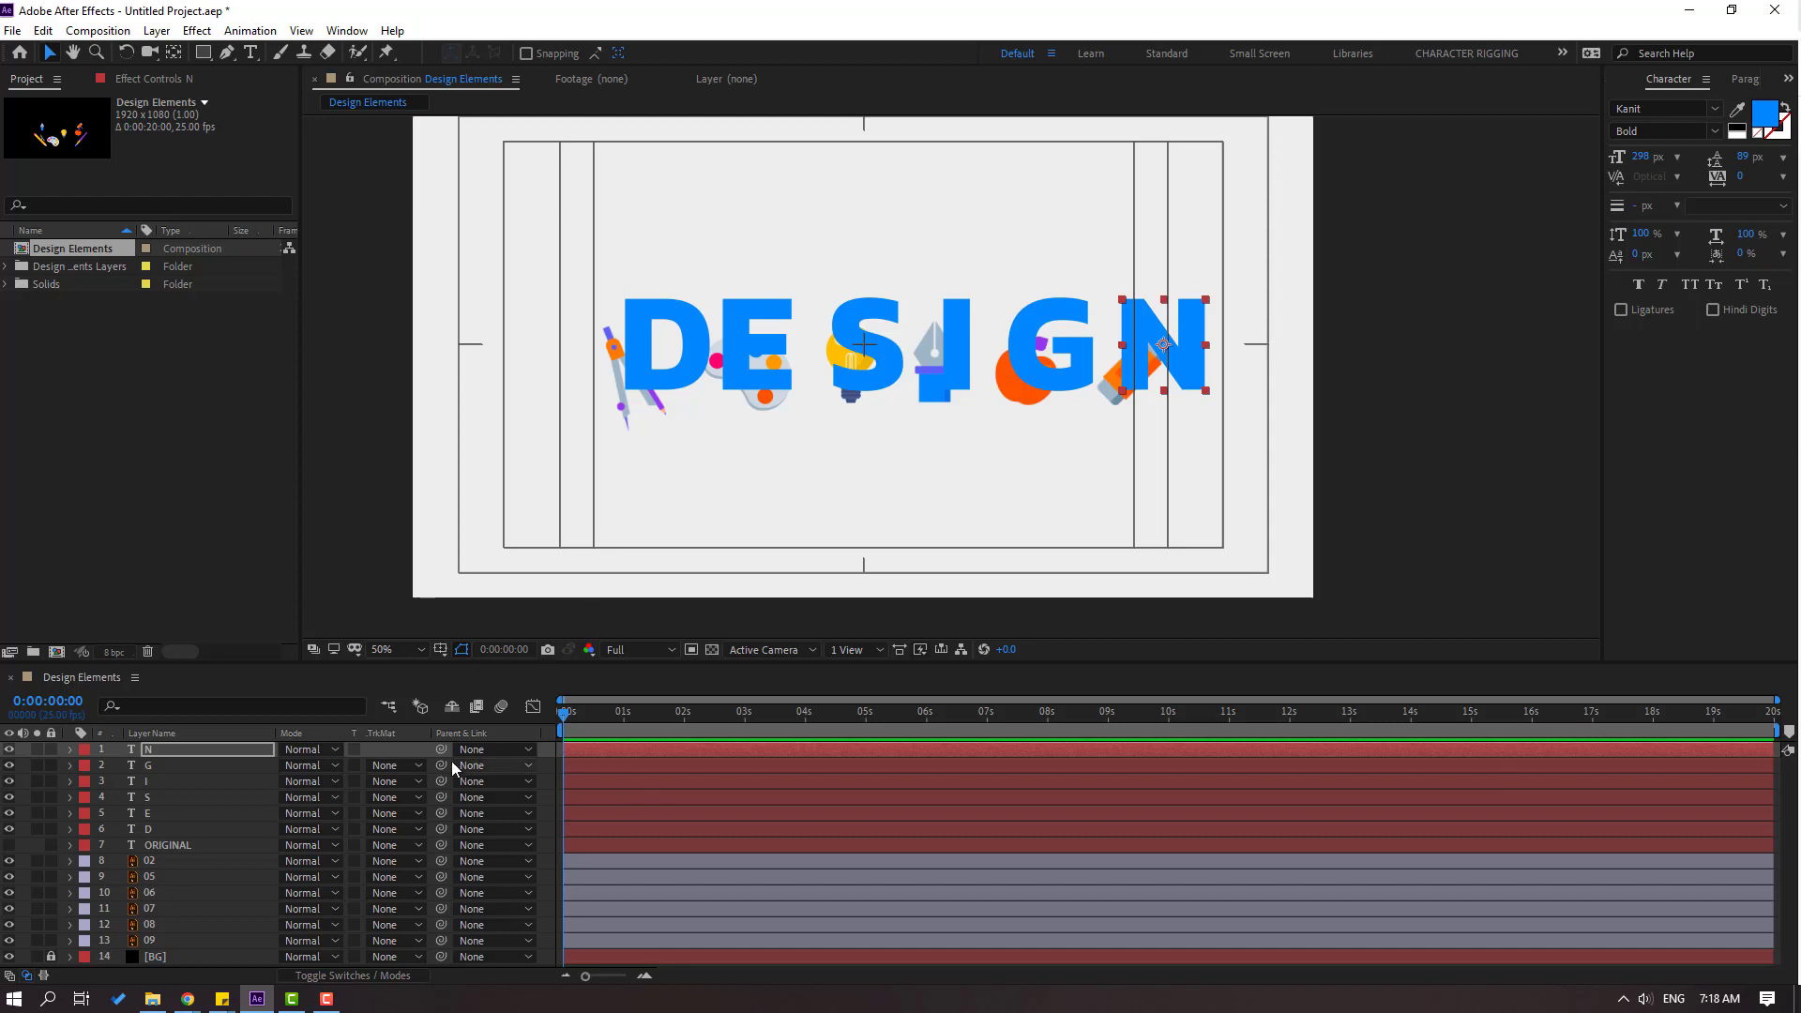
- Make the ORIGINAL layer visible and change its text colour to red
left_click(156, 847)
left_click(10, 846)
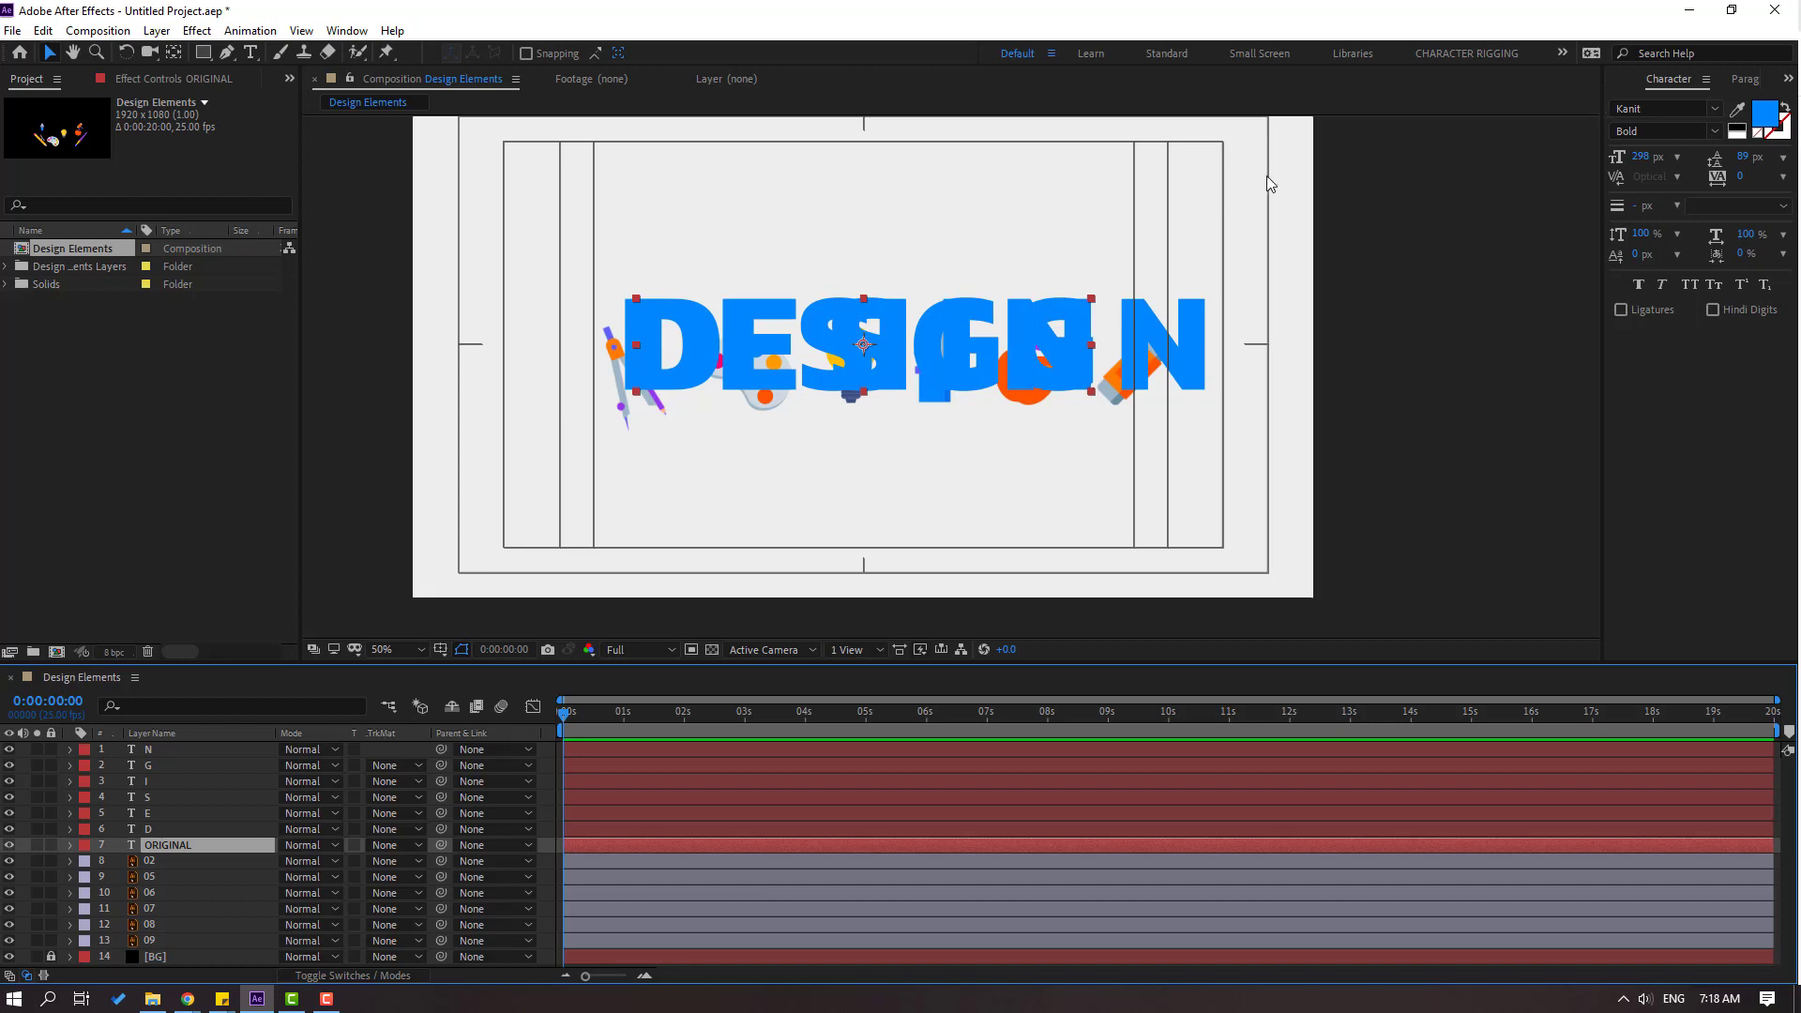
left_click(1760, 124)
left_click_drag(1199, 752, 1199, 707)
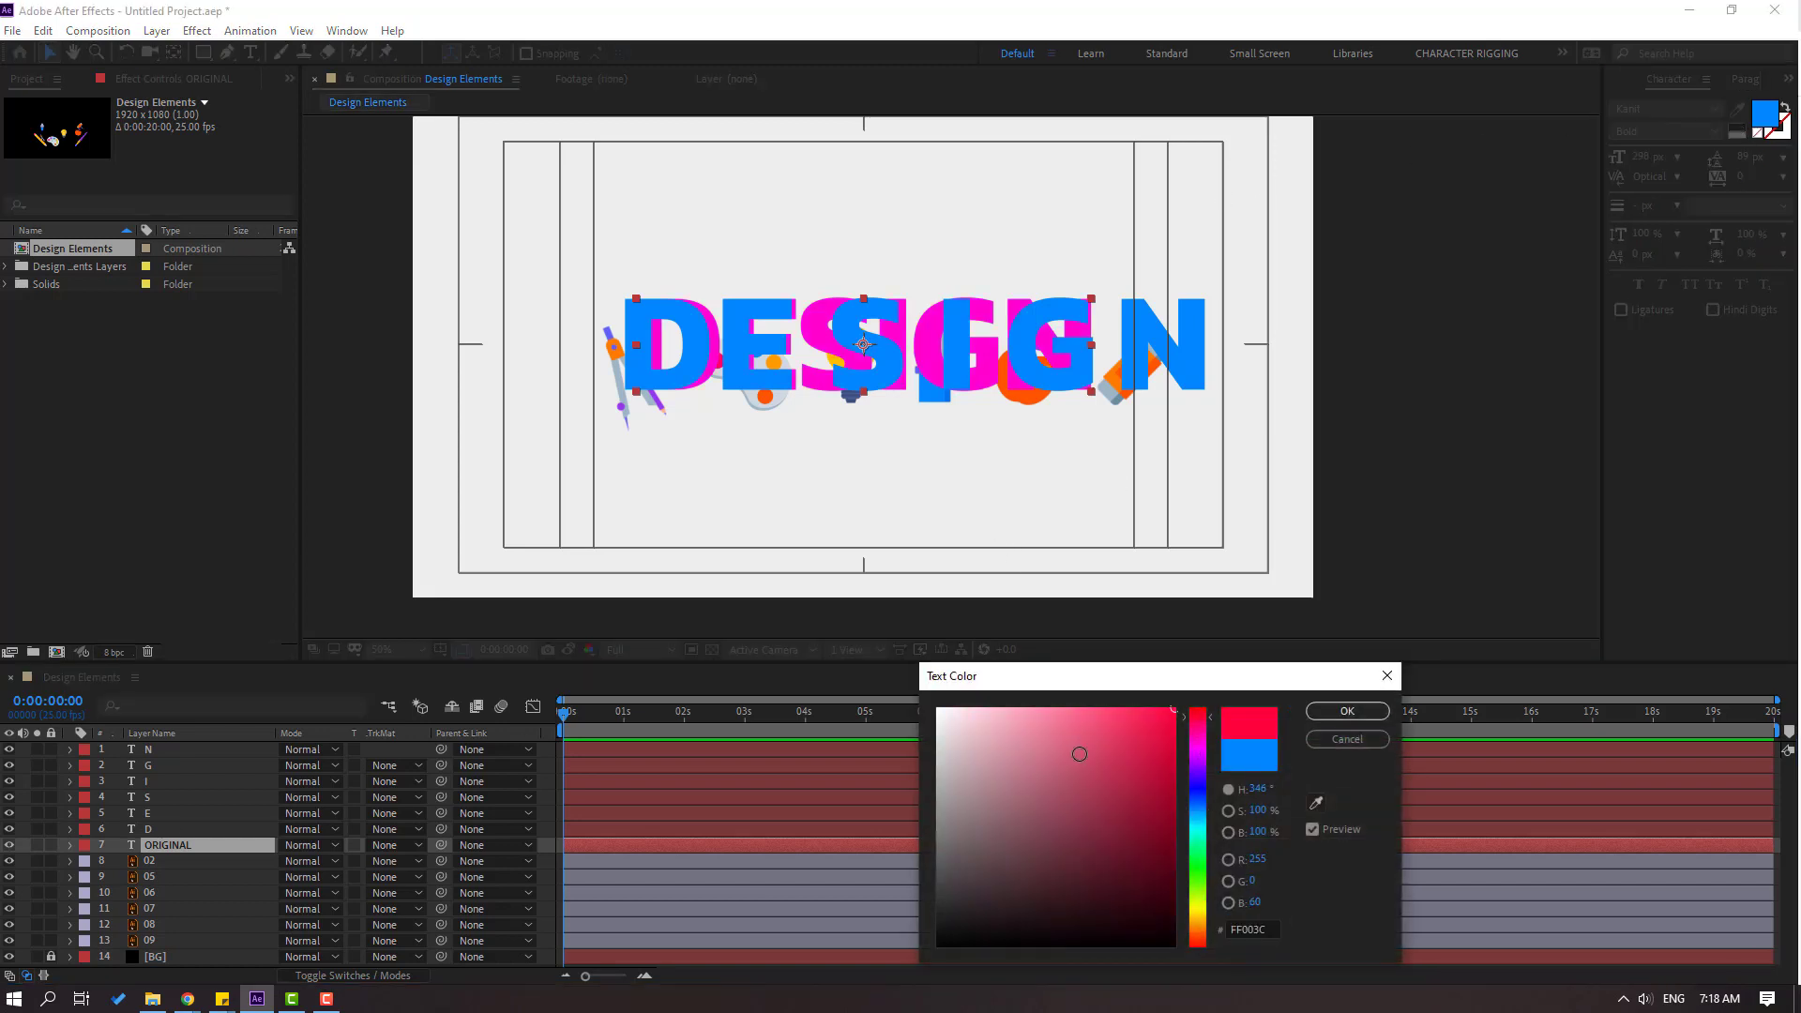
left_click_drag(1078, 752, 1137, 696)
key("Return")
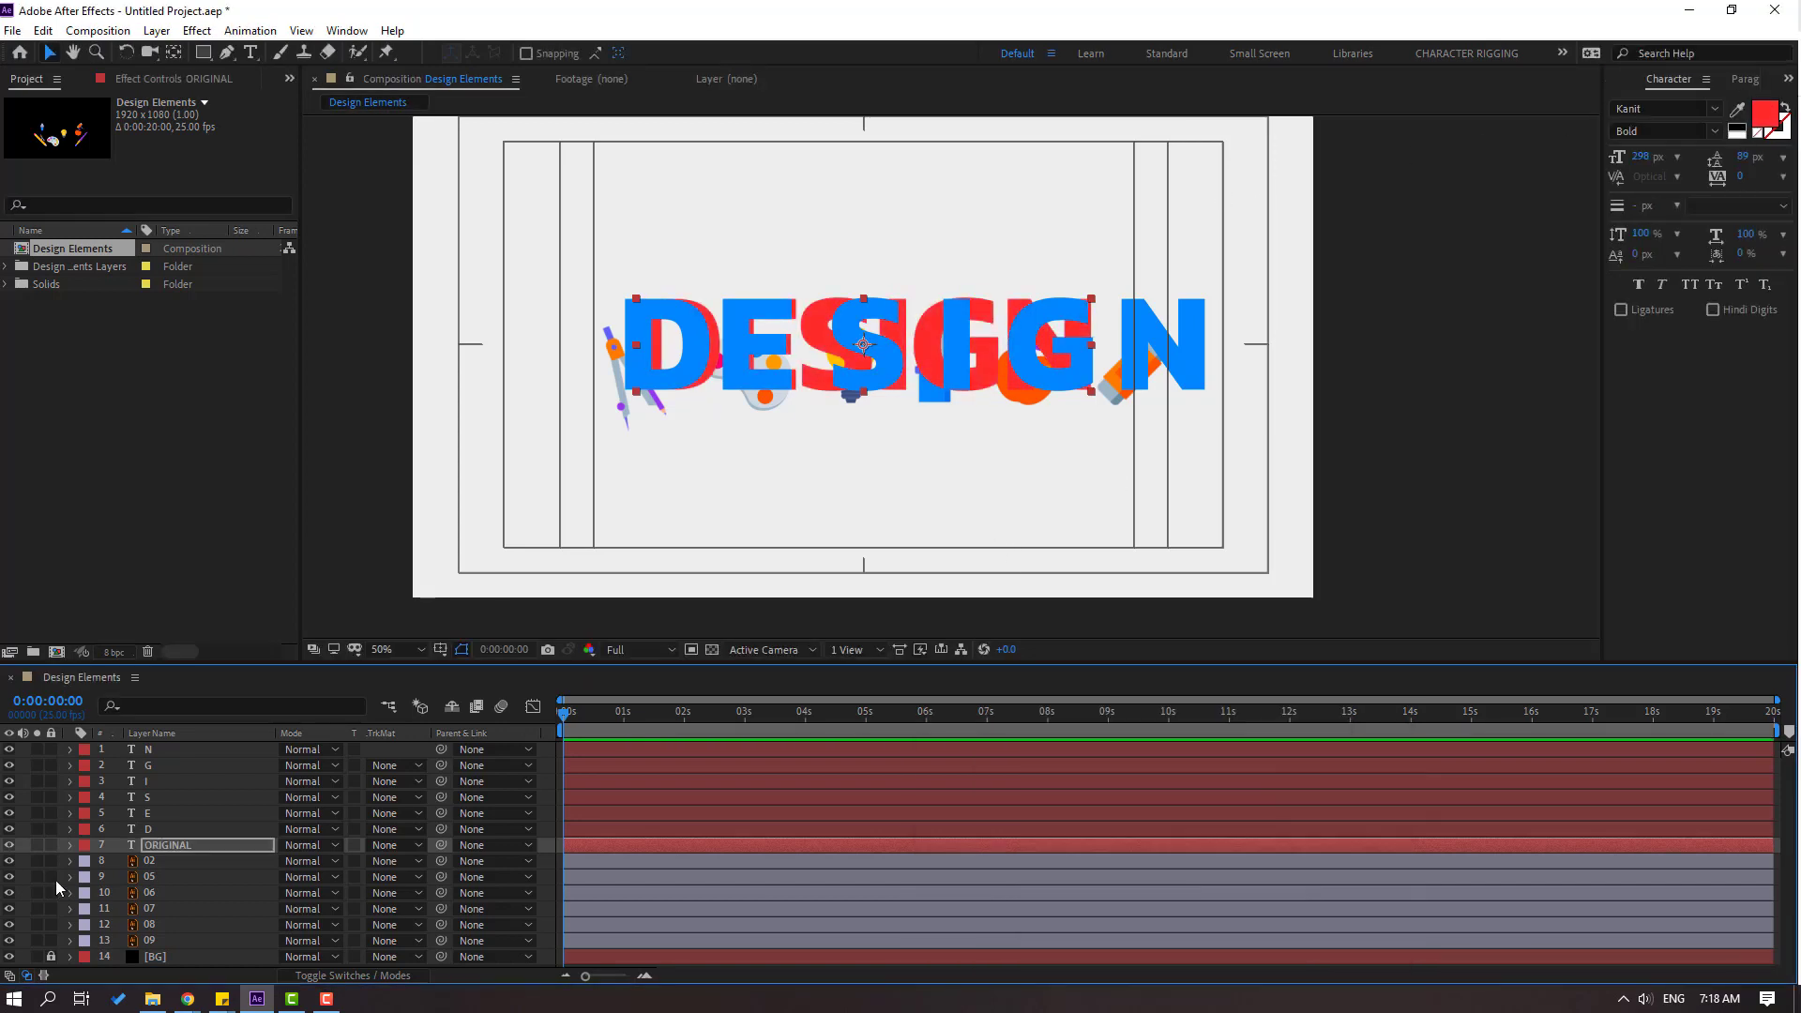
- Lock the ORIGINAL layer and move the blue D horizontally until it exactly covers the red D
left_click(50, 845)
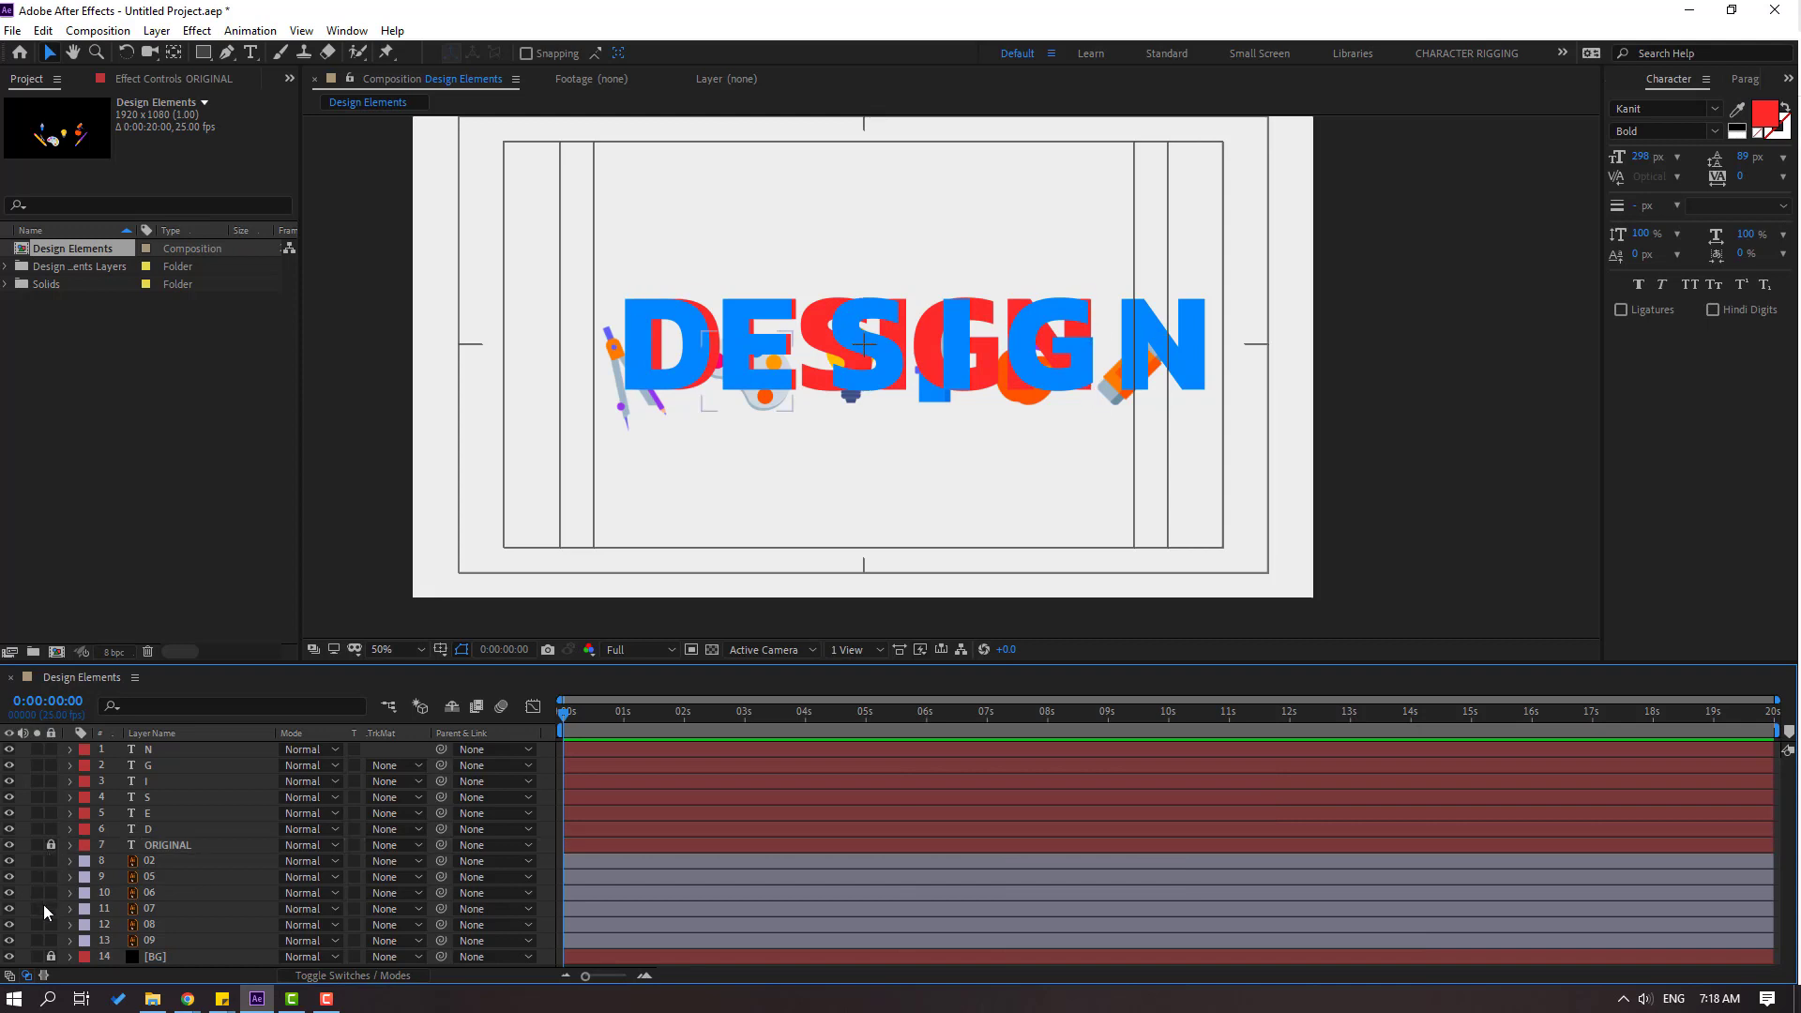
left_click(148, 831)
scroll(817, 357, "up", 2)
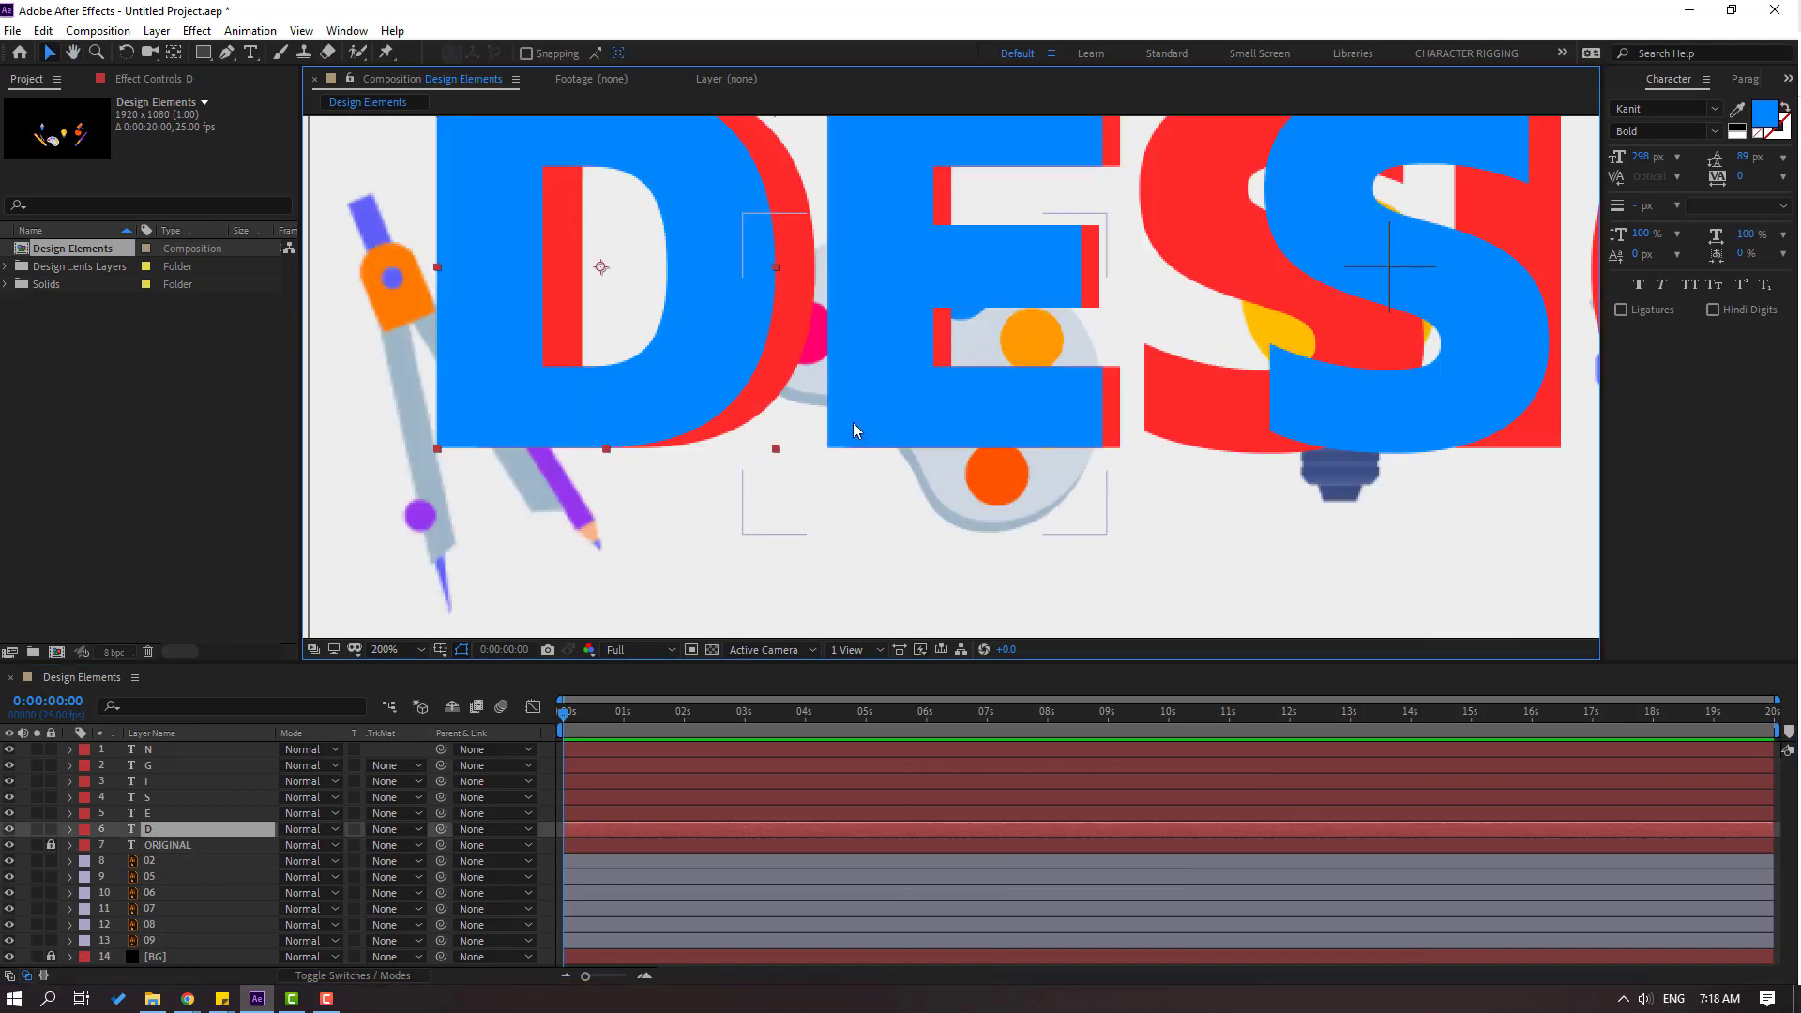
left_click_drag(775, 451, 821, 478)
key("shift+Right")
key("shift+Right")
key("shift+Right")
key("shift+Right")
key("shift+Right")
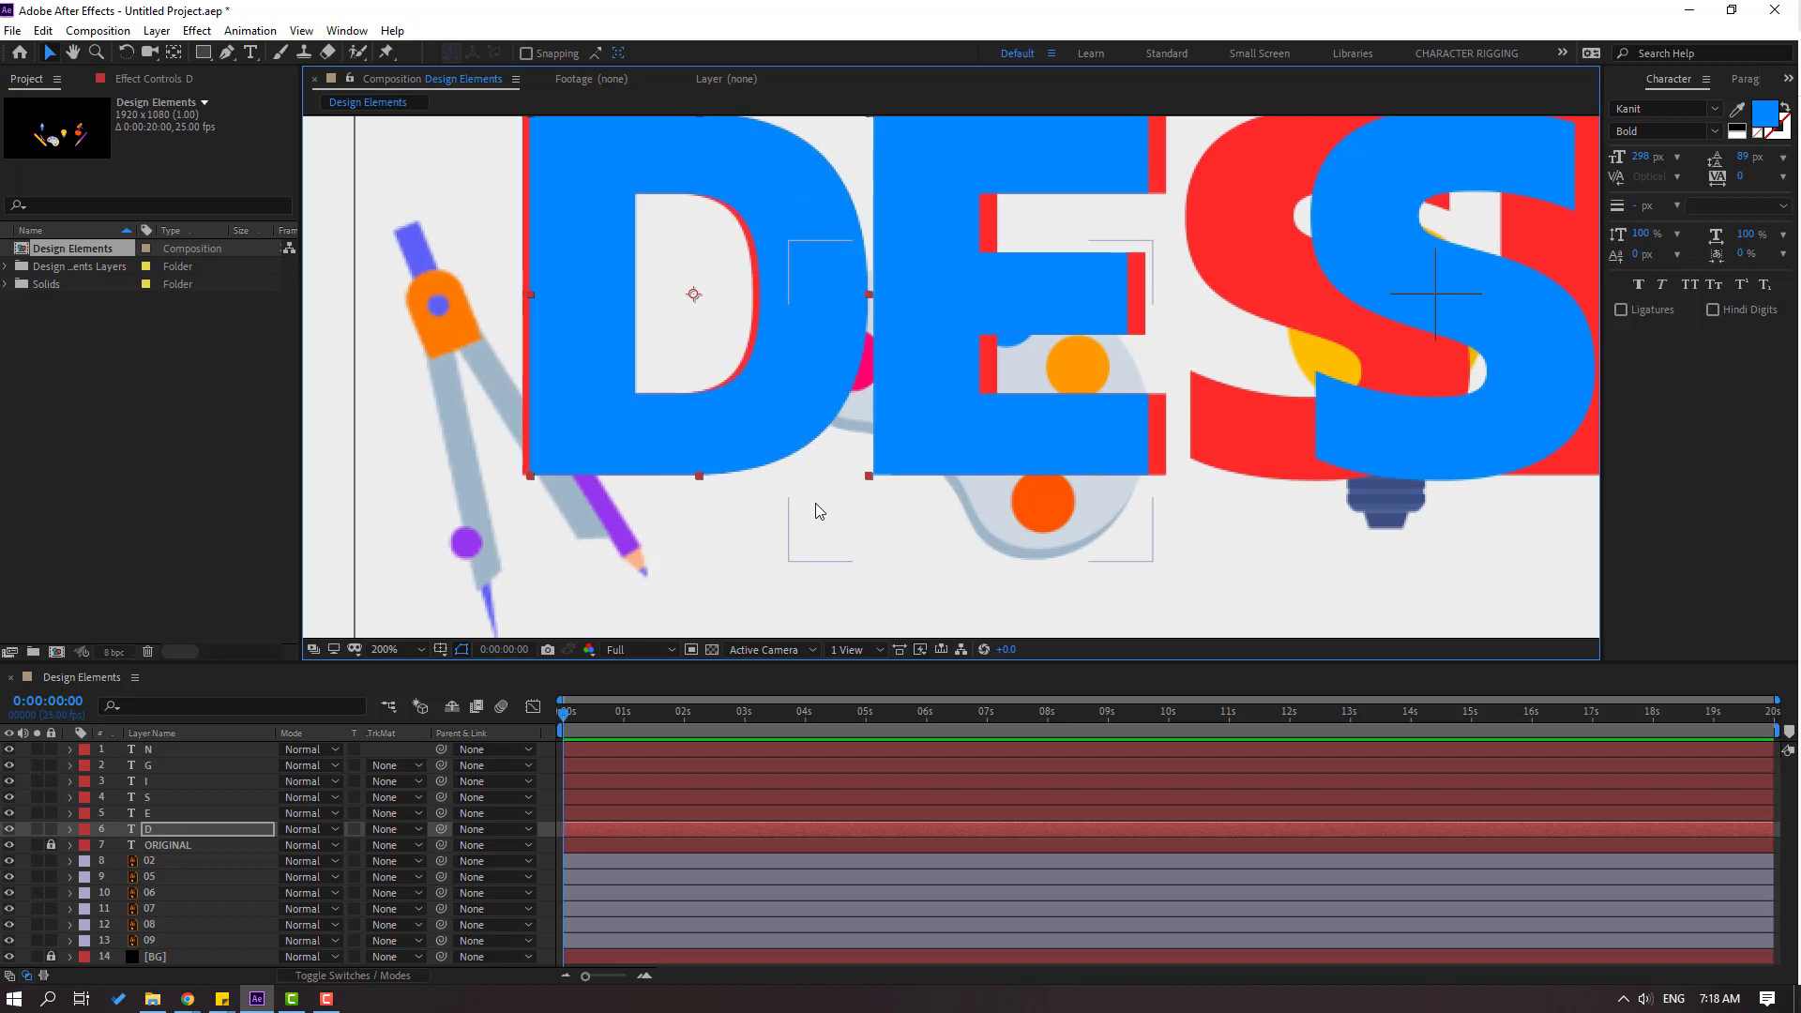
key("shift+Left")
key("Right")
key("Right")
key("Right")
- Nudge the blue E to the right until it exactly covers the red E of the ORIGINAL word
left_click_drag(1033, 455, 946, 481)
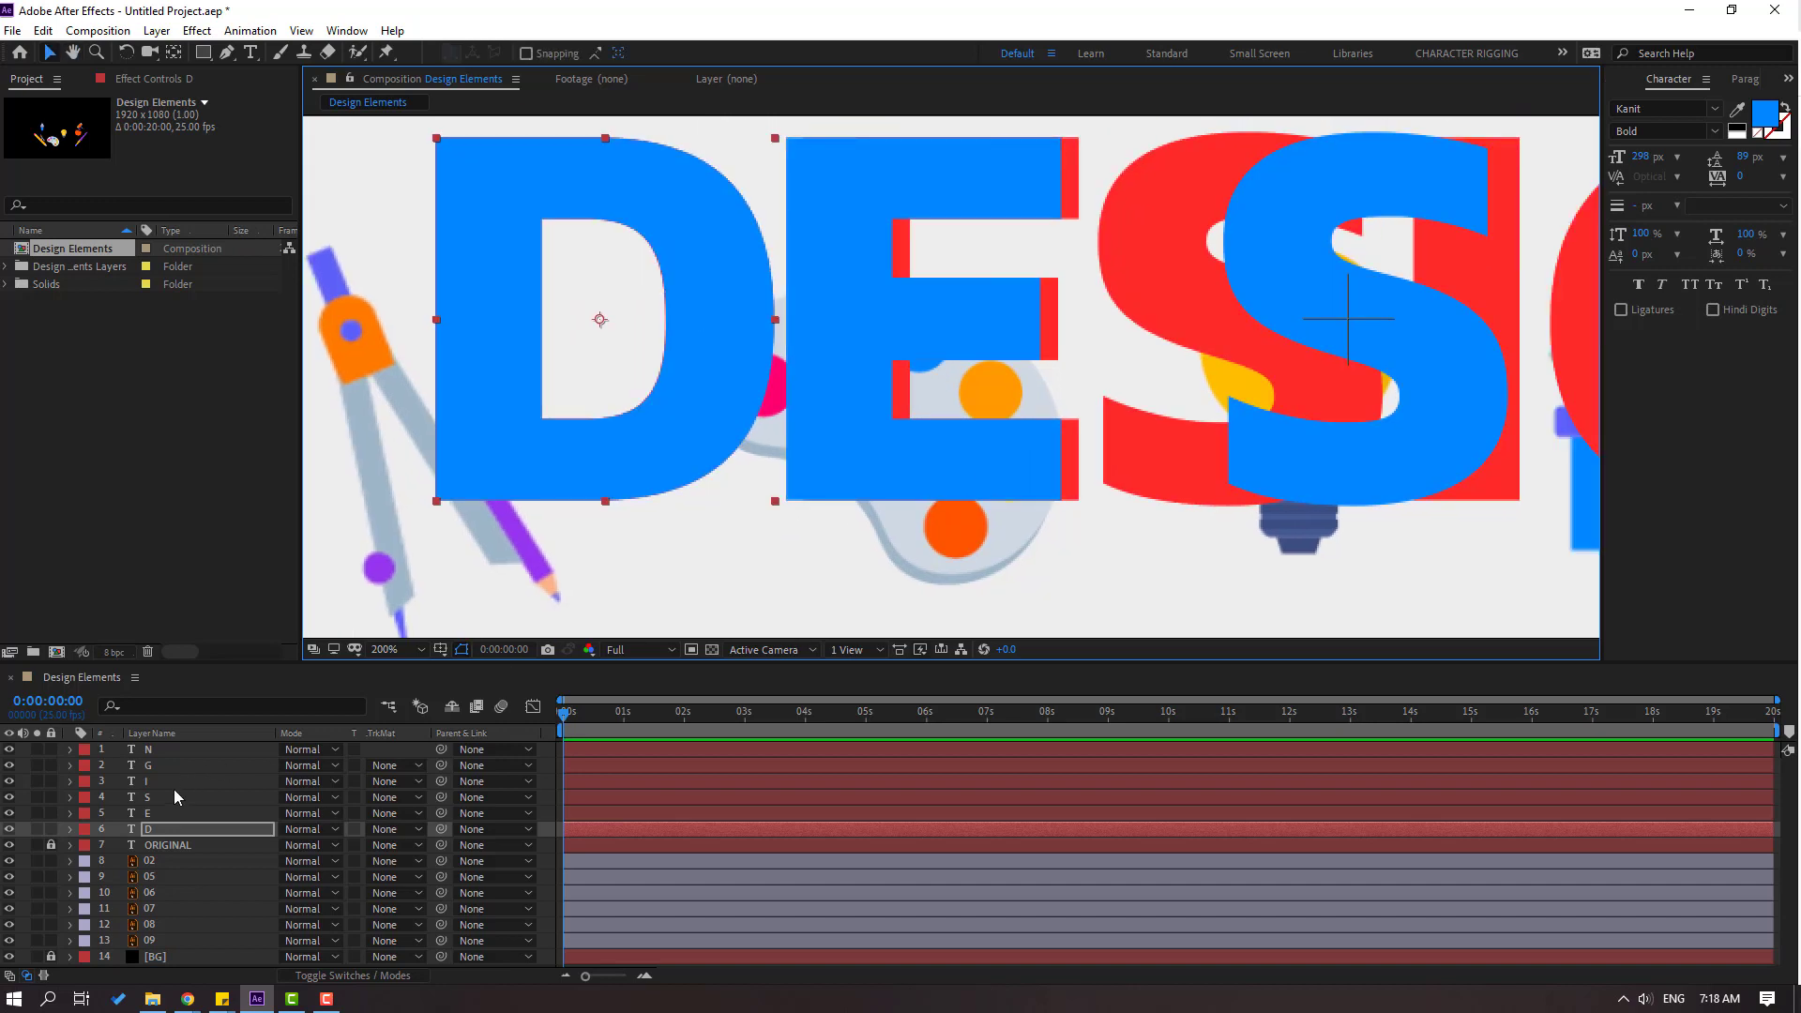
left_click(148, 813)
key("Right")
key("Right")
key("Right")
key("Right")
key("Right")
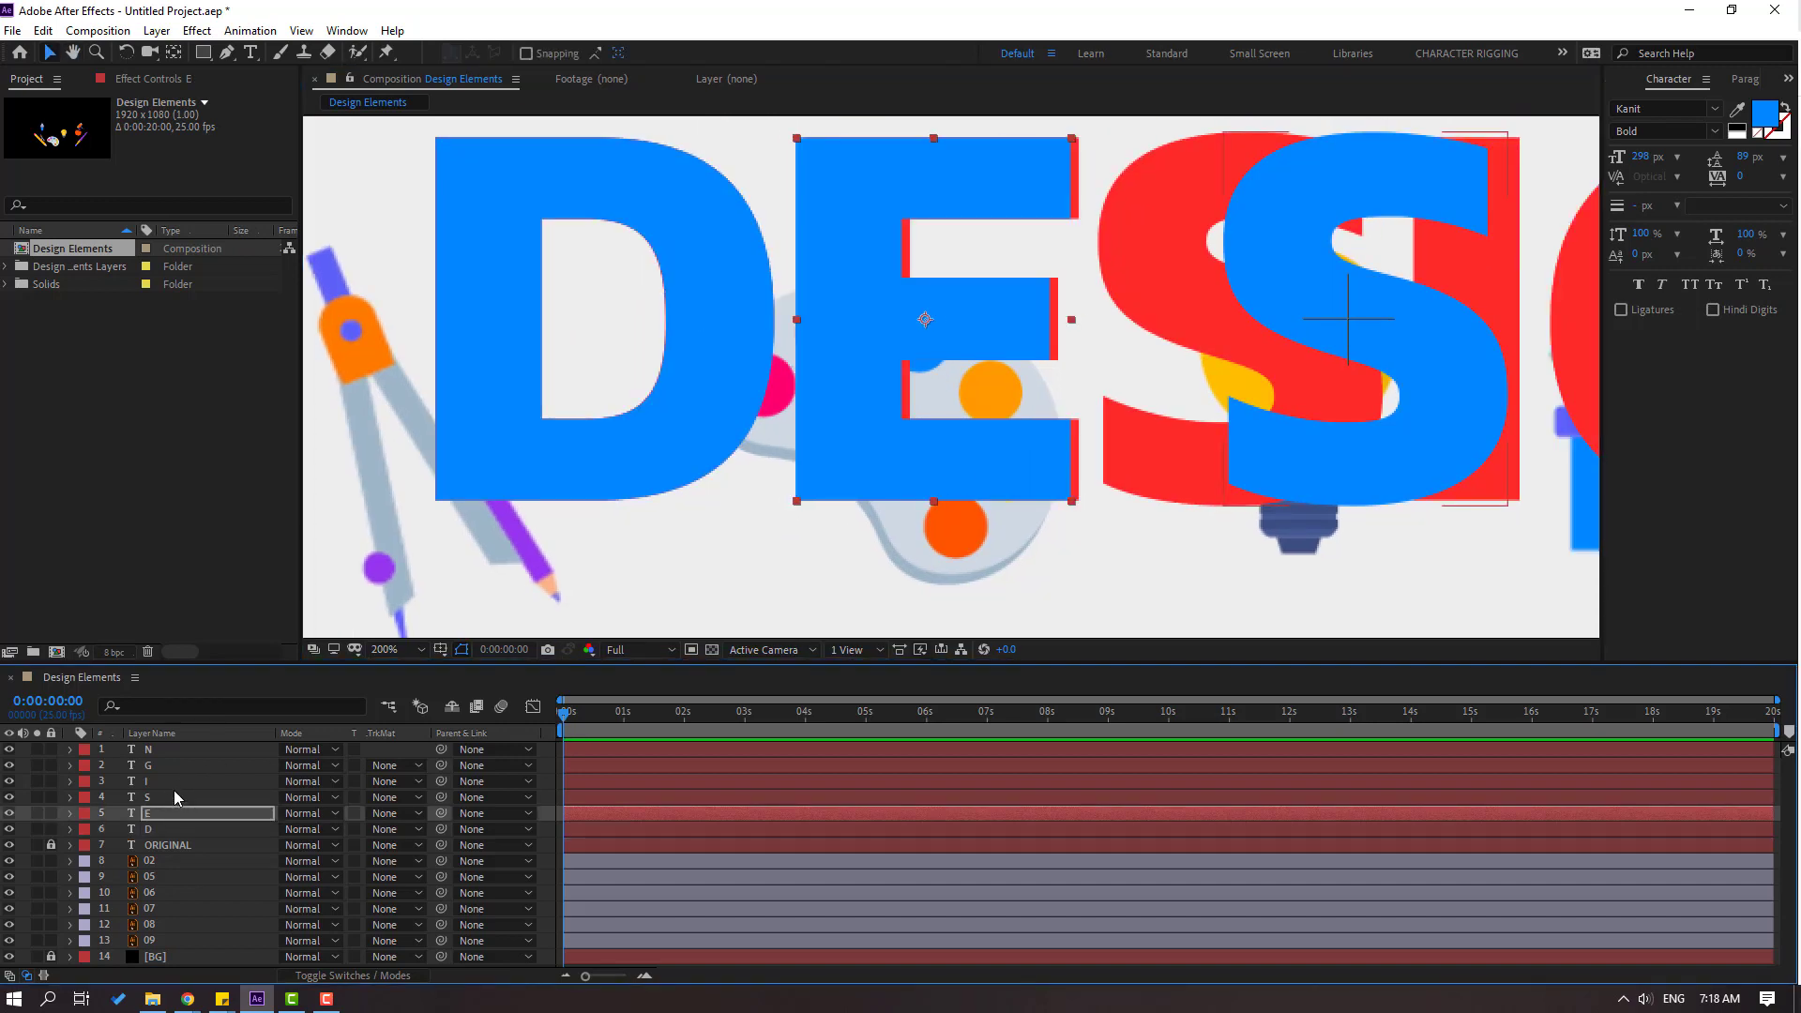
key("Right")
key("Right")
key("Right")
key("Right")
key("Right")
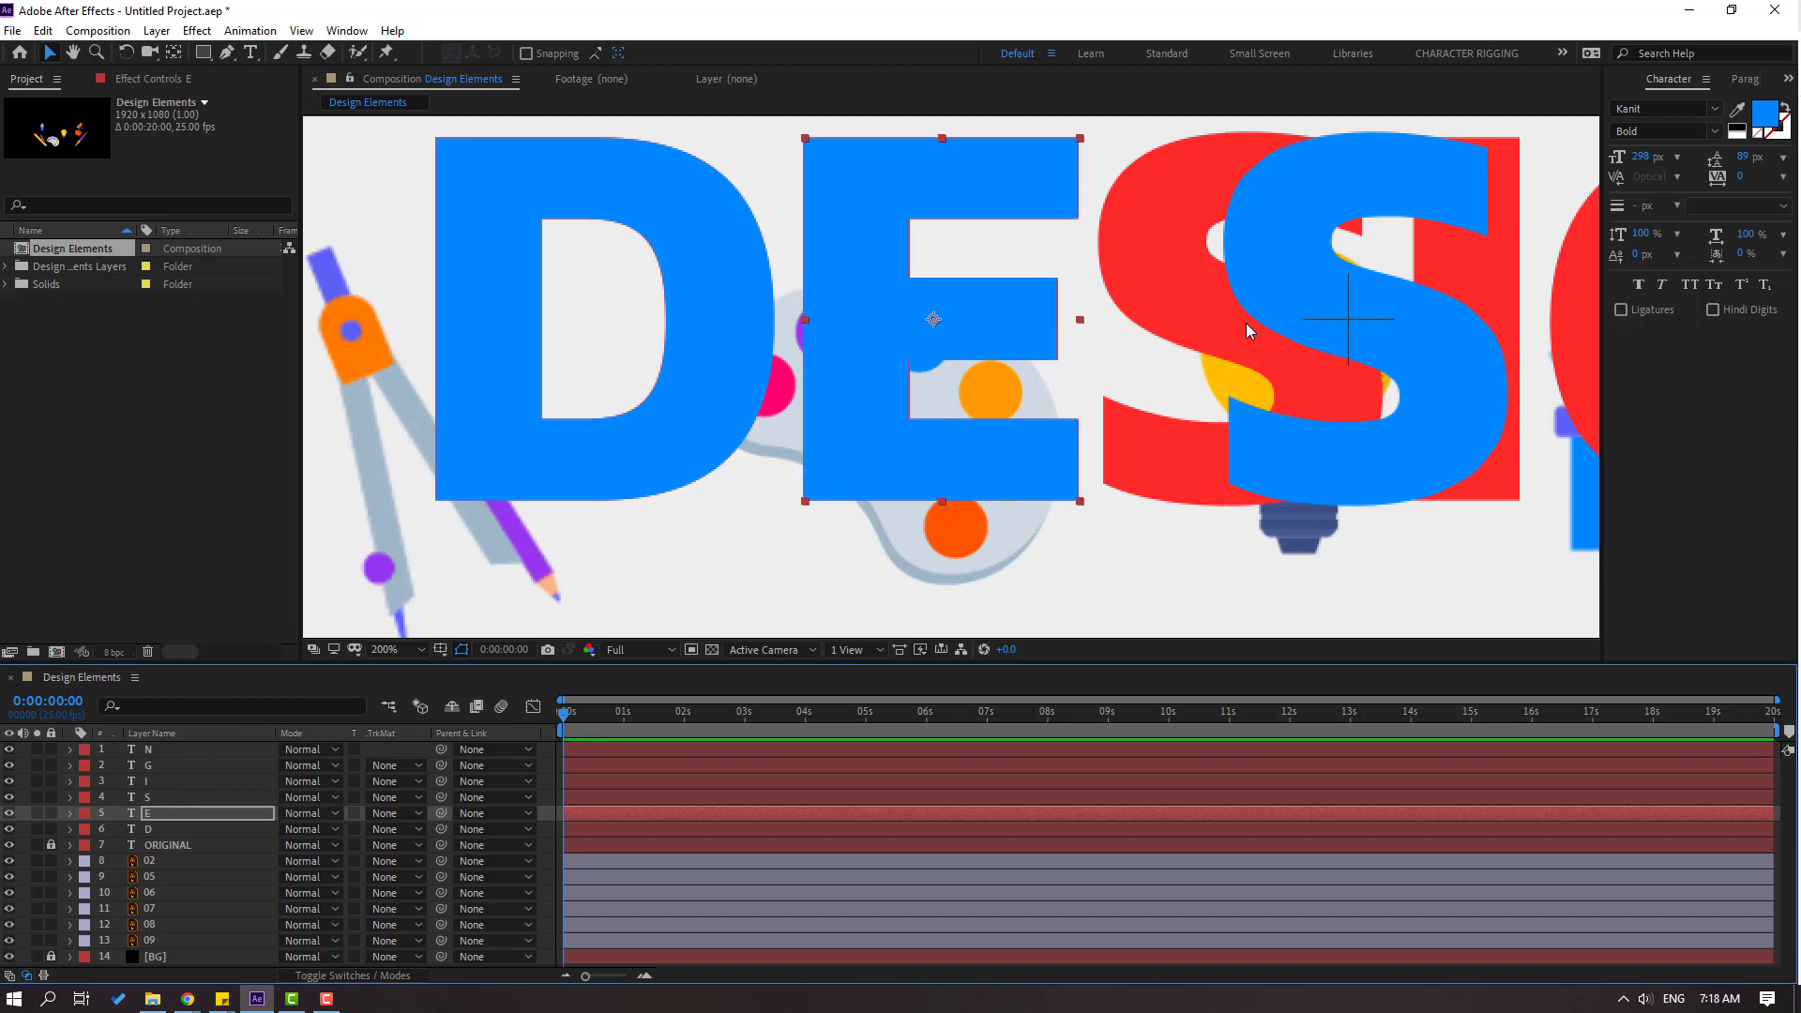
- Move the blue S horizontally until it exactly covers the red S of the ORIGINAL word
left_click_drag(1276, 258, 986, 289)
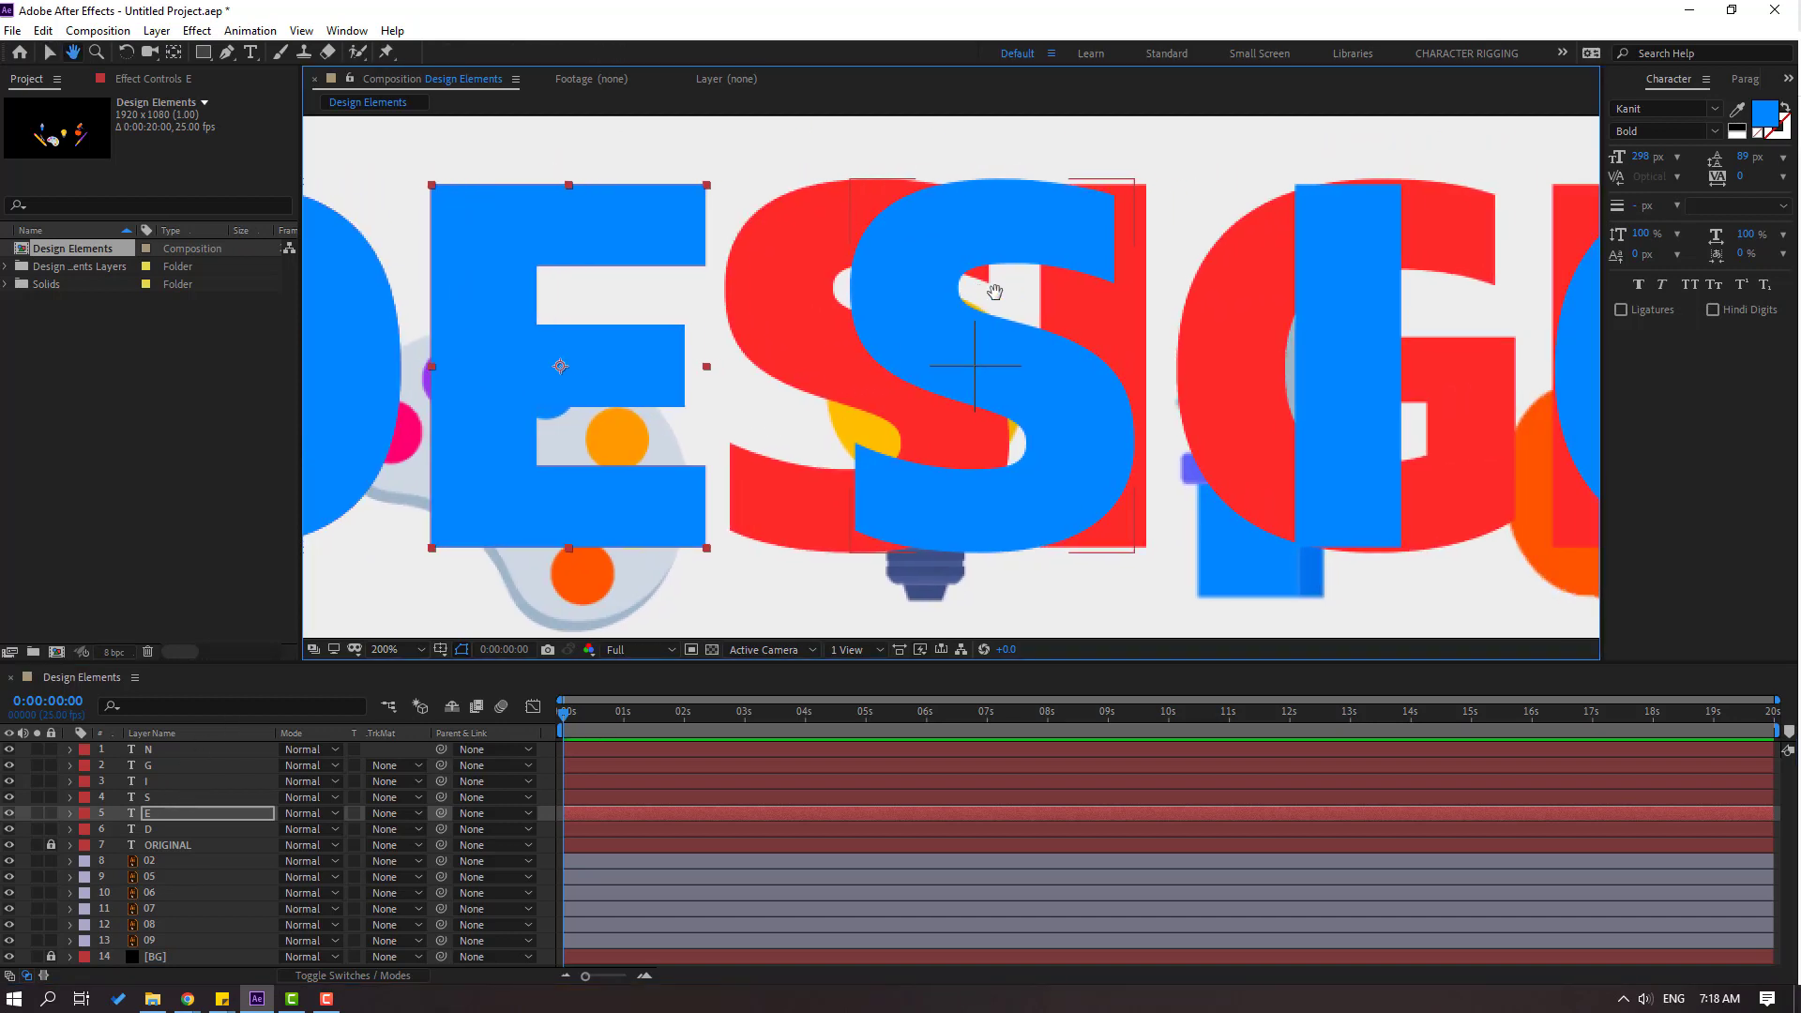
left_click(148, 797)
key("shift+Left")
key("shift+Left")
key("shift+Left")
key("shift+Left")
key("shift+Left")
key("shift+Left")
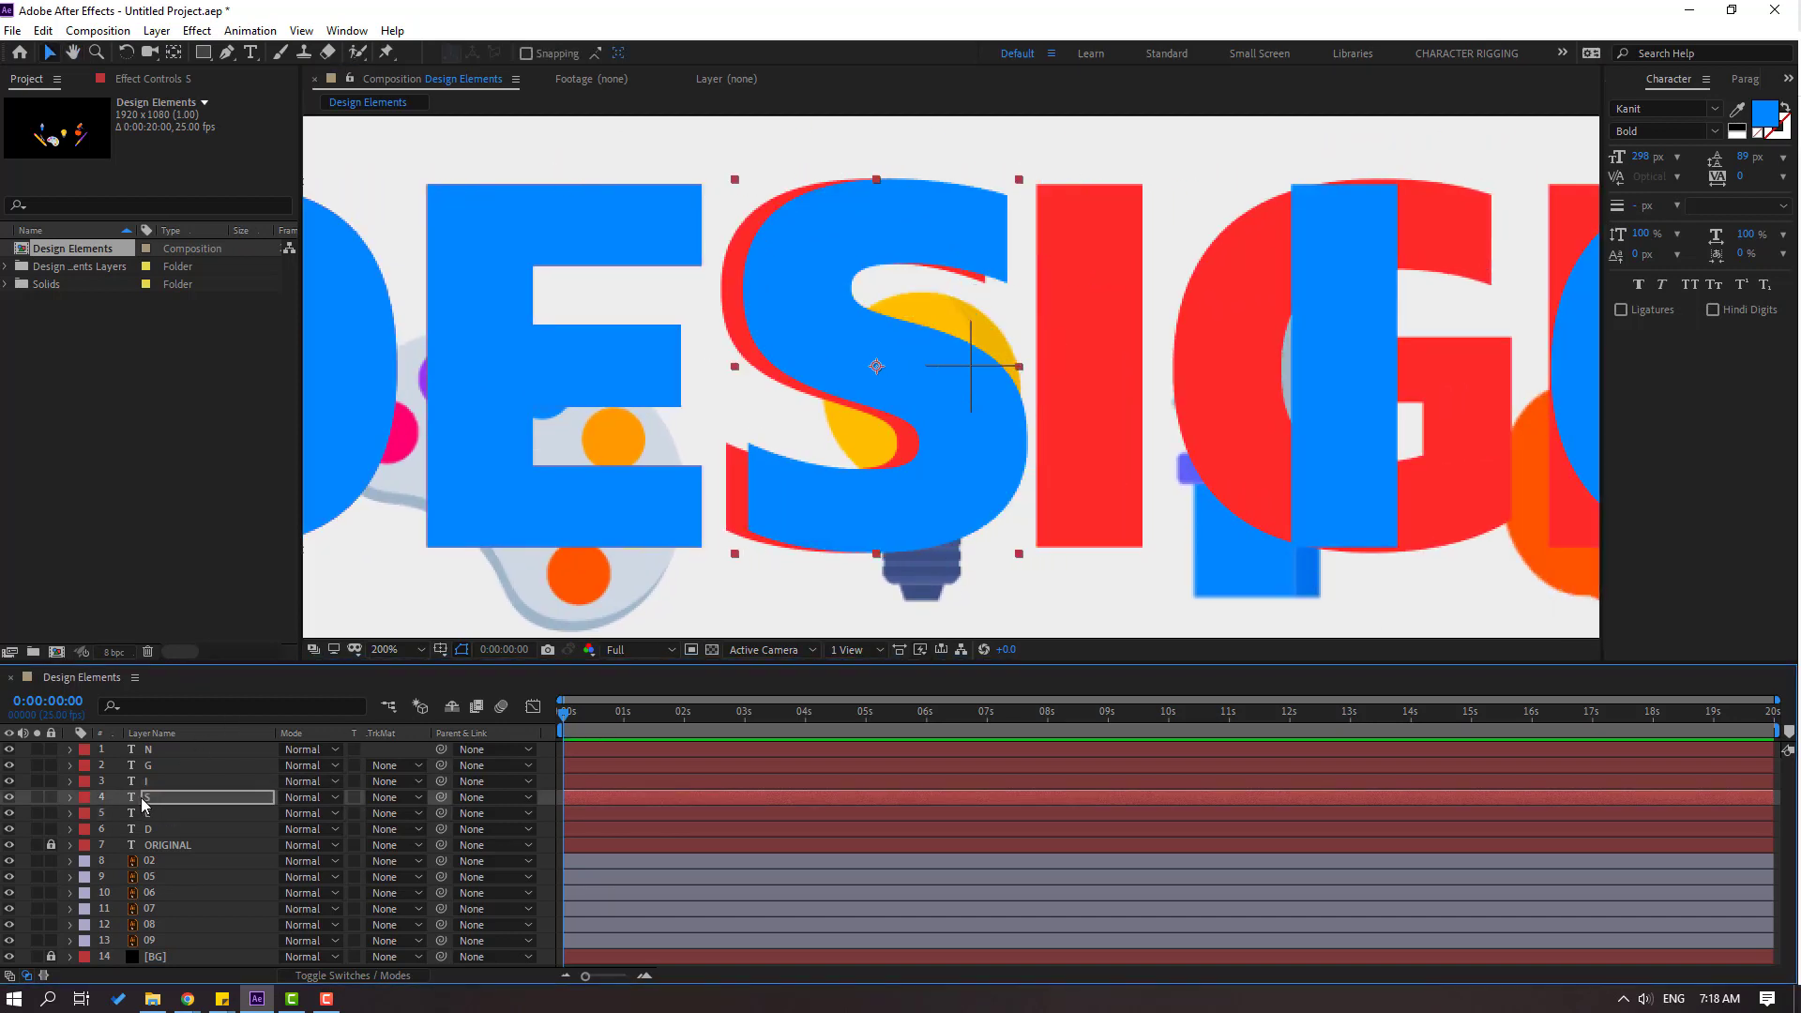
key("Left")
key("Left")
key("Left")
key("Left")
key("Left")
key("Left")
key("Left")
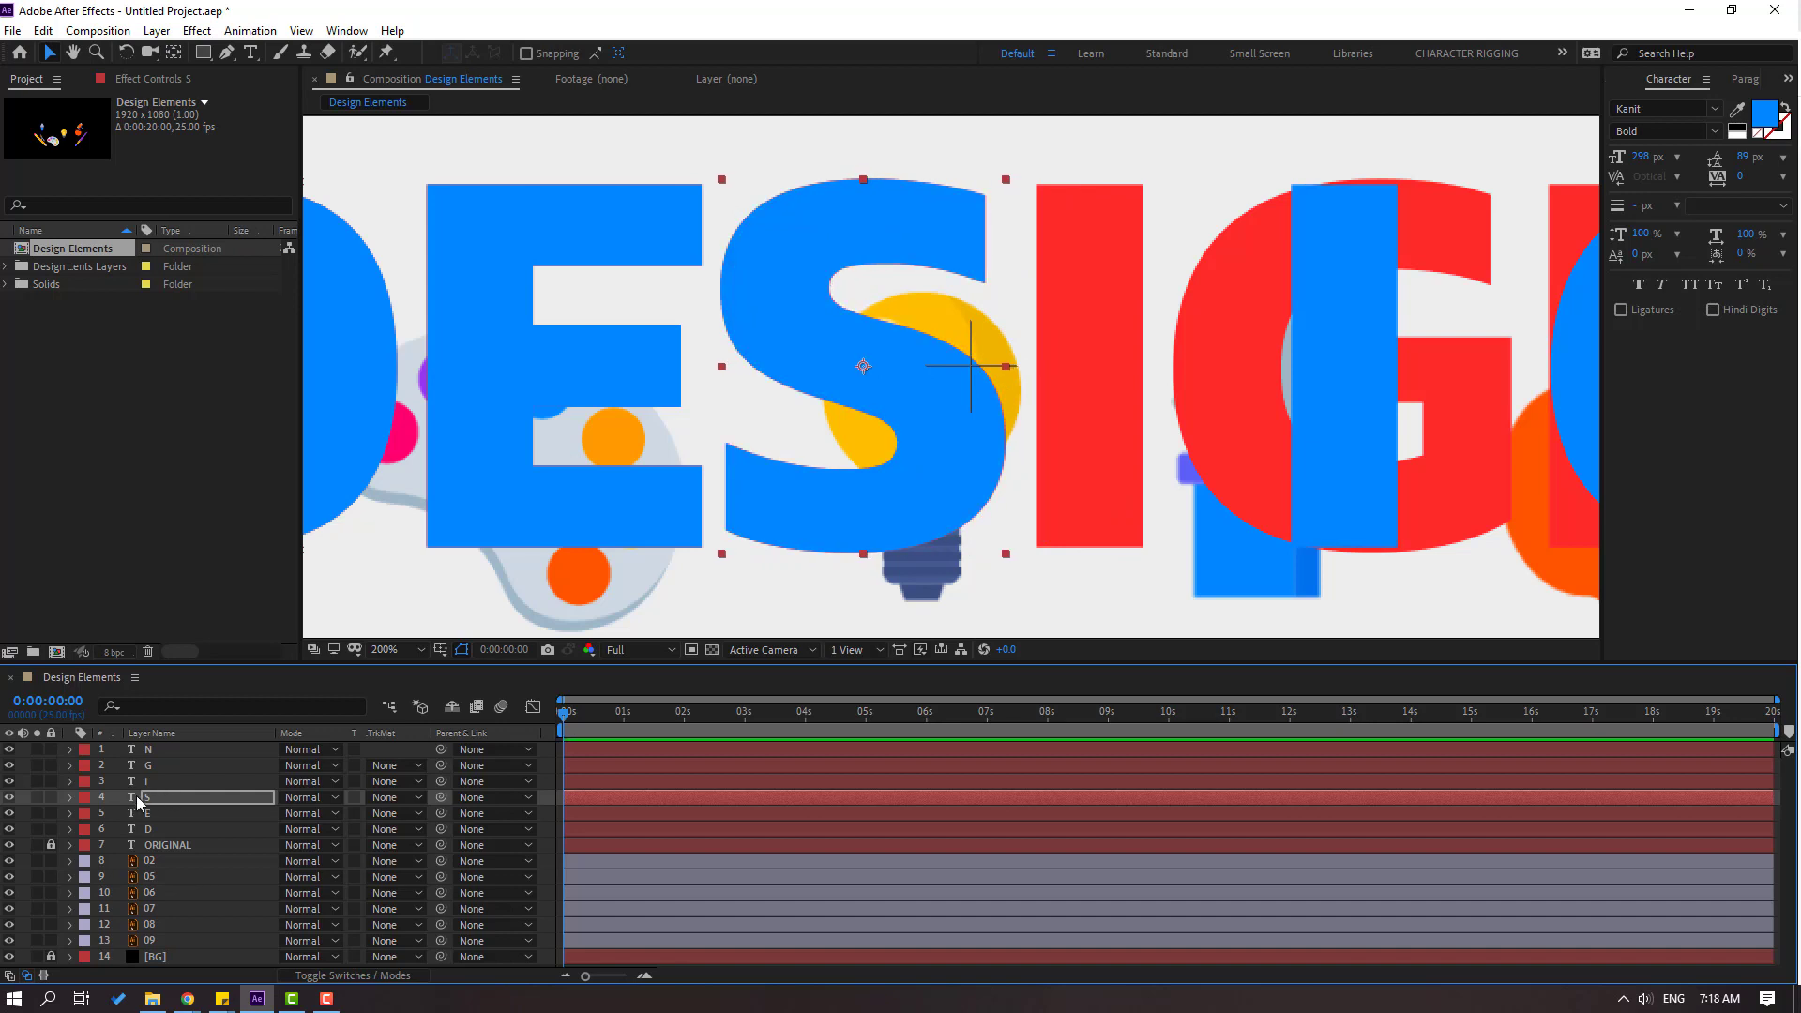
- Nudge the blue I horizontally until it exactly covers the red I of the ORIGINAL word
left_click(148, 783)
key("shift+Left")
key("shift+Left")
key("shift+Left")
key("shift+Left")
key("shift+Left")
key("shift+Left")
key("shift+Left")
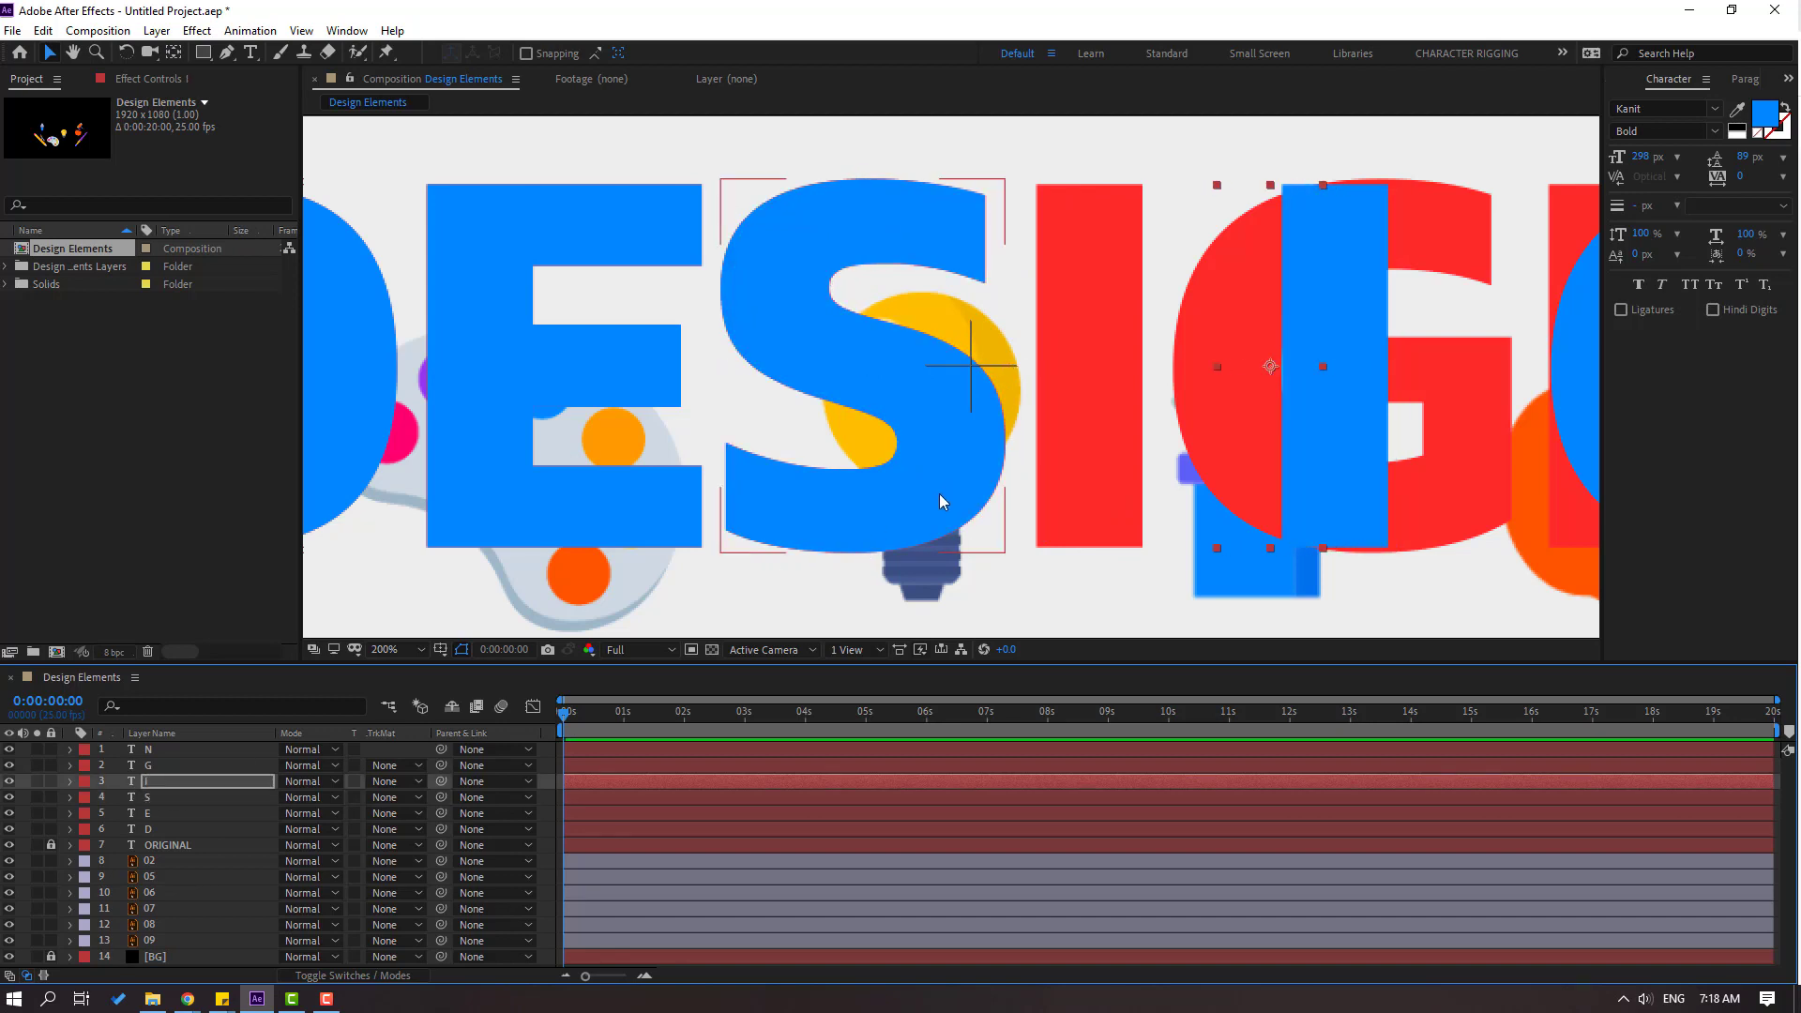
key("shift+Left")
key("shift+Left")
key("shift+Left")
key("shift+Left")
key("shift+Left")
key("shift+Left")
key("shift+Left")
key("shift+Left")
key("shift+Left")
key("Left")
key("Left")
key("Left")
key("Left")
key("Left")
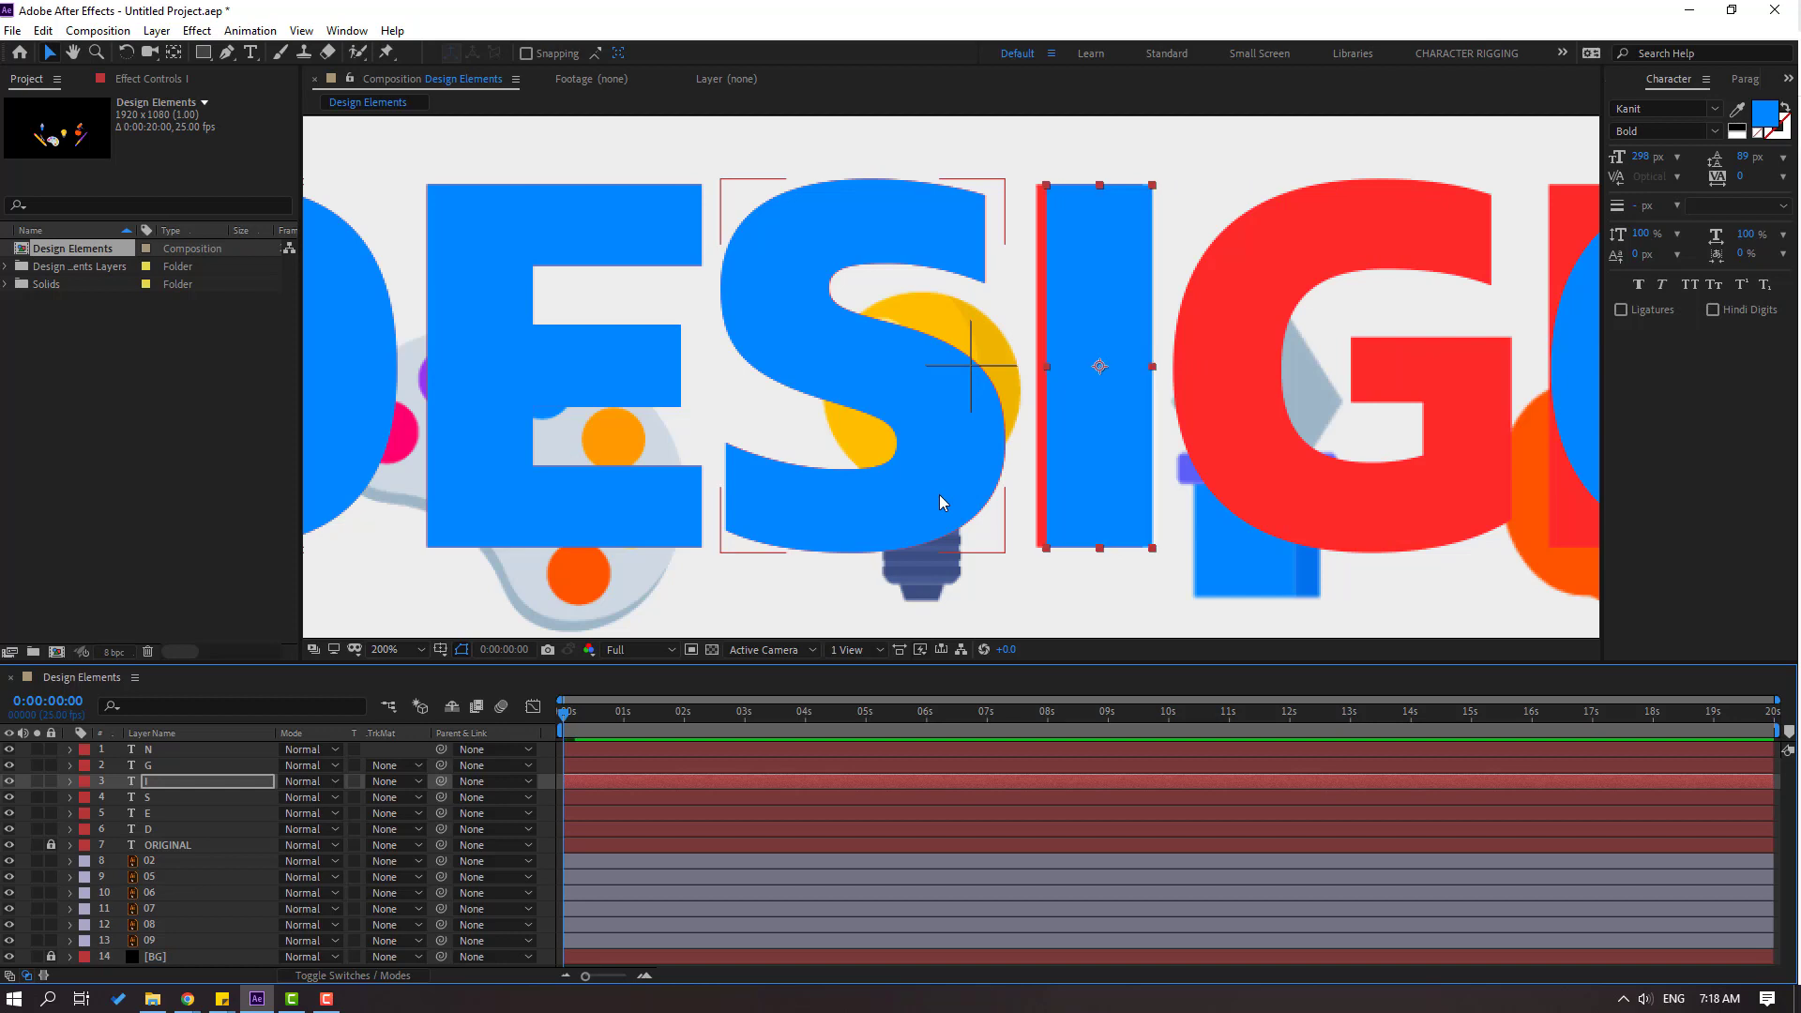
key("Left")
key("Left")
key("Left")
key("Left")
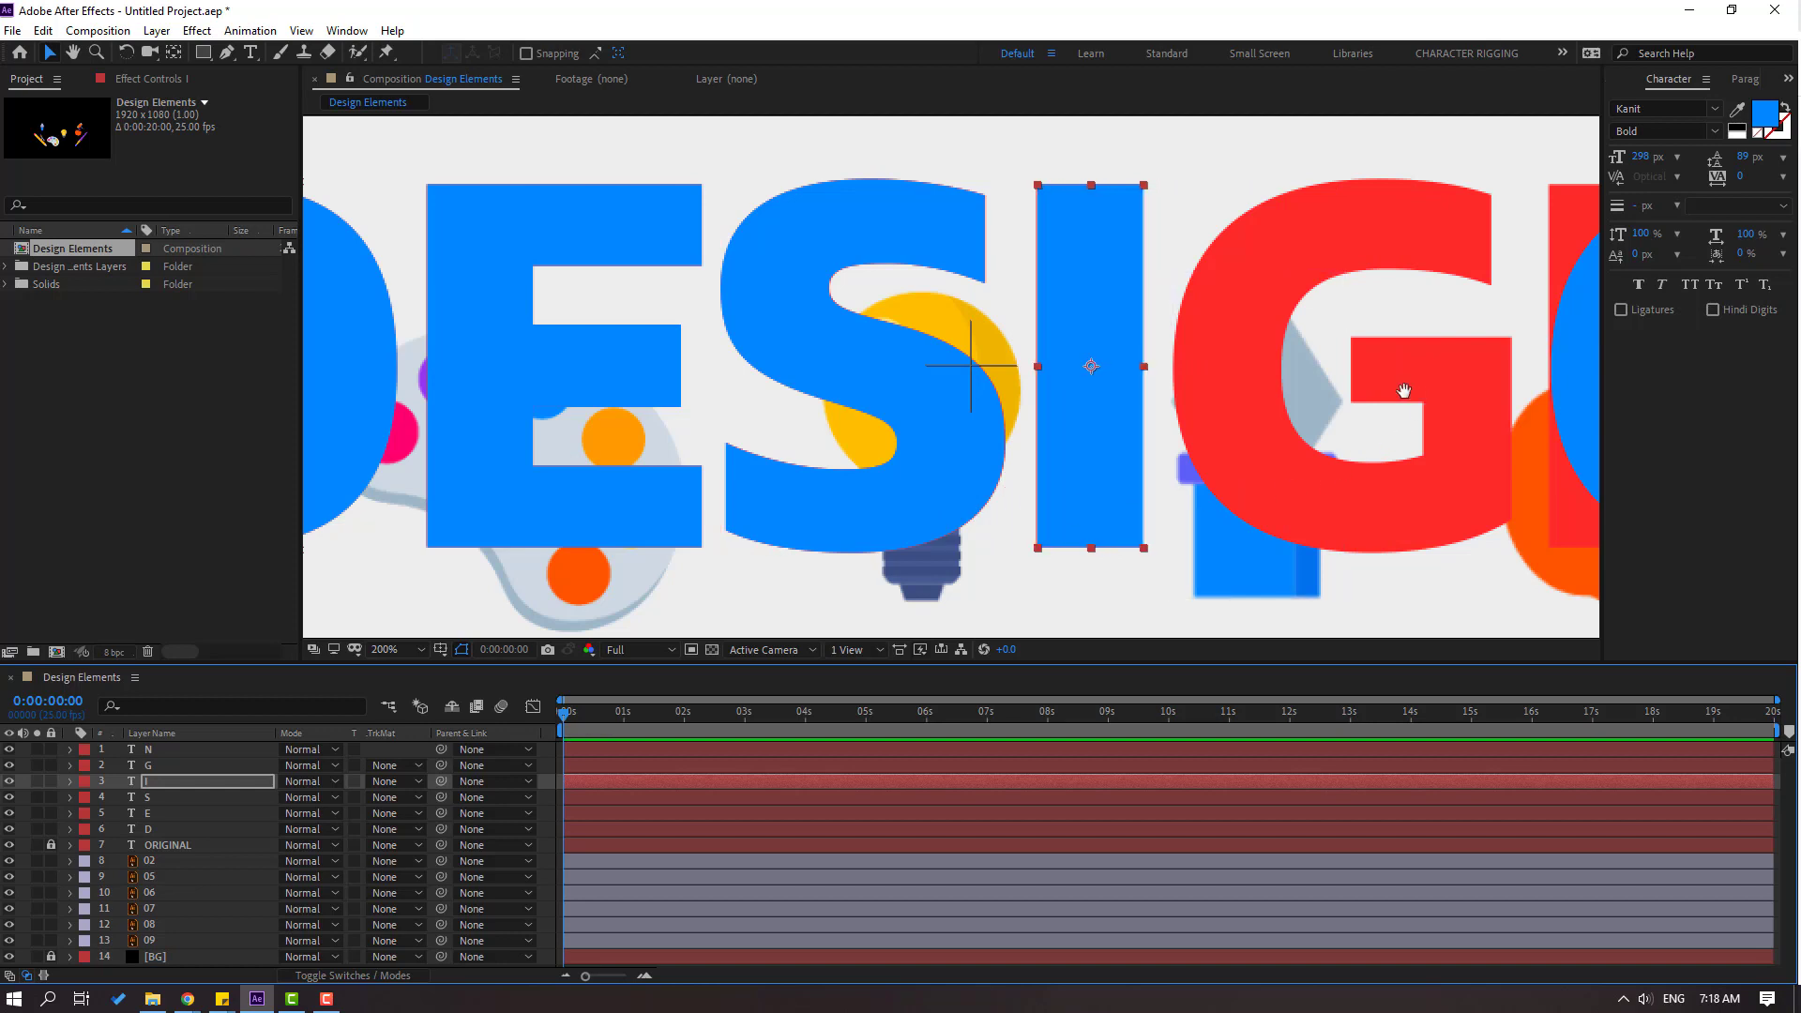
- Move the blue G horizontally until it covers the red G of the ORIGINAL word
left_click_drag(1419, 391, 1006, 400)
left_click(148, 765)
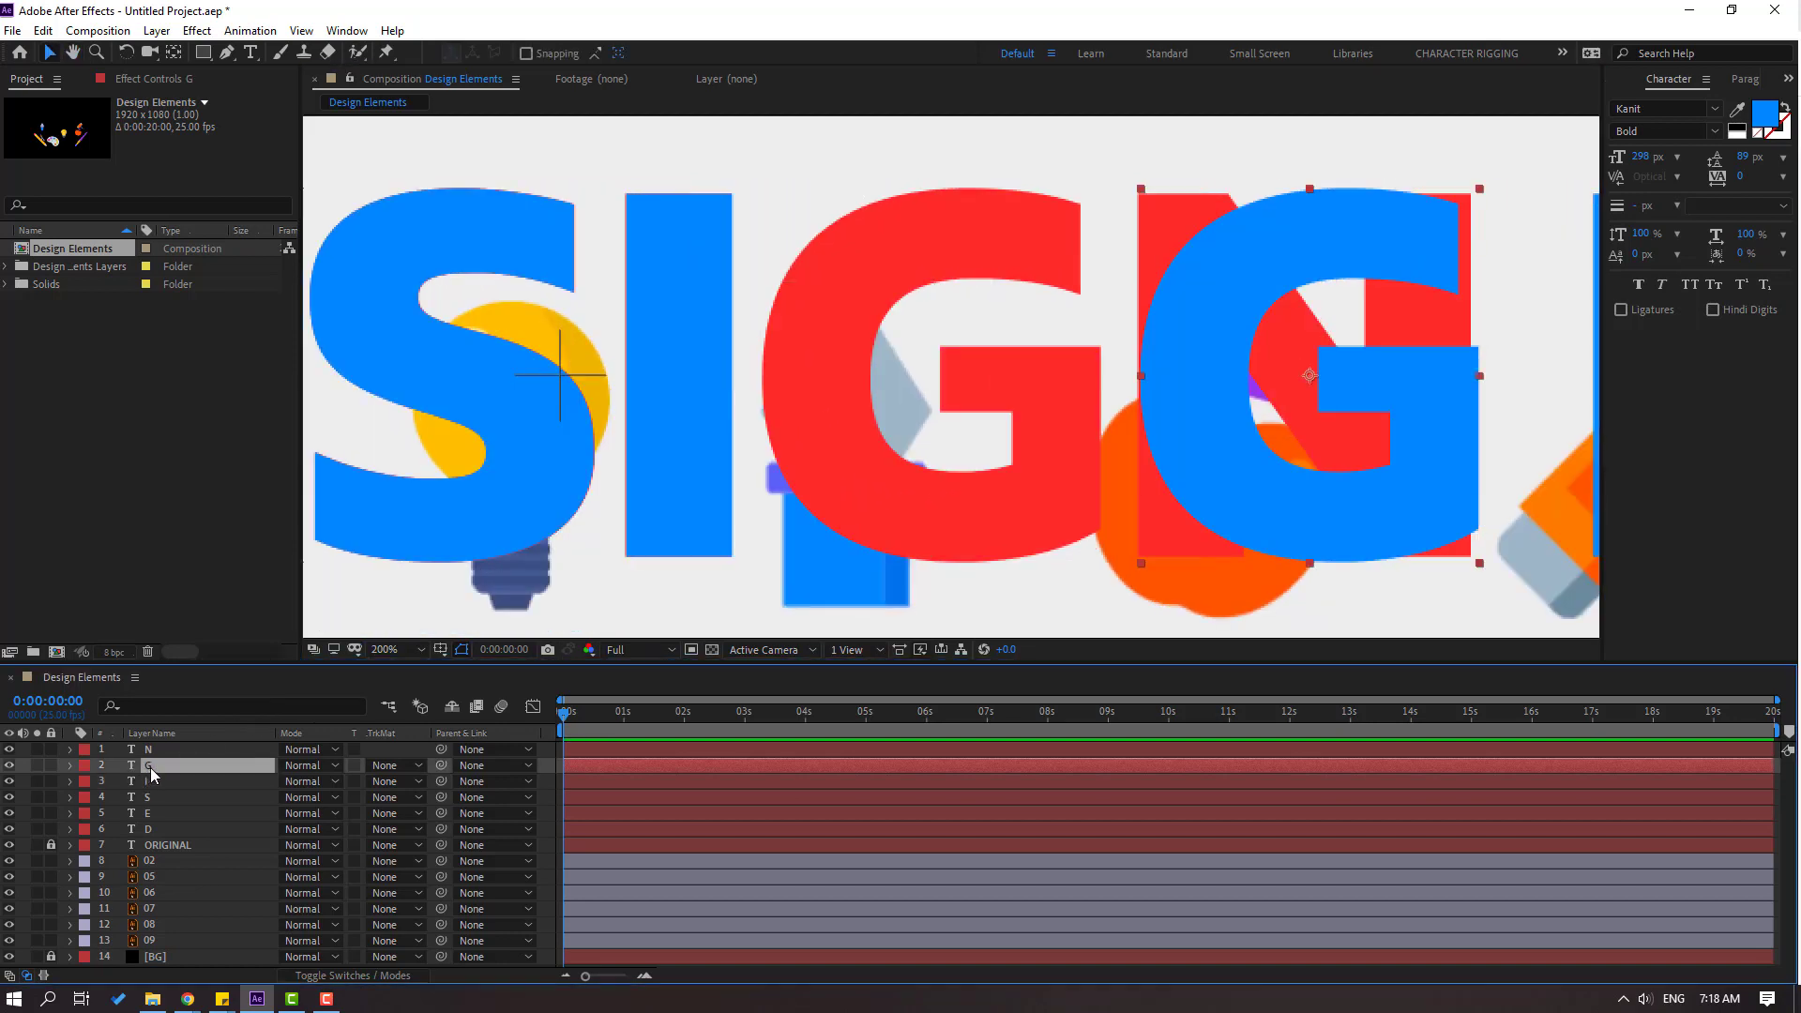
key("shift+Left")
key("shift+Left")
key("shift+Left")
key("shift+Left")
key("shift+Left")
key("shift+Left")
key("shift+Left")
key("shift+Left")
key("shift+Left")
key("shift+Left")
key("shift+Left")
key("shift+Left")
key("shift+Left")
key("shift+Left")
key("shift+Left")
key("shift+Left")
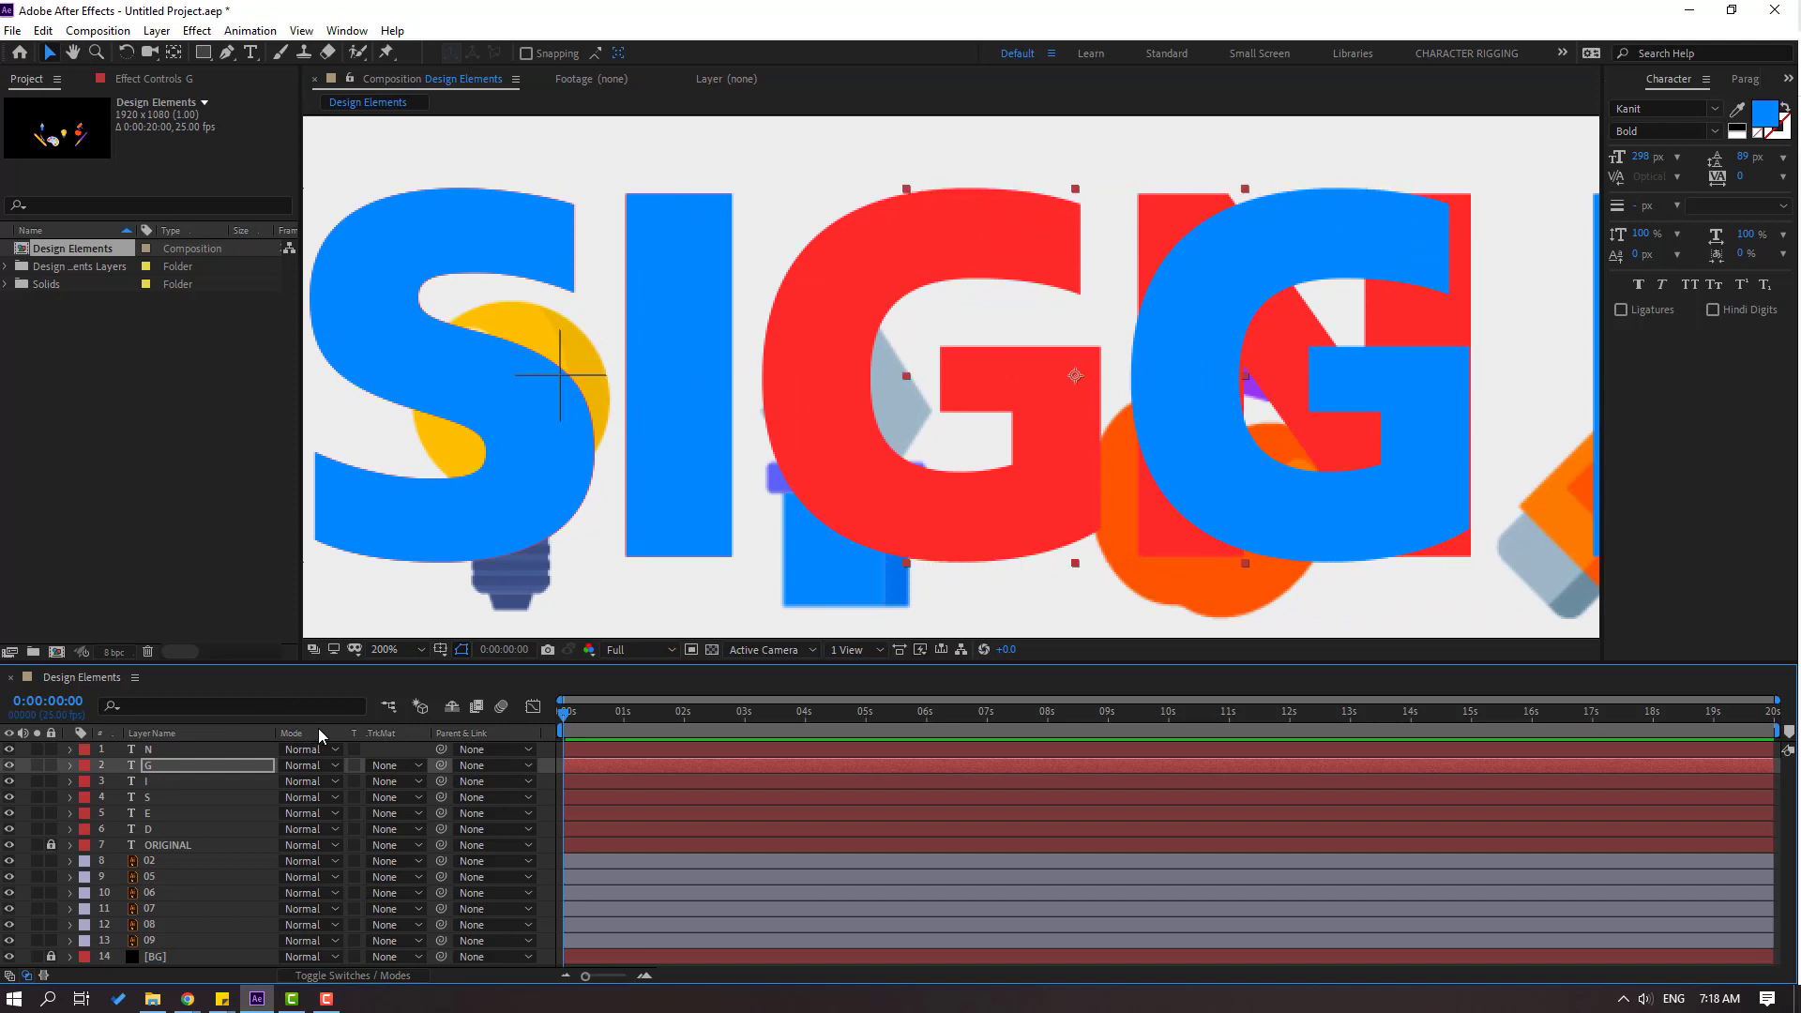
key("shift+Left")
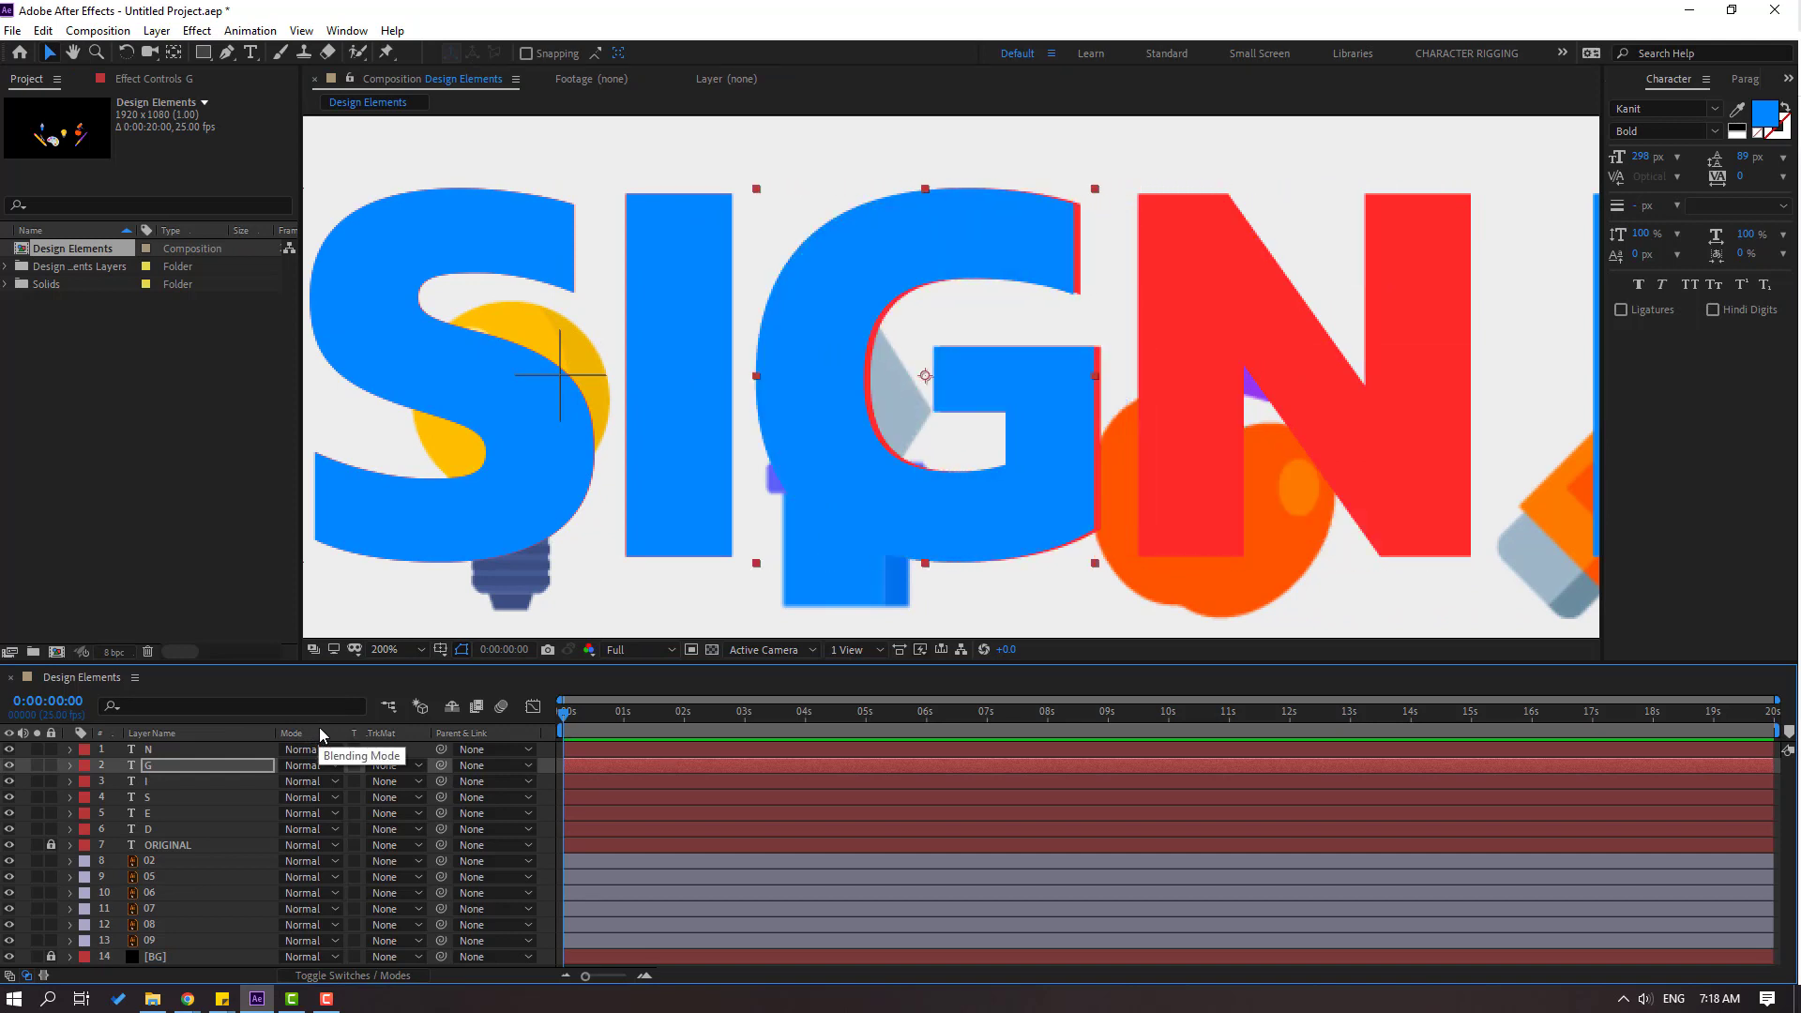
- Align the blue N horizontally with the red N of the ORIGINAL word
left_click(160, 749)
key("comma")
key("comma")
key("shift+Left")
key("shift+Left")
key("shift+Left")
key("shift+Left")
key("shift+Left")
key("shift+Left")
key("shift+Left")
key("shift+Left")
key("shift+Left")
key("shift+Left")
key("shift+Left")
key("shift+Left")
key("shift+Left")
key("shift+Left")
key("shift+Left")
key("shift+Left")
key("shift+Left")
key("shift+Left")
key("shift+Left")
key("shift+Left")
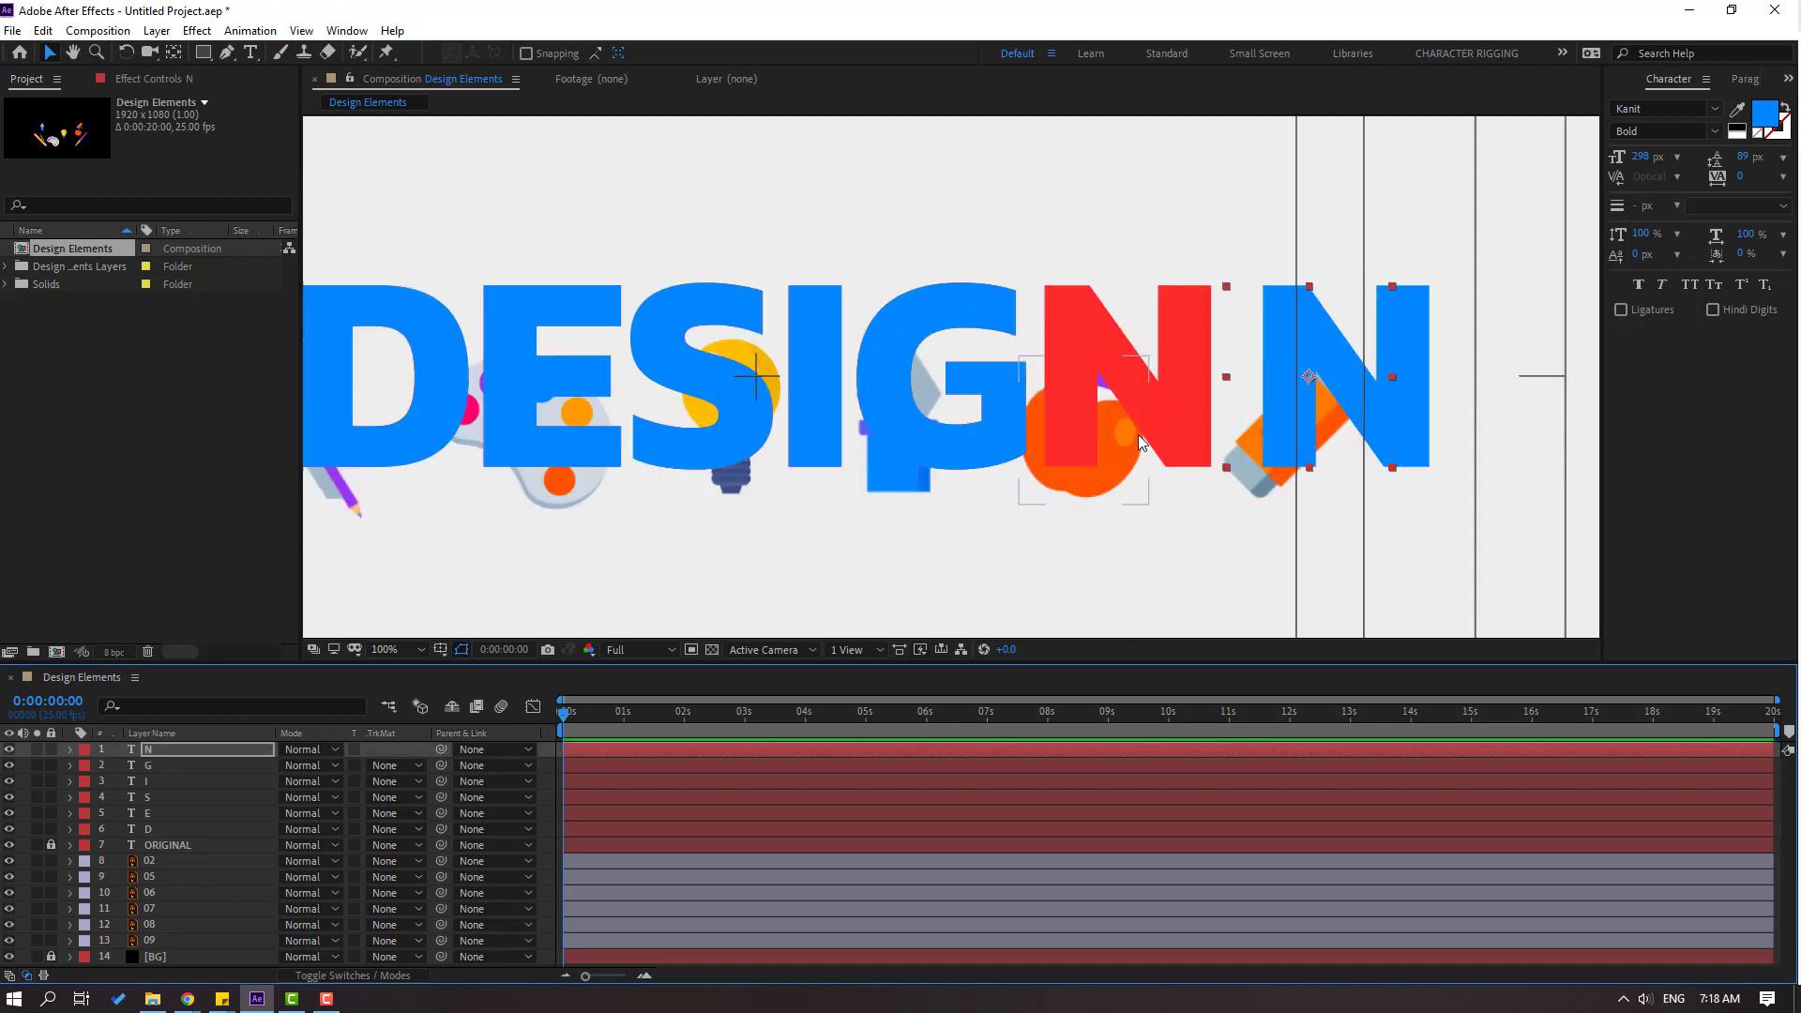
key("Left")
key("Left")
key("Left")
key("Left")
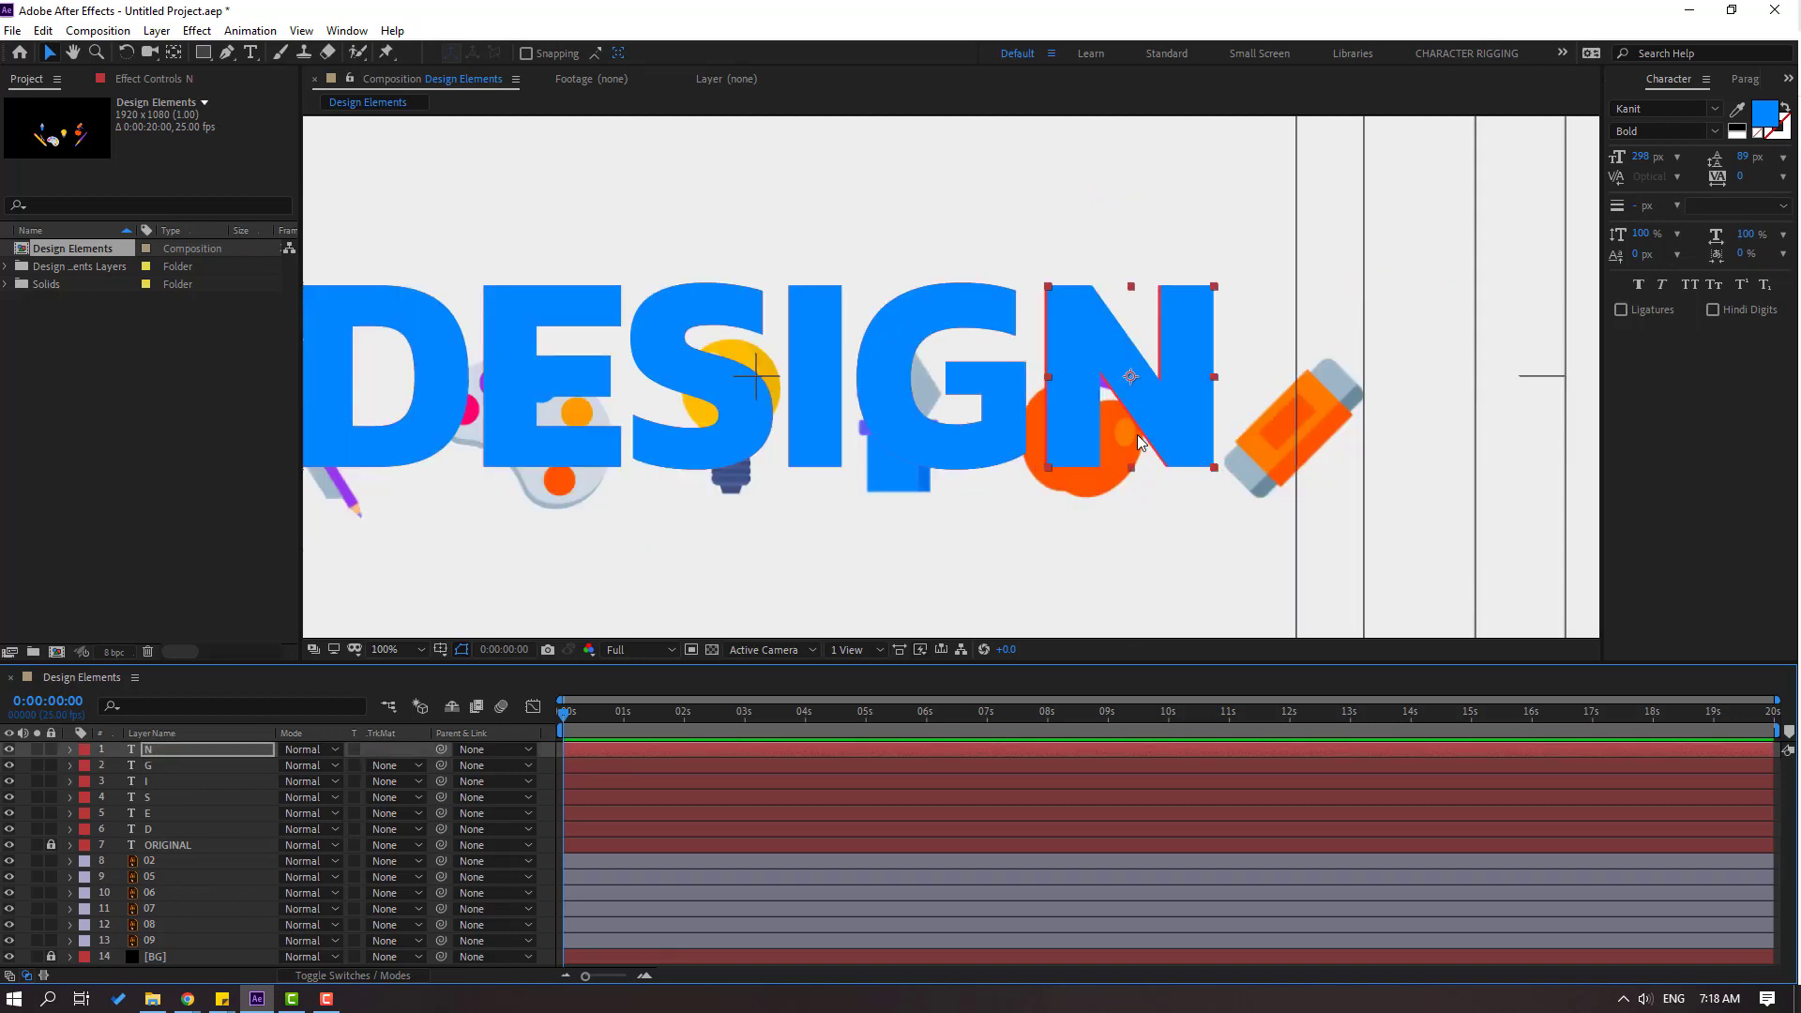
- Unlock the ORIGINAL text layer and delete it
left_click(48, 846)
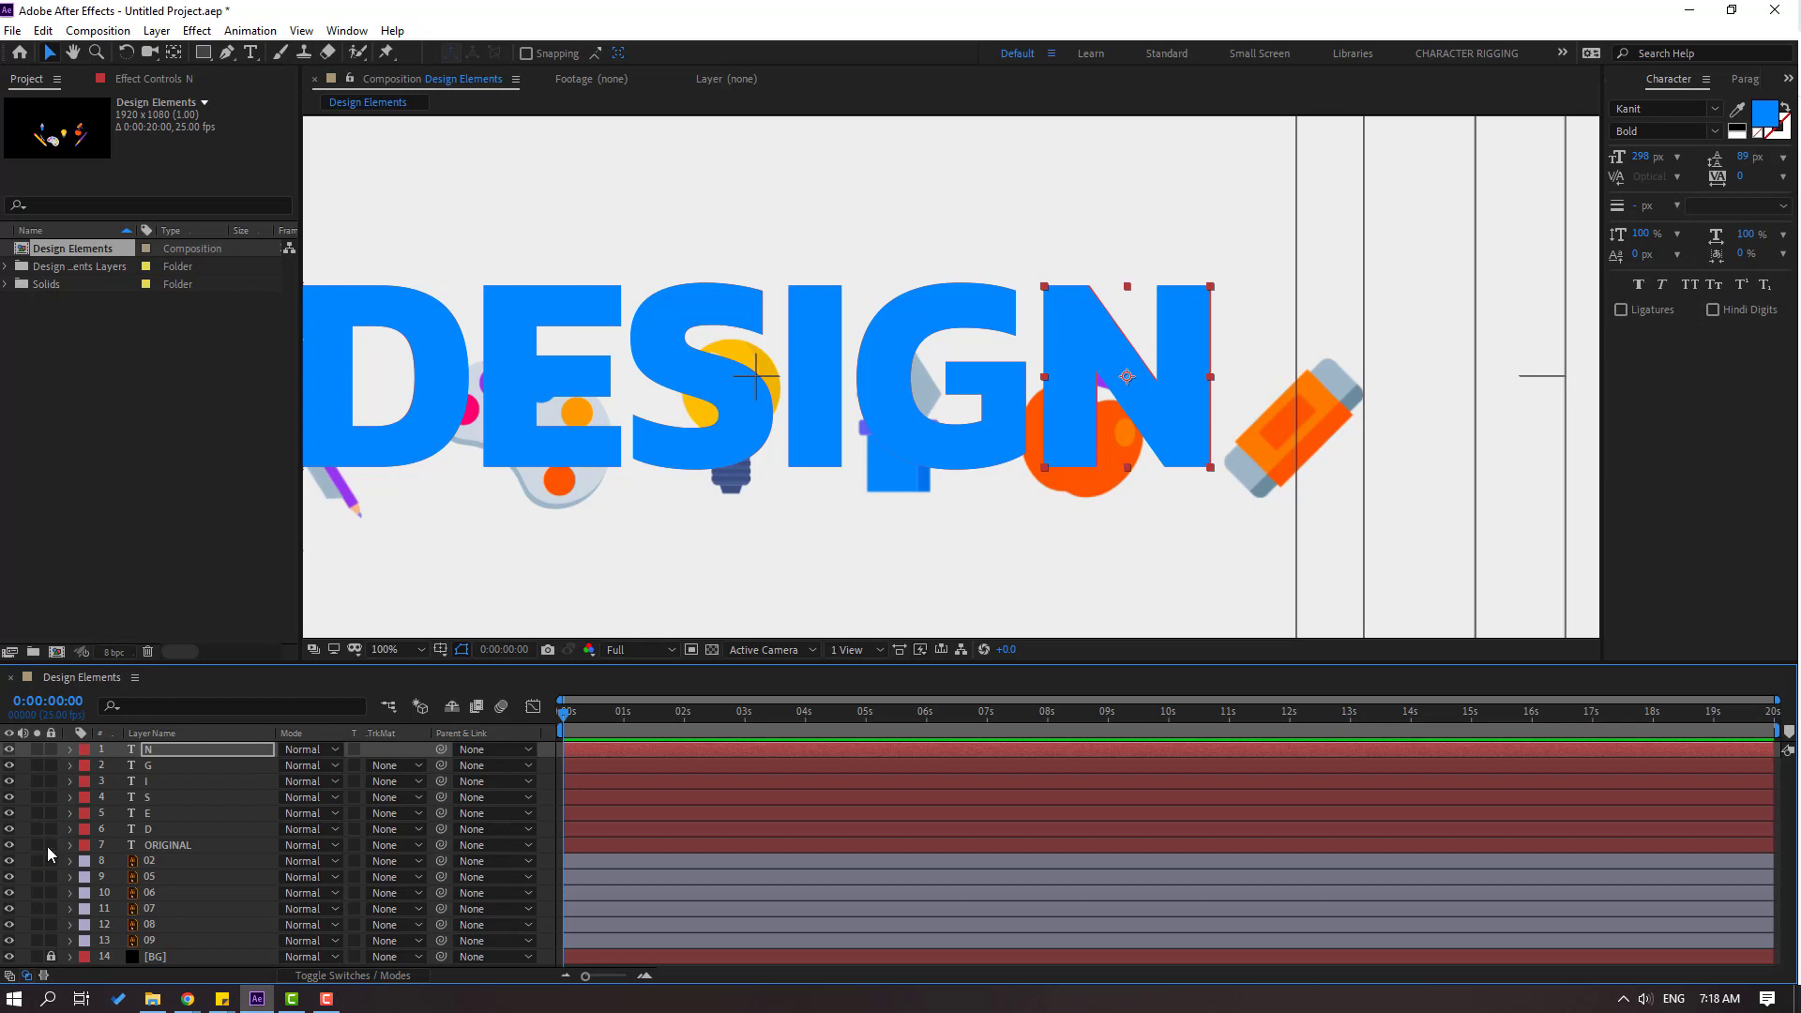
left_click(188, 850)
key("Delete")
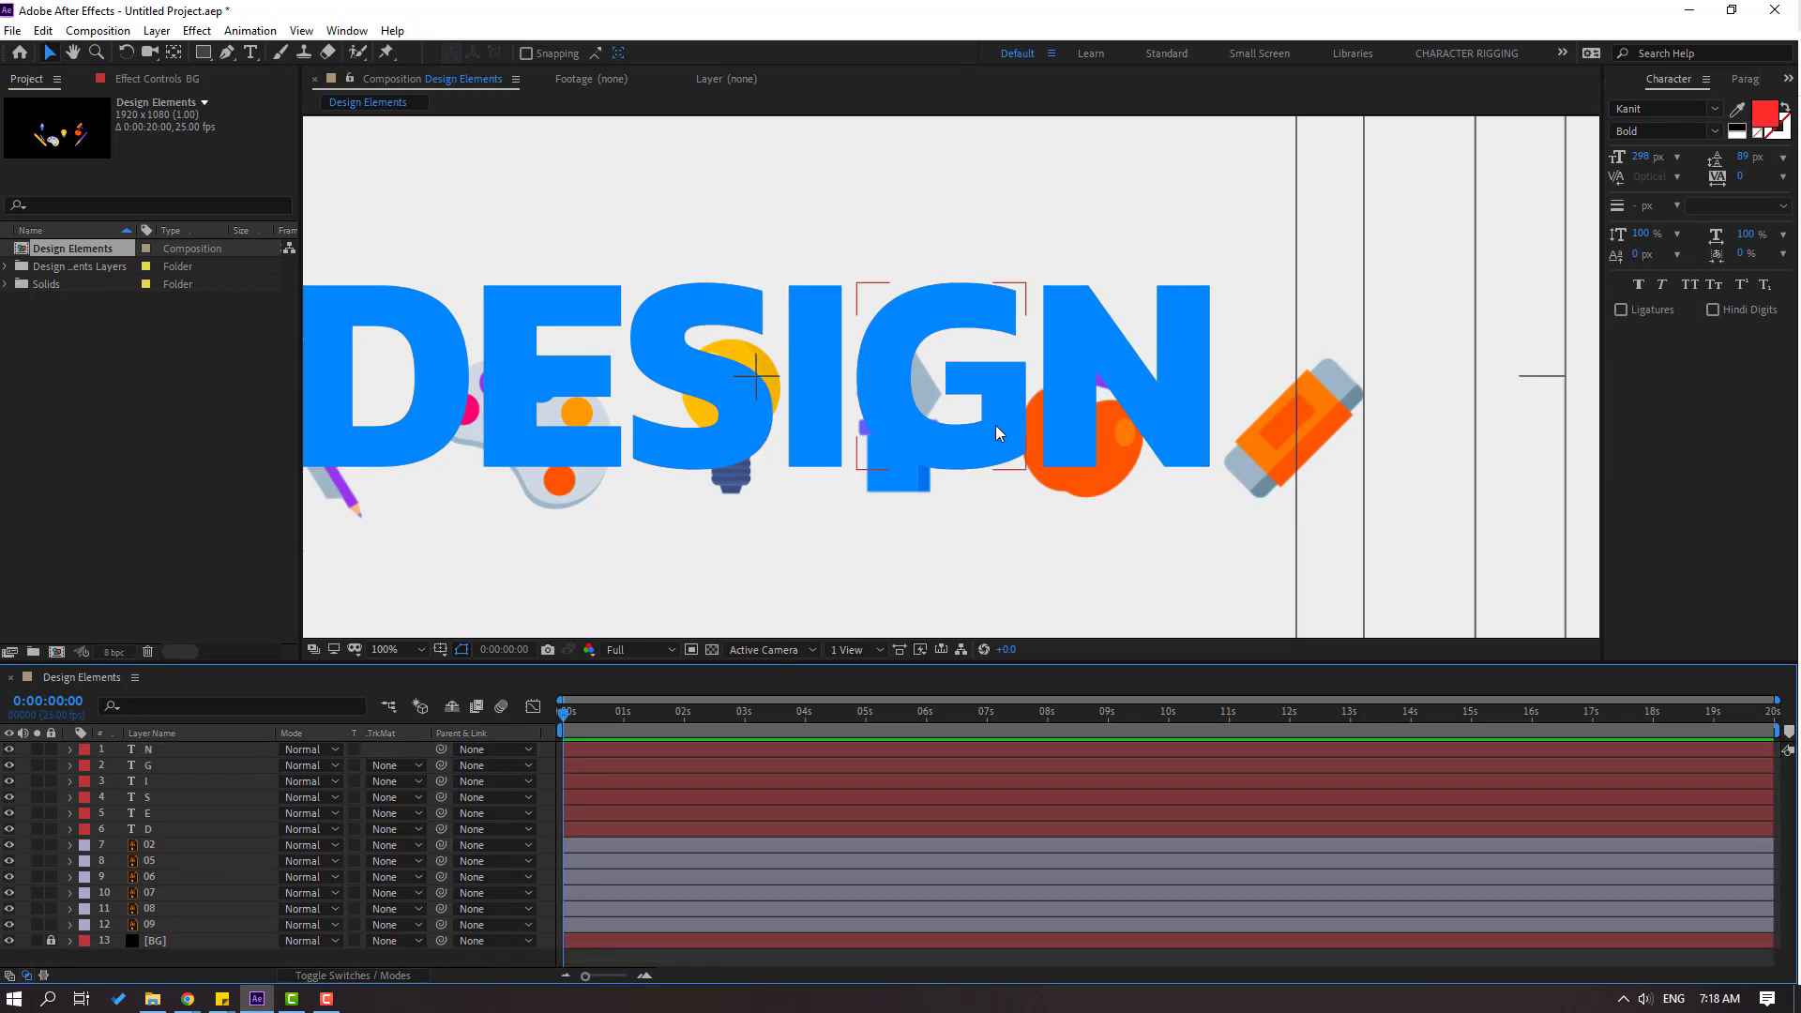
- Solo the six letter layers D, E, S, I, G and N to isolate them from the icons and background
left_click(150, 827)
left_click(154, 751, "shift")
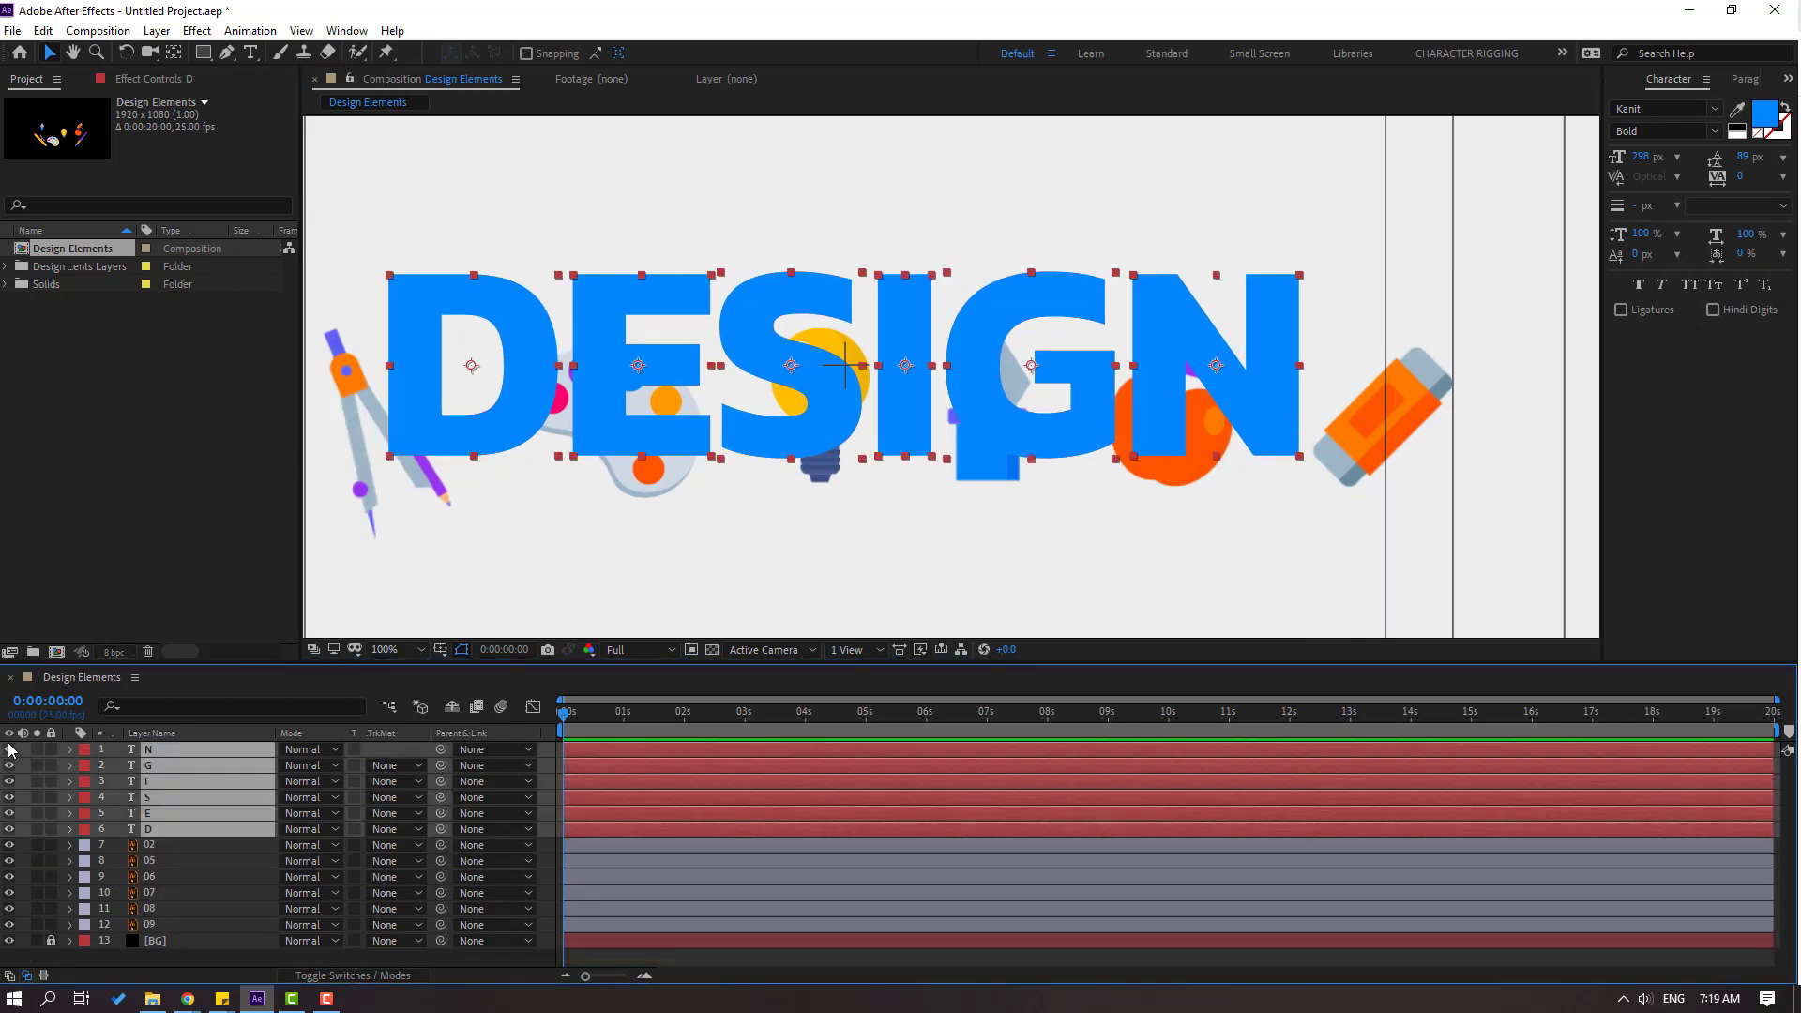
left_click(38, 750)
left_click(595, 572)
left_click_drag(595, 573, 686, 516)
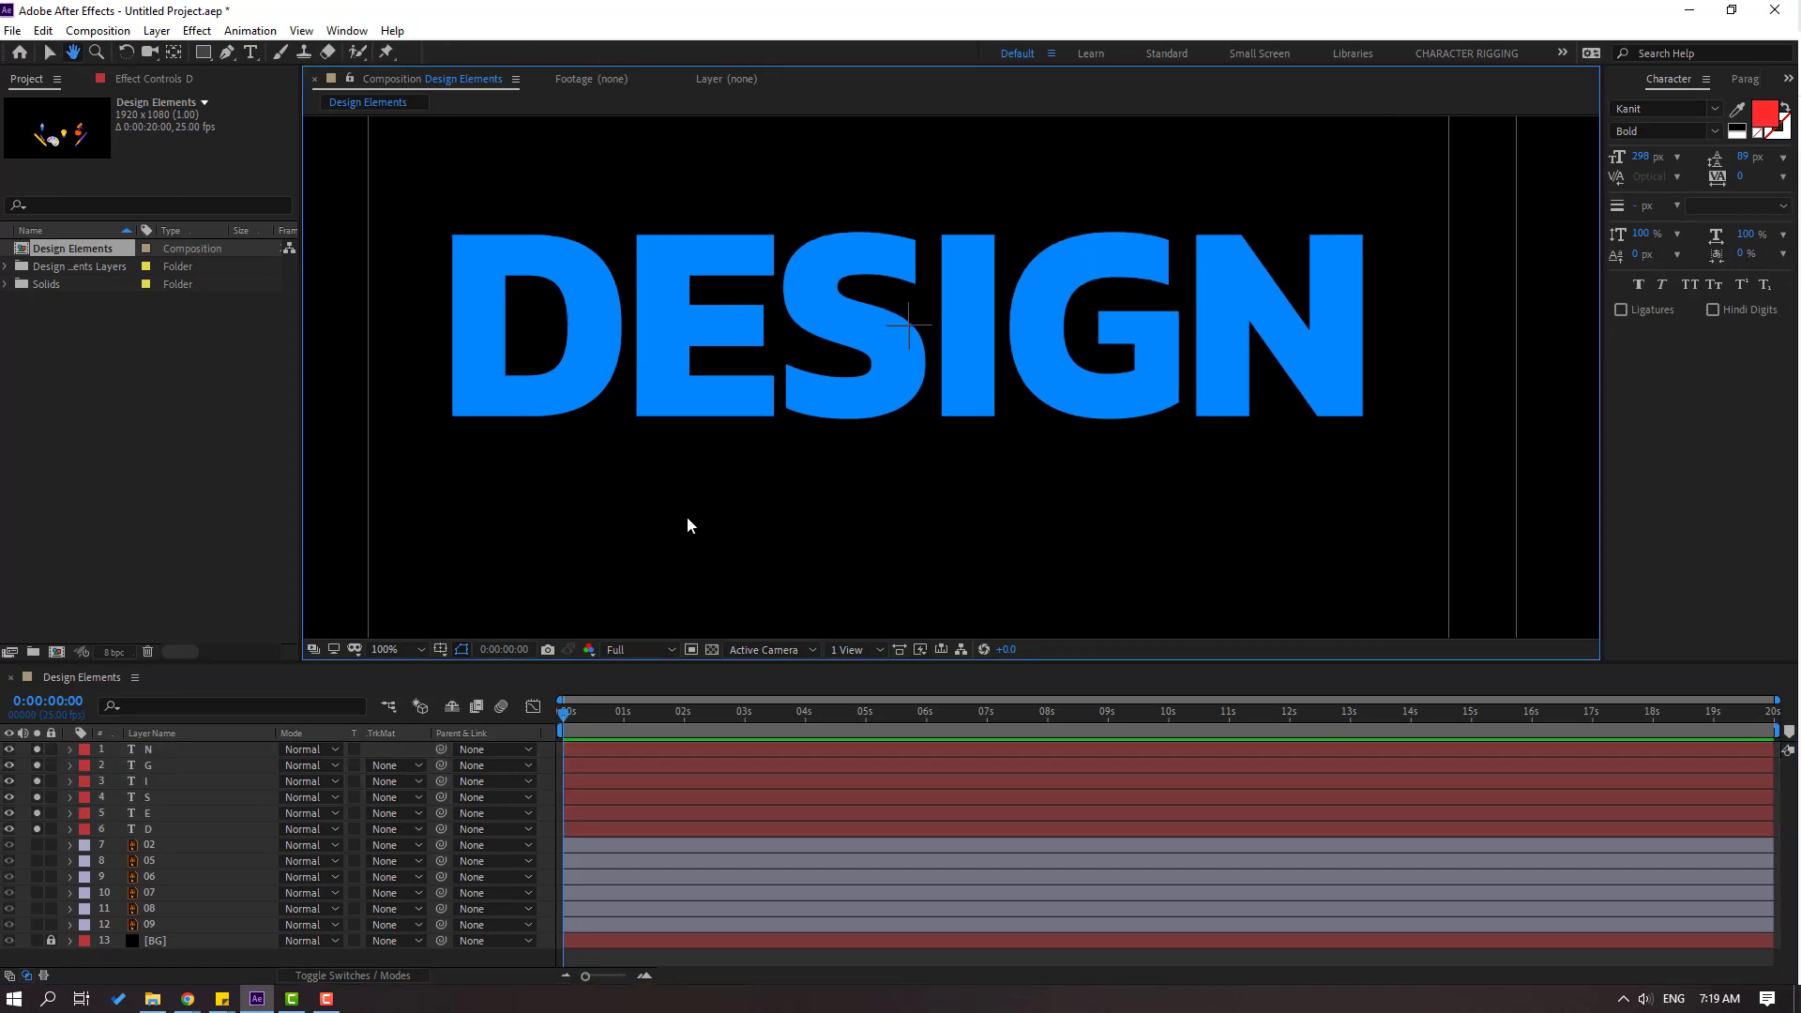
- Move the anchor points of all six letter layers to their bottom centre with Anchor Point Mover, then close the tool
left_click(566, 380)
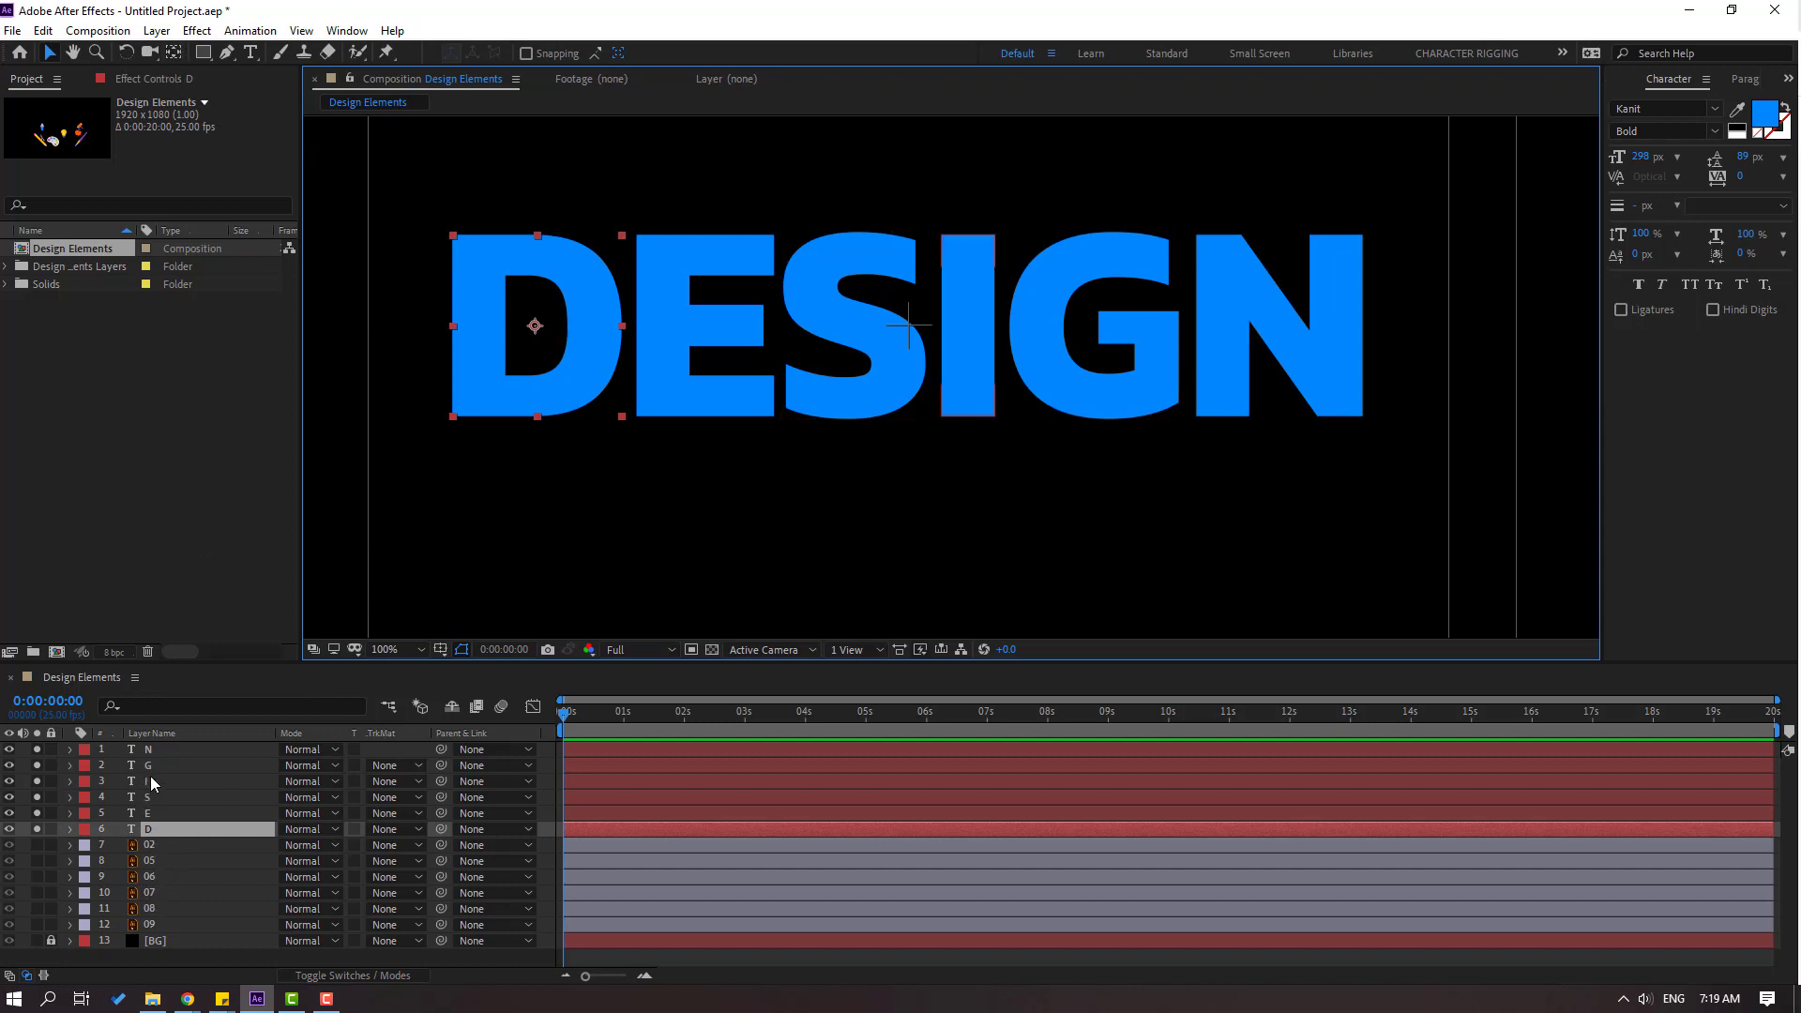
left_click(148, 750, "shift")
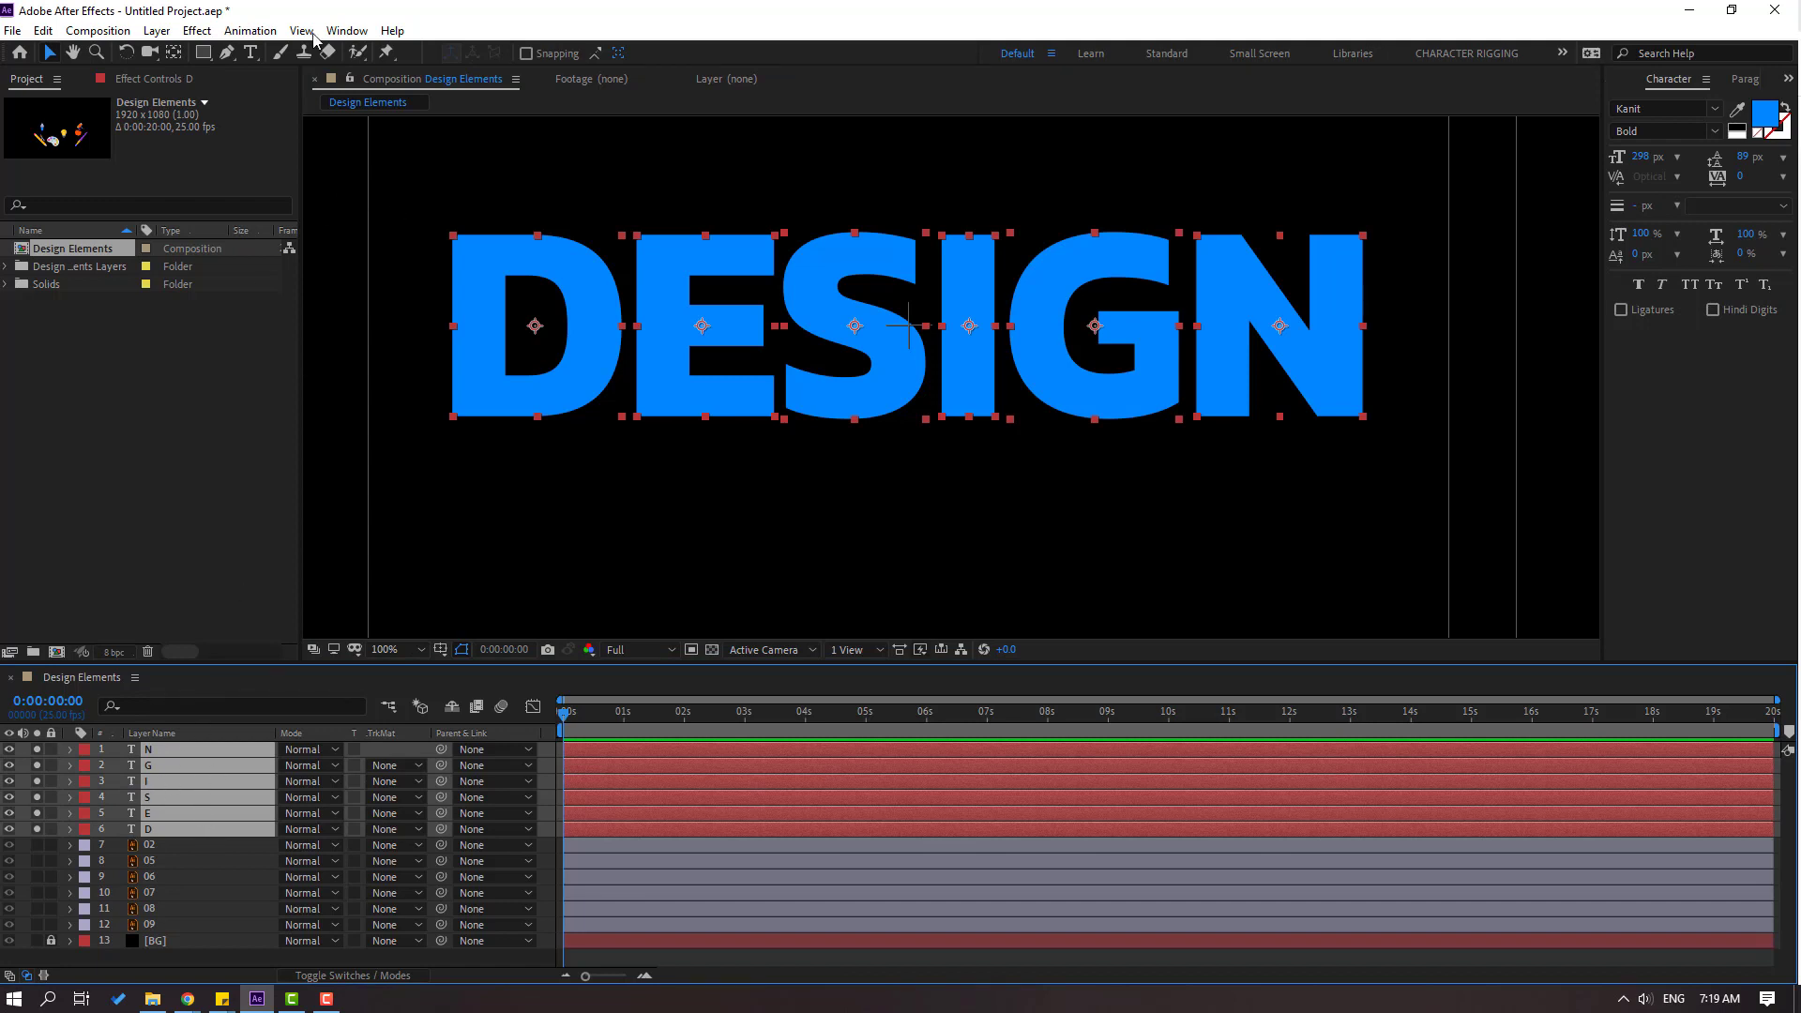
left_click(346, 31)
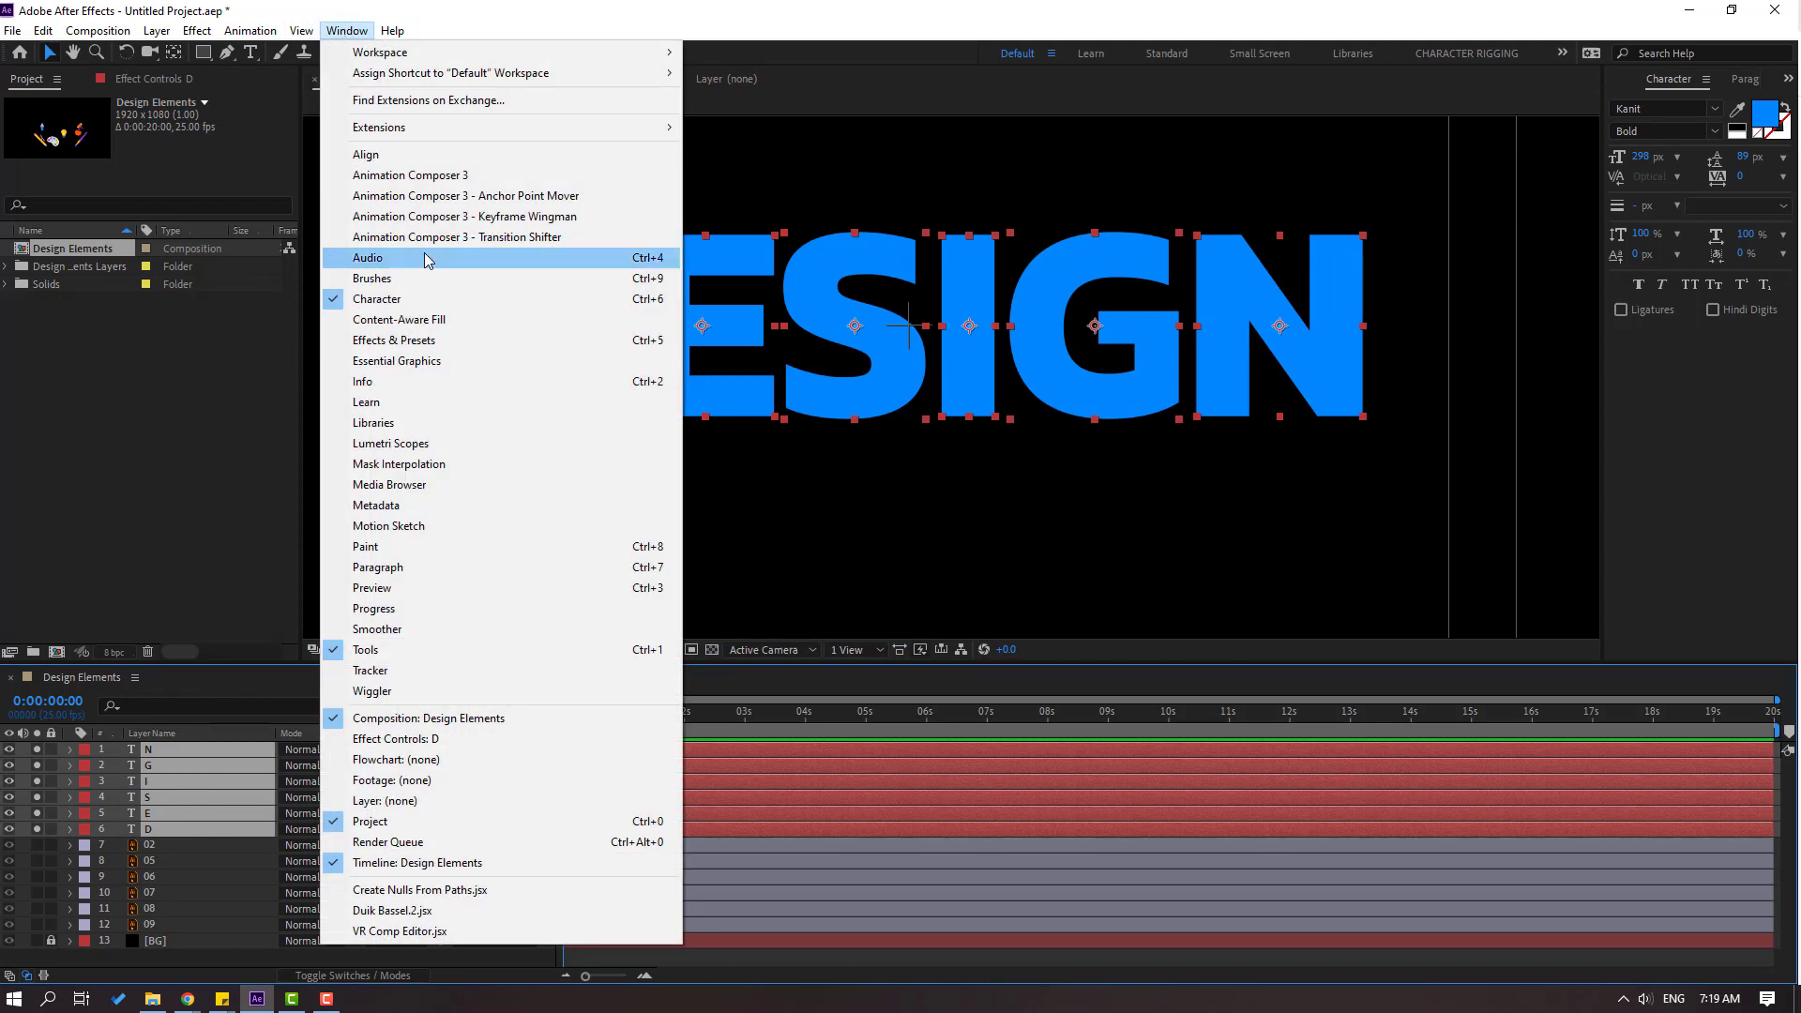
left_click(589, 199)
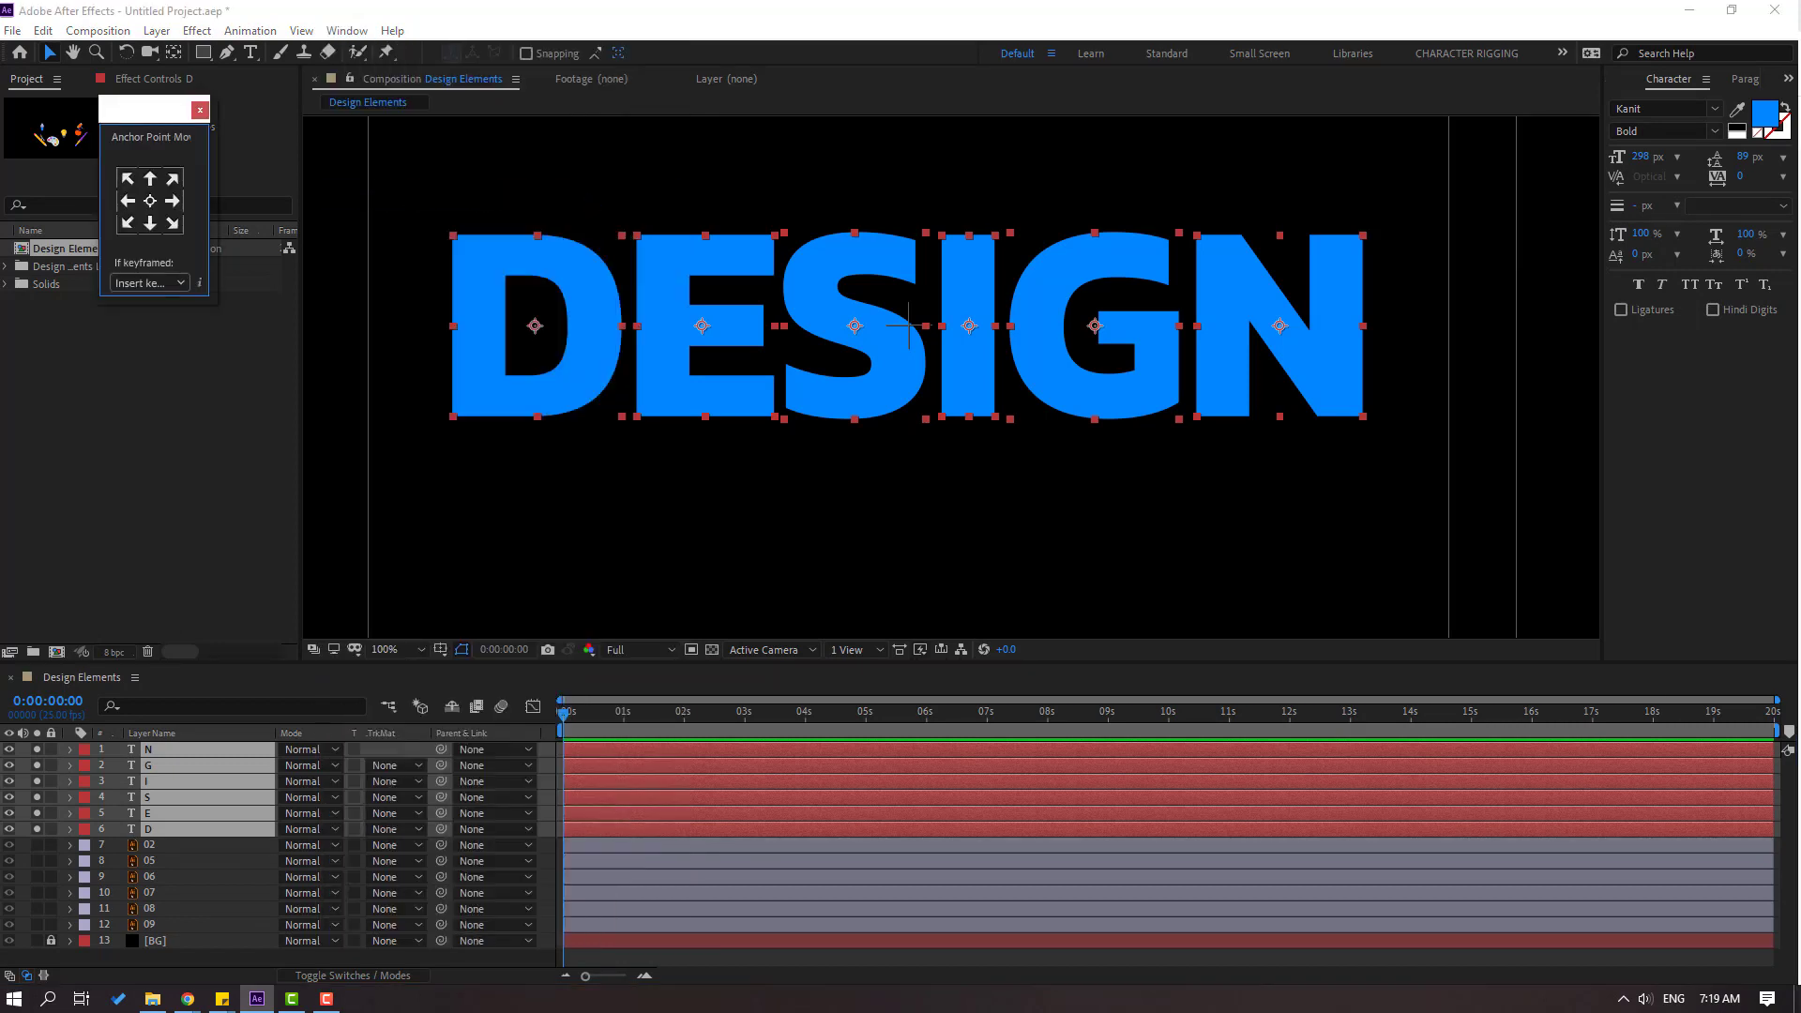
left_click_drag(134, 115, 161, 844)
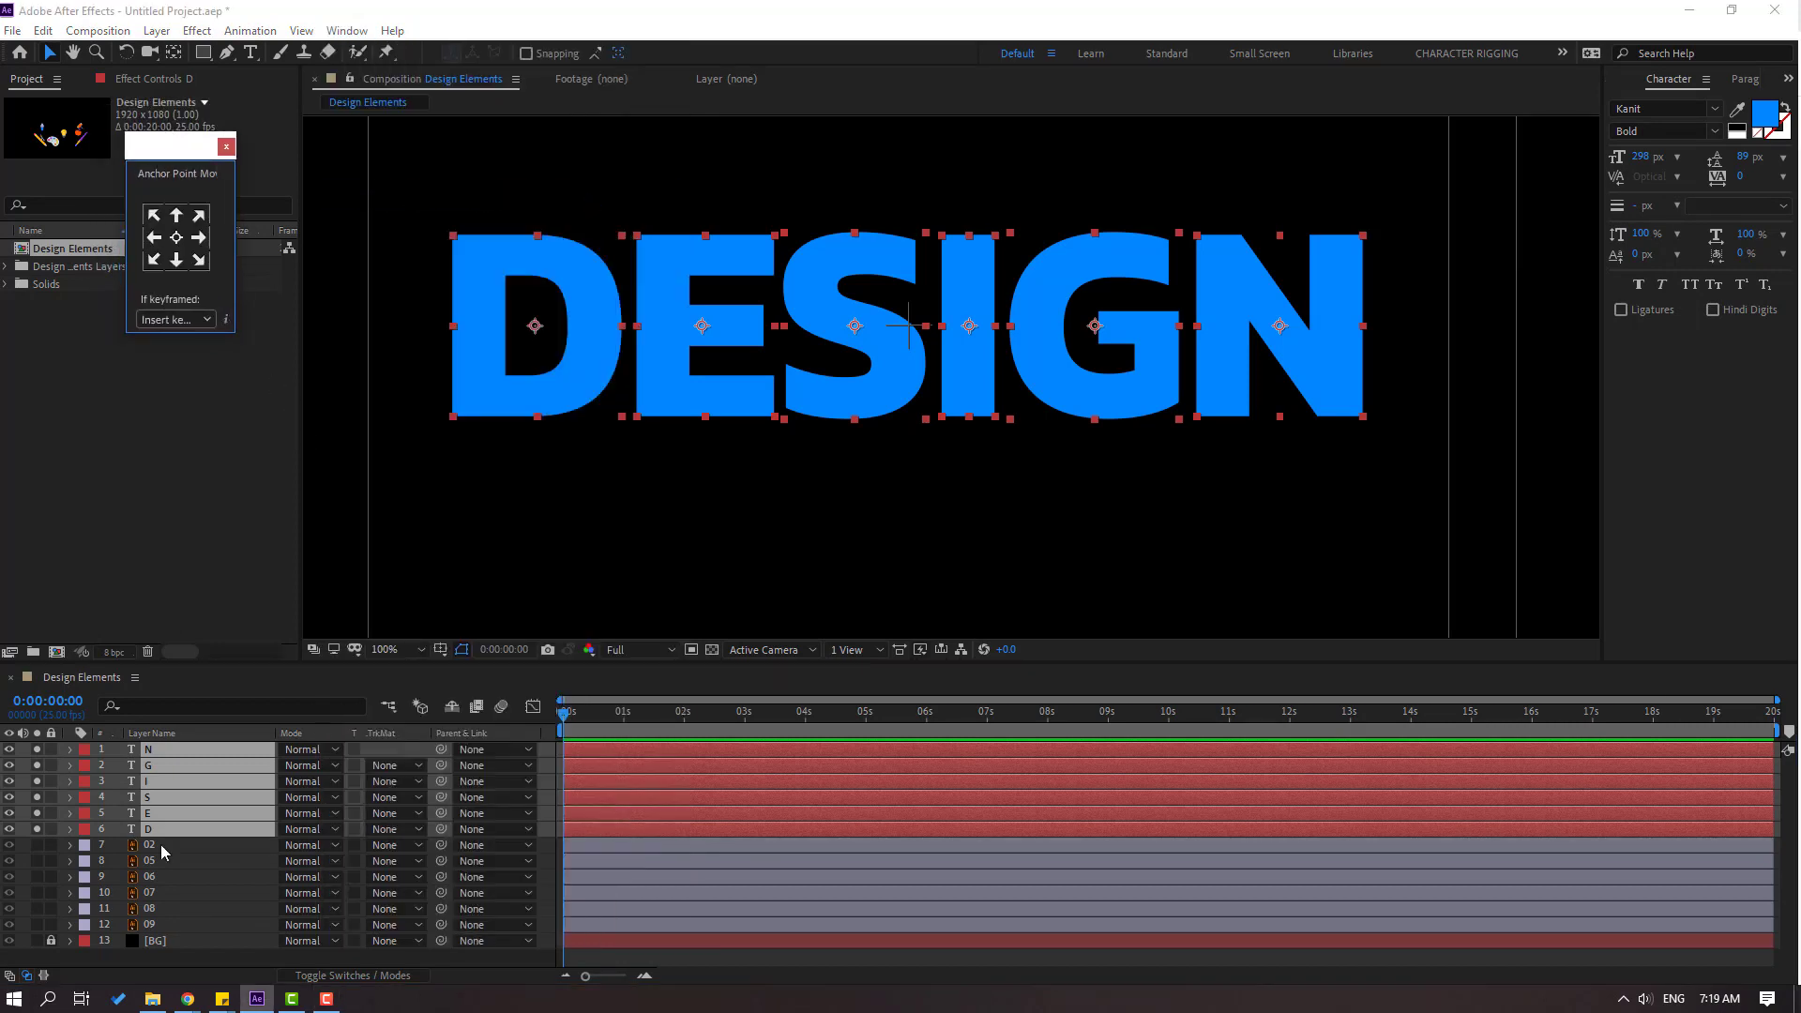
left_click(176, 263)
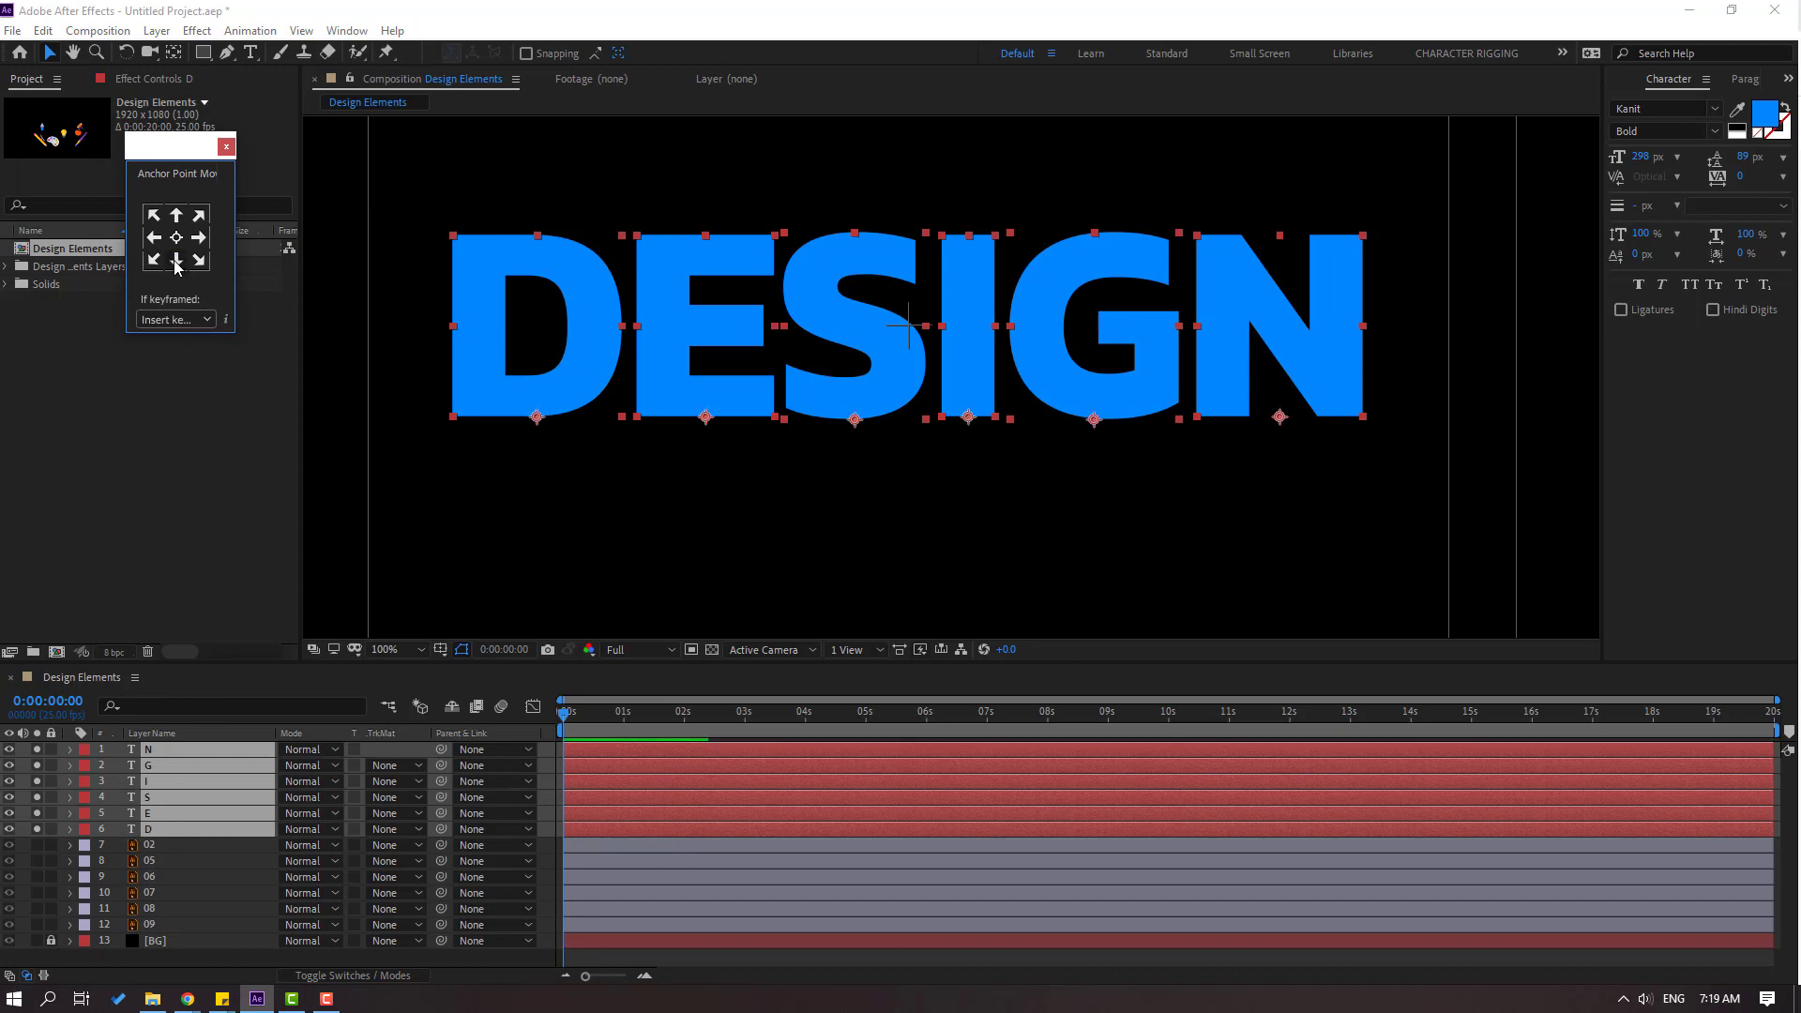
left_click(226, 148)
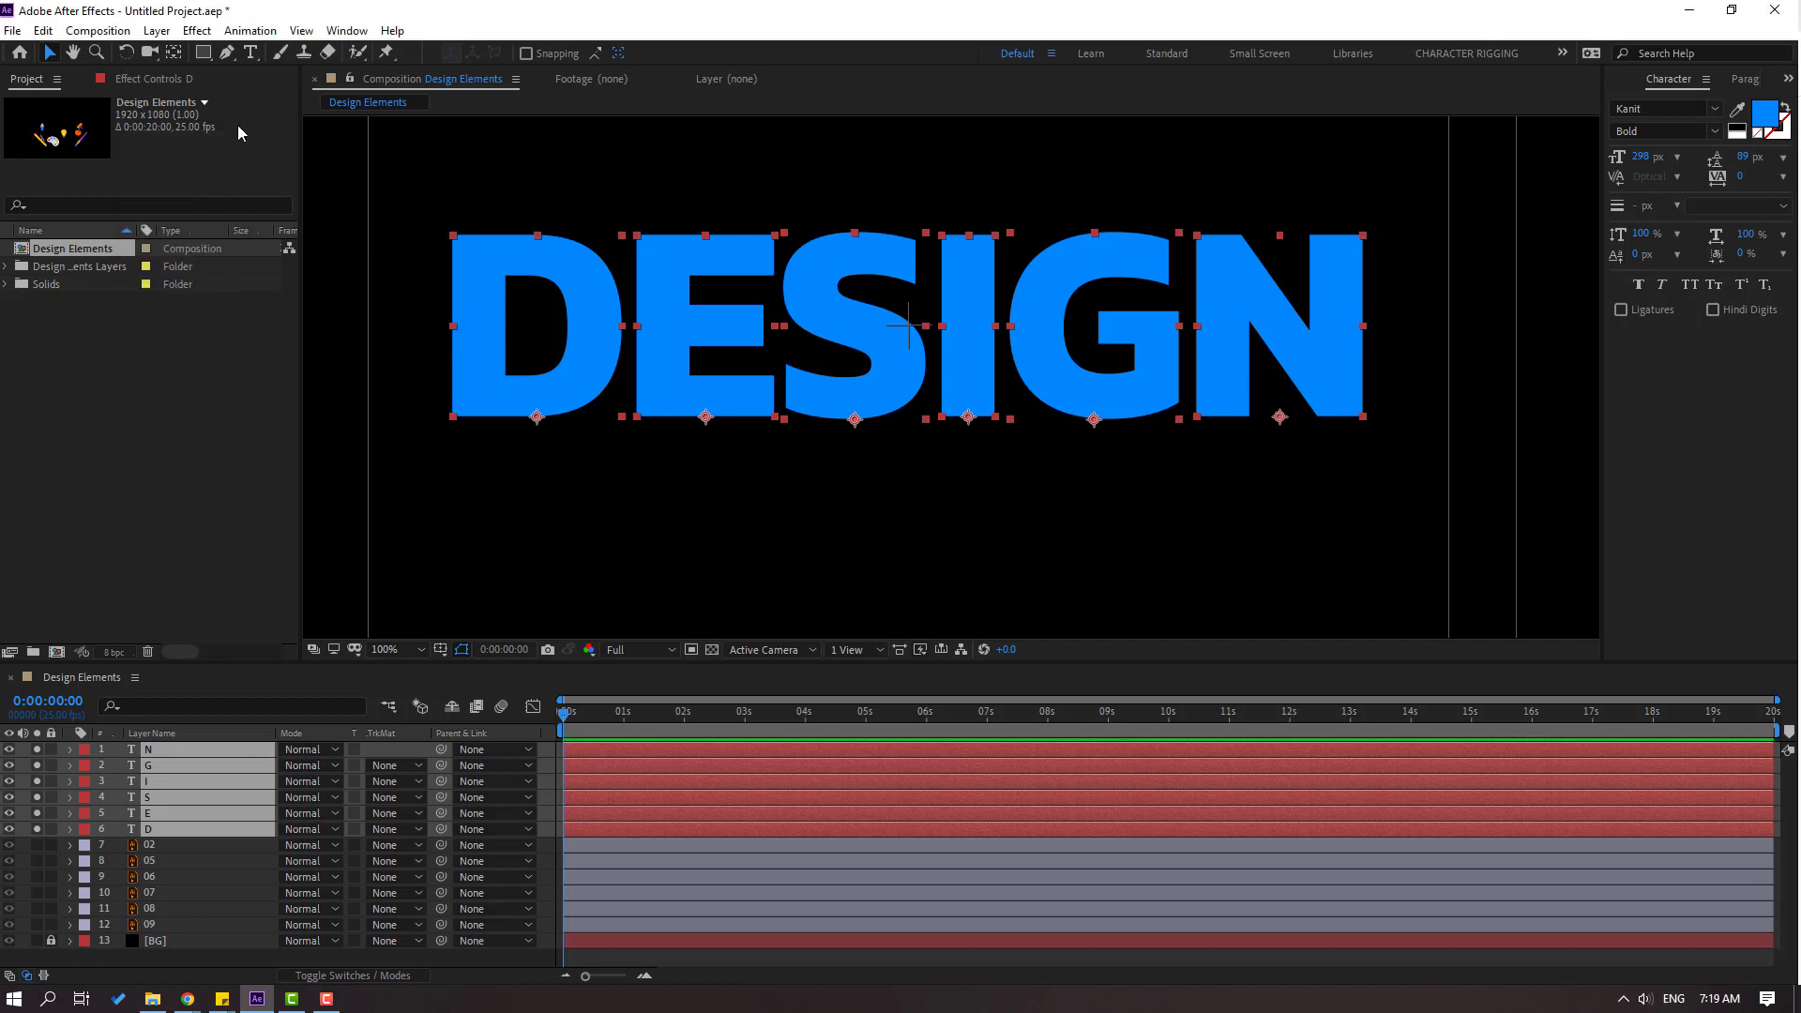
left_click(347, 31)
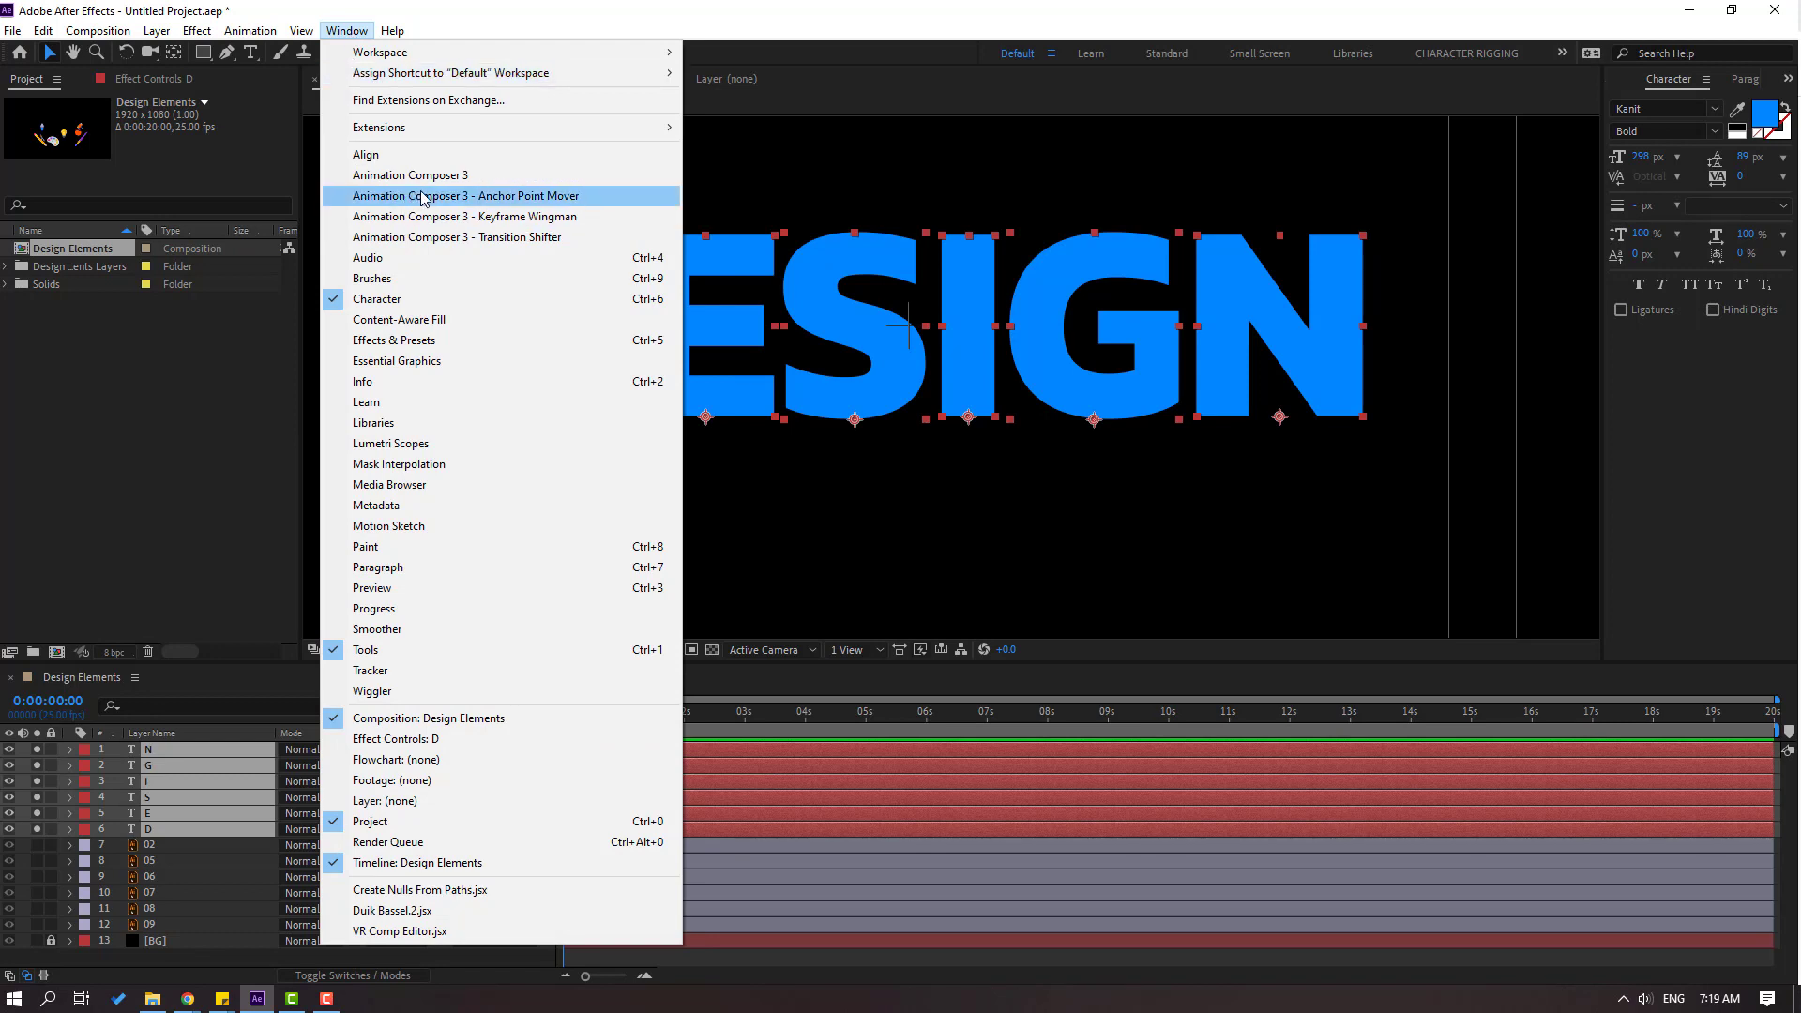
left_click(771, 7)
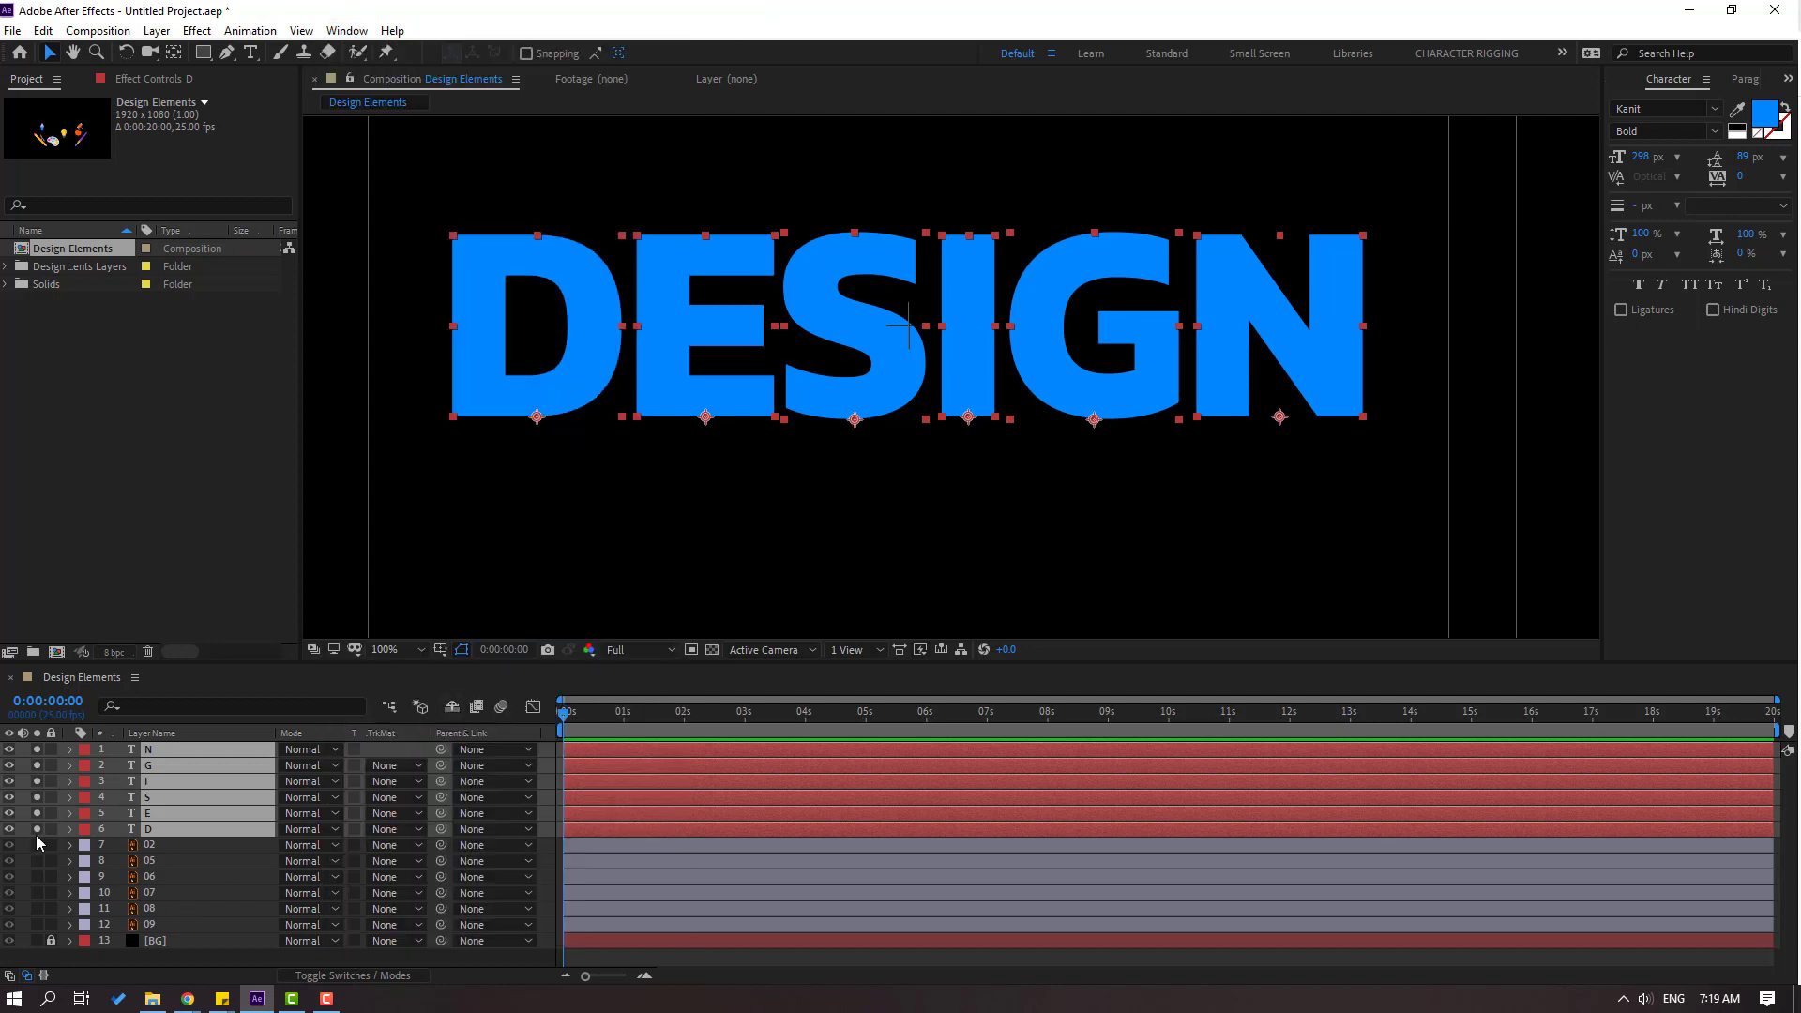
- Turn off solo for the six letter layers and hide them so only the icons and background show
left_click_drag(37, 831, 33, 730)
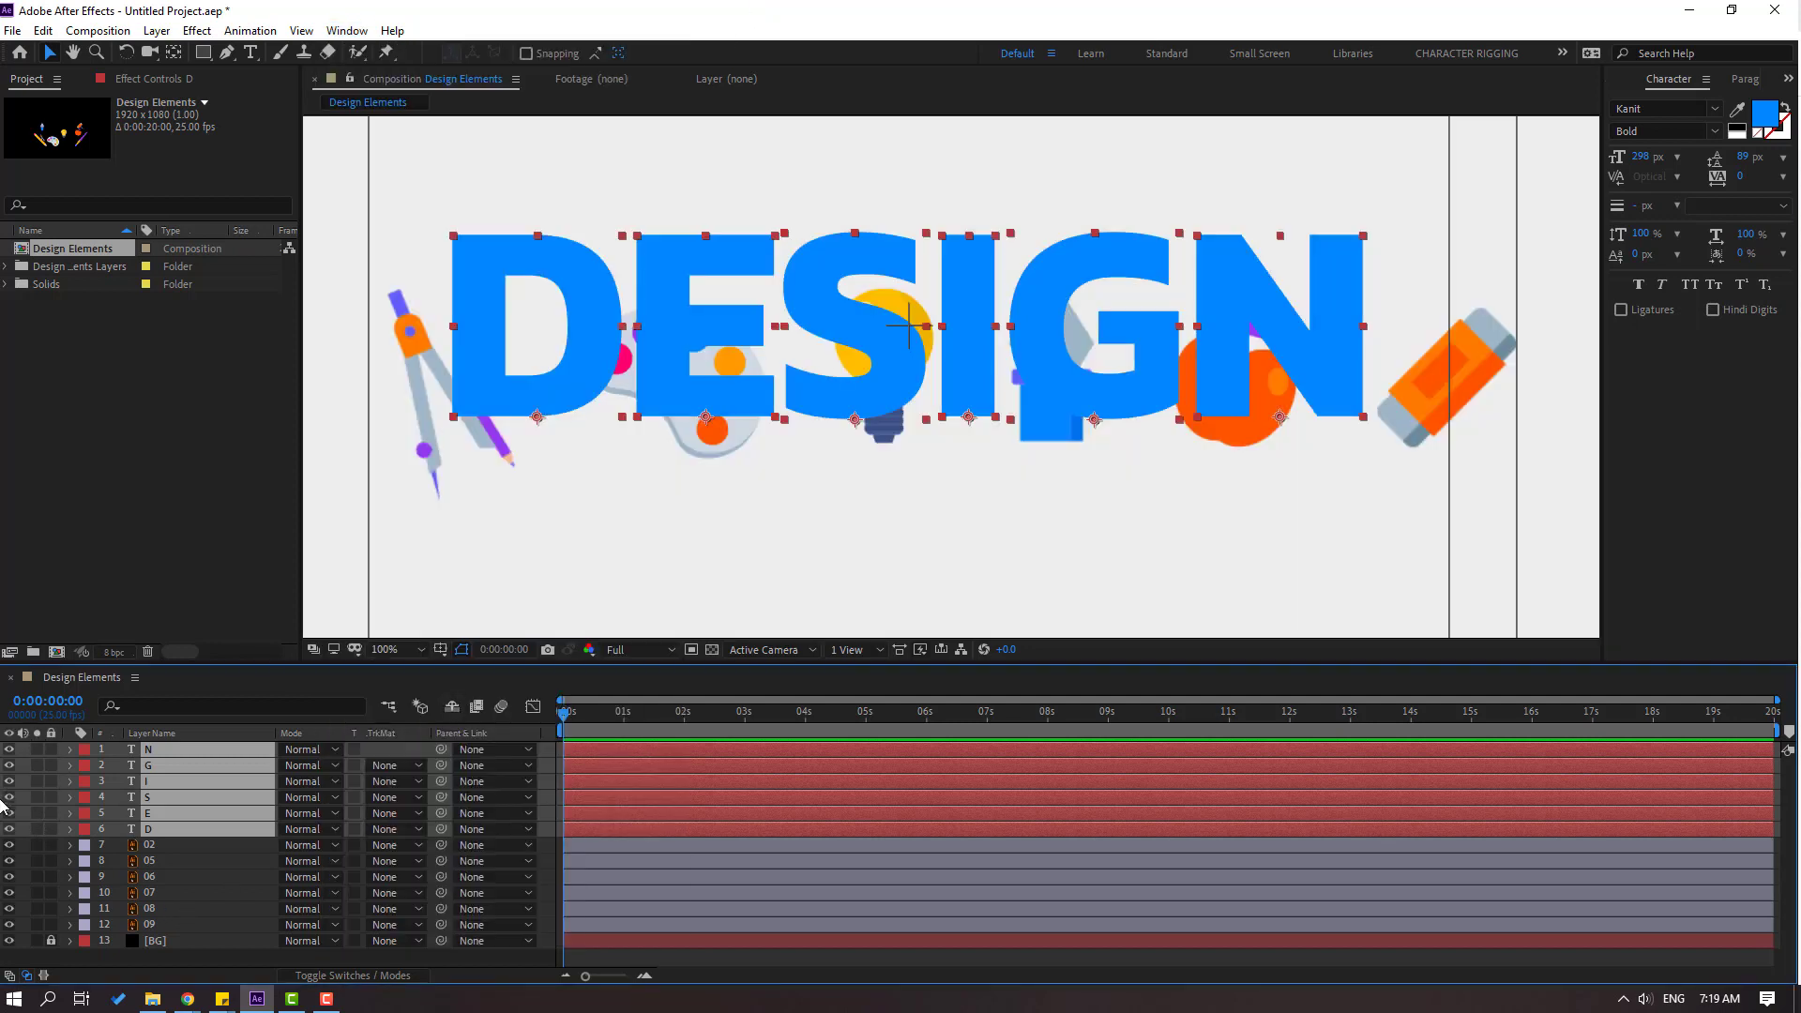
left_click_drag(9, 830, 10, 749)
- Add a Position keyframe to the compass icon's layer 07 at 0:00:00:05
scroll(963, 403, "down", 2)
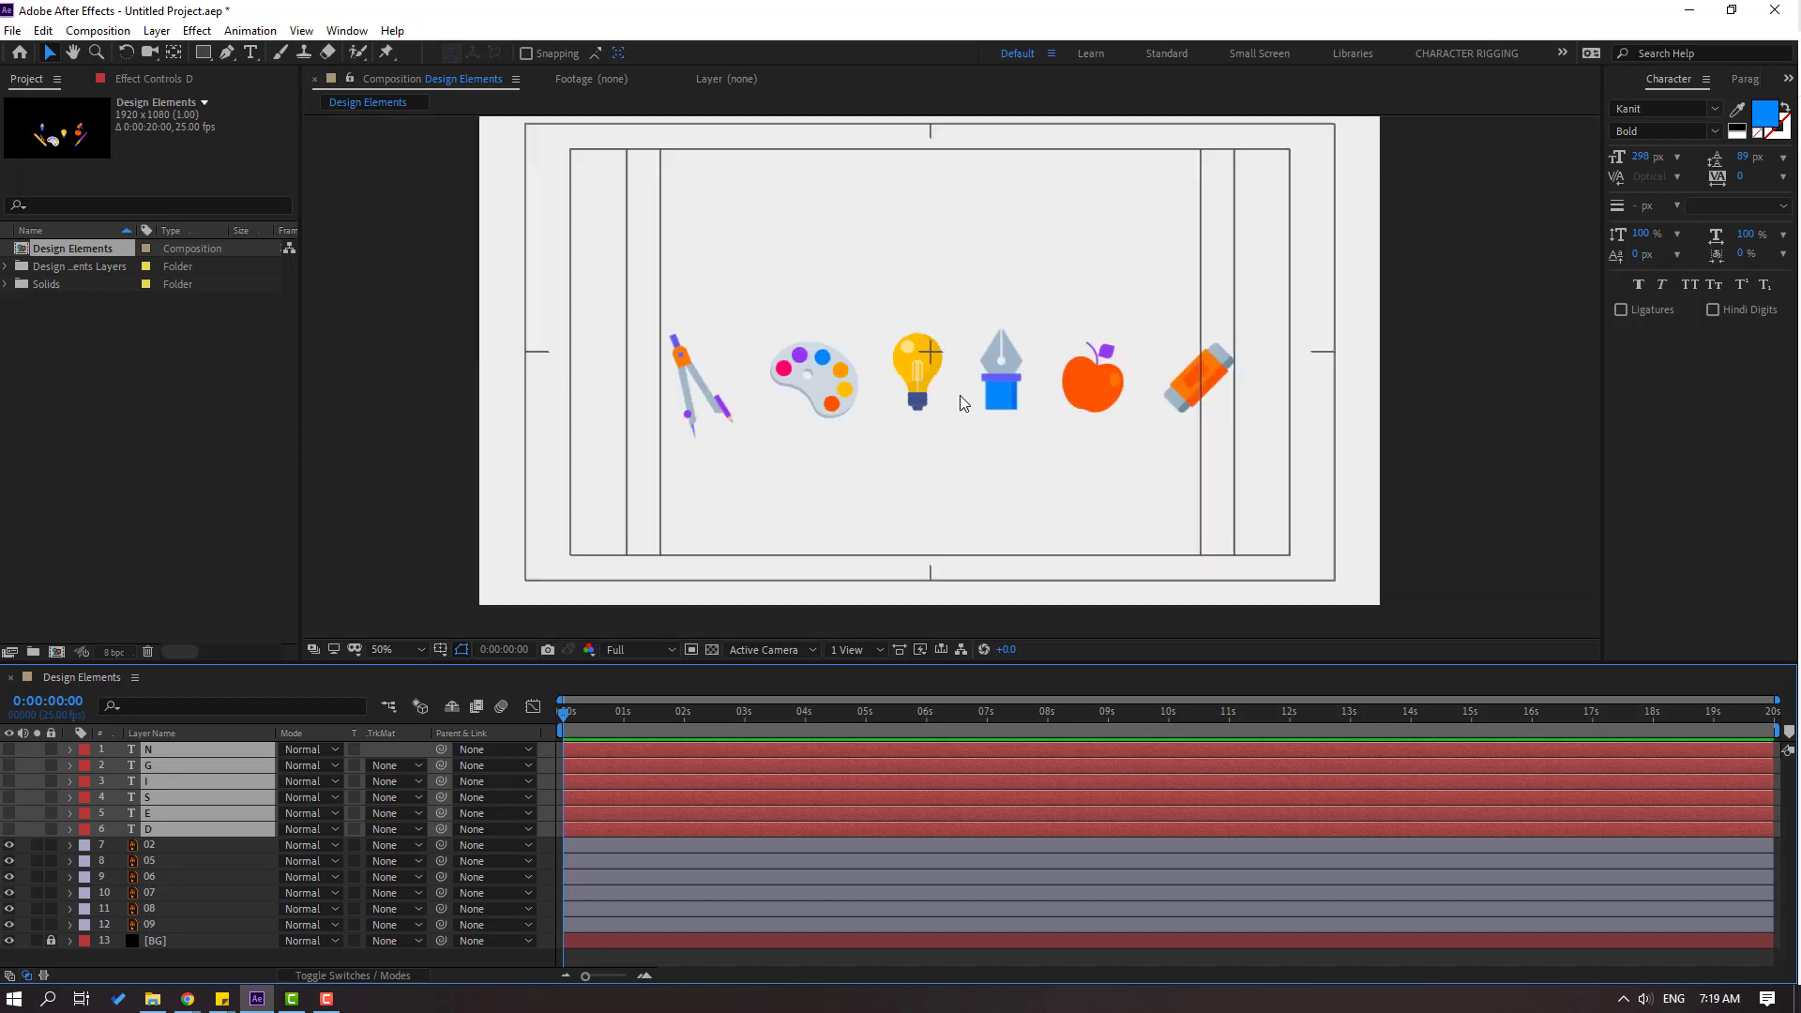
left_click(694, 410)
key("p")
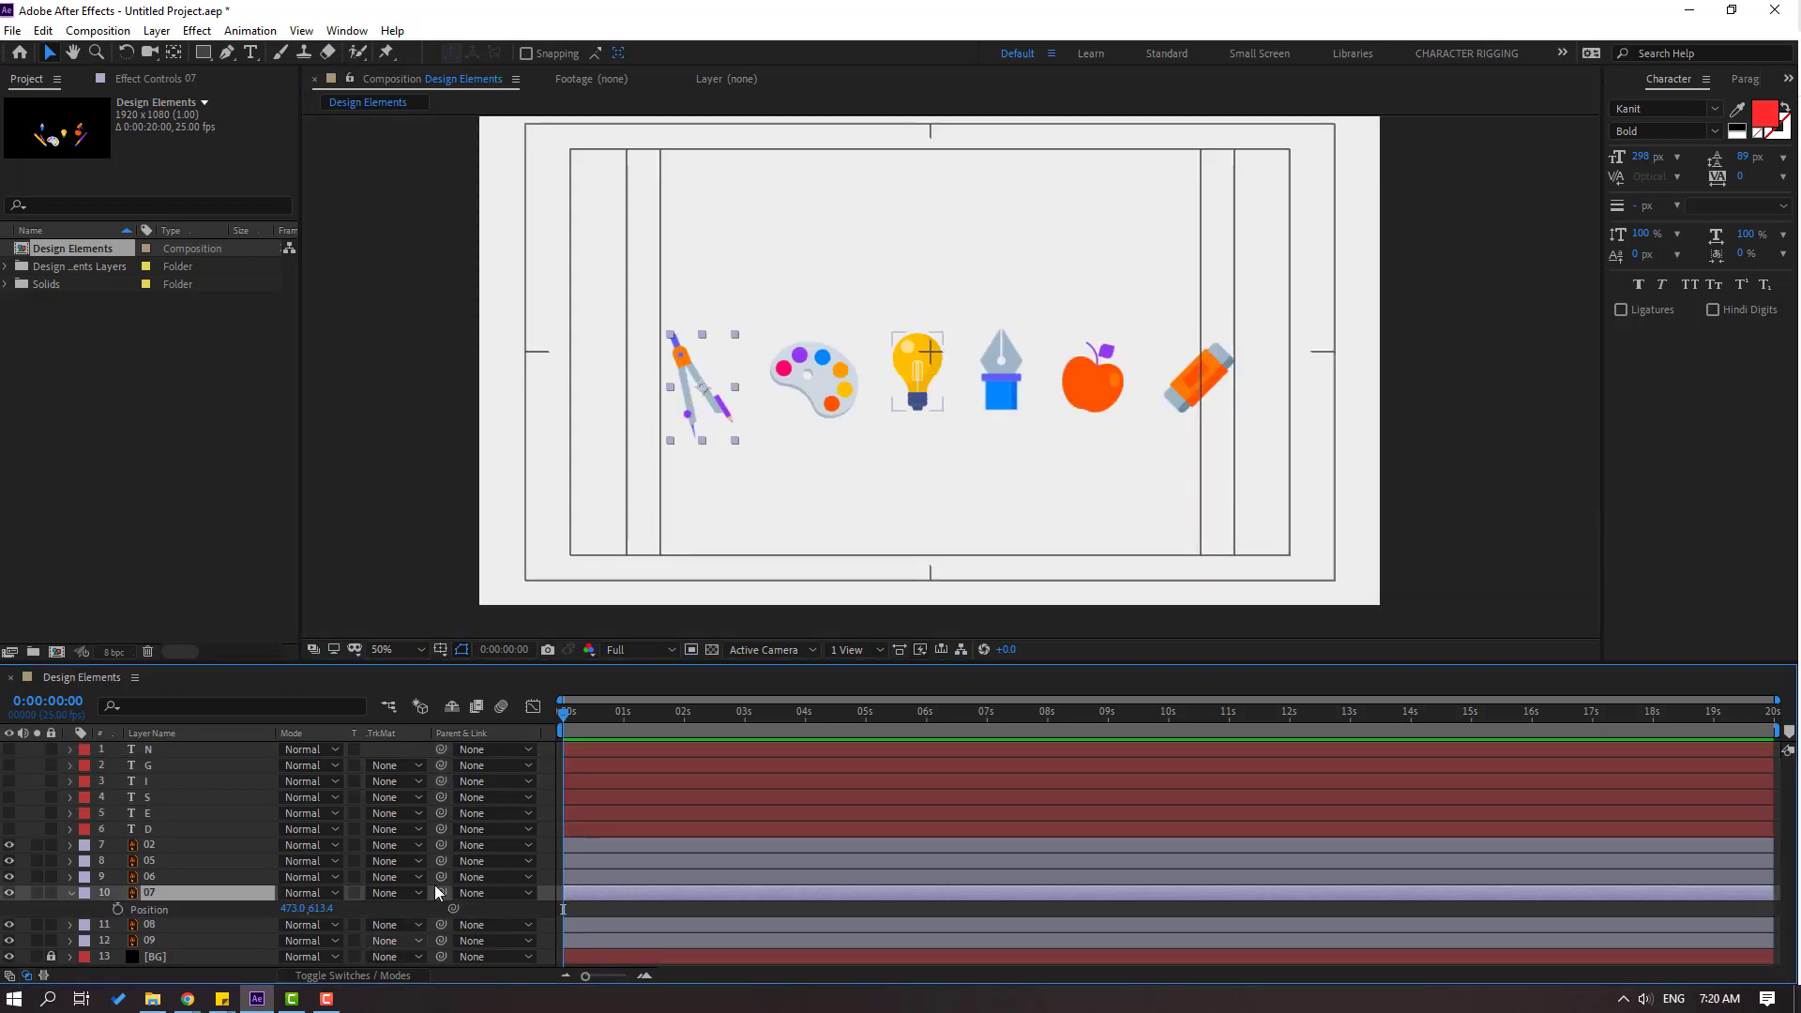
left_click_drag(564, 713, 577, 714)
left_click(117, 909)
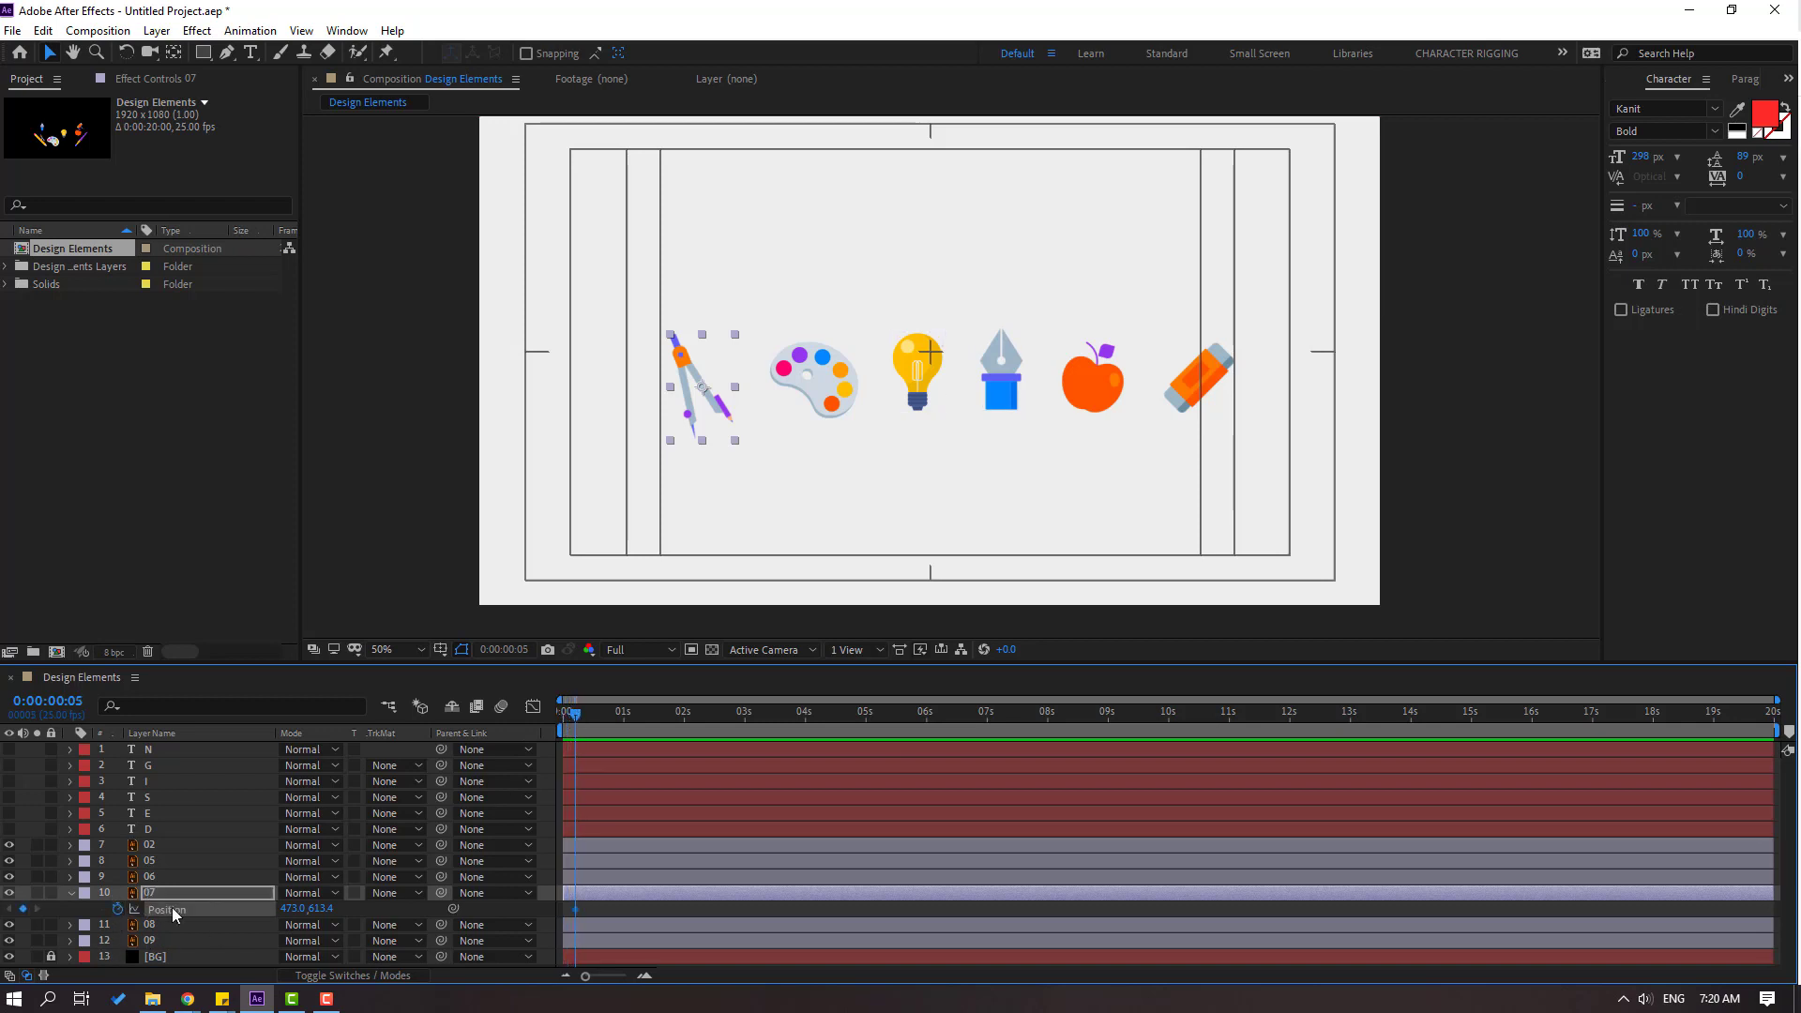
- Go 10 frames forward to 0:00:00:15 and raise the compass icon straight up near the top edge of the composition by reducing its Y position
left_click(503, 650)
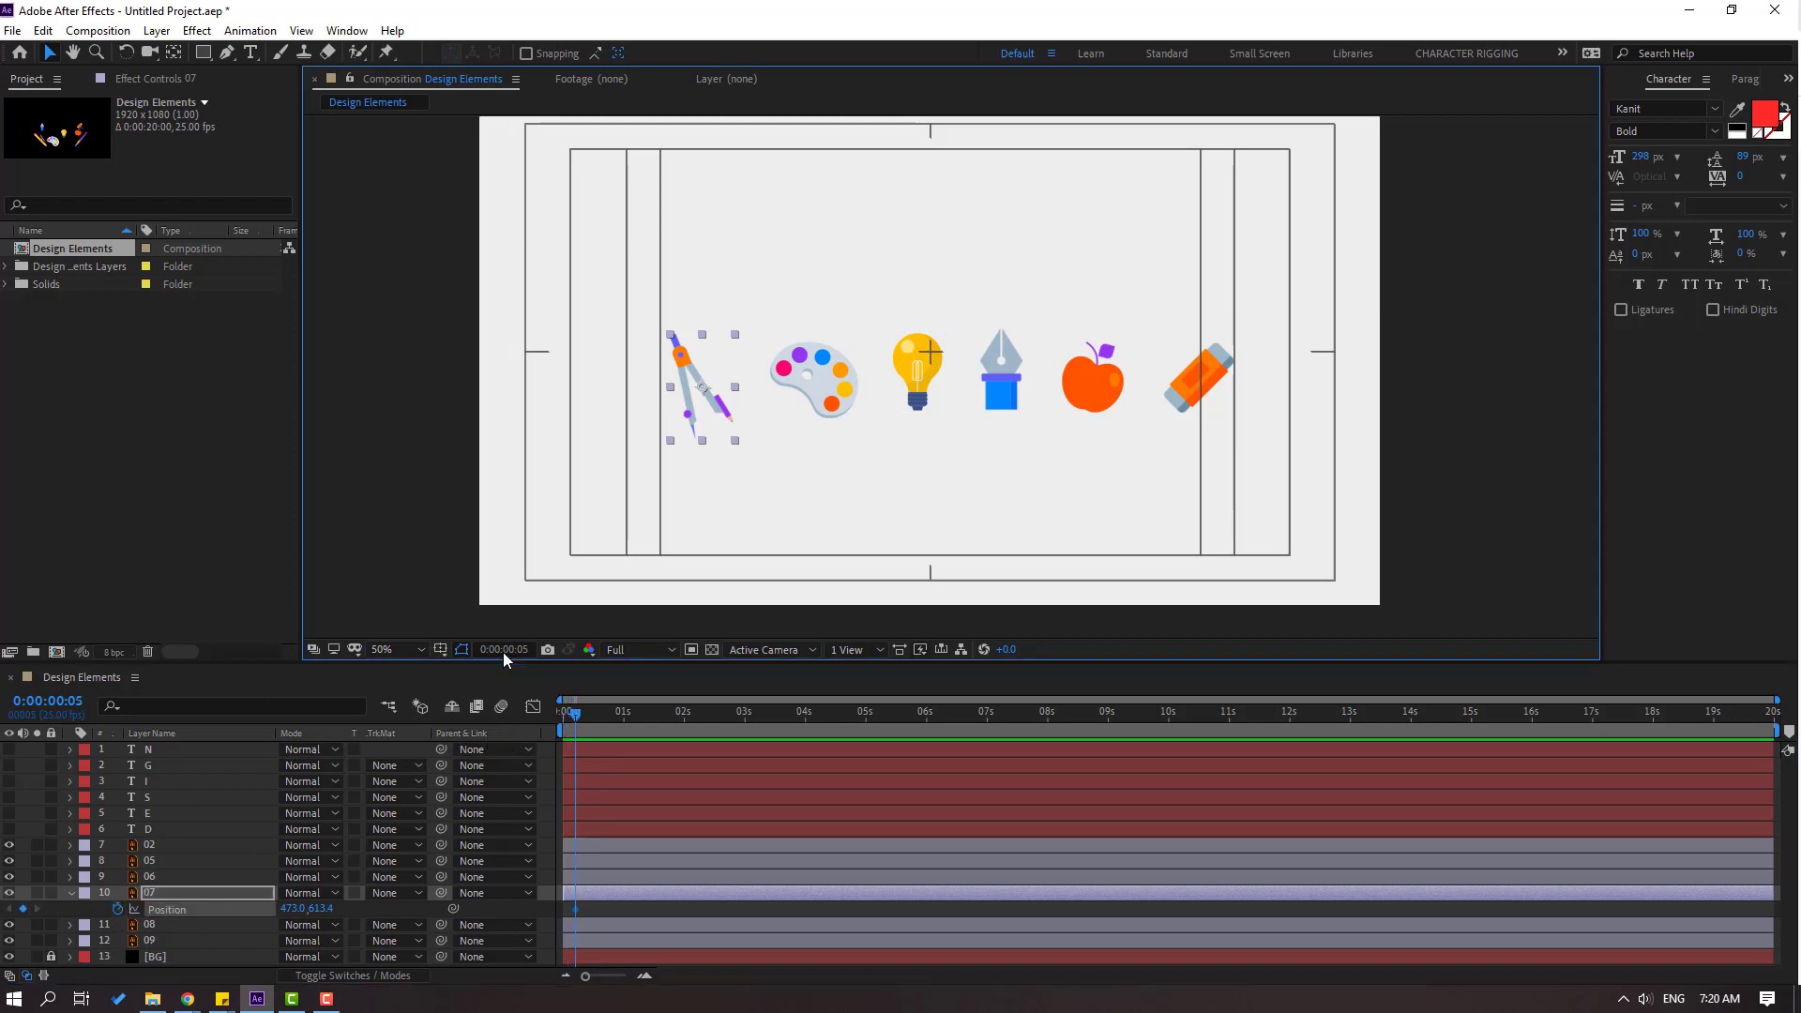
type("+10")
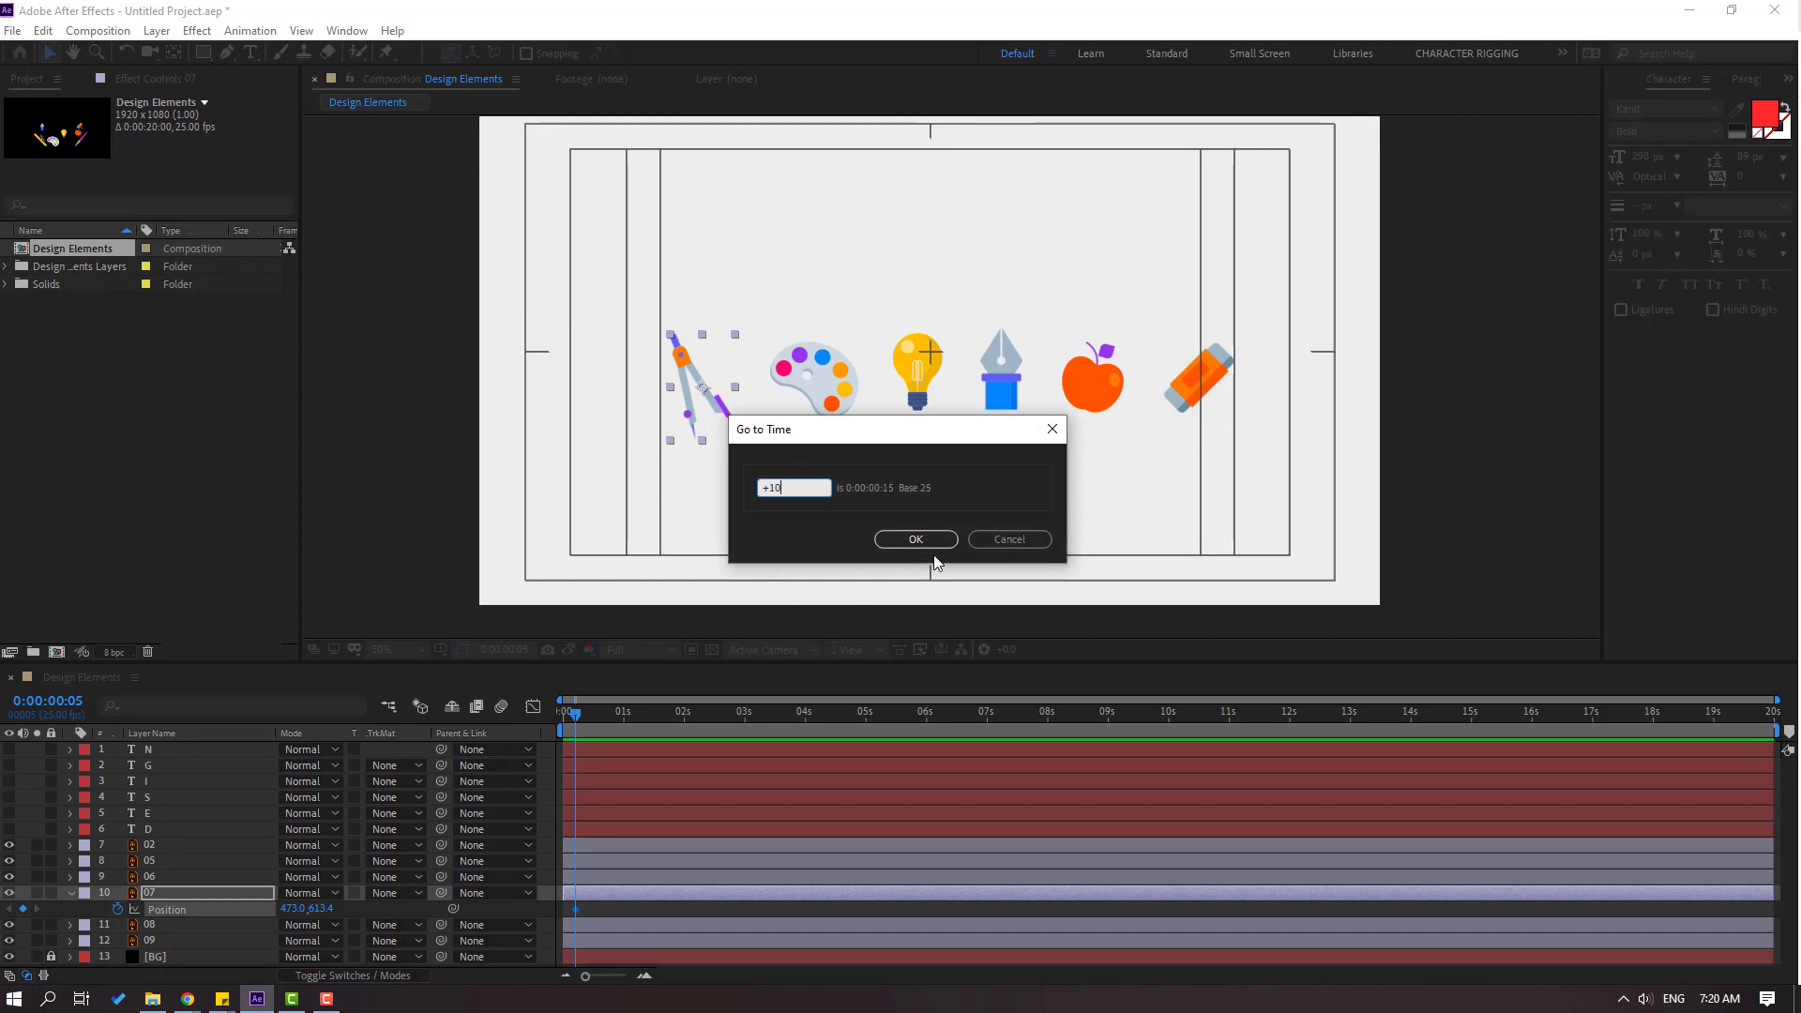
left_click(921, 543)
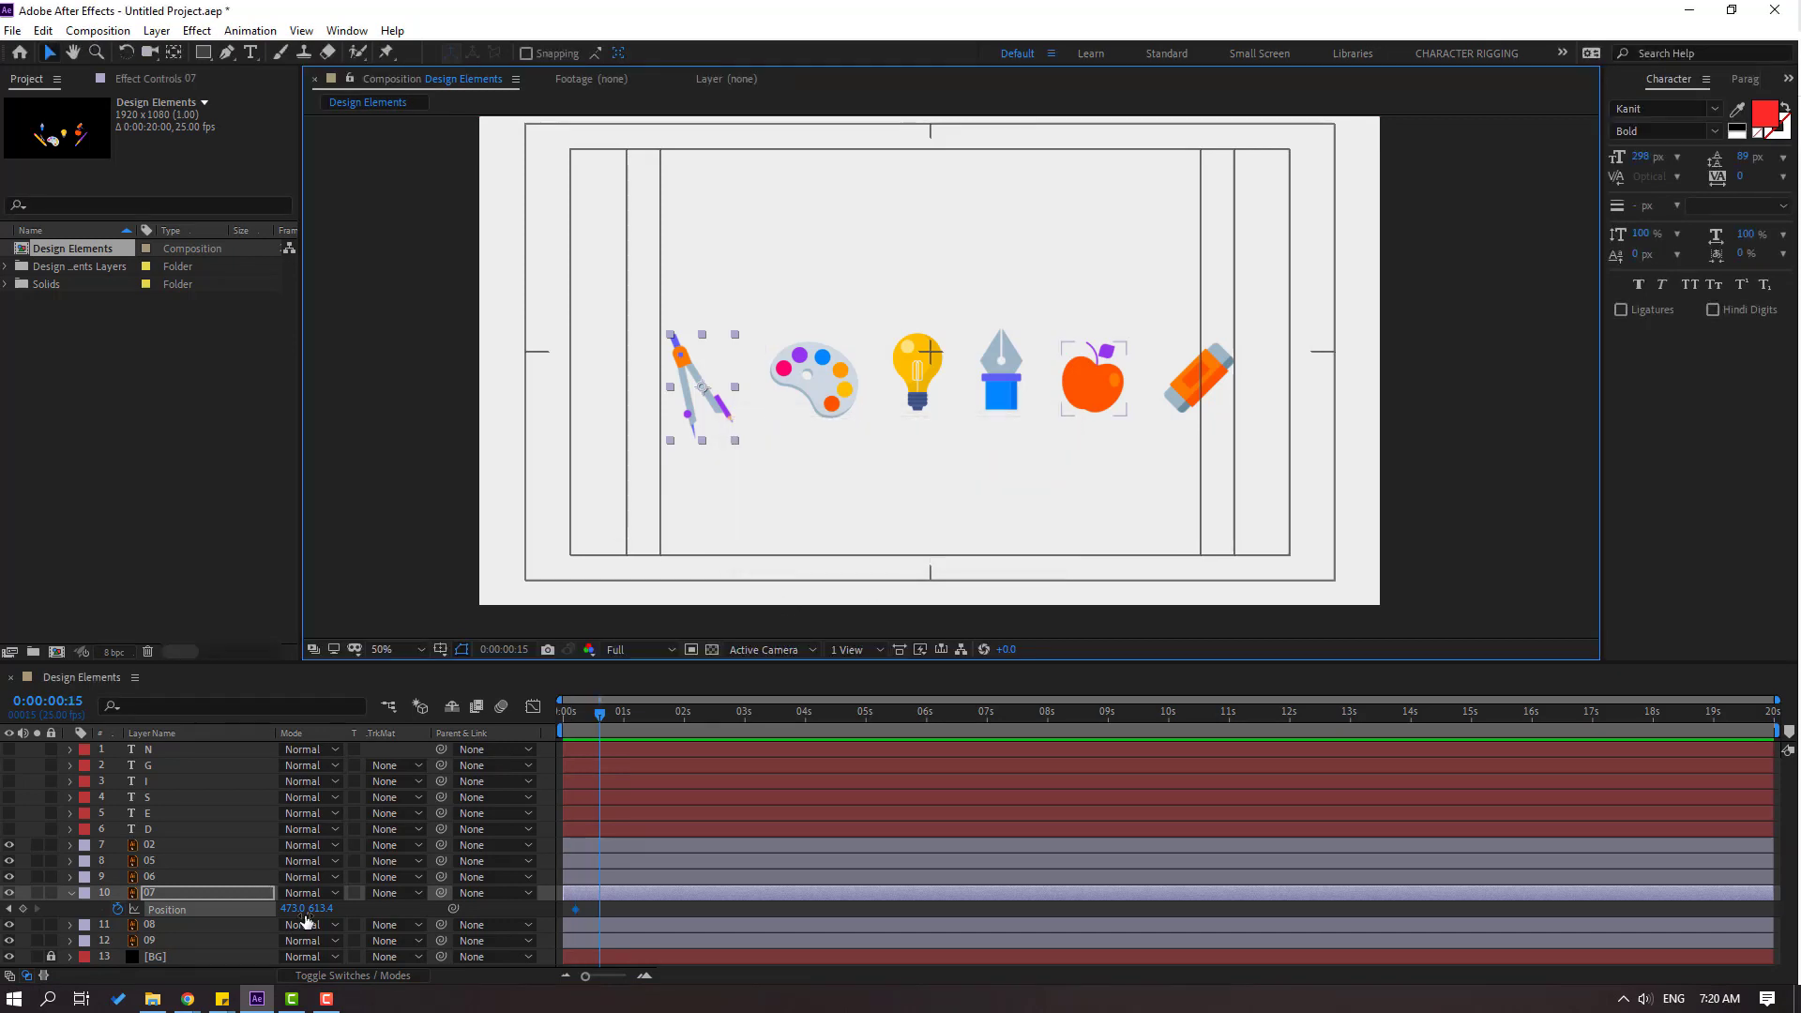
left_click_drag(310, 908, 188, 909)
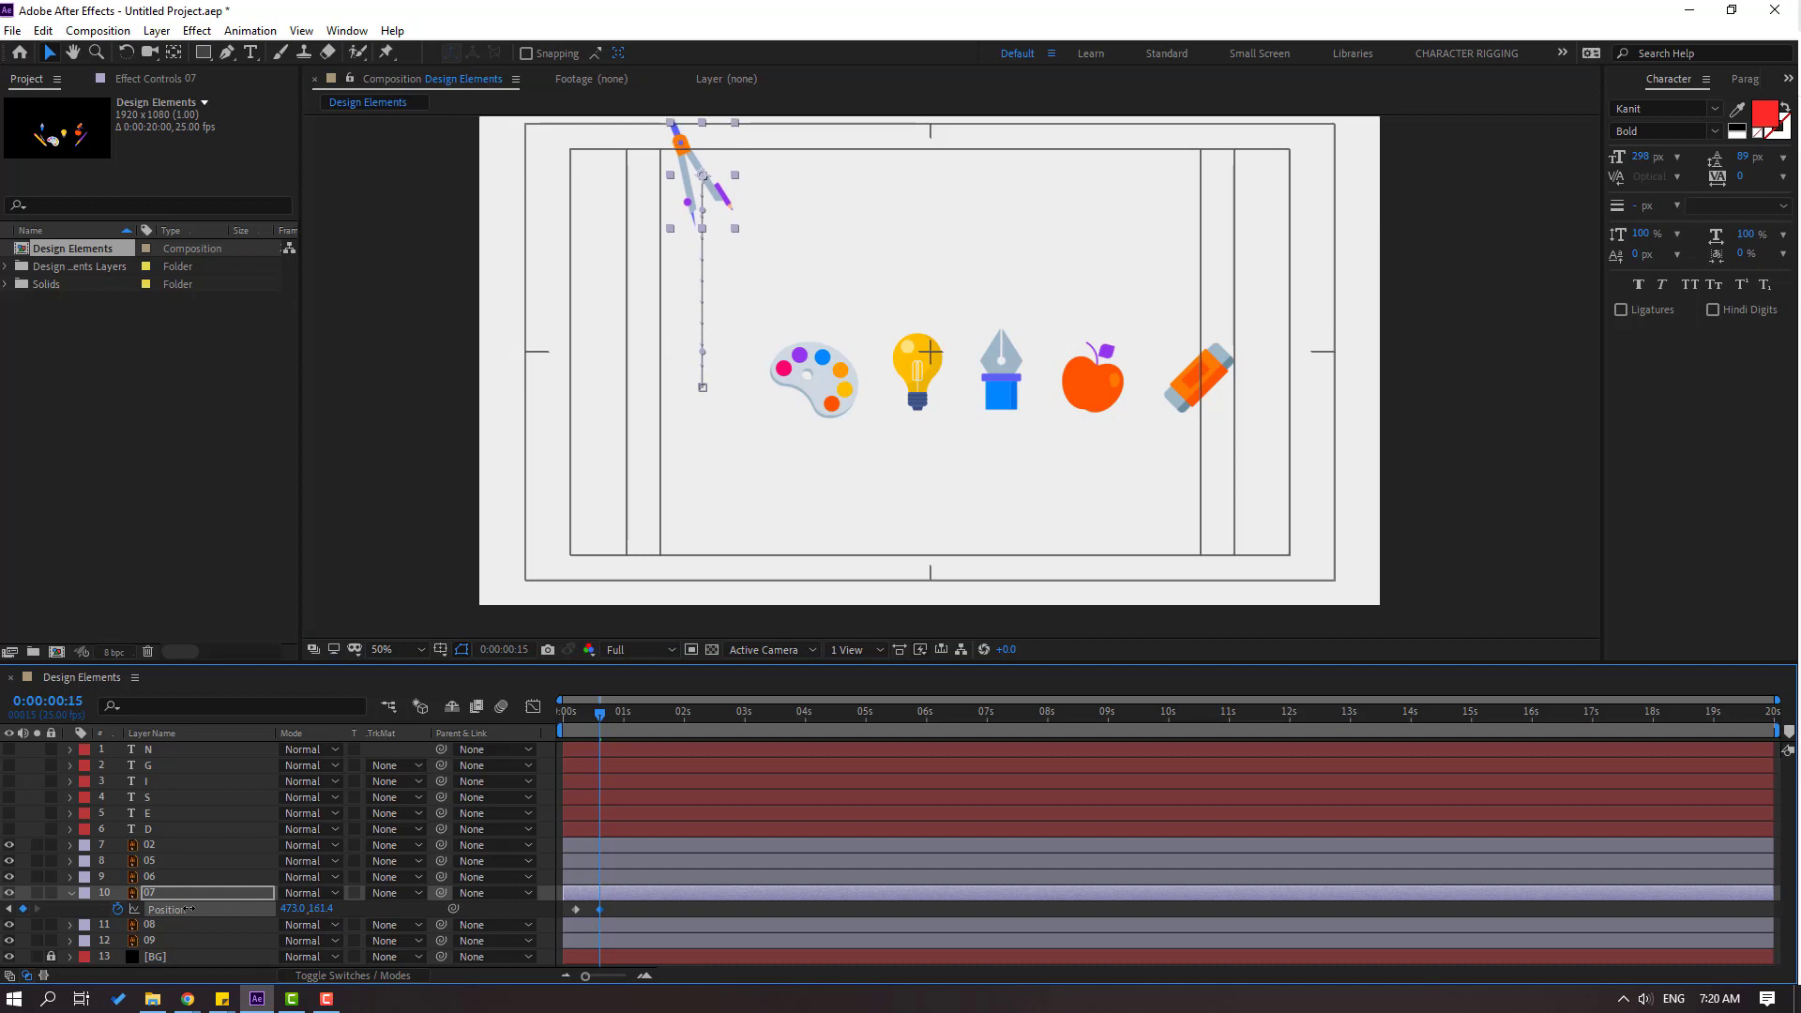
- Copy the compass icon's first Position keyframe and paste it at 0:00:01:00
key("shift+Page_Down")
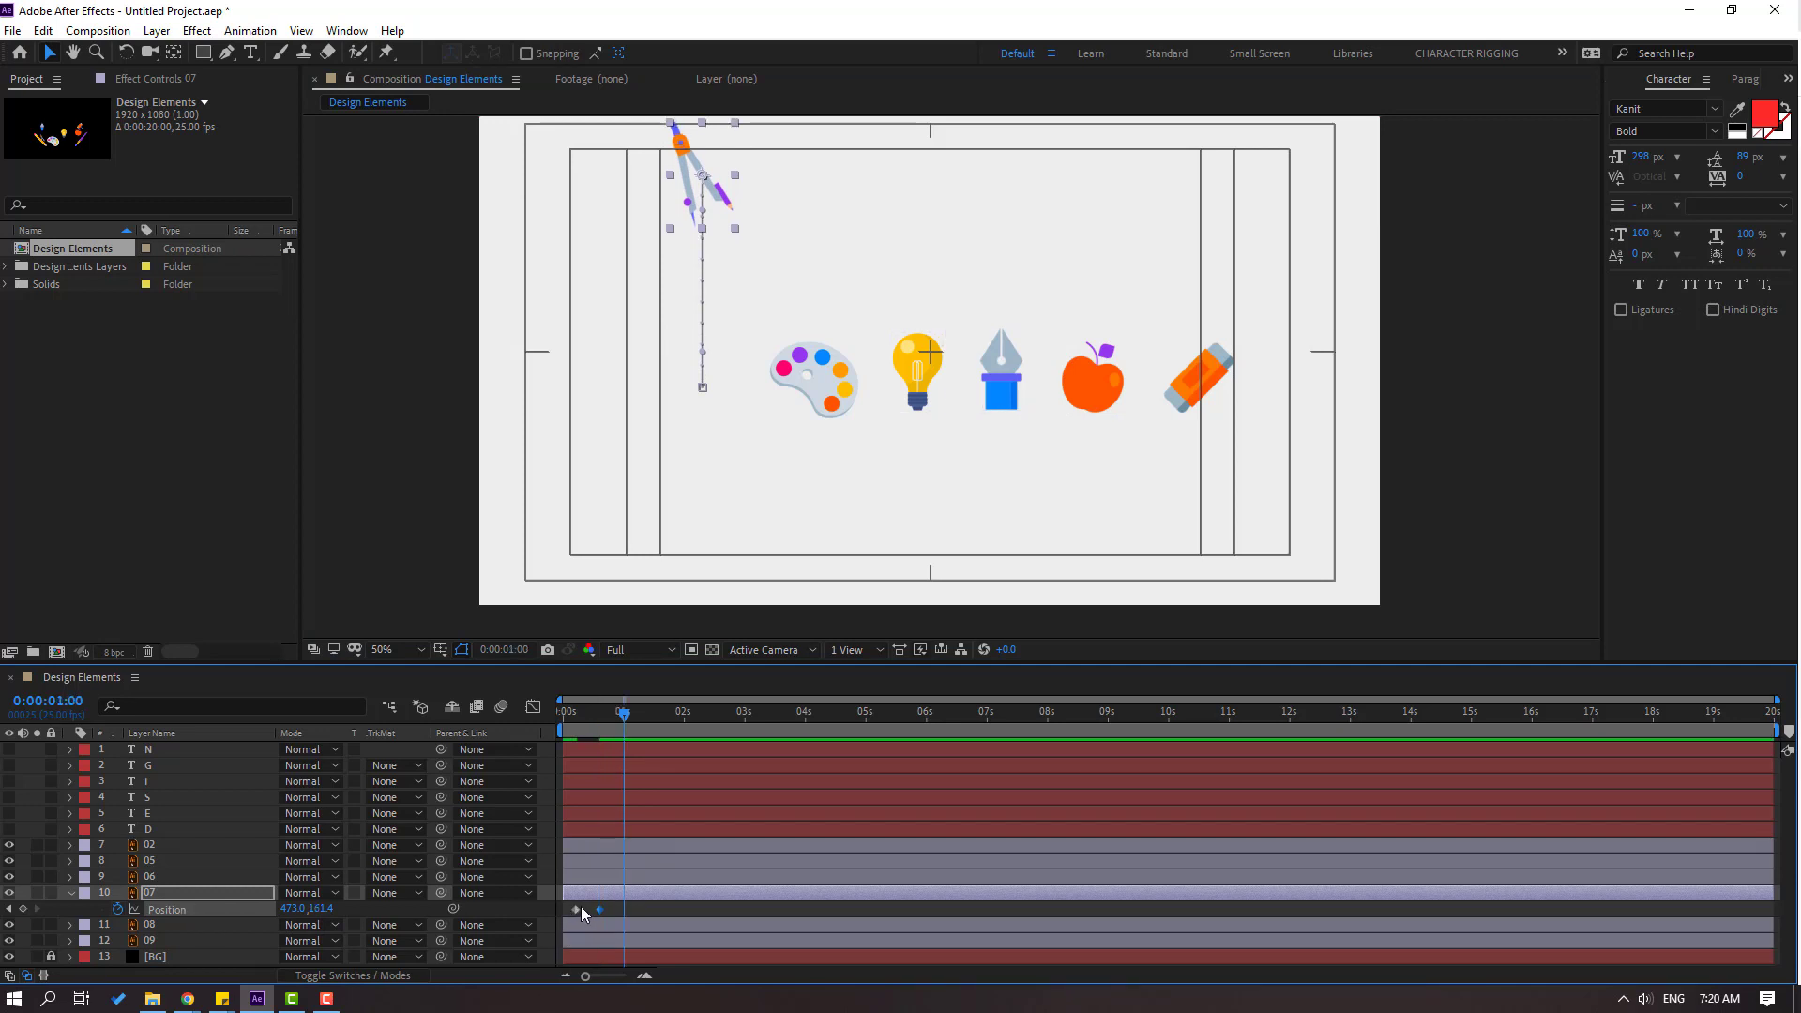
left_click_drag(582, 907, 562, 924)
key("ctrl+c")
key("ctrl+v")
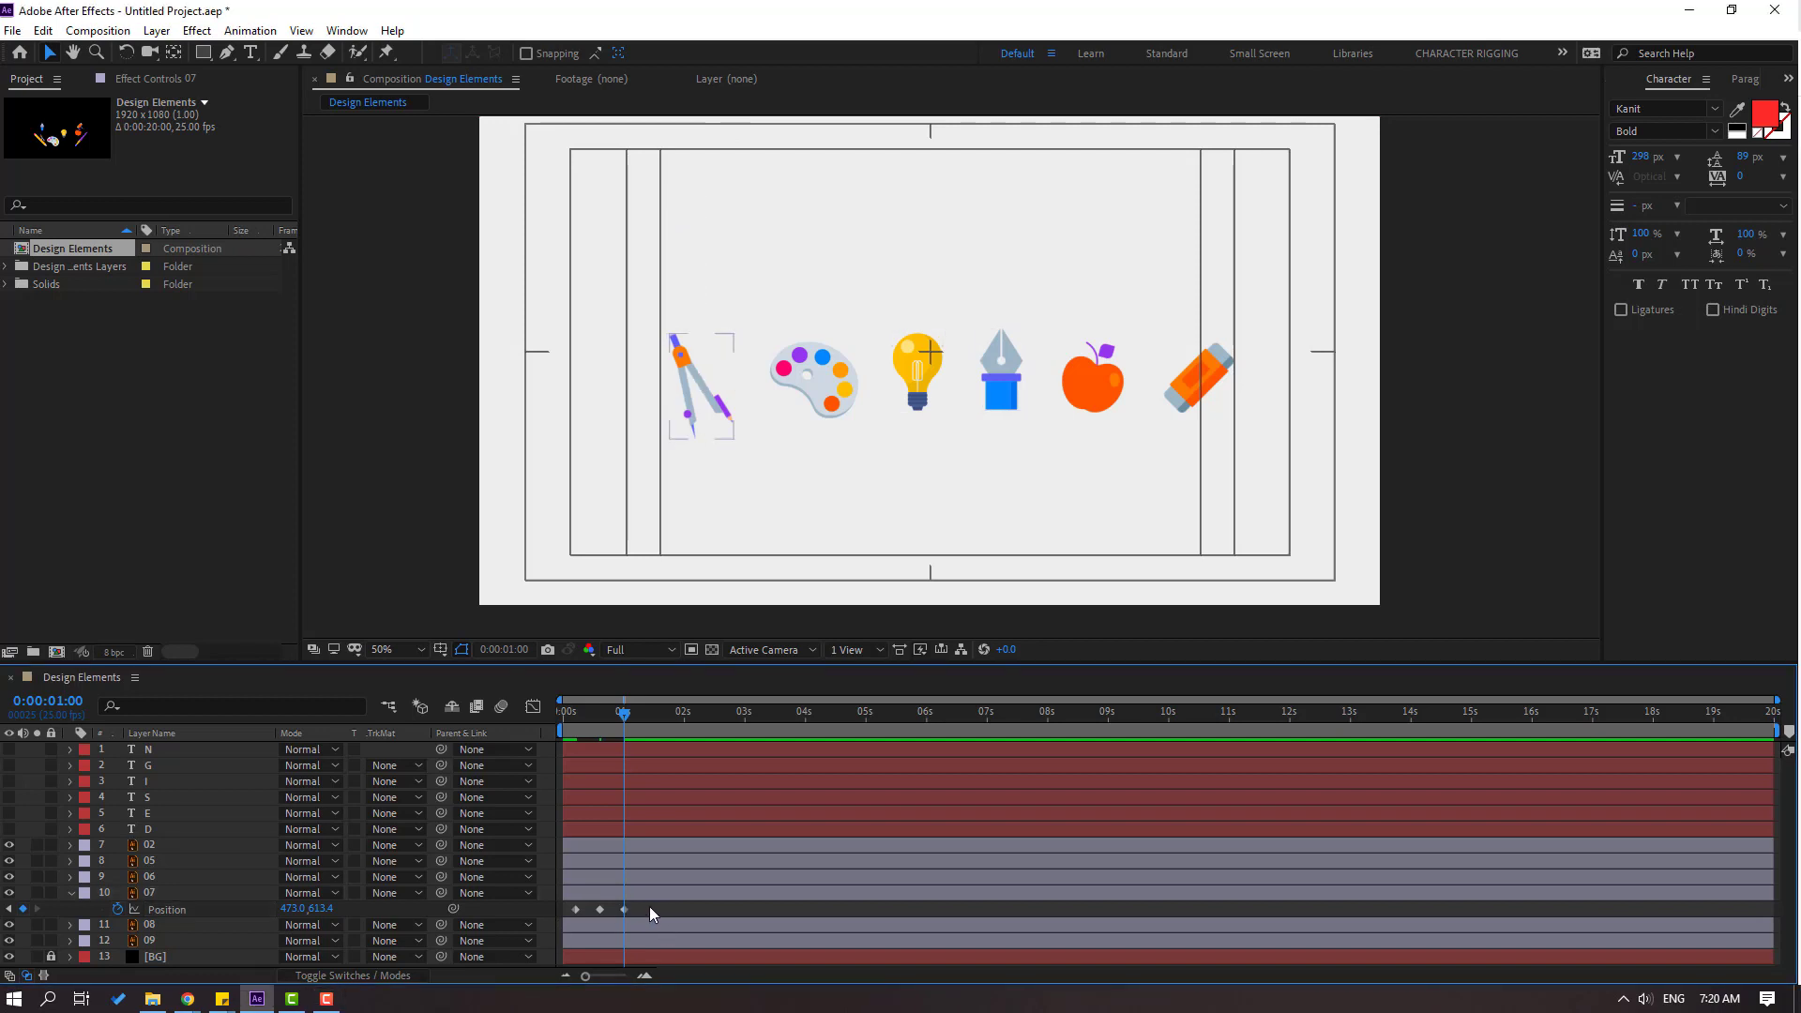
- Apply Easy Ease to the compass icon's three Position keyframes and display their curves in the Graph Editor
right_click(578, 910)
mouse_move(589, 898)
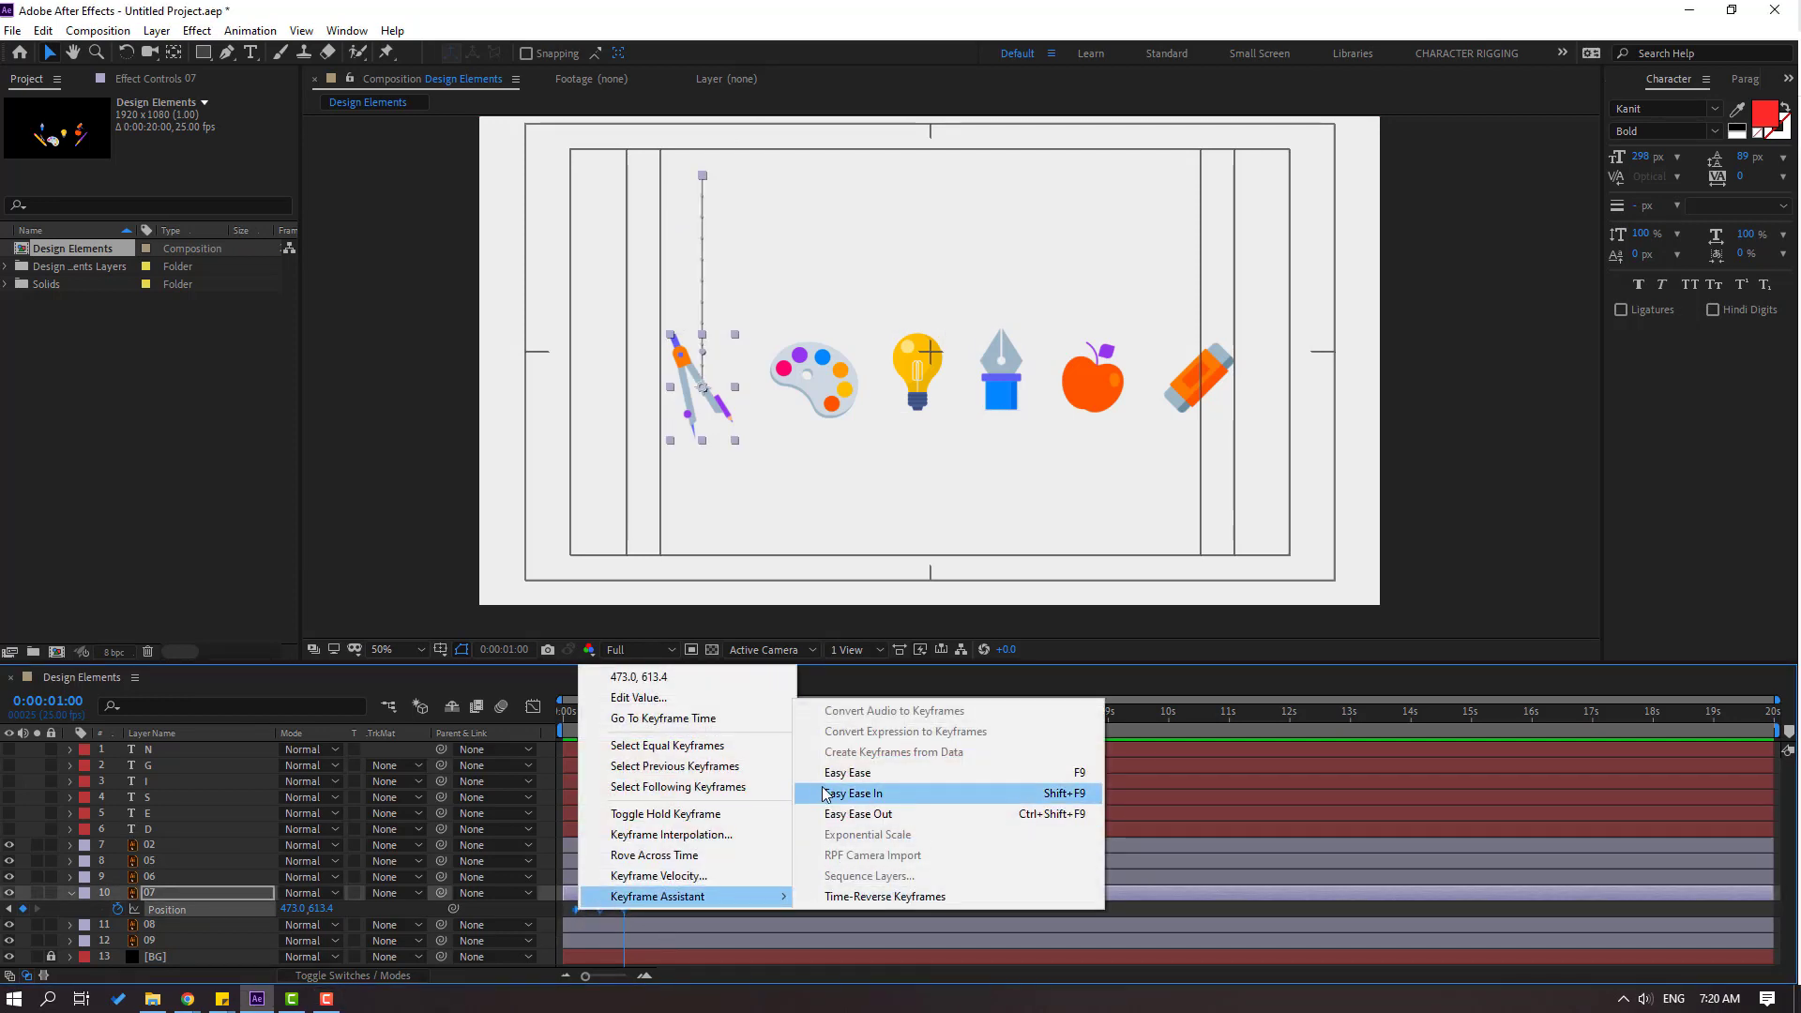
left_click(849, 773)
left_click(533, 706)
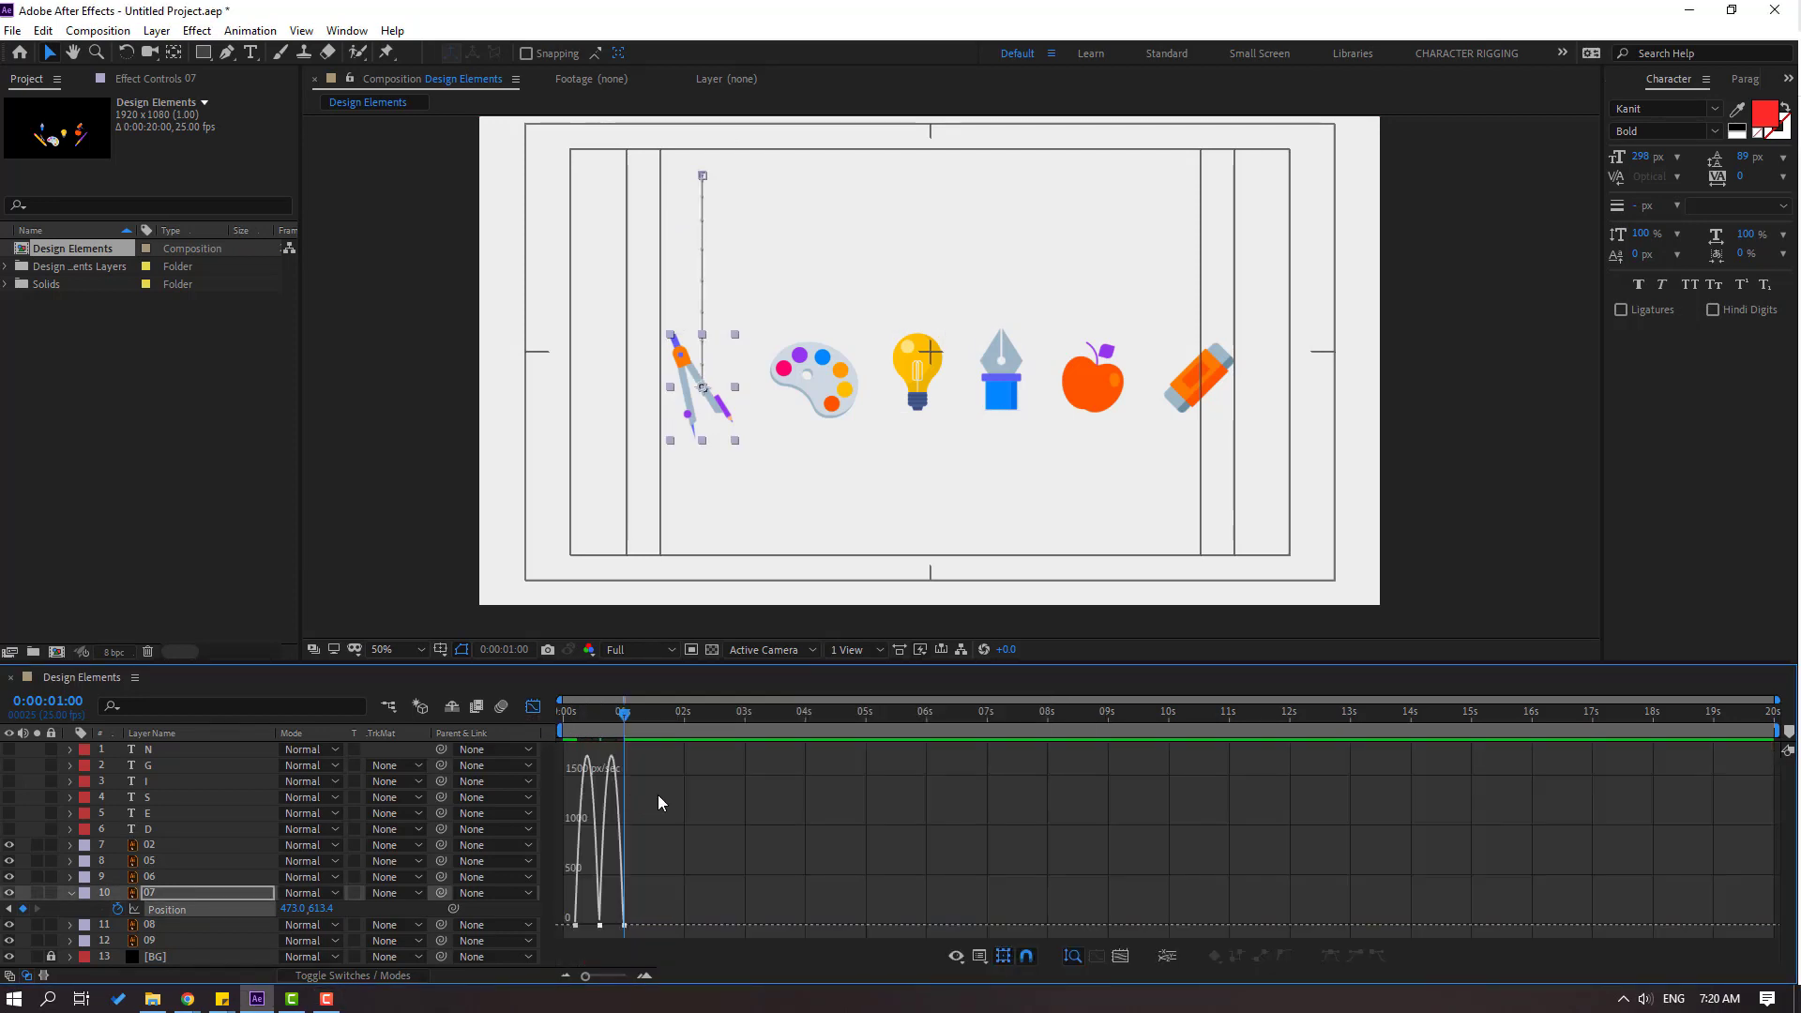
- Reshape the compass's Position speed graph into steep peaks at both ends with a slow middle, preview the jump, and close the Graph Editor
key("=")
key("=")
left_click_drag(629, 846, 945, 836)
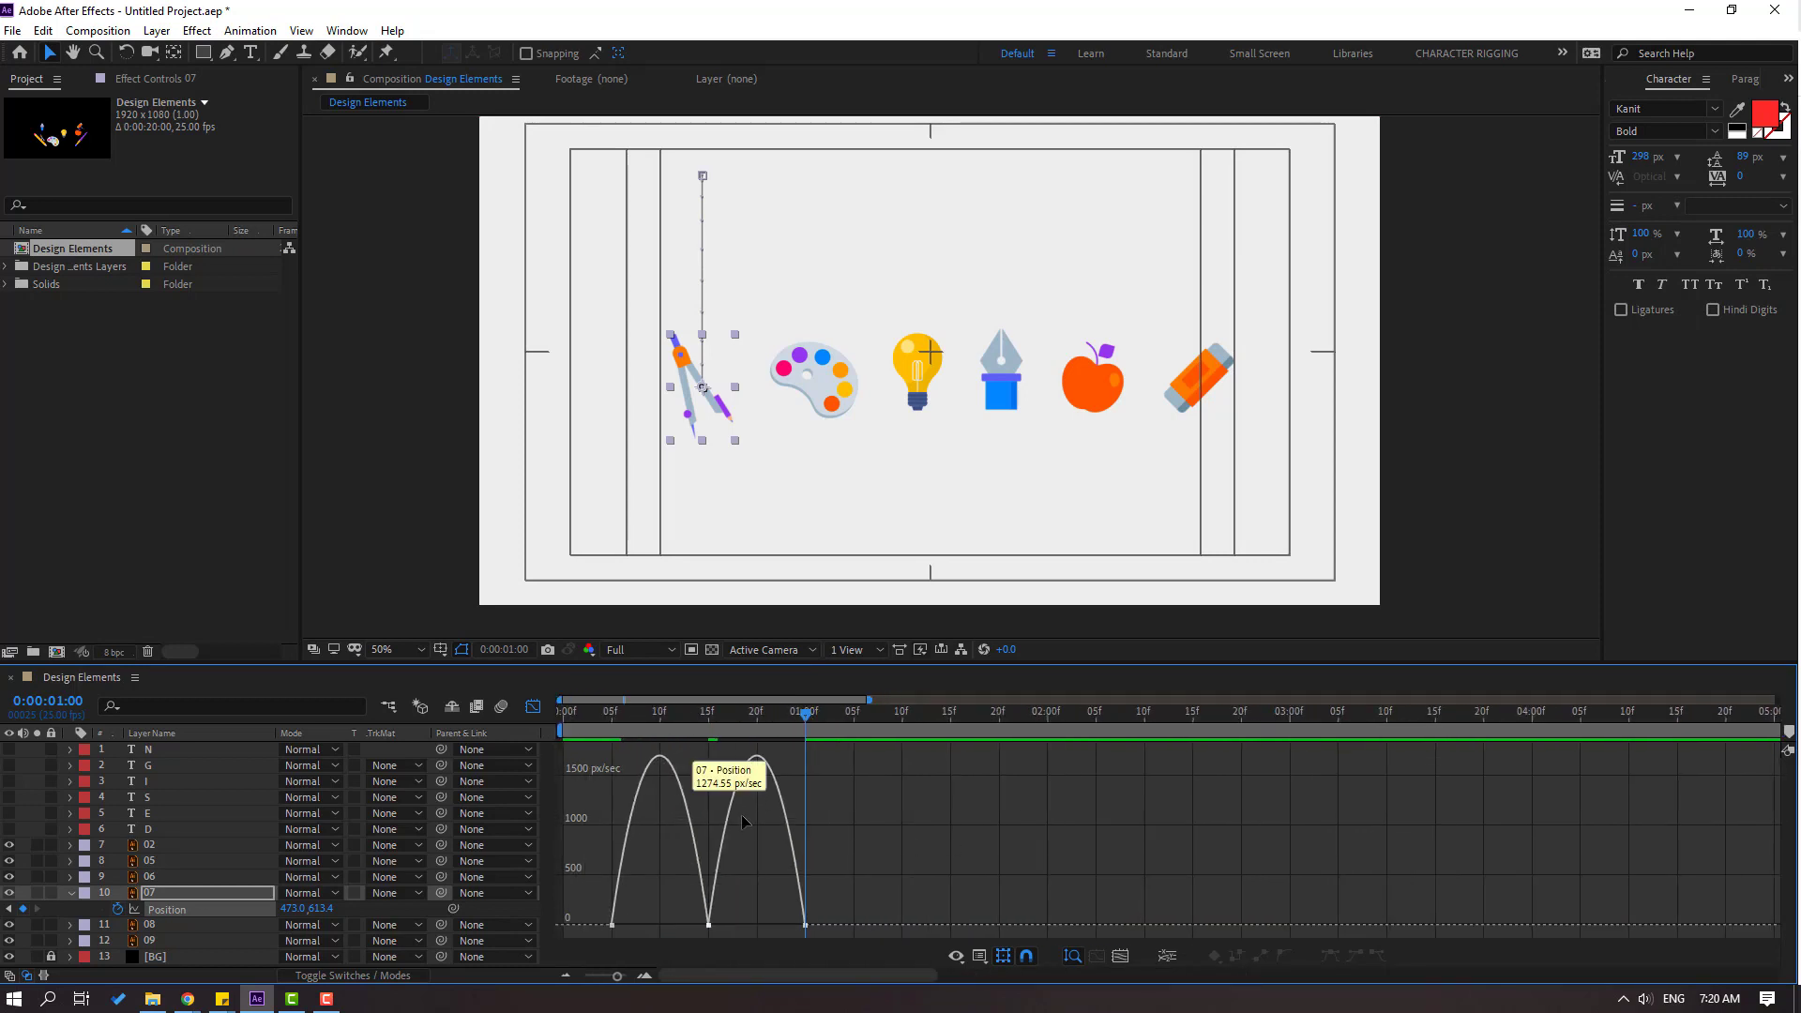
left_click_drag(798, 718, 757, 719)
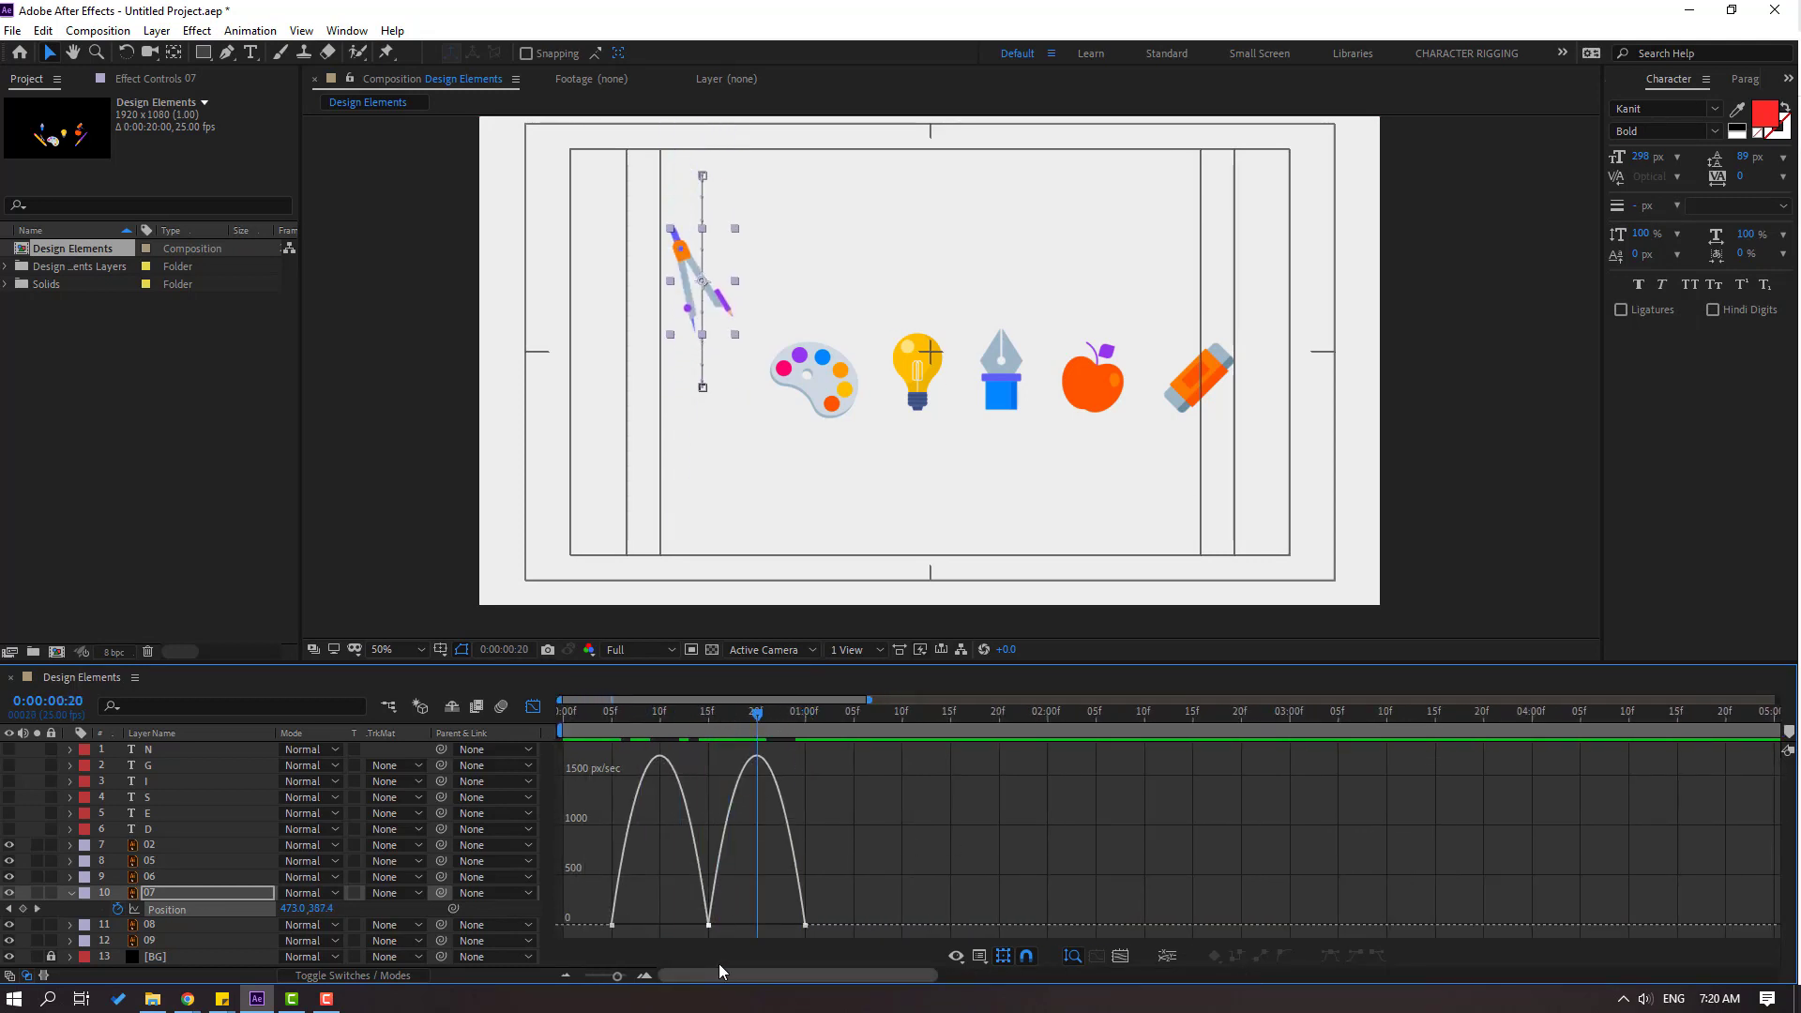
mouse_move(732, 909)
left_mouse_down()
mouse_move(693, 949)
mouse_move(656, 928)
mouse_move(765, 922)
left_mouse_up()
key("minus")
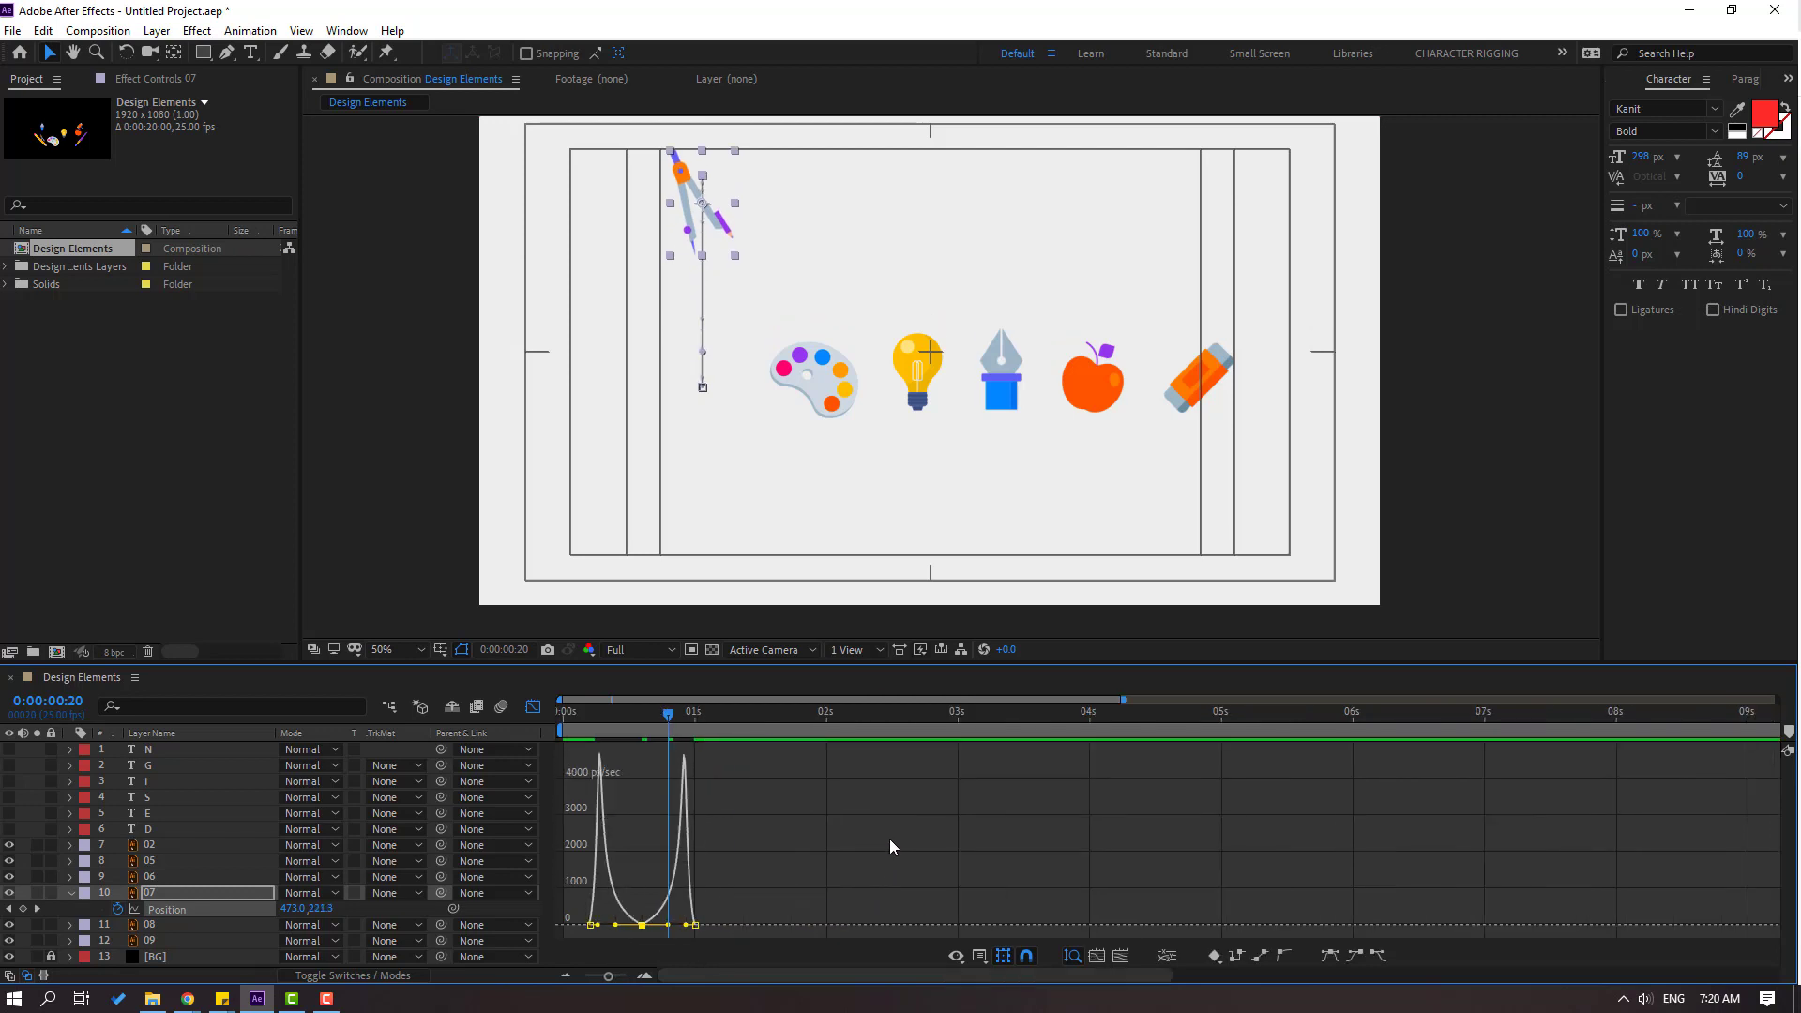
key("space")
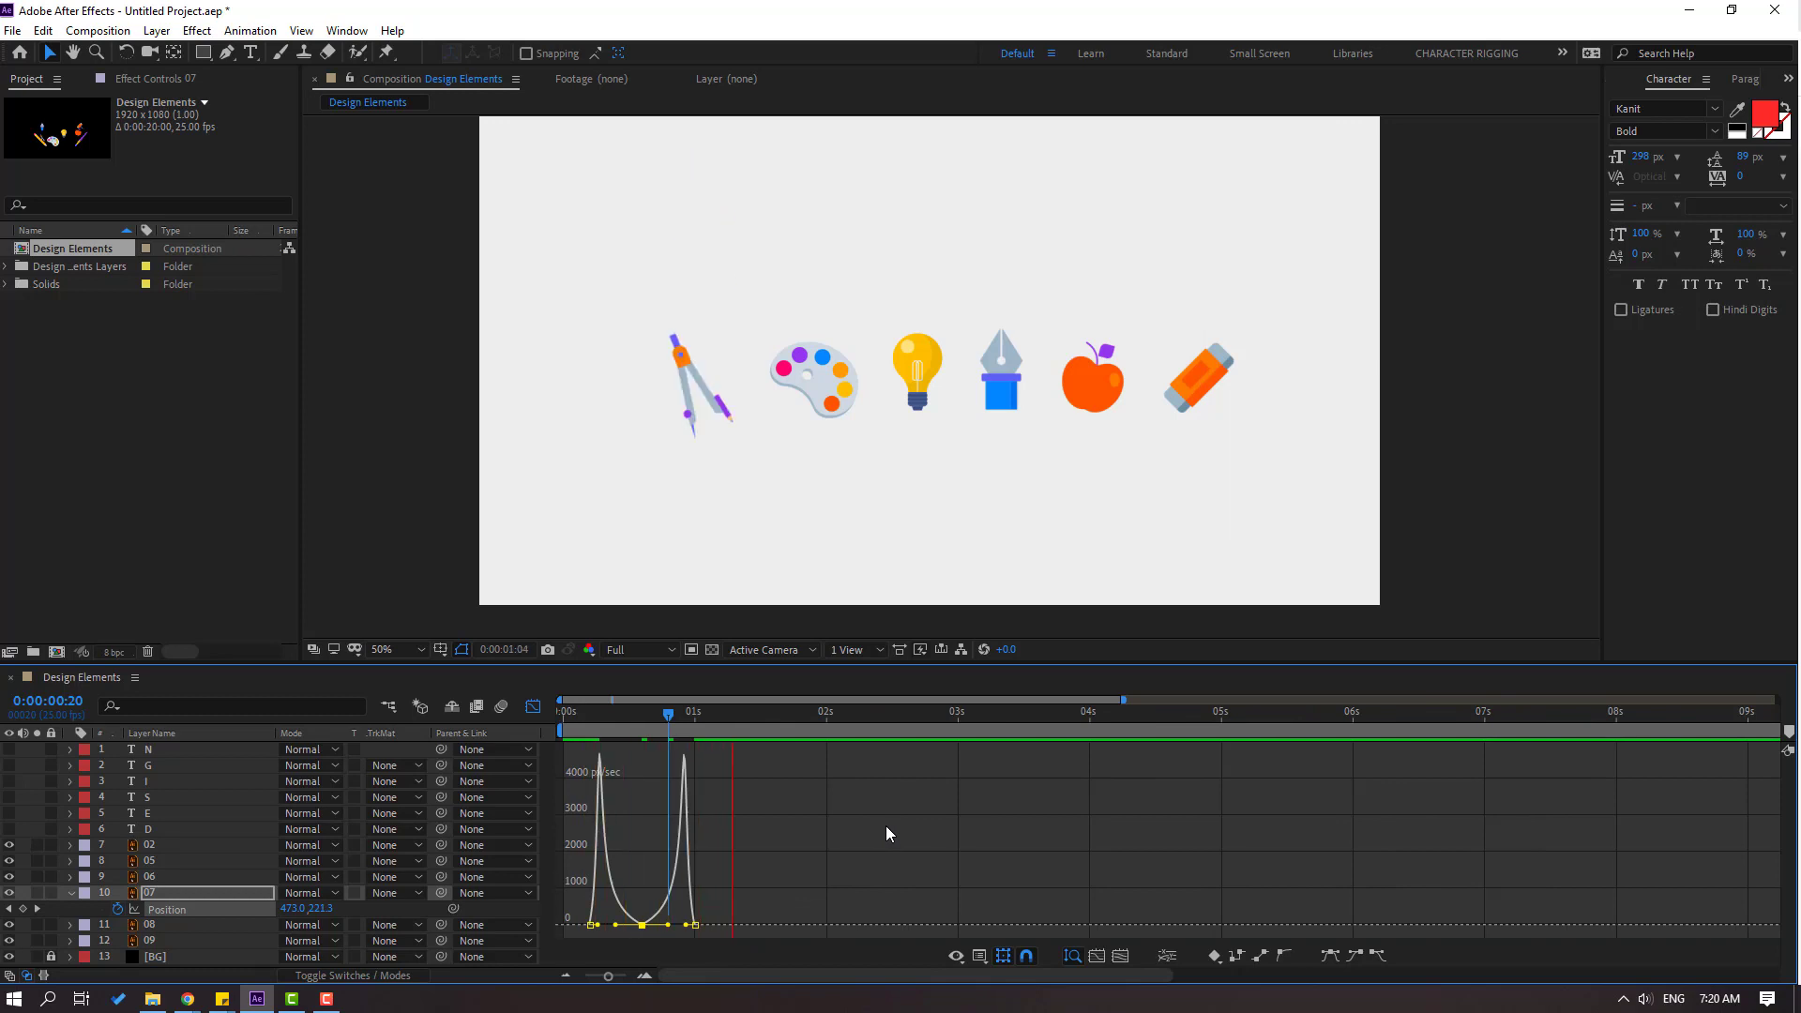
key("space")
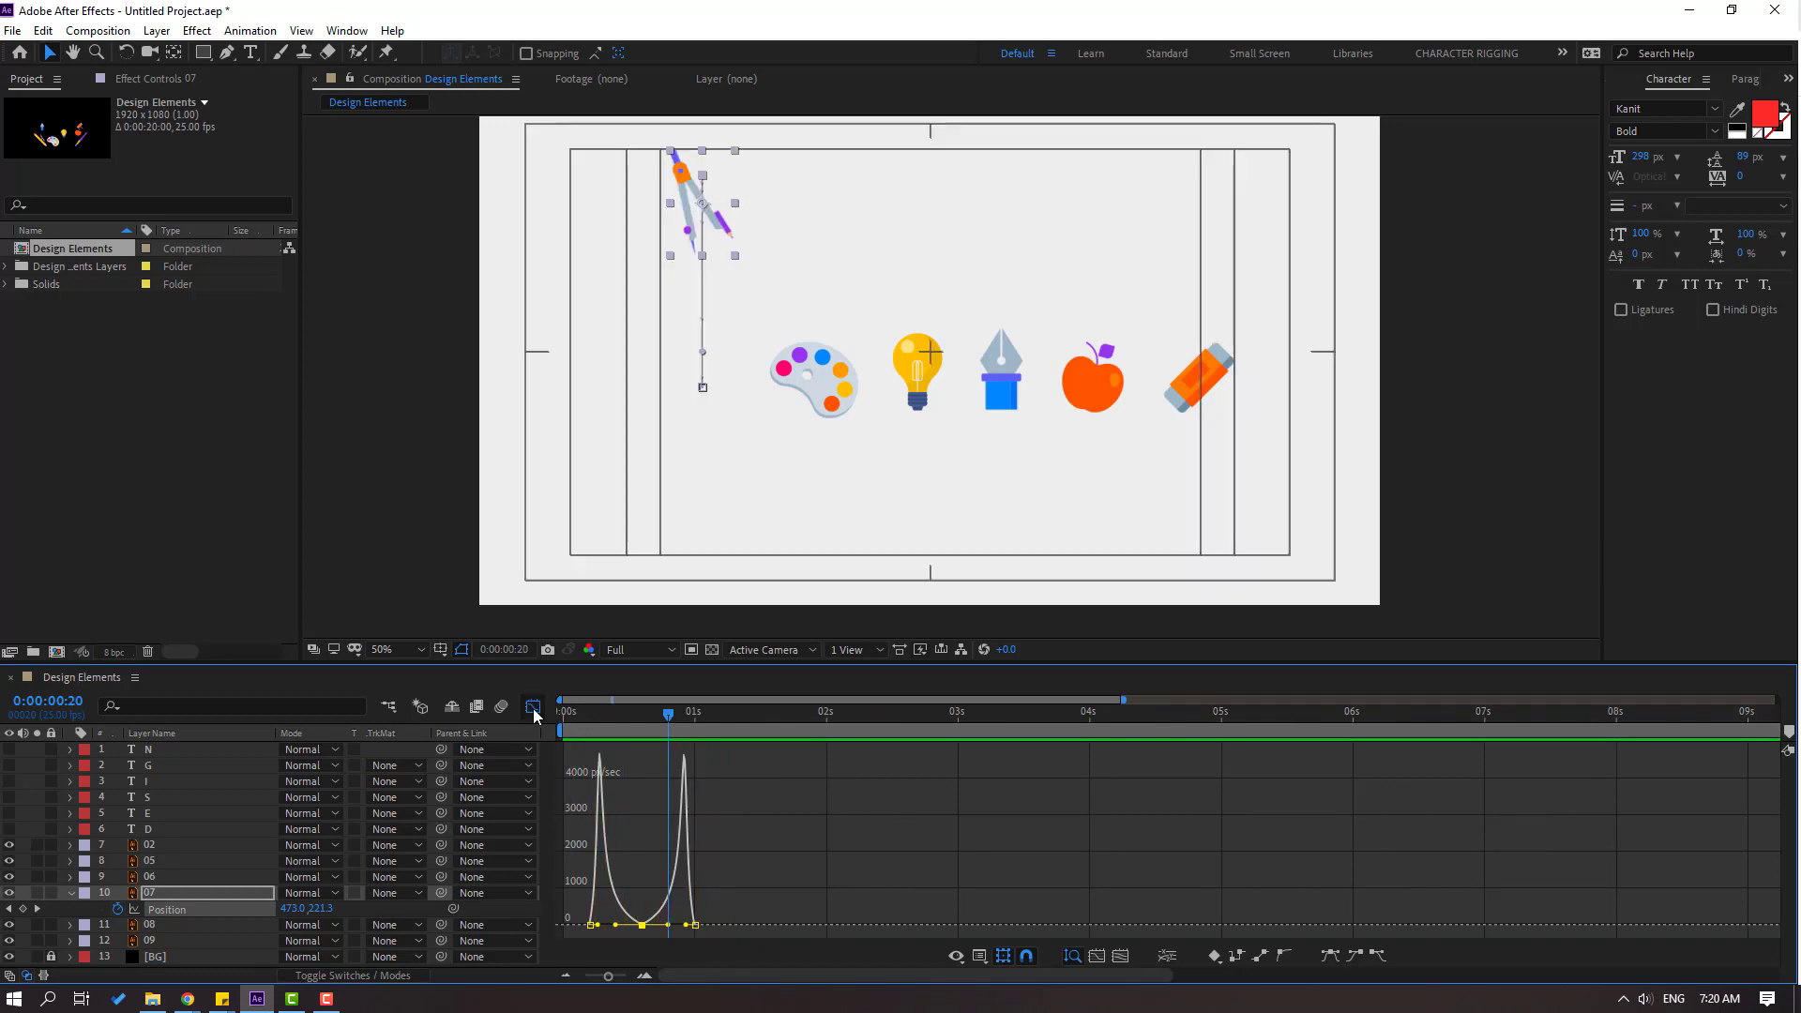
left_click(532, 710)
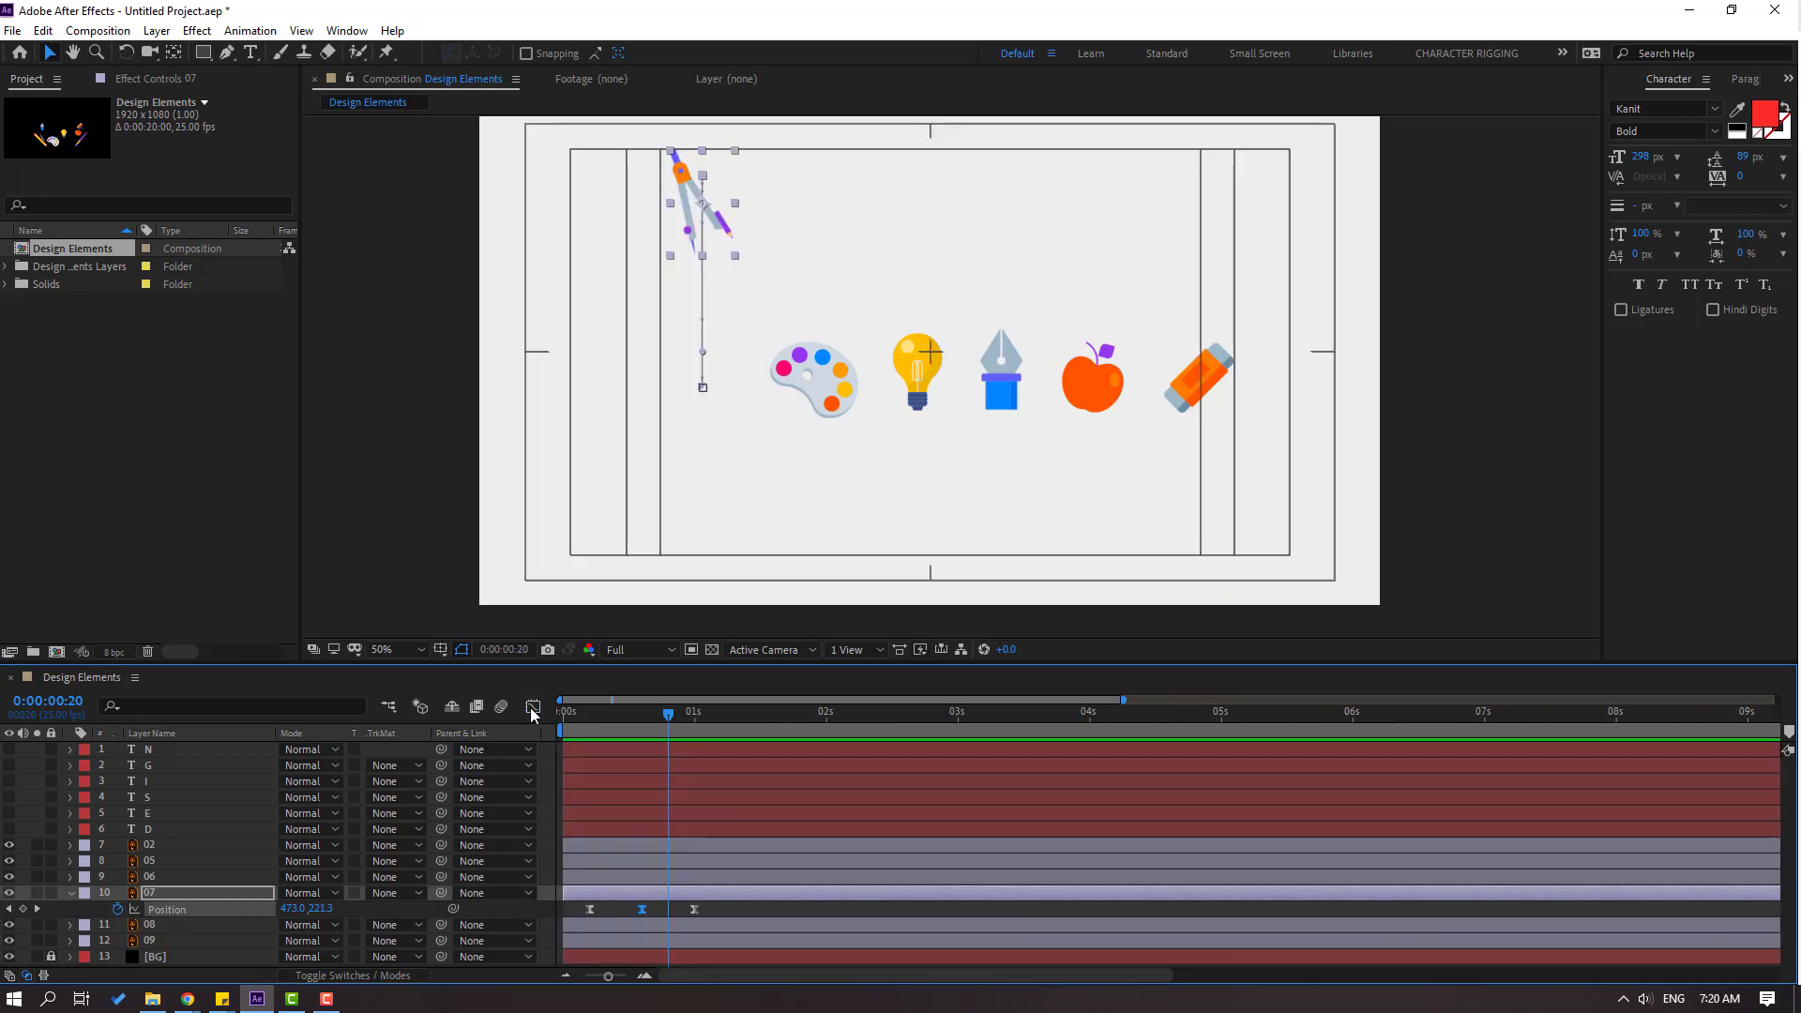
- Make the letter D visible and shift all three compass Position keyframes to X 564 at 0:00:00:05, centred on the D
left_click(148, 829)
left_click(9, 830)
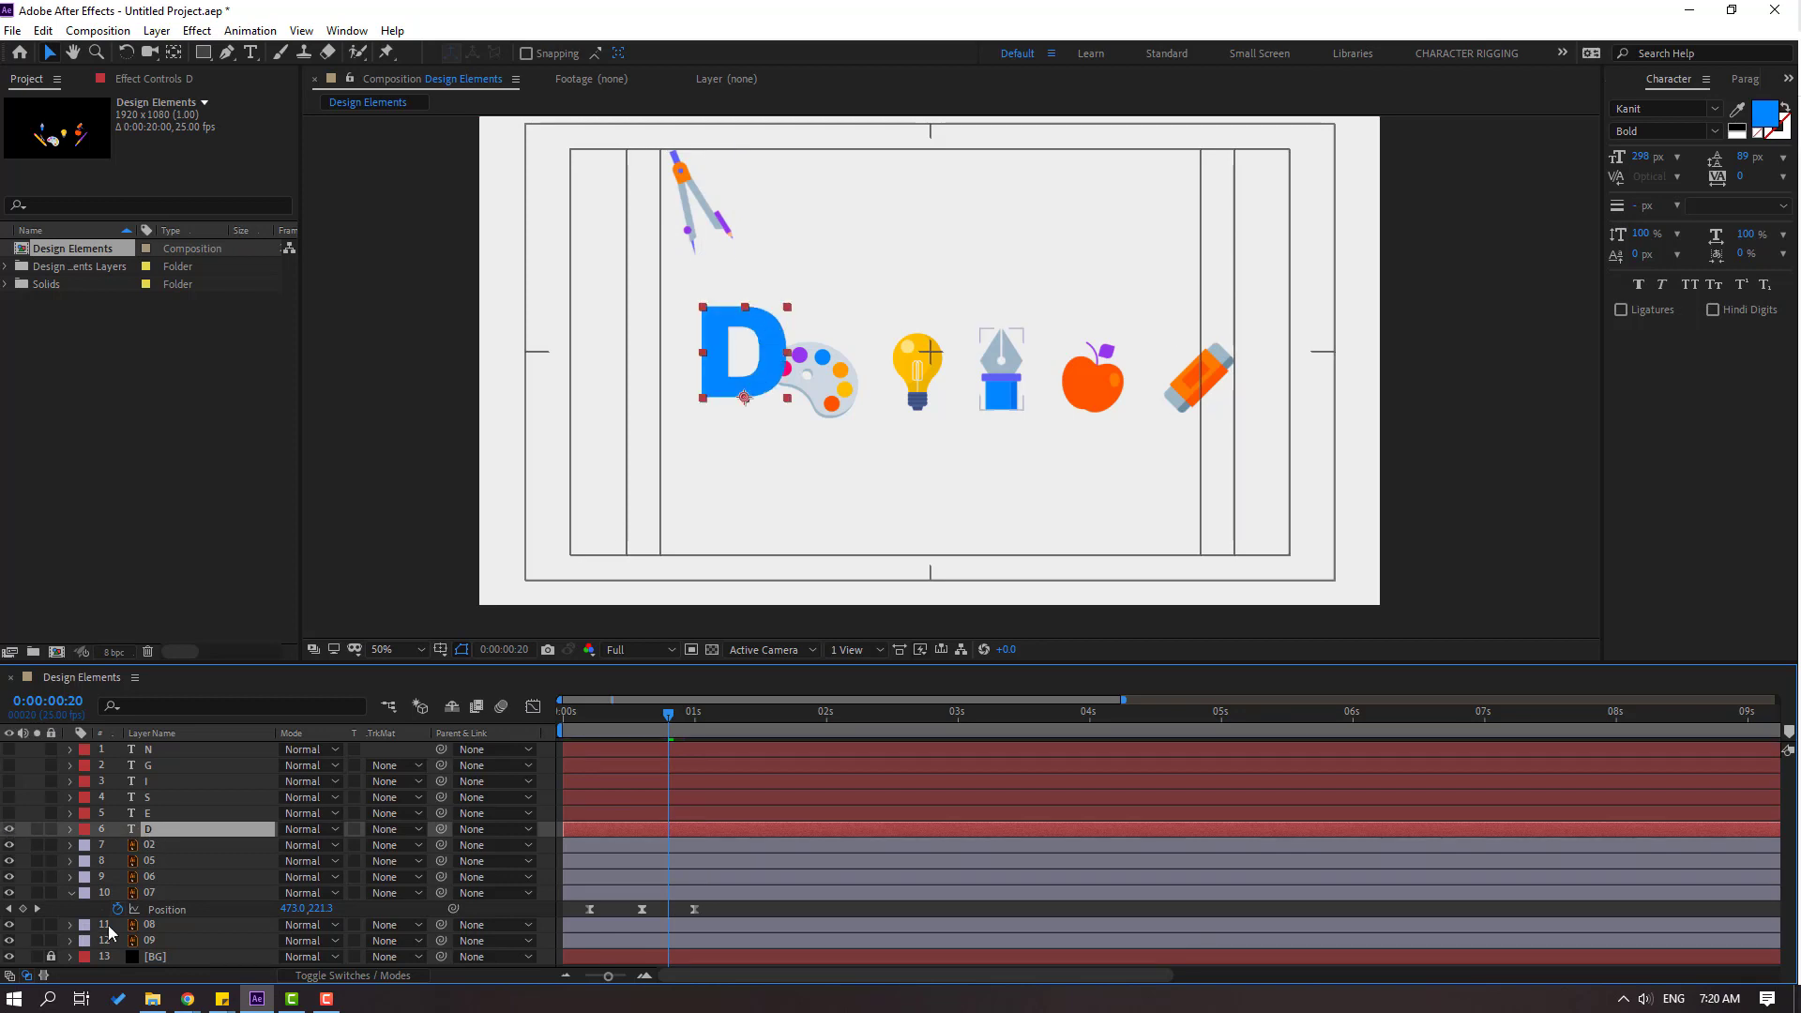
mouse_move(615, 735)
left_mouse_down()
mouse_move(538, 727)
mouse_move(589, 725)
left_mouse_up()
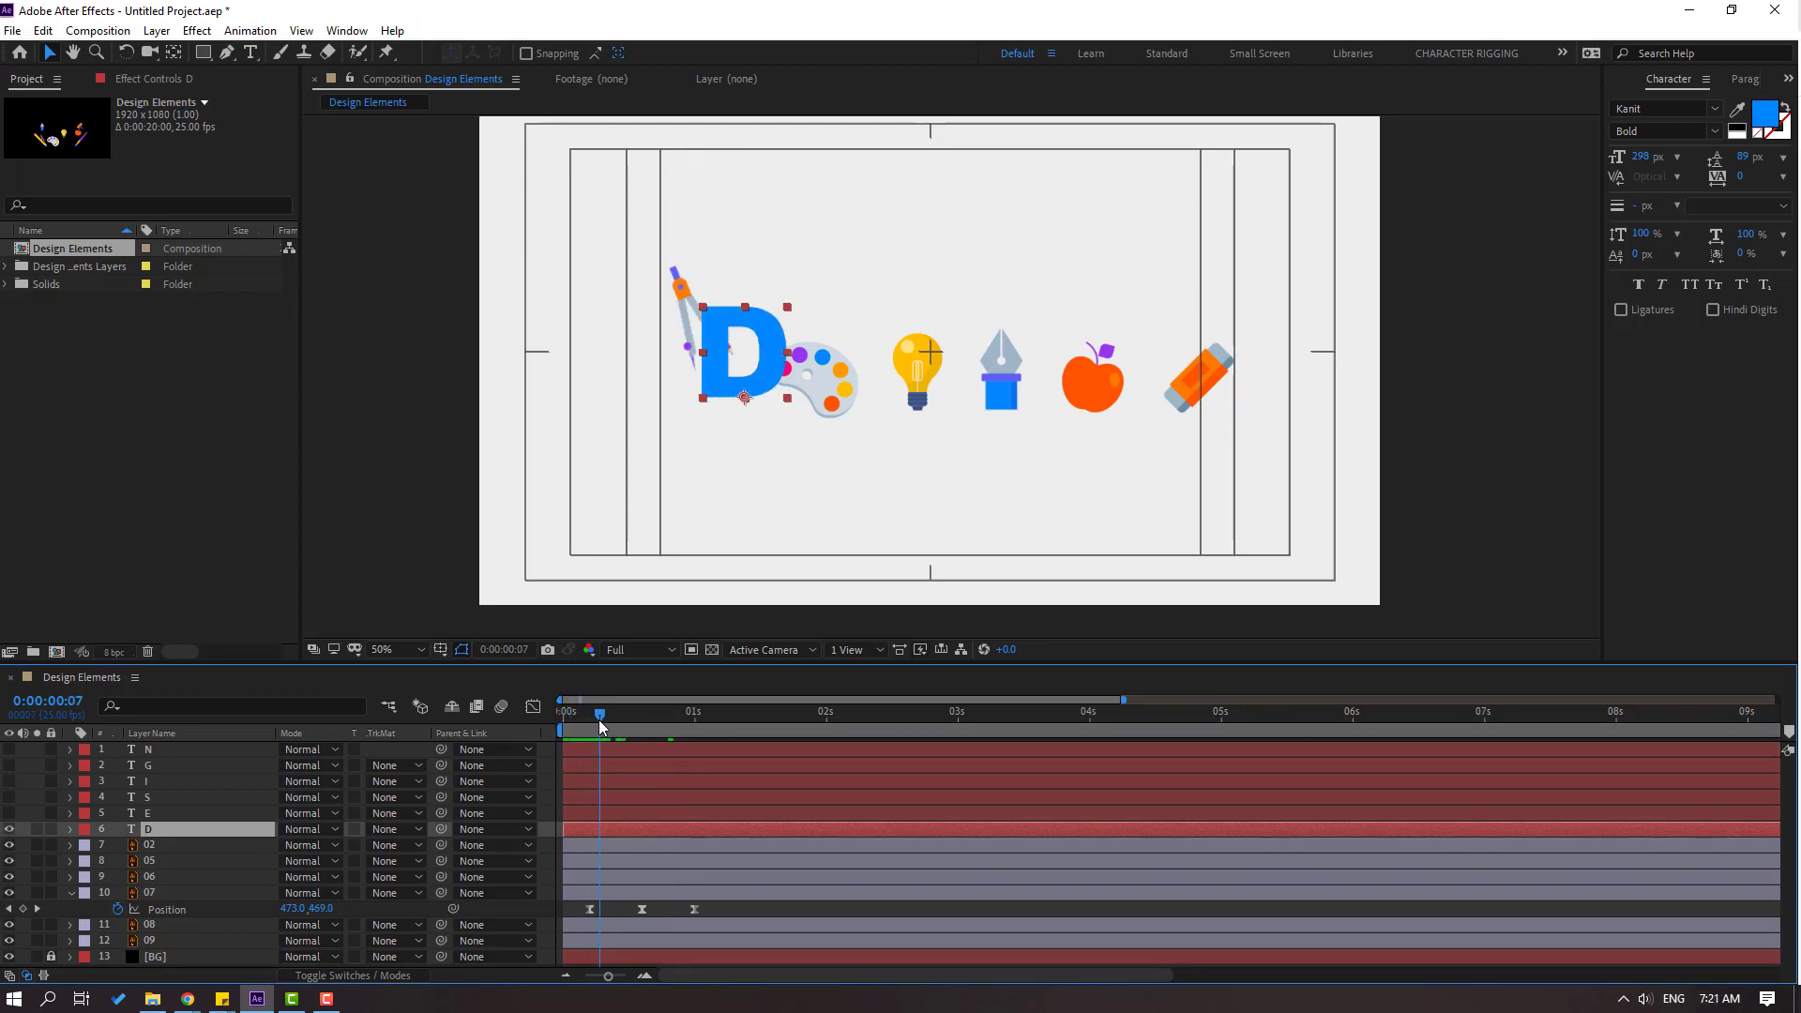
left_click(723, 910)
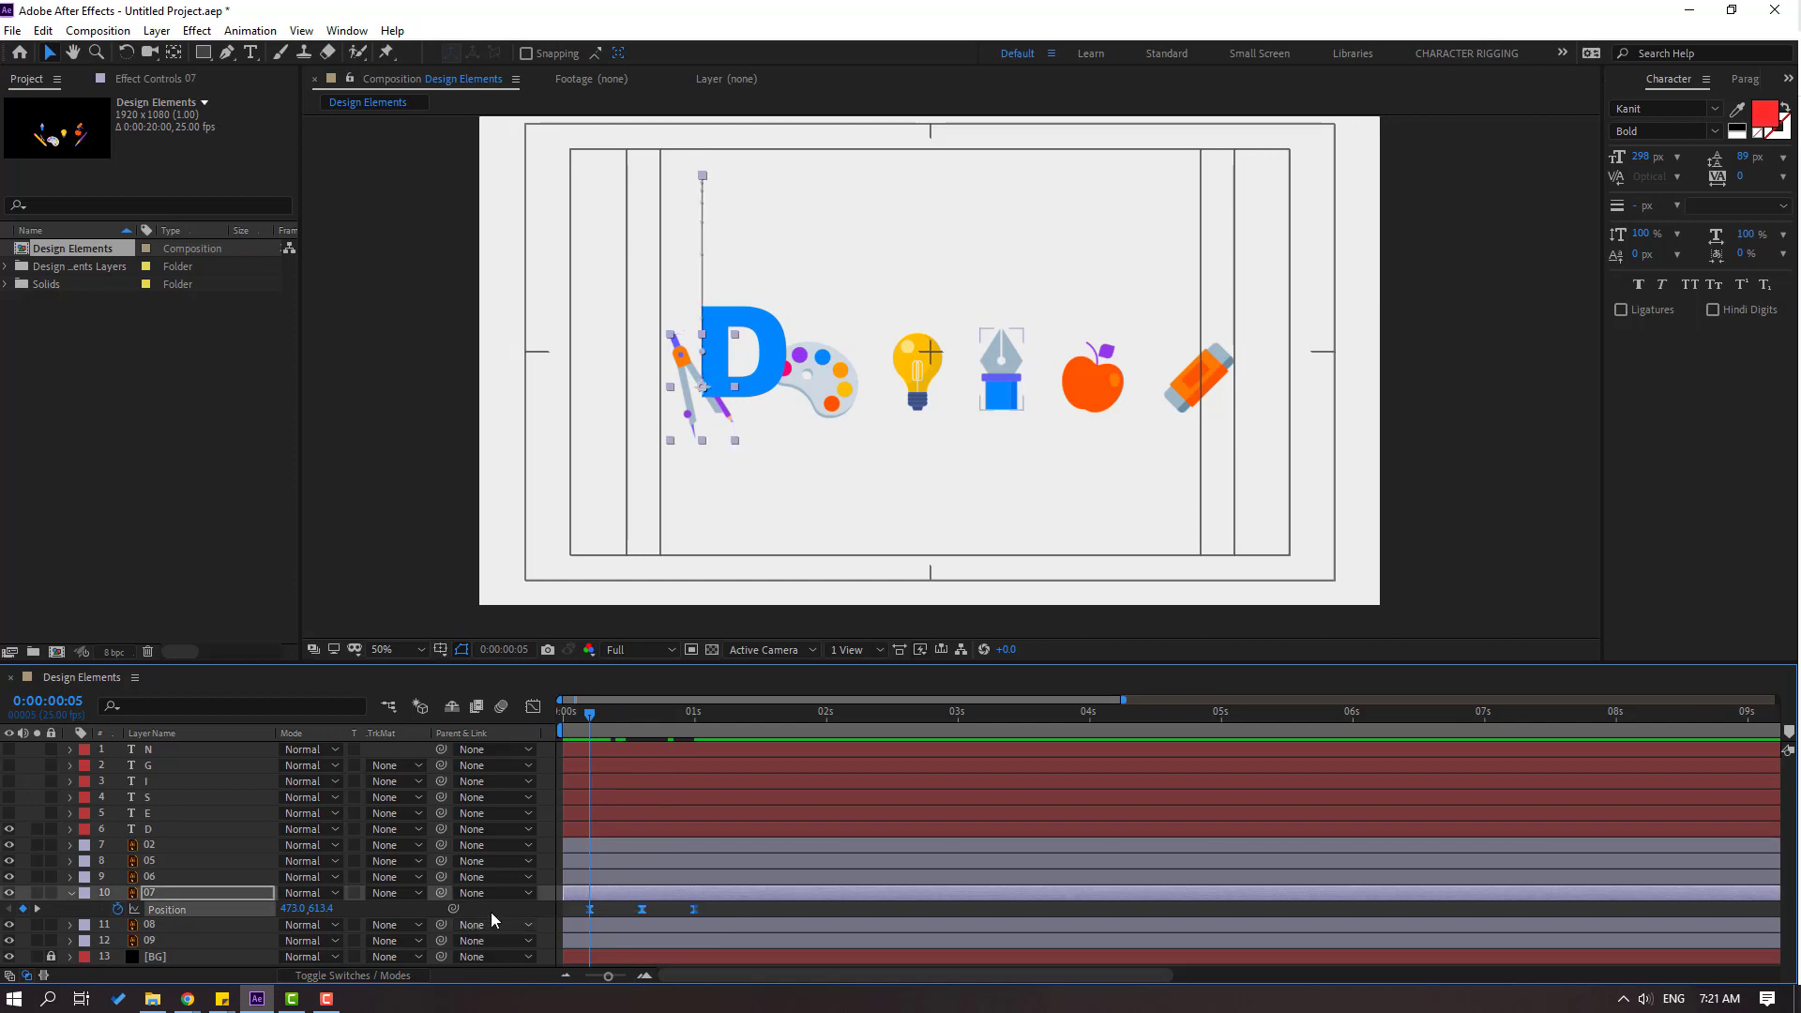
left_click_drag(294, 909, 383, 909)
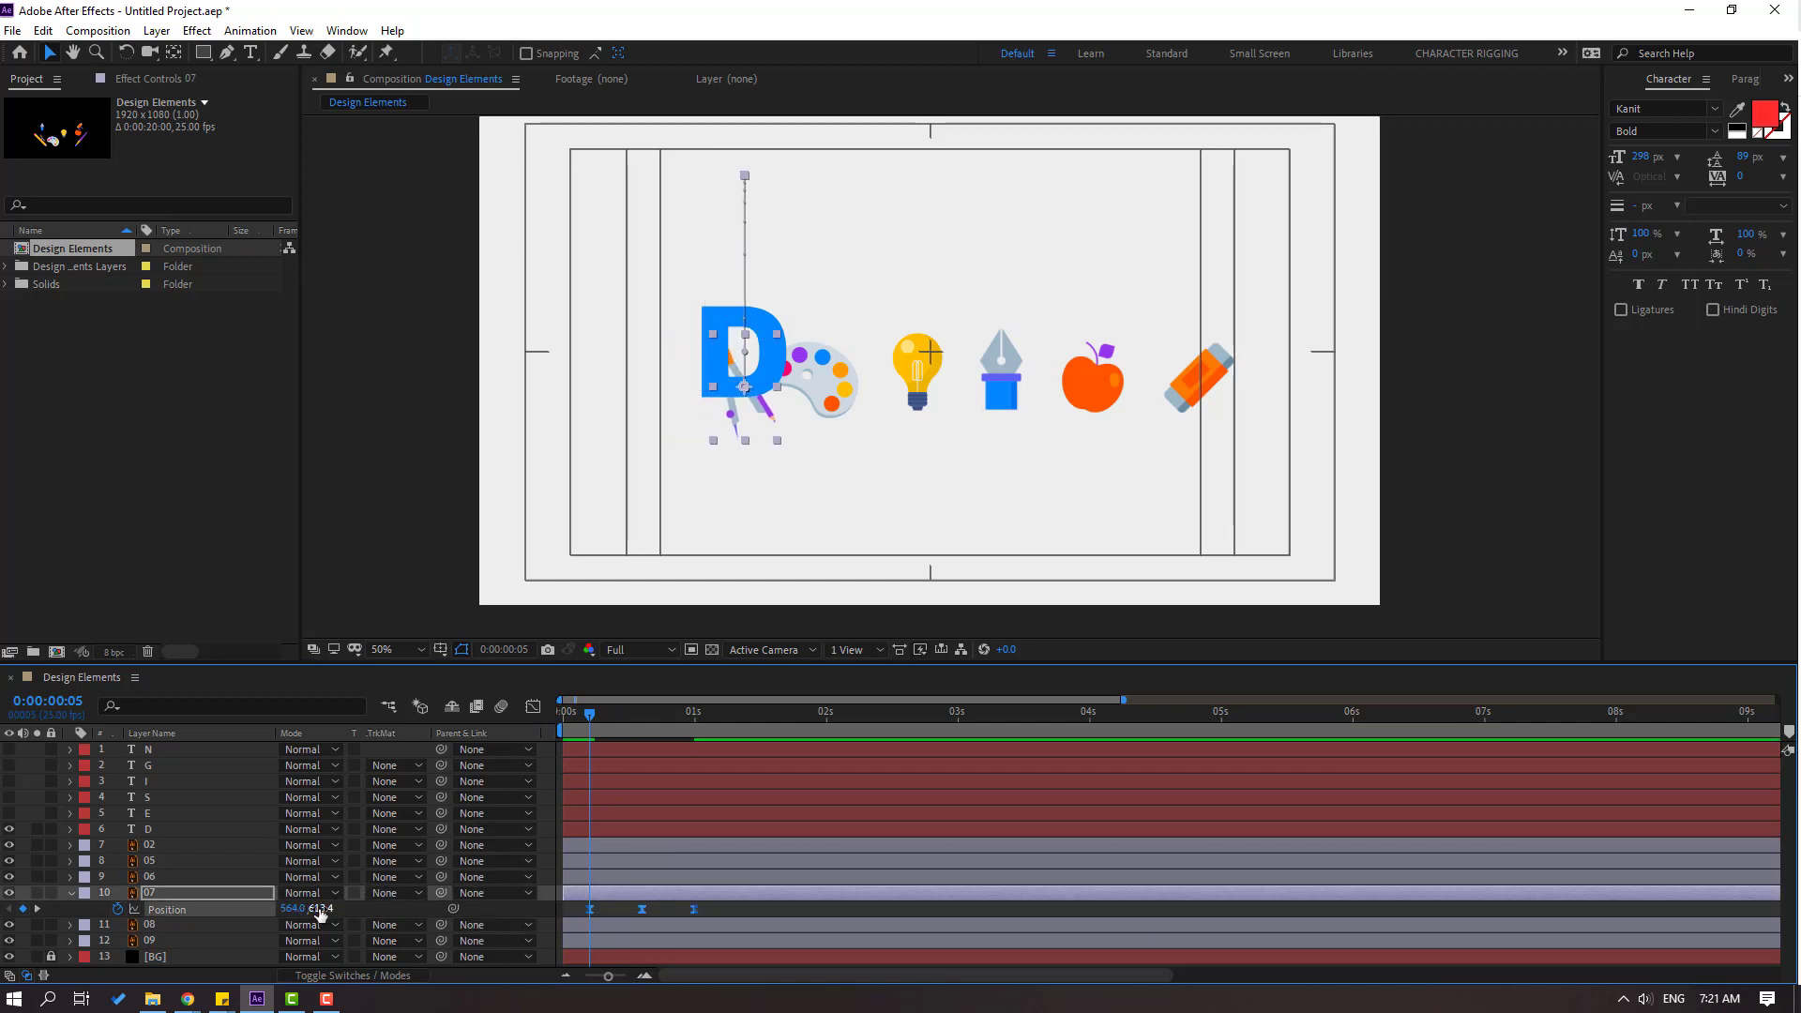
- Lower only the compass's first Position keyframe to Y 782.4, below the letter D, and preview the motion
left_click(610, 914)
left_click(591, 912)
left_click_drag(323, 908, 527, 874)
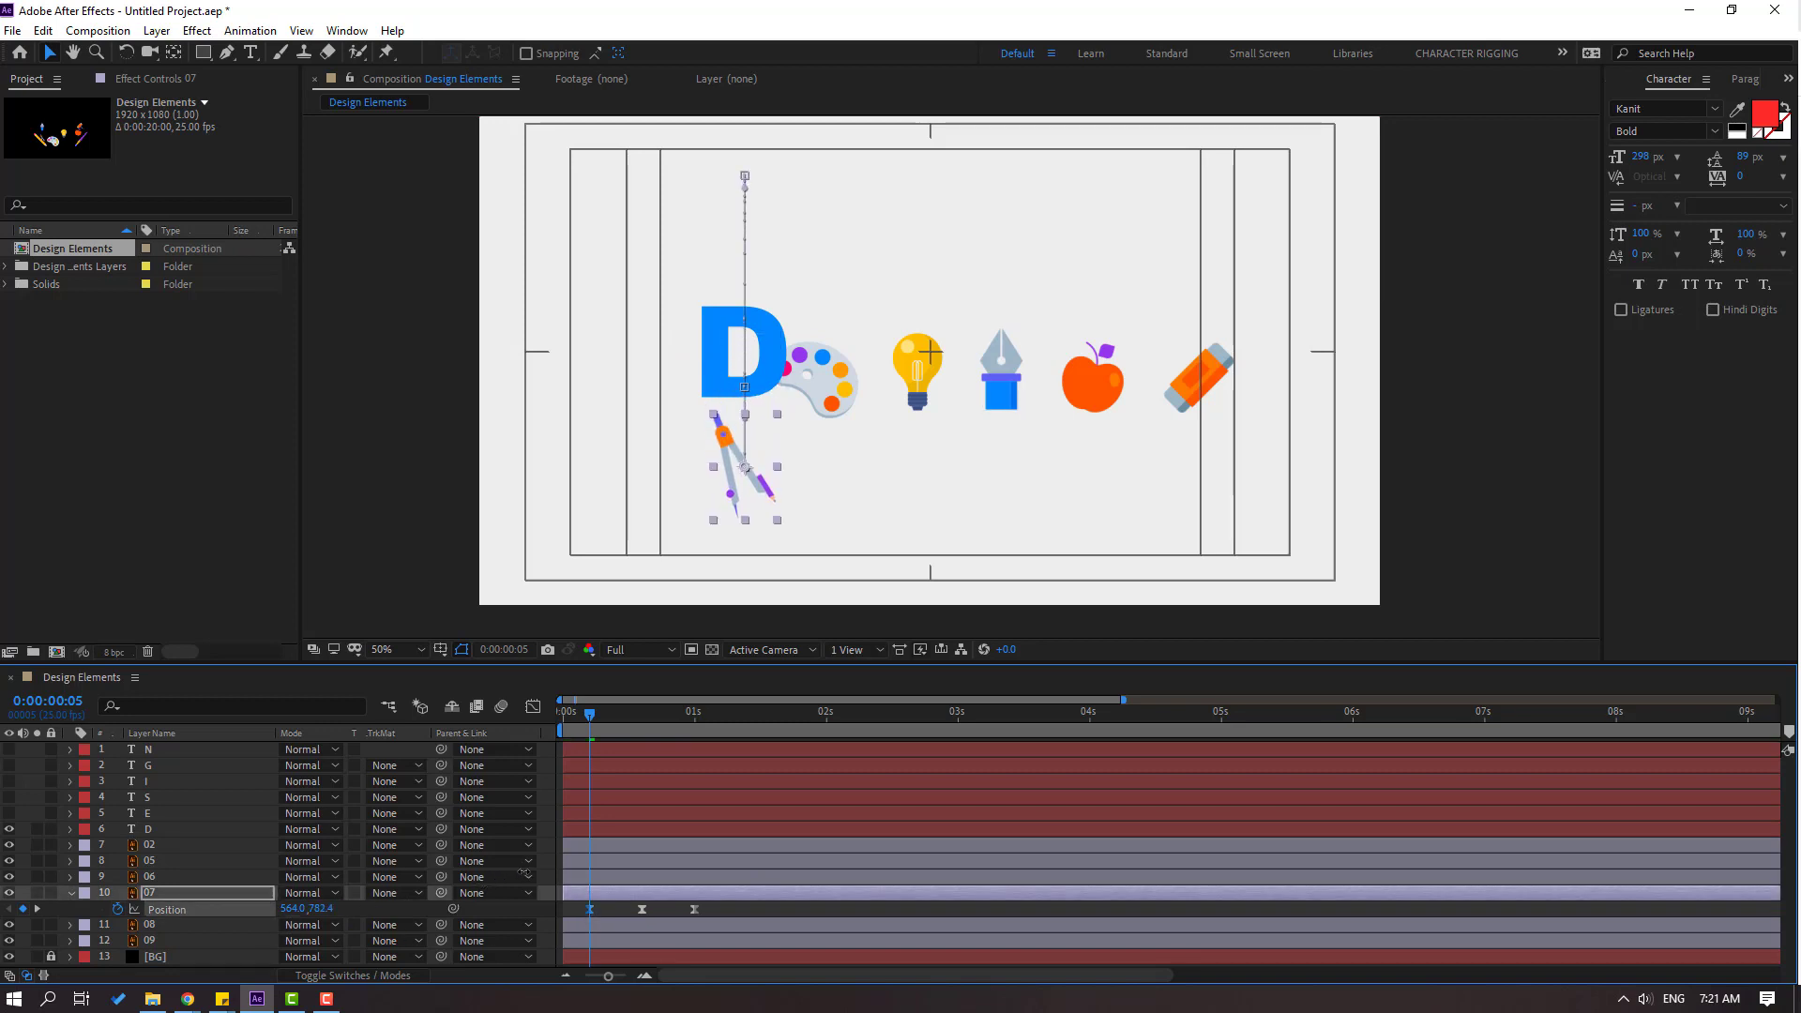
left_click(762, 912)
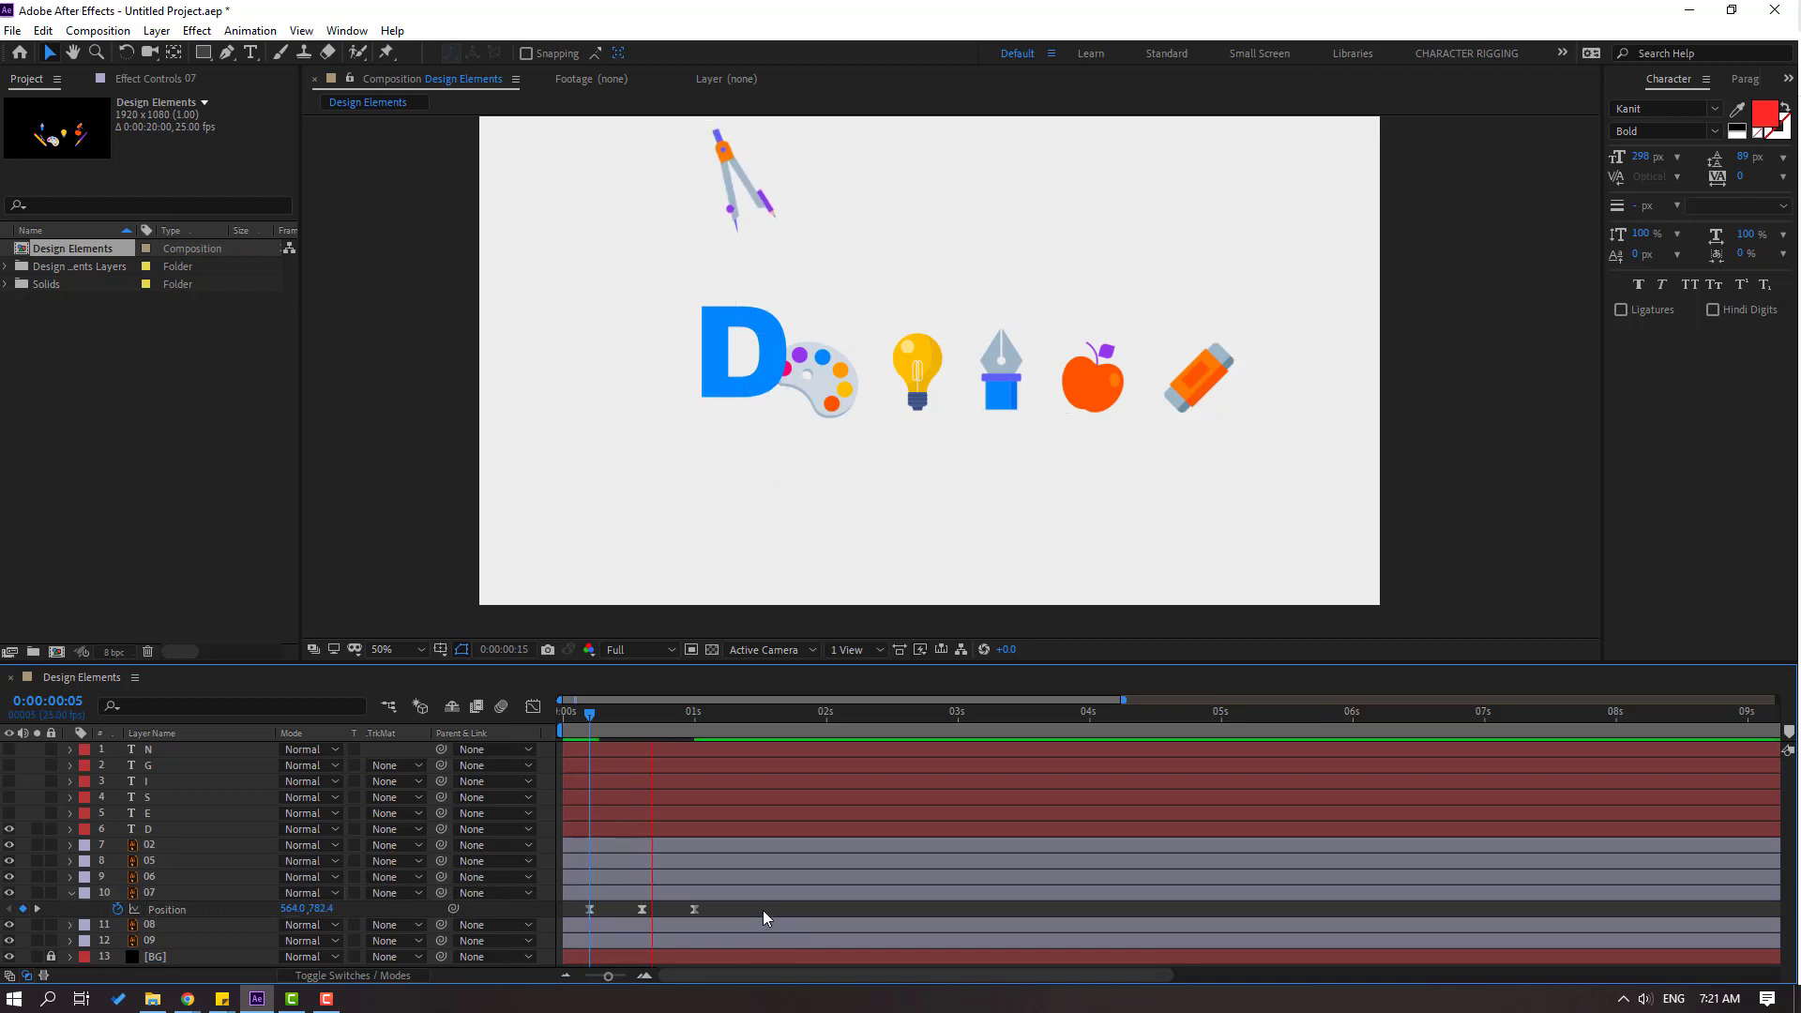
key("space")
- Set the compass's last Position keyframe at 0:00:01:00 to Y 523.4 so it lands behind the D, and preview
left_click_drag(600, 715, 696, 727)
left_click(694, 909)
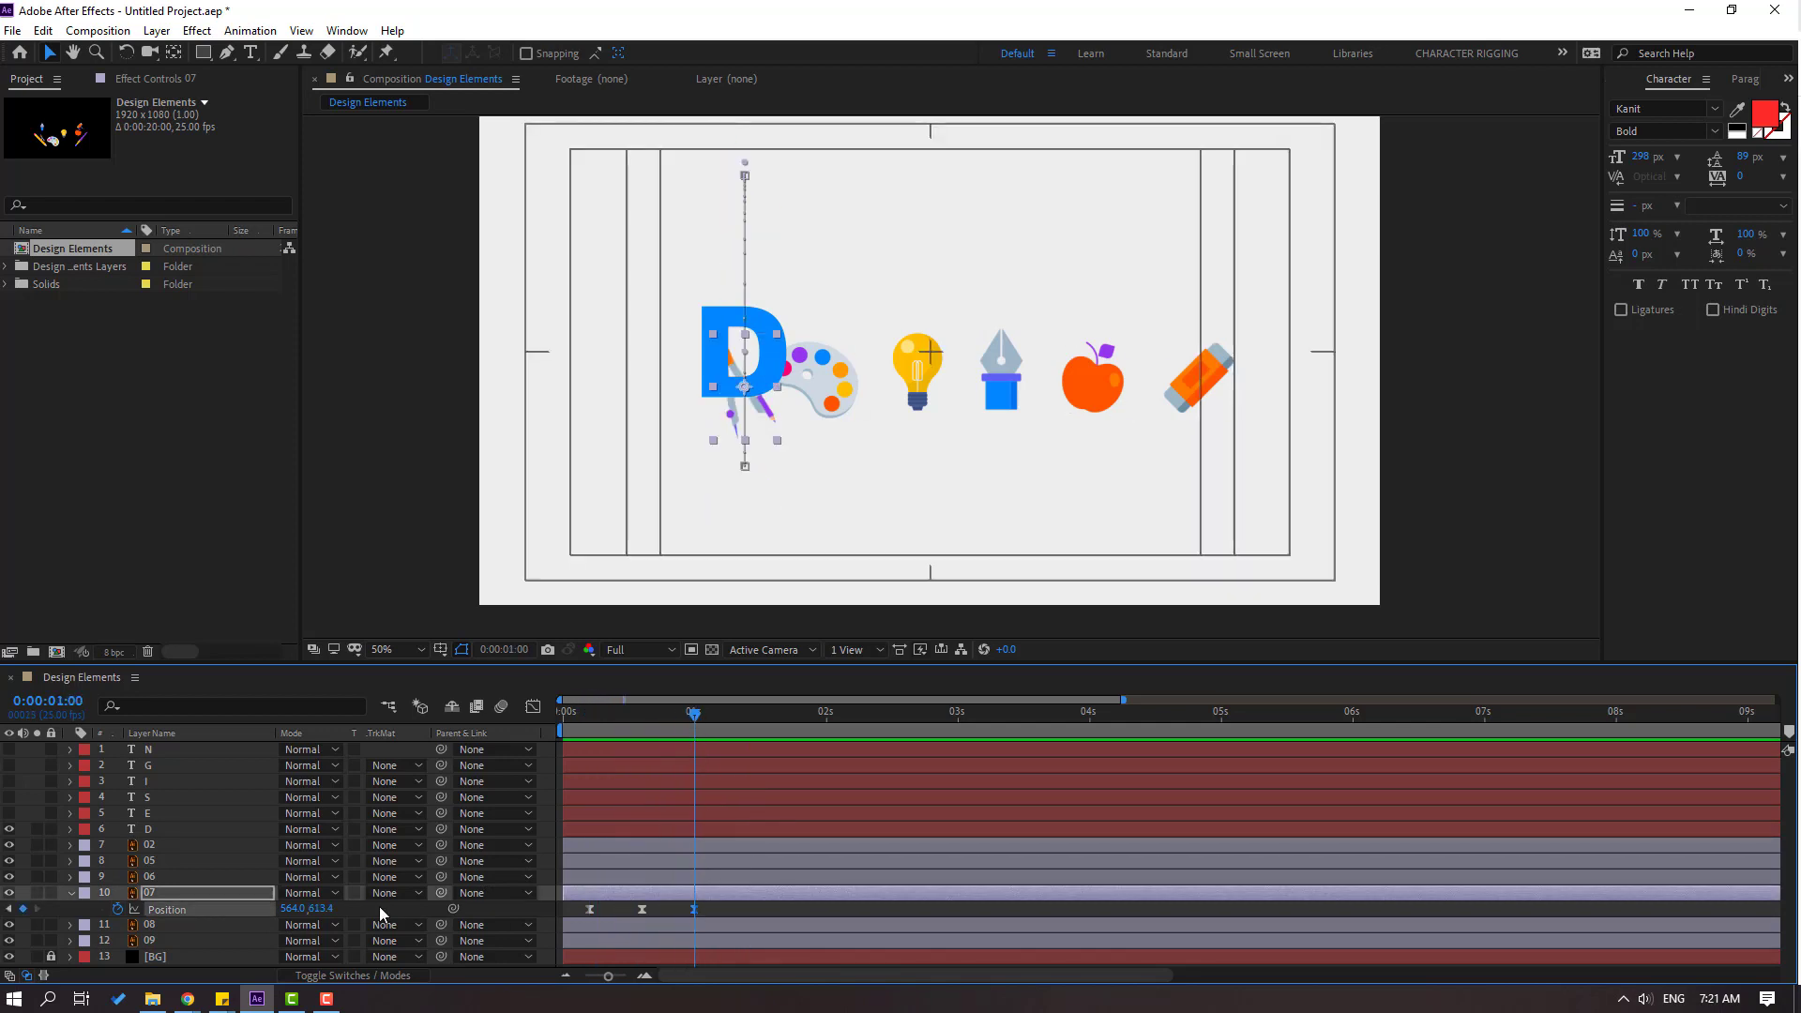
left_click_drag(321, 909, 233, 912)
key("space")
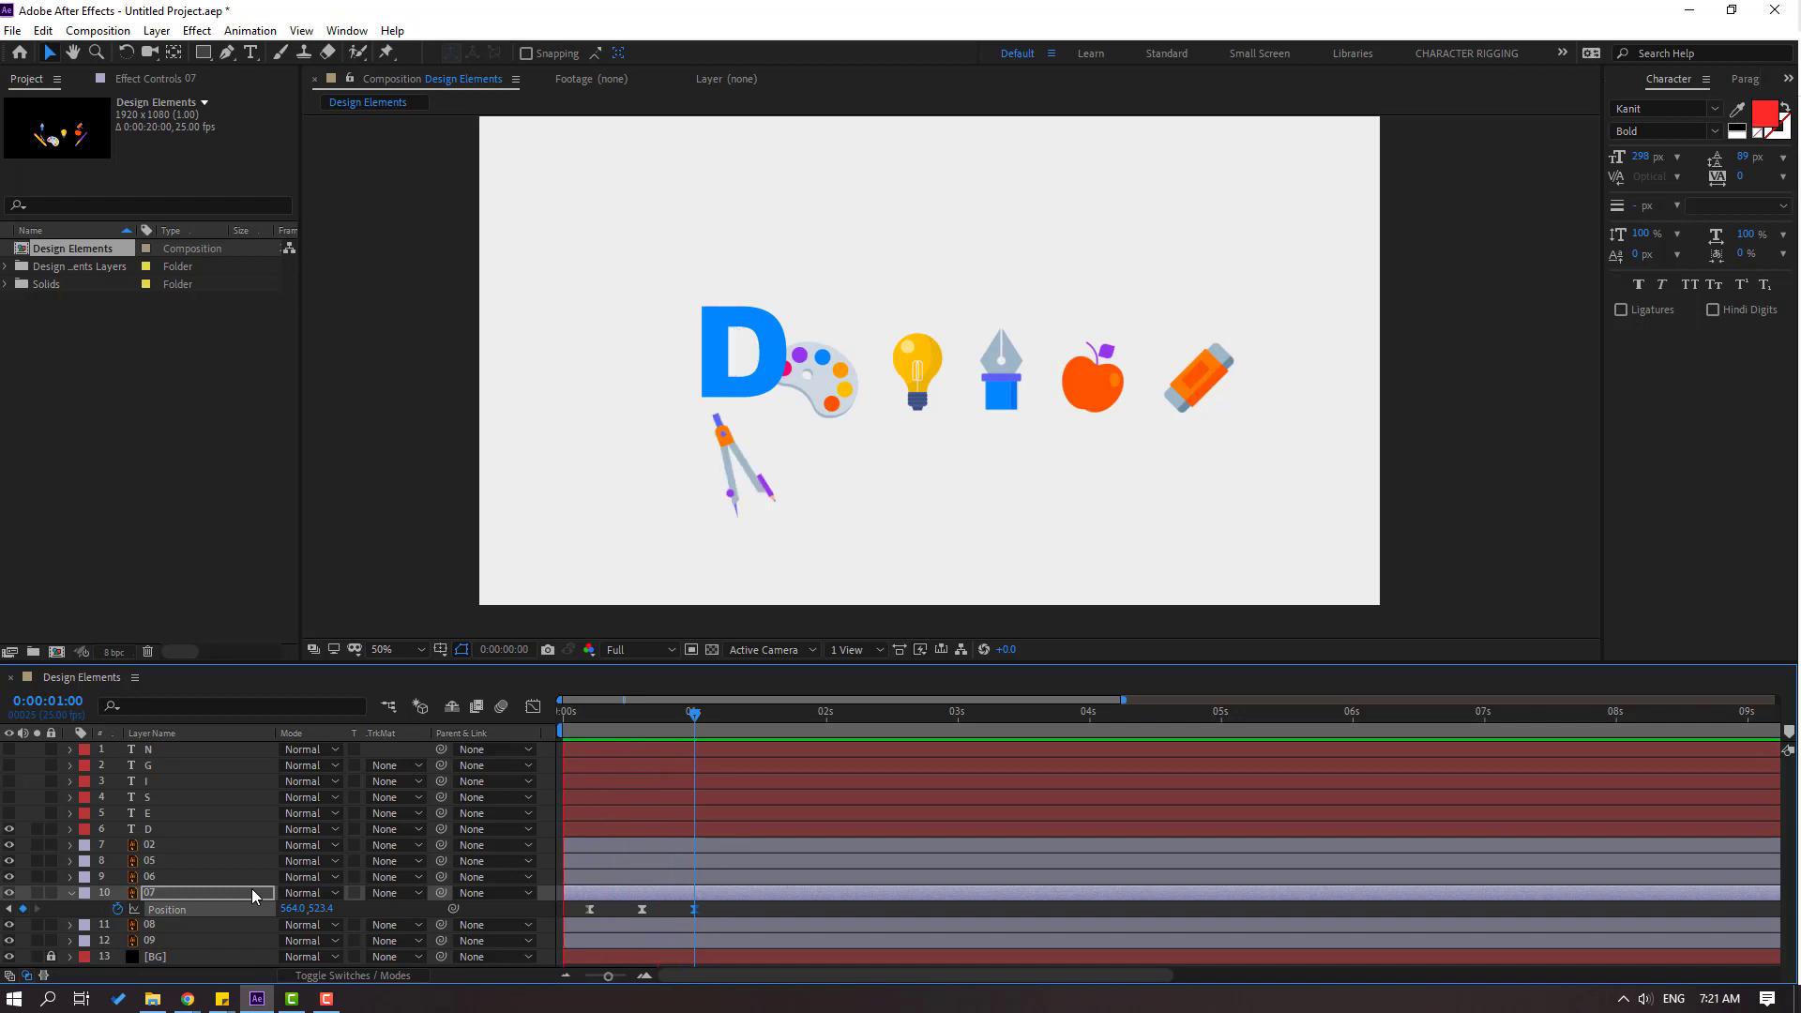
key("space")
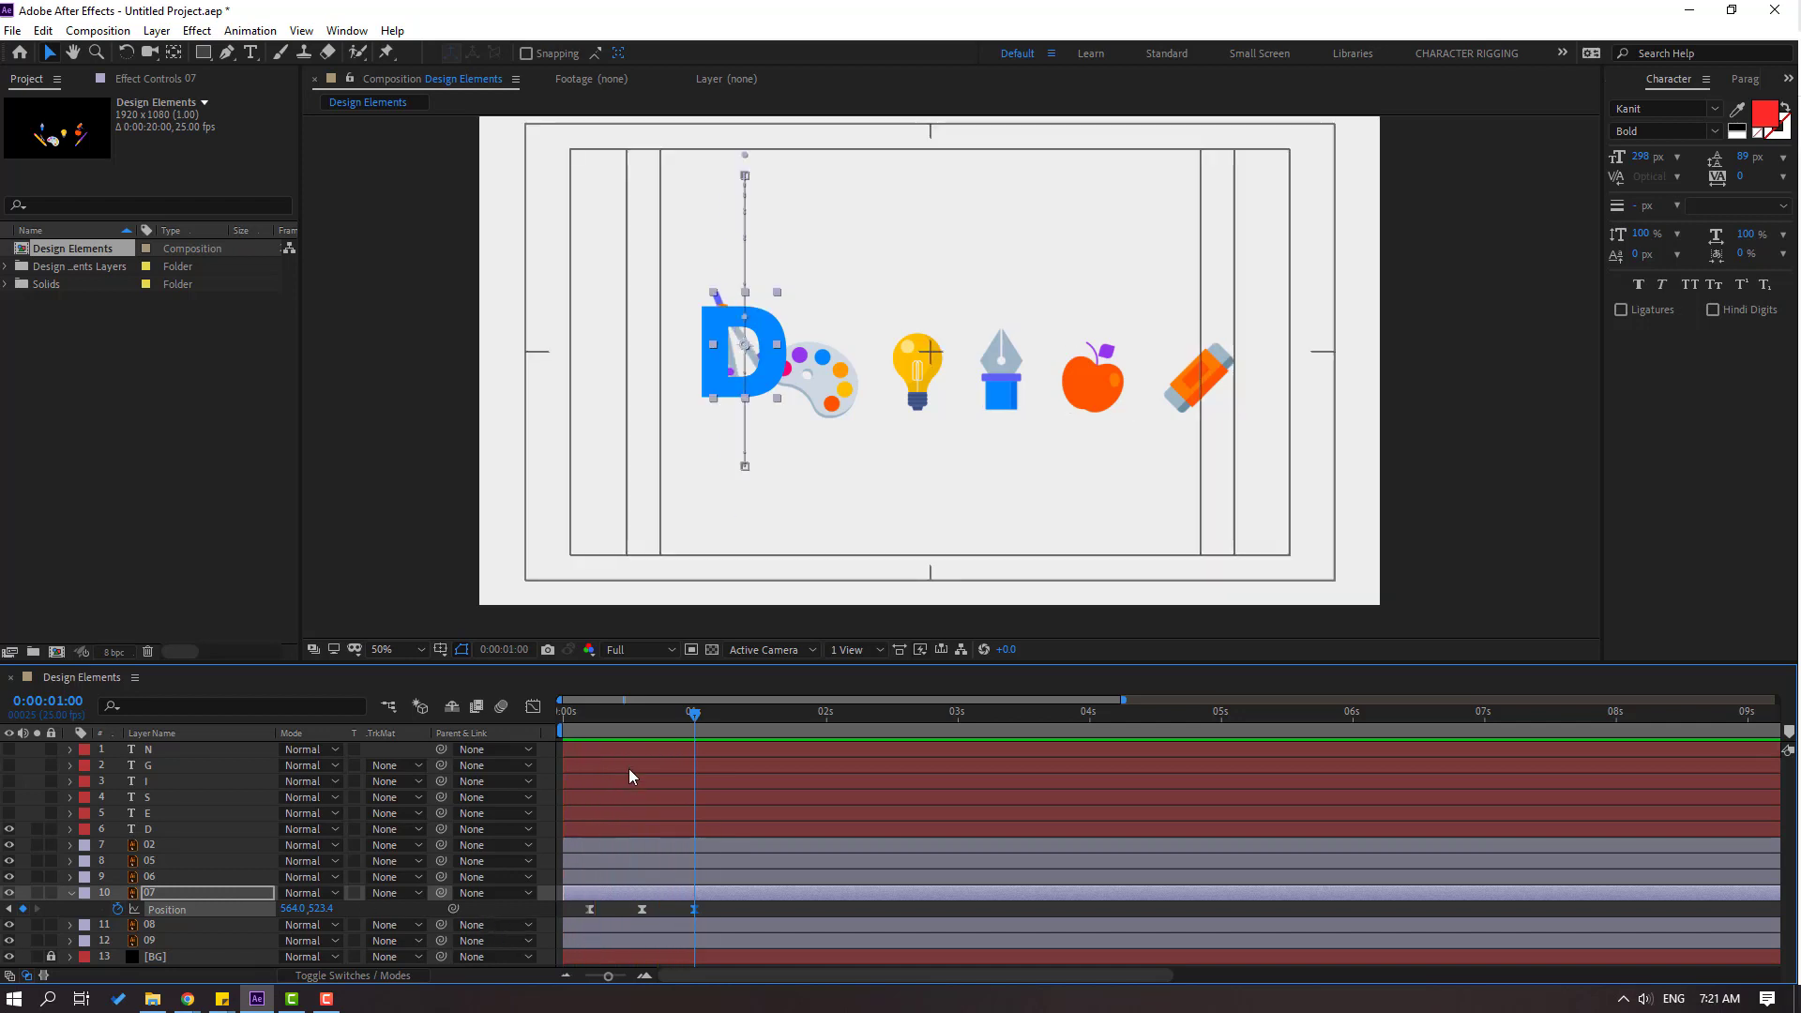
- Keyframe the compass's Scale at 0:00:00:05 and set its Scale to 0% at 0:00:00:00
left_click_drag(611, 713, 585, 727)
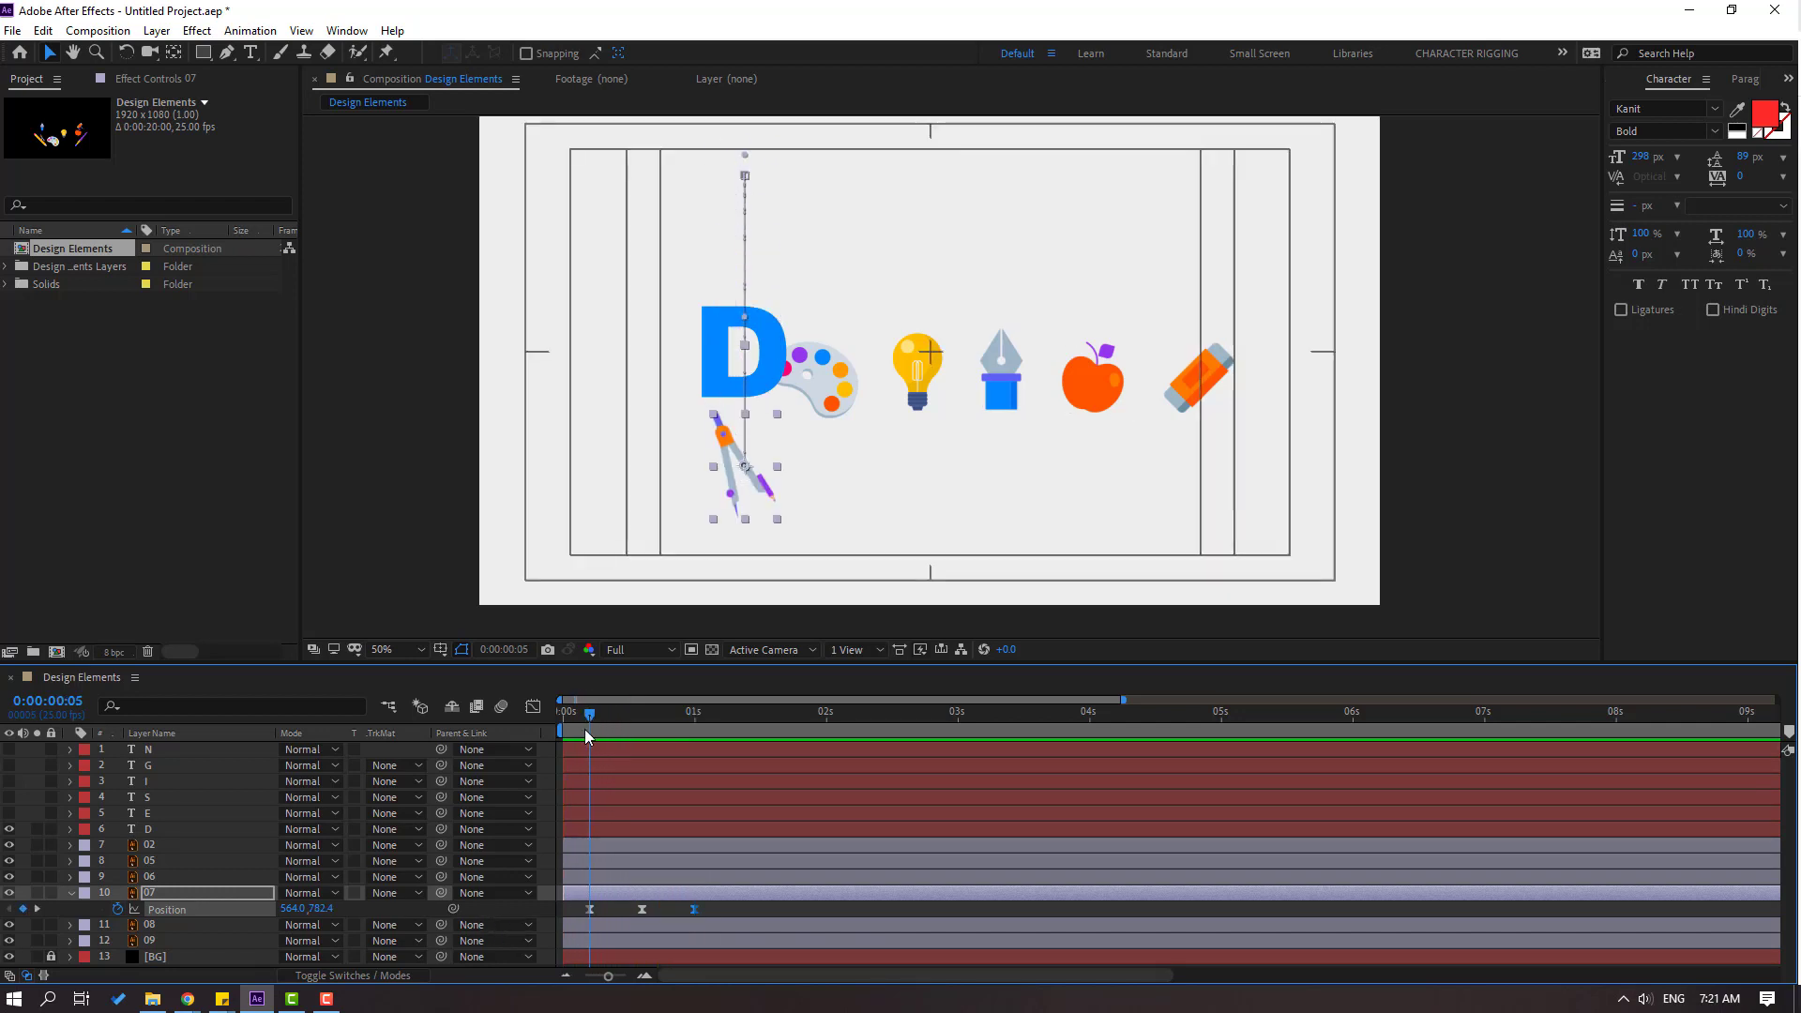
key("alt+shift+s")
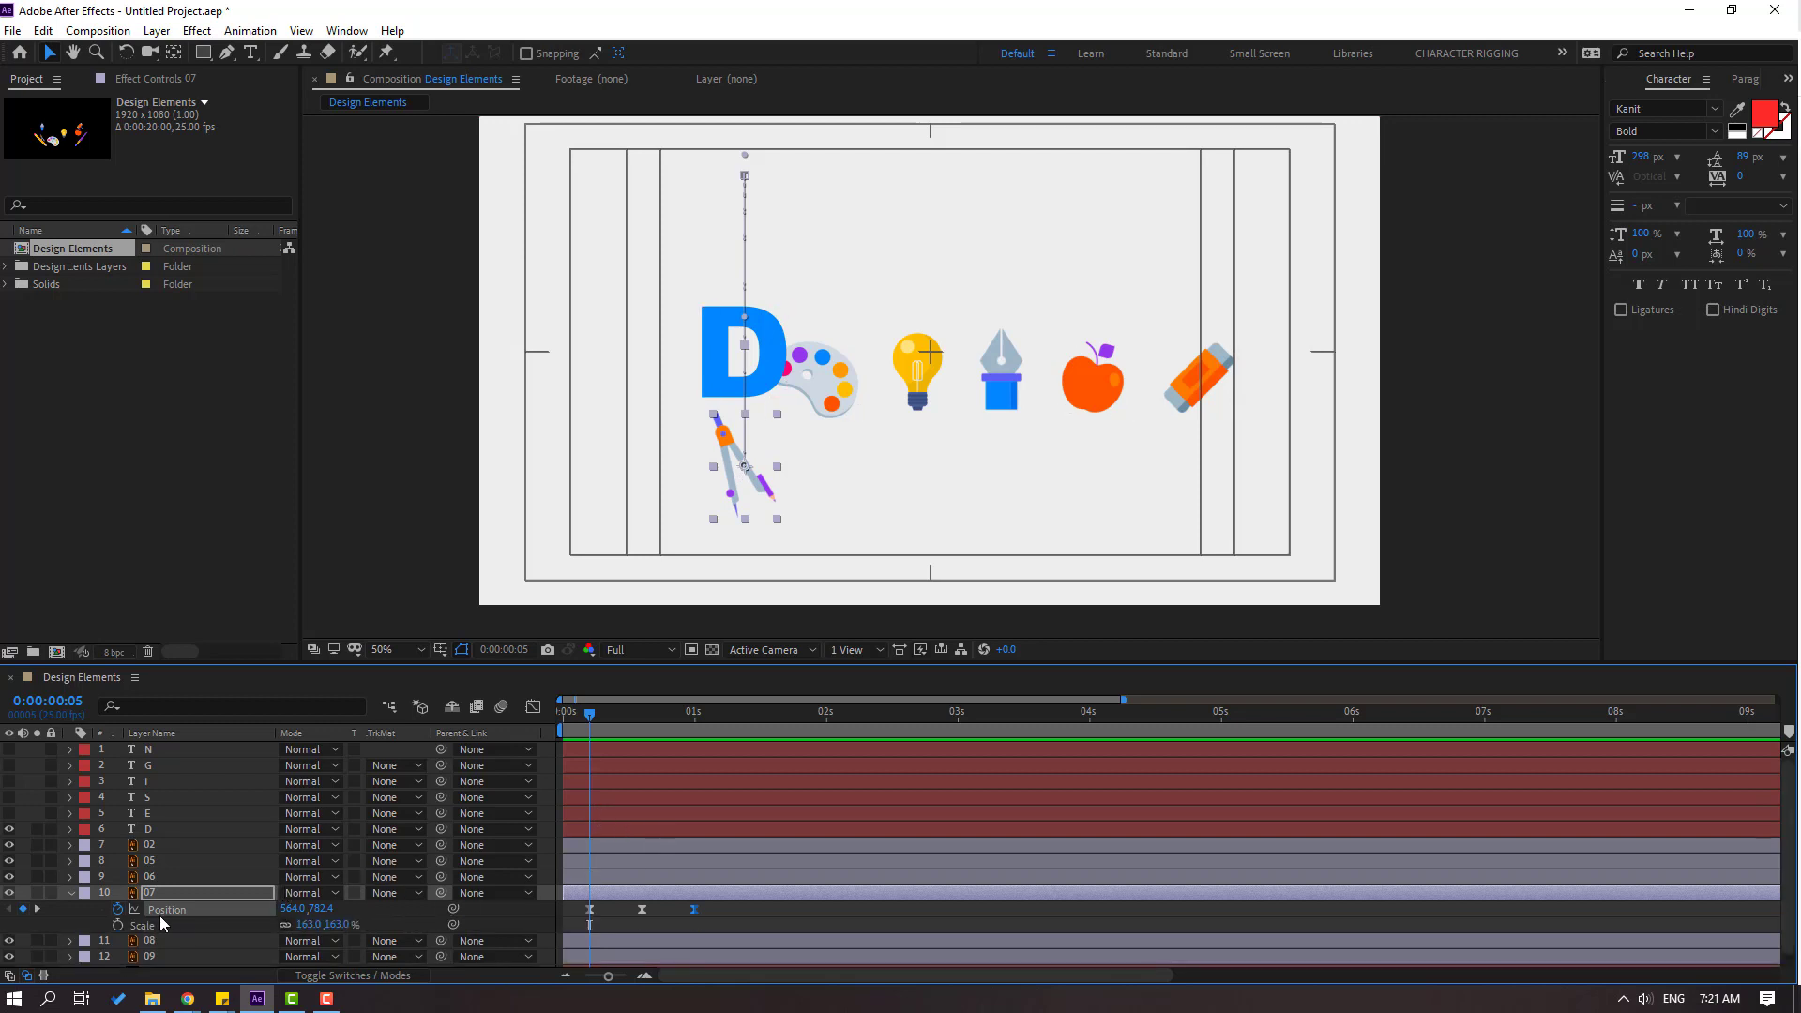
left_click(117, 925)
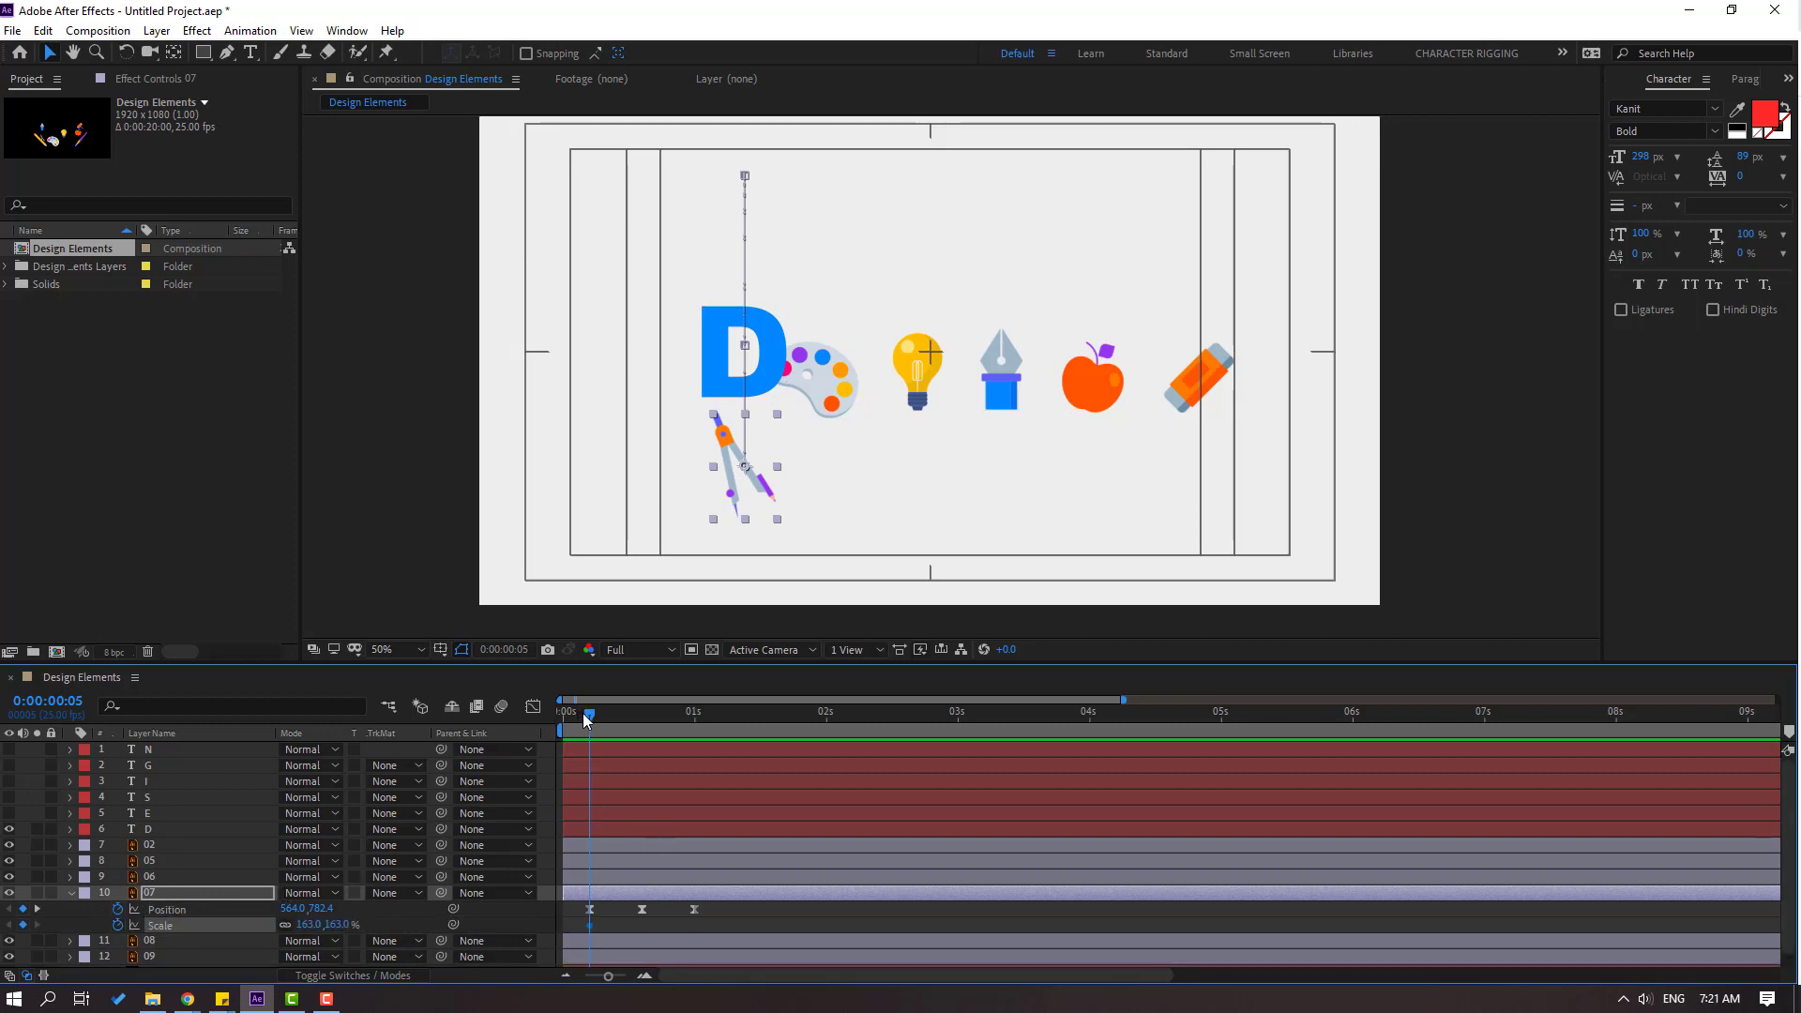
left_click_drag(583, 721, 555, 718)
left_click(311, 925)
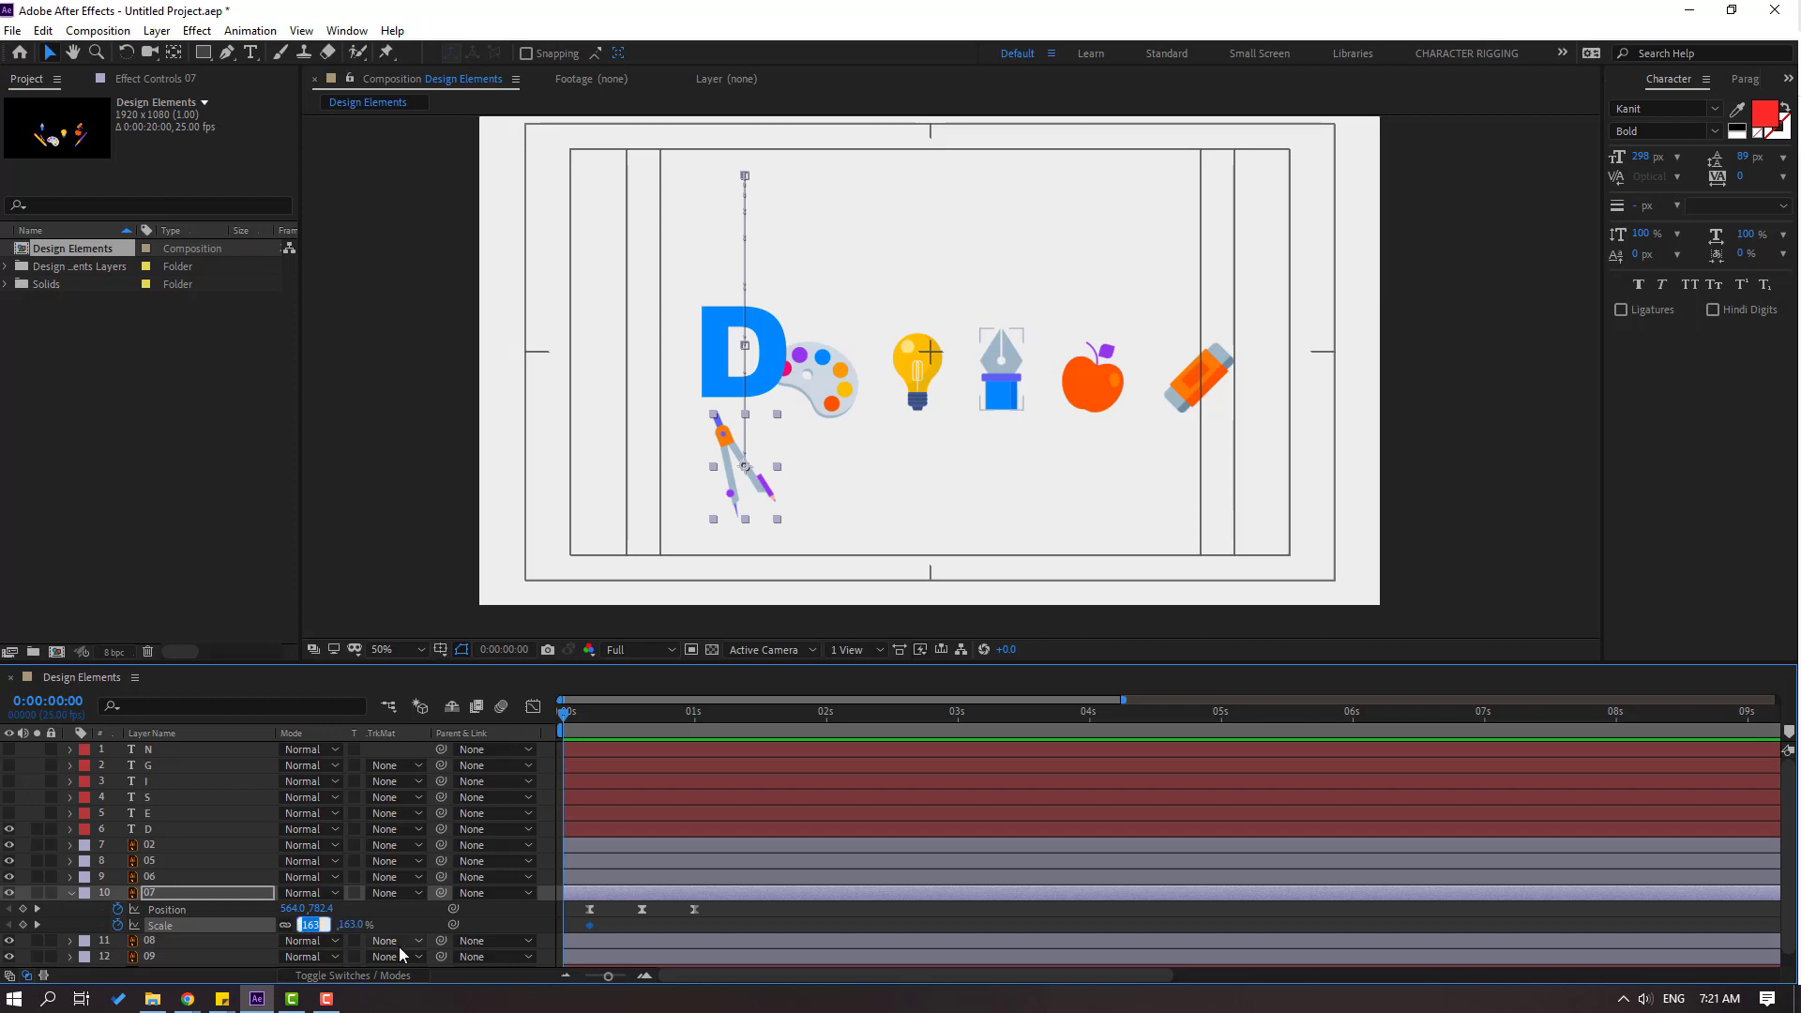
type("0")
key("Return")
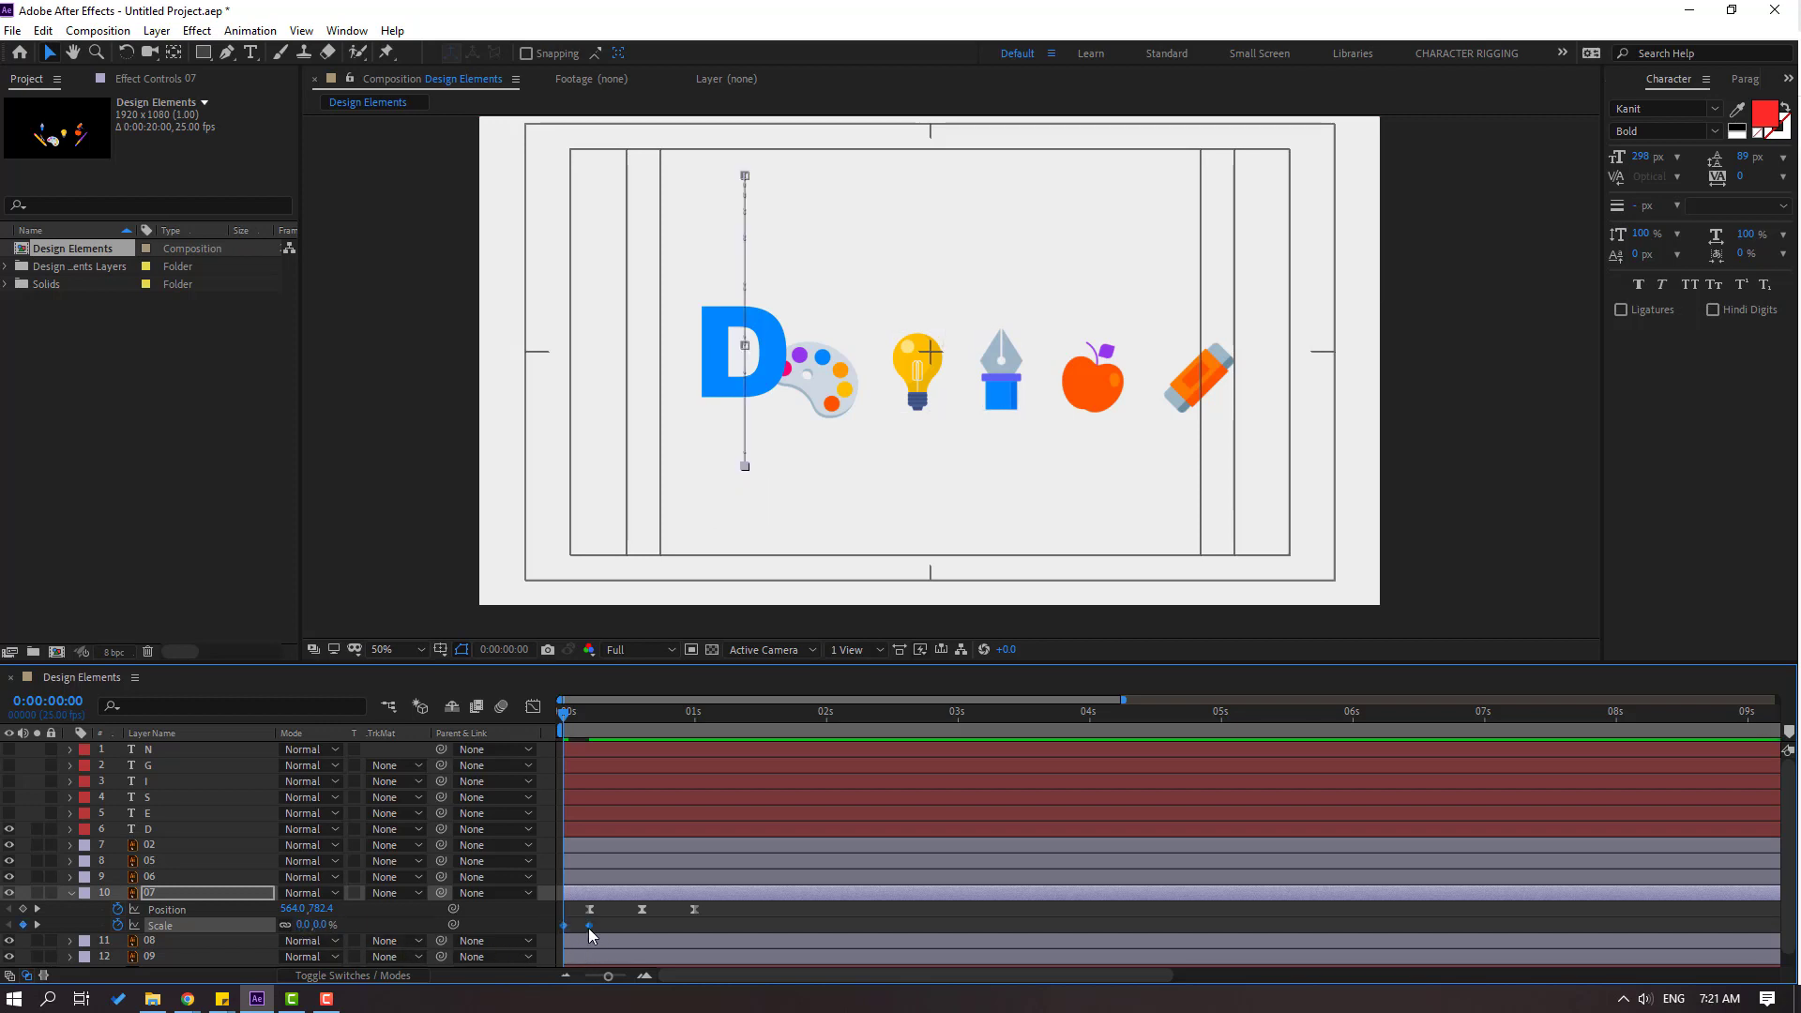
- Apply Easy Ease to both compass Scale keyframes and preview the animation
right_click(589, 927)
mouse_move(703, 913)
left_click(863, 805)
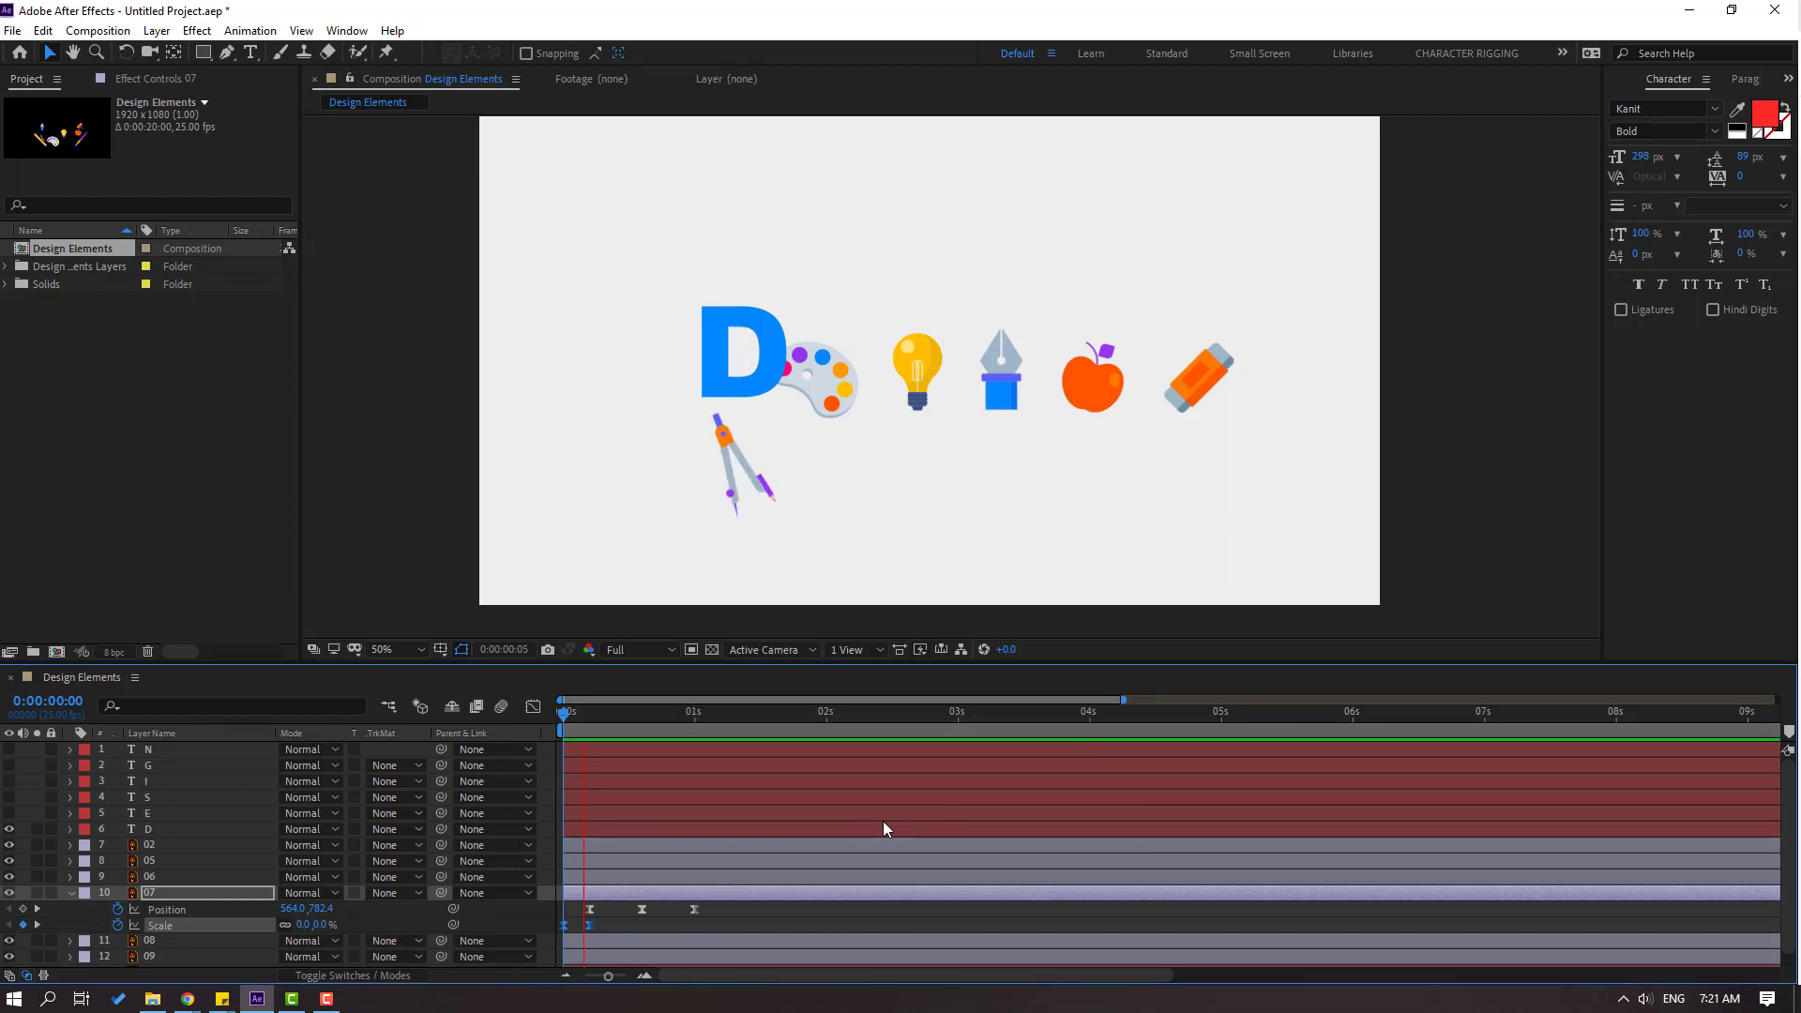
key("space")
- Retime the compass's Scale keyframes to about 0:00:00:03 and 0:00:00:10, previewing the result
left_click(620, 929)
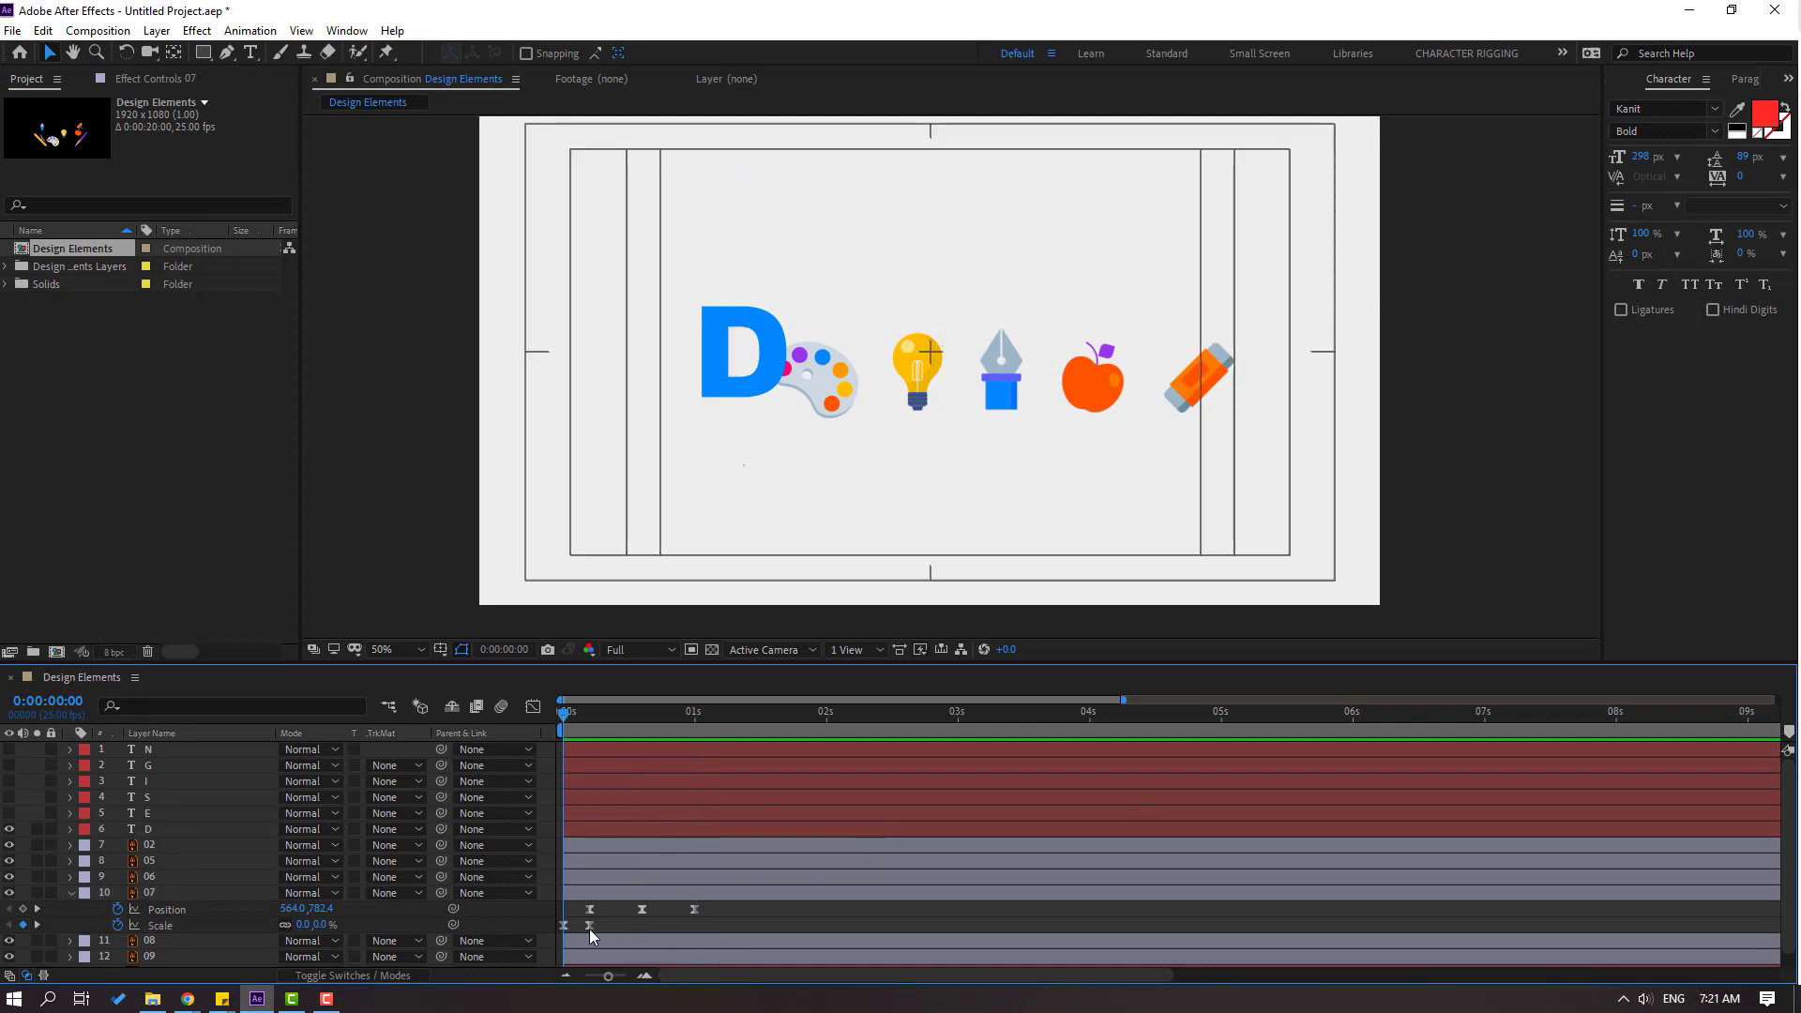
left_click_drag(589, 928, 616, 925)
key("space")
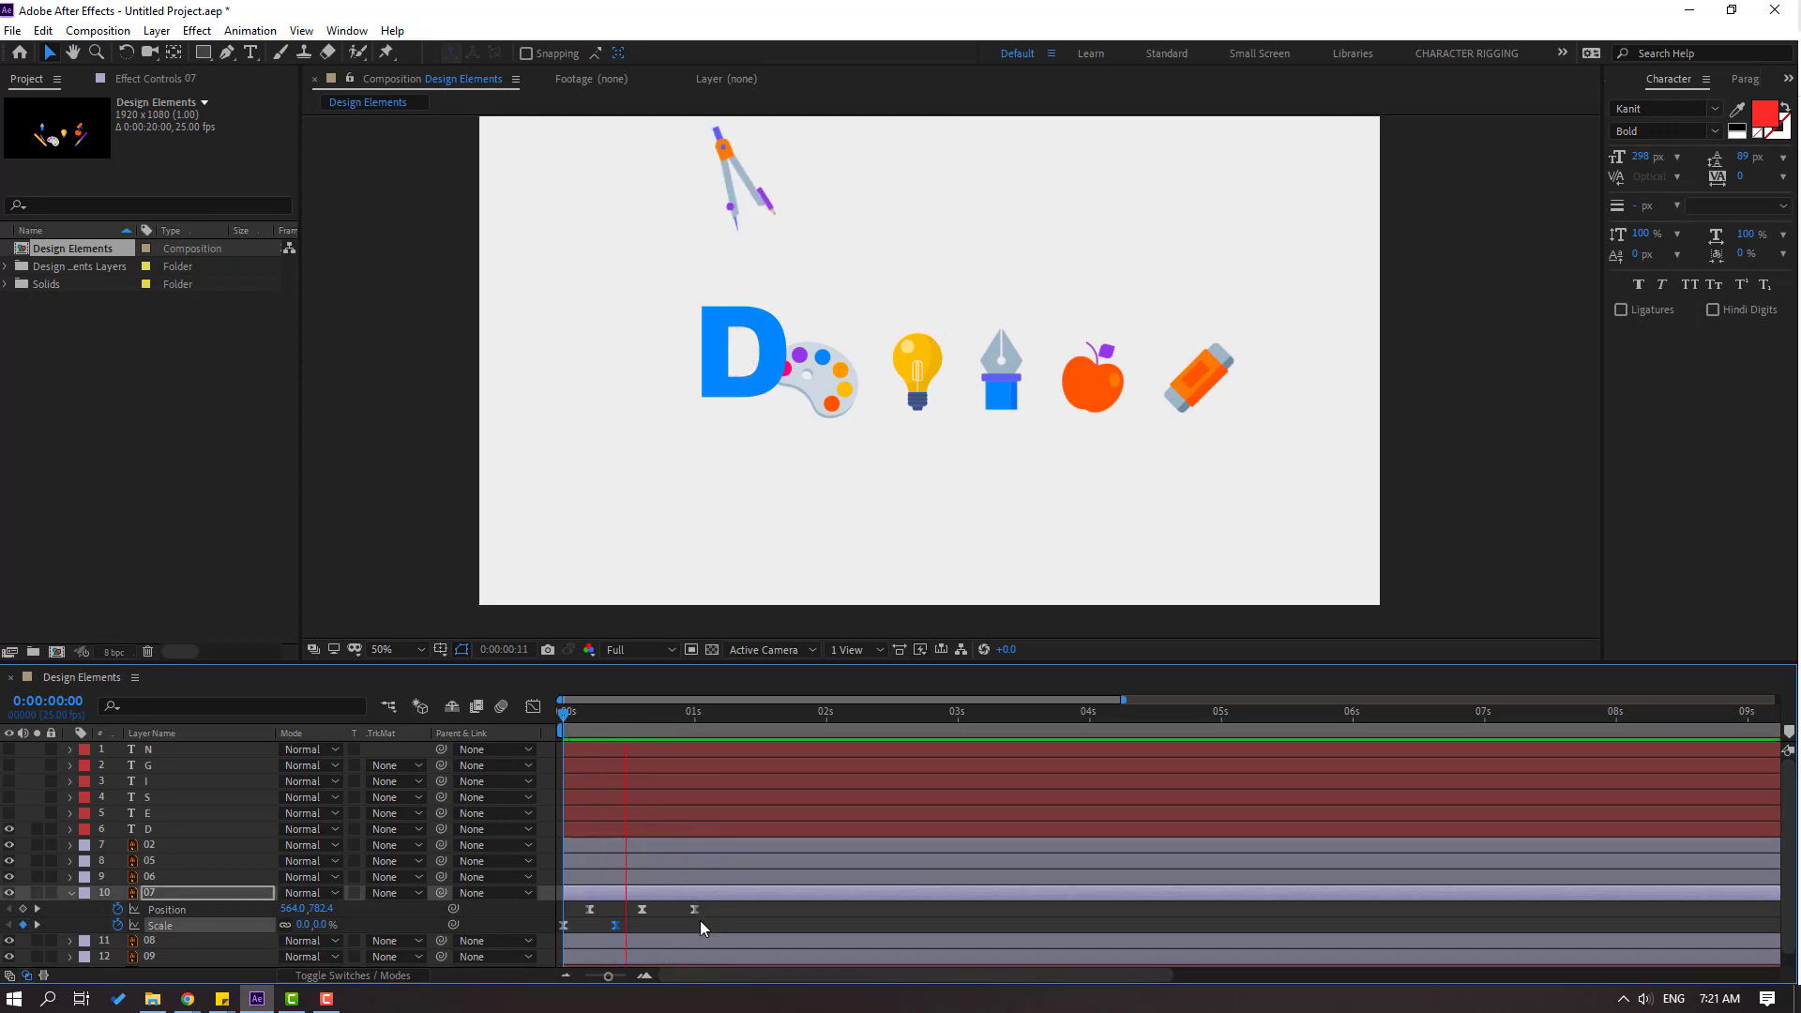
key("space")
left_click_drag(564, 926, 579, 926)
key("space")
key("space")
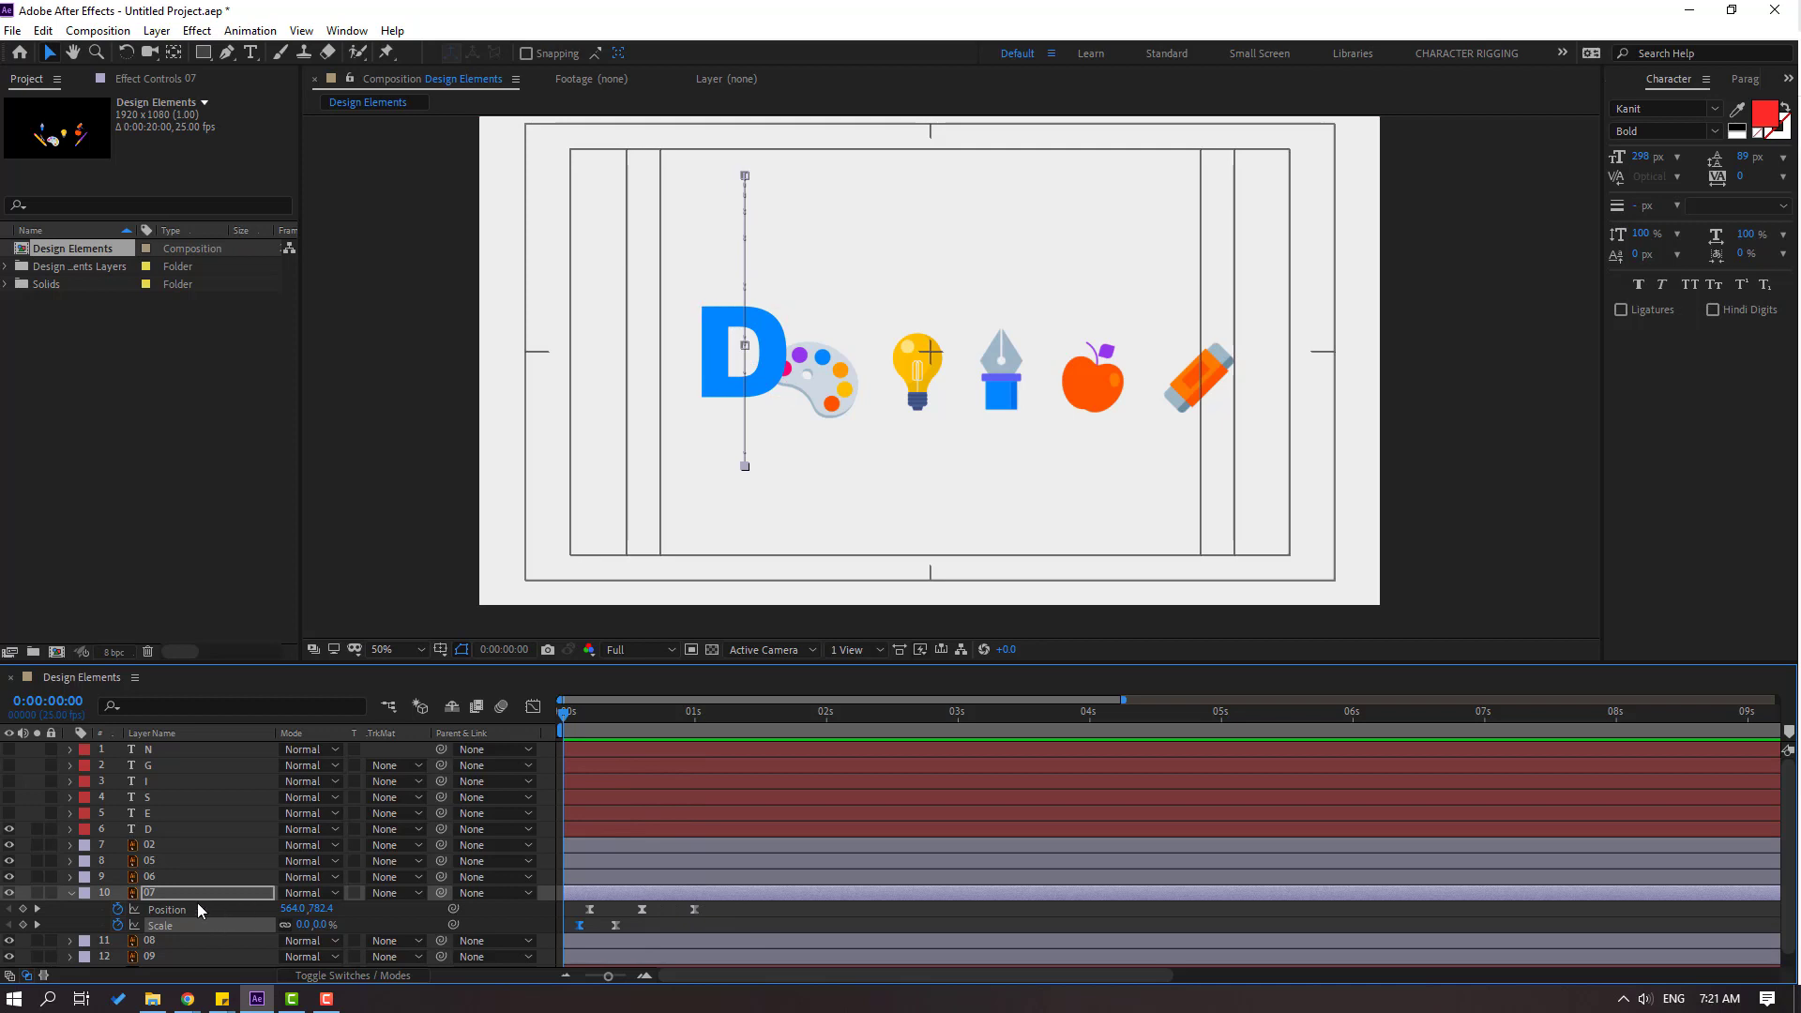
- Split the compass layer 07 at 0:00:01:00 and remove the part after that time
left_click_drag(600, 711, 695, 713)
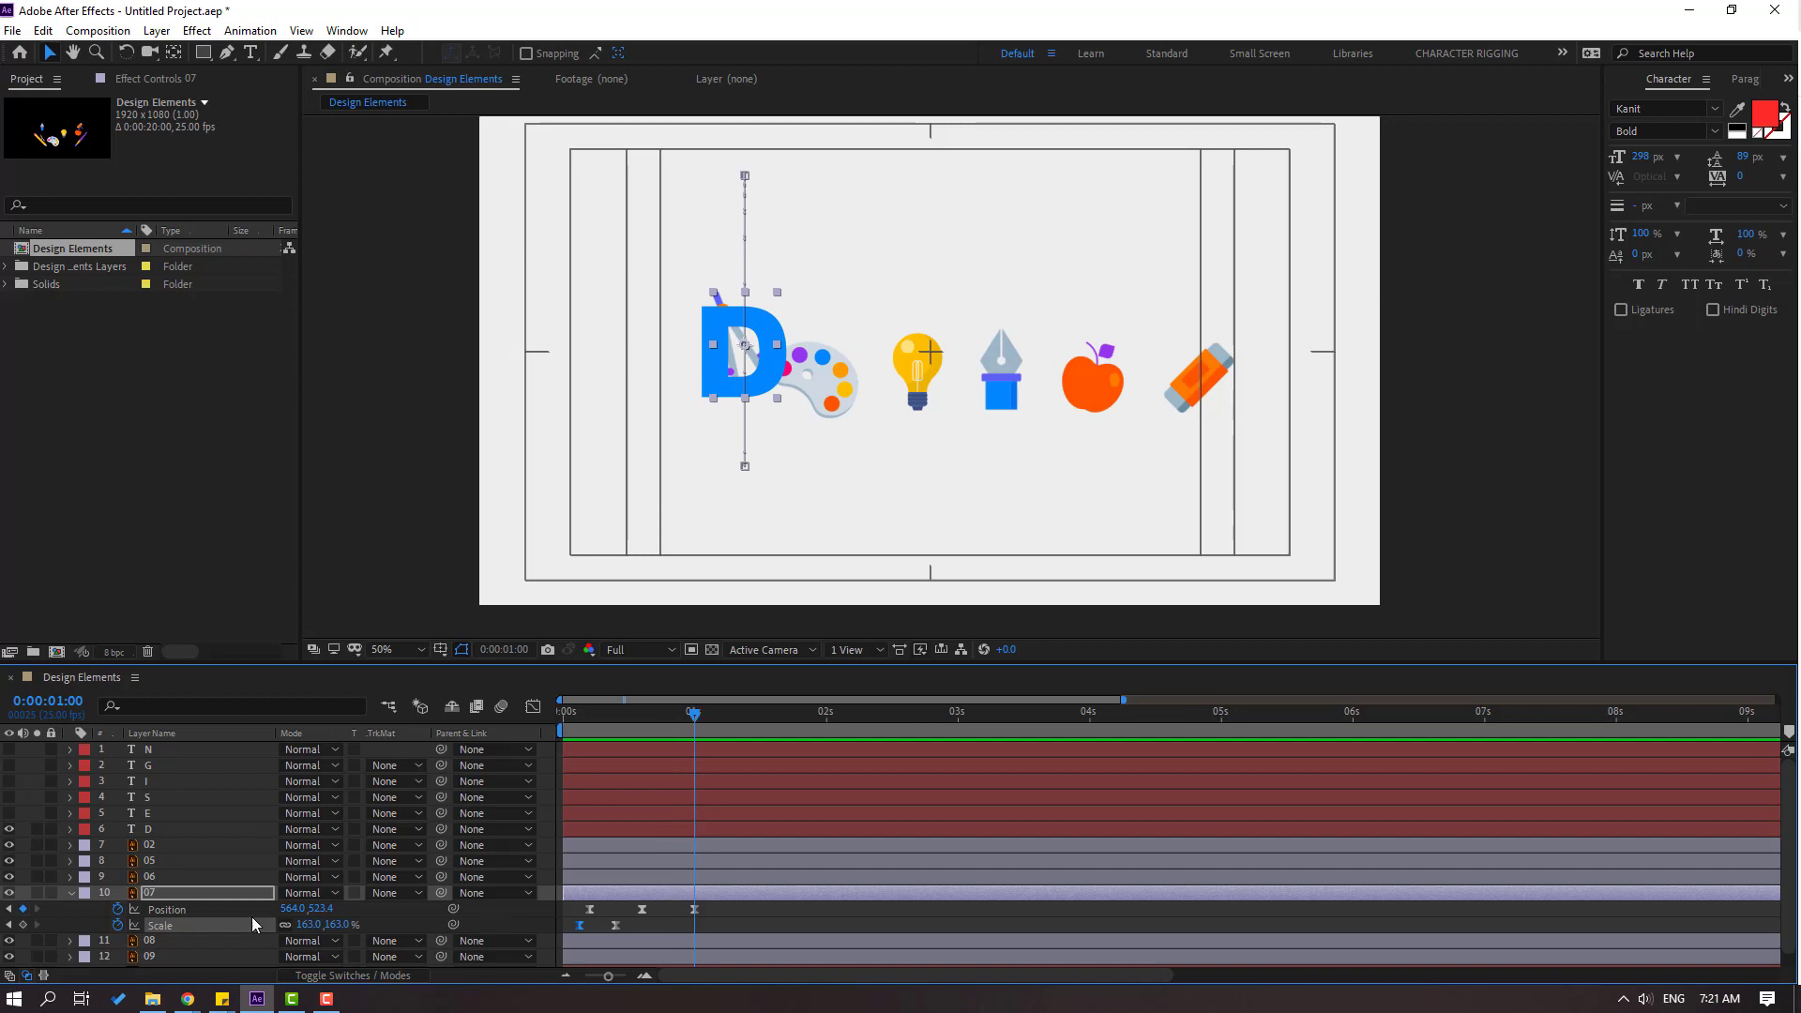
left_click(43, 30)
left_click(169, 301)
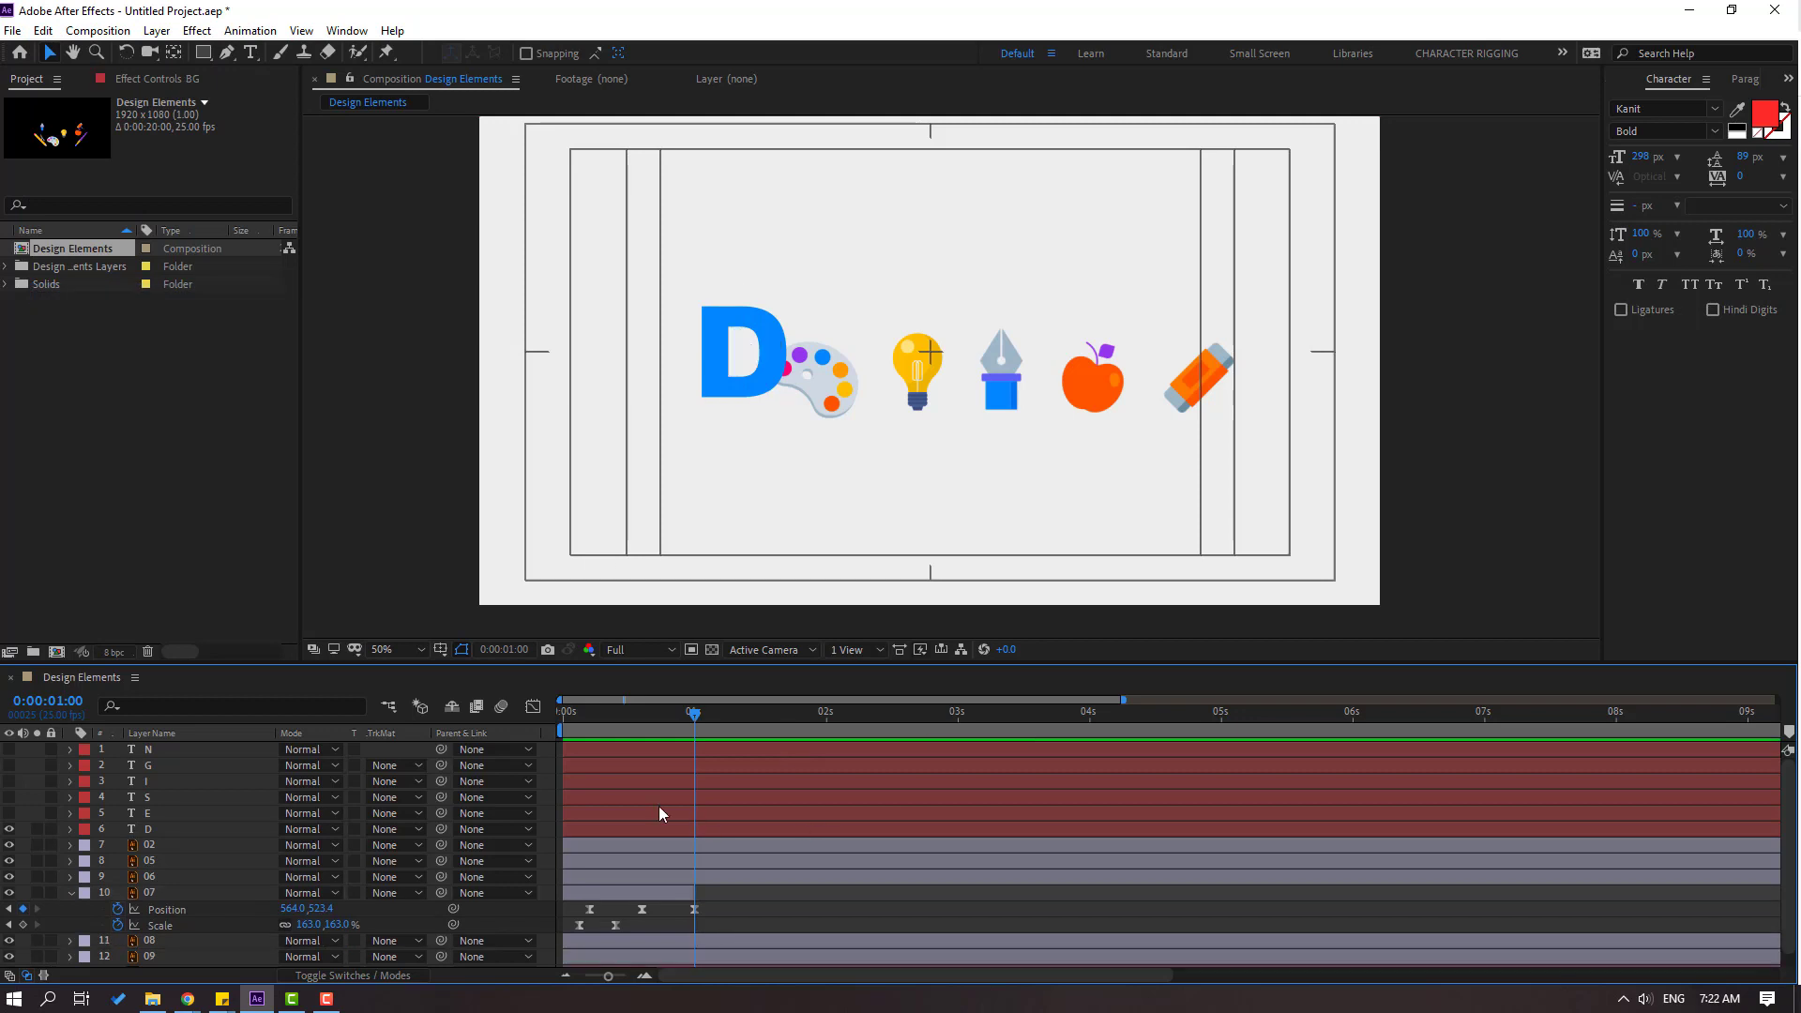
- Shift the letter D layer in time to start at 0:00:01:00, and preview the switch from compass to letter
left_click(147, 830)
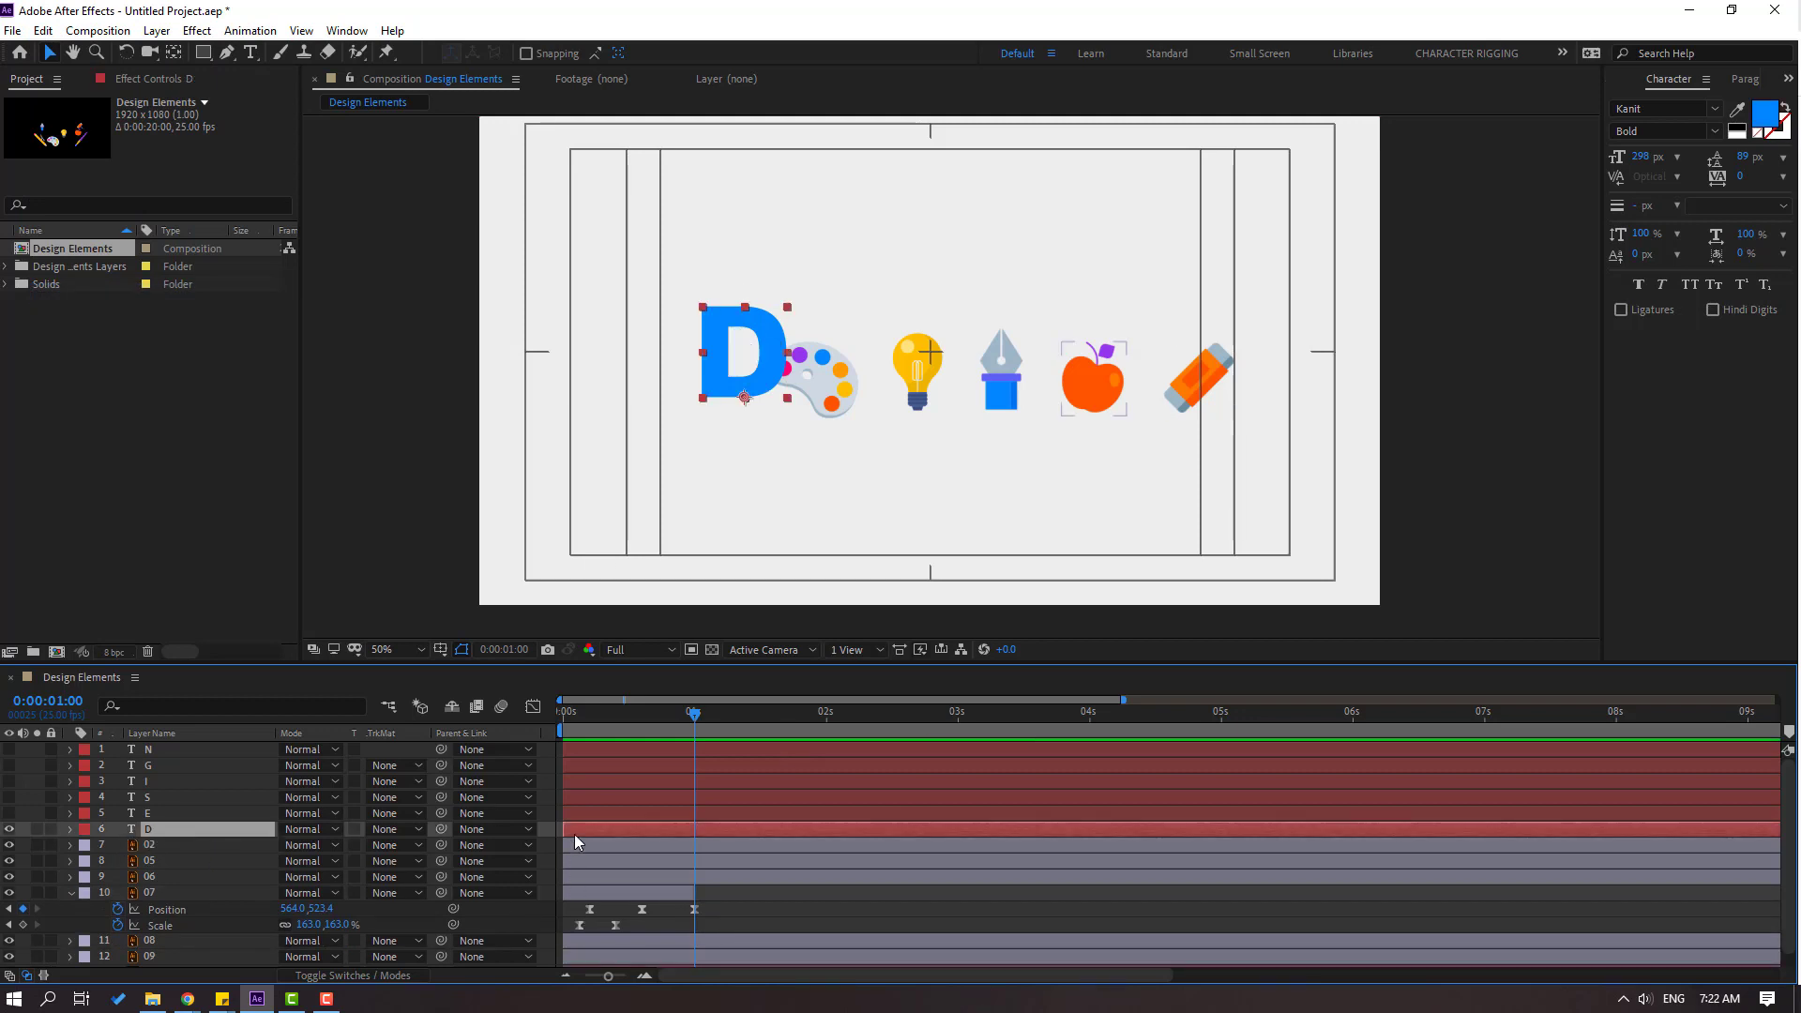
left_click_drag(577, 829, 707, 830)
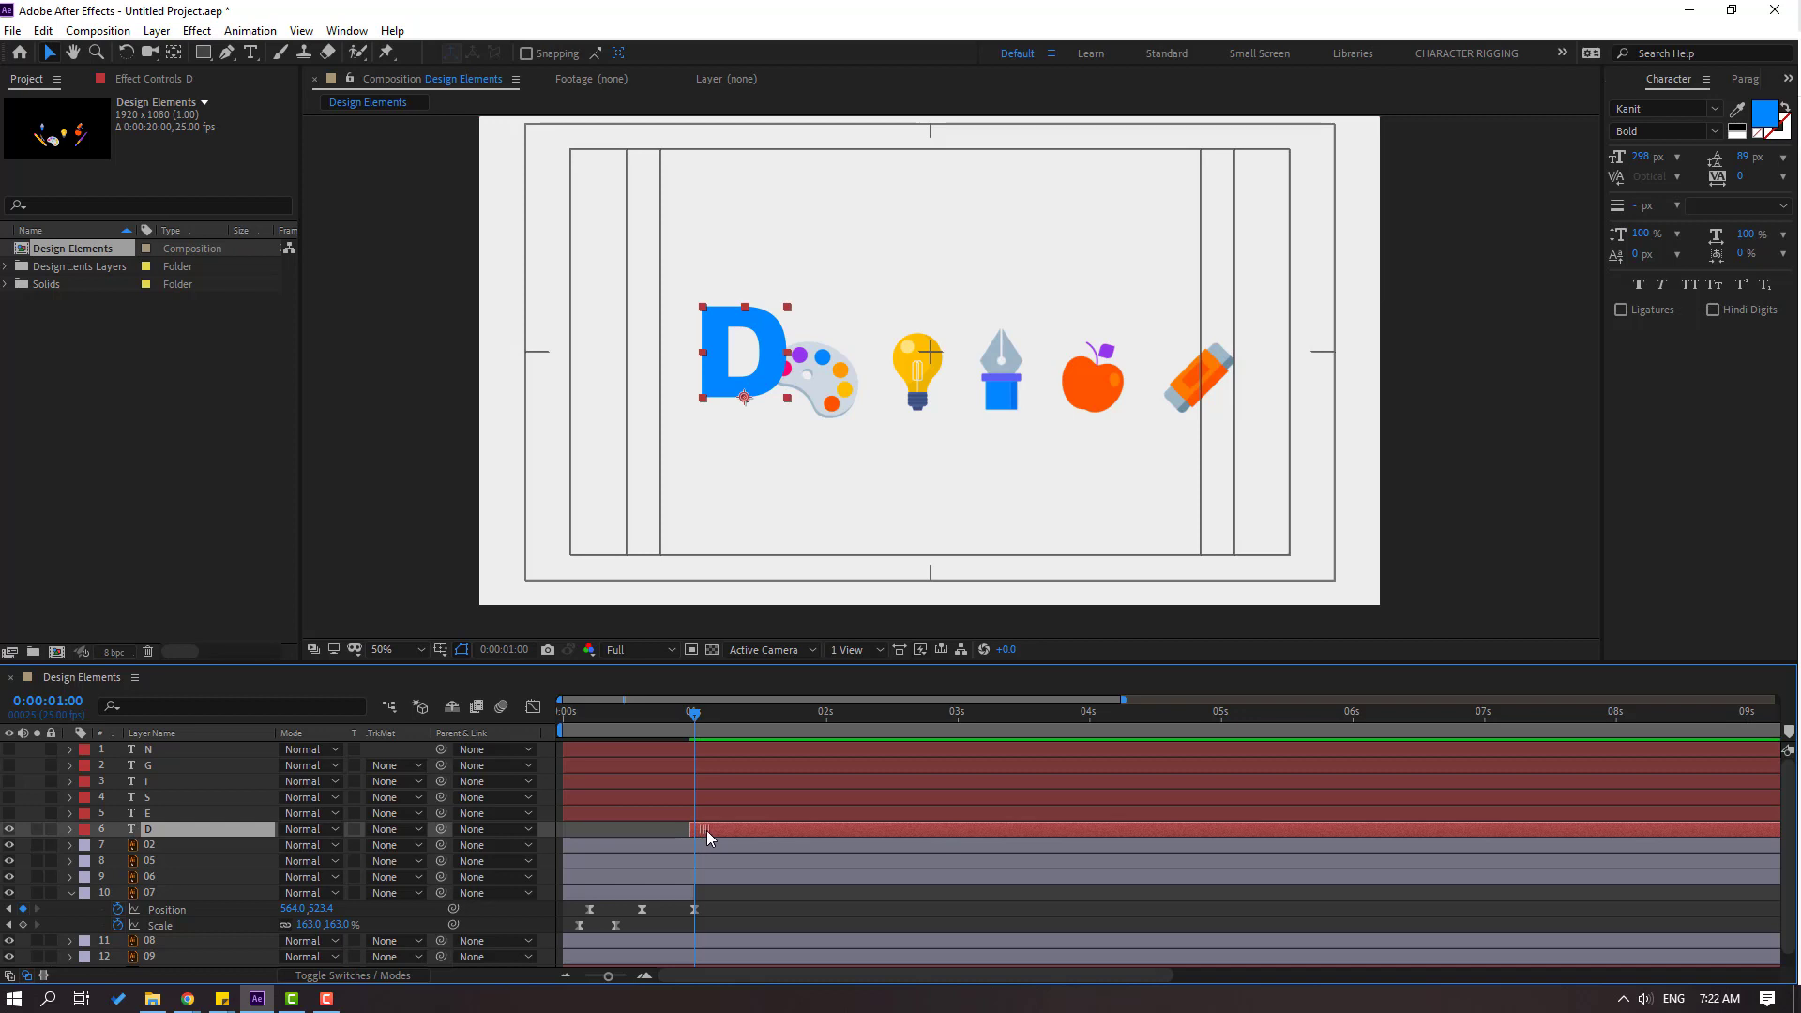
key("space")
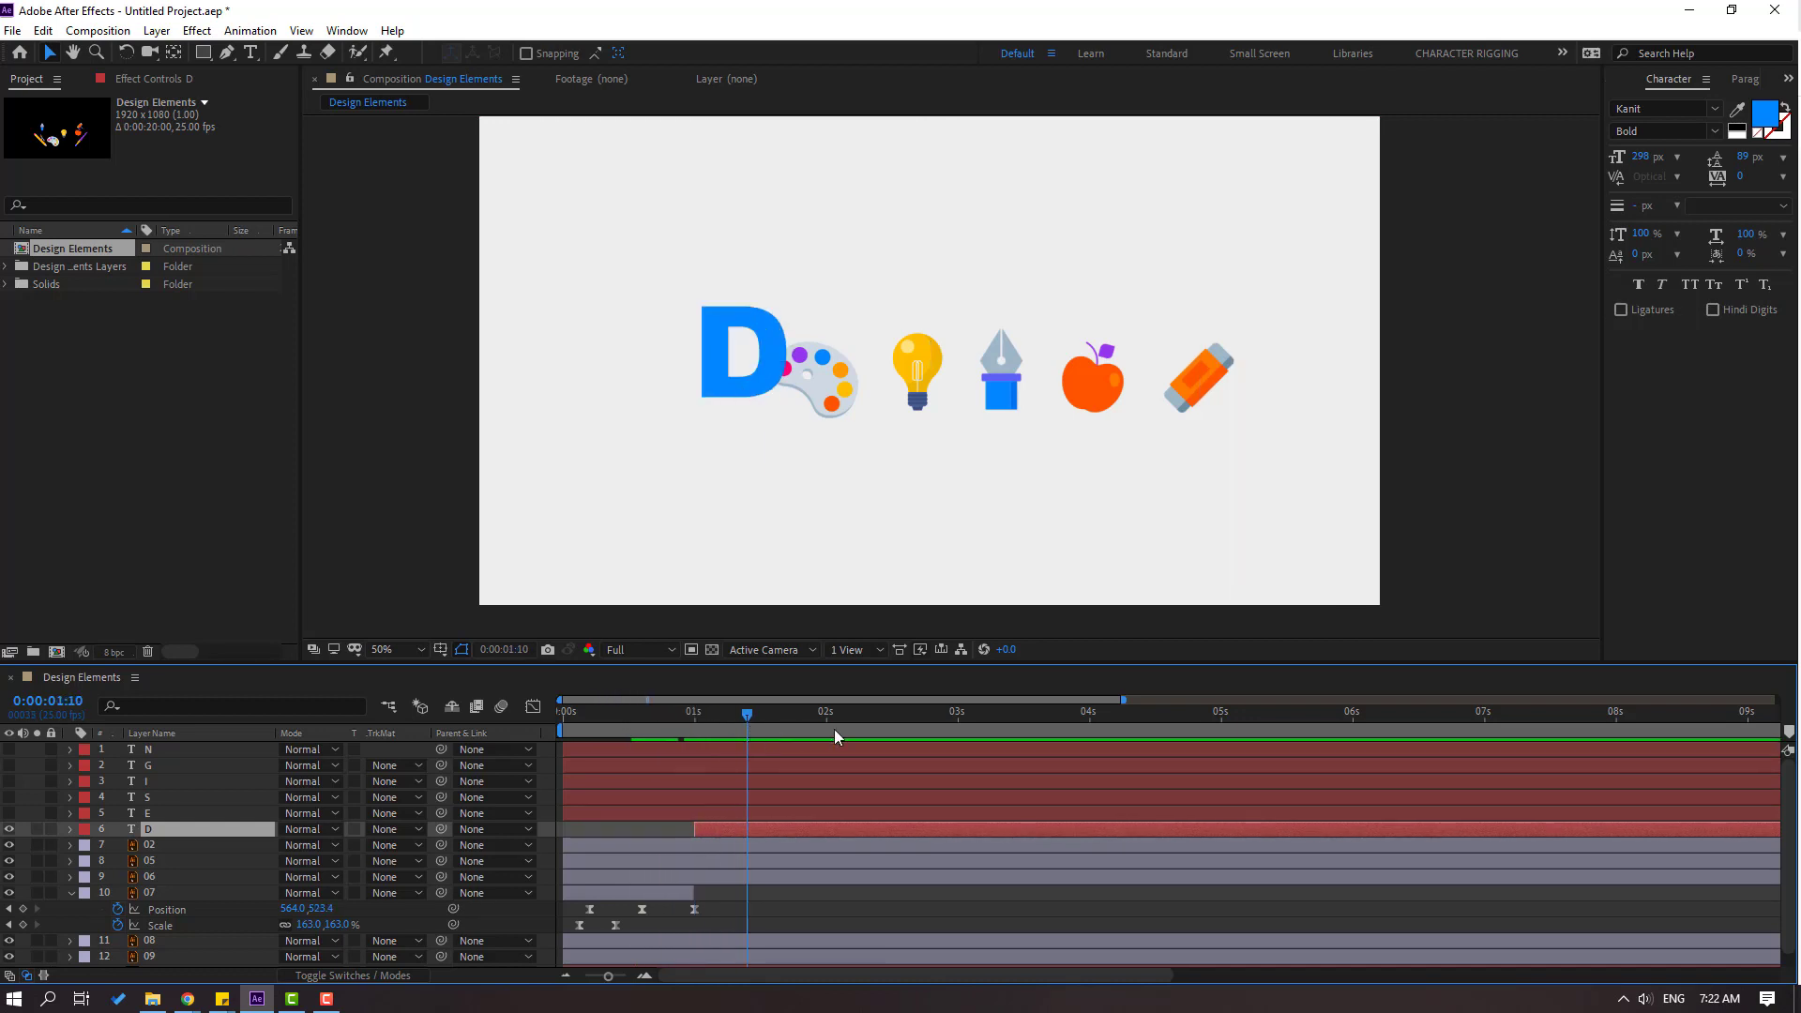
key("space")
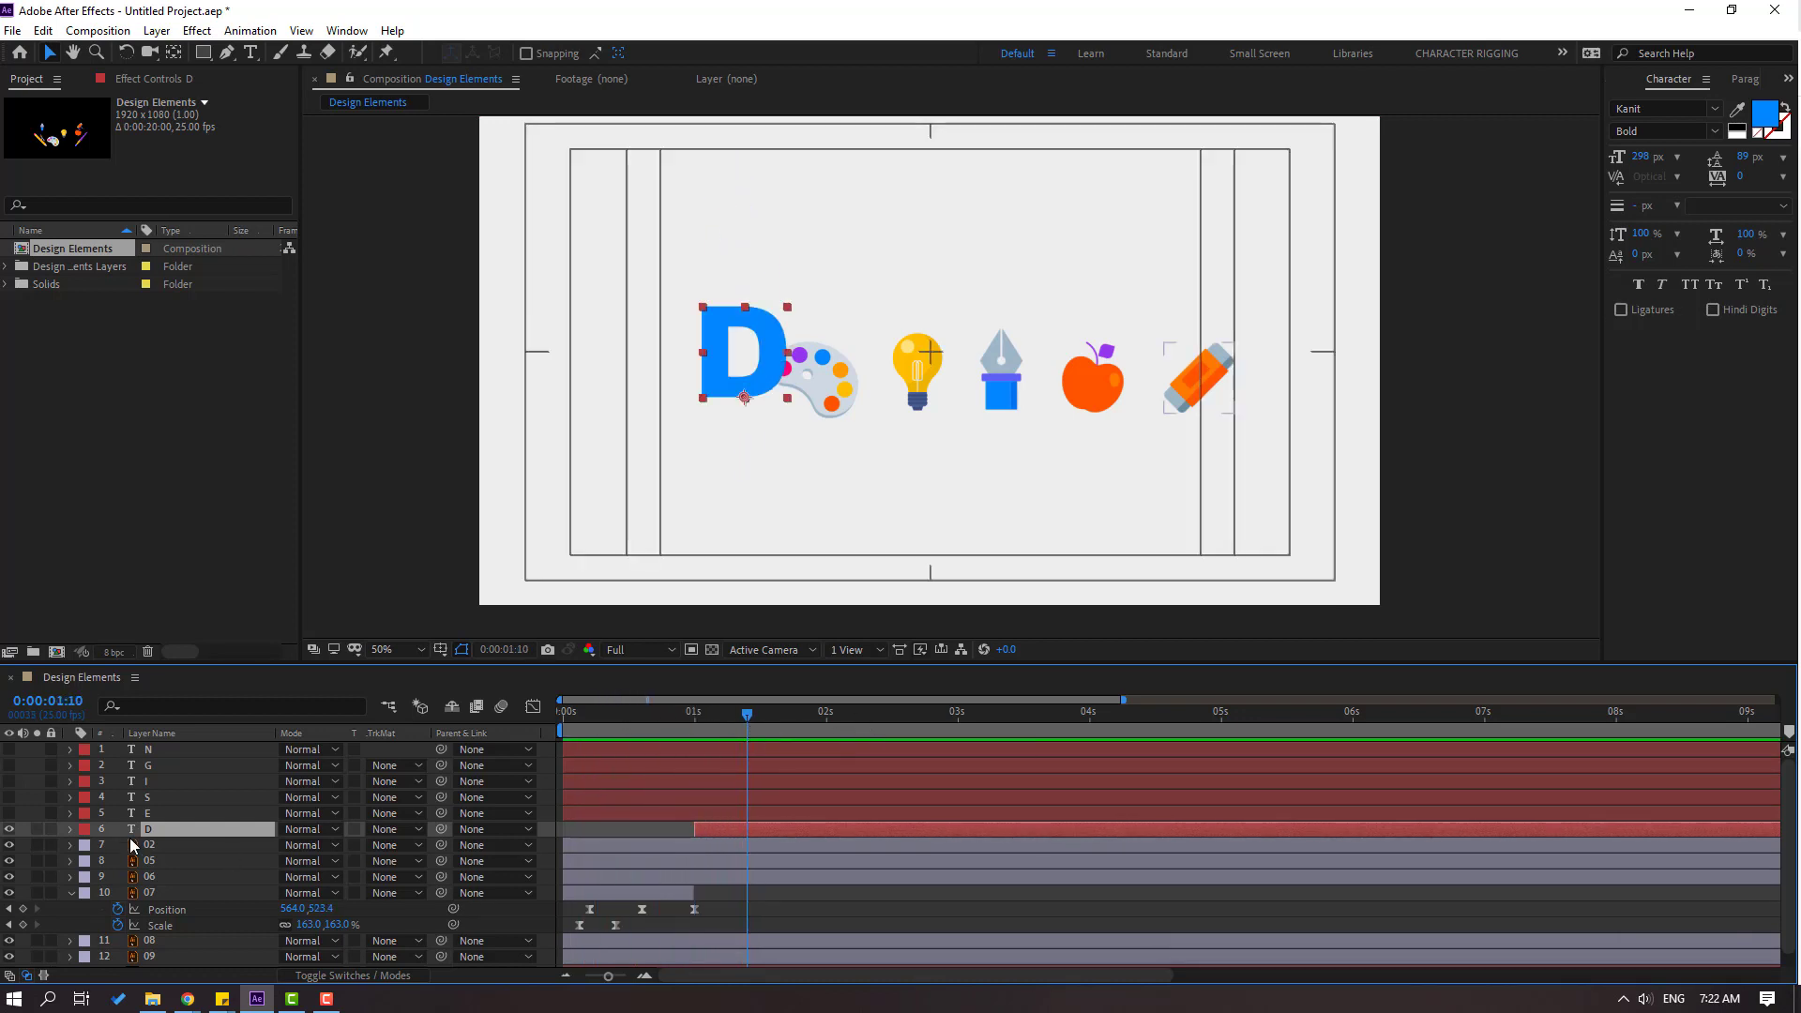
- Solo the letter D and compass 07 layers and preview the transition between them
left_click(149, 892, "ctrl")
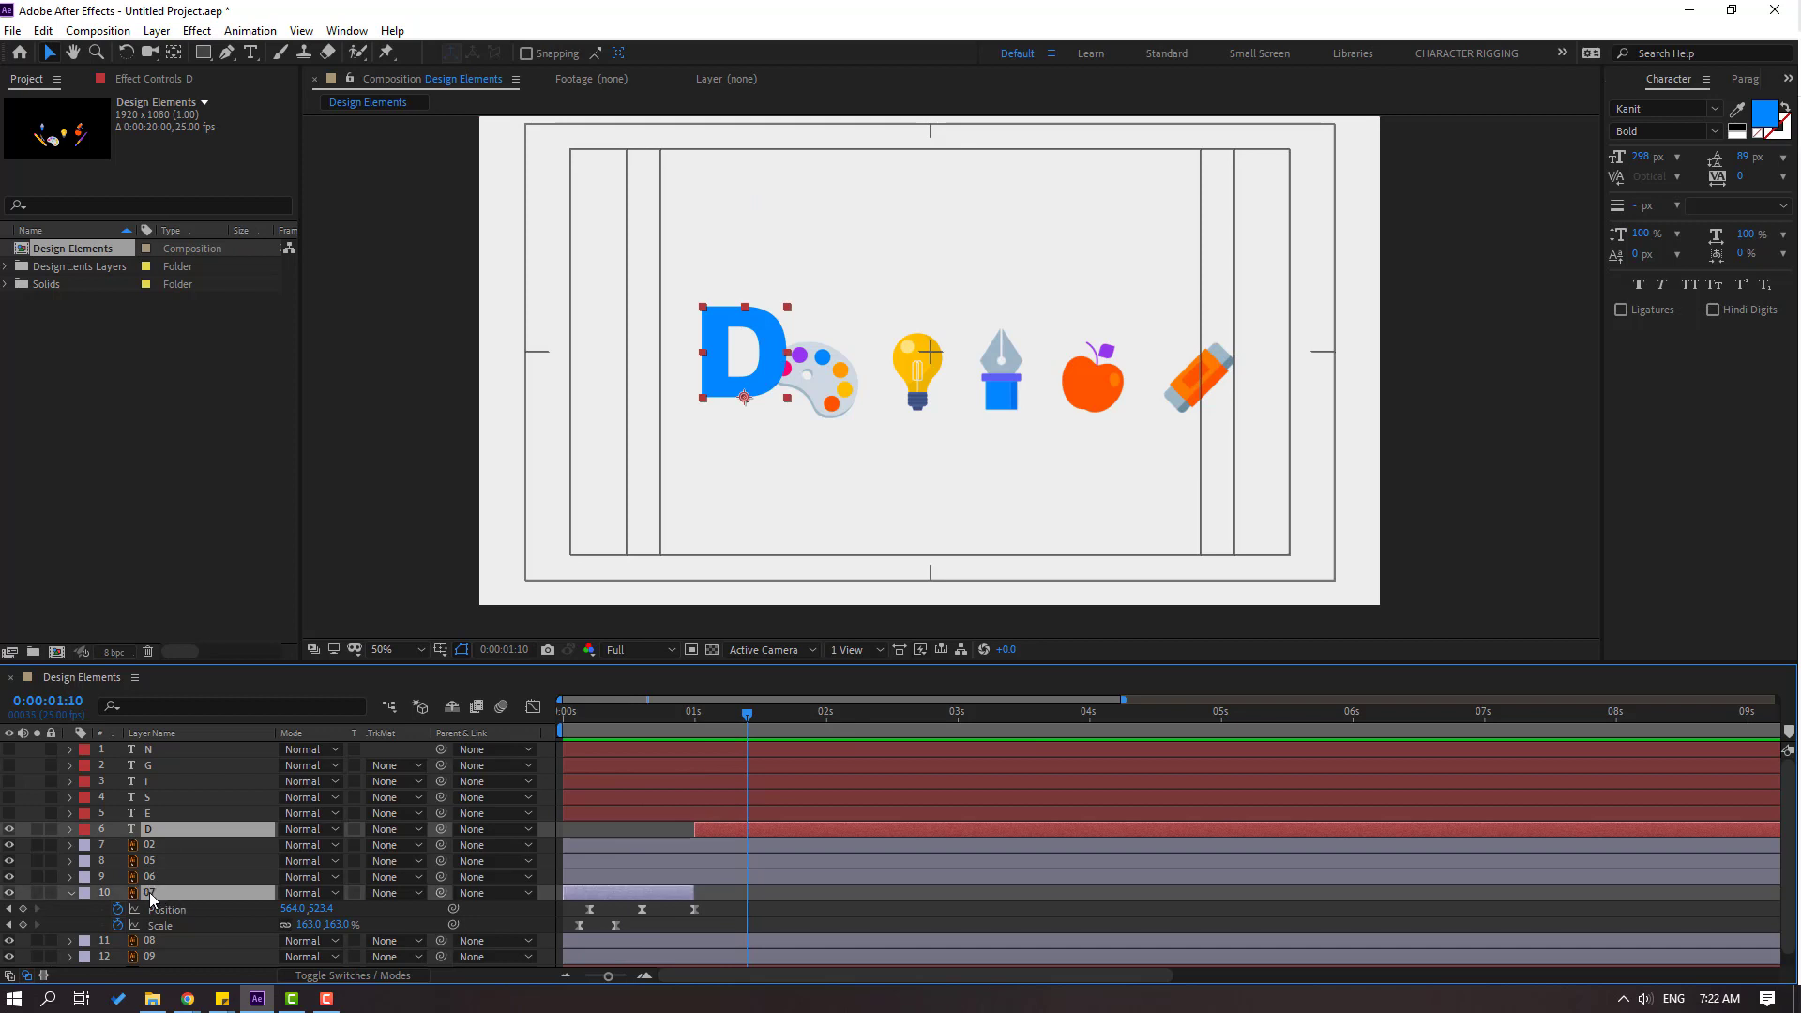
left_click(37, 829)
key("space")
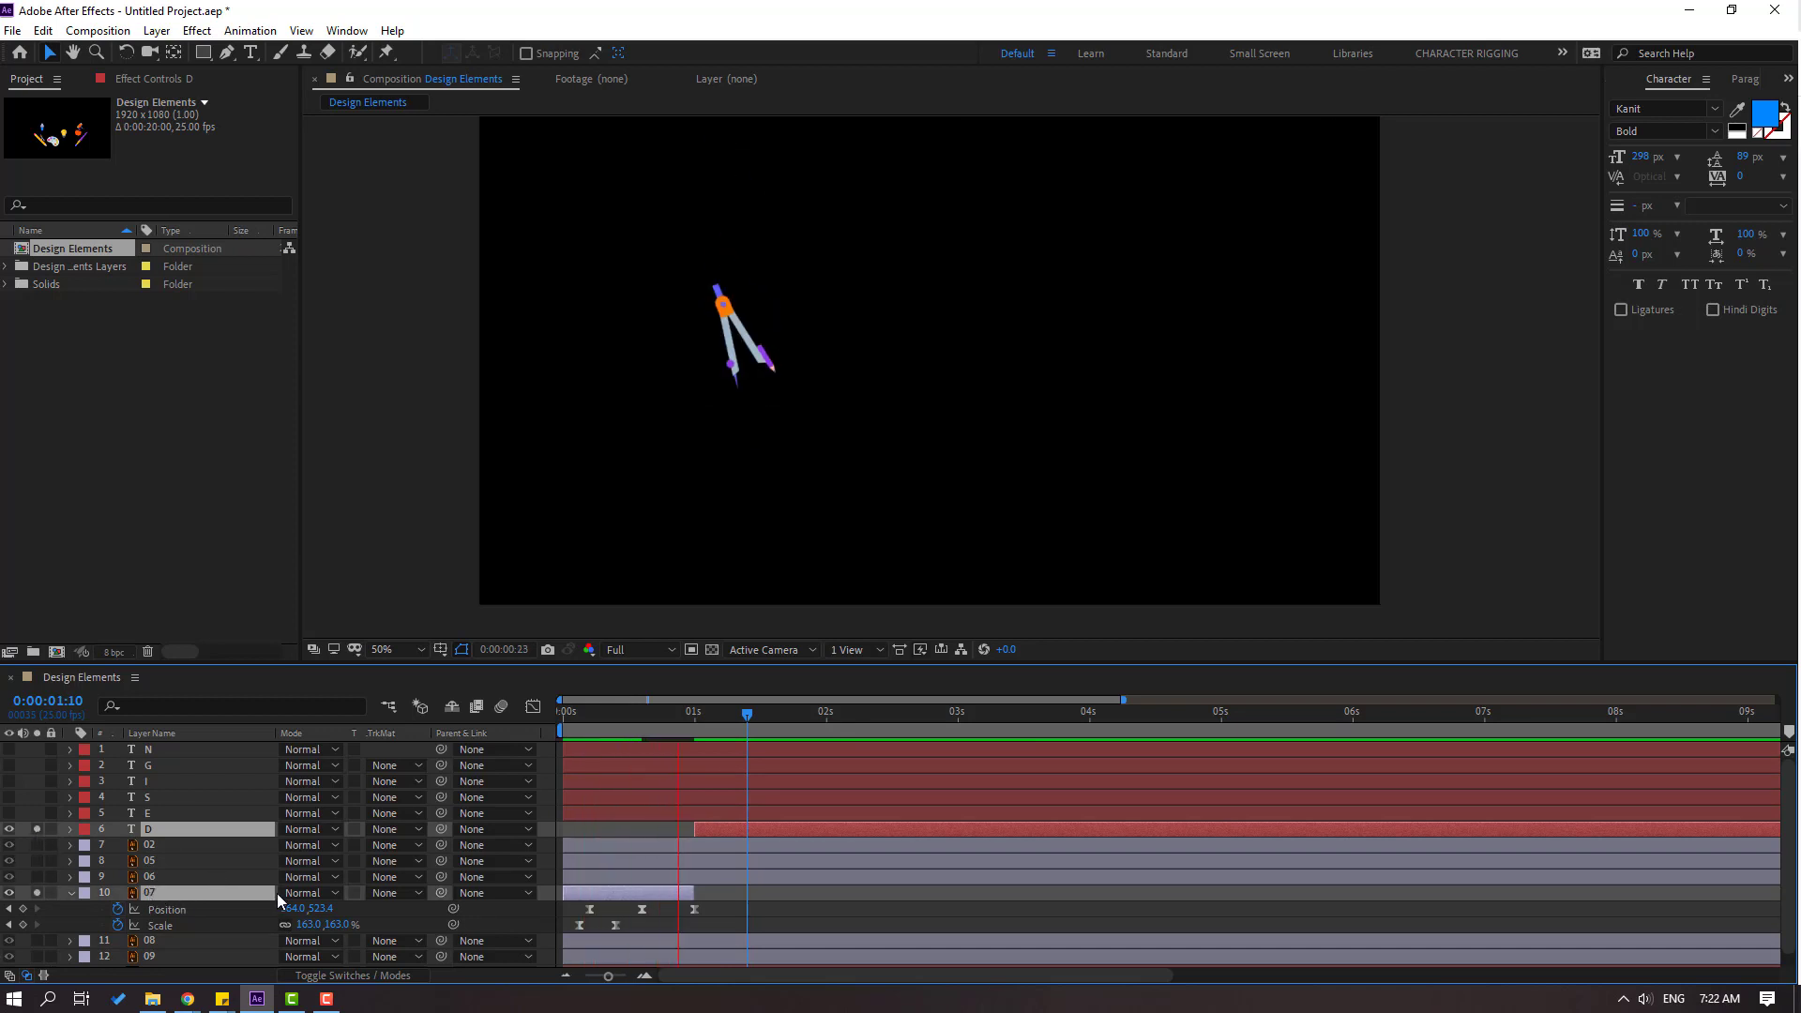
key("space")
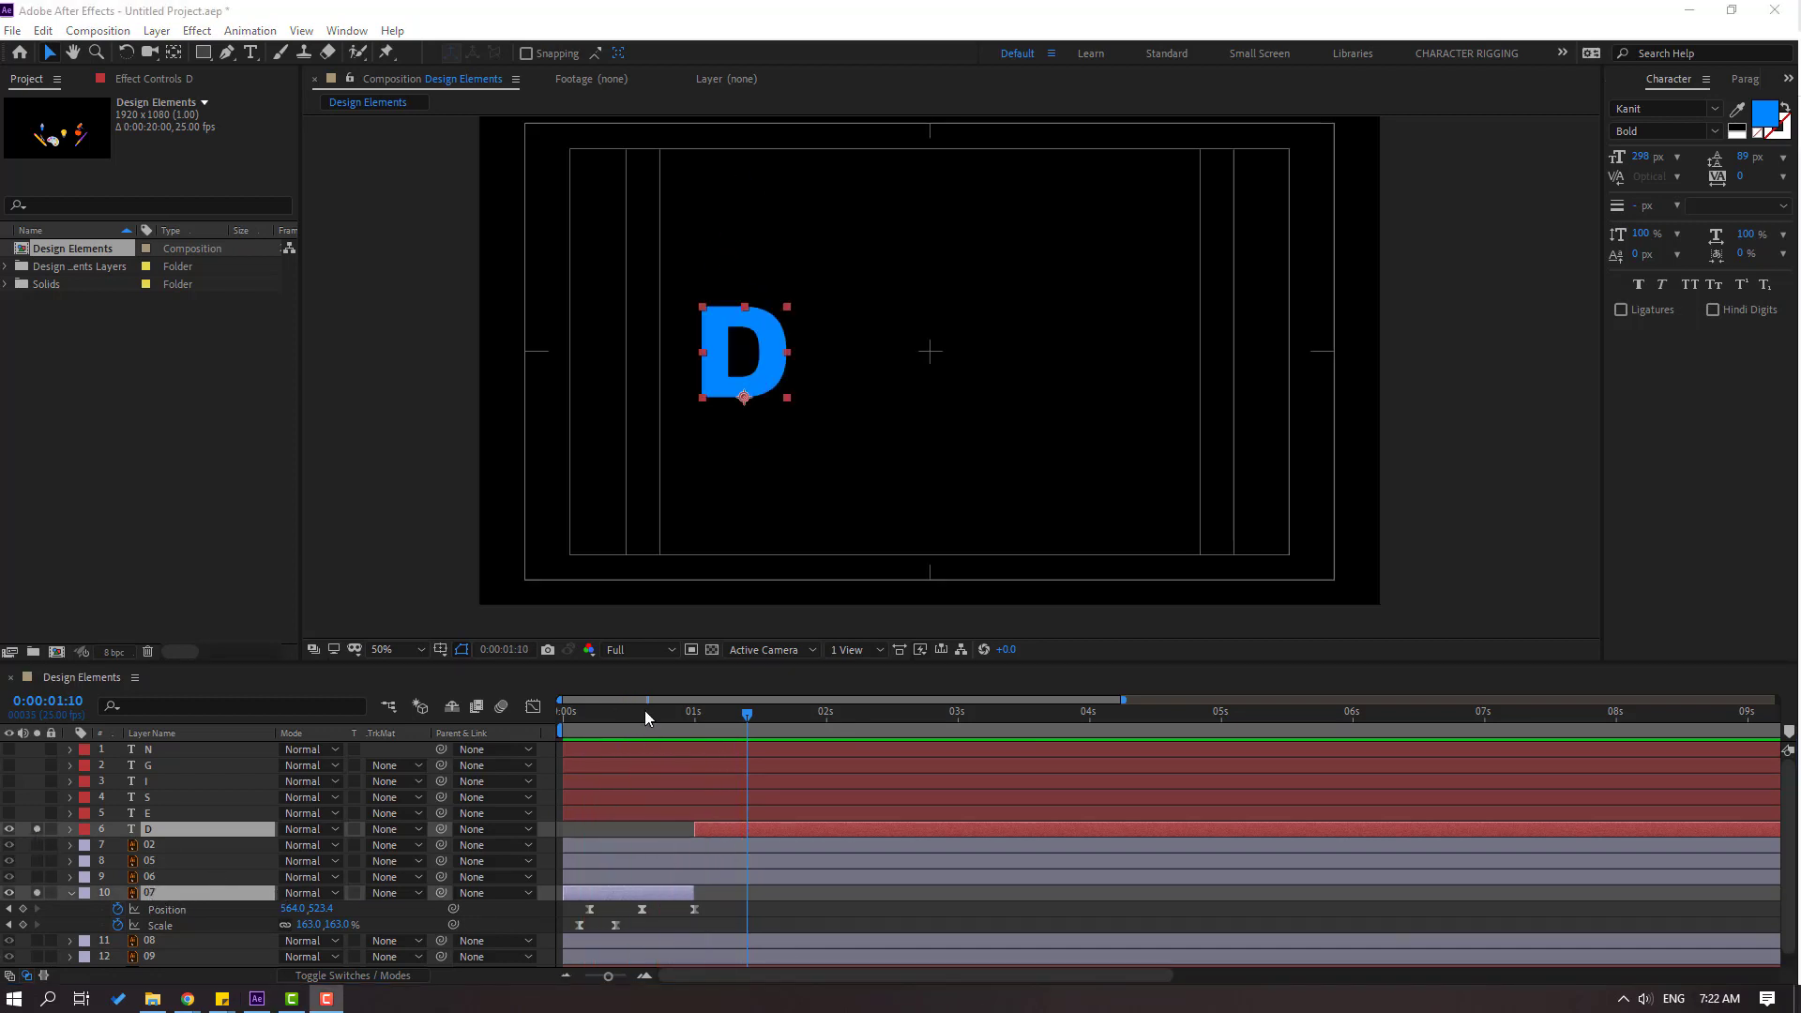
left_click(646, 714)
key("space")
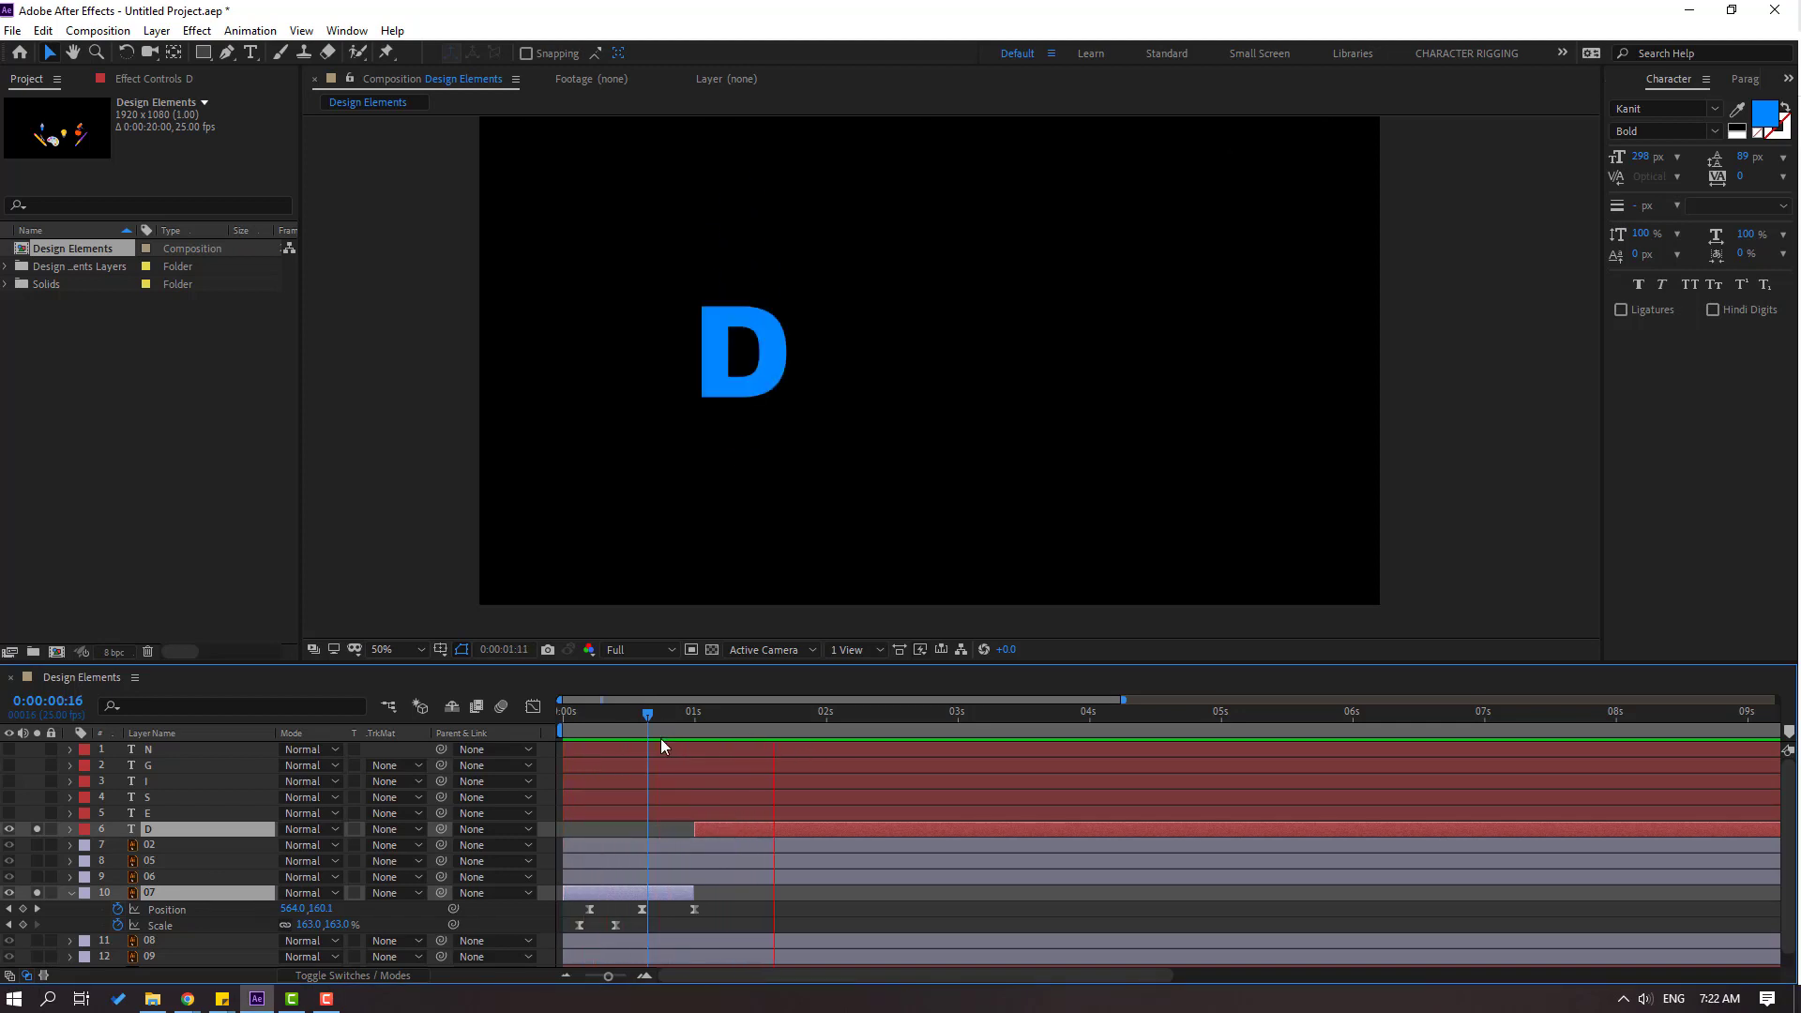
- Keyframe the letter D's Scale at 0:00:01:00 with proportions unlinked and the vertical scale at 0%
left_click_drag(647, 715, 694, 720)
left_click(711, 831)
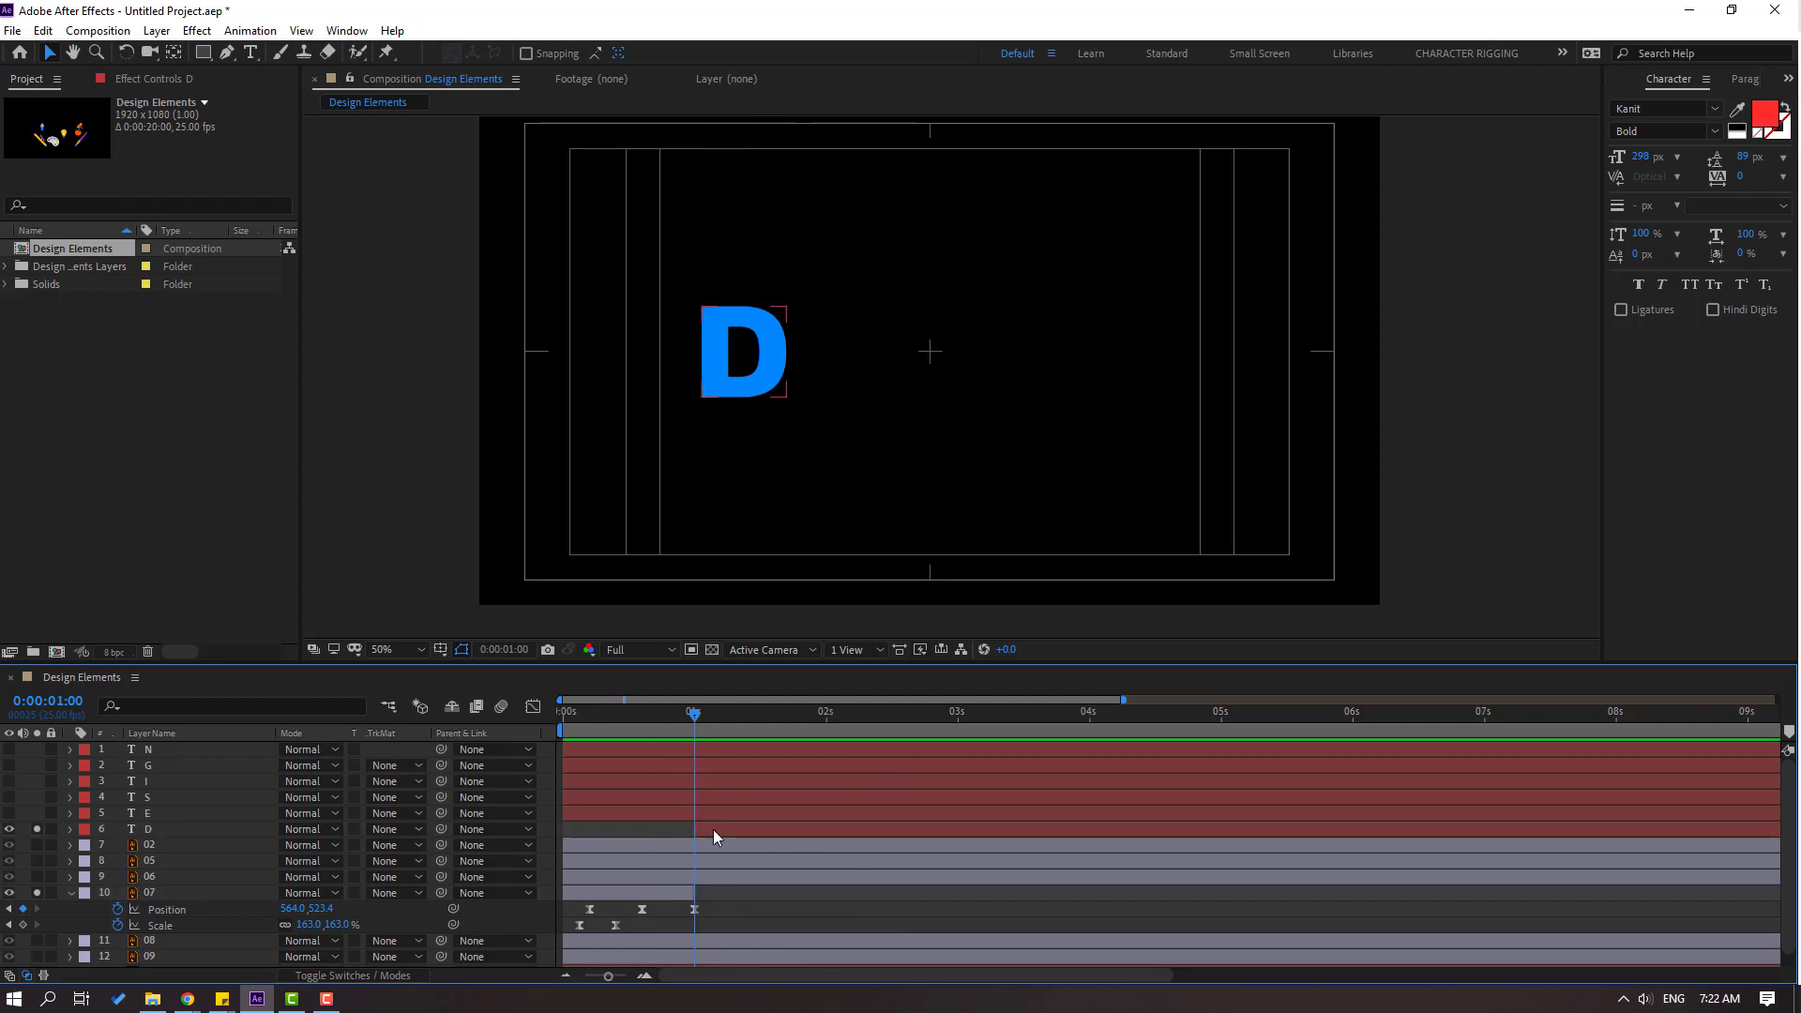
key("s")
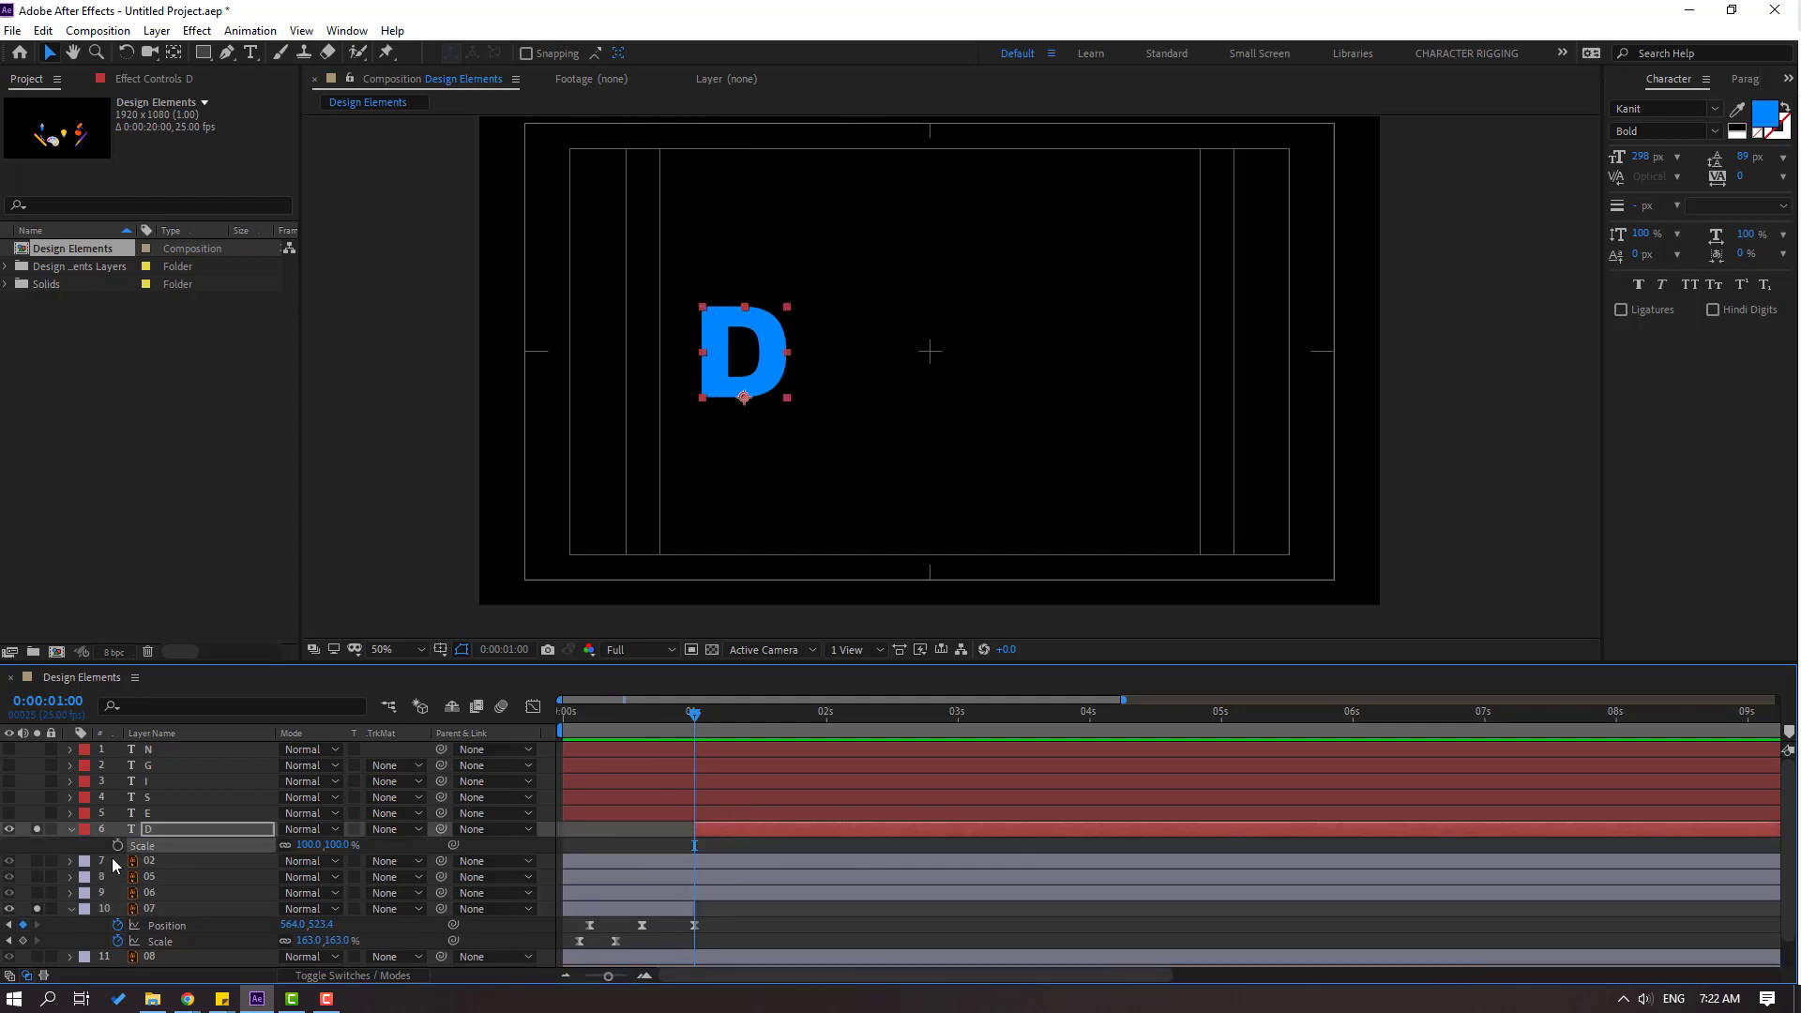
left_click(338, 844)
type("0")
key("Return")
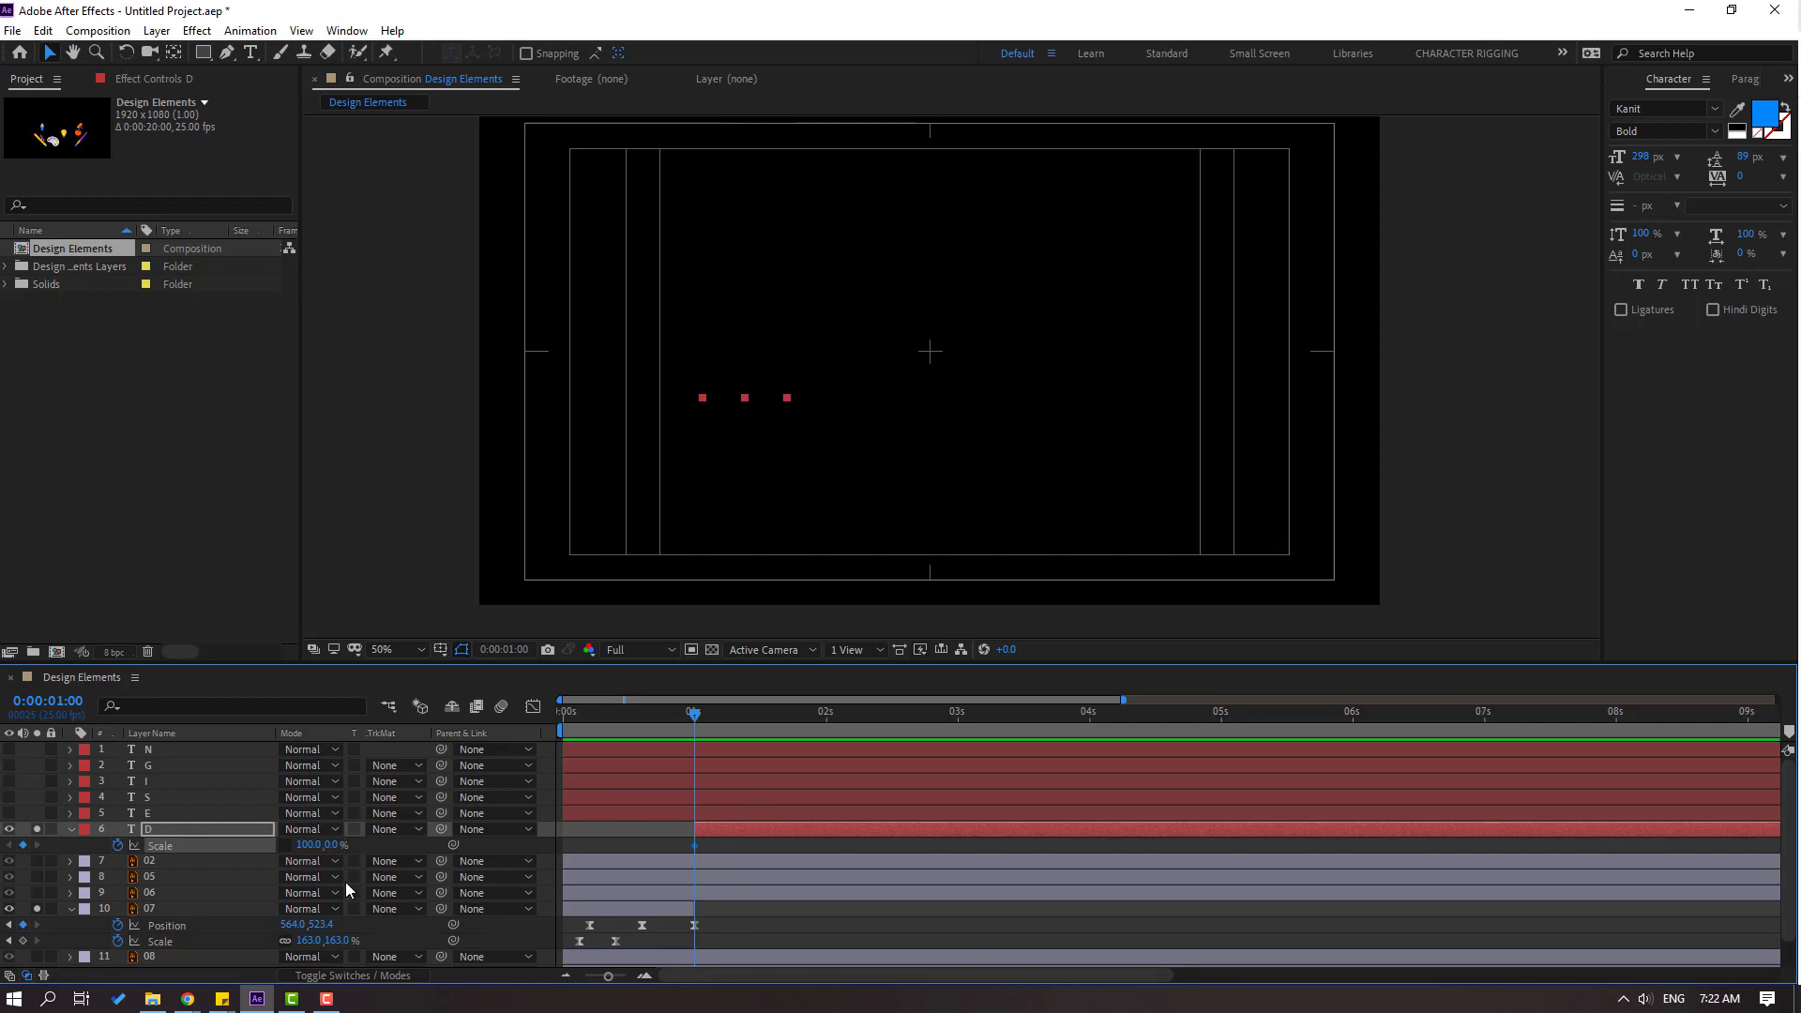
- Keyframe the D's vertical scale to 120% at 0:00:01:10, 95% at 0:00:01:20, 110% at 0:00:02:05 and 100% at 0:00:02:15
key("shift+Page_Down")
left_click(334, 844)
key("Return")
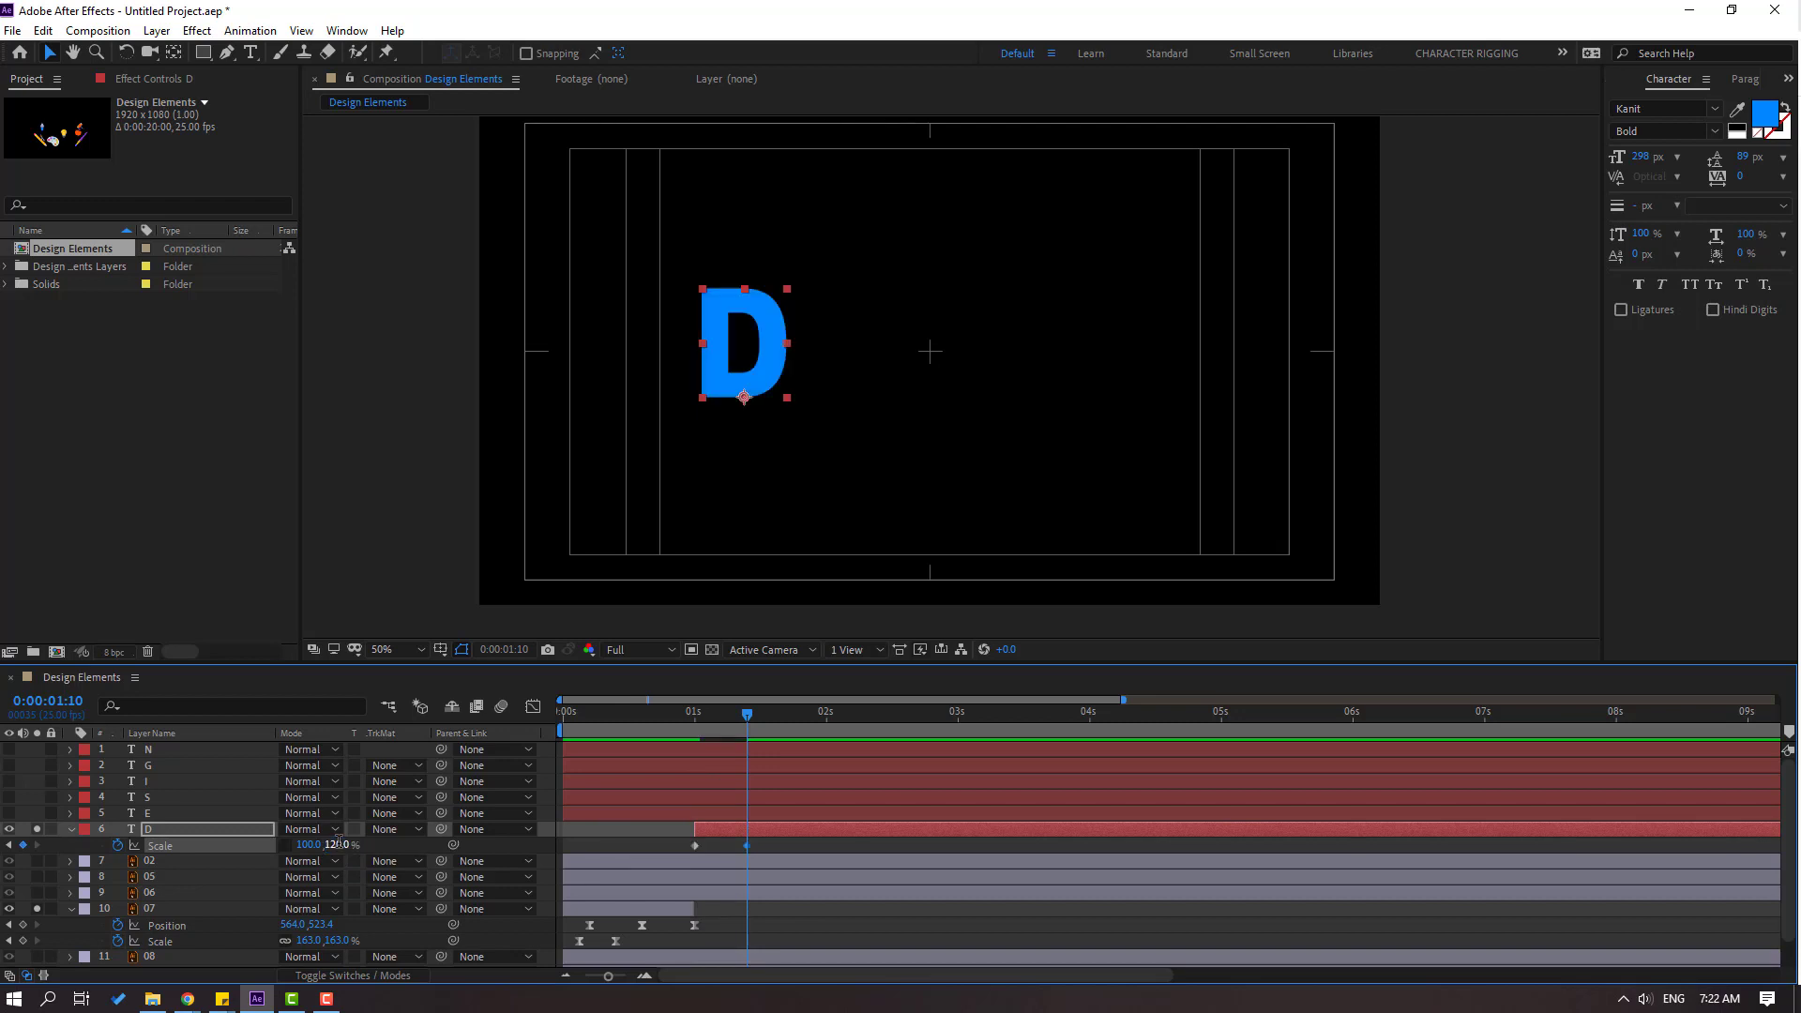
key("shift+Page_Down")
left_click(337, 844)
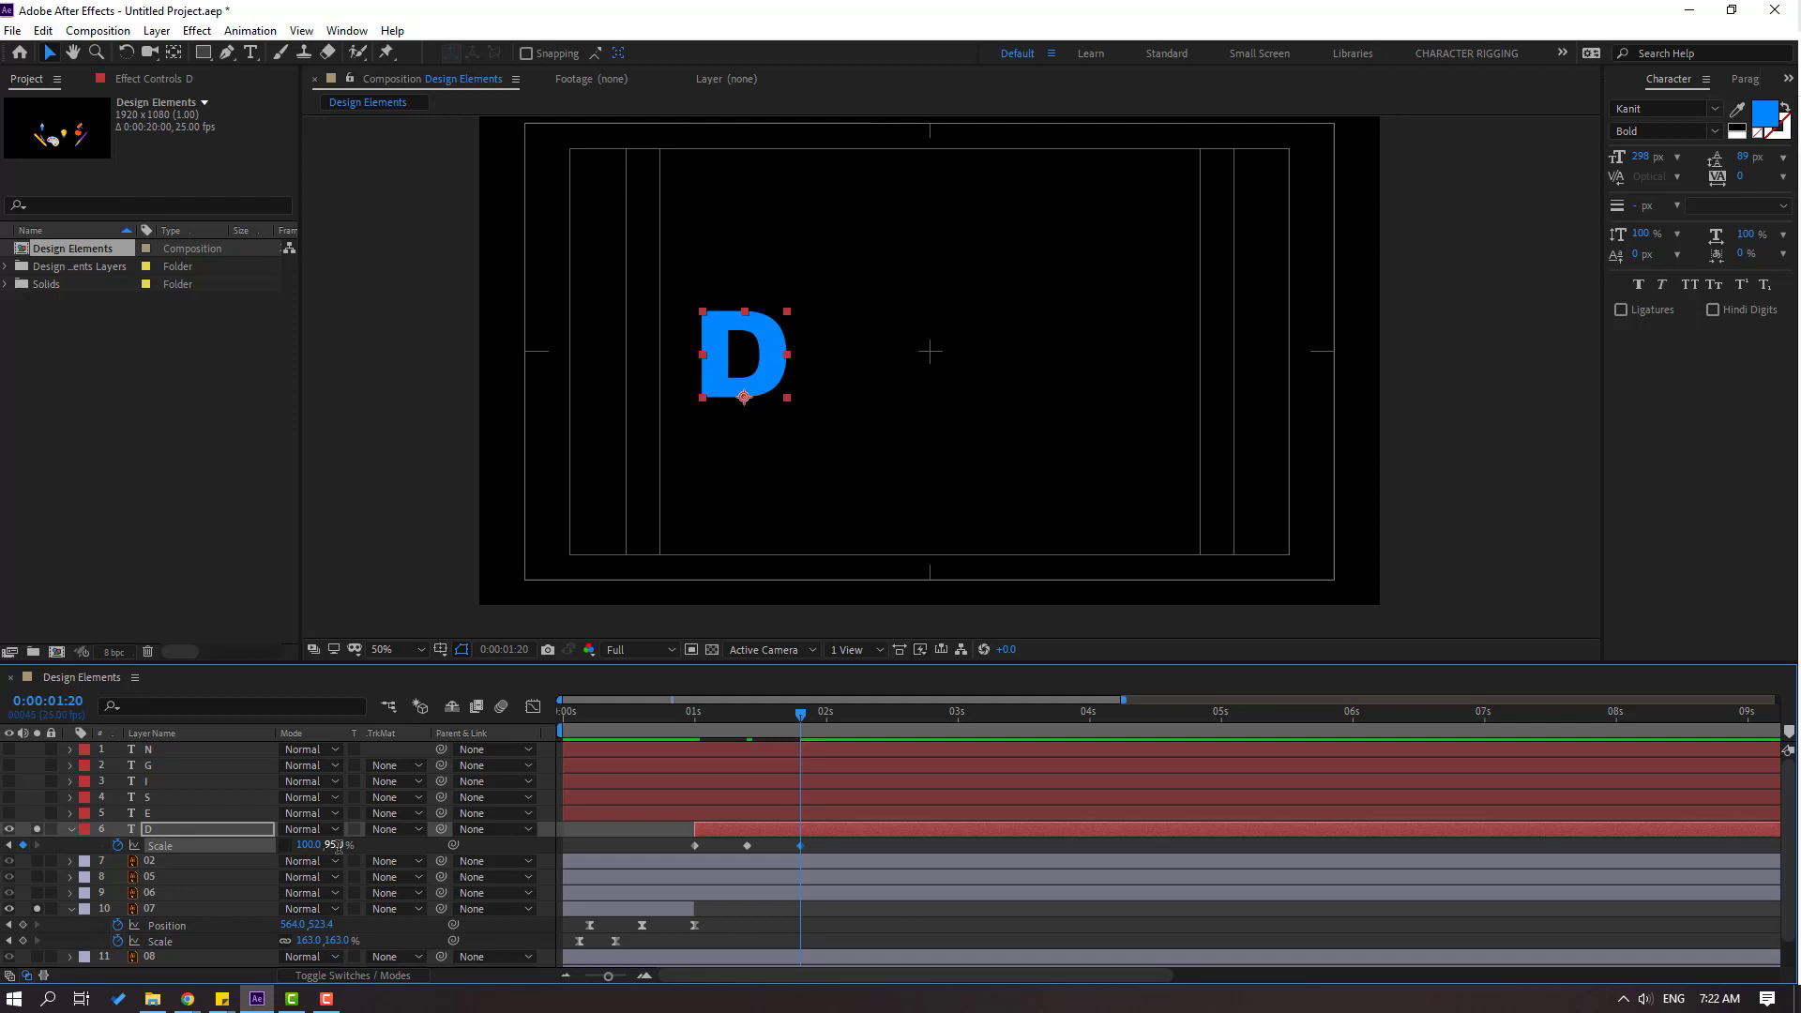
key("shift+Page_Down")
left_click_drag(330, 846, 335, 861)
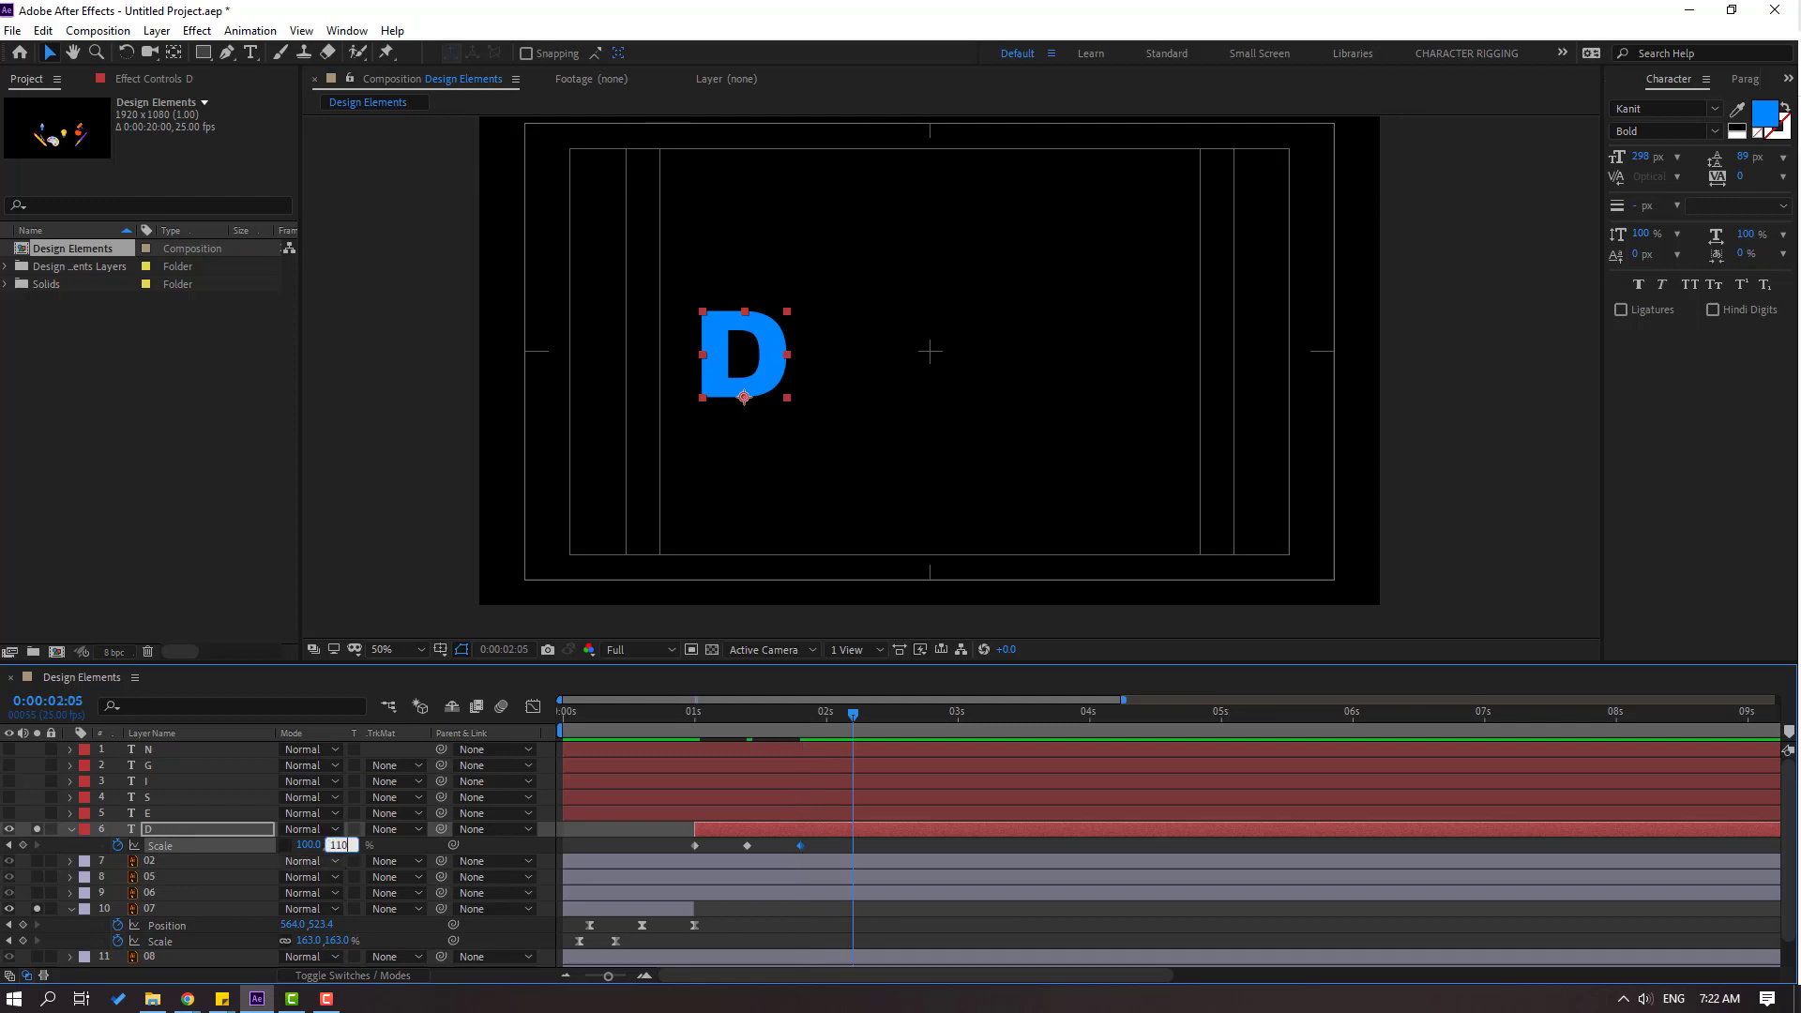
key("shift+Page_Down")
left_click(339, 845)
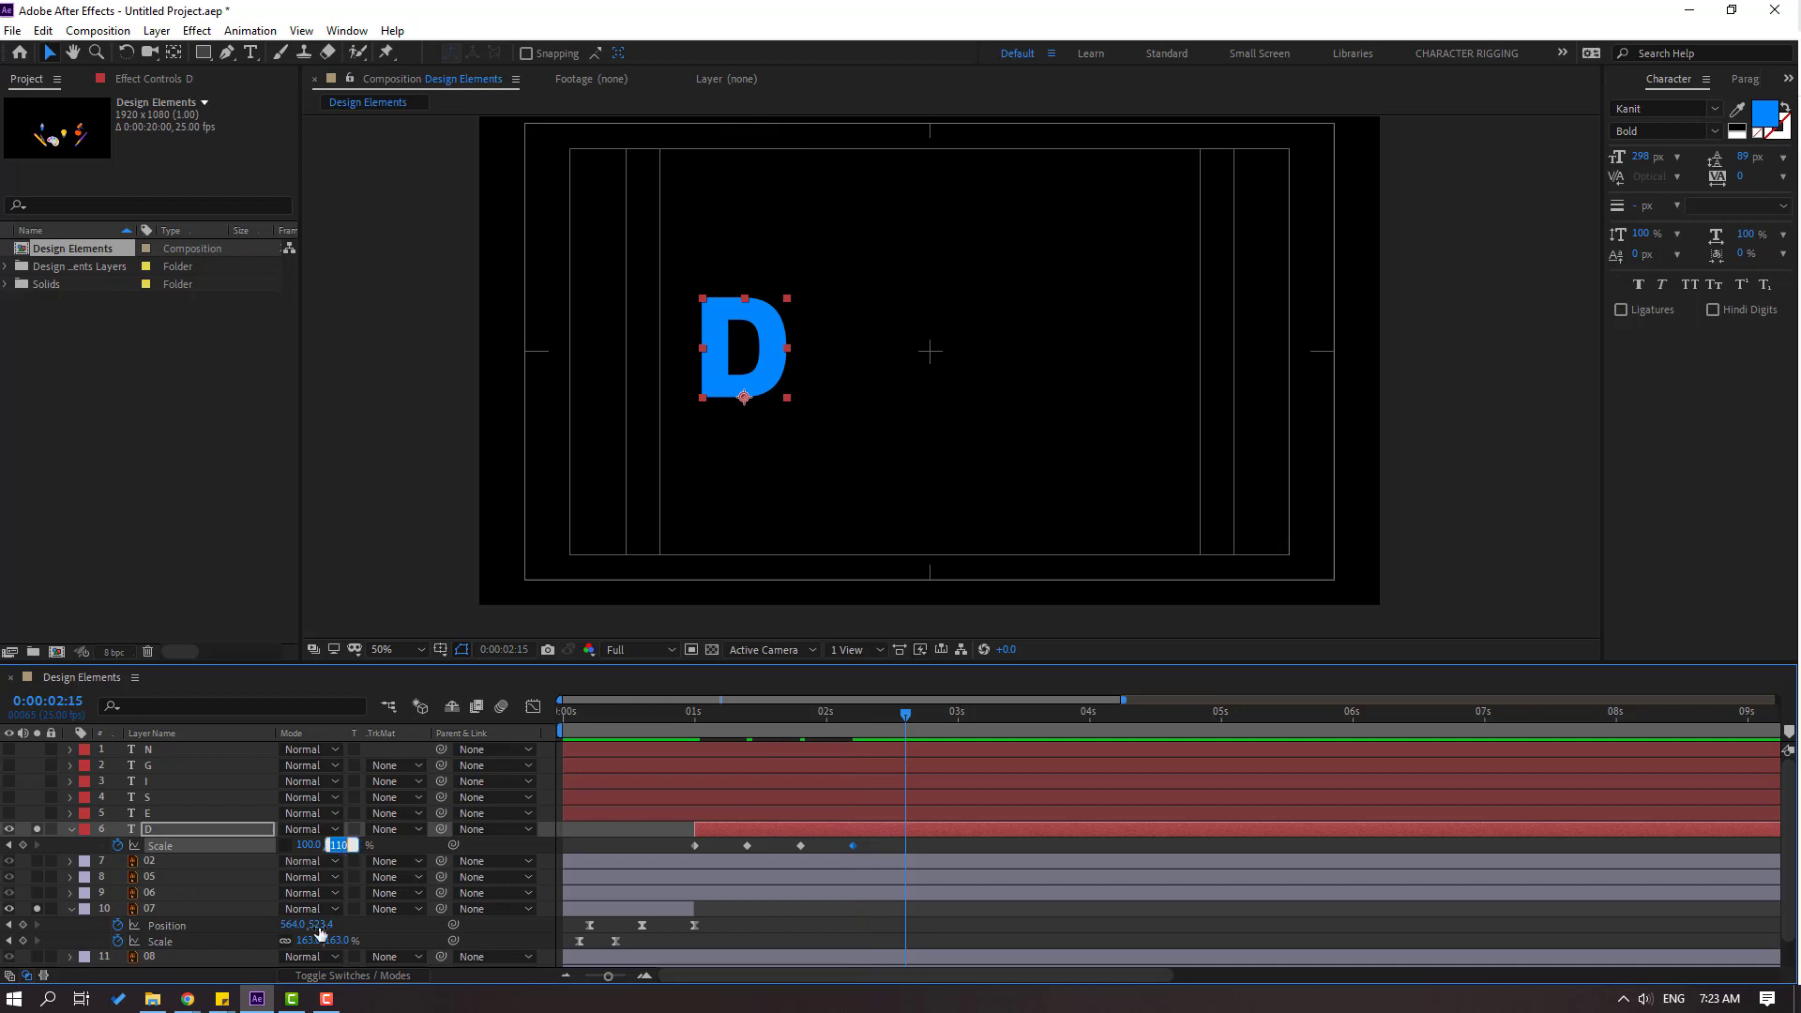
type("100")
key("Return")
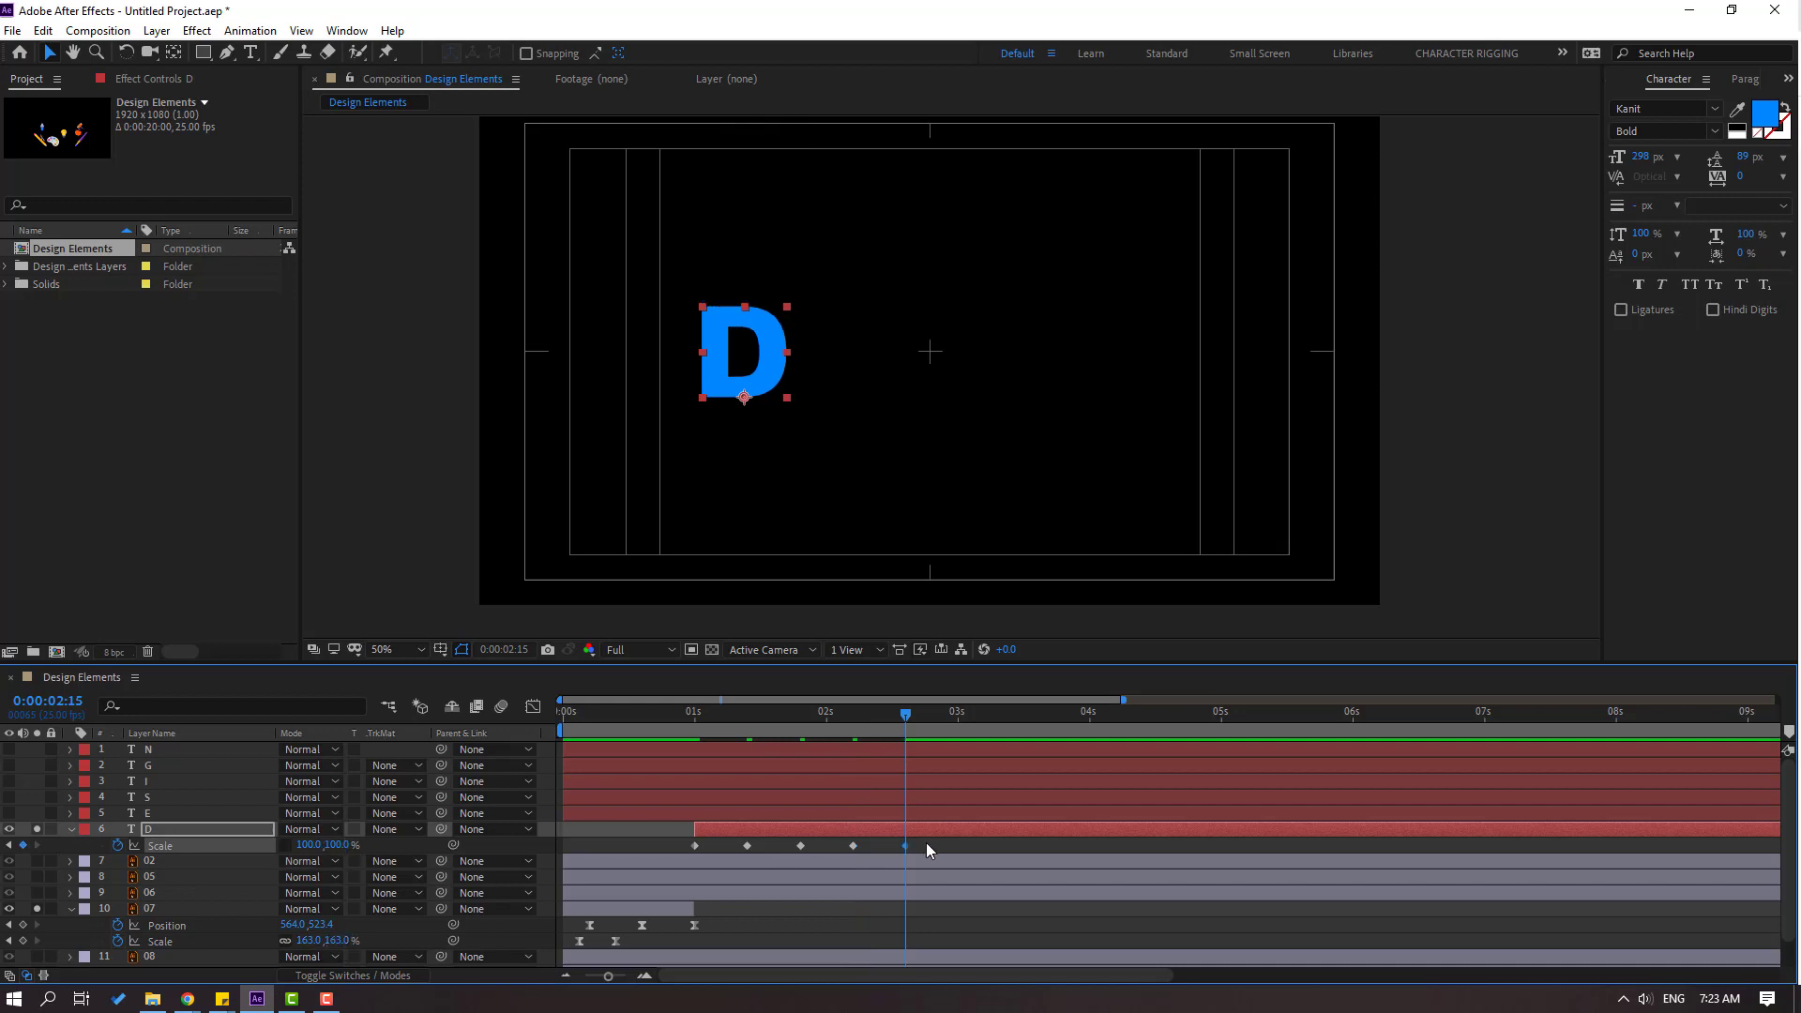
- Apply Easy Ease to all of the letter D's Scale keyframes and preview the bounce
left_click_drag(926, 843, 685, 858)
right_click(693, 846)
mouse_move(768, 836)
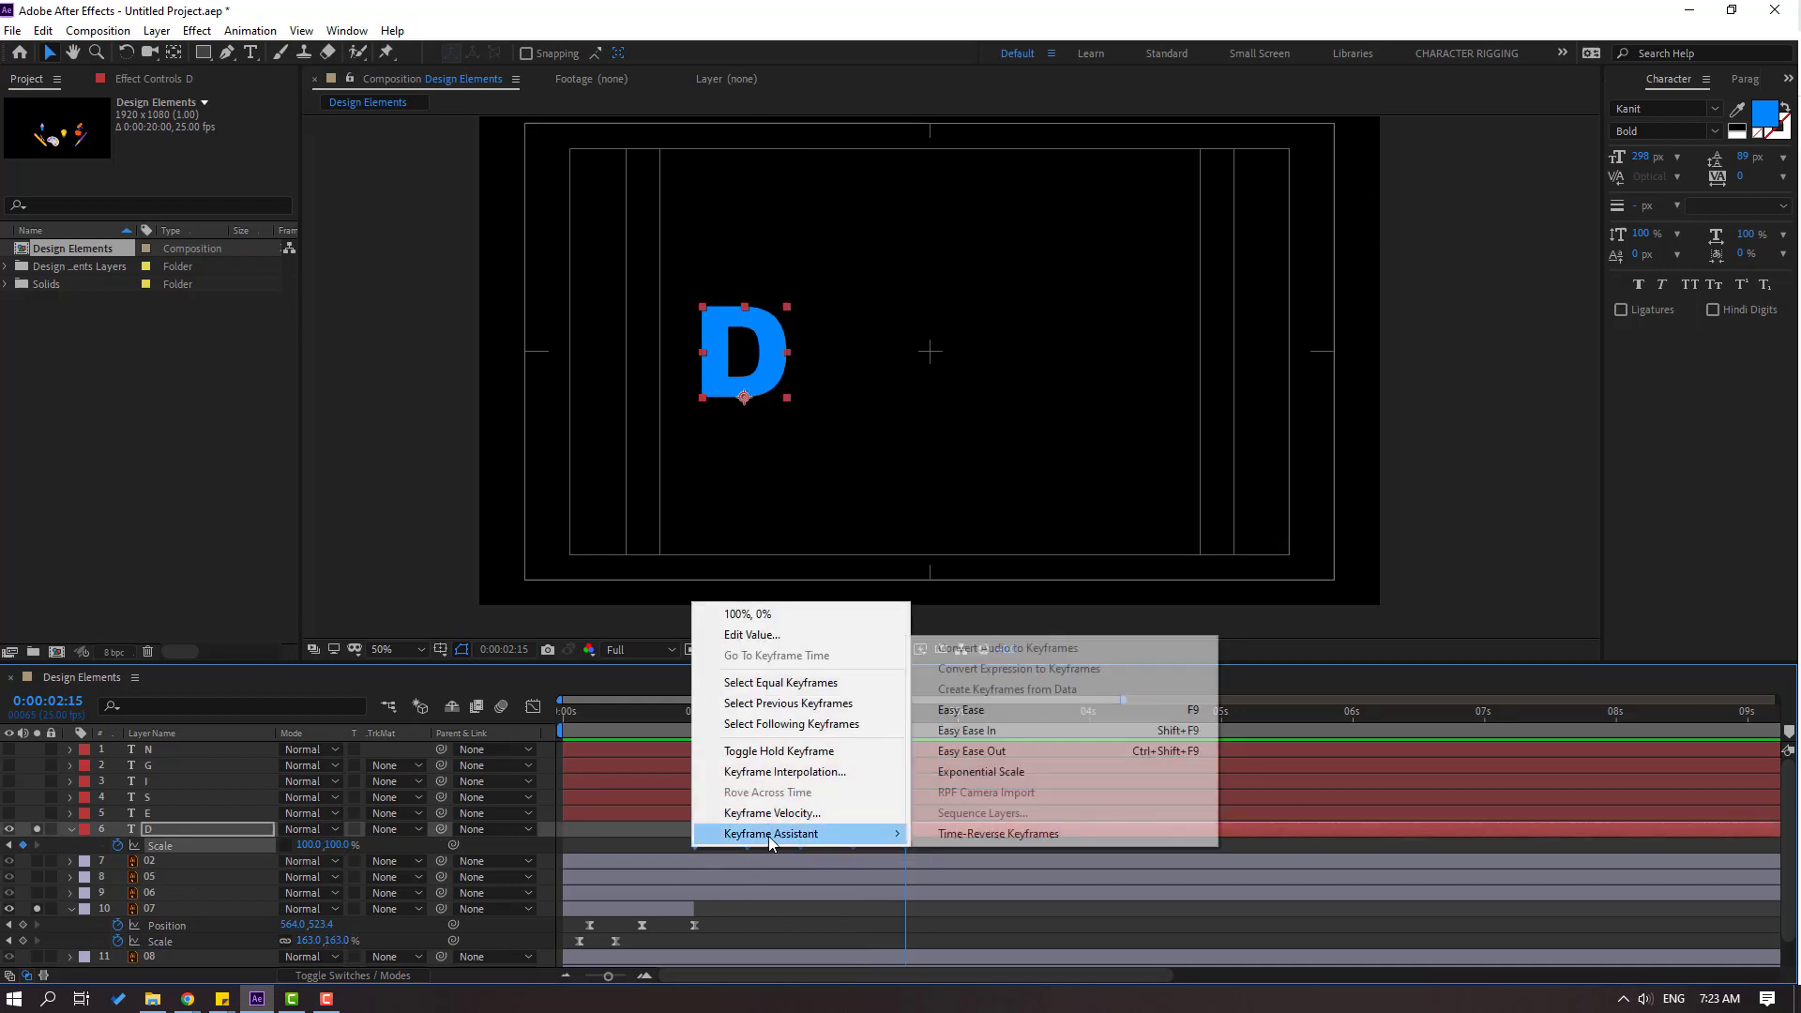
left_click(971, 713)
key("space")
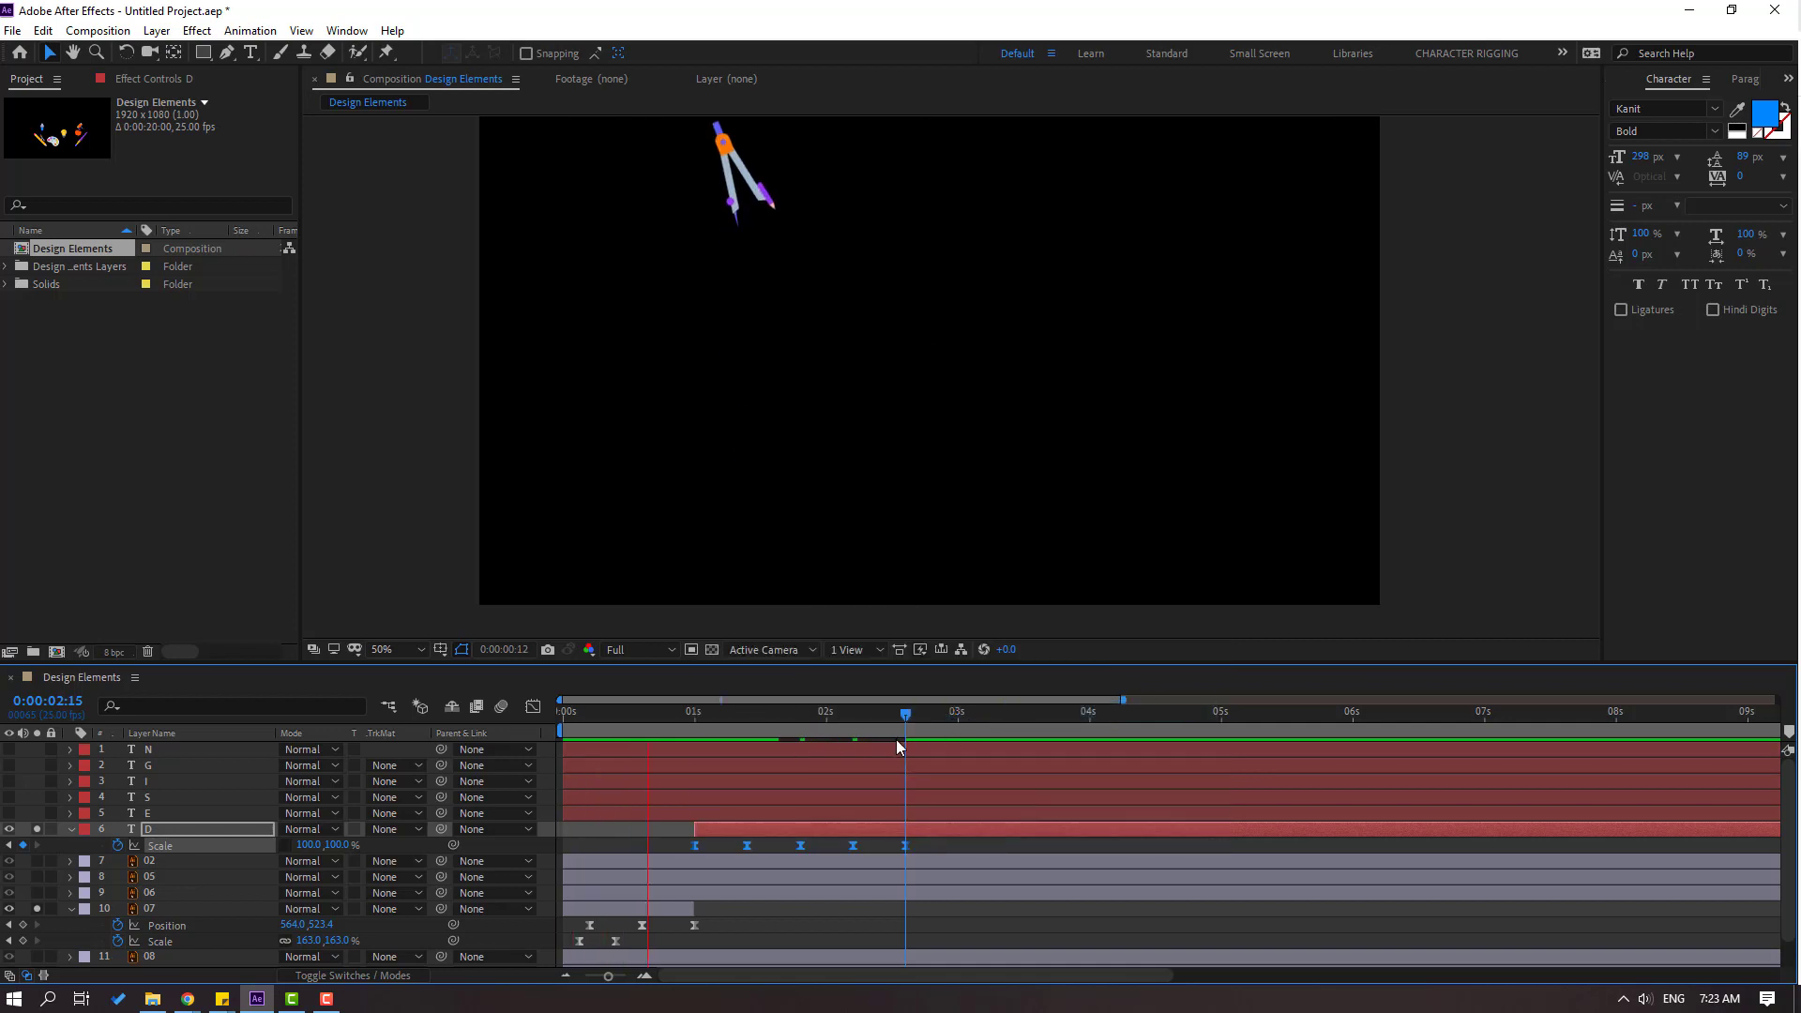
key("space")
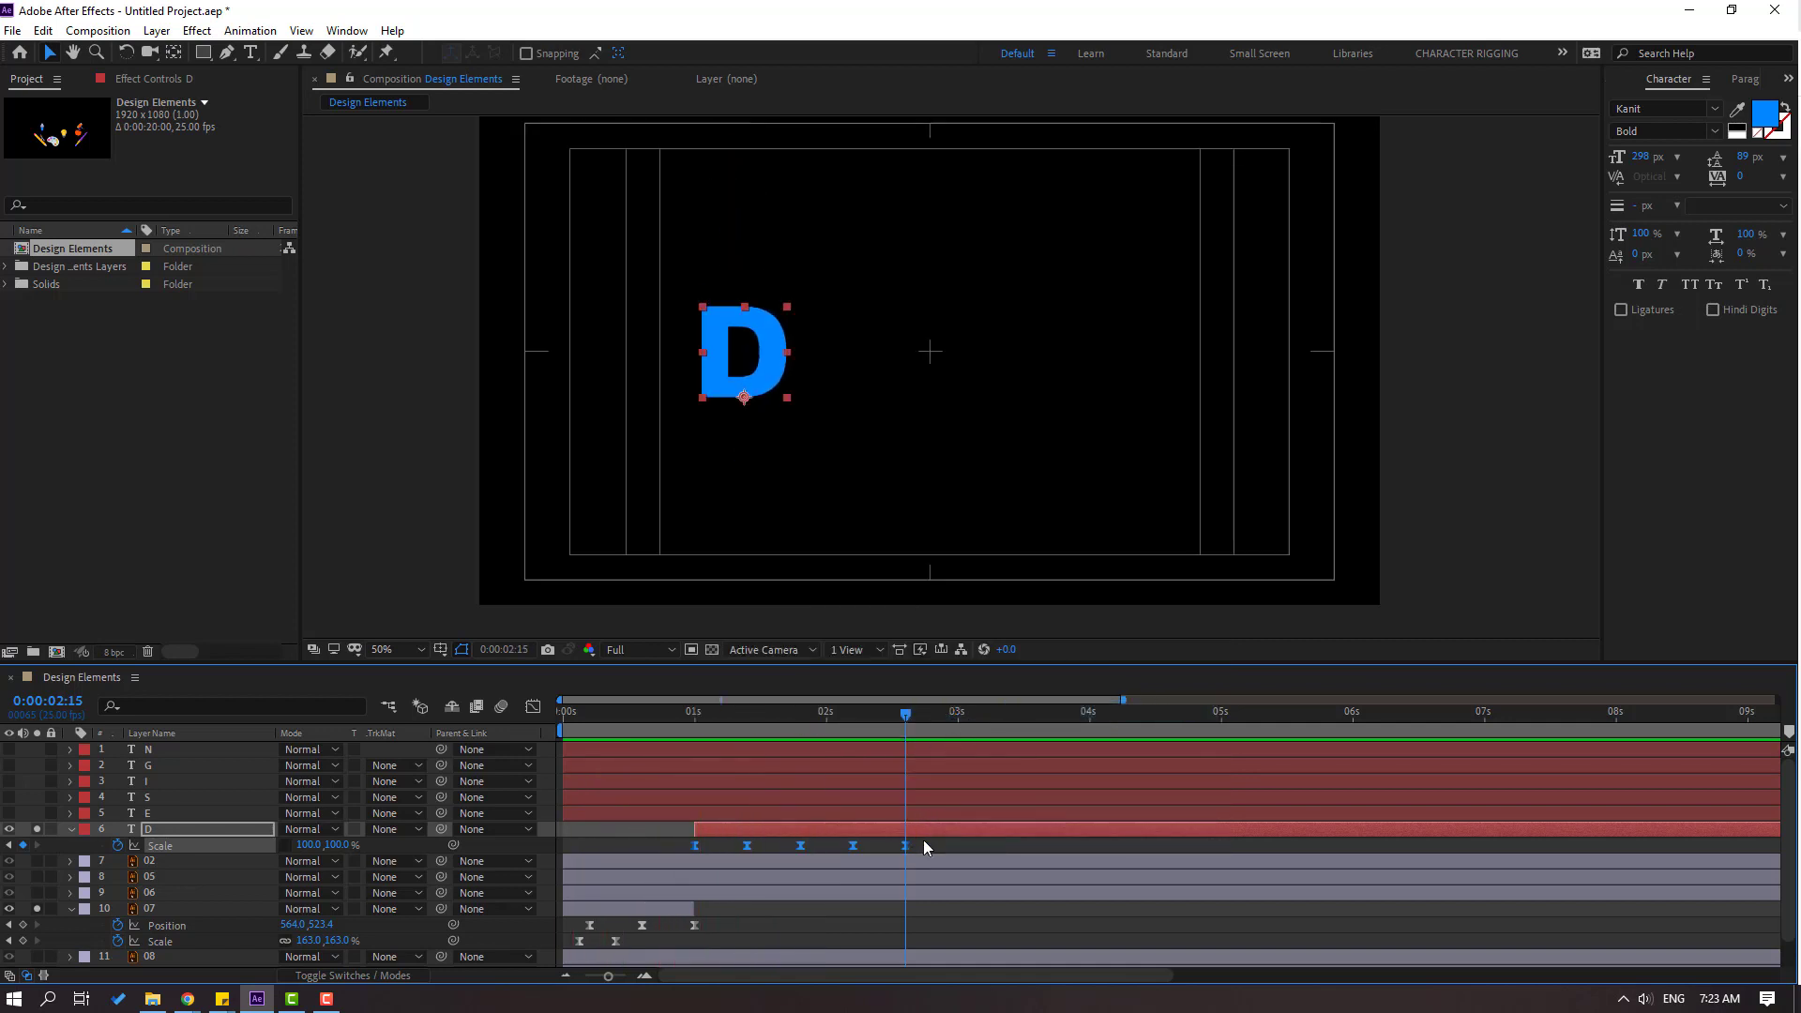
- Proportionally compress the D's Scale keyframes to run from 0:00:01:00 to about 0:00:01:21, previewing the timing
left_click_drag(723, 858, 689, 855)
left_click_drag(905, 849, 765, 852)
left_click_drag(684, 713, 733, 720)
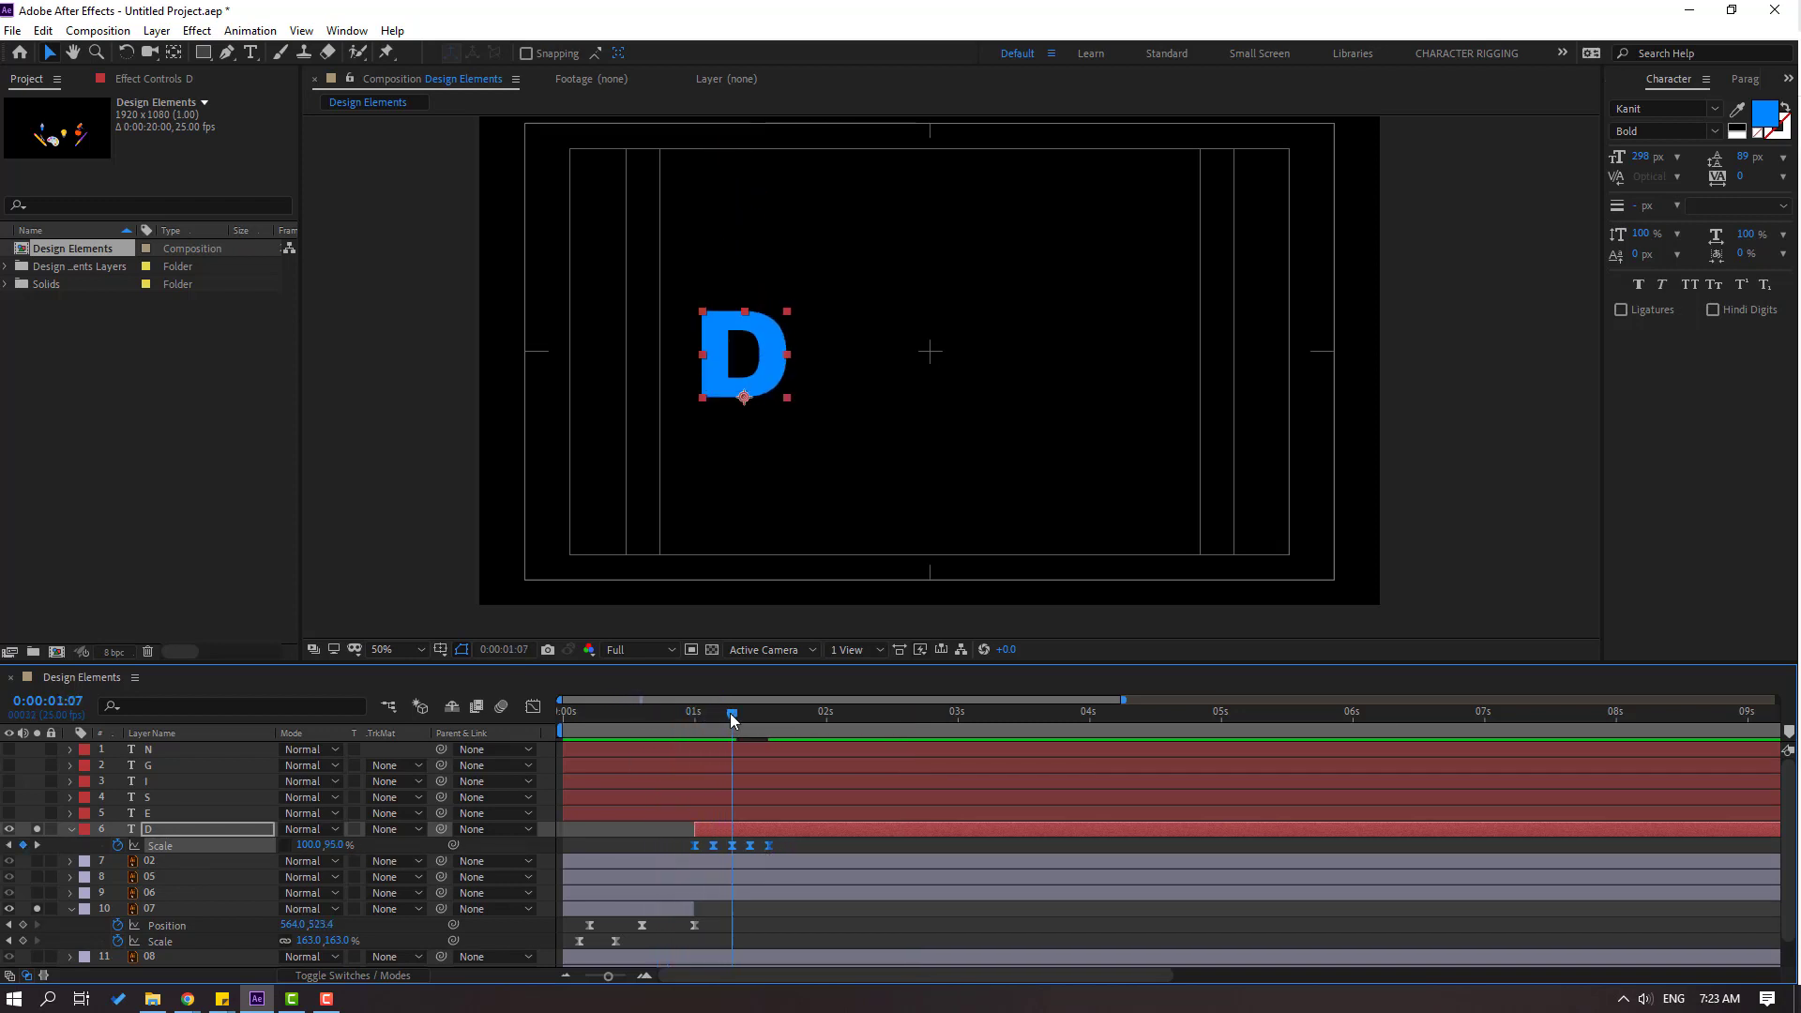
key("space")
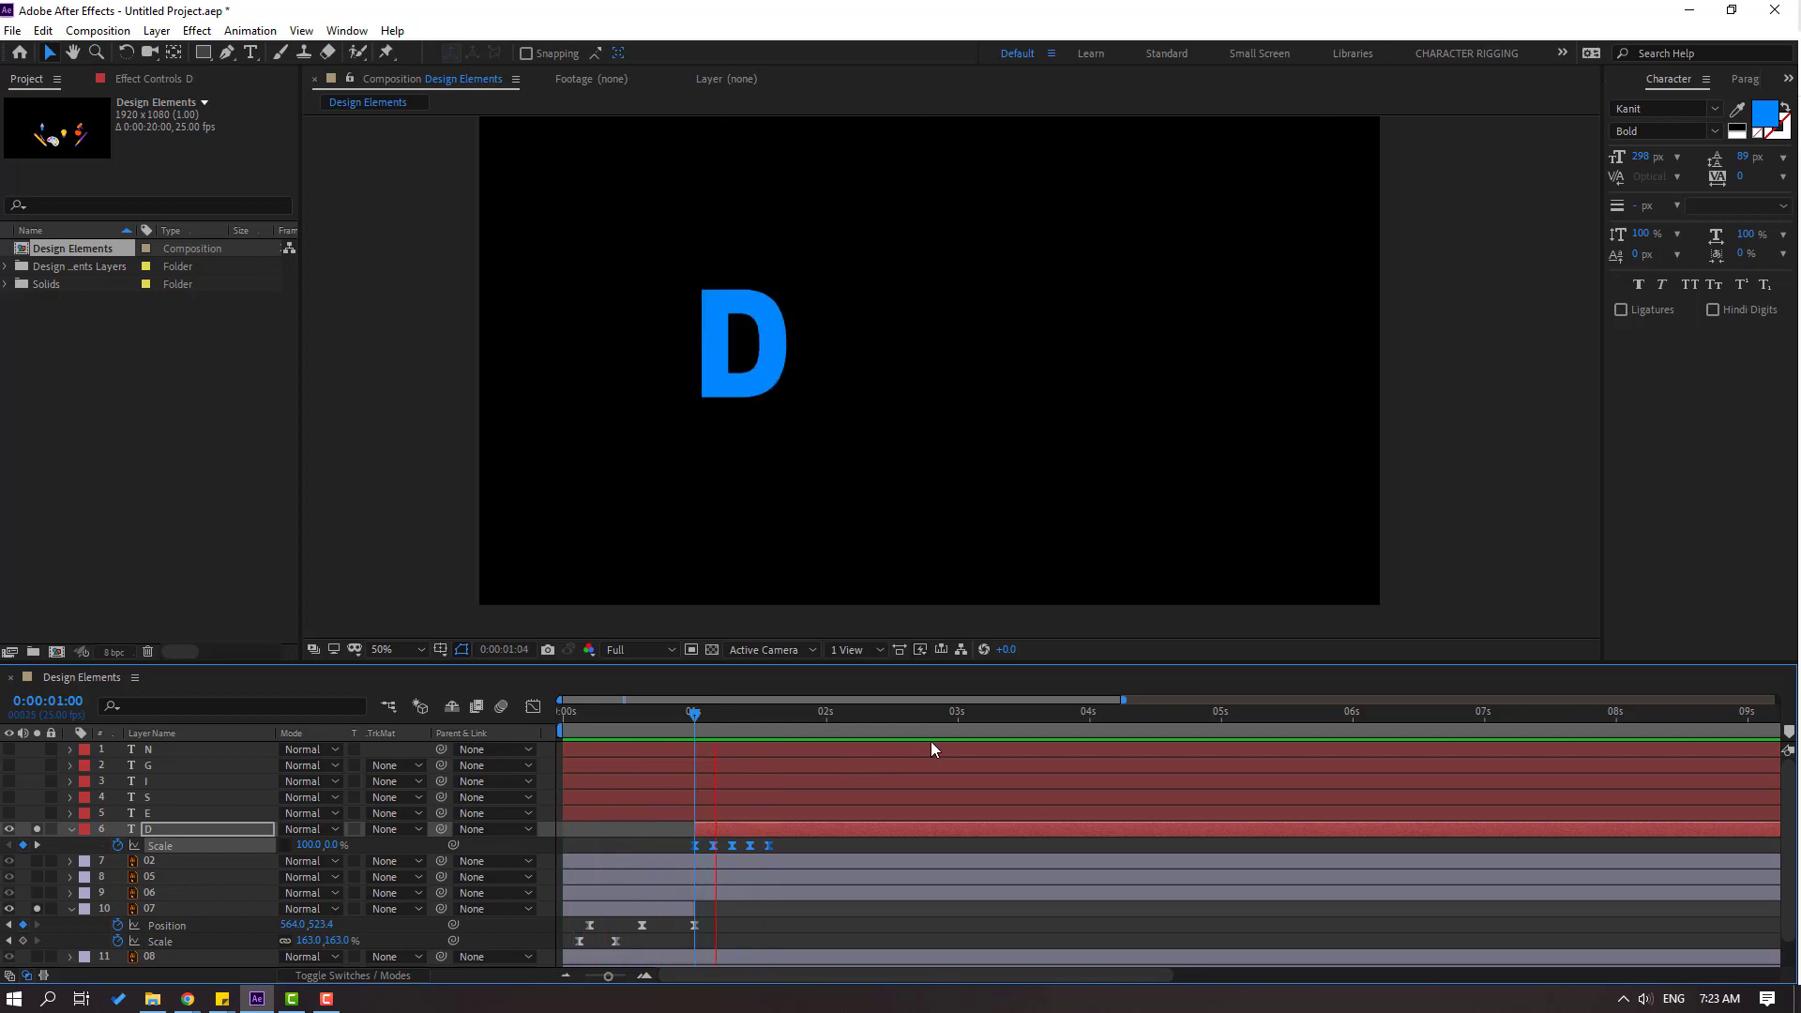
key("space")
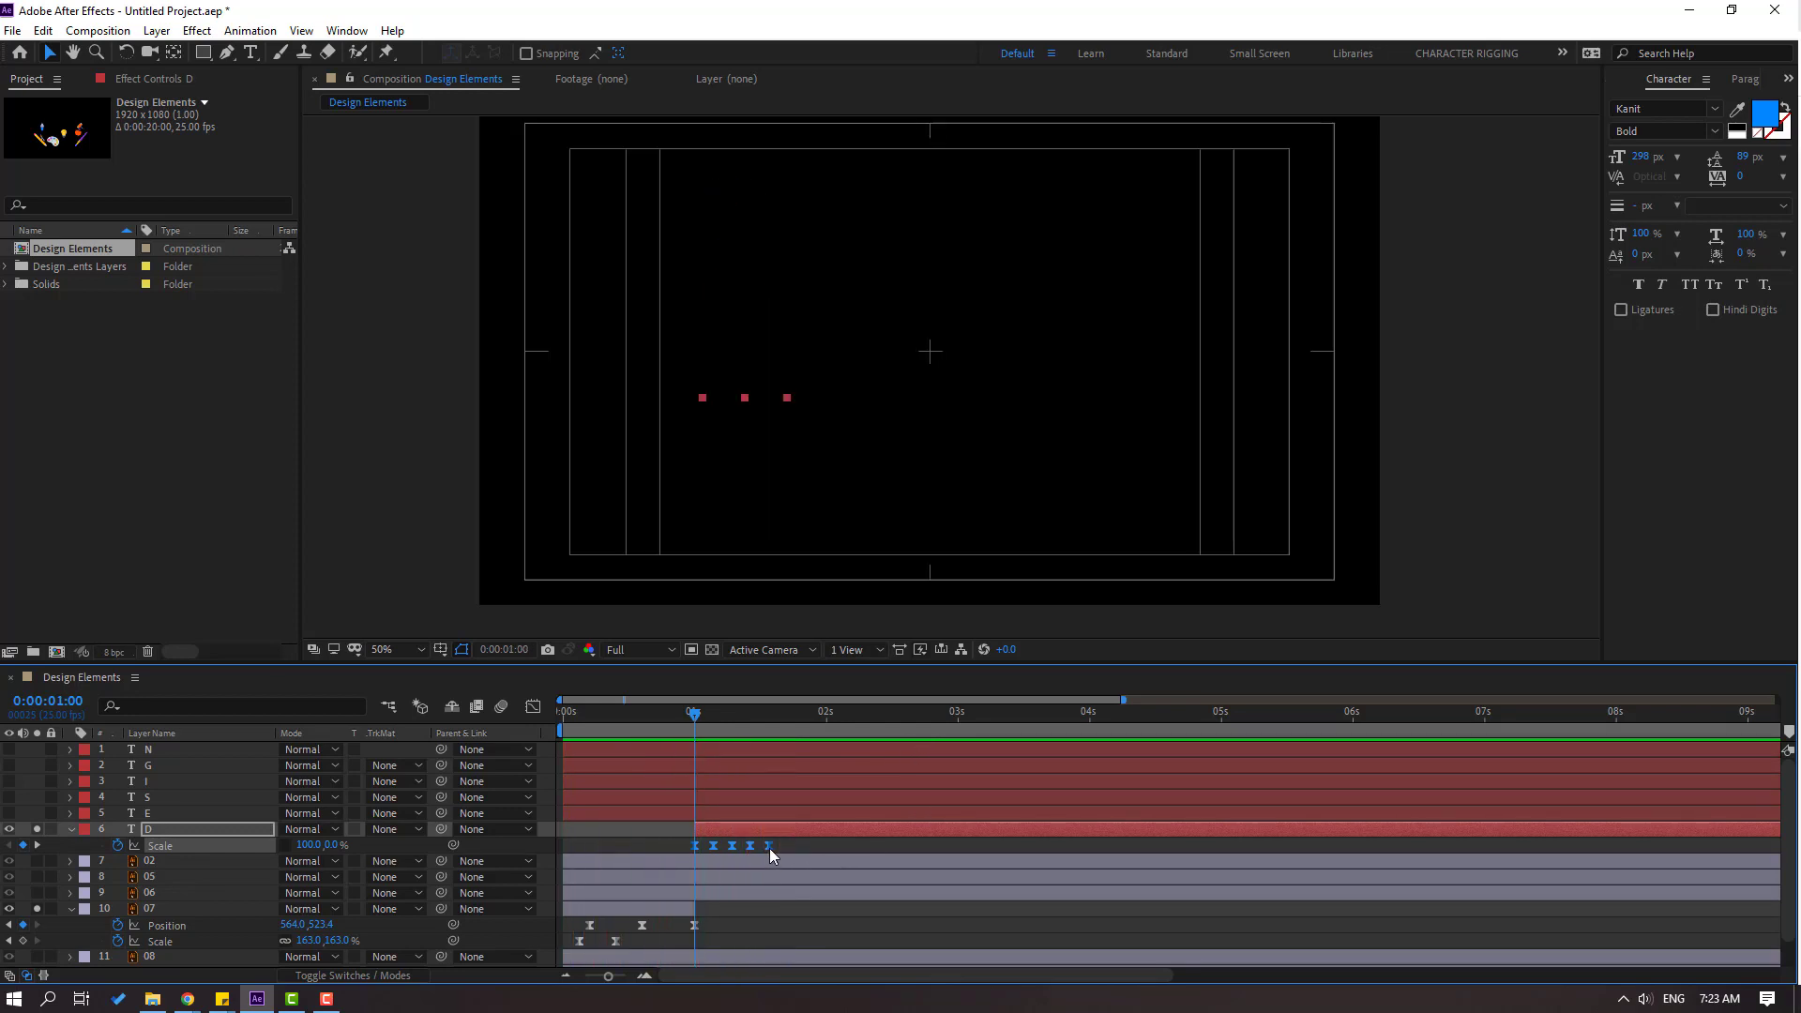
left_click_drag(769, 849, 807, 853)
key("space")
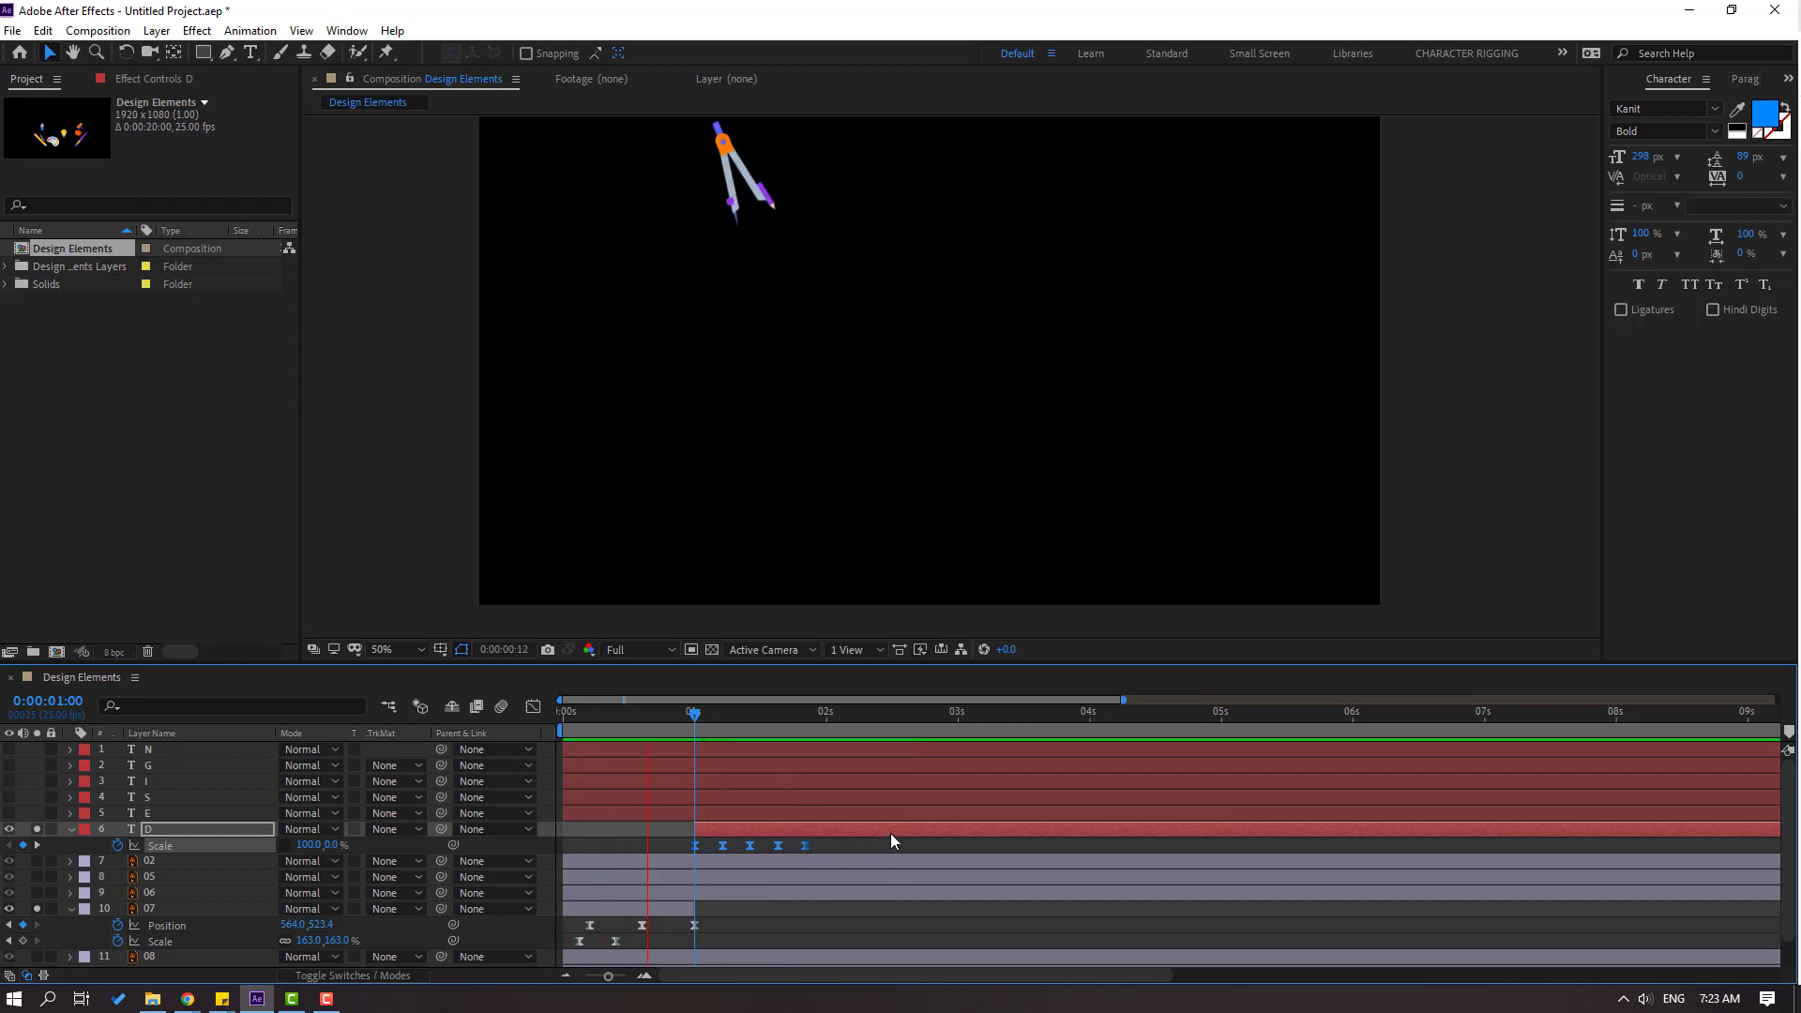
key("comma")
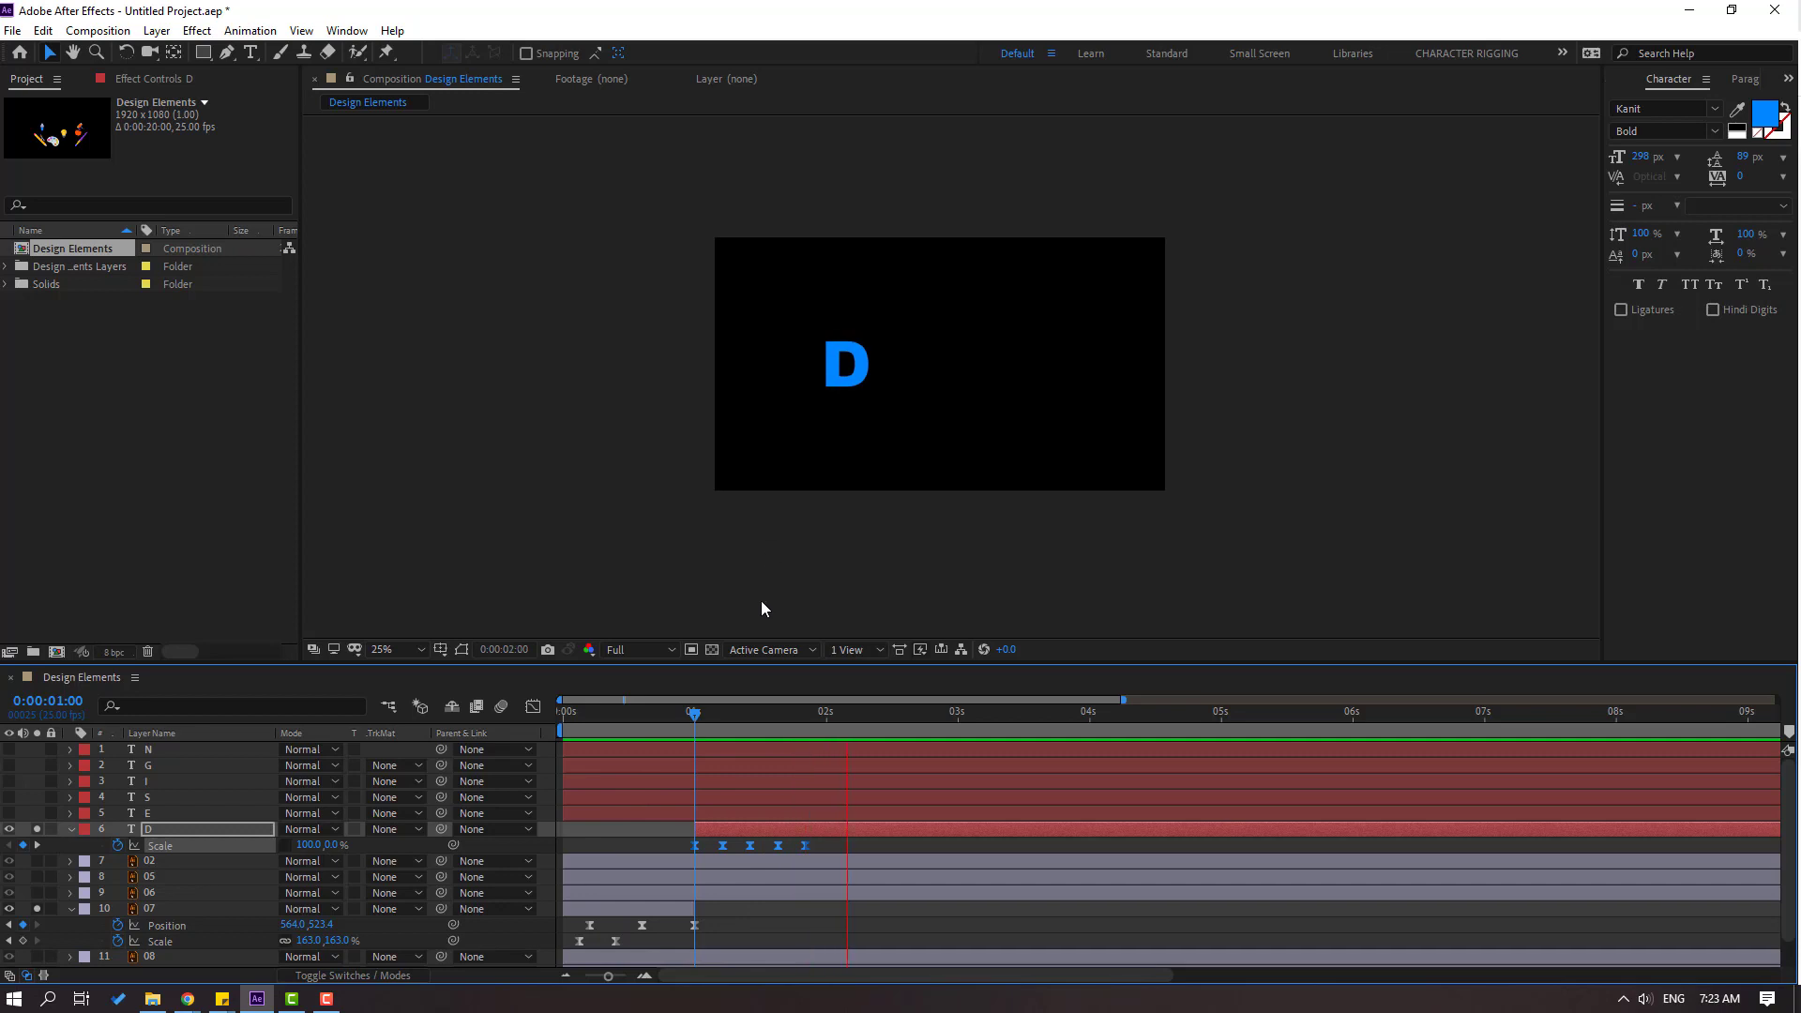
key("space")
key("period")
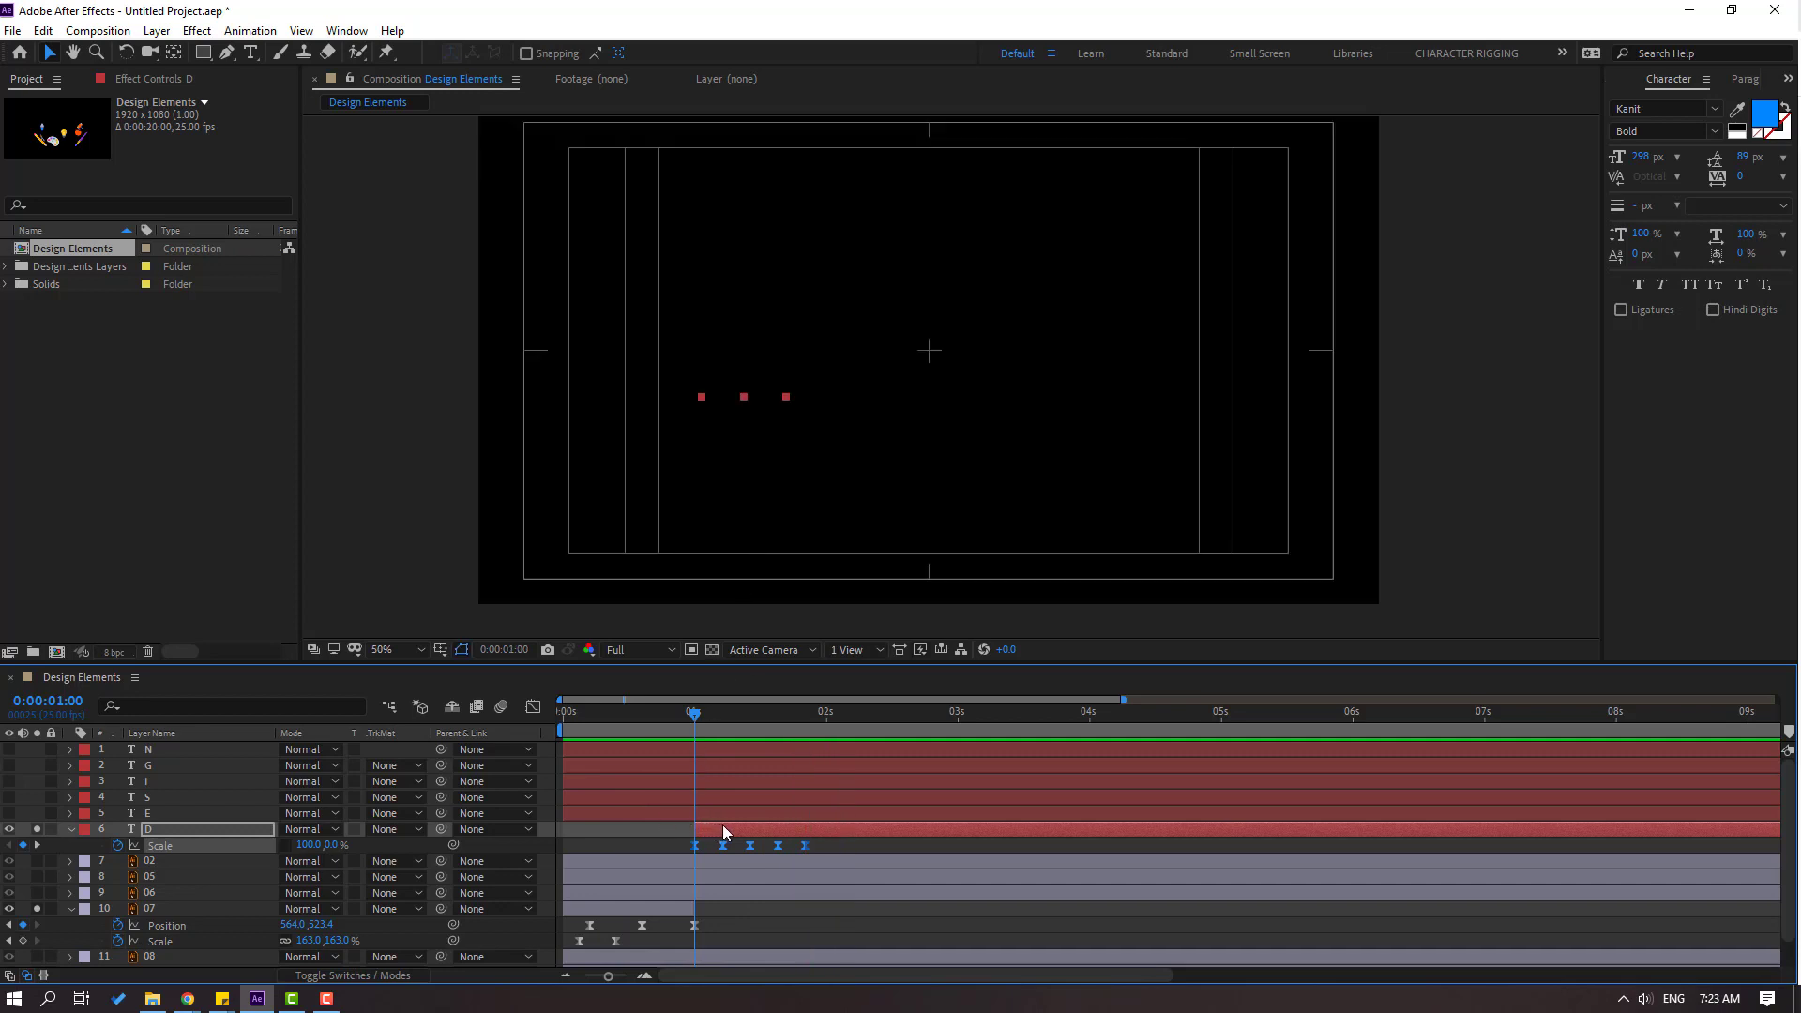
- Shift the letter D layer two frames earlier to start at 0:00:00:23, and preview the change
left_click_drag(722, 825, 712, 826)
key("space")
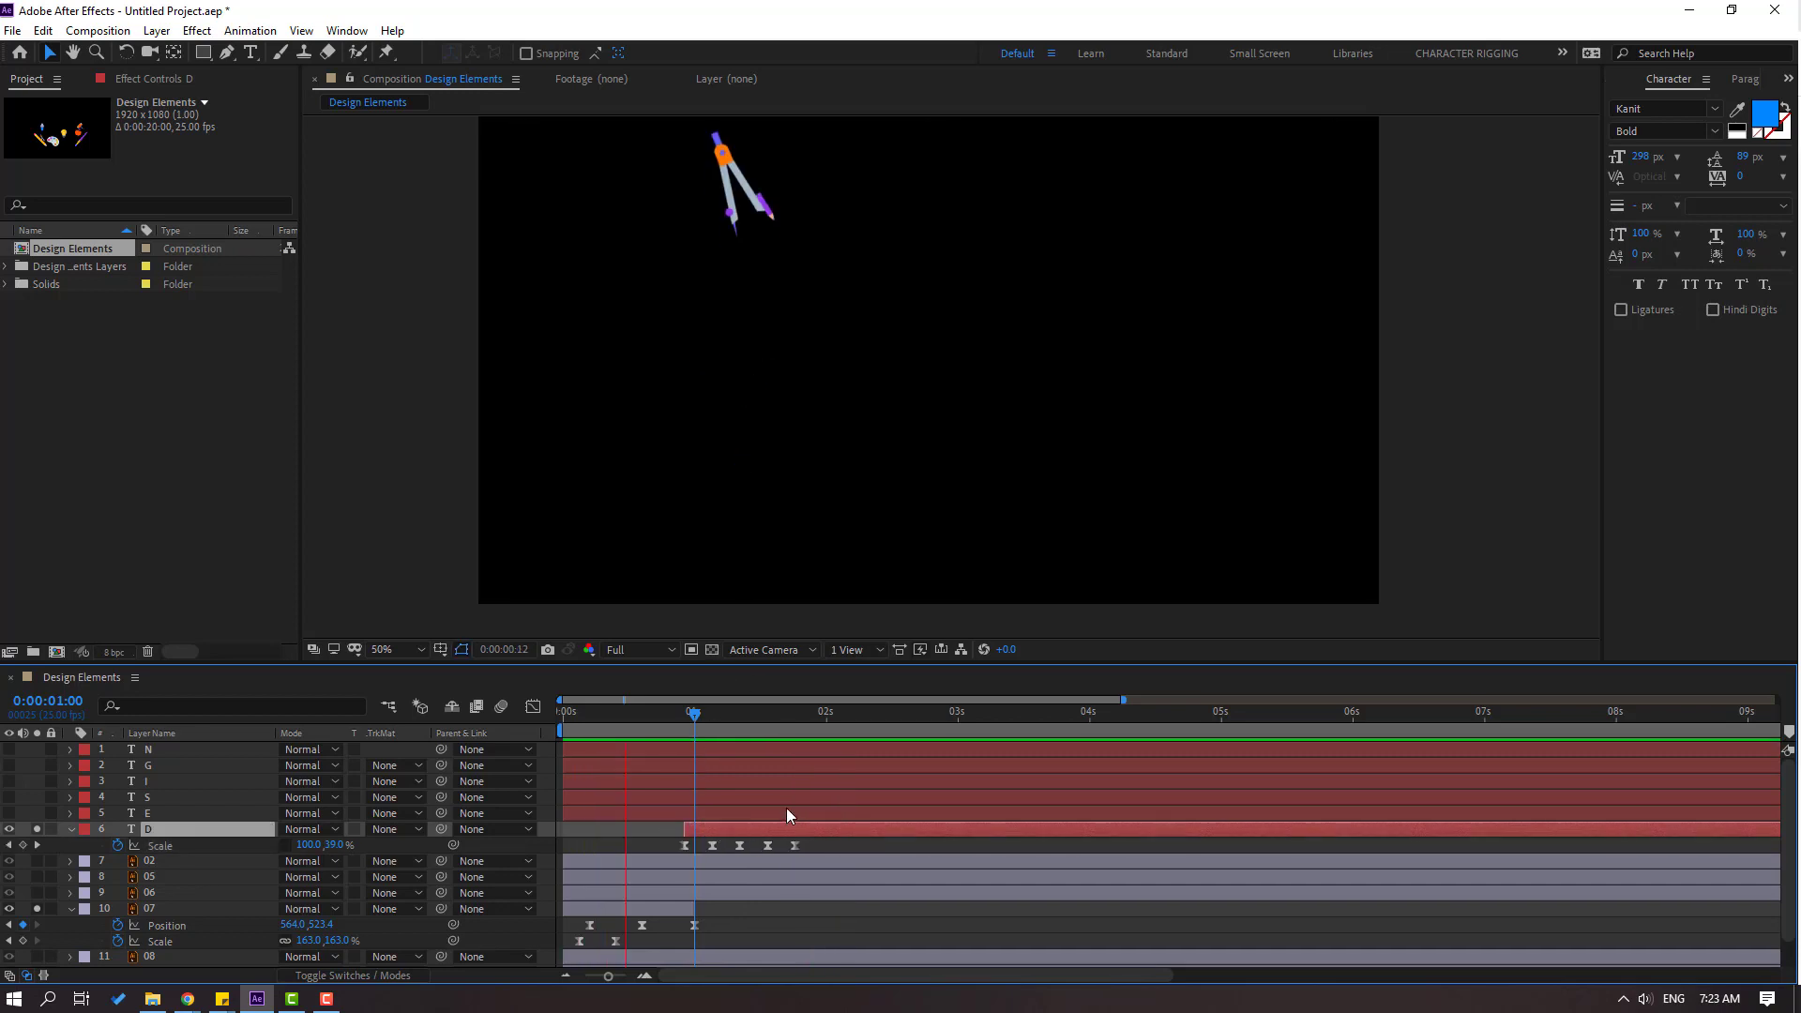
key("space")
- Try trimming the end of compass layer 07 to 0:00:00:24 and preview the switch to the letter
left_click_drag(644, 712, 691, 713)
left_click_drag(694, 910, 690, 909)
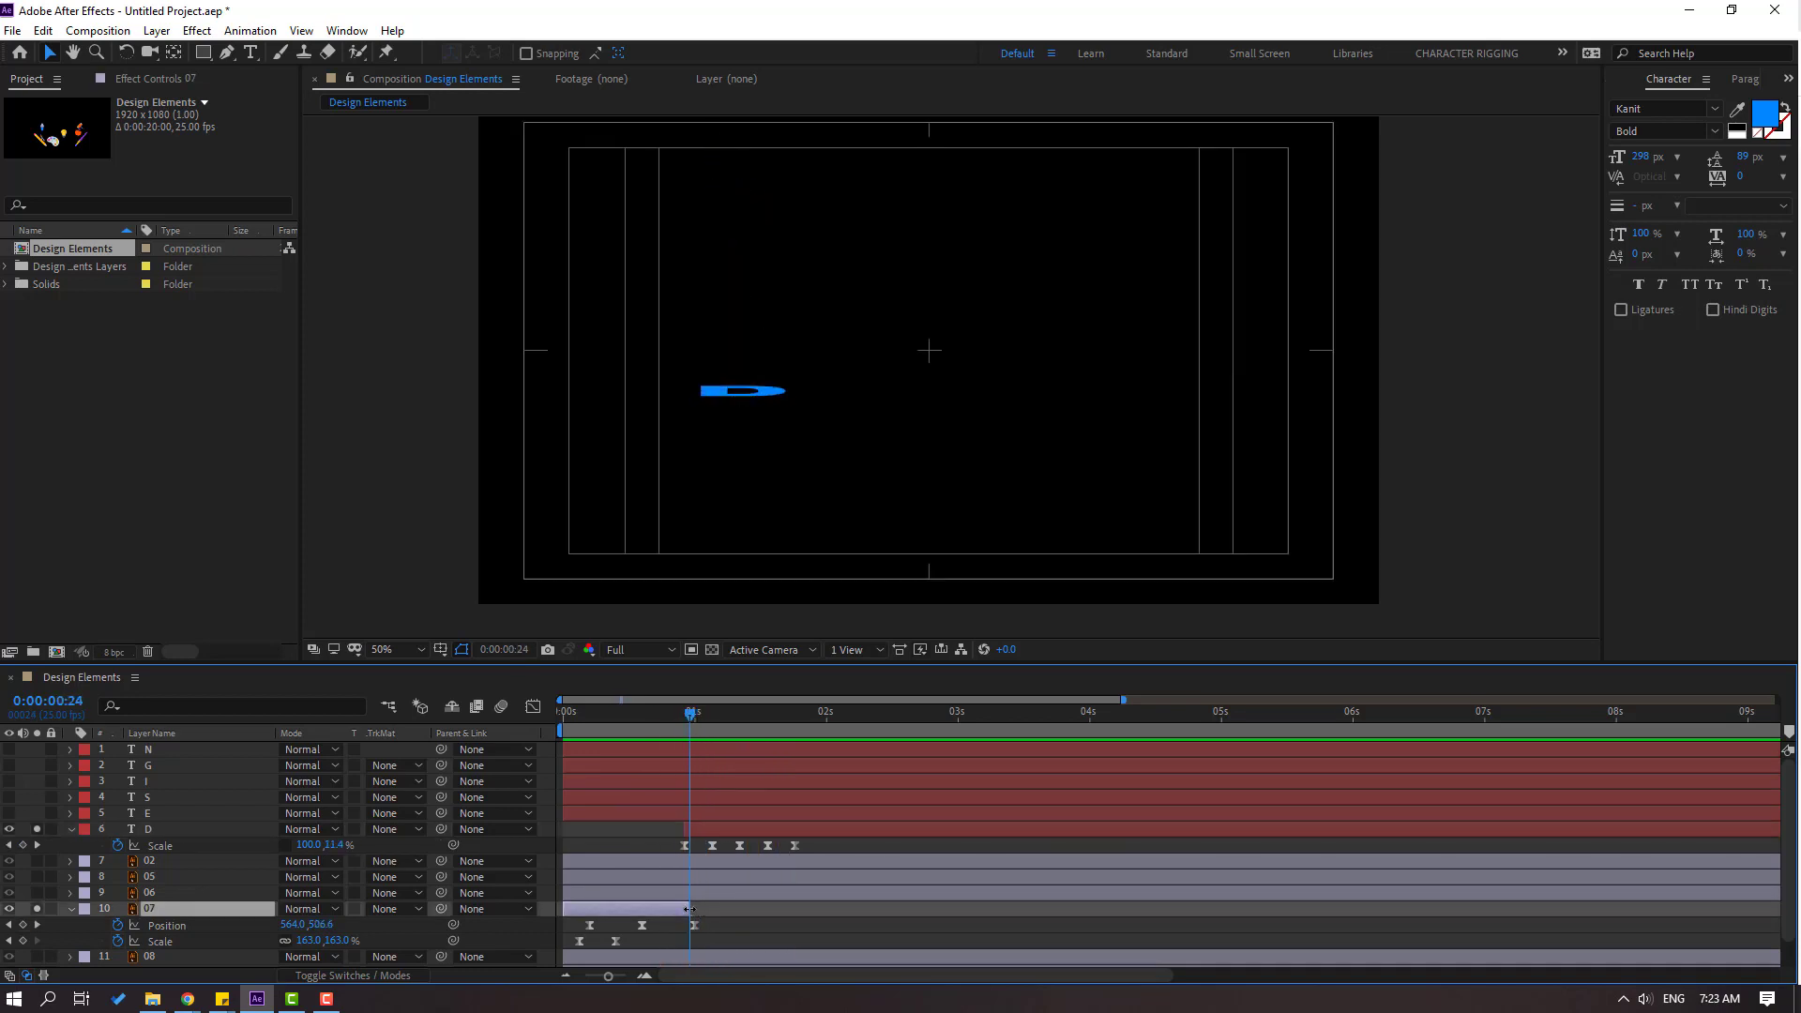
left_click_drag(673, 718, 702, 719)
key("space")
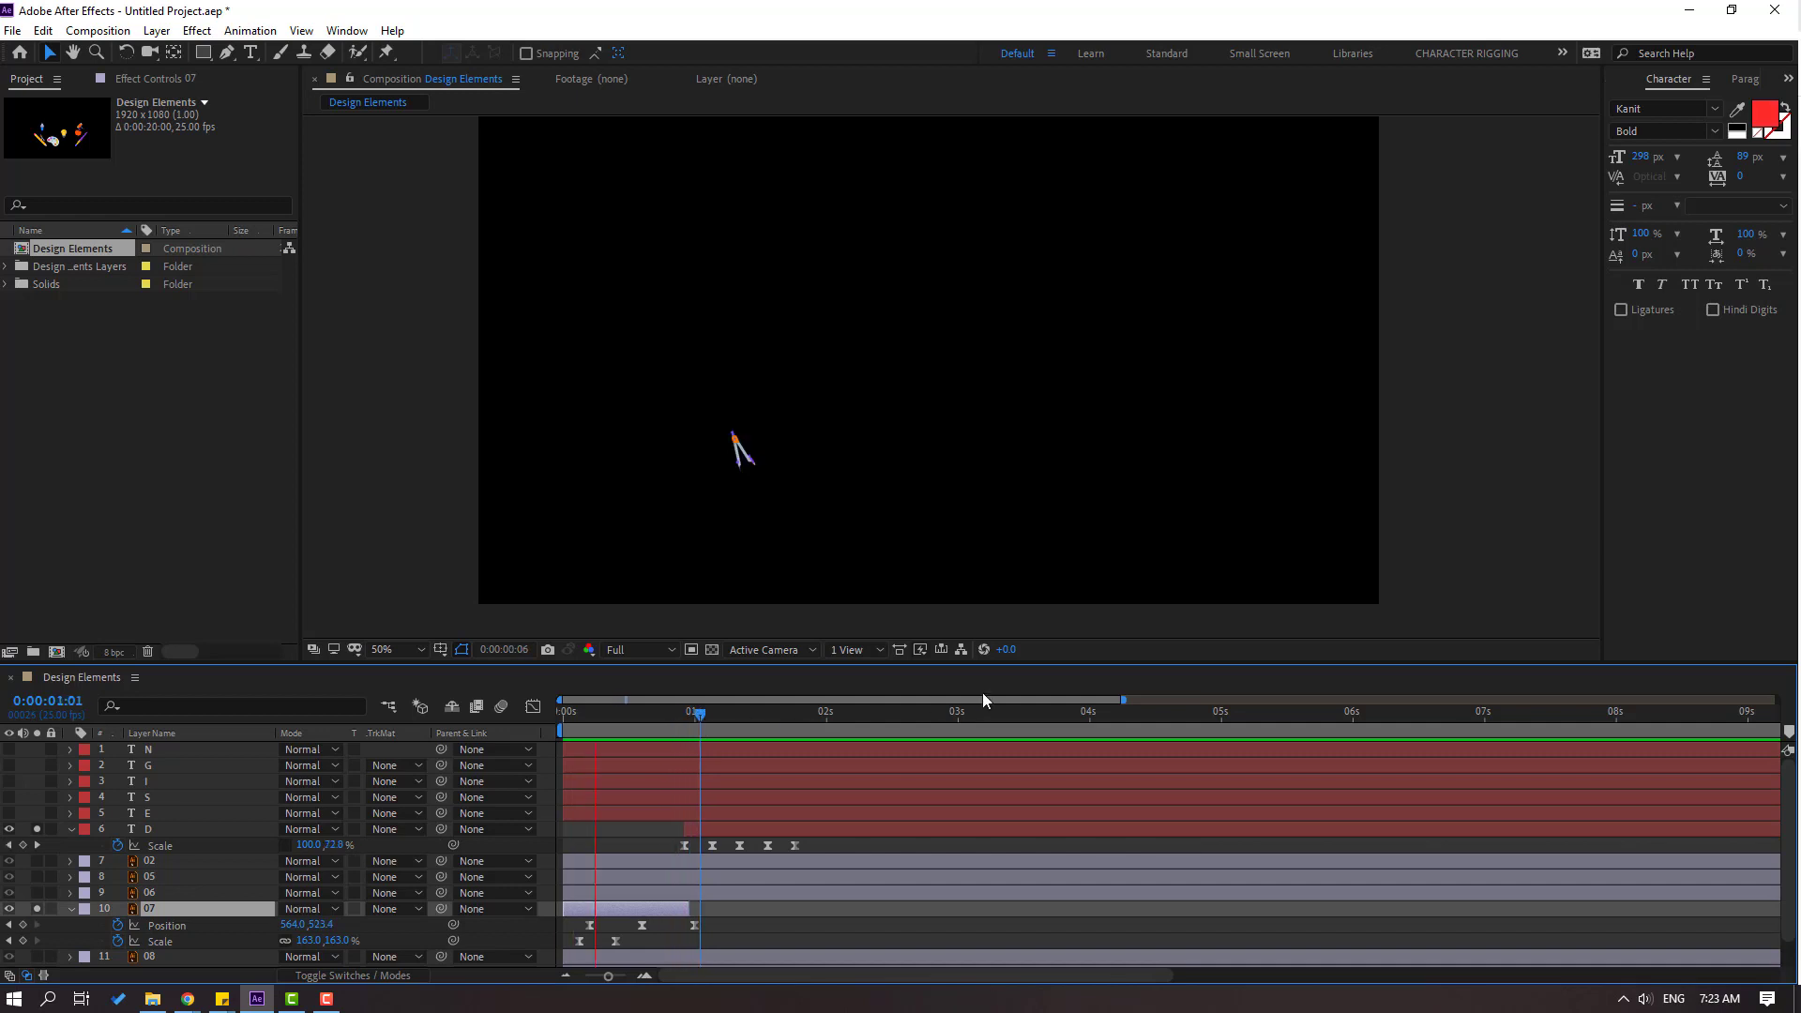
key("space")
scroll(571, 482, "down", 1)
key("space")
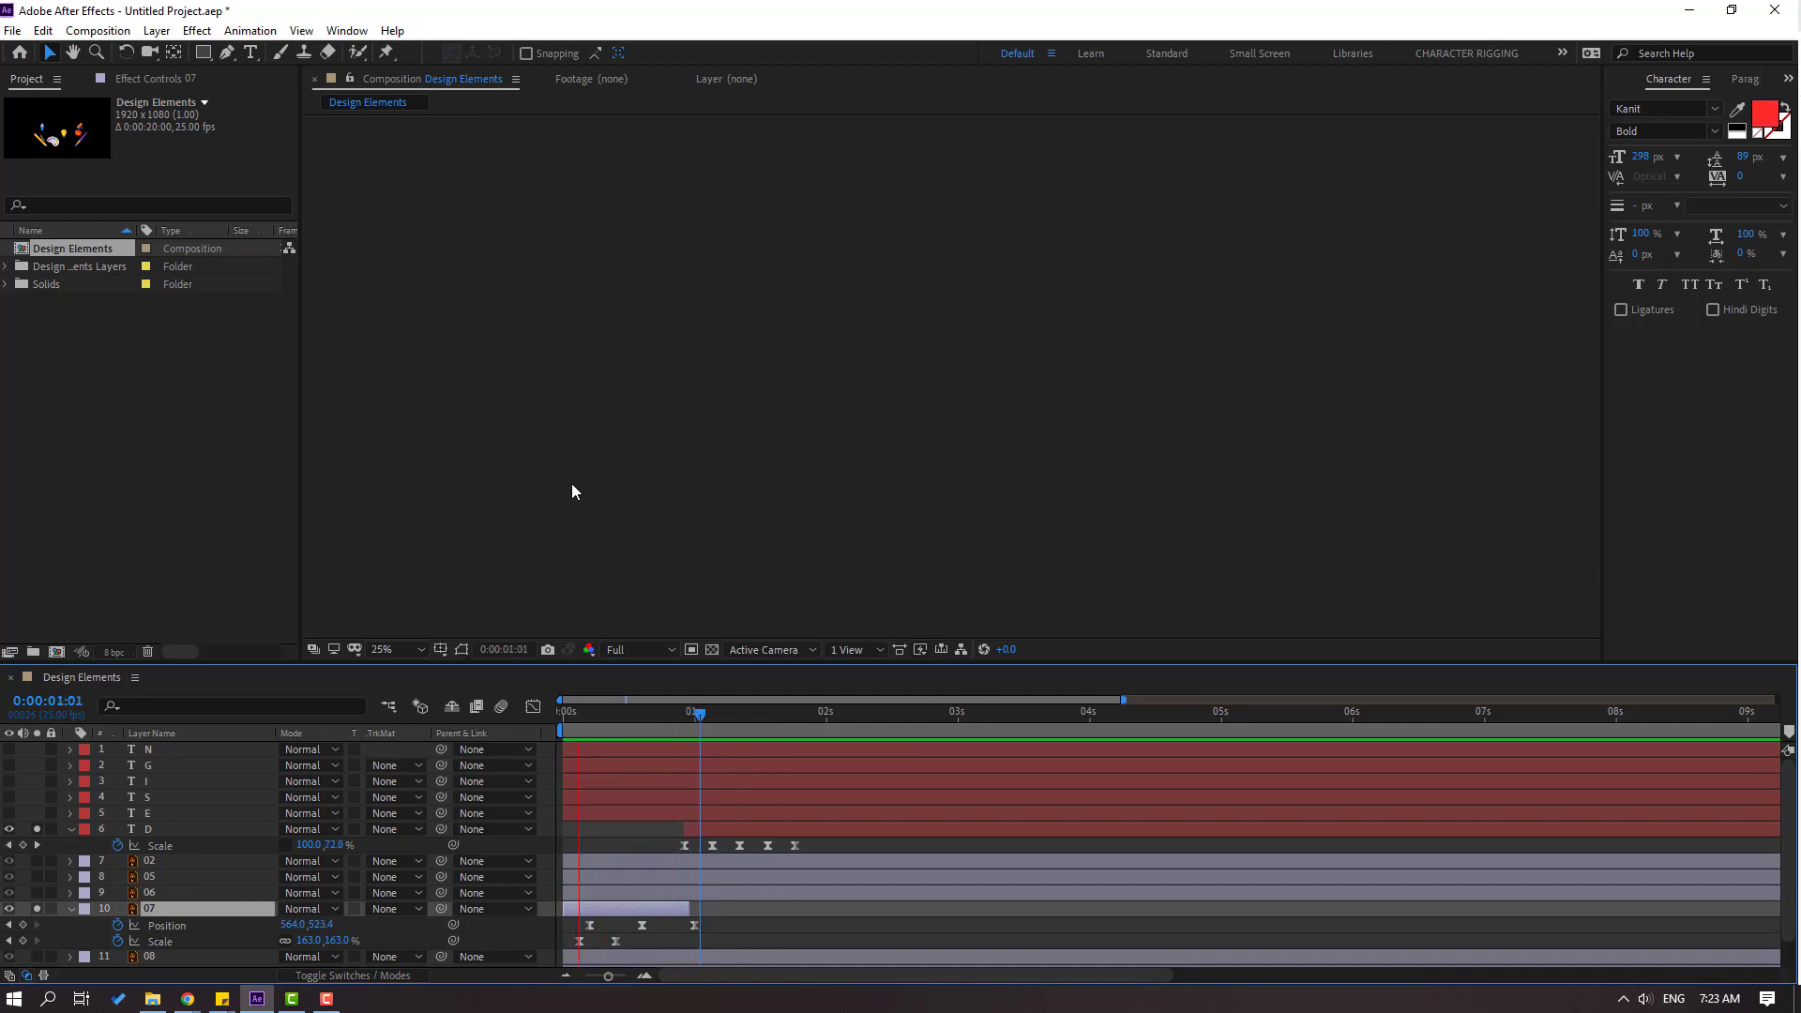
key("space")
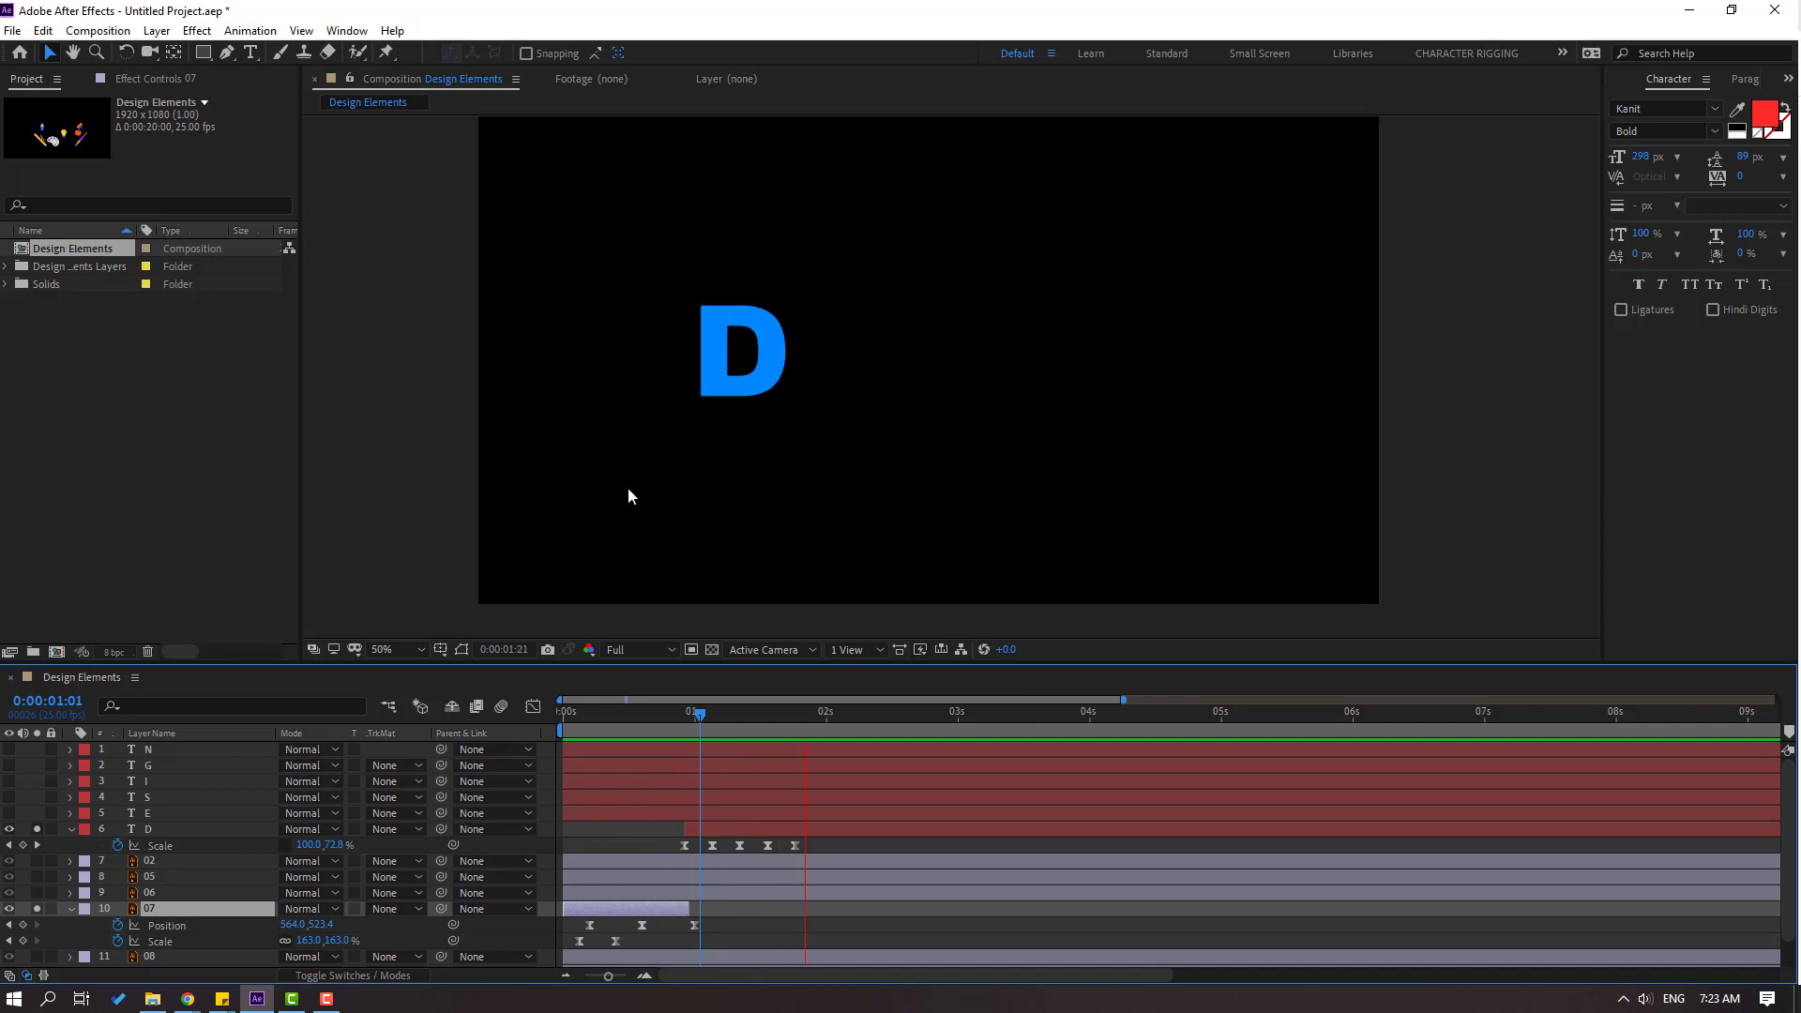
- Extend the end of compass layer 07 to 0:00:01:00 so it overlaps the letter D, and preview the transition
key("period")
left_click_drag(666, 713, 685, 719)
key("equal")
key("equal")
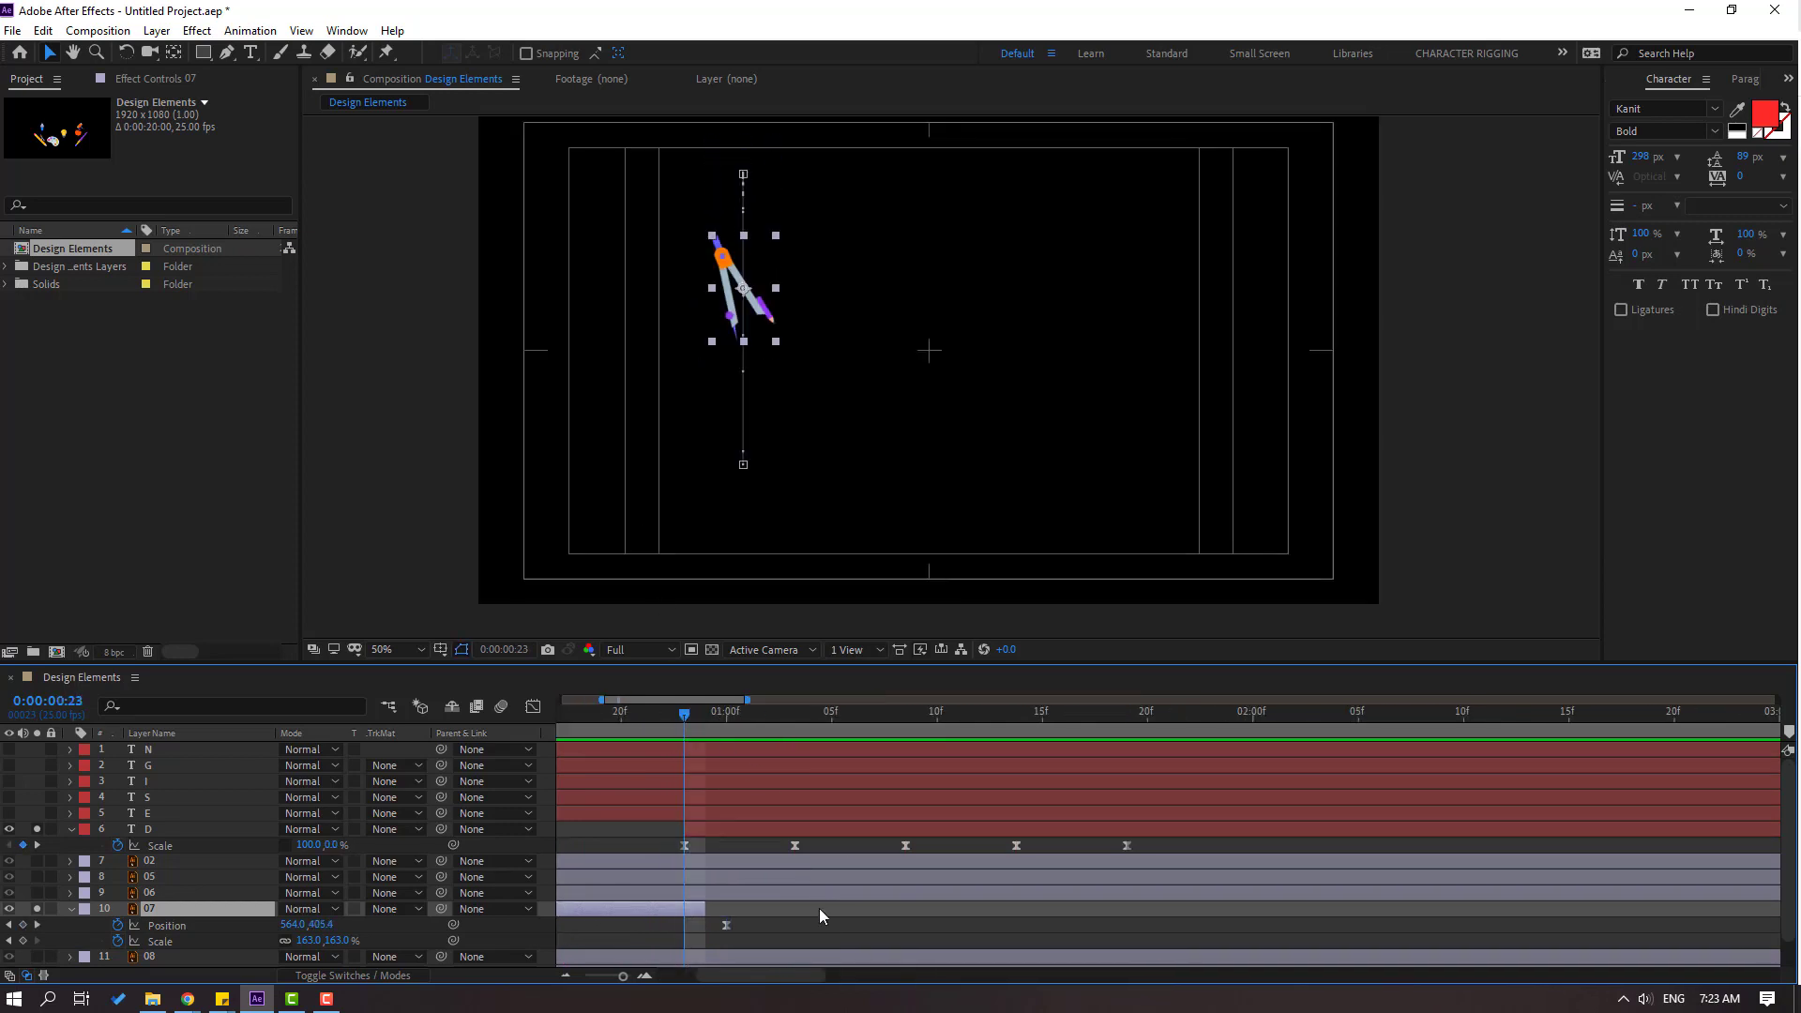
key("Page_Down")
left_click_drag(709, 910, 728, 910)
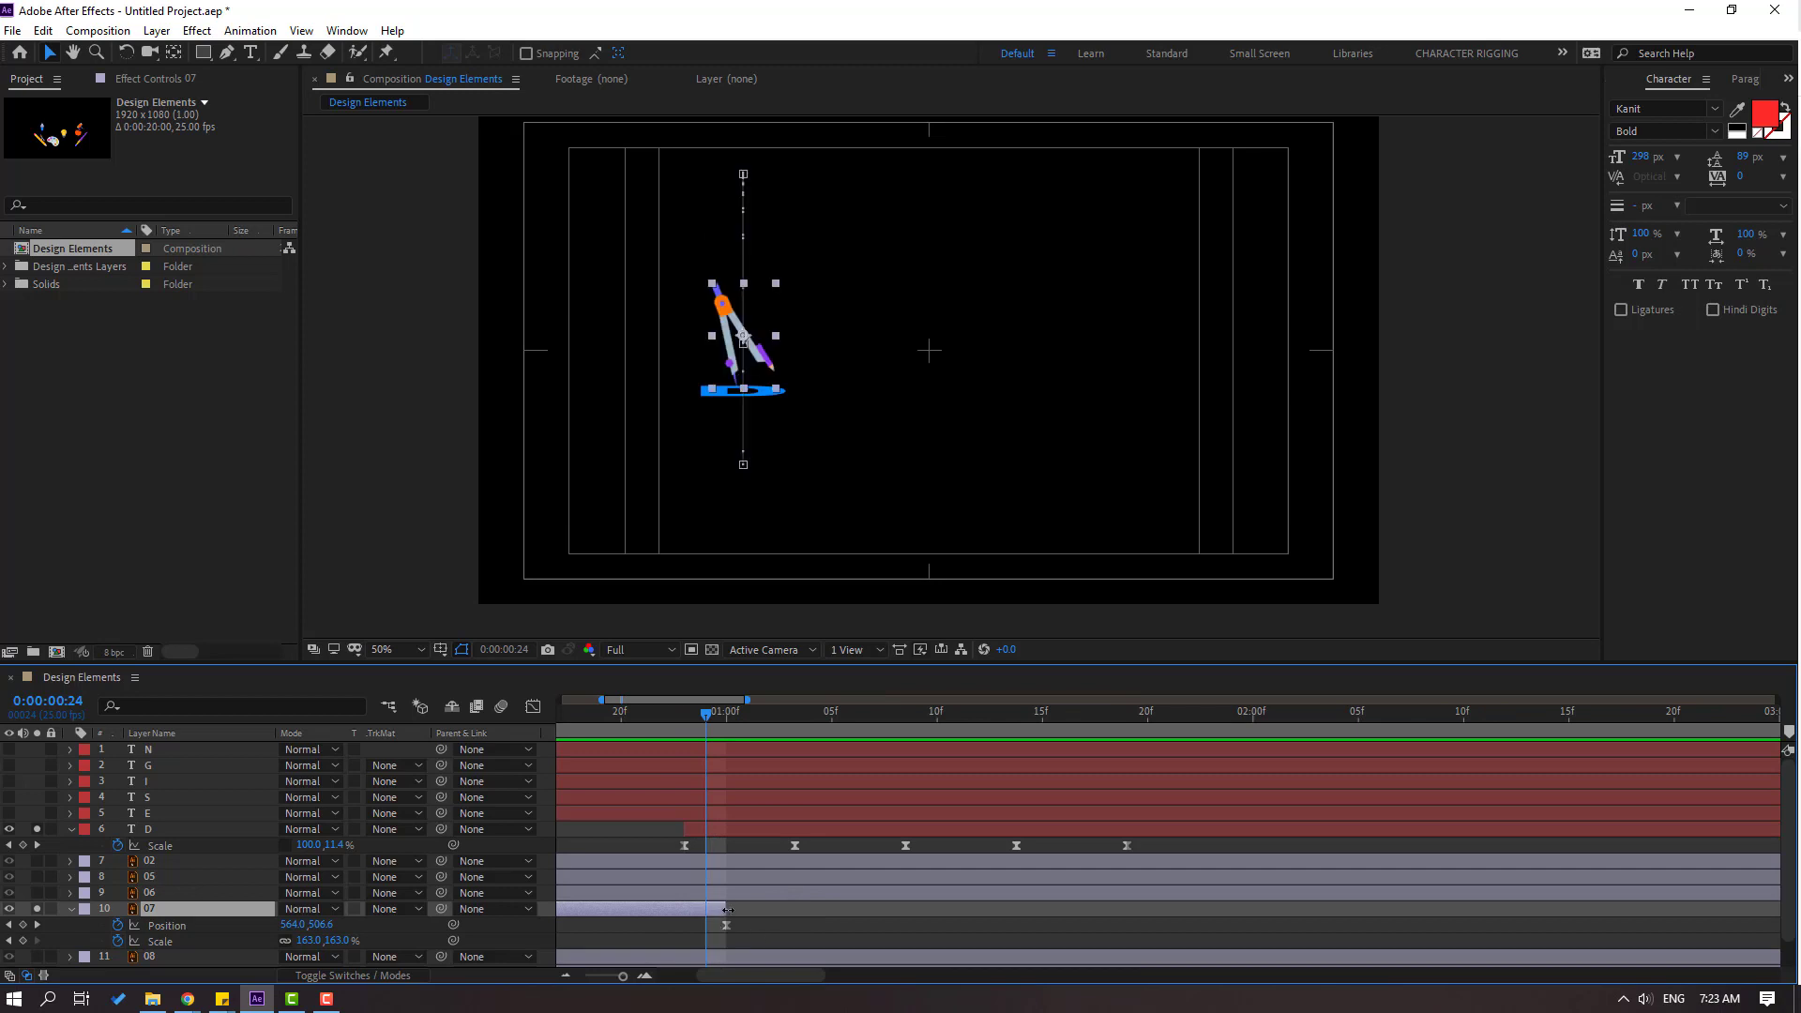
mouse_move(703, 716)
left_mouse_down()
mouse_move(735, 718)
mouse_move(706, 719)
left_mouse_up()
key("minus")
key("minus")
key("minus")
key("space")
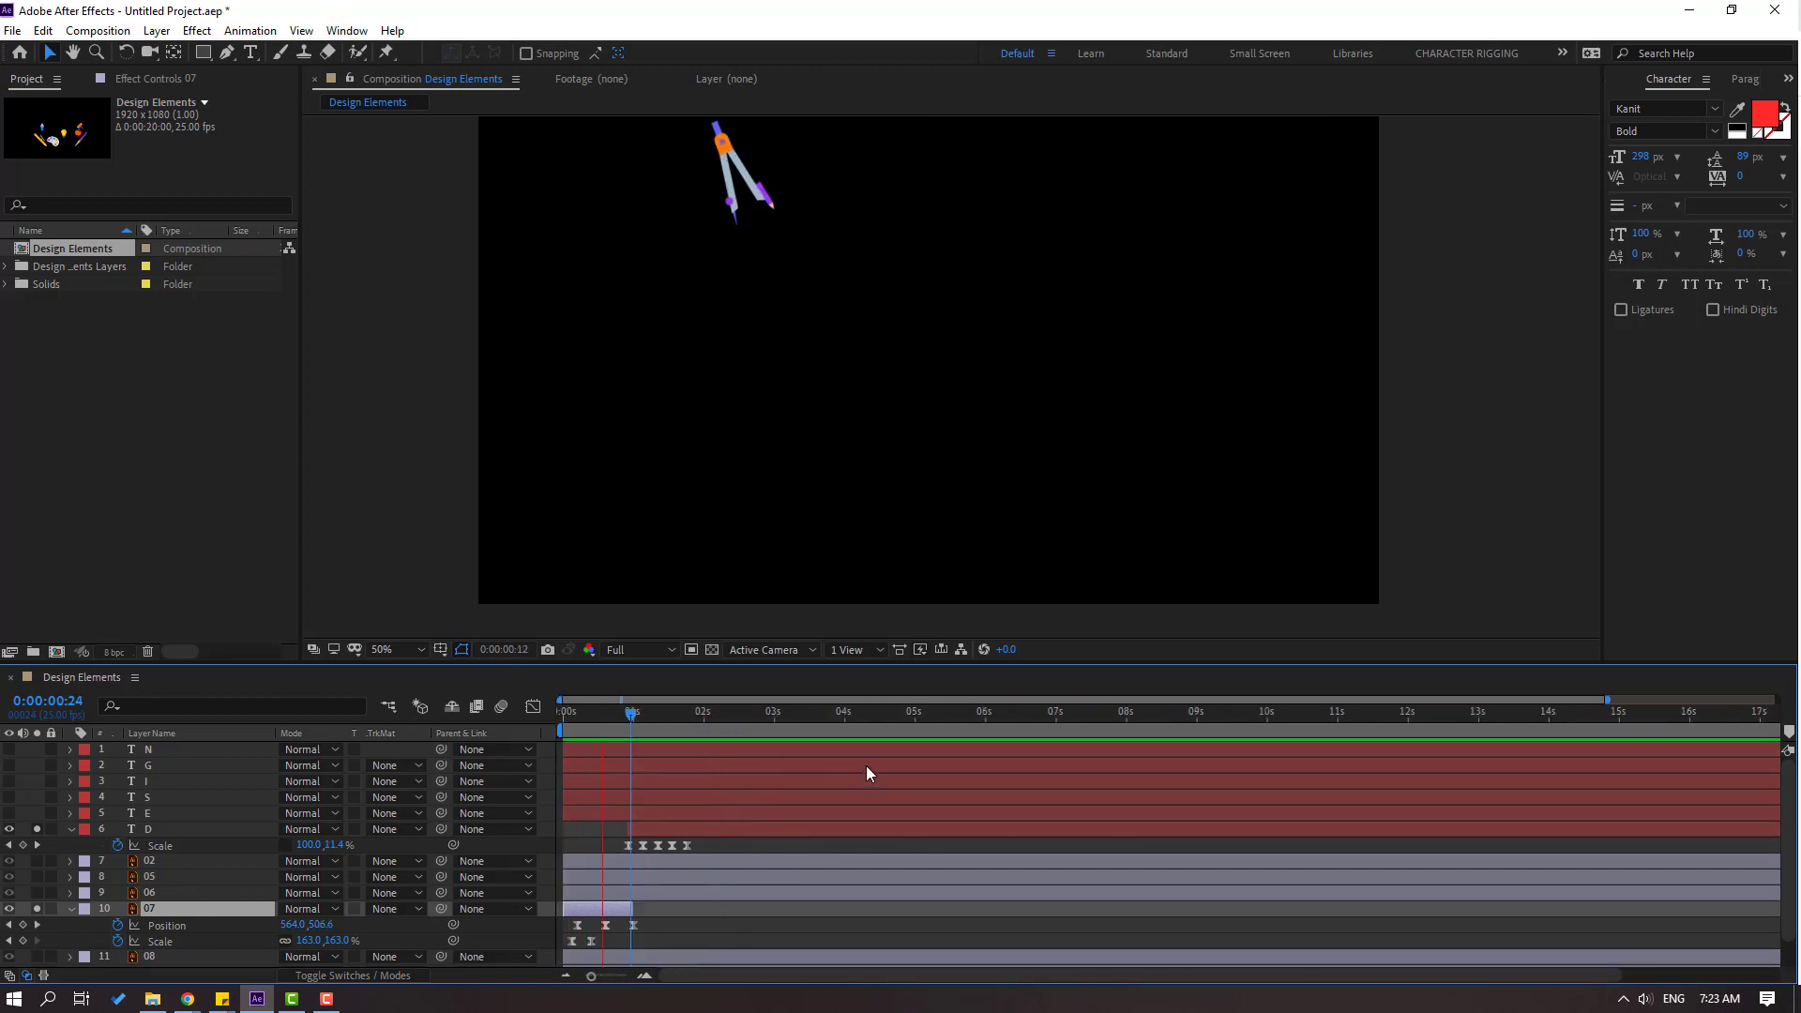
key("space")
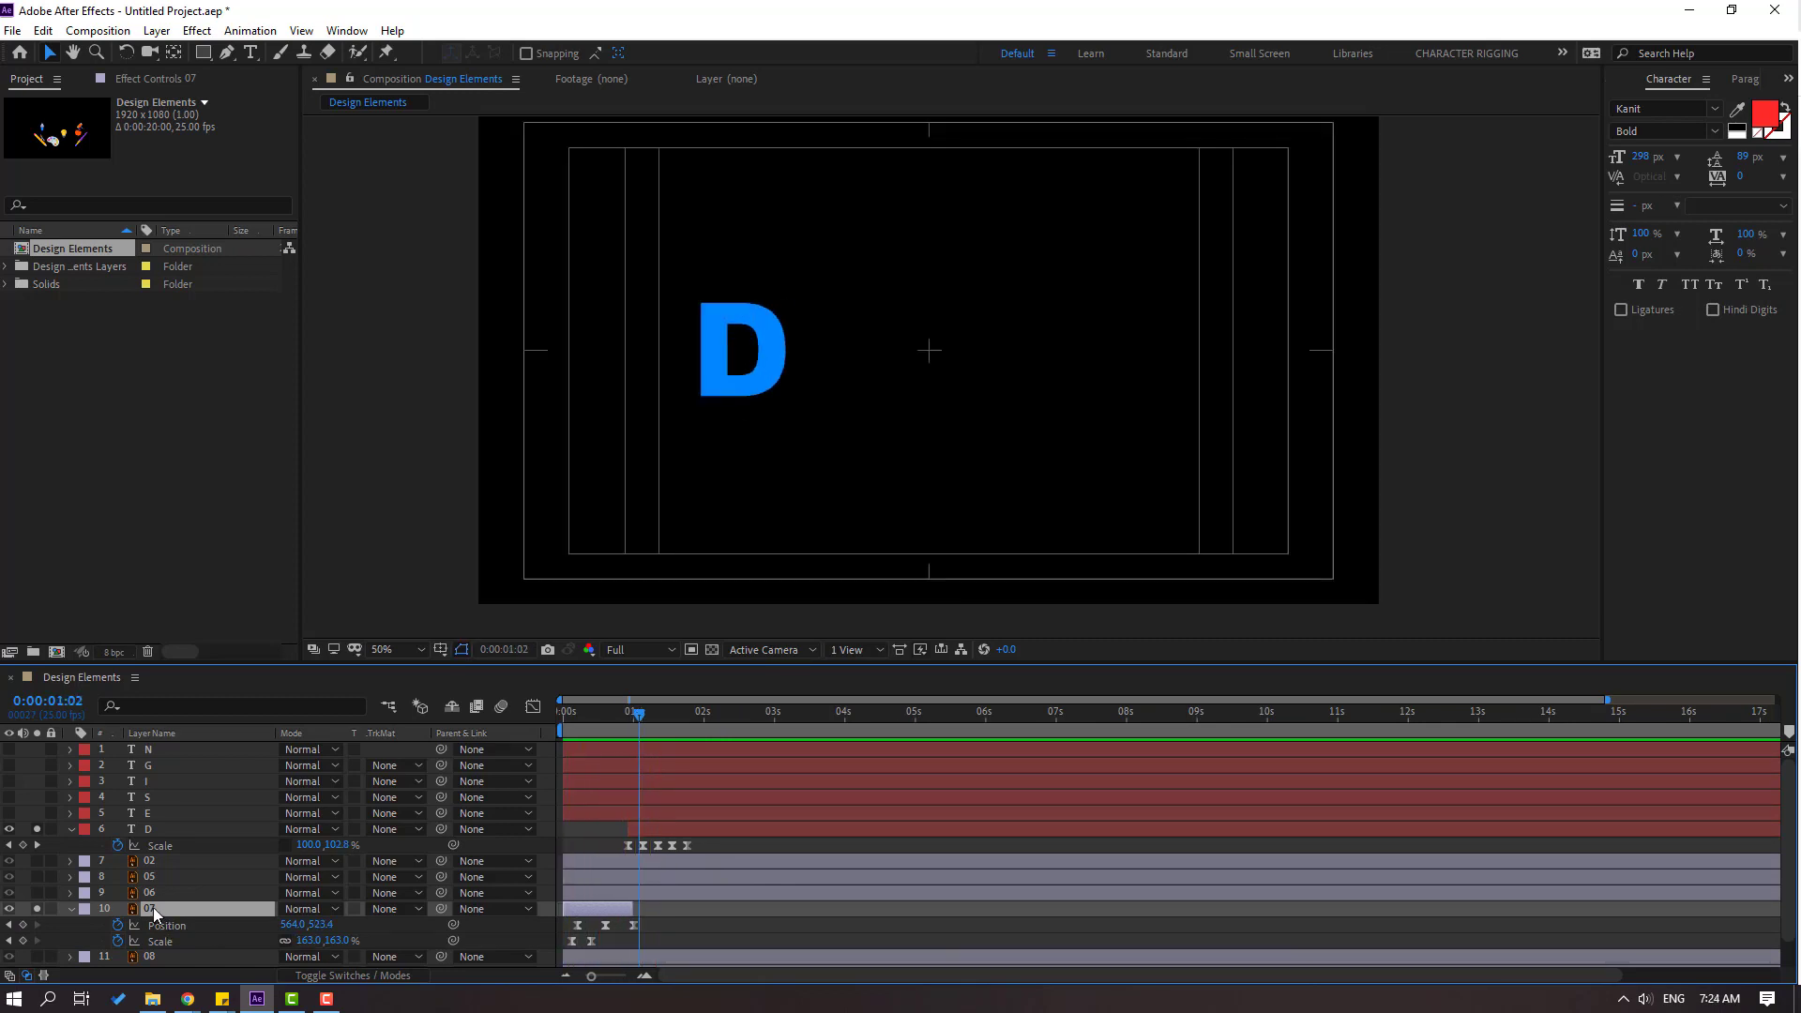
- Enable motion blur on compass layer 07 and the letter D layer, and preview the blurred transition
left_click(336, 978)
left_click(357, 909)
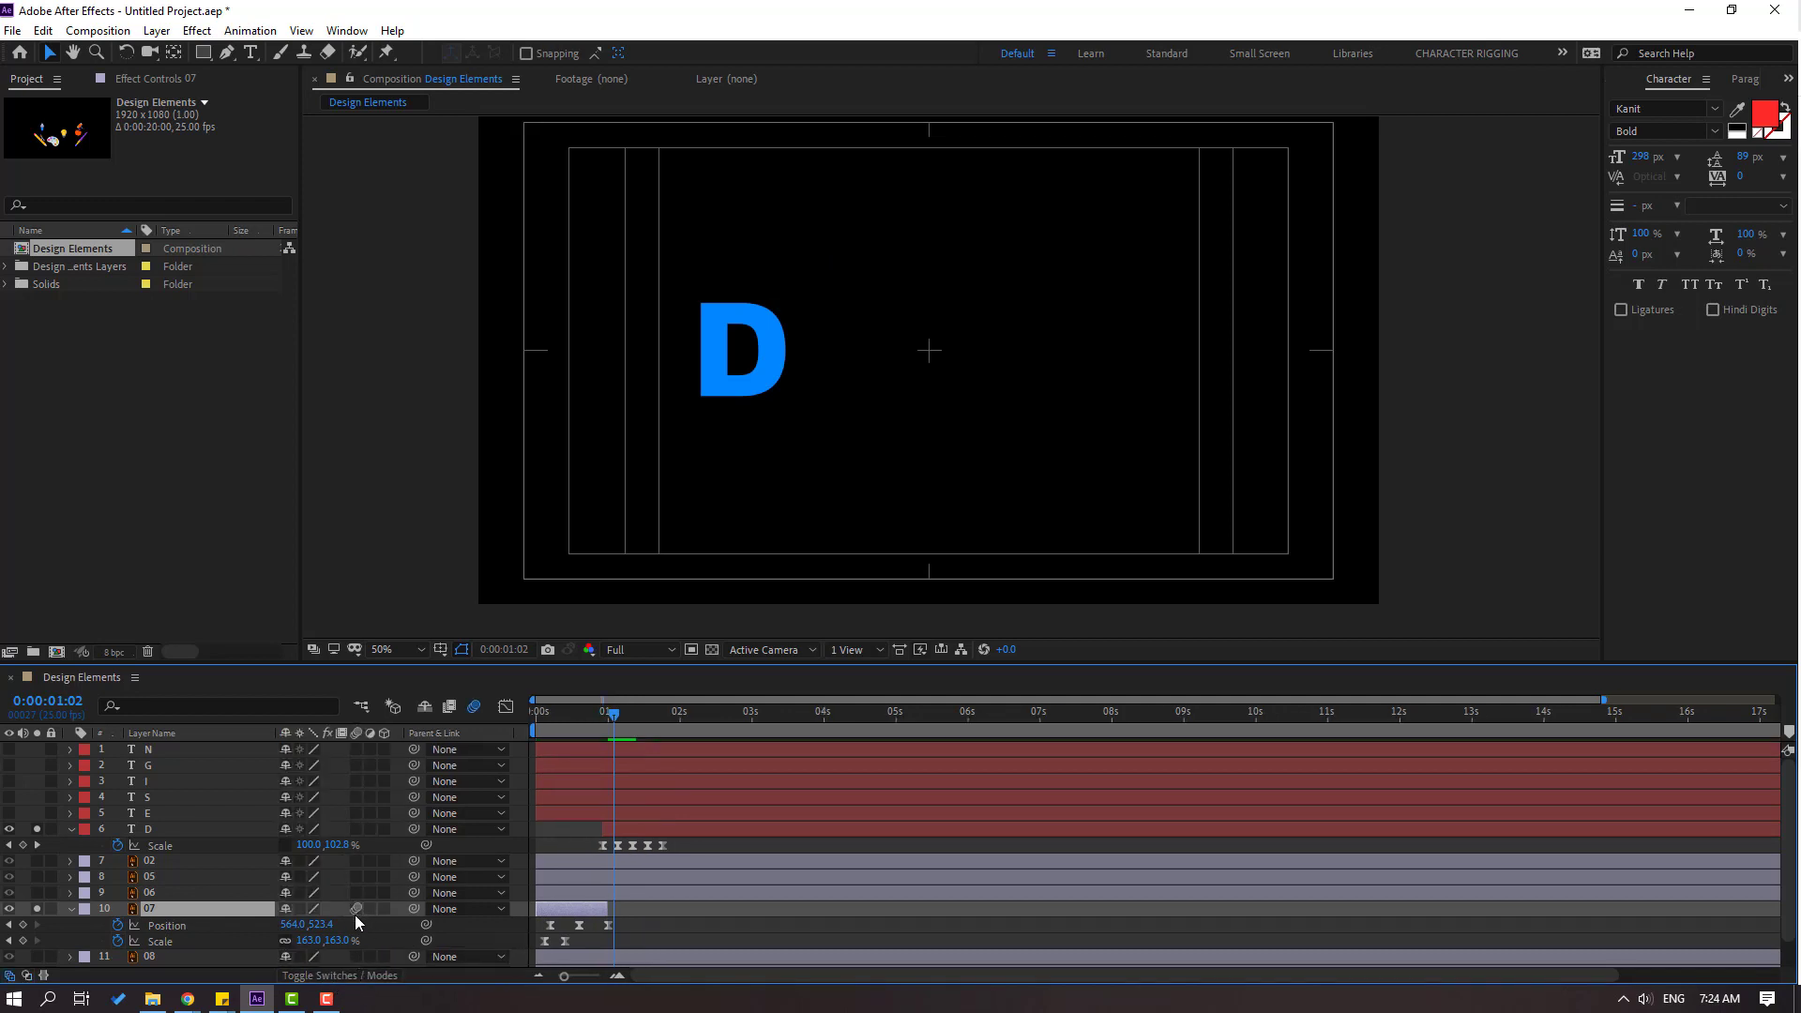
left_click(148, 829)
left_click(357, 829)
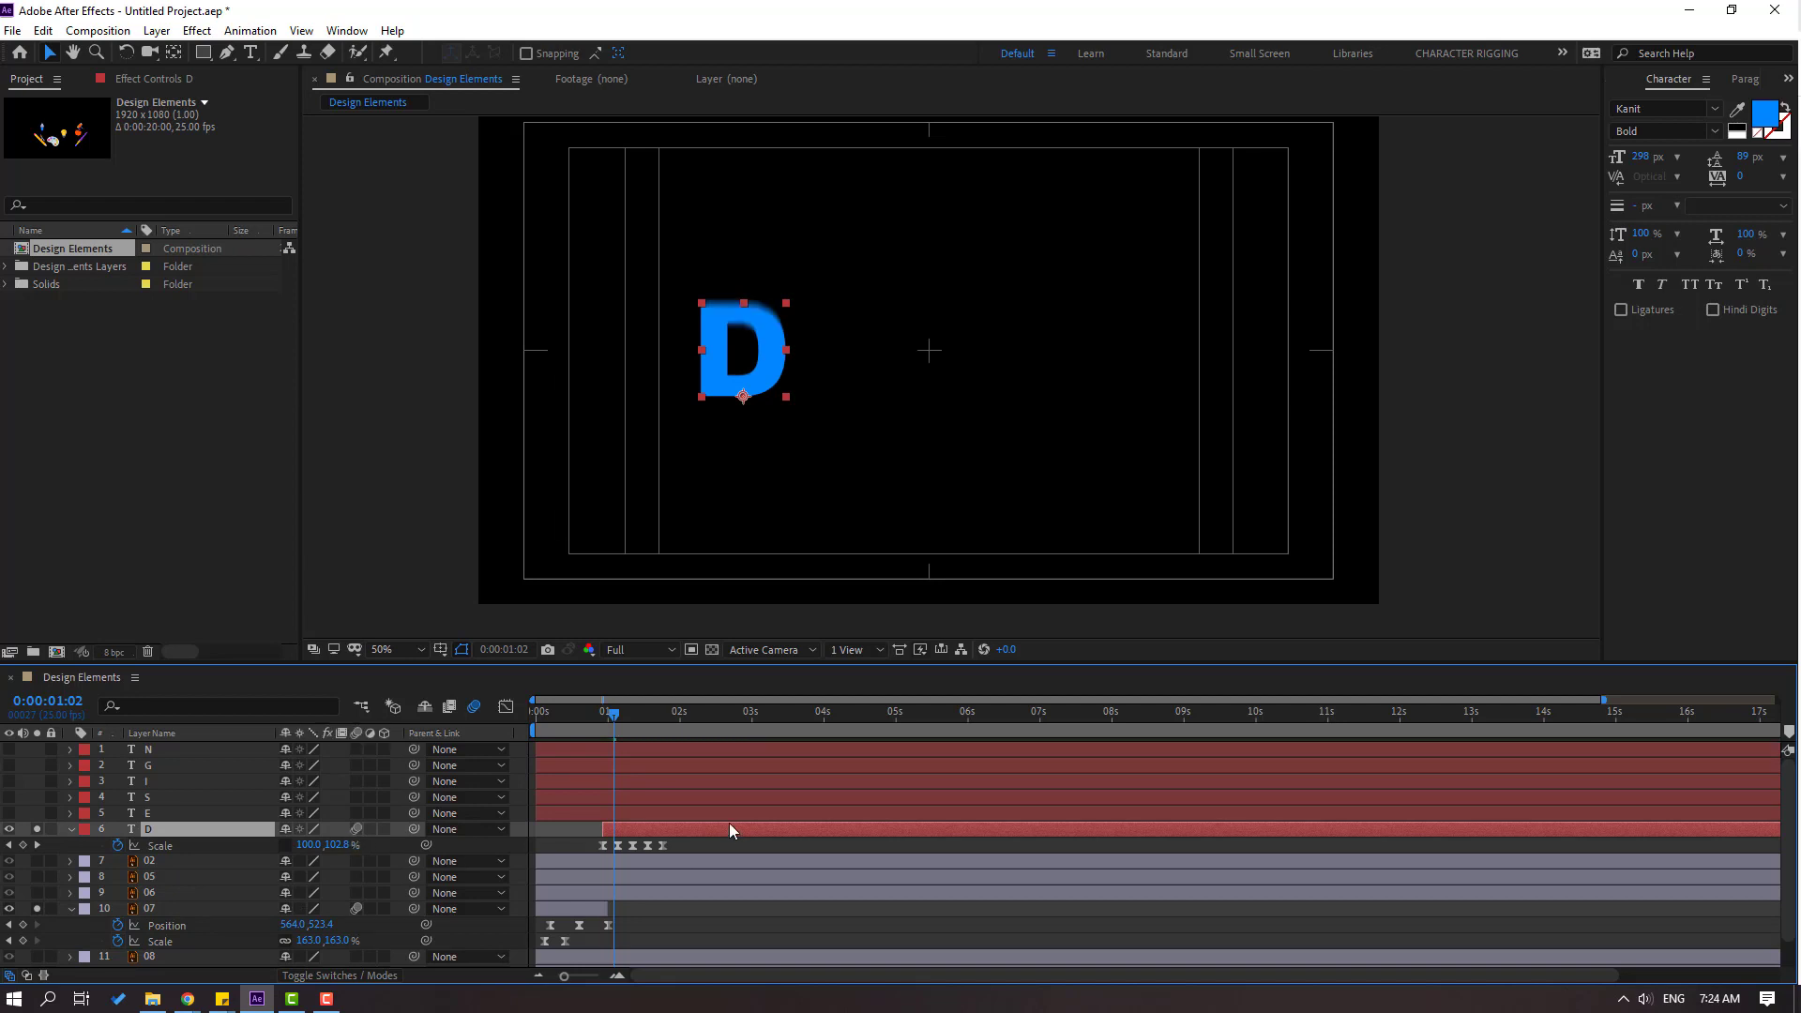
key("space")
scroll(739, 462, "down", 4)
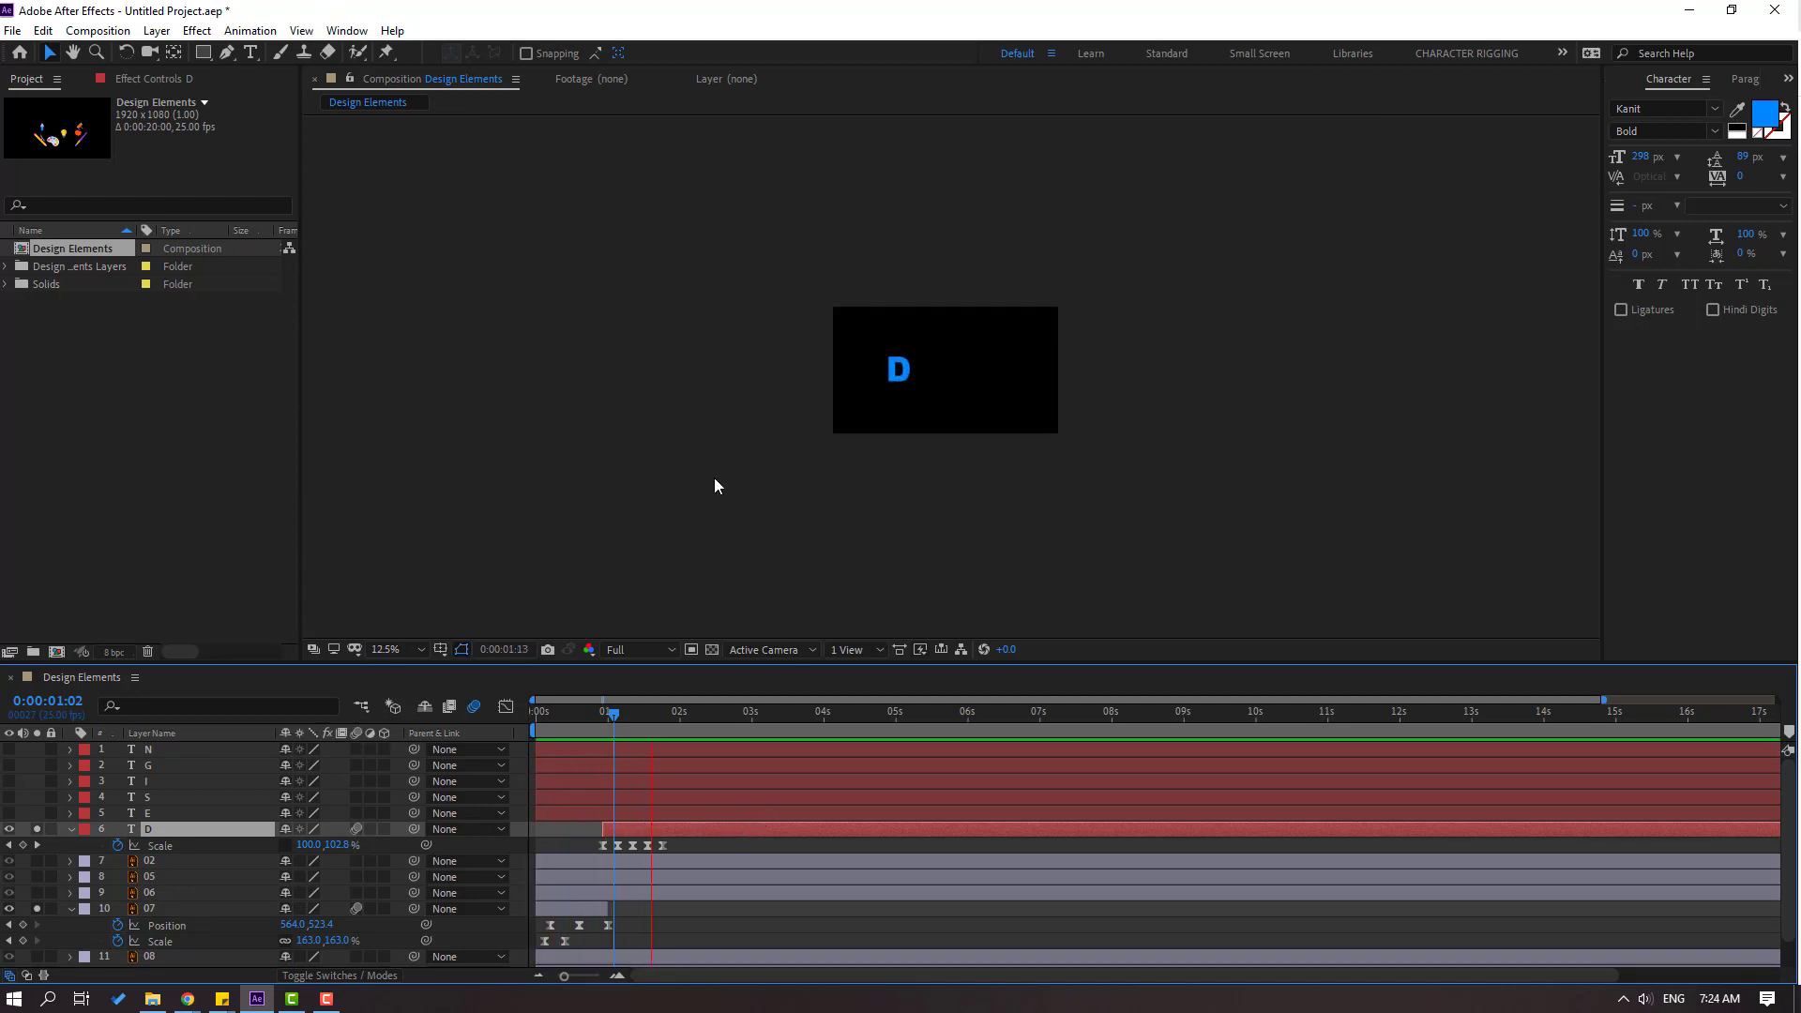
scroll(715, 485, "up", 2)
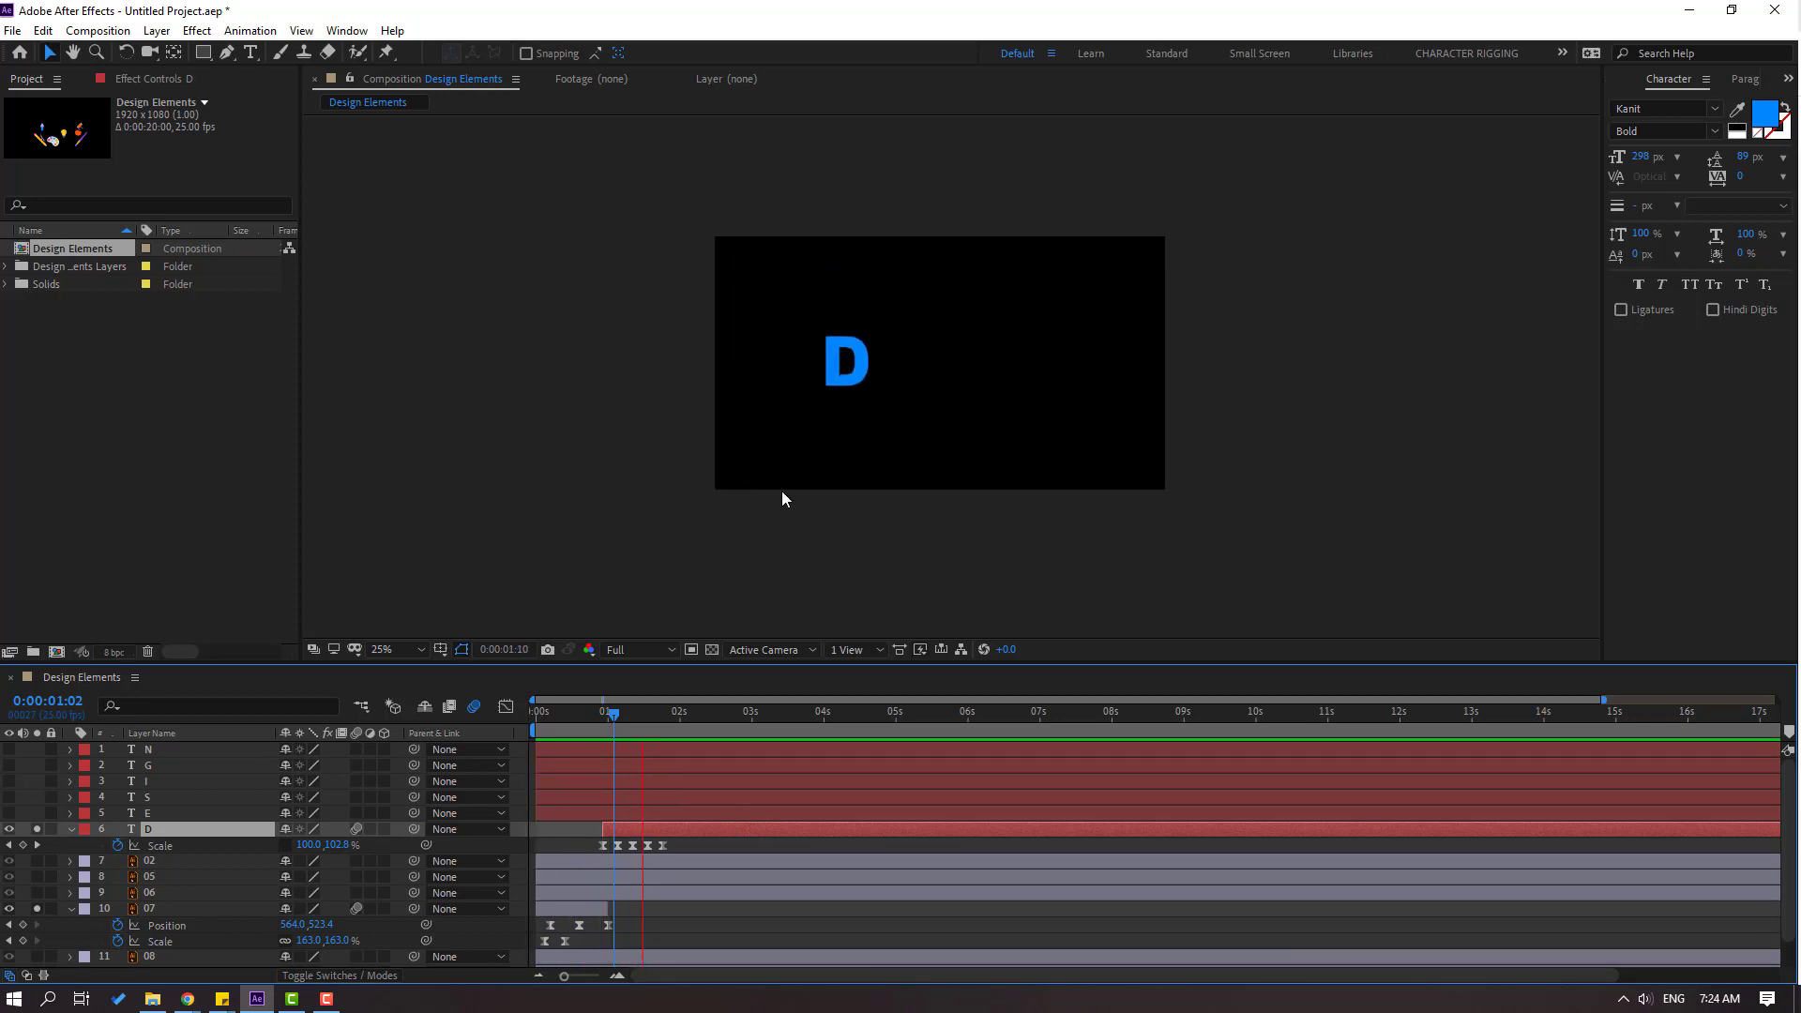
scroll(781, 492, "up", 2)
key("space")
left_click_drag(574, 711, 606, 714)
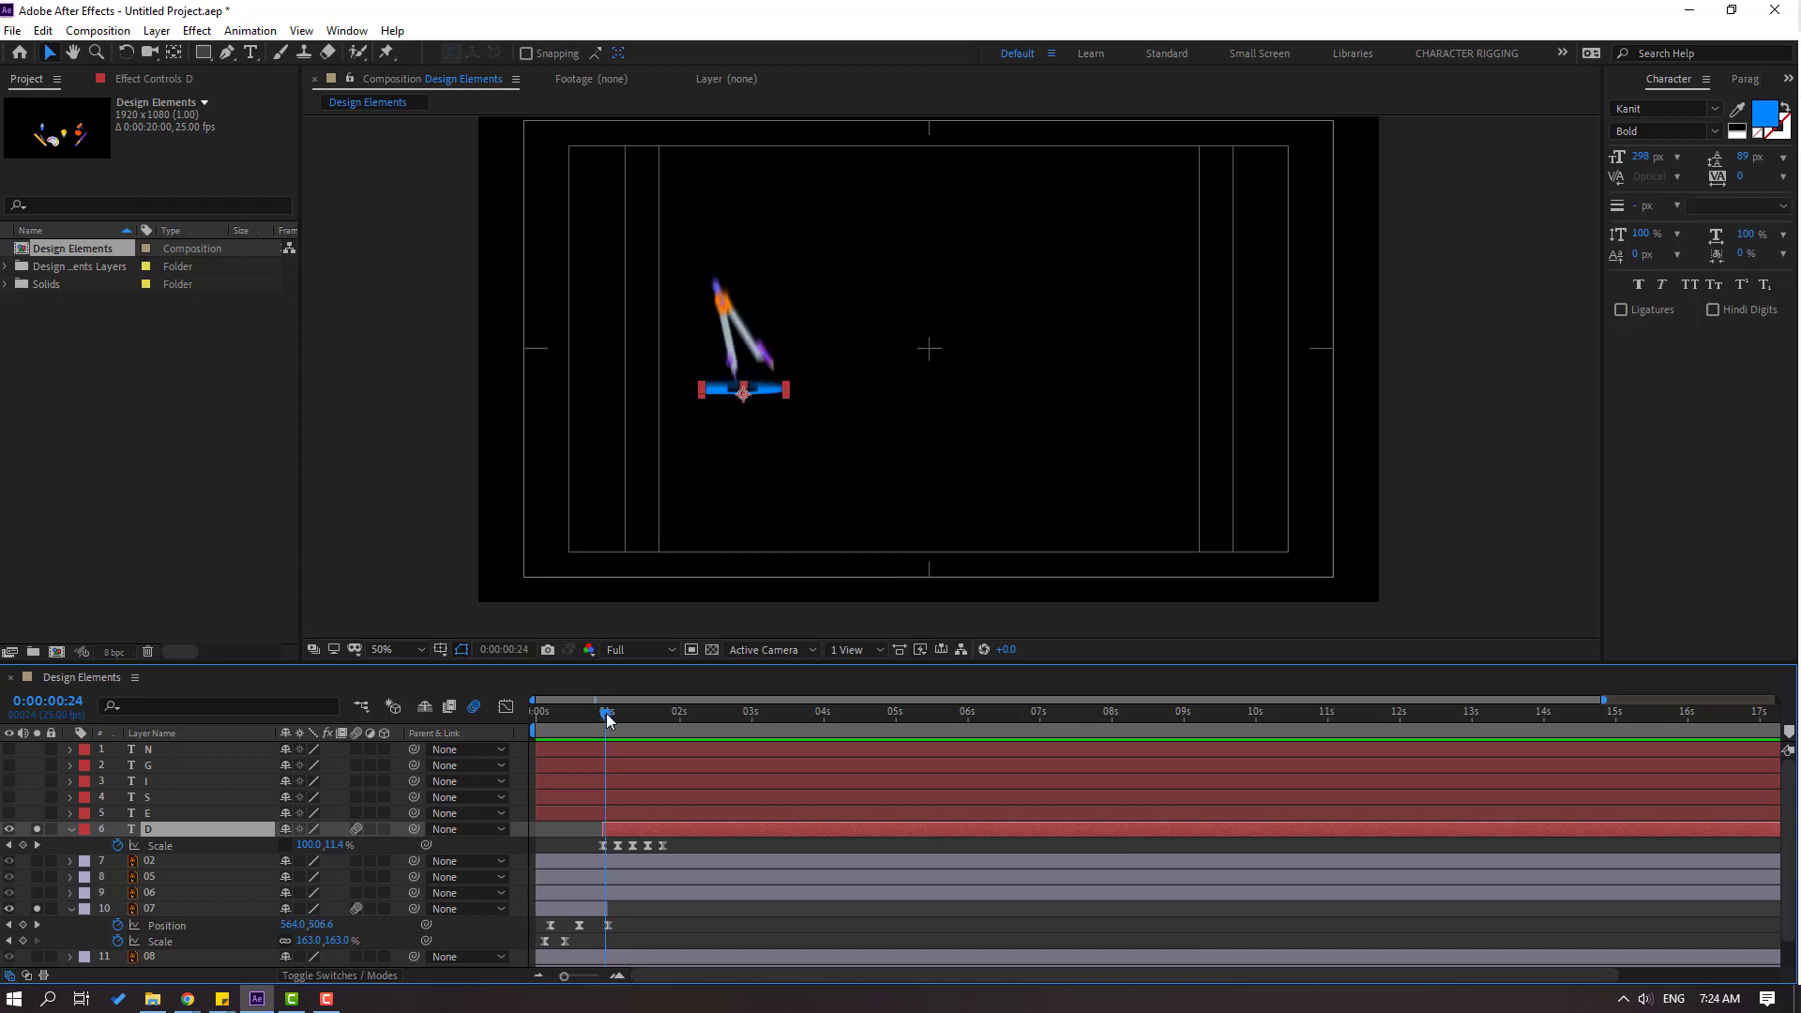
- Copy the D's Scale keyframes, show and solo the letter E layer, and paste them onto it at 0:00:00:00
left_click_drag(685, 850, 593, 861)
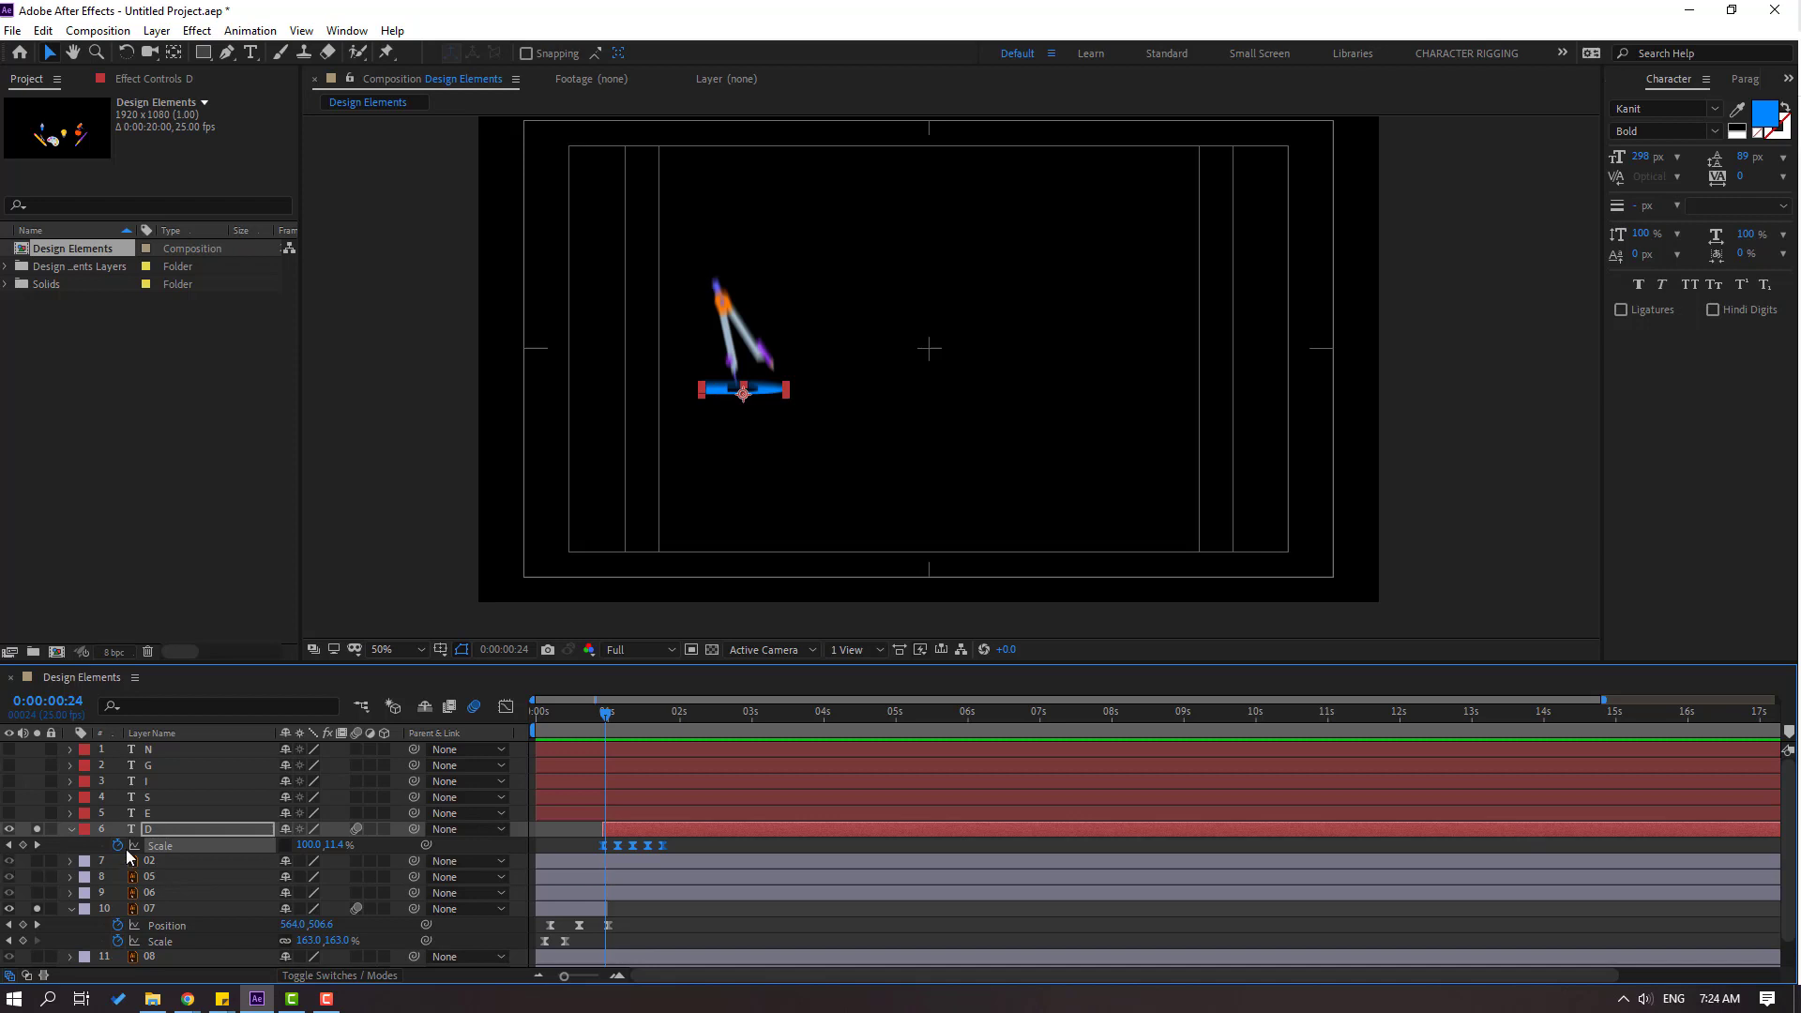
left_click(147, 815)
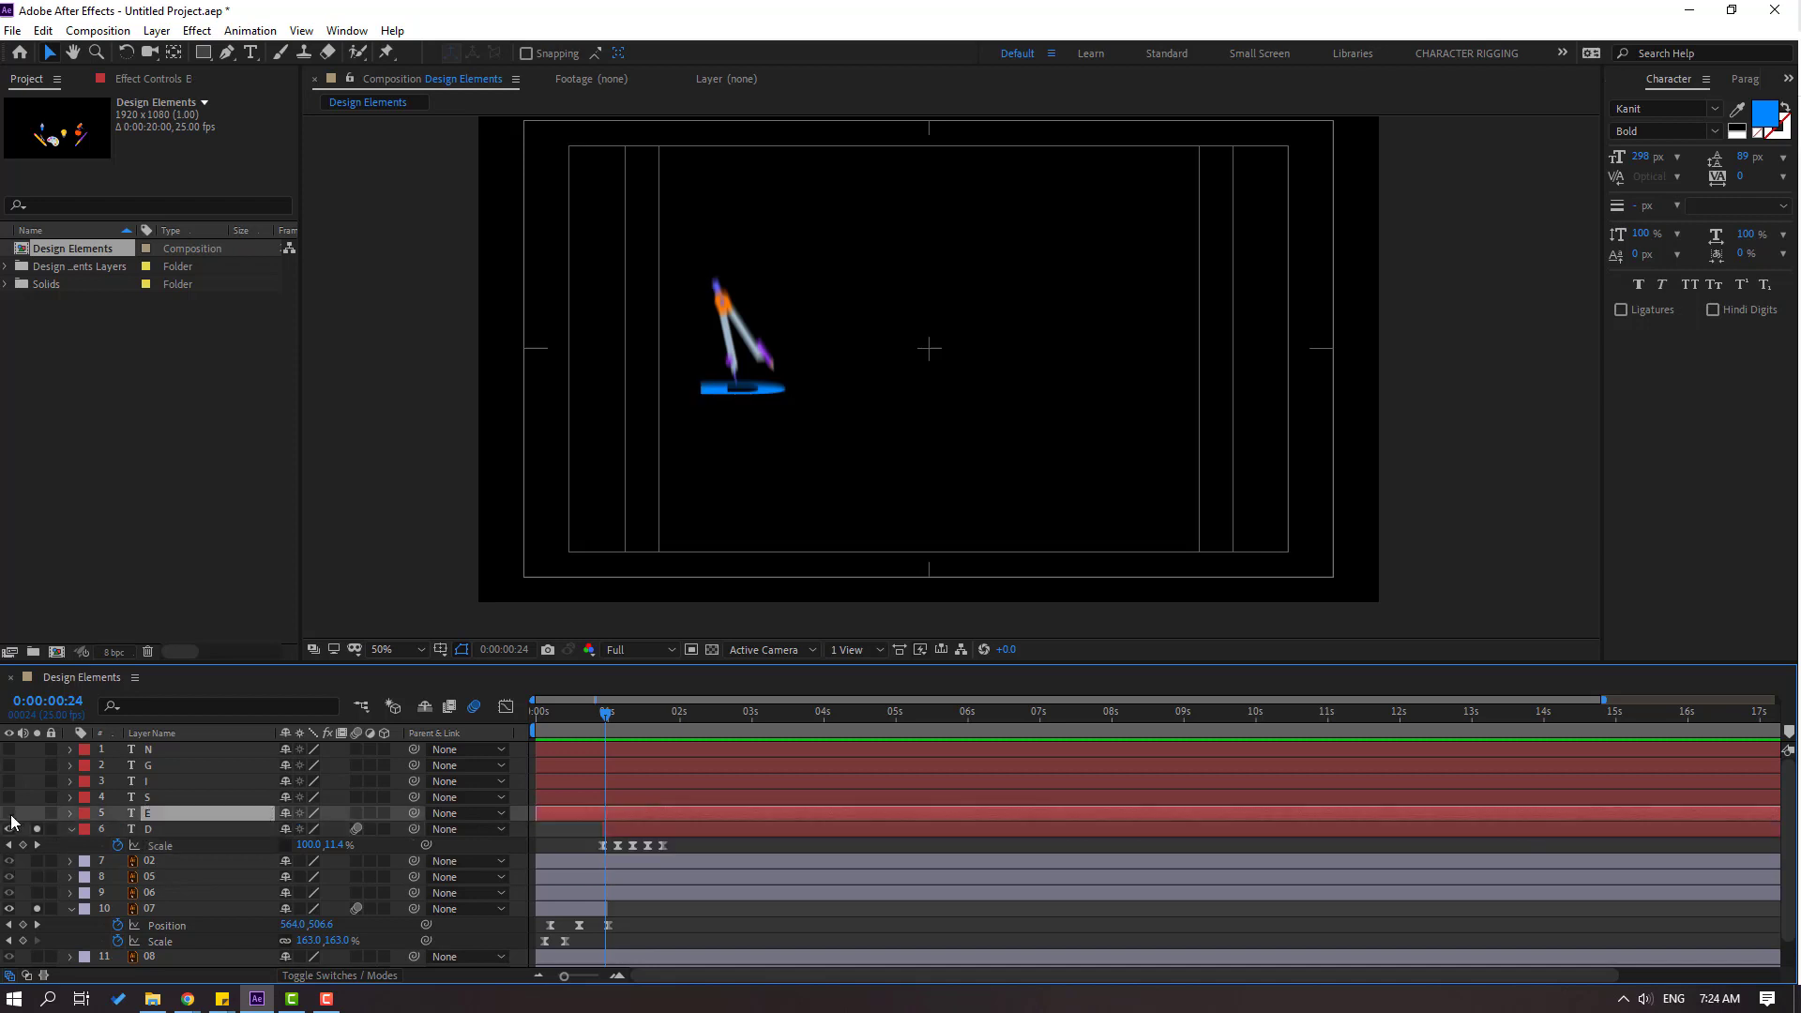
left_click_drag(604, 719, 537, 719)
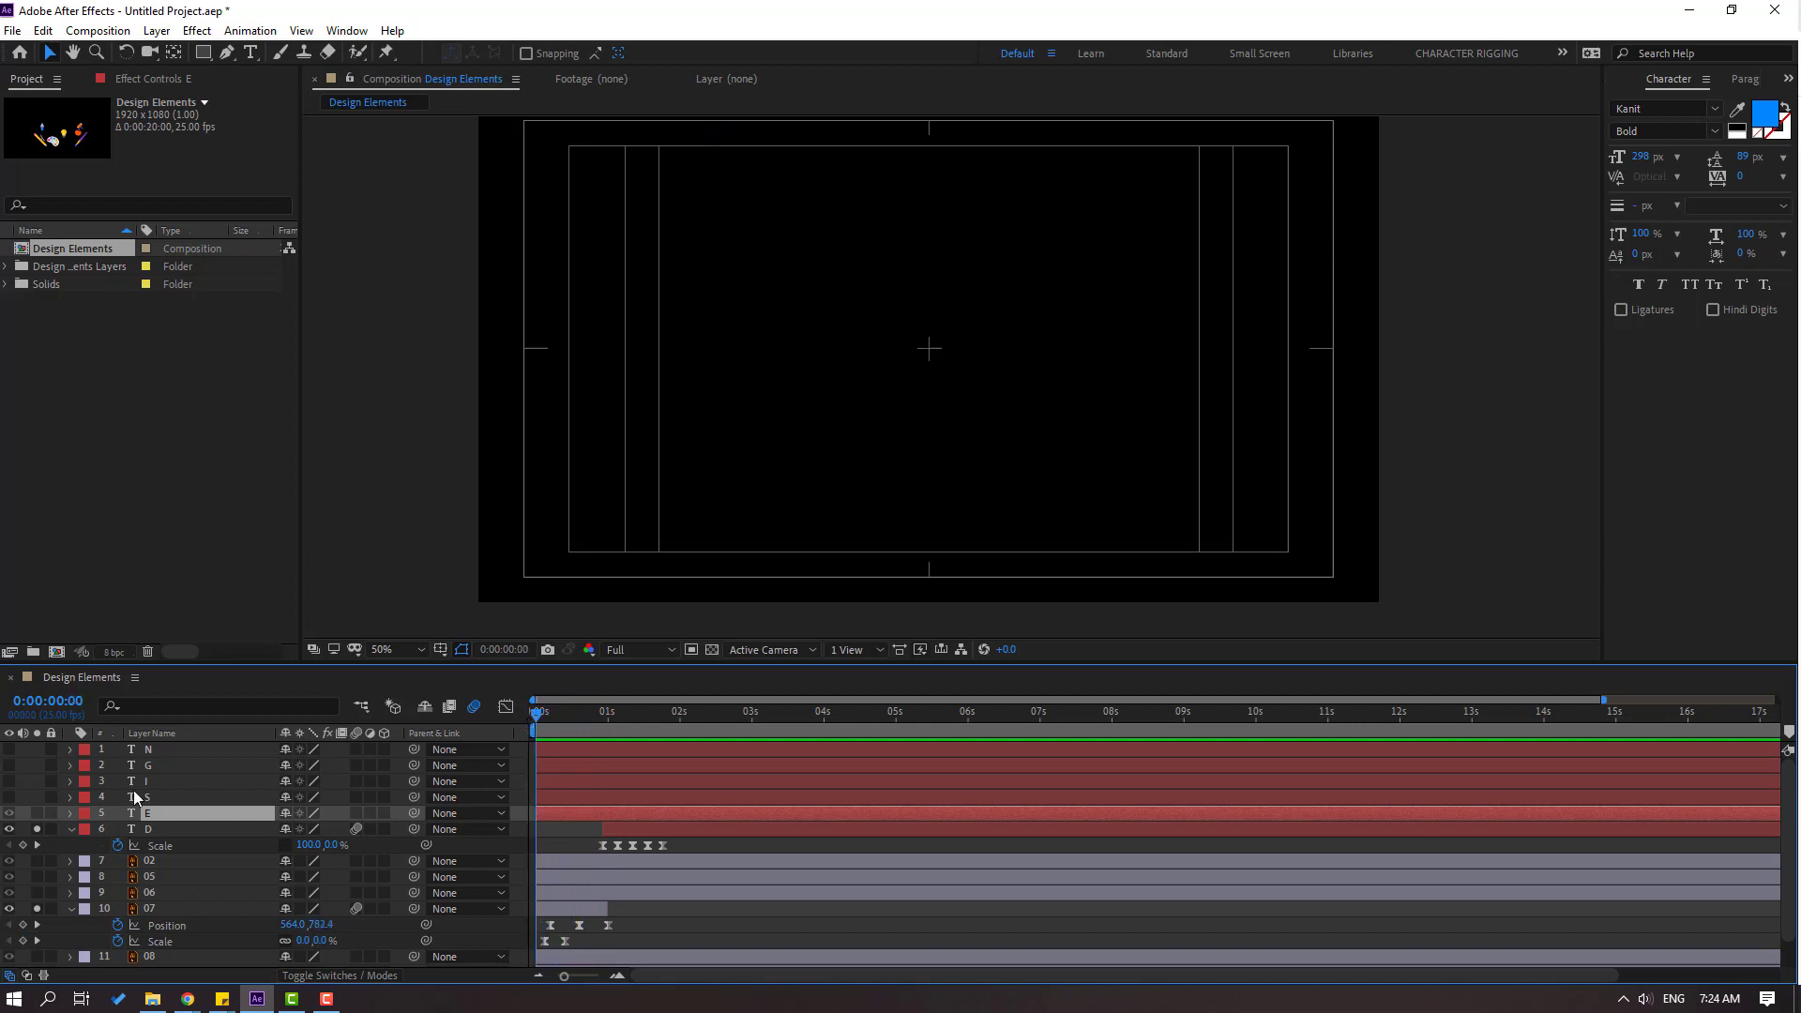
left_click(35, 815)
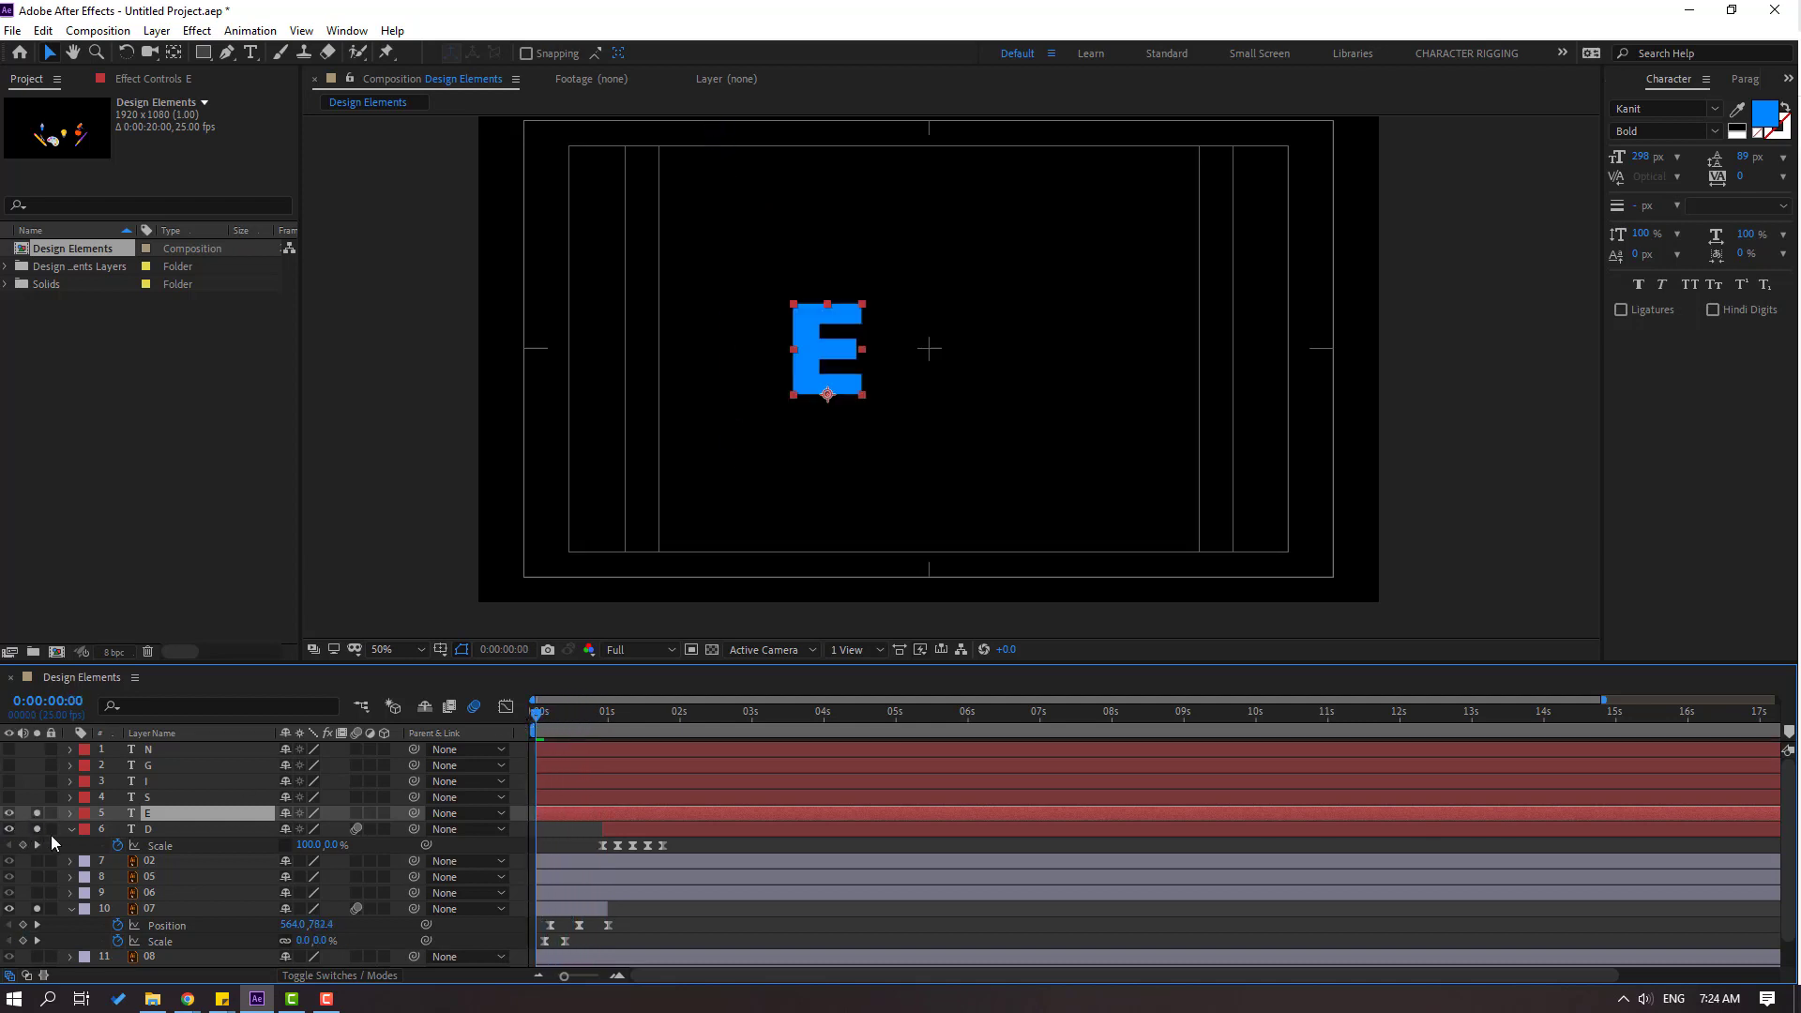
key("ctrl+v")
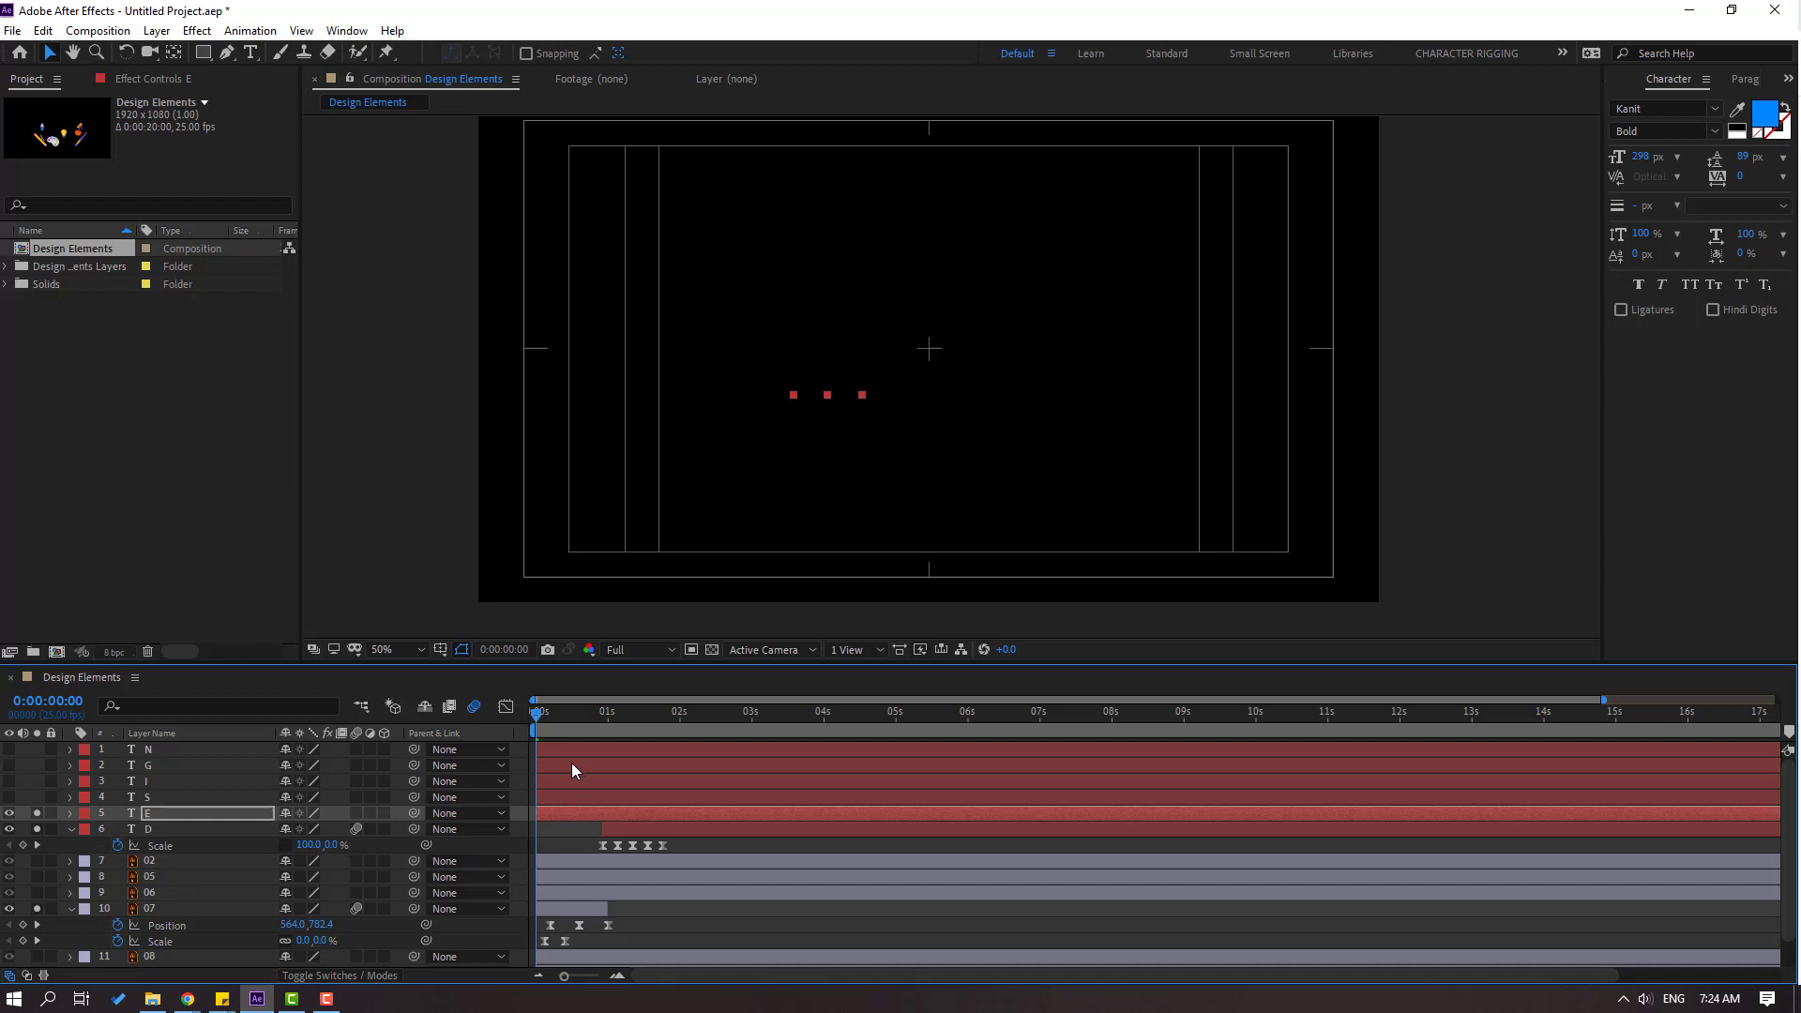
- Show and solo the letter layers S, I, G and N at 0:00:00:00, and select all four together
left_click_drag(544, 716, 459, 735)
left_click_drag(9, 798, 5, 725)
left_click_drag(38, 798, 28, 711)
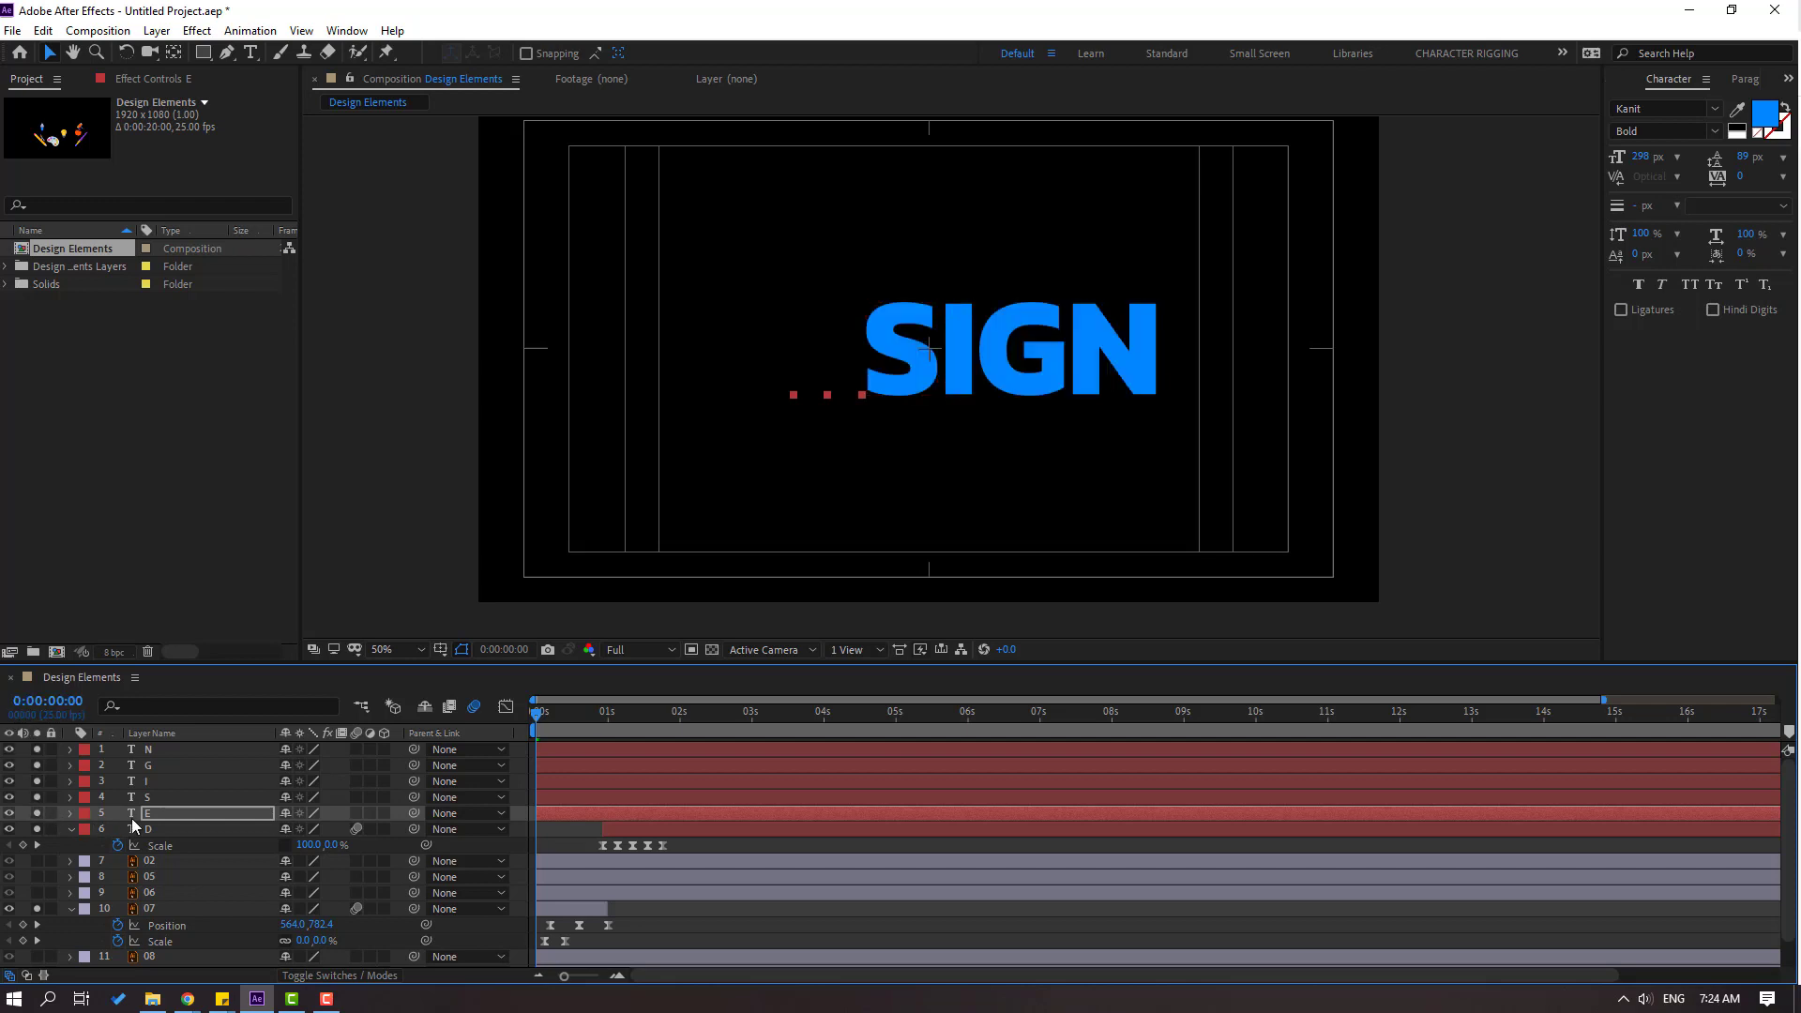
left_click(155, 801)
left_click(154, 756, "shift")
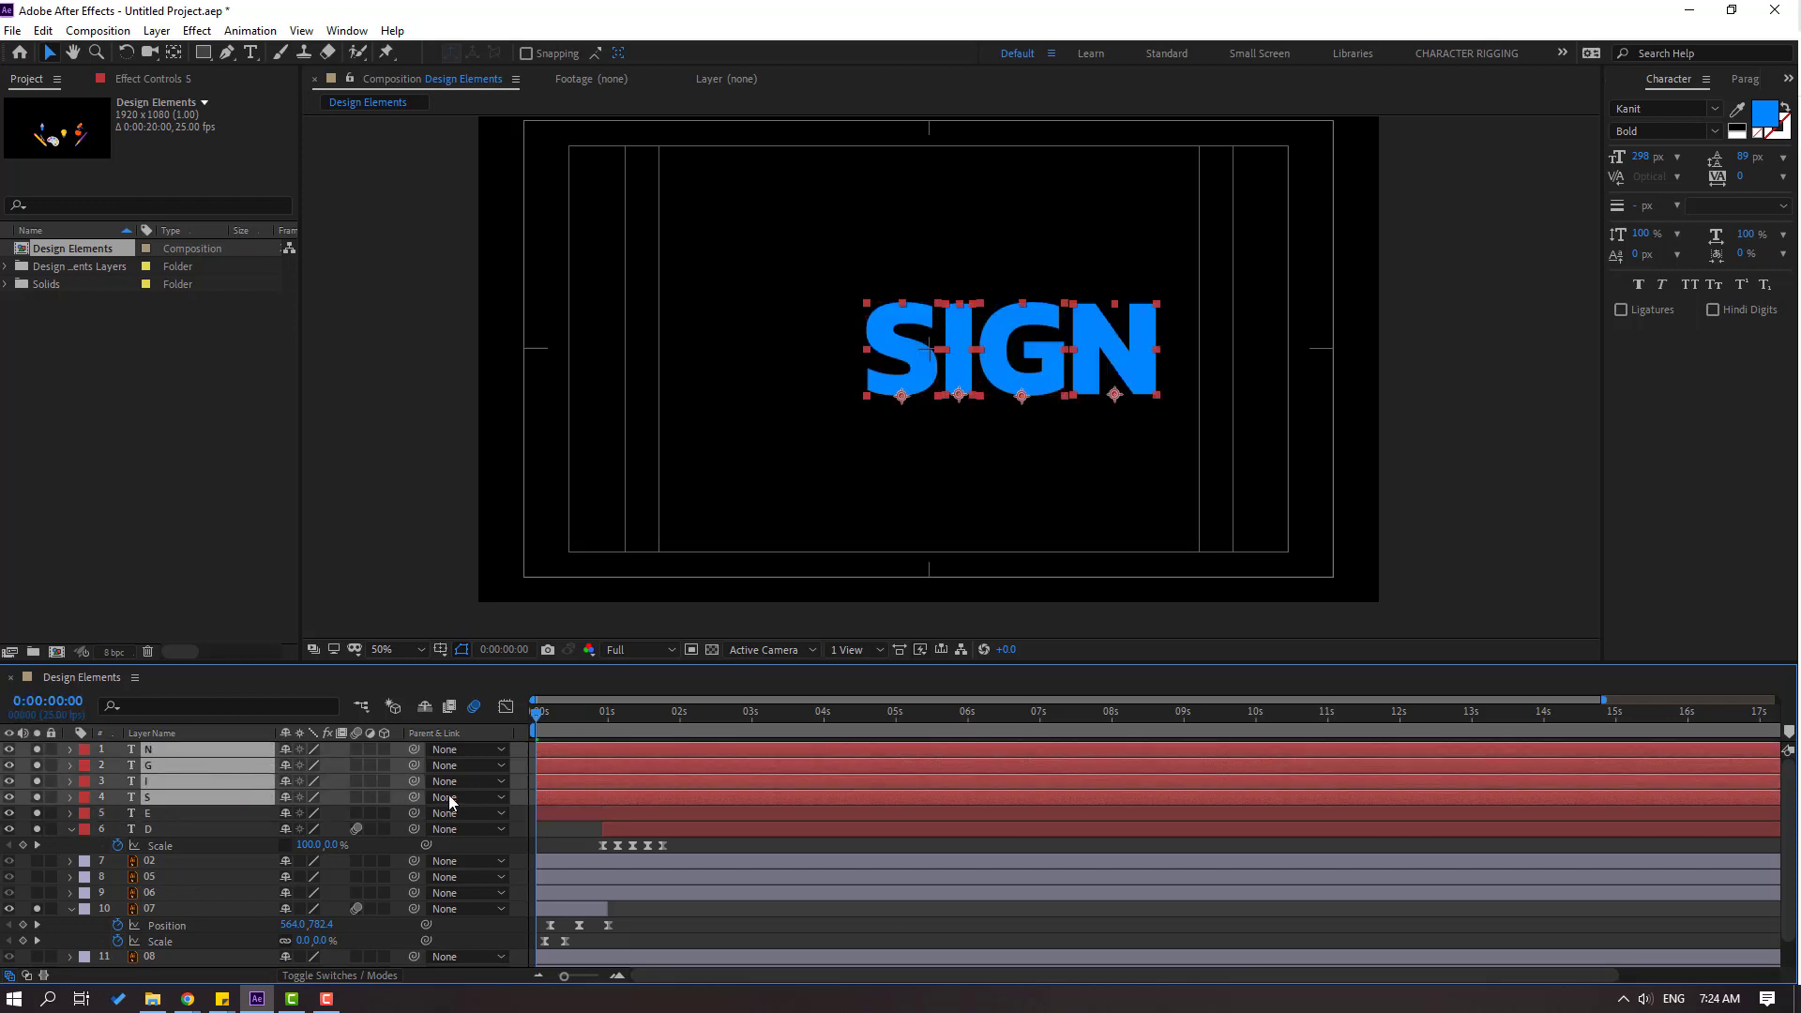
- Move the letter layers E, S, I, G and N to start at about 0:00:08:08, and clear the selection
left_click_drag(538, 713, 1169, 755)
left_click(148, 815, "shift")
key("F2")
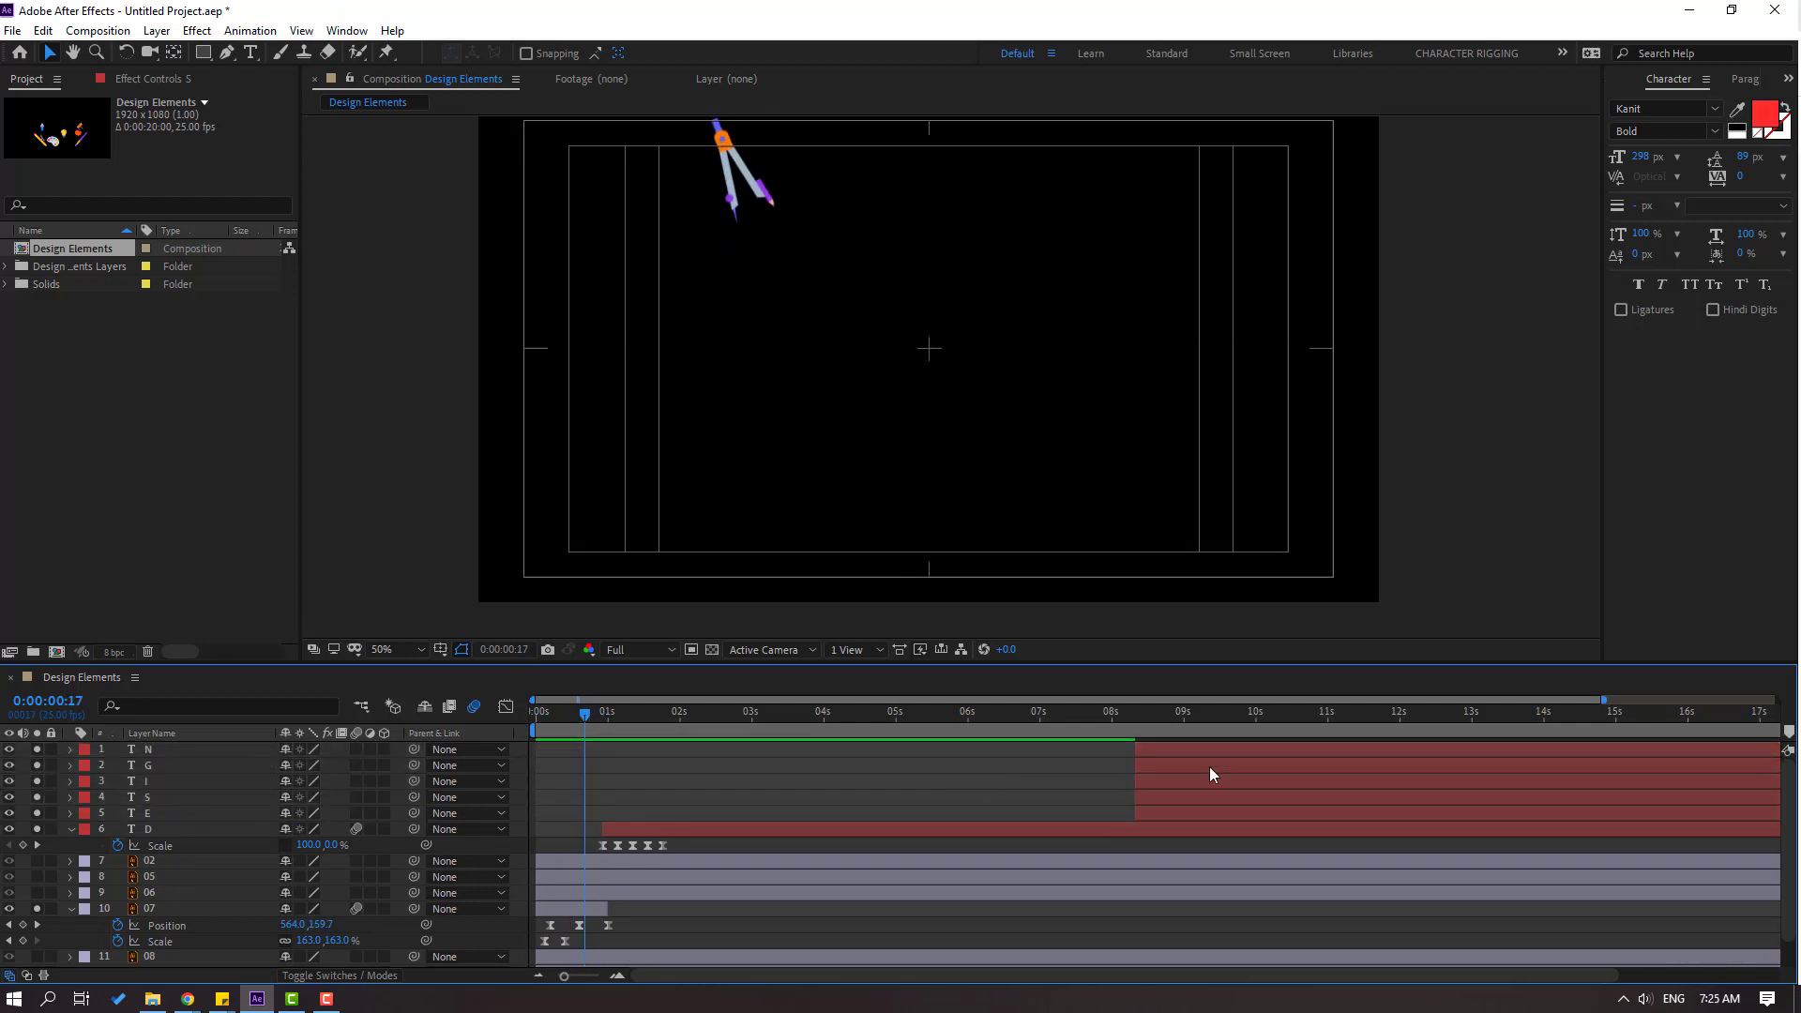
- Collapse the D and compass 07 layers, turn off solo on all layers, and preview the compass-to-D transition among the other icons
mouse_move(583, 719)
left_mouse_down()
mouse_move(544, 718)
mouse_move(614, 724)
left_mouse_up()
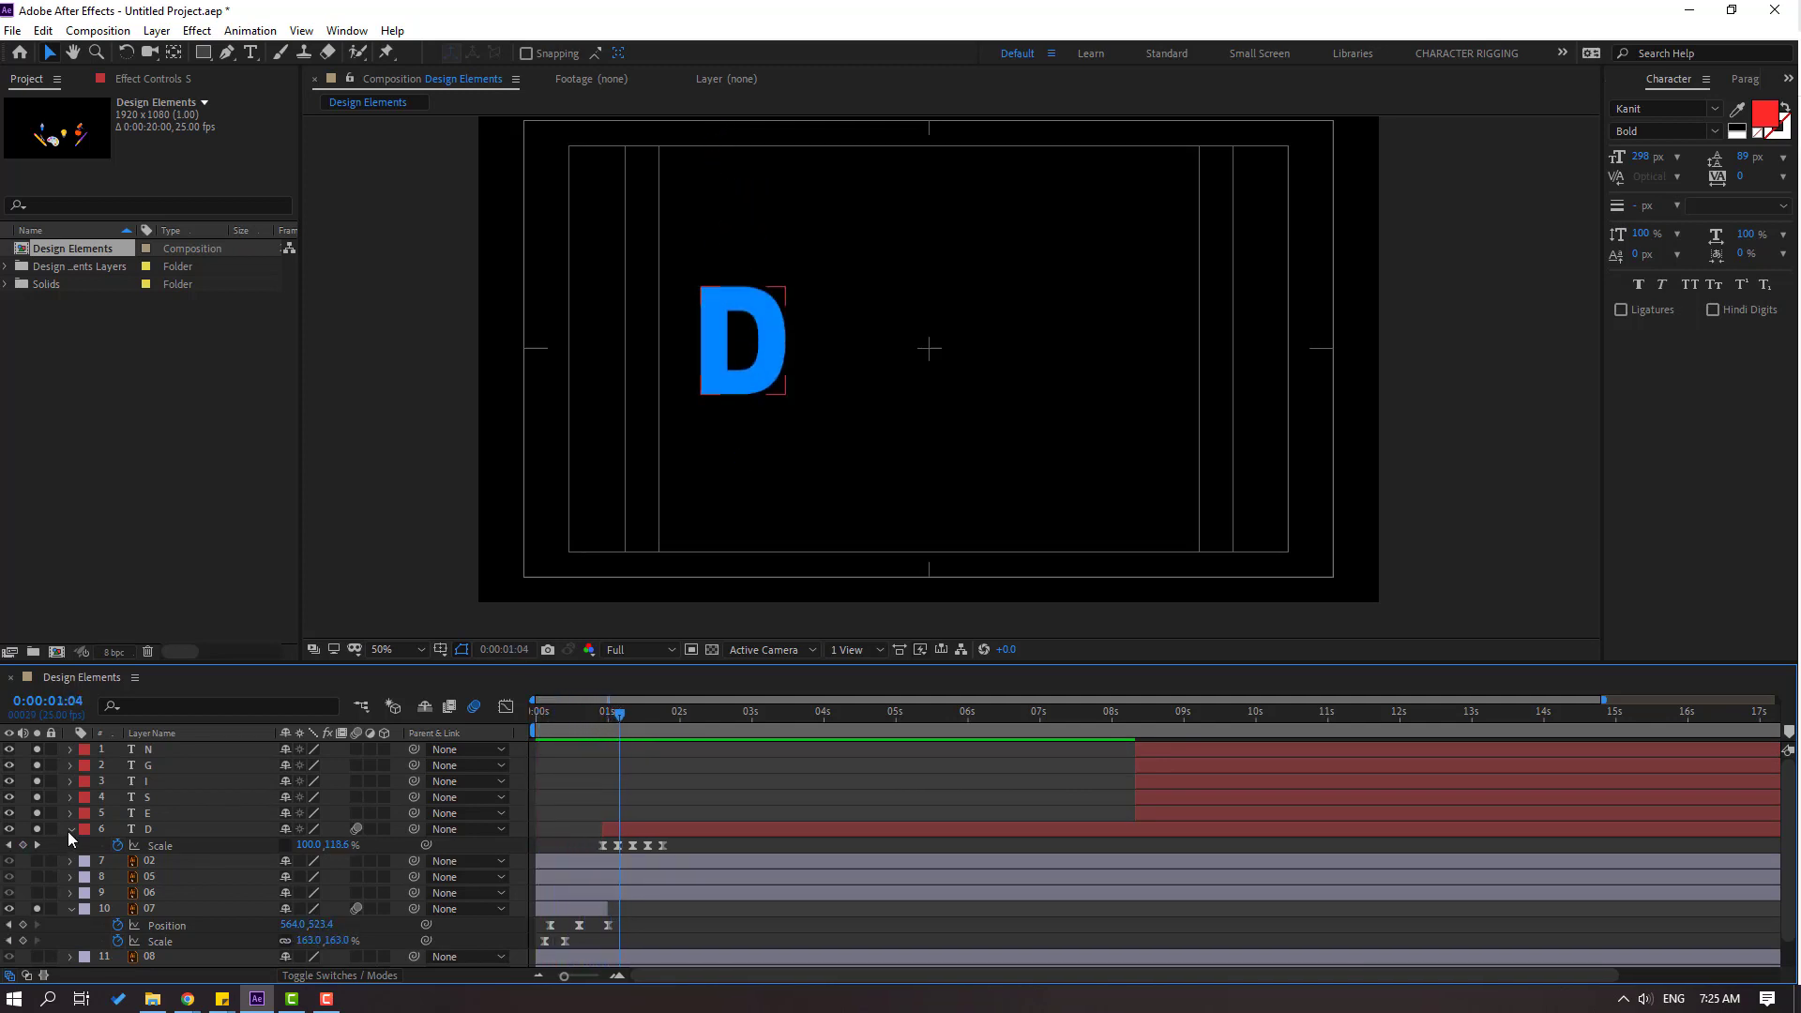
left_click(70, 830)
left_click(71, 894)
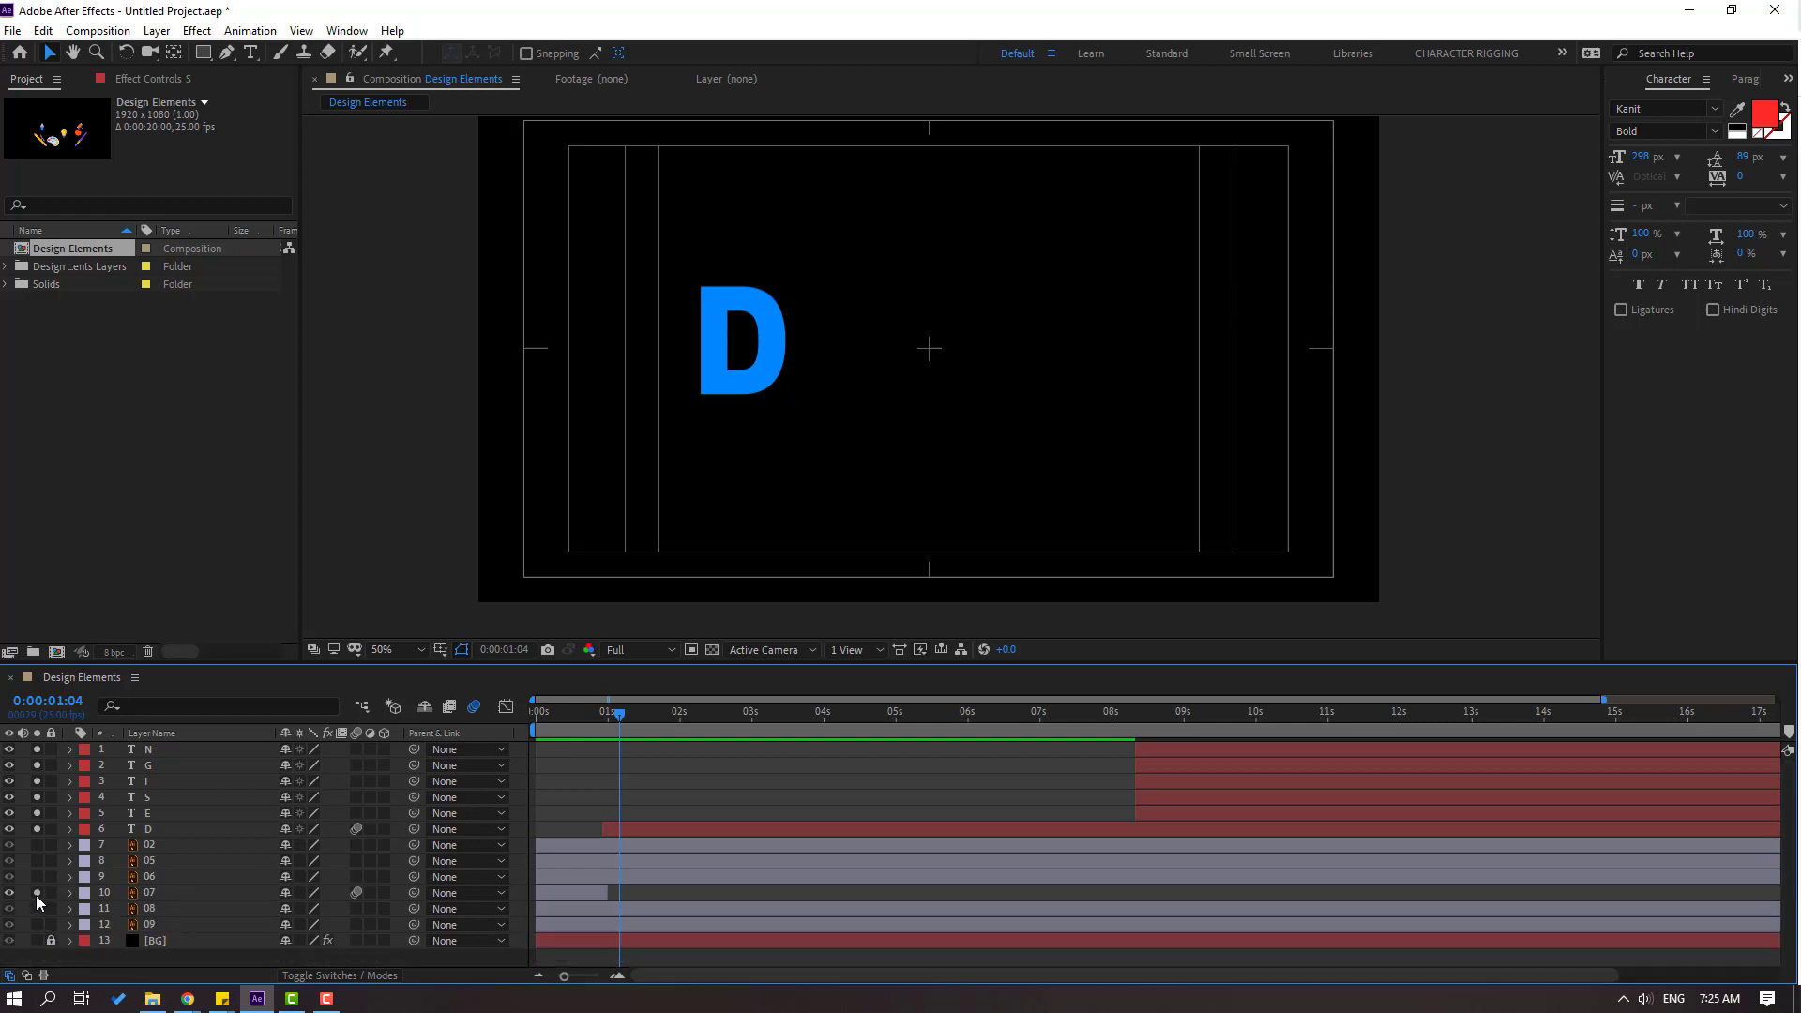
left_click(40, 748)
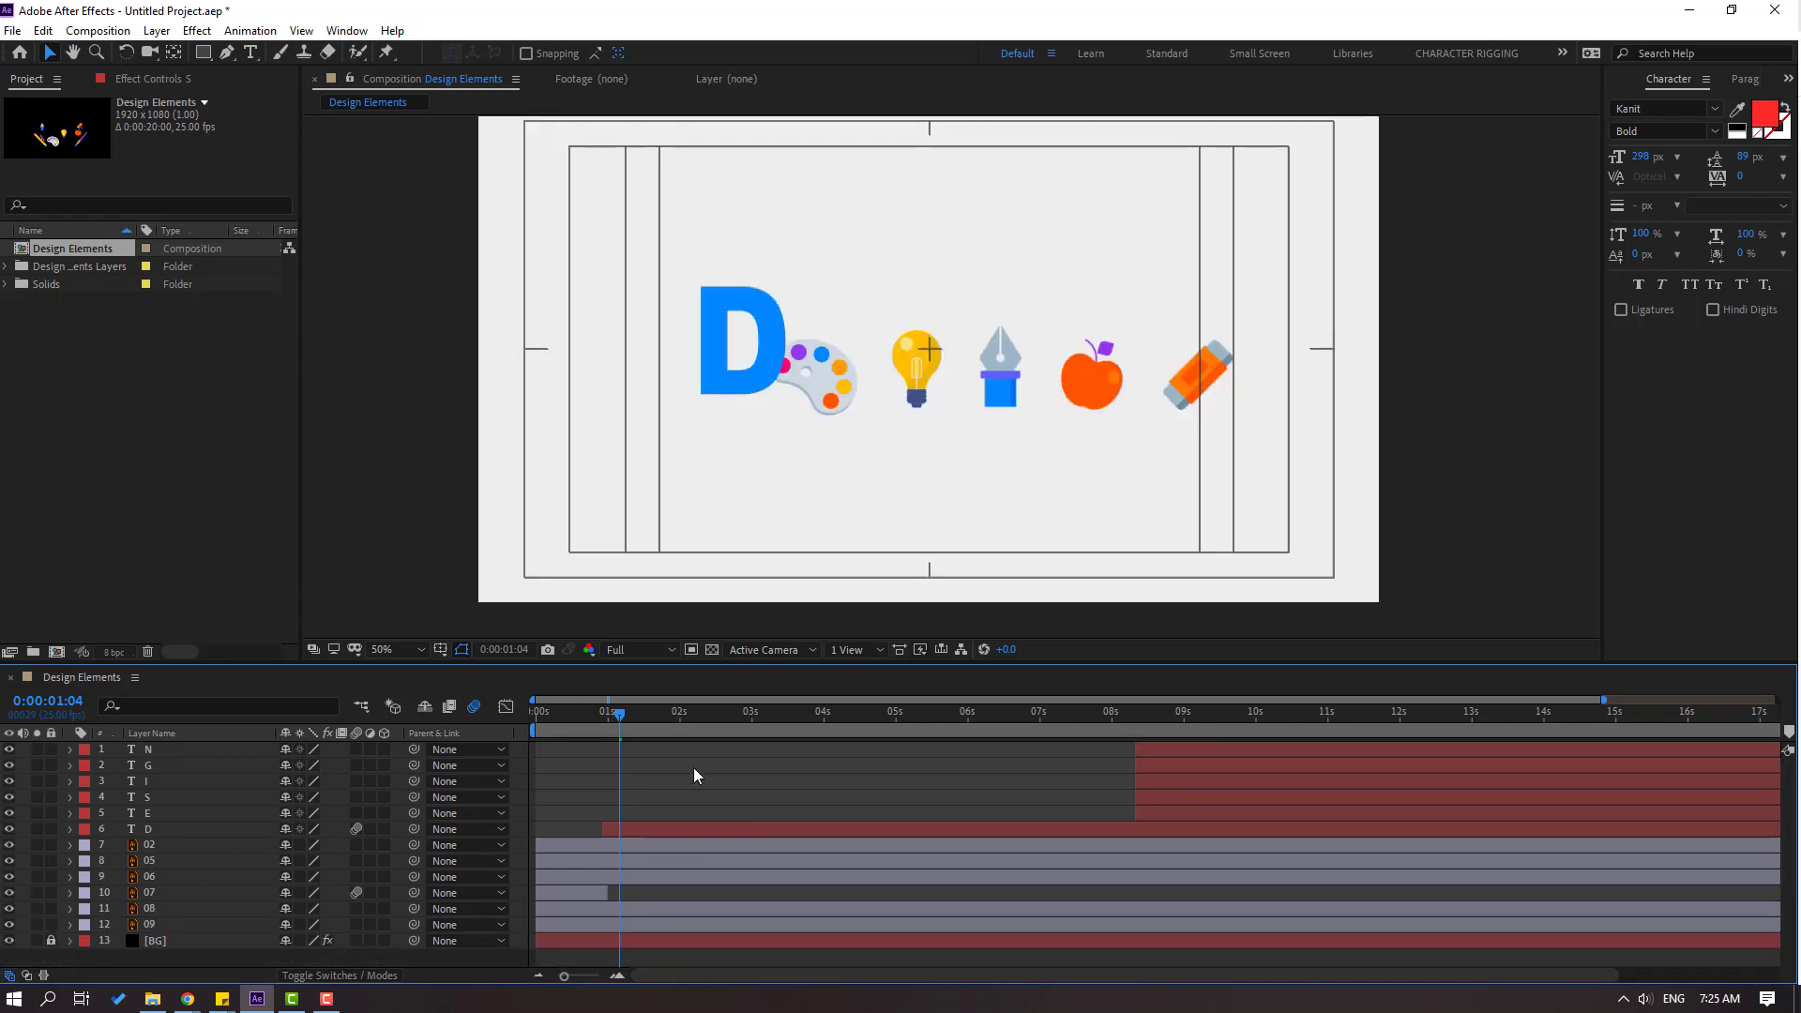
left_click_drag(582, 717, 641, 716)
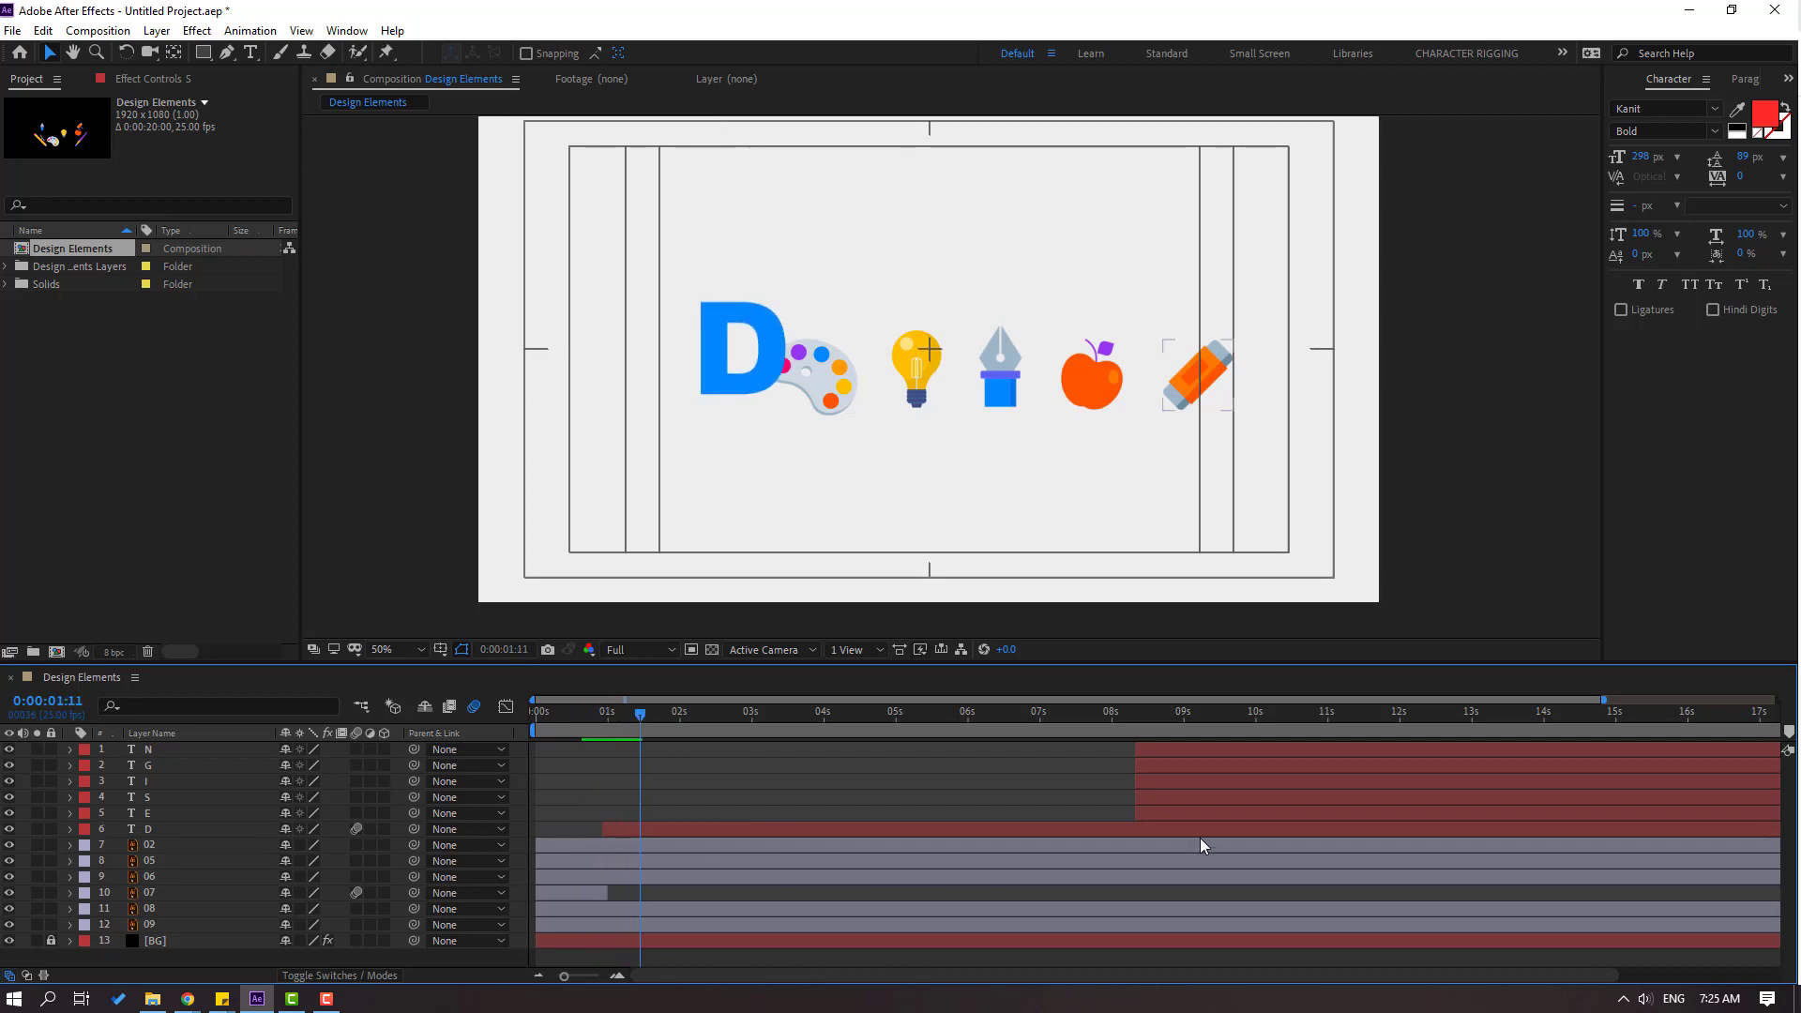
- Move the letter E layer earlier to start at about 0:00:02:07
left_click(161, 818)
left_click_drag(1178, 812, 683, 814)
left_click_drag(644, 717, 672, 718)
left_click_drag(702, 812, 759, 812)
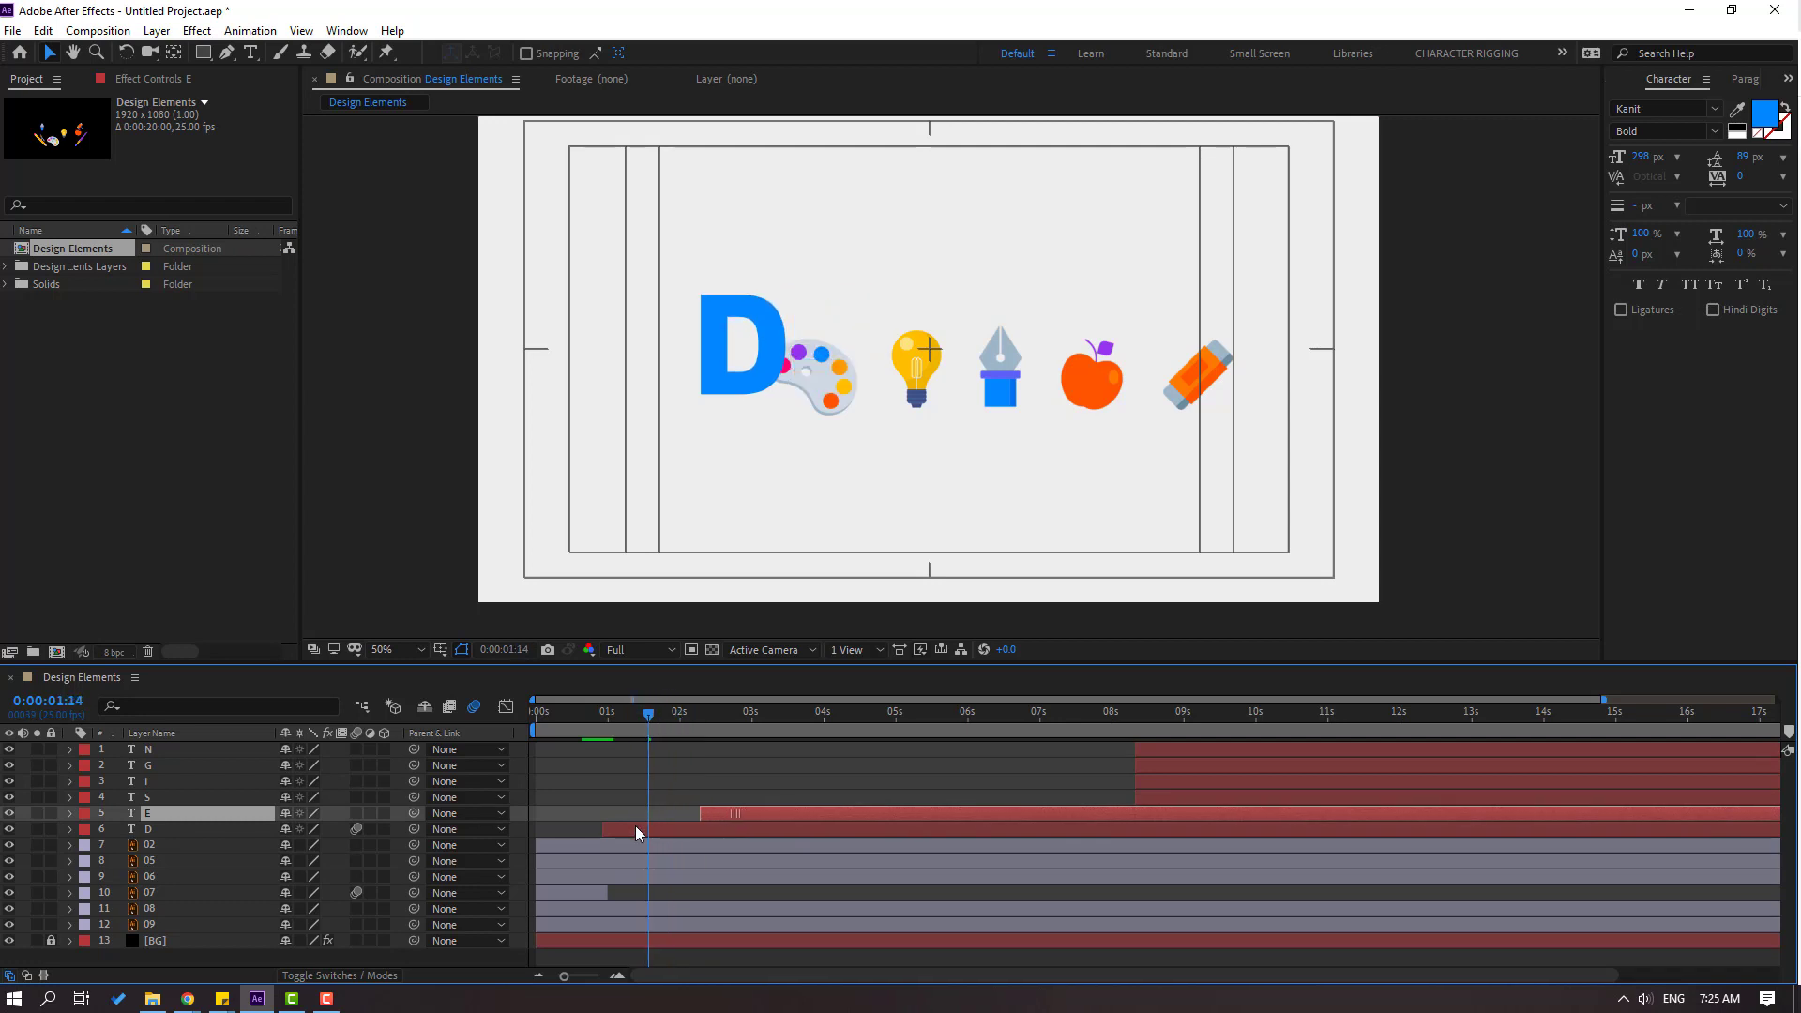
- Copy compass layer 07's Position keyframes, paste them onto palette layer 05 at 0:00:00:00, and reveal its keyframes
left_click(546, 892)
left_click_drag(635, 717, 561, 717)
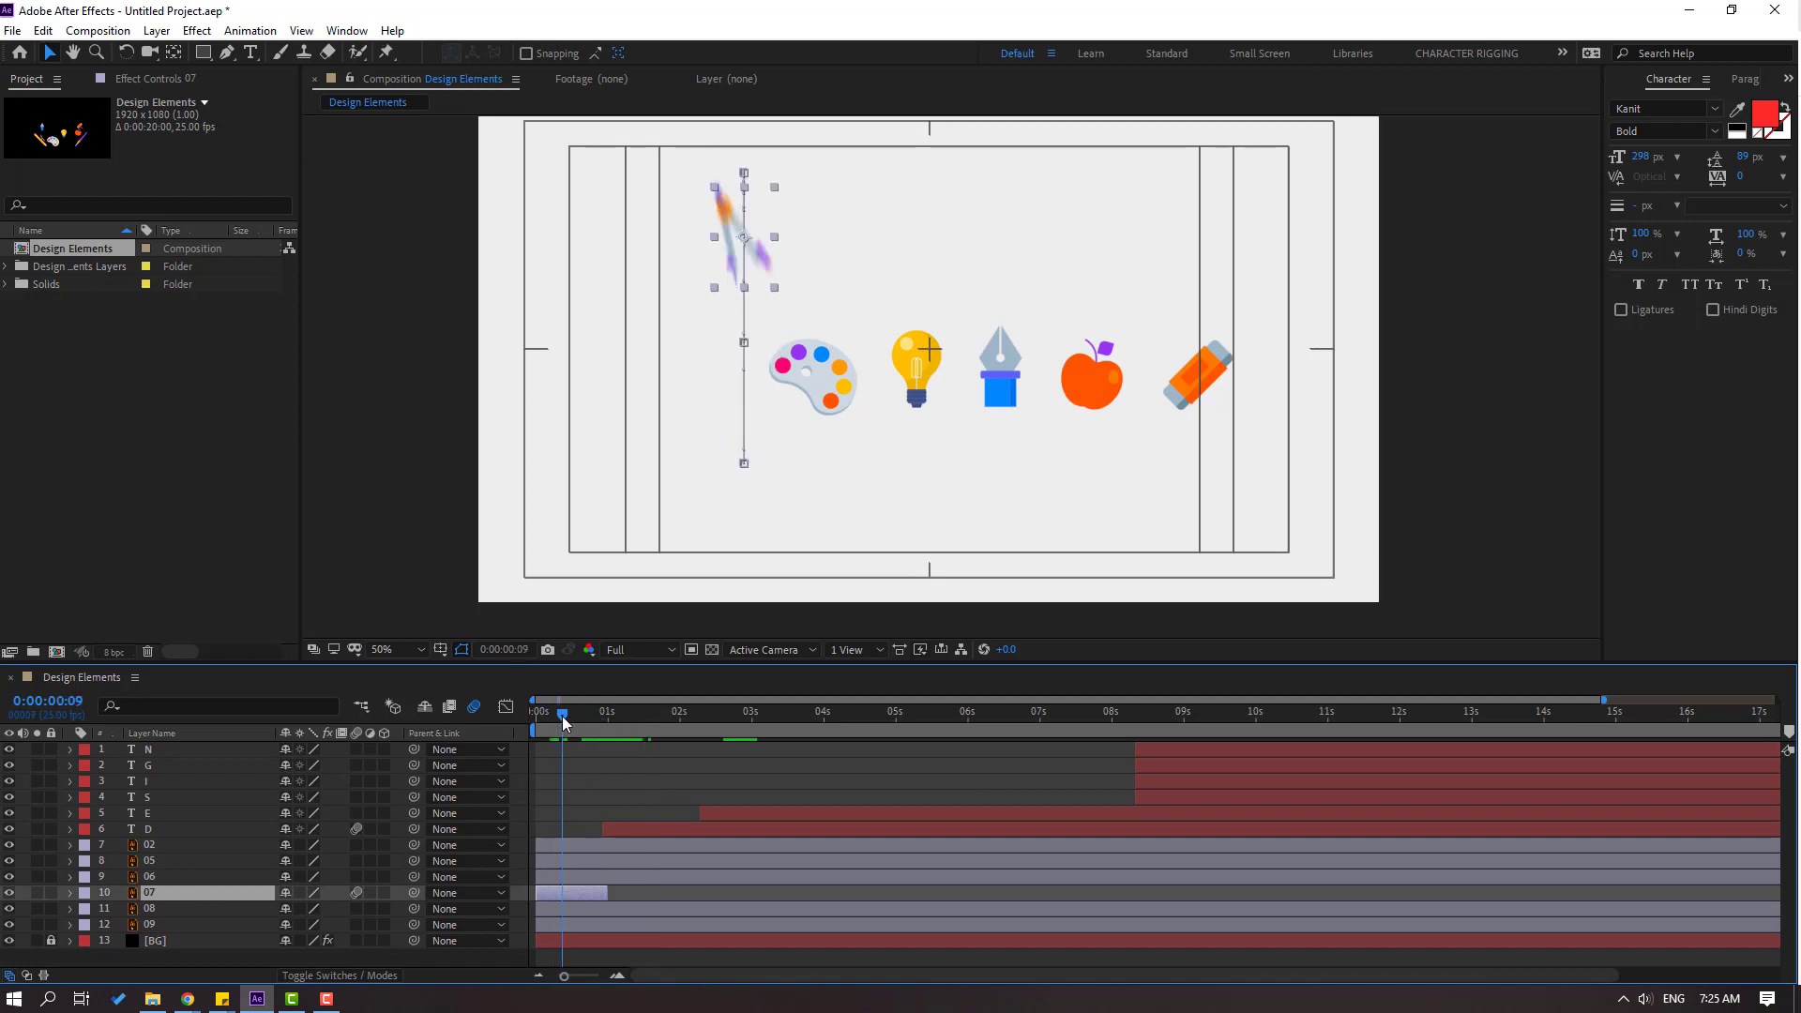
key("u")
left_click_drag(612, 914, 525, 903)
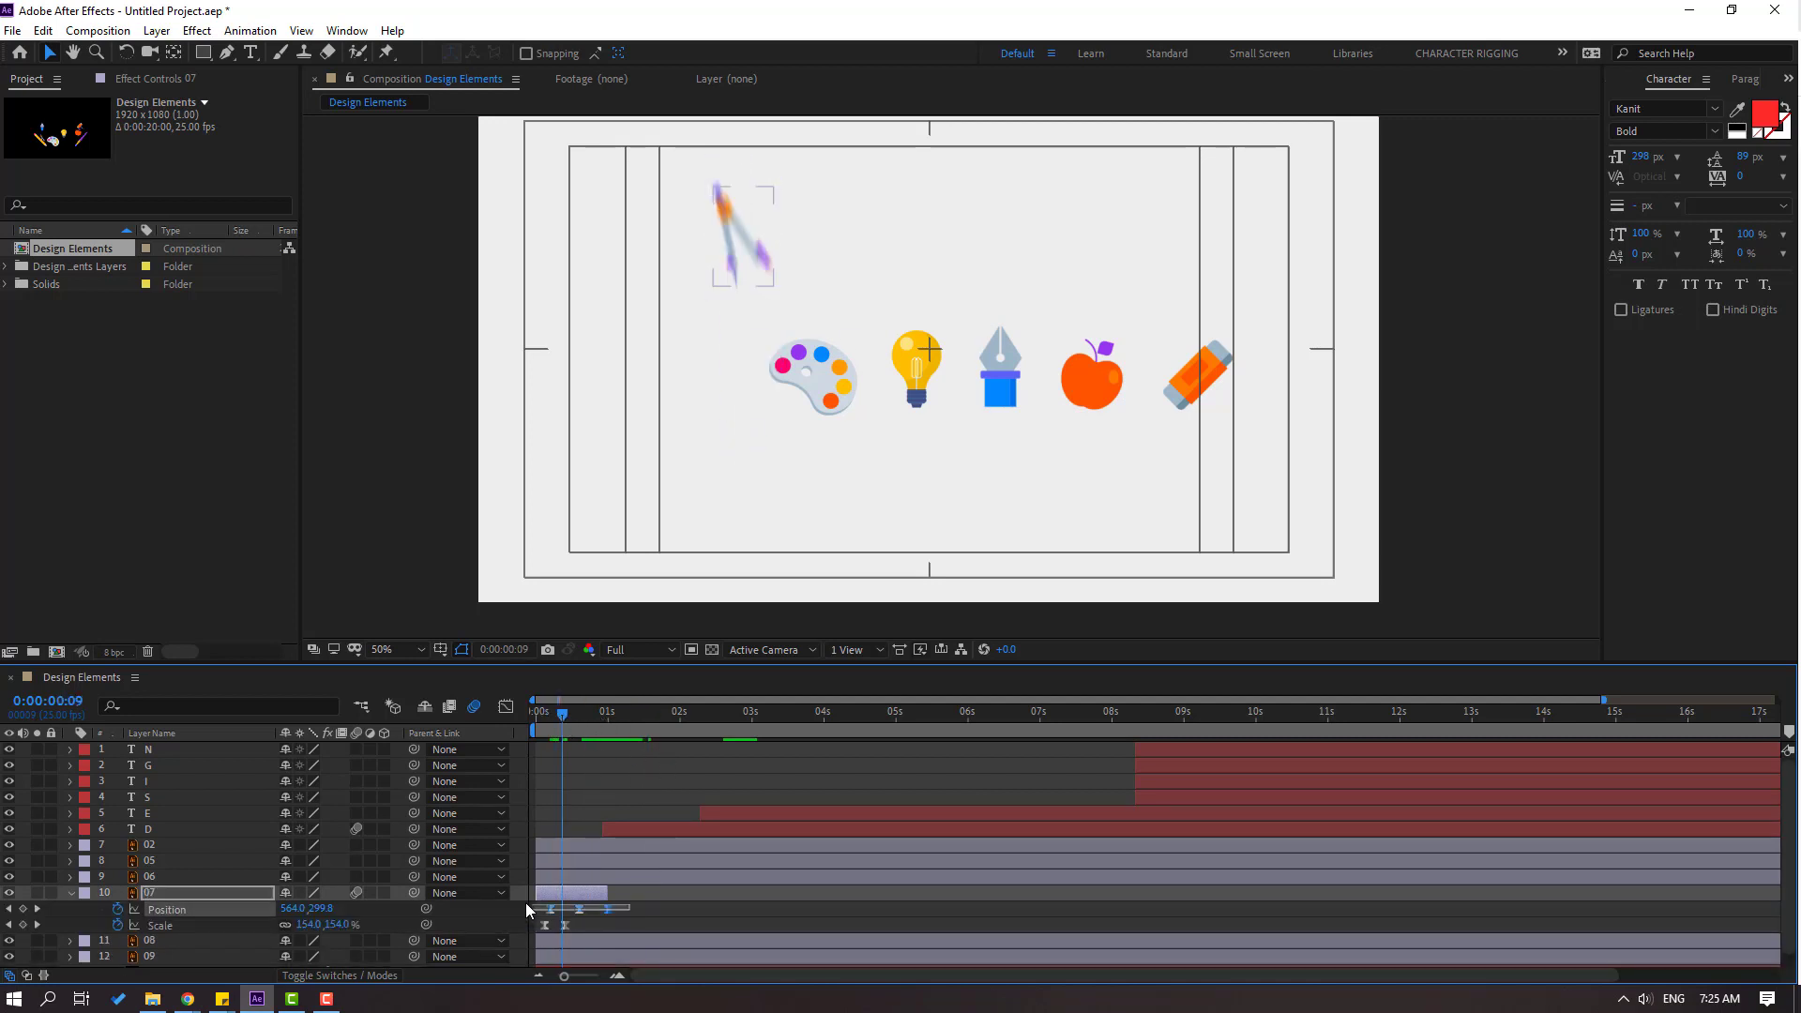
left_click(71, 895)
left_click(830, 401)
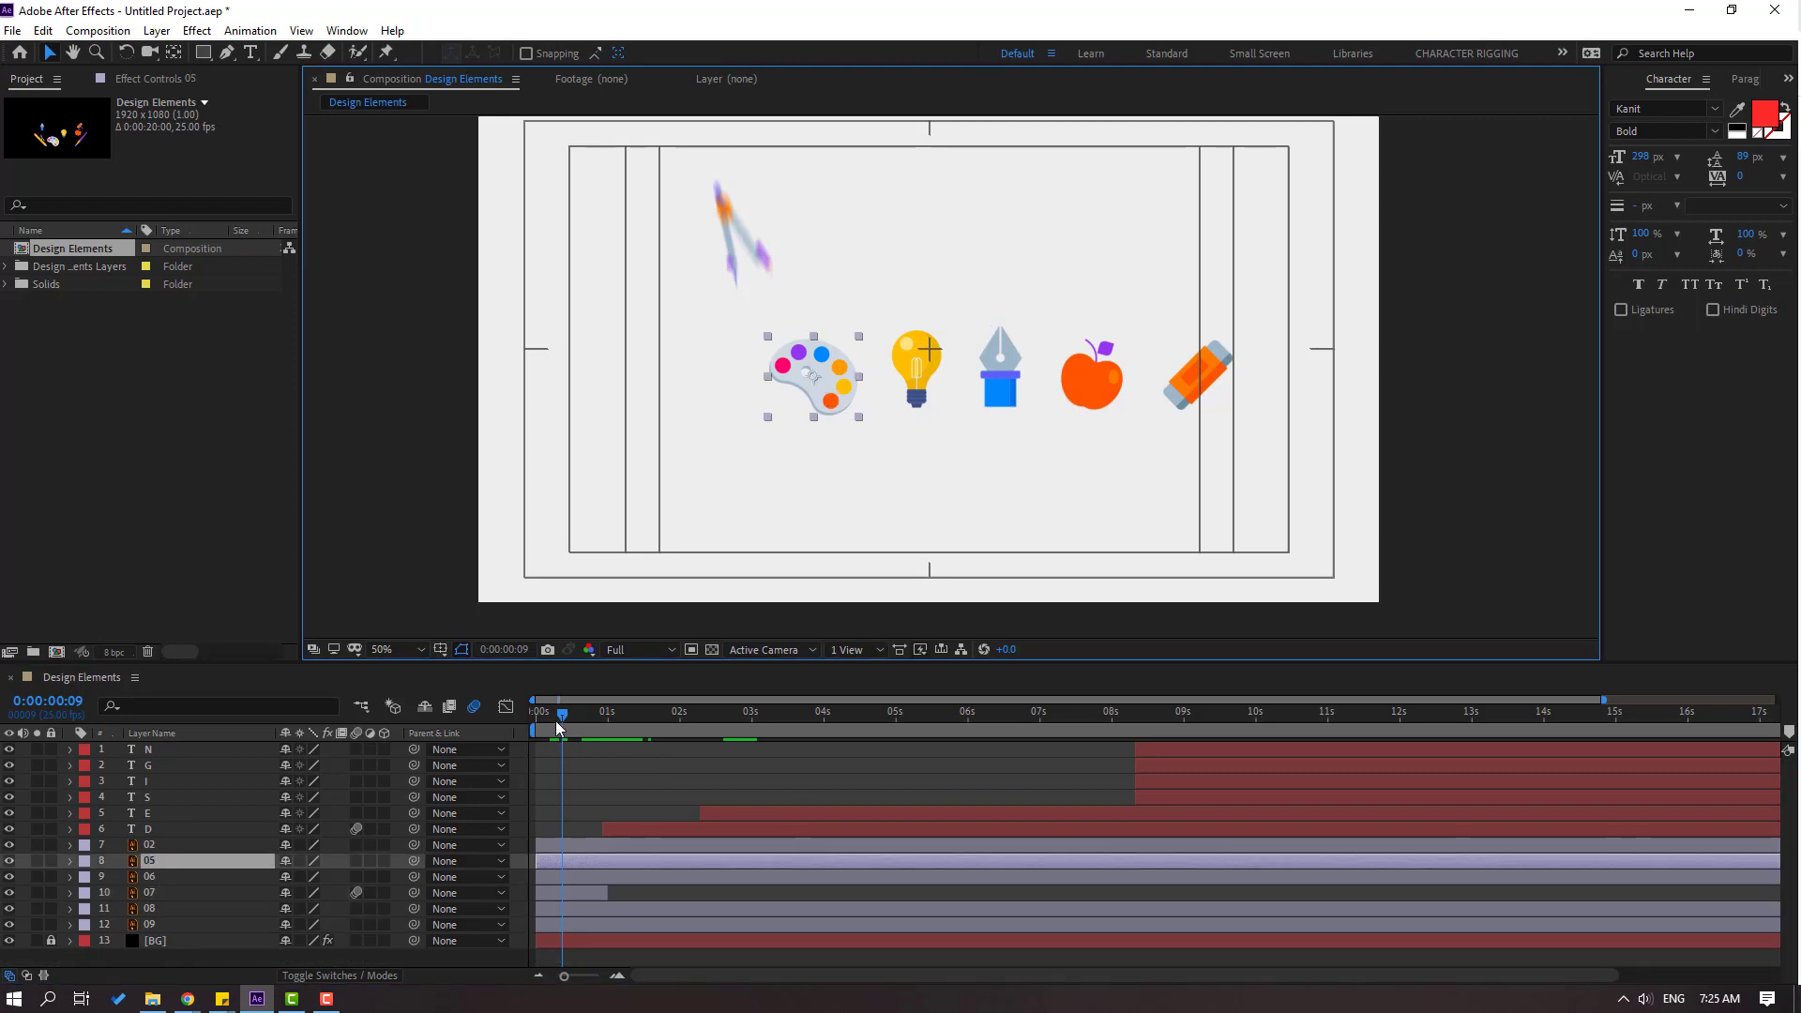
left_click_drag(561, 721, 528, 721)
key("ctrl+v")
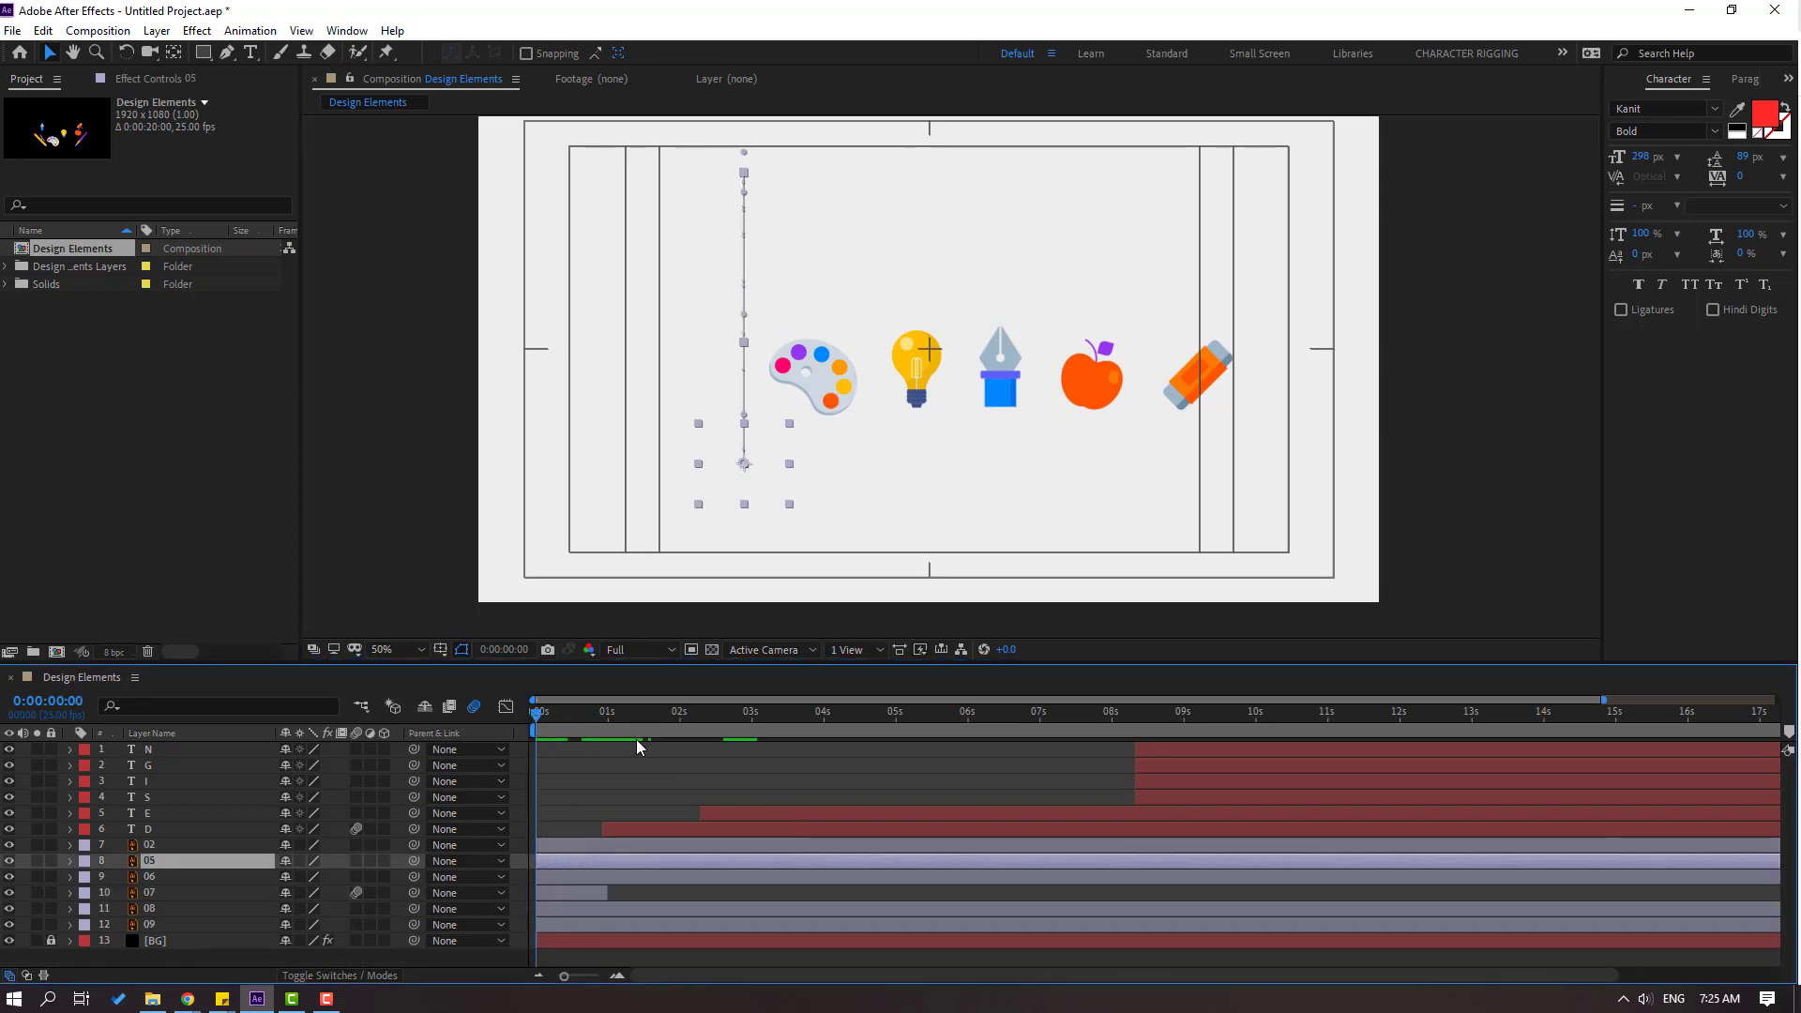
key("u")
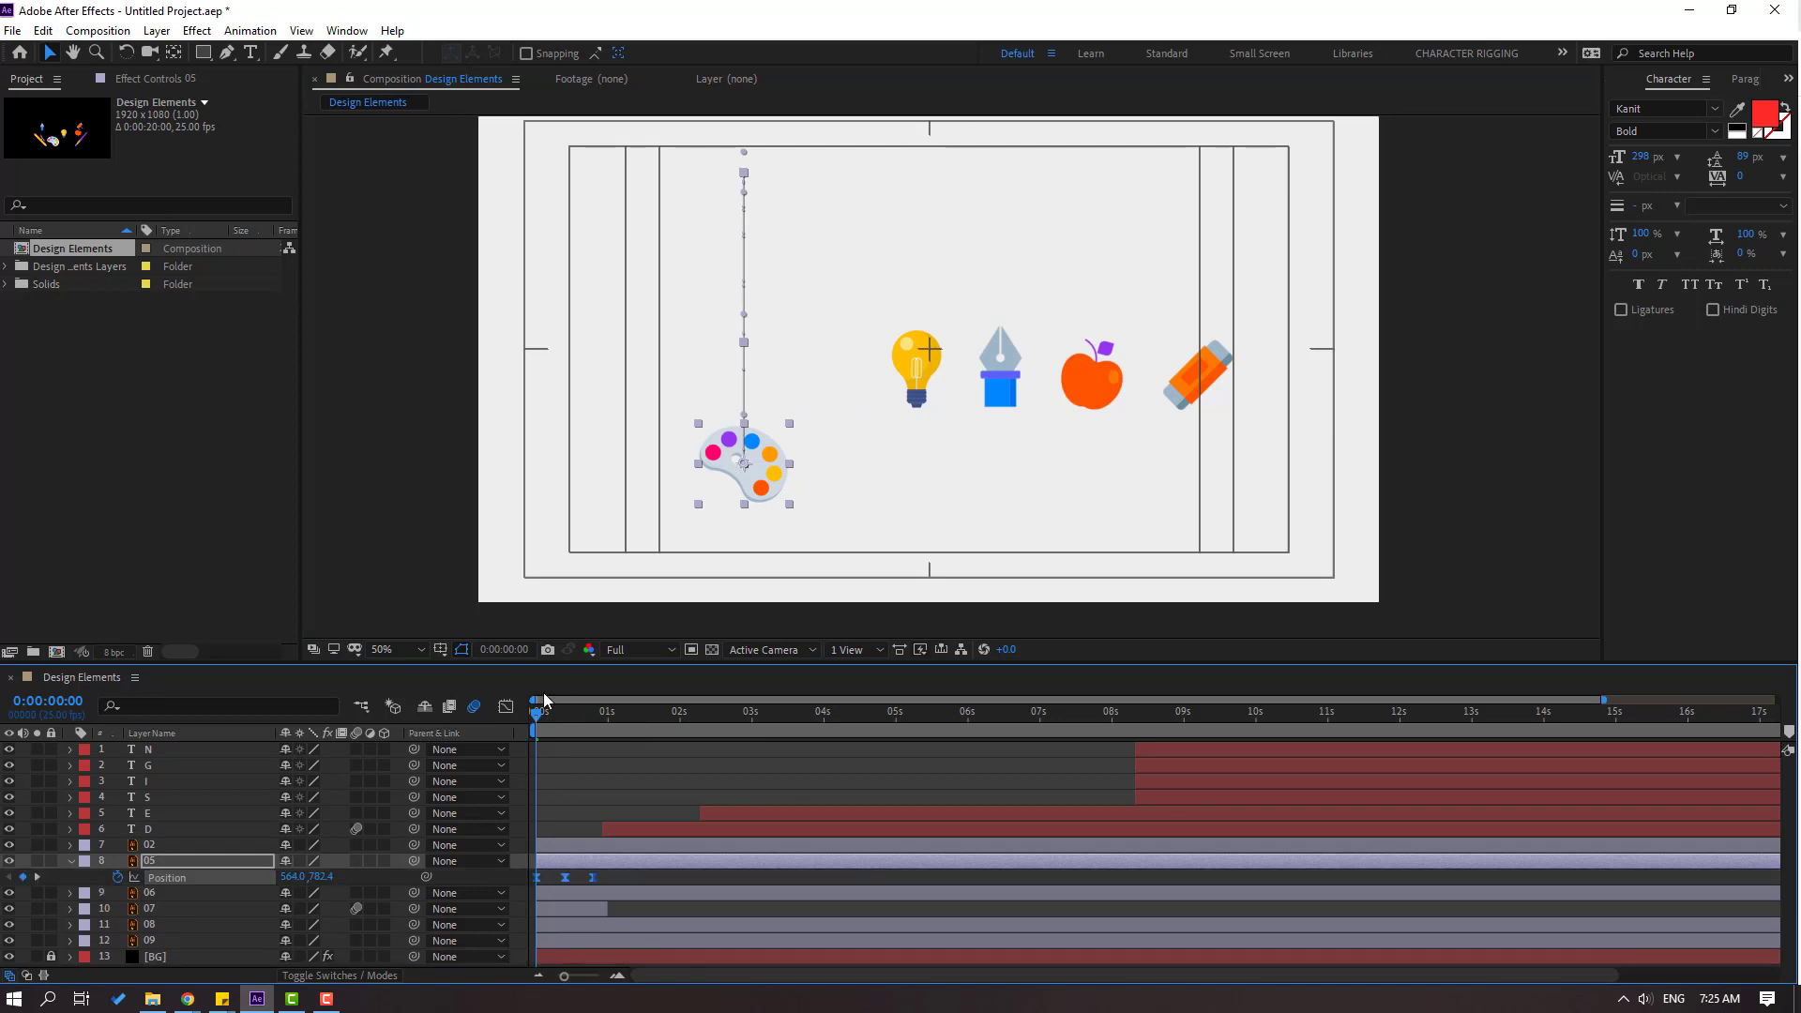
- Shift all of palette layer 05's Position keyframes to X 766, move the layer start to 0:00:02:00, and preview it with the E
left_click_drag(541, 717, 594, 717)
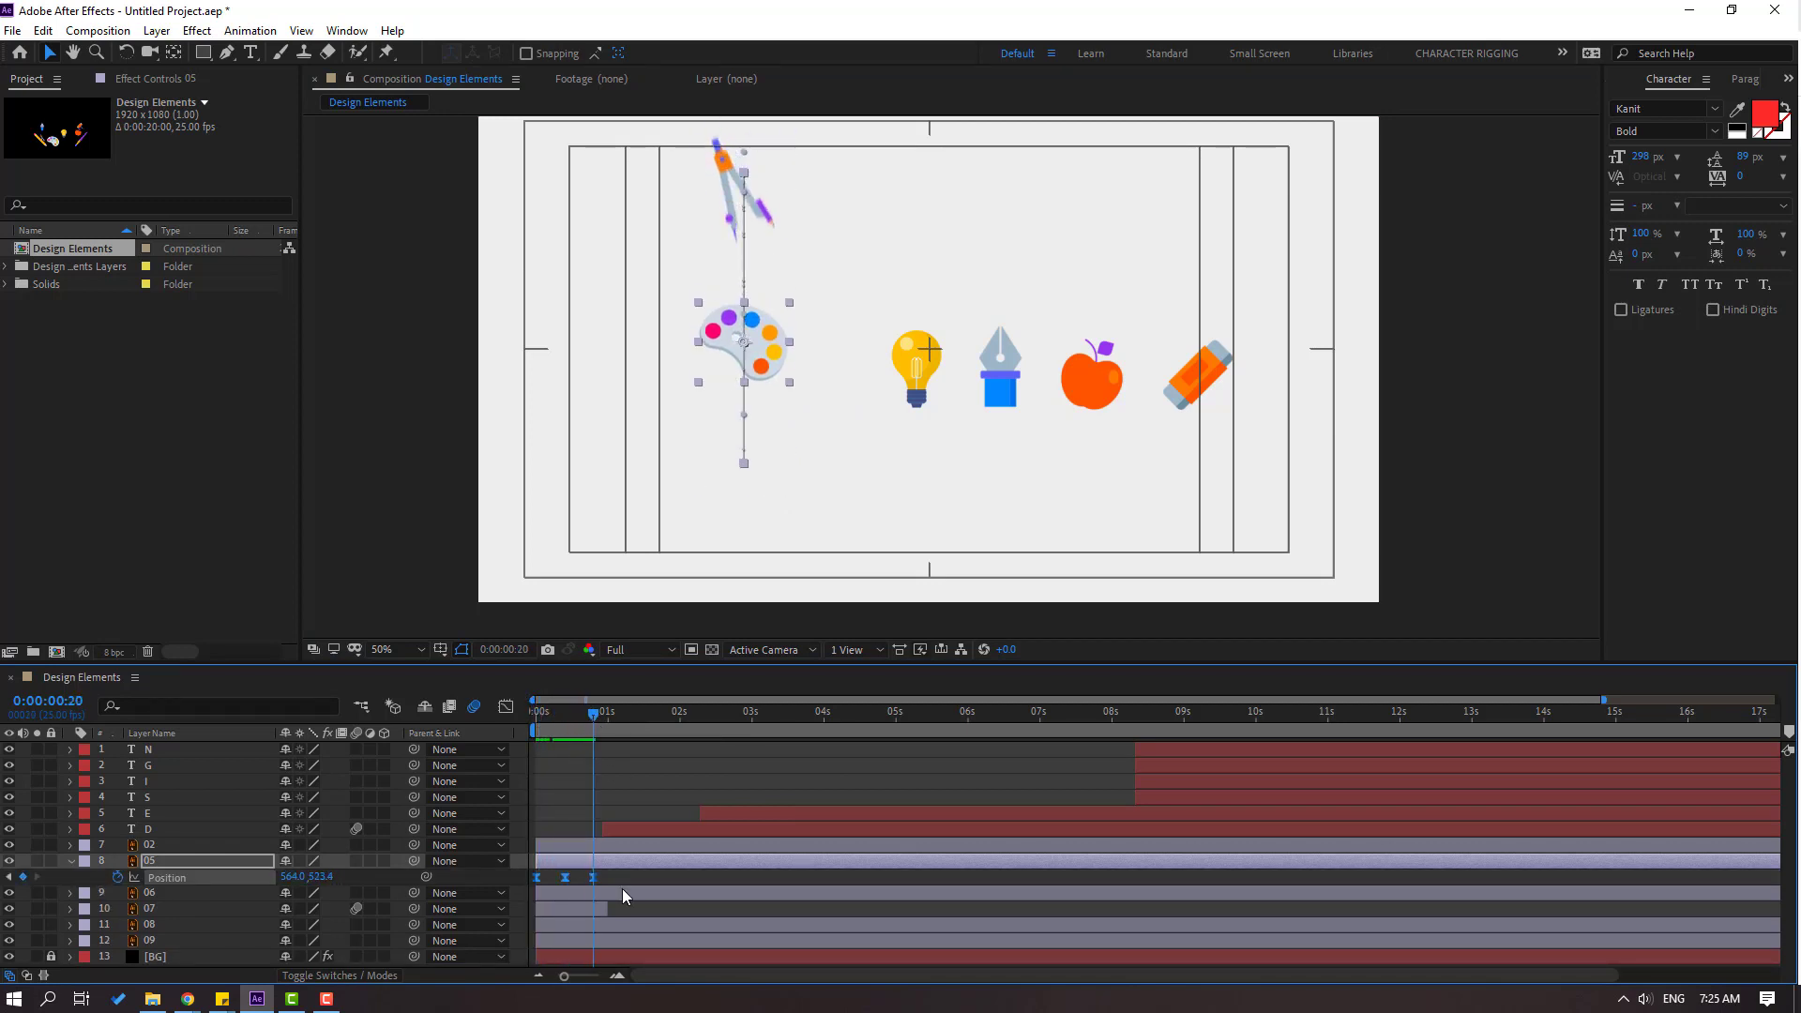
left_click_drag(294, 878, 475, 873)
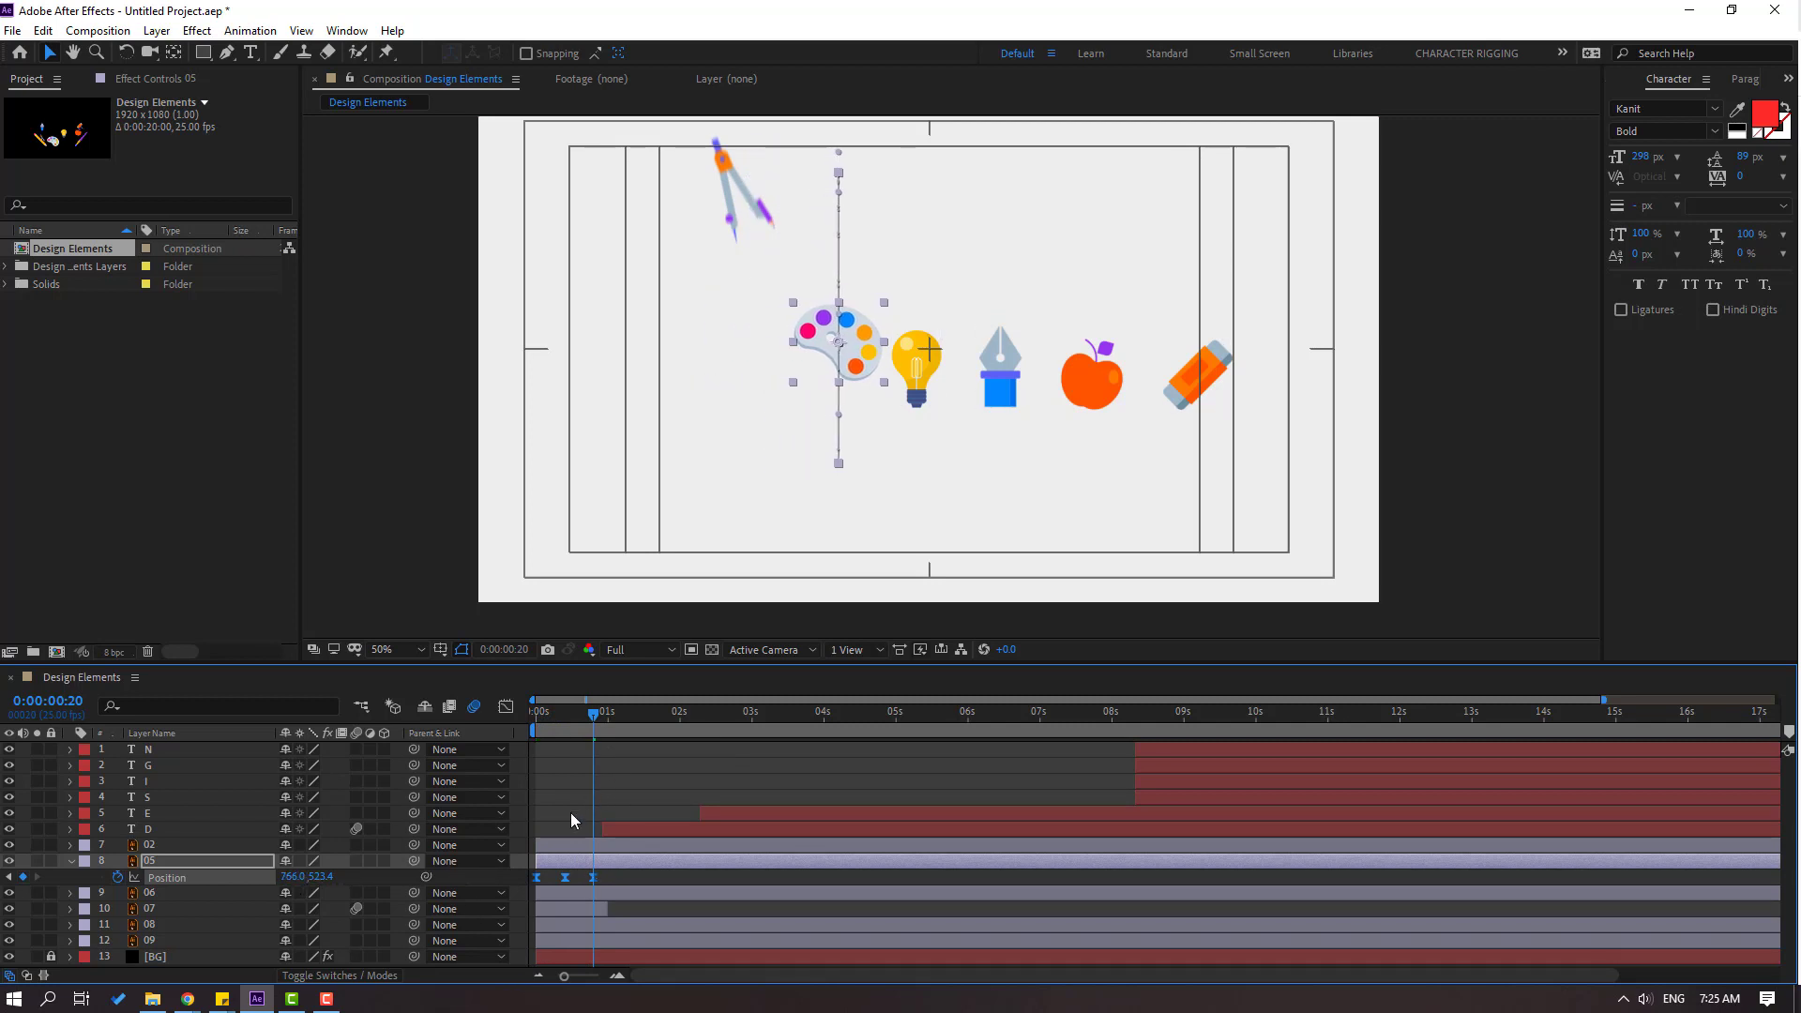
left_click_drag(560, 865, 704, 852)
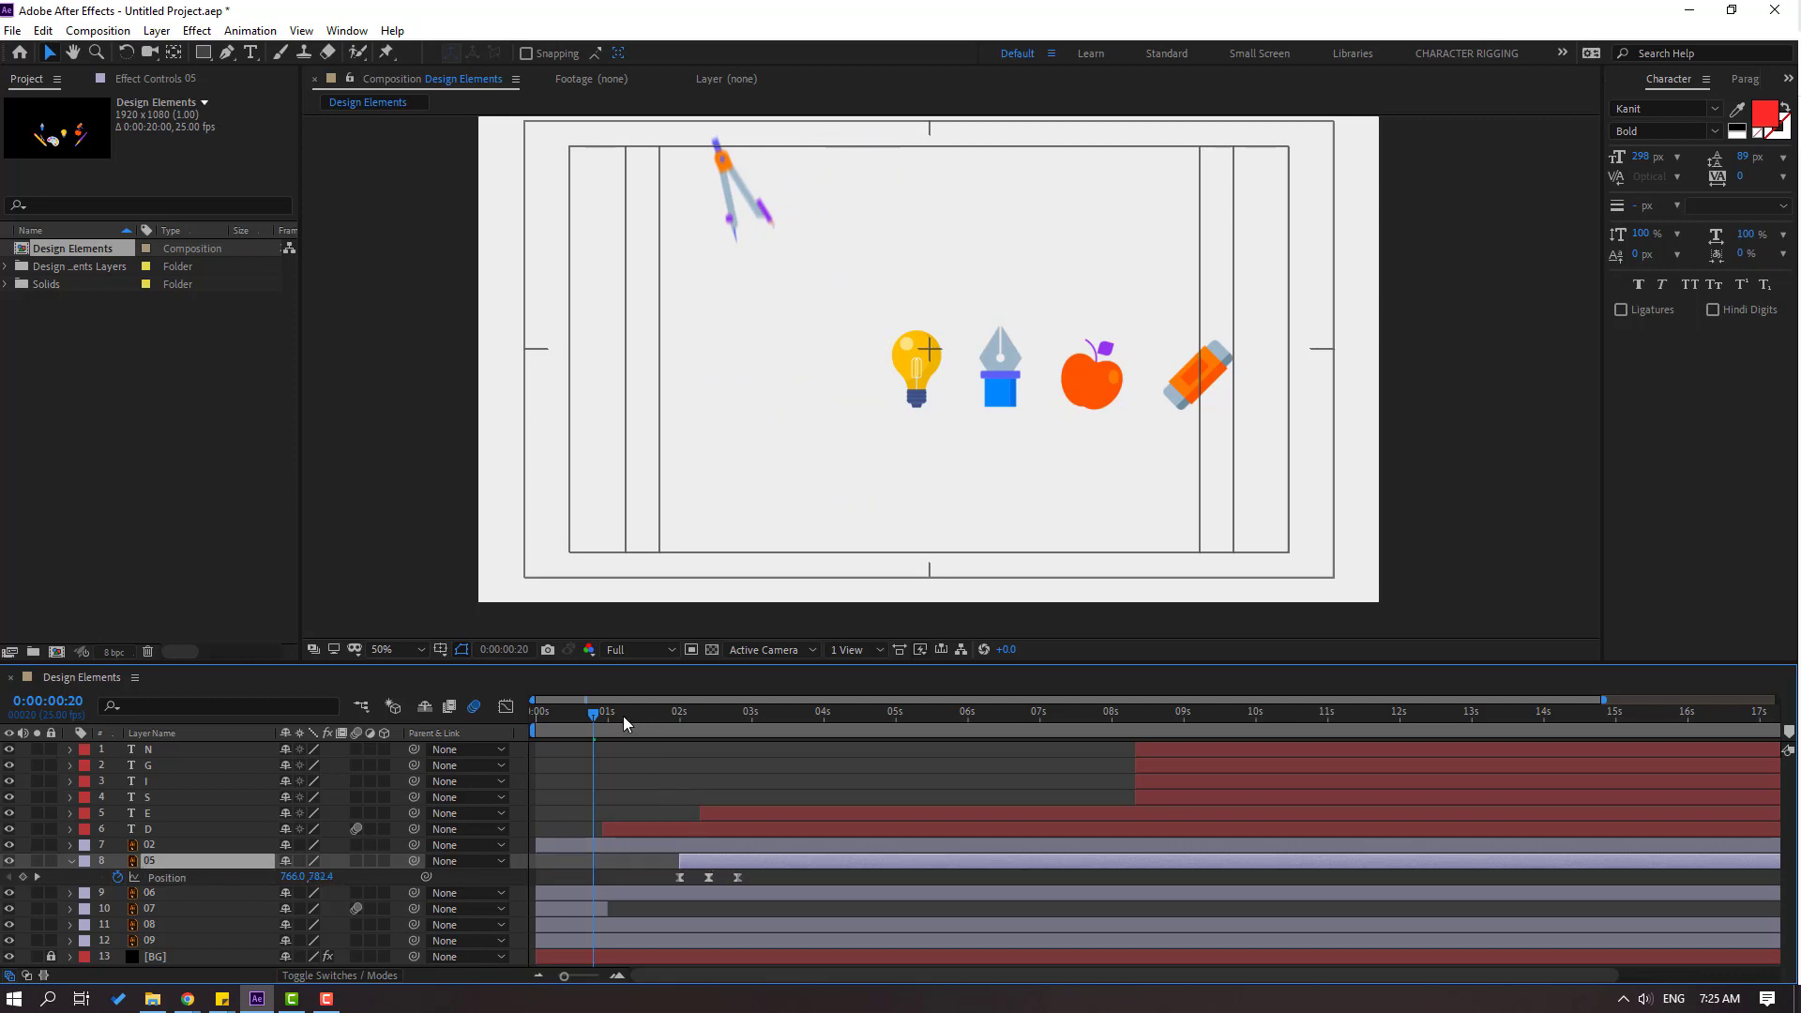
left_click_drag(623, 716, 754, 720)
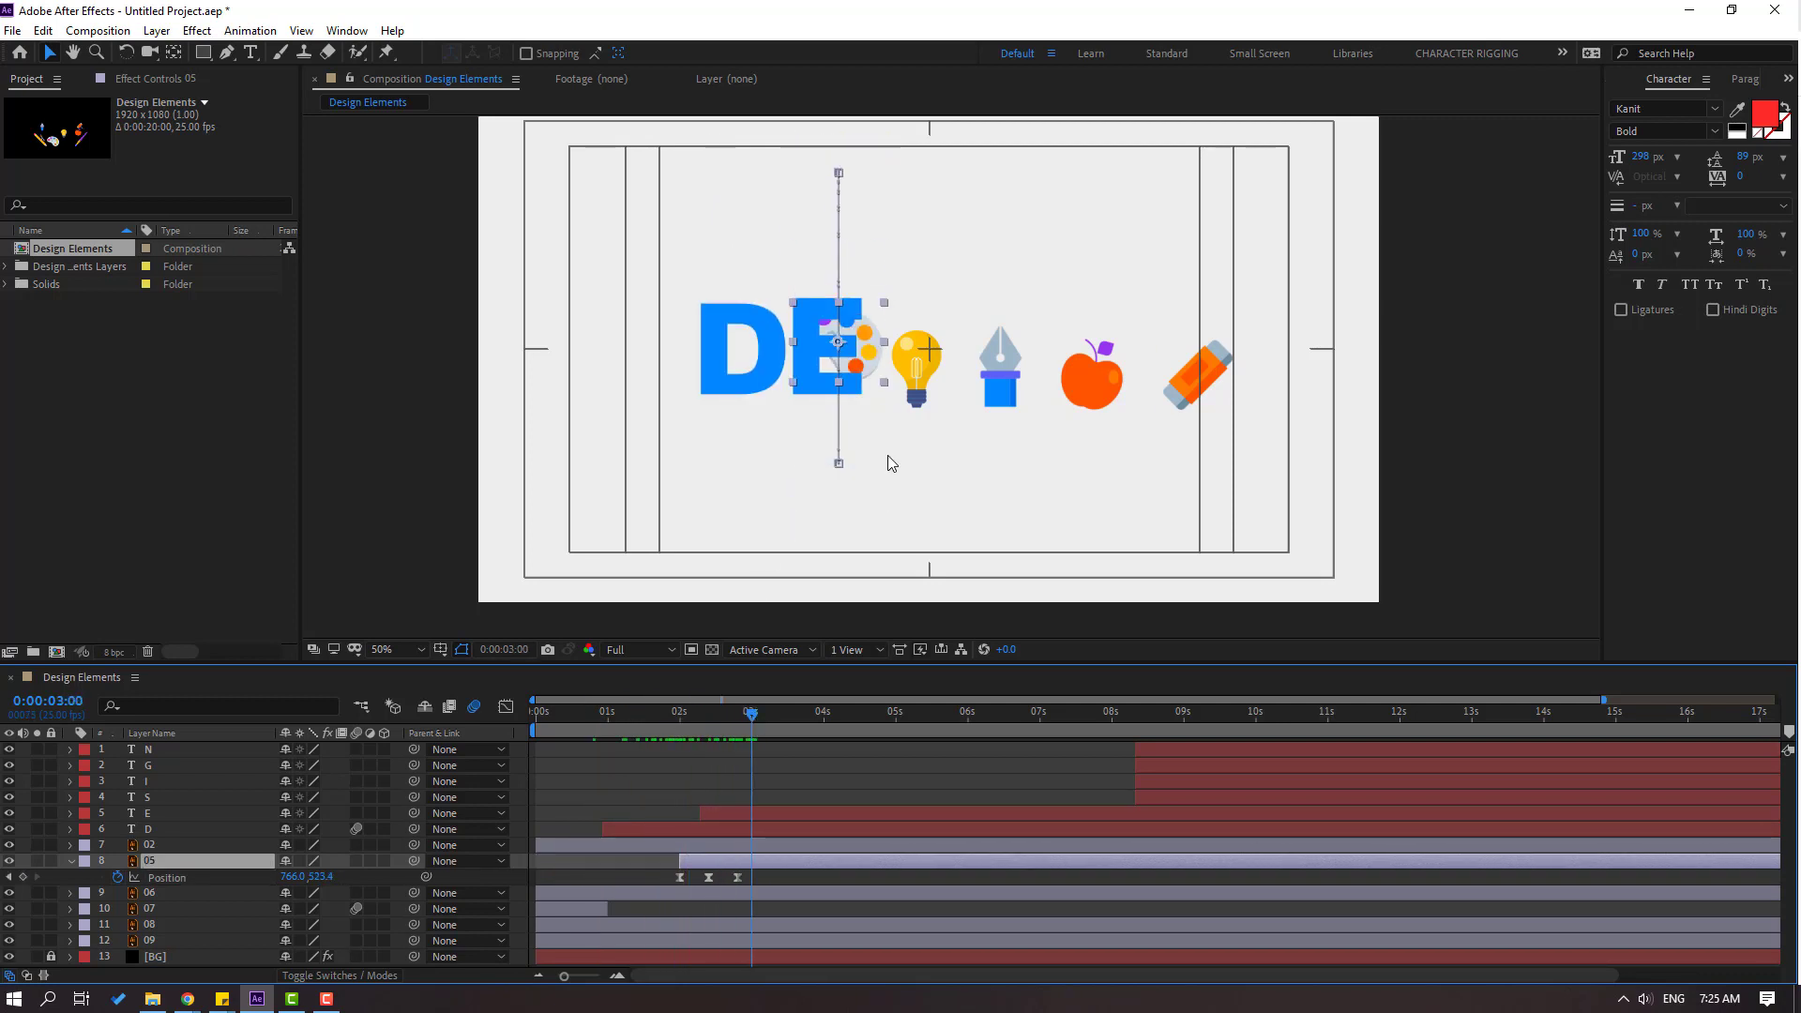
- Select all of palette layer 05's Position keyframes and set their X value to 746 to centre it on the E
scroll(888, 460, "up", 1)
left_click_drag(759, 880, 672, 871)
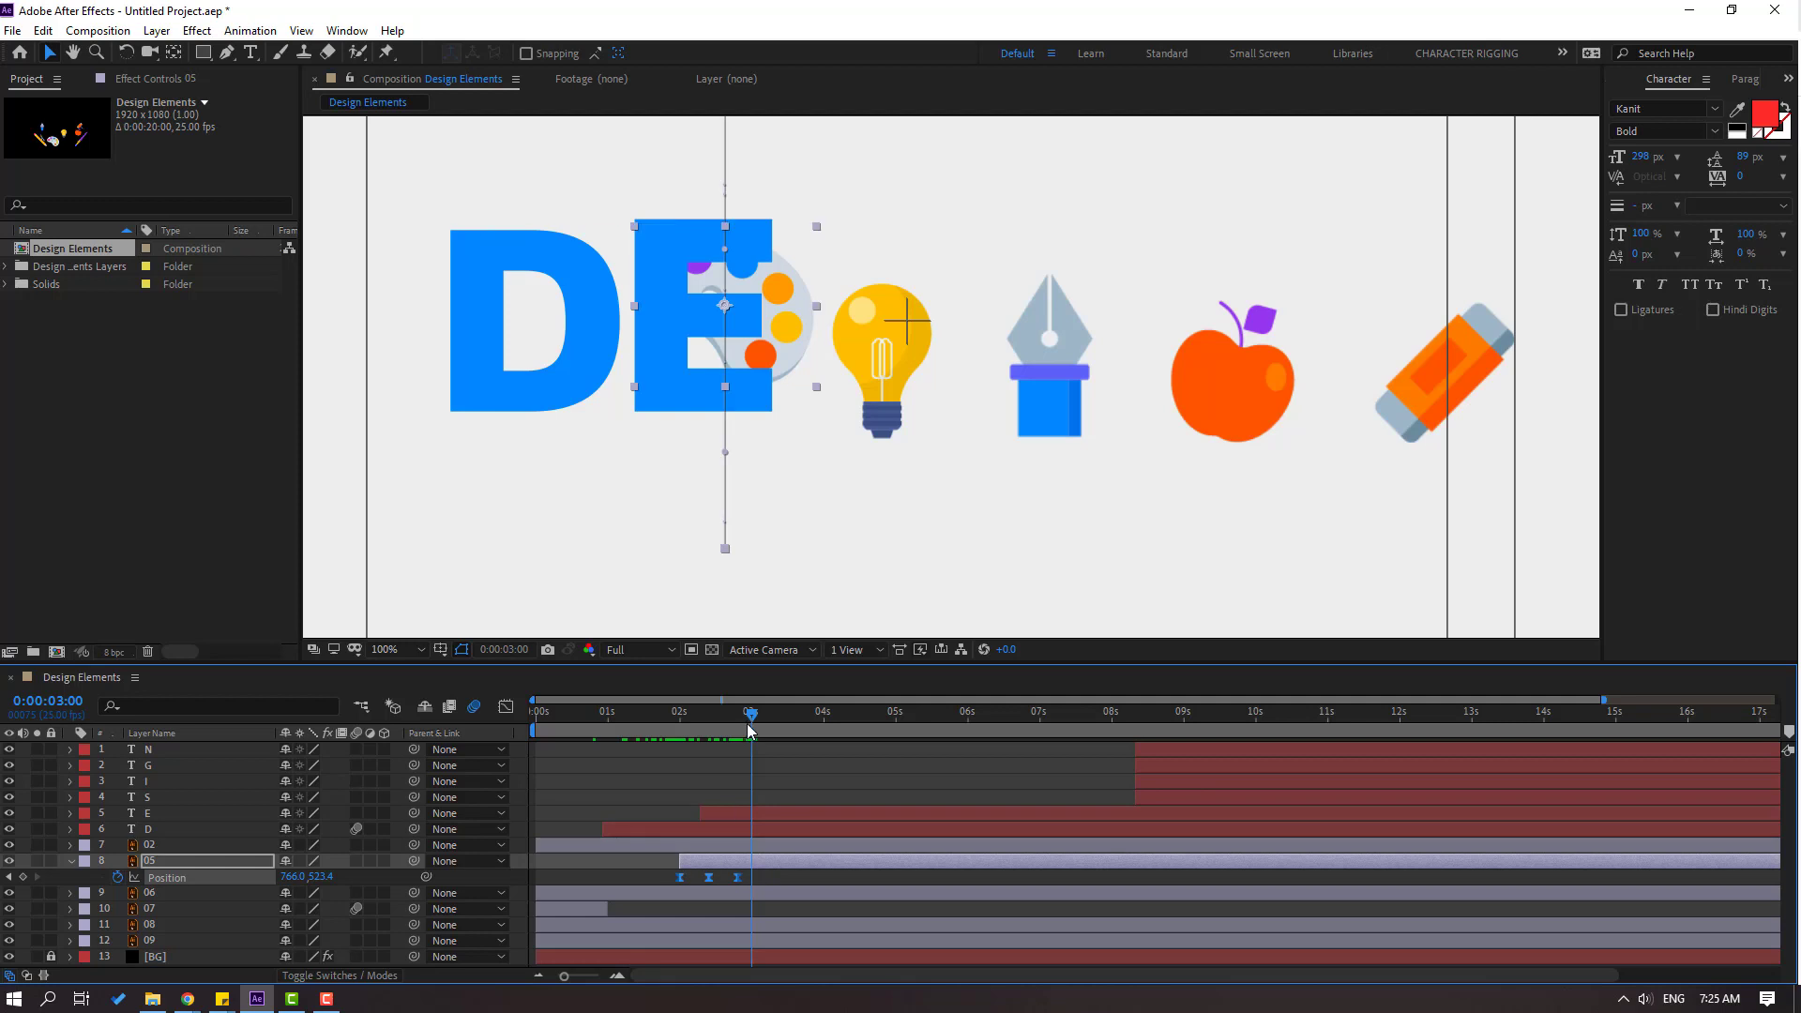
left_click_drag(750, 729, 739, 730)
left_click_drag(293, 876, 262, 867)
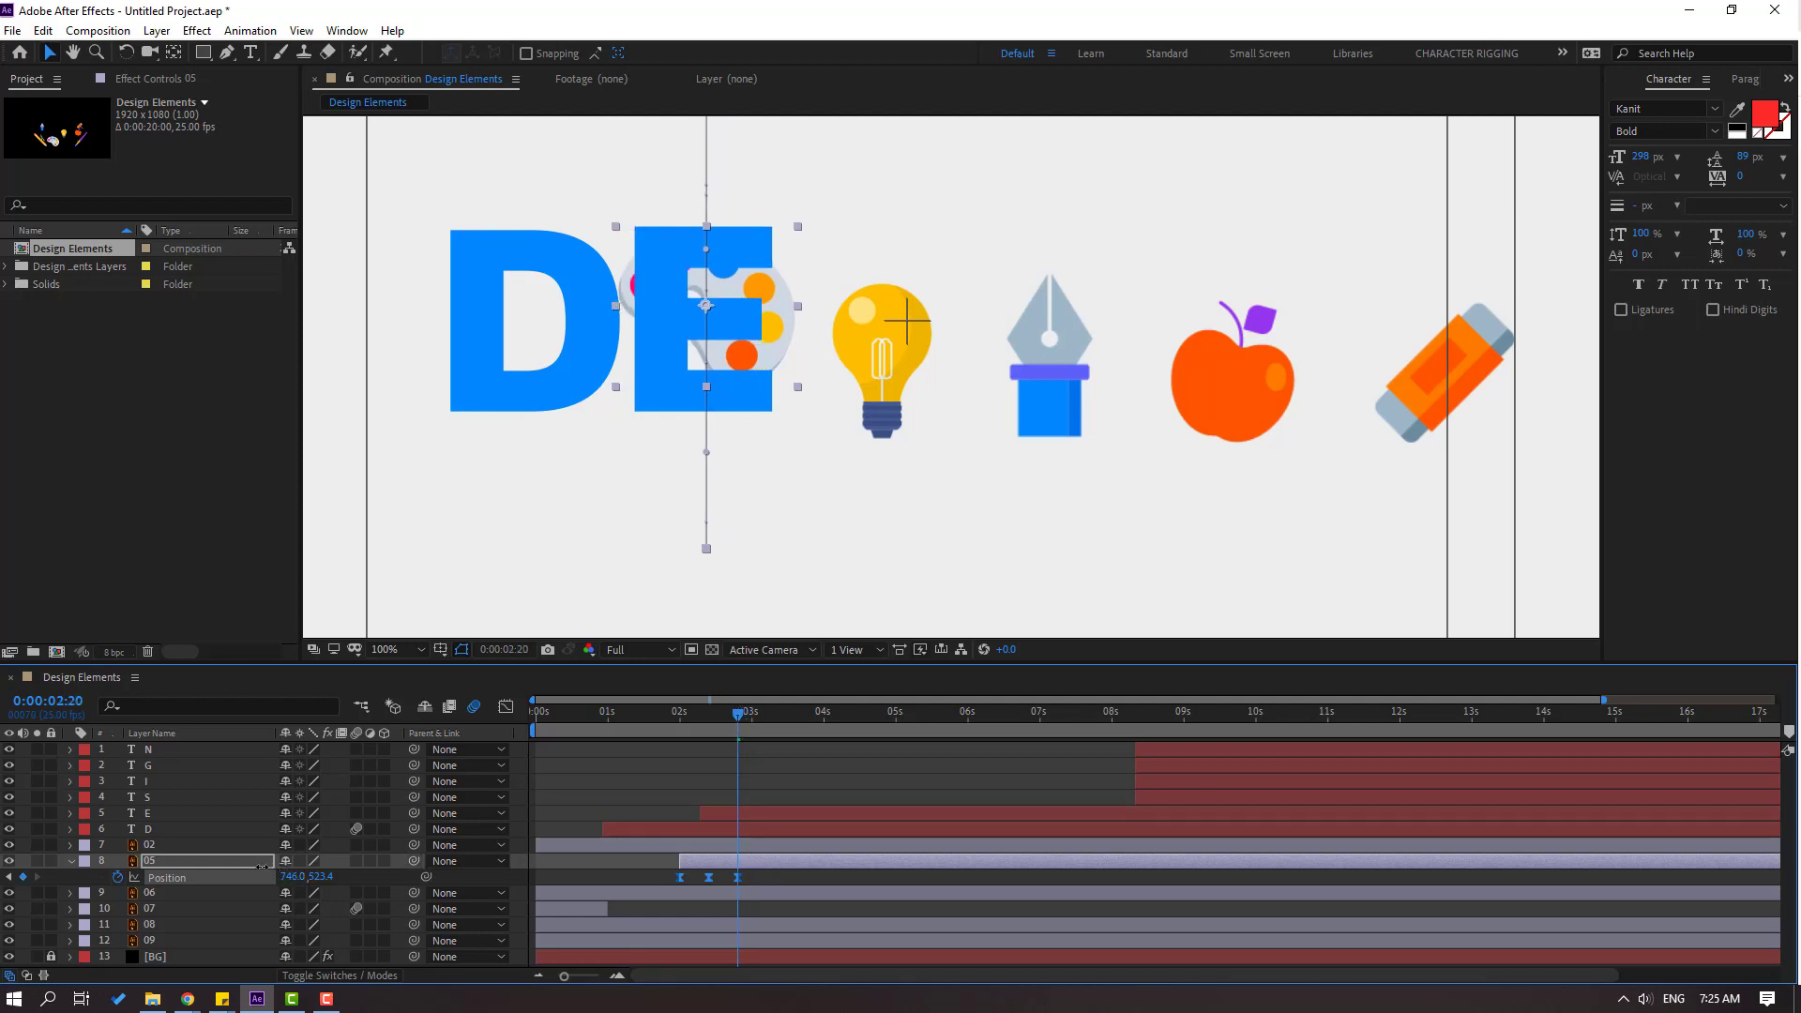
- Delay palette layer 05's Position keyframes to begin at about 0:00:02:08, and keyframe its Scale from 0% at 0:00:02:00 to 92%
mouse_move(672, 719)
left_mouse_down()
mouse_move(708, 718)
mouse_move(681, 720)
left_mouse_up()
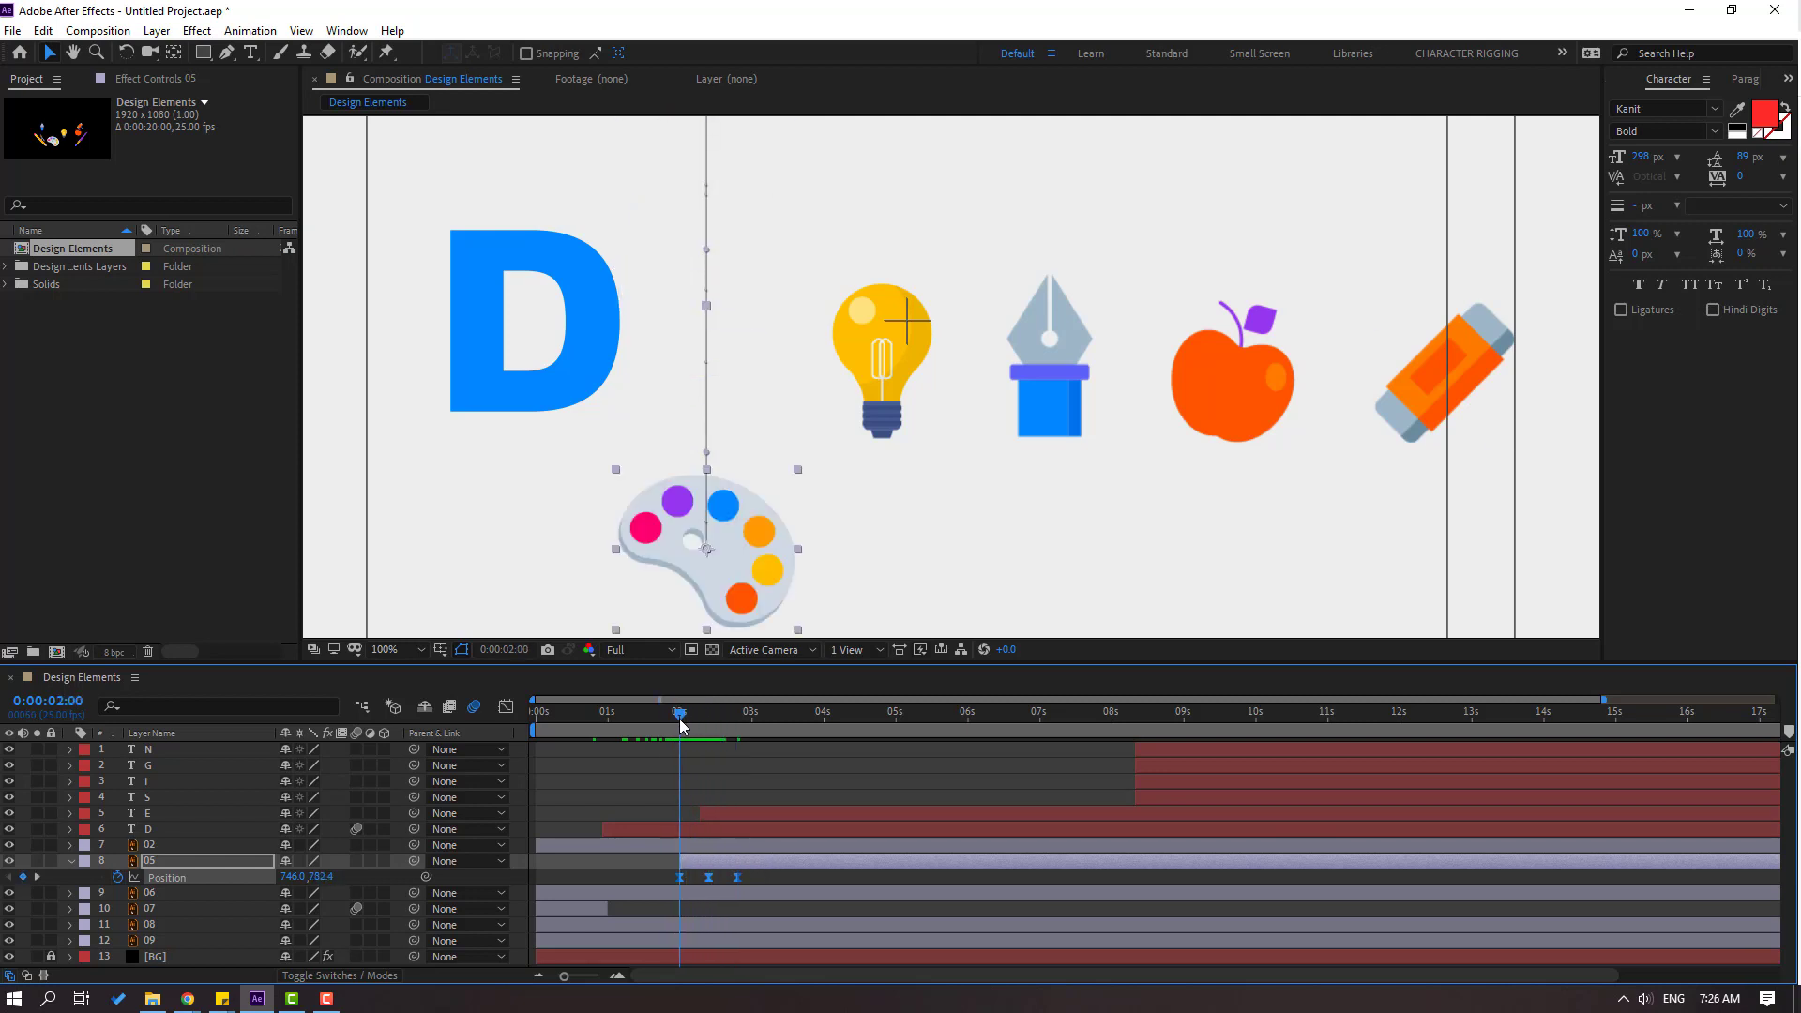
left_click_drag(752, 871, 713, 880)
key("shift+s")
left_click(118, 894)
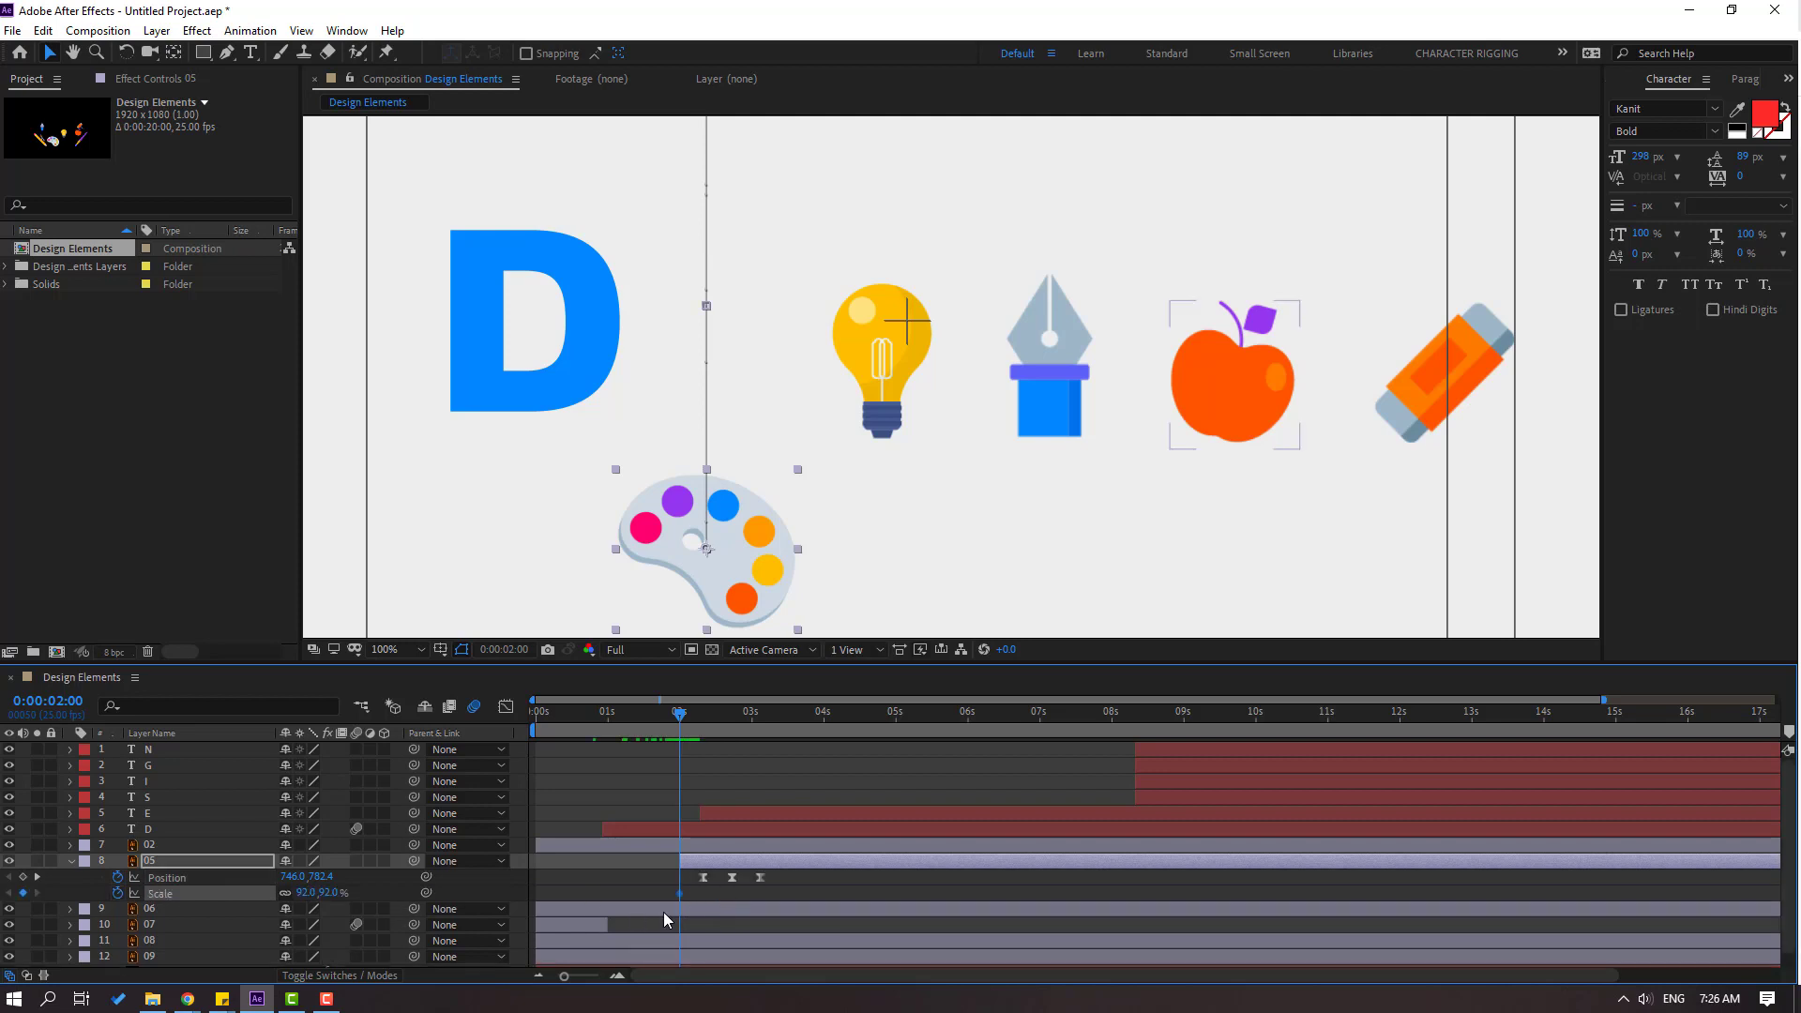
left_click_drag(702, 893, 709, 893)
type("0")
key("Return")
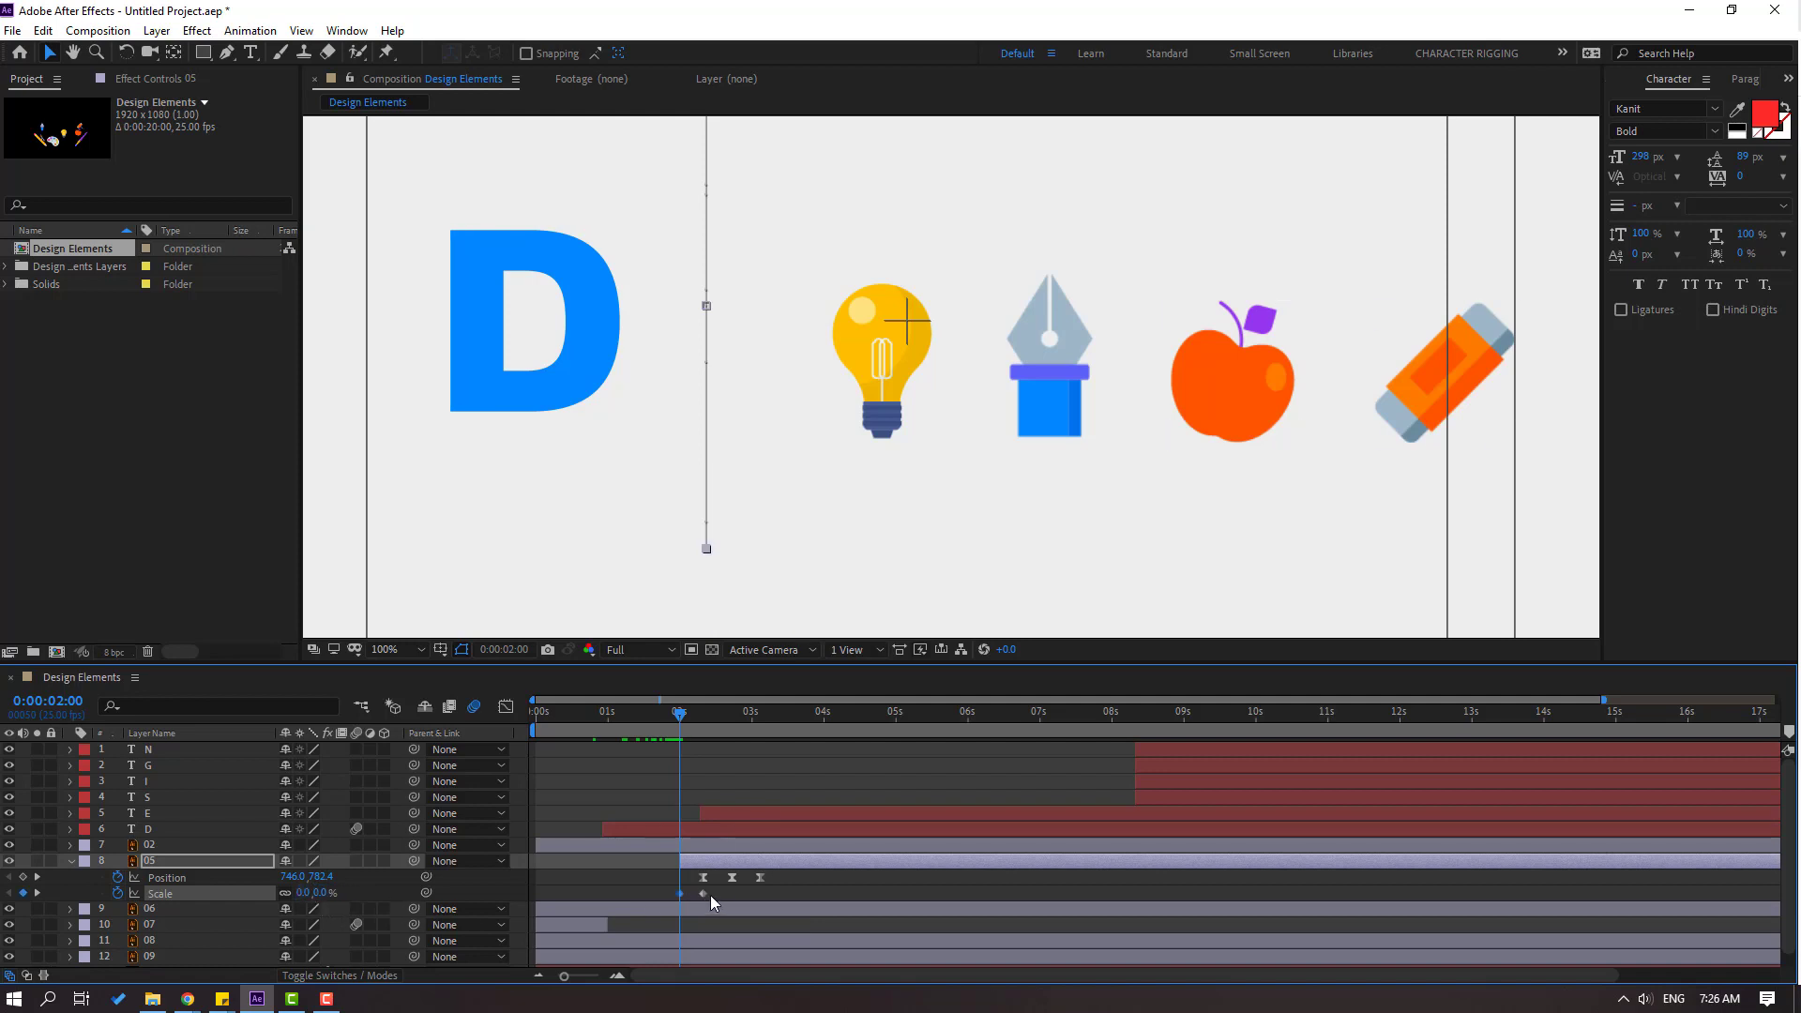
- Place palette layer 05's Scale keyframes at about 0:00:02:05 and 0:00:02:14, and apply Easy Ease to both
mouse_move(705, 894)
left_mouse_down()
mouse_move(720, 894)
mouse_move(693, 898)
left_mouse_up()
left_click(683, 894)
right_click(692, 898)
mouse_move(709, 889)
left_click(962, 761)
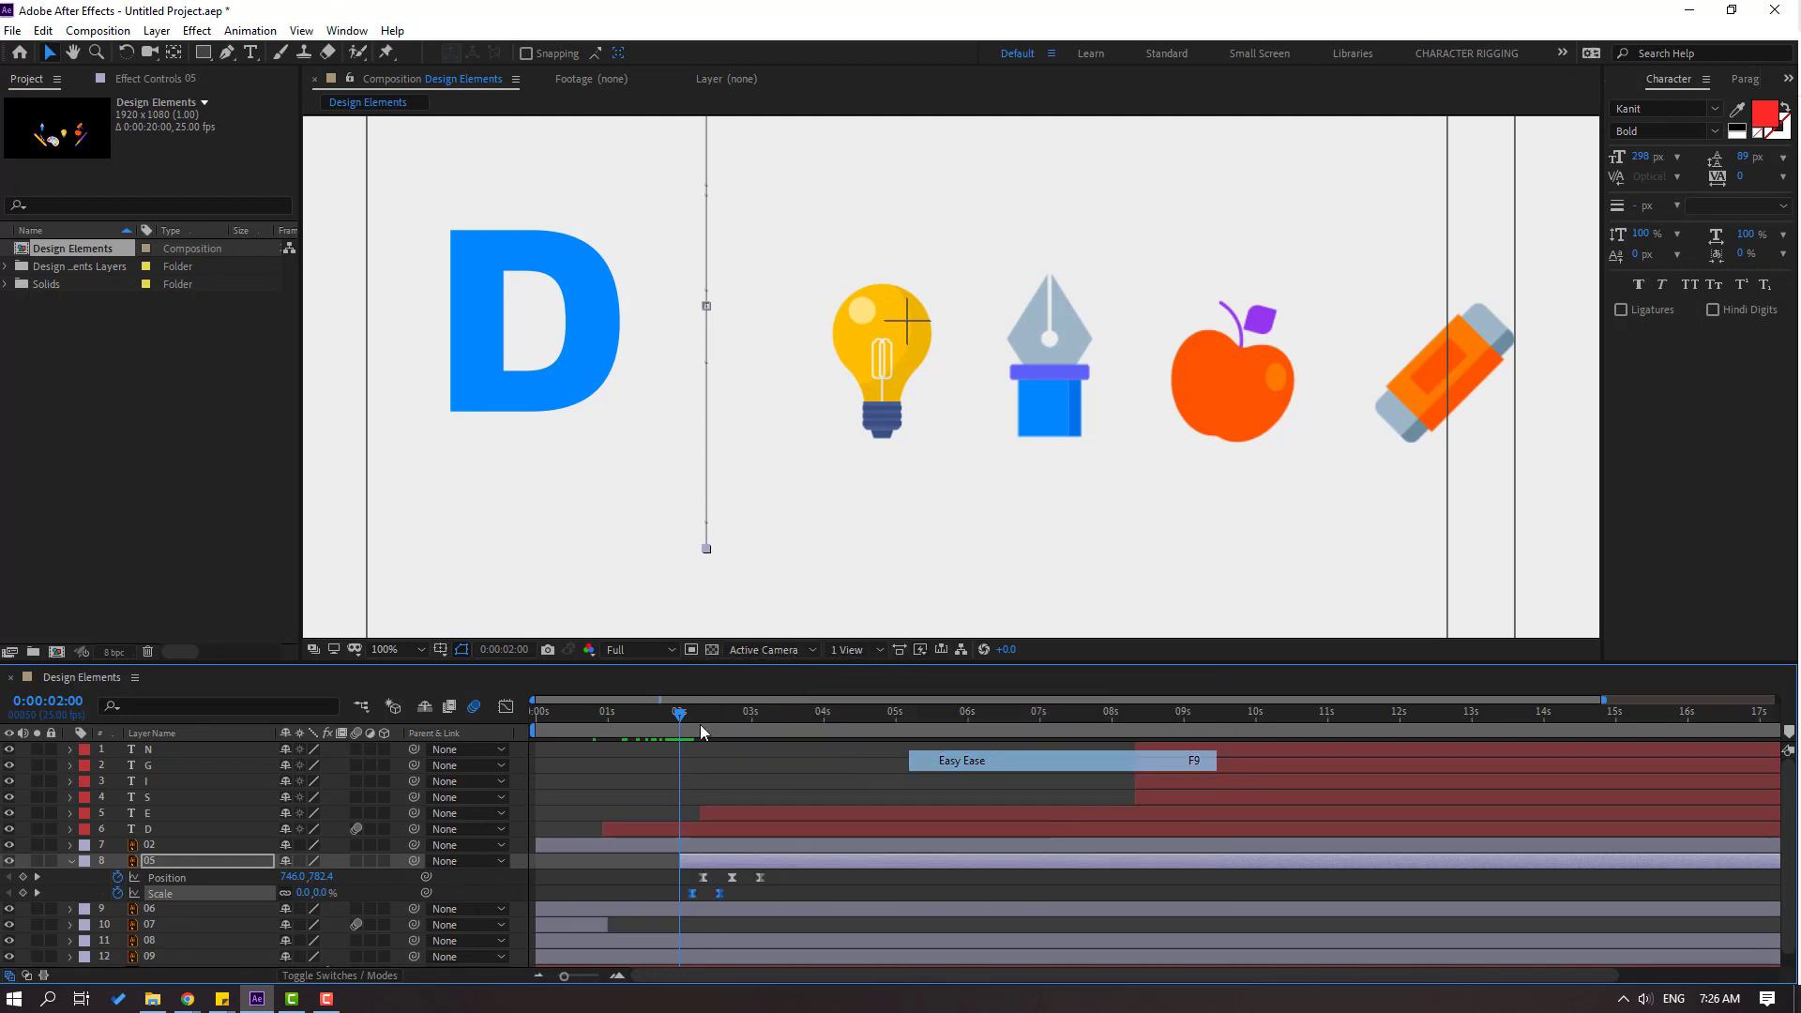
- Preview the palette's scale-up and jump with the whole composition in view
left_click_drag(701, 715, 724, 715)
key("comma")
key("comma")
key("comma")
key("comma")
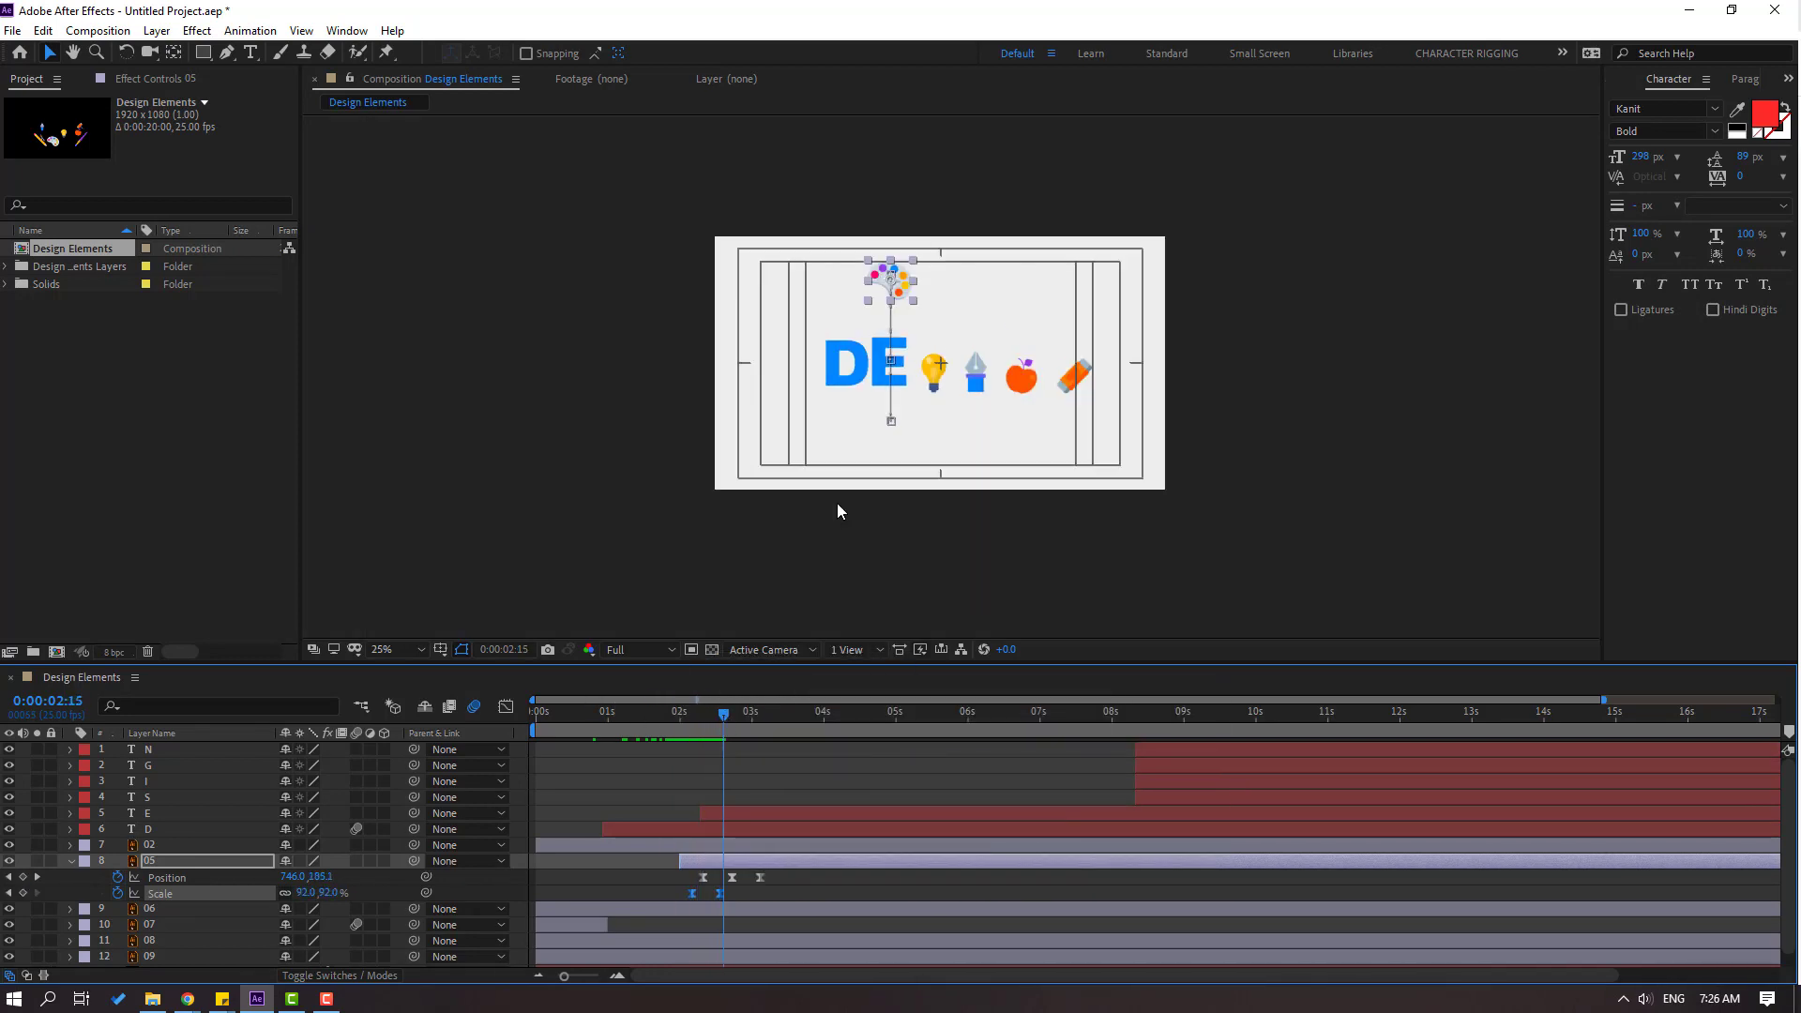
key("space")
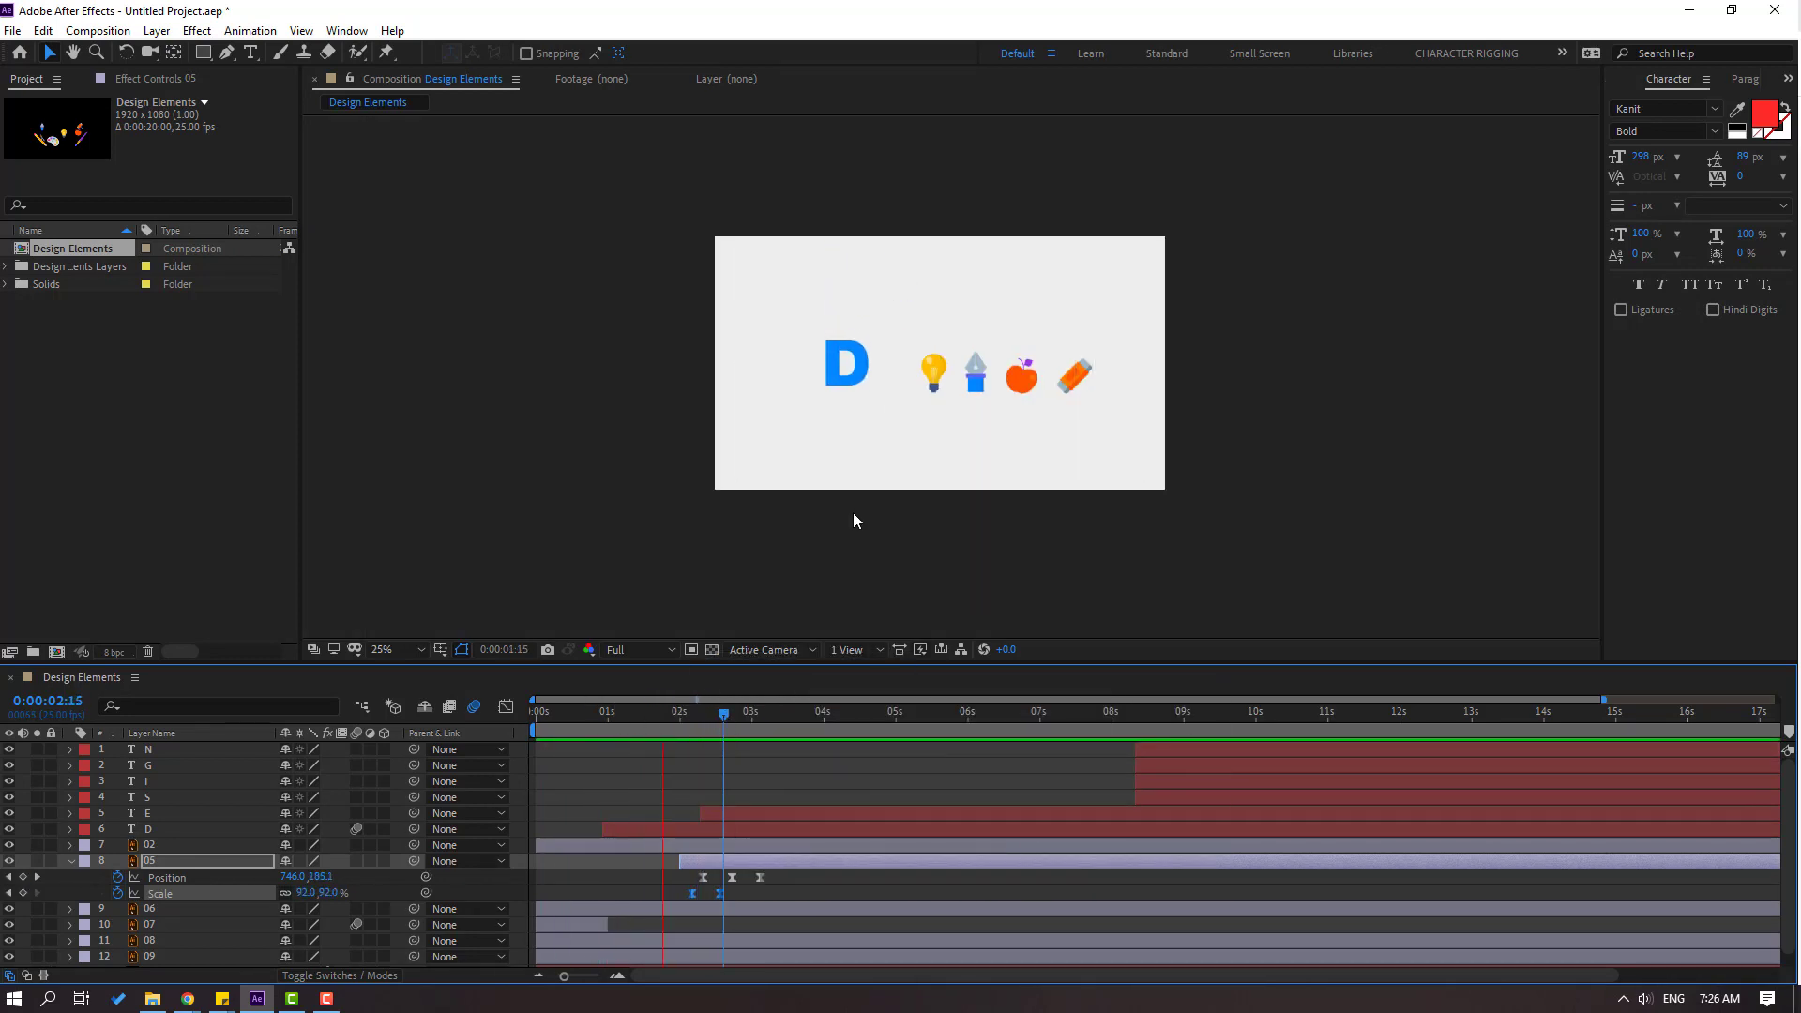
key("space")
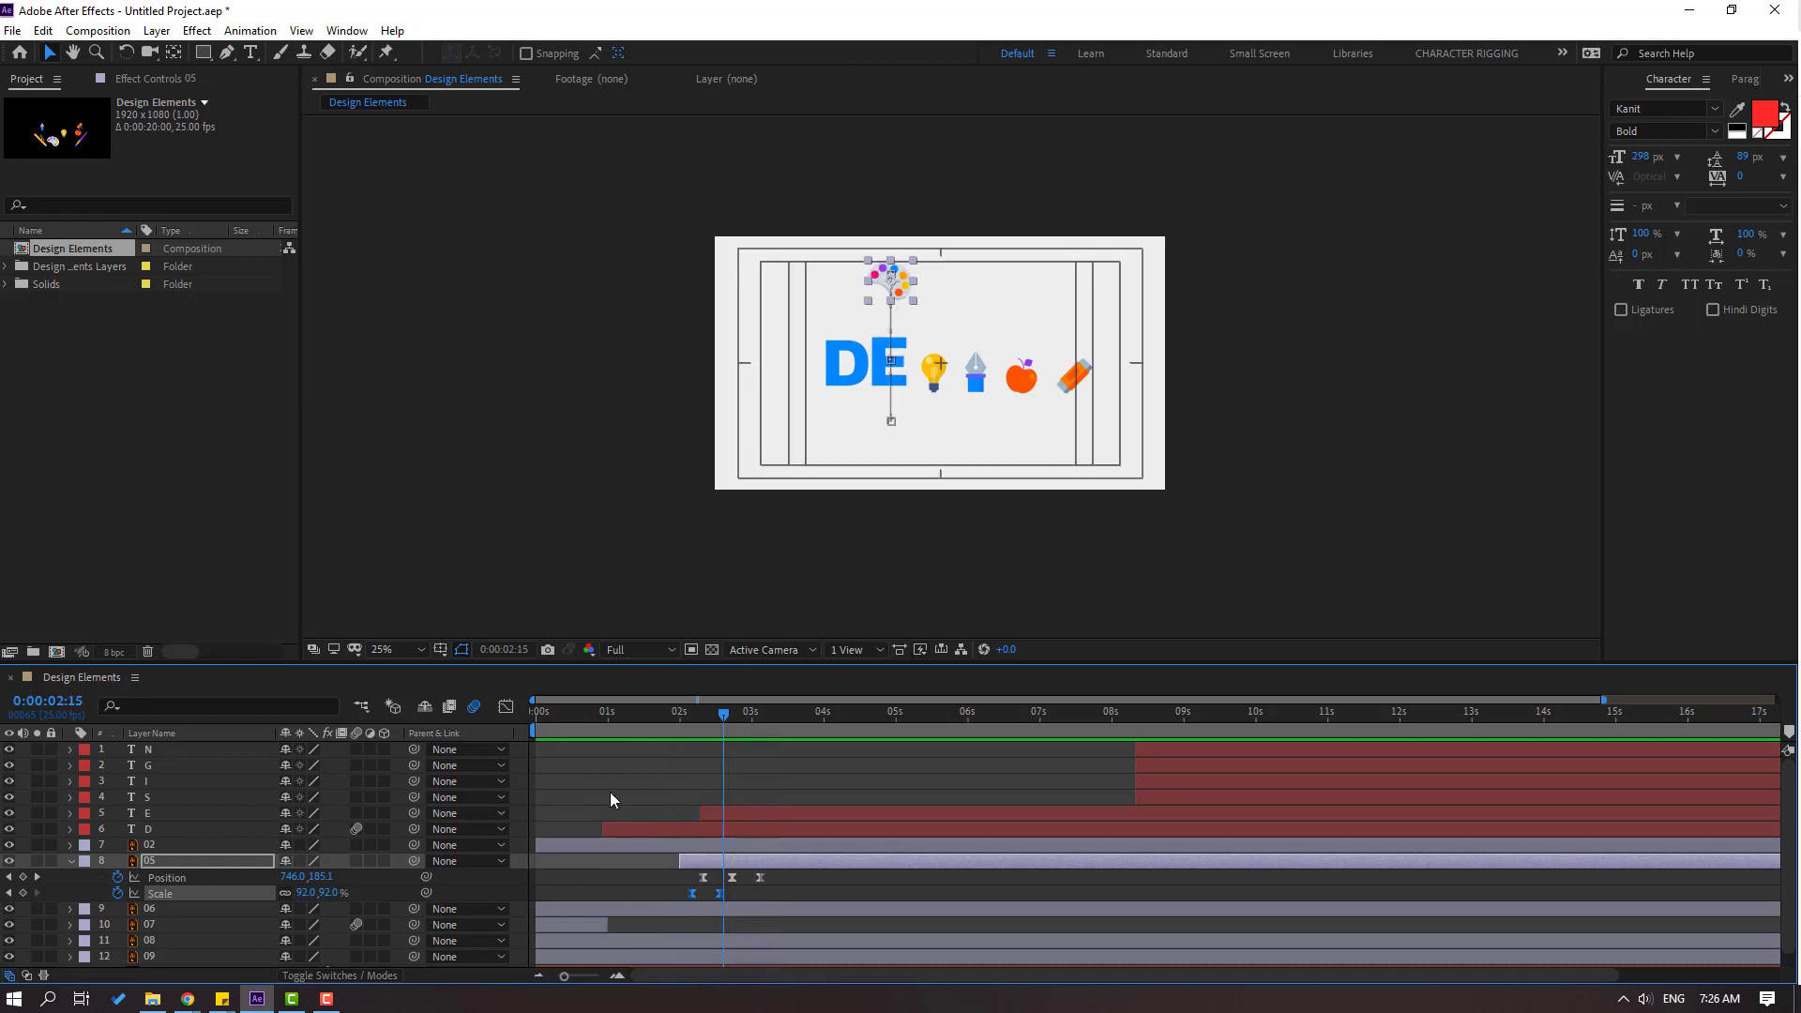
- Collapse palette layer 05 and move it earlier to start at about 0:00:00:08, checking its timing against the compass and D
left_click(72, 861)
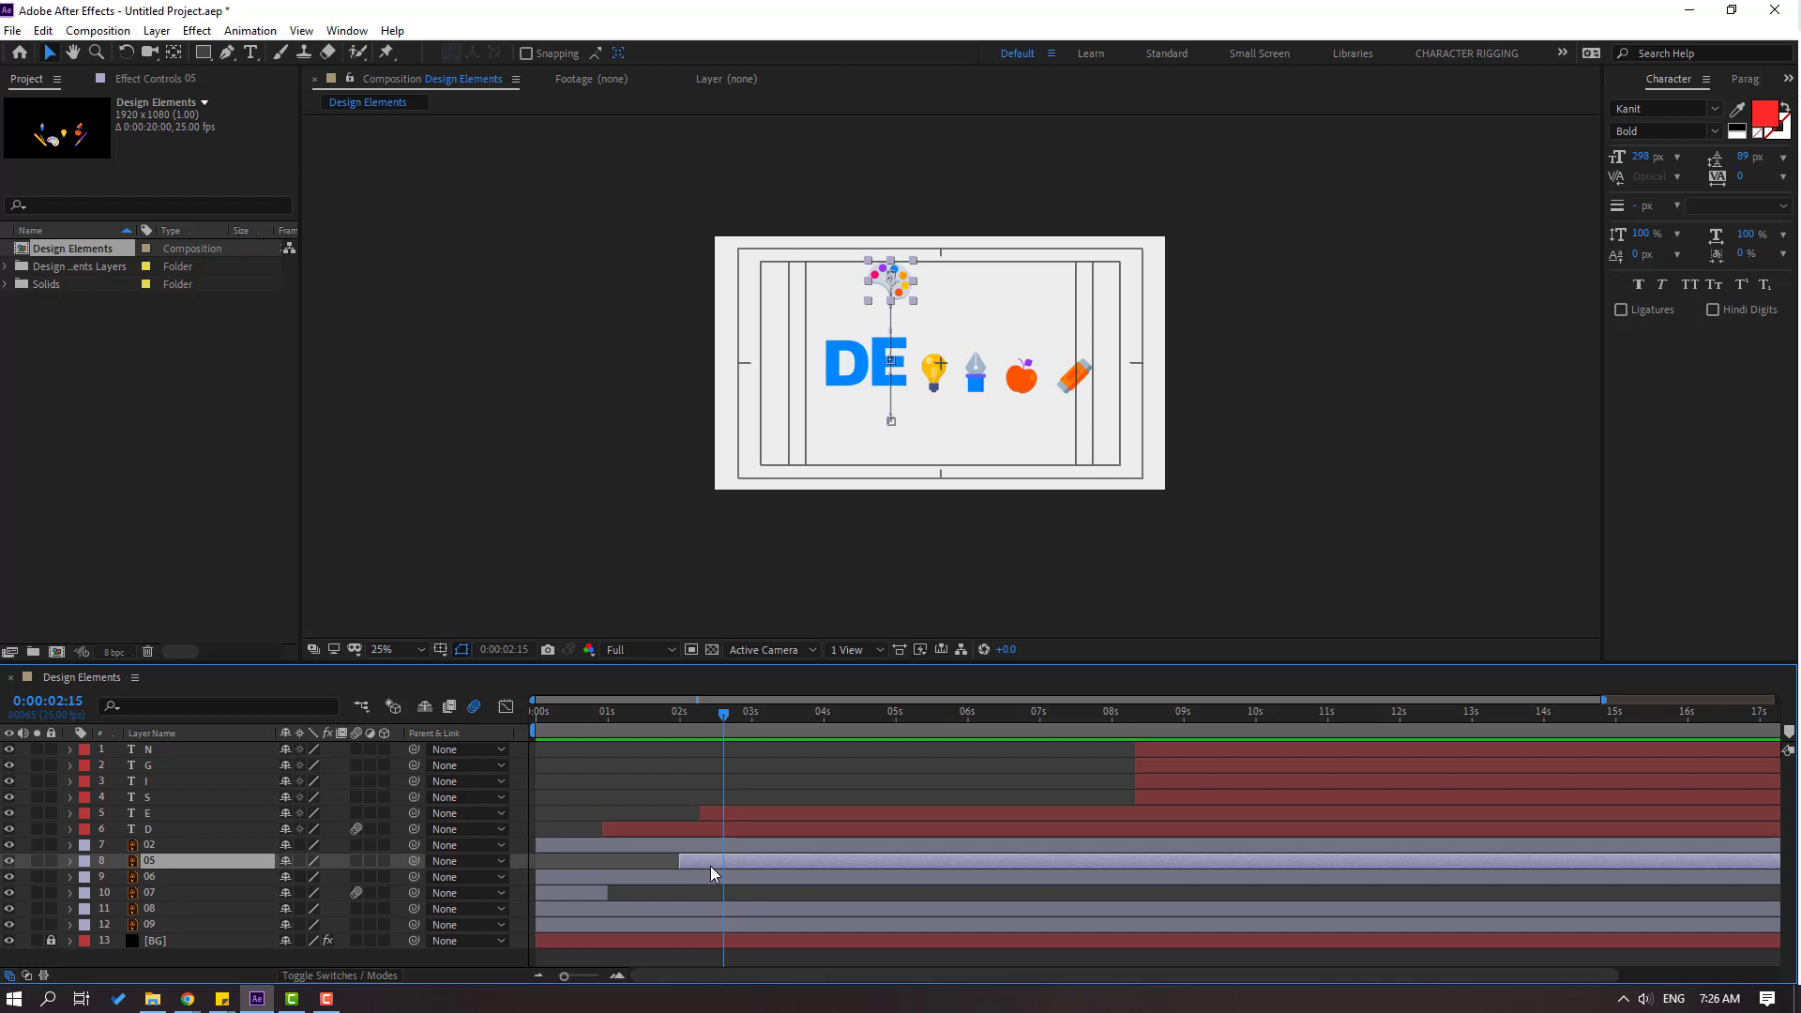
left_click_drag(712, 865, 632, 870)
left_click(556, 713)
left_click_drag(566, 718, 581, 719)
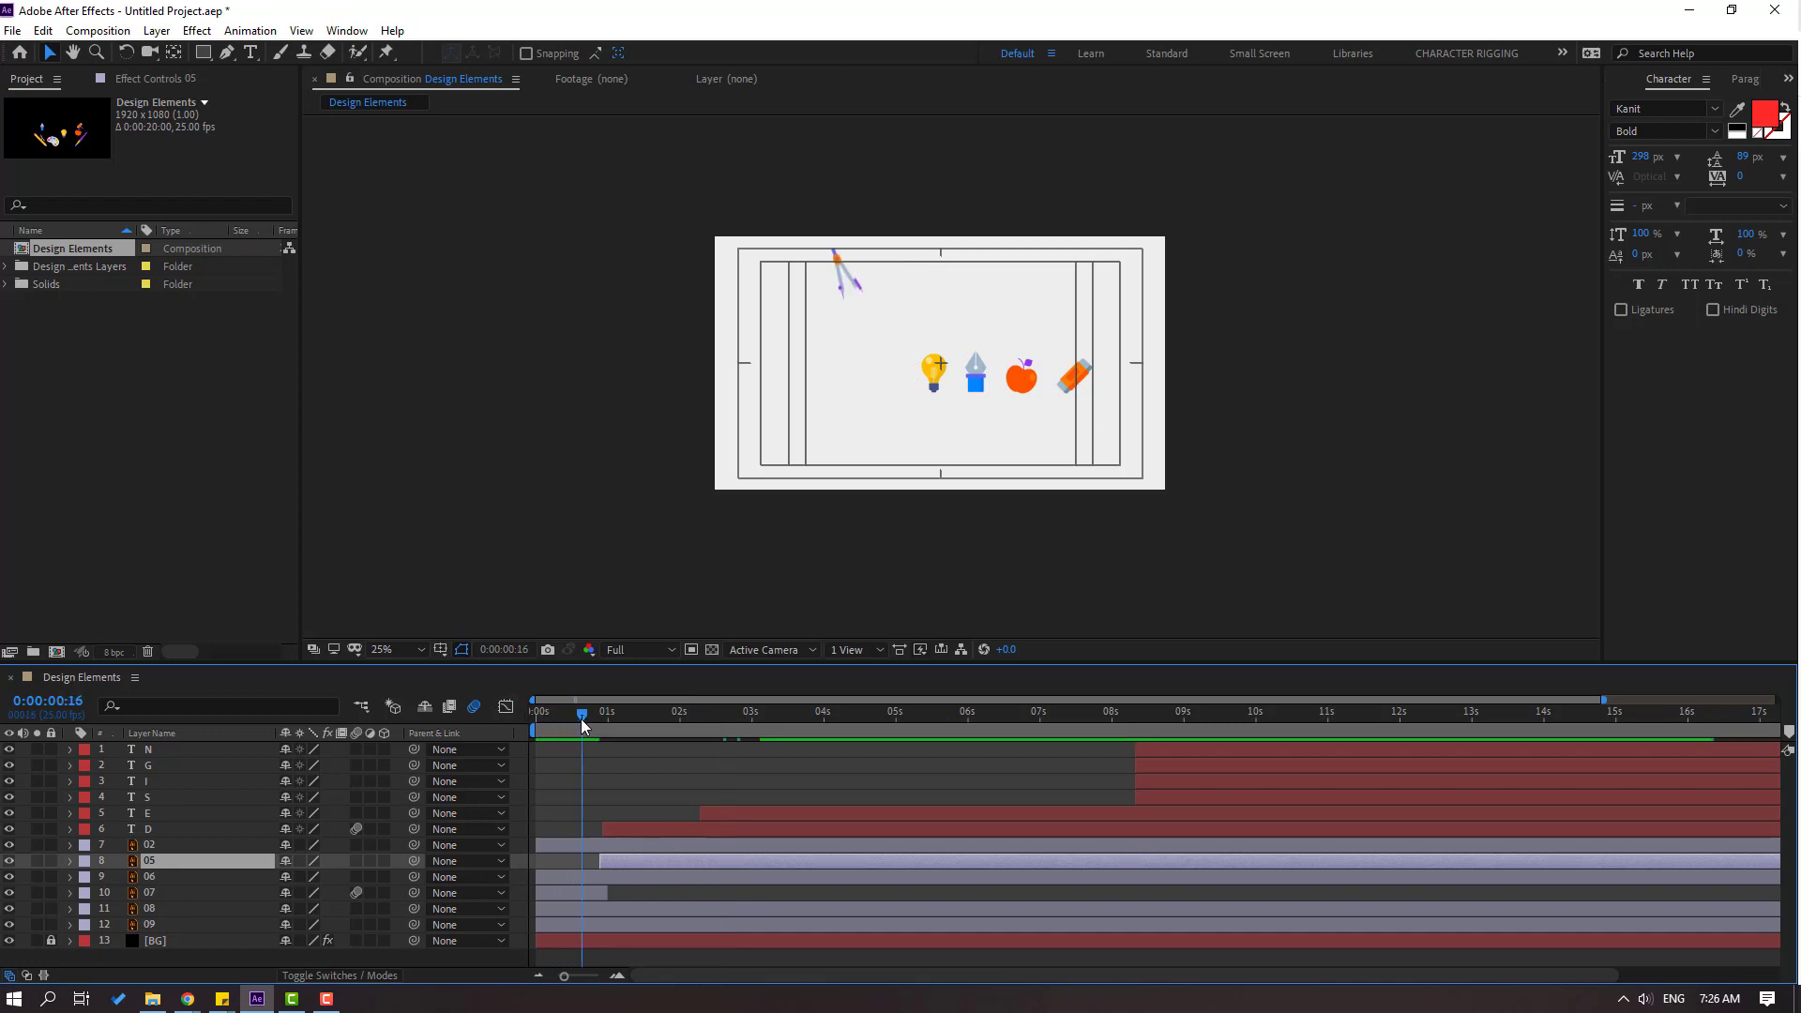
left_click_drag(622, 861, 626, 864)
left_click_drag(583, 722, 610, 723)
left_click_drag(619, 863, 606, 864)
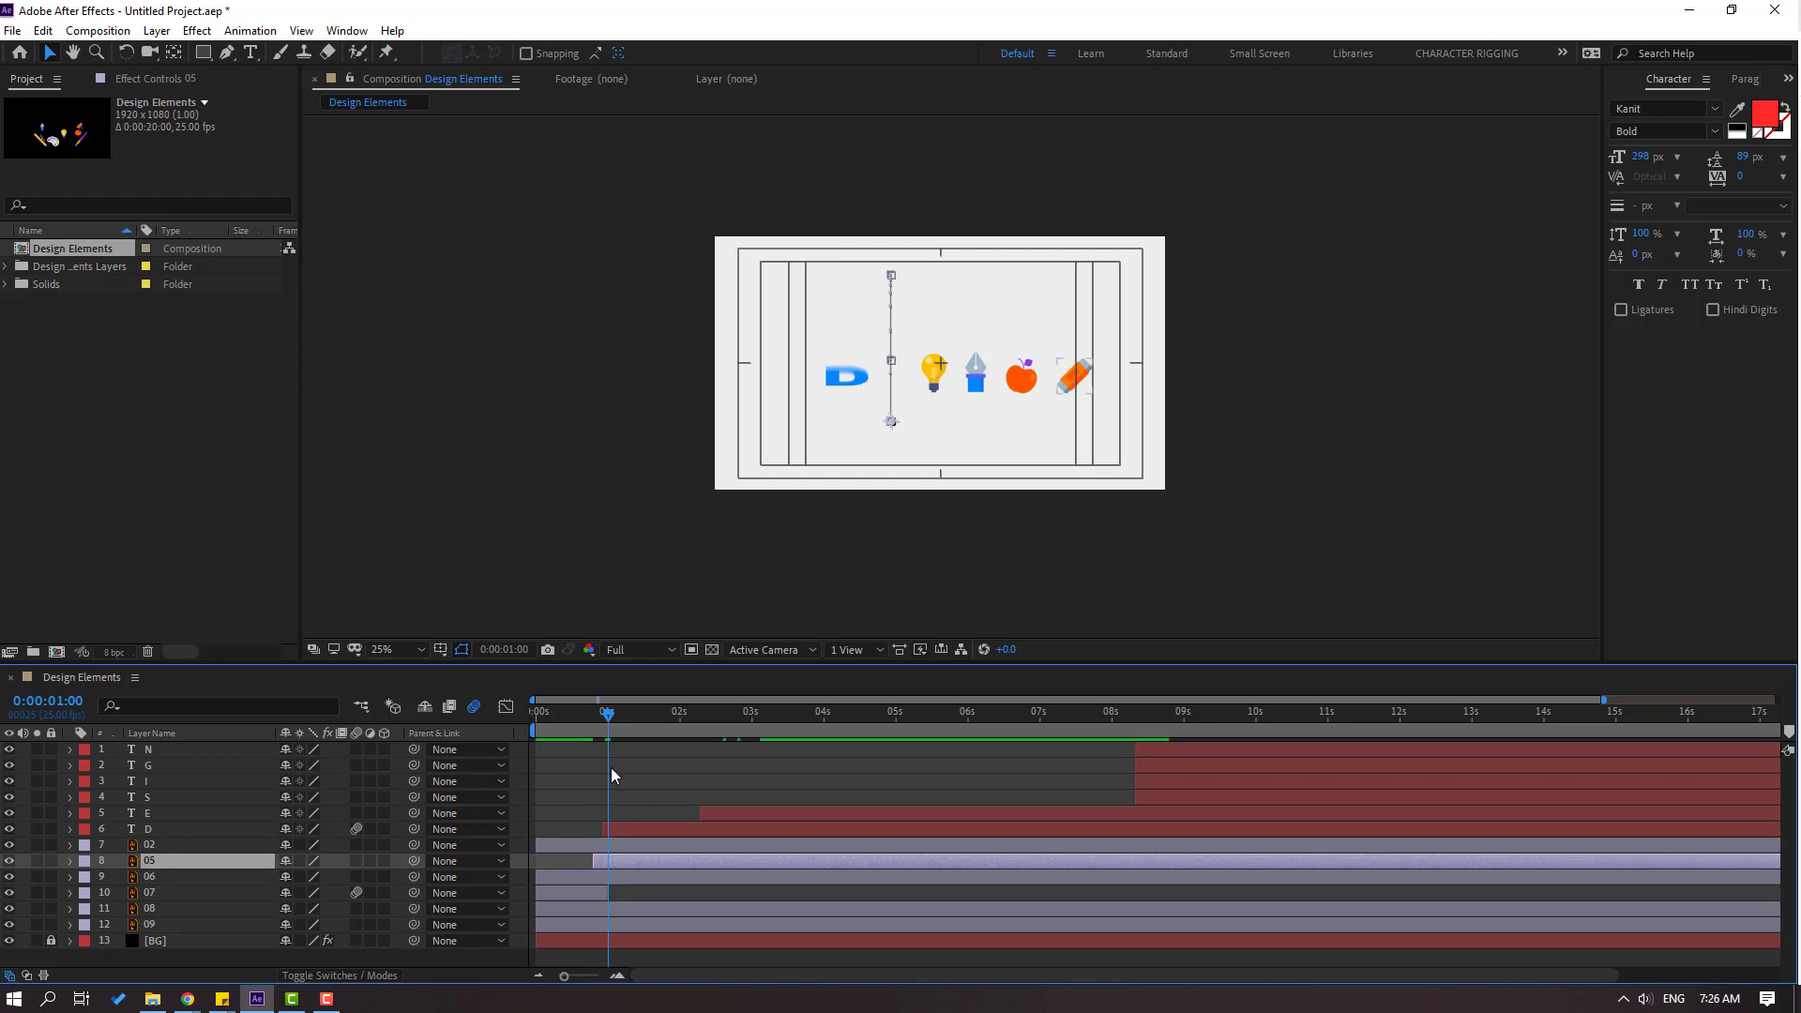
left_click(571, 715)
left_click_drag(571, 715, 601, 719)
left_click_drag(628, 717, 623, 719)
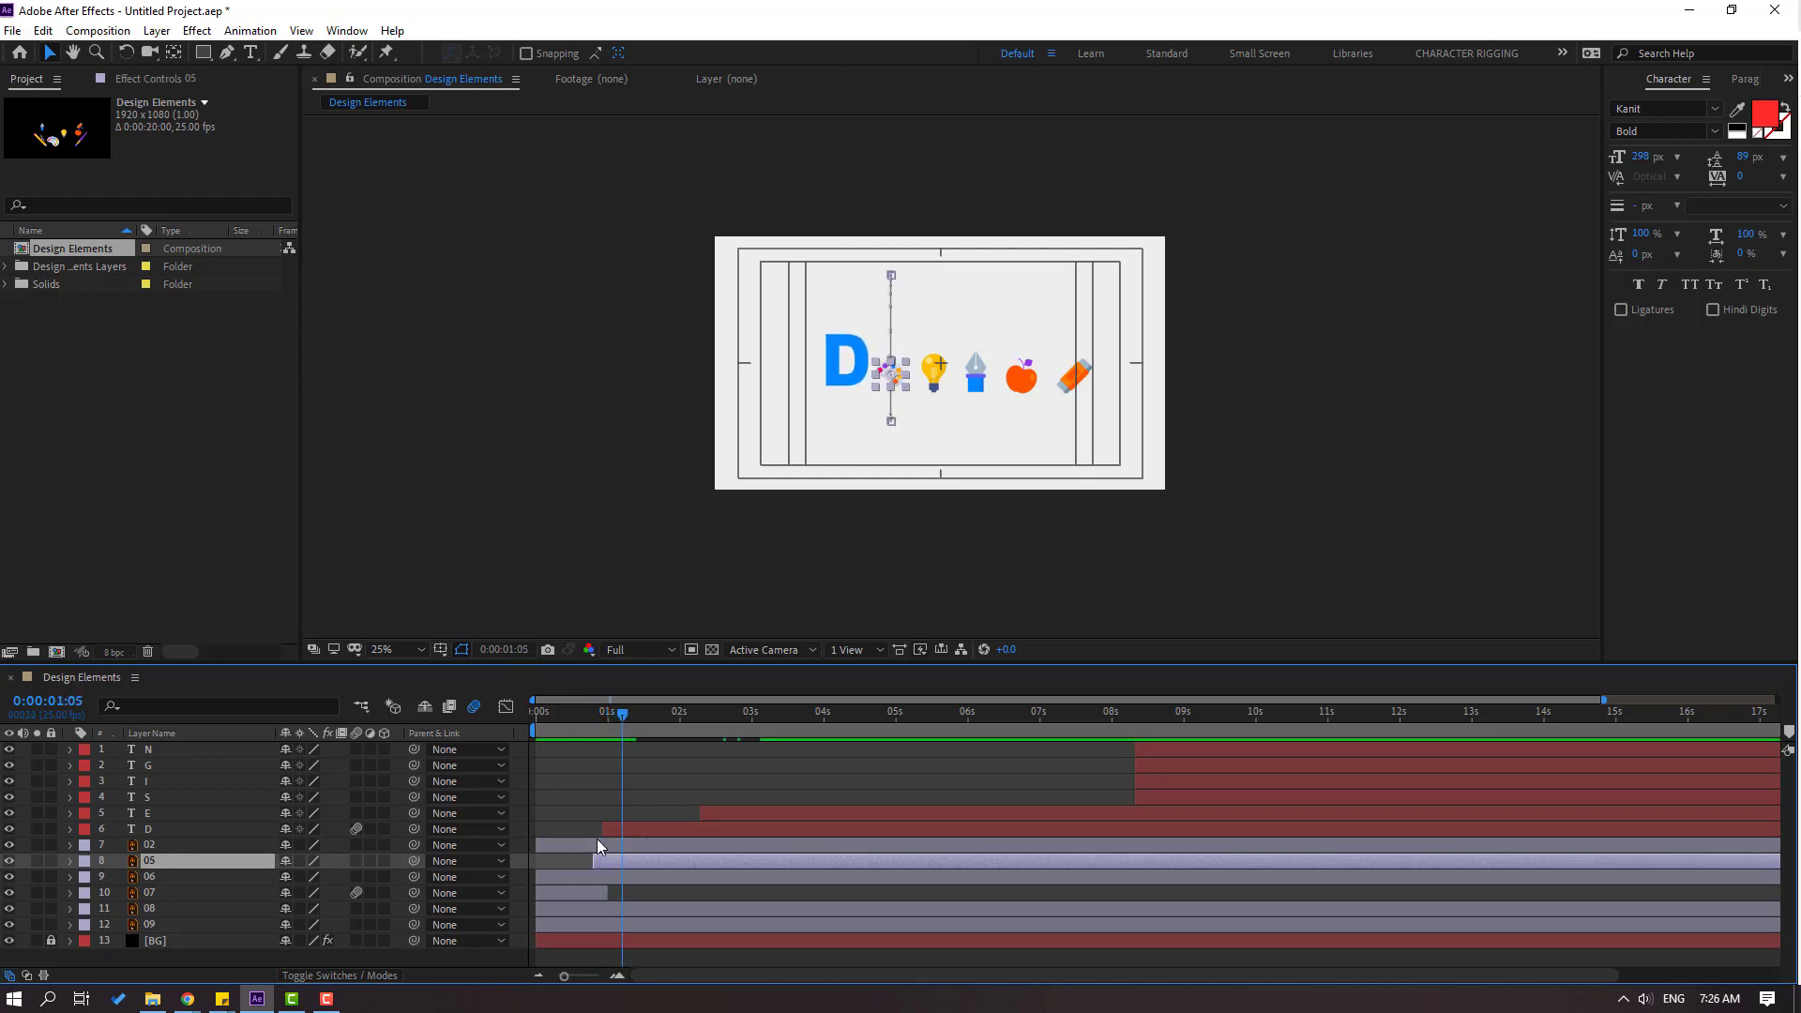
left_click_drag(602, 871, 568, 869)
mouse_move(570, 728)
left_mouse_down()
mouse_move(541, 728)
mouse_move(606, 727)
left_mouse_up()
- Move the letter E layer earlier to start at 0:00:01:10, checking where it replaces the palette
left_click_drag(730, 814, 646, 818)
left_click_drag(567, 719, 634, 718)
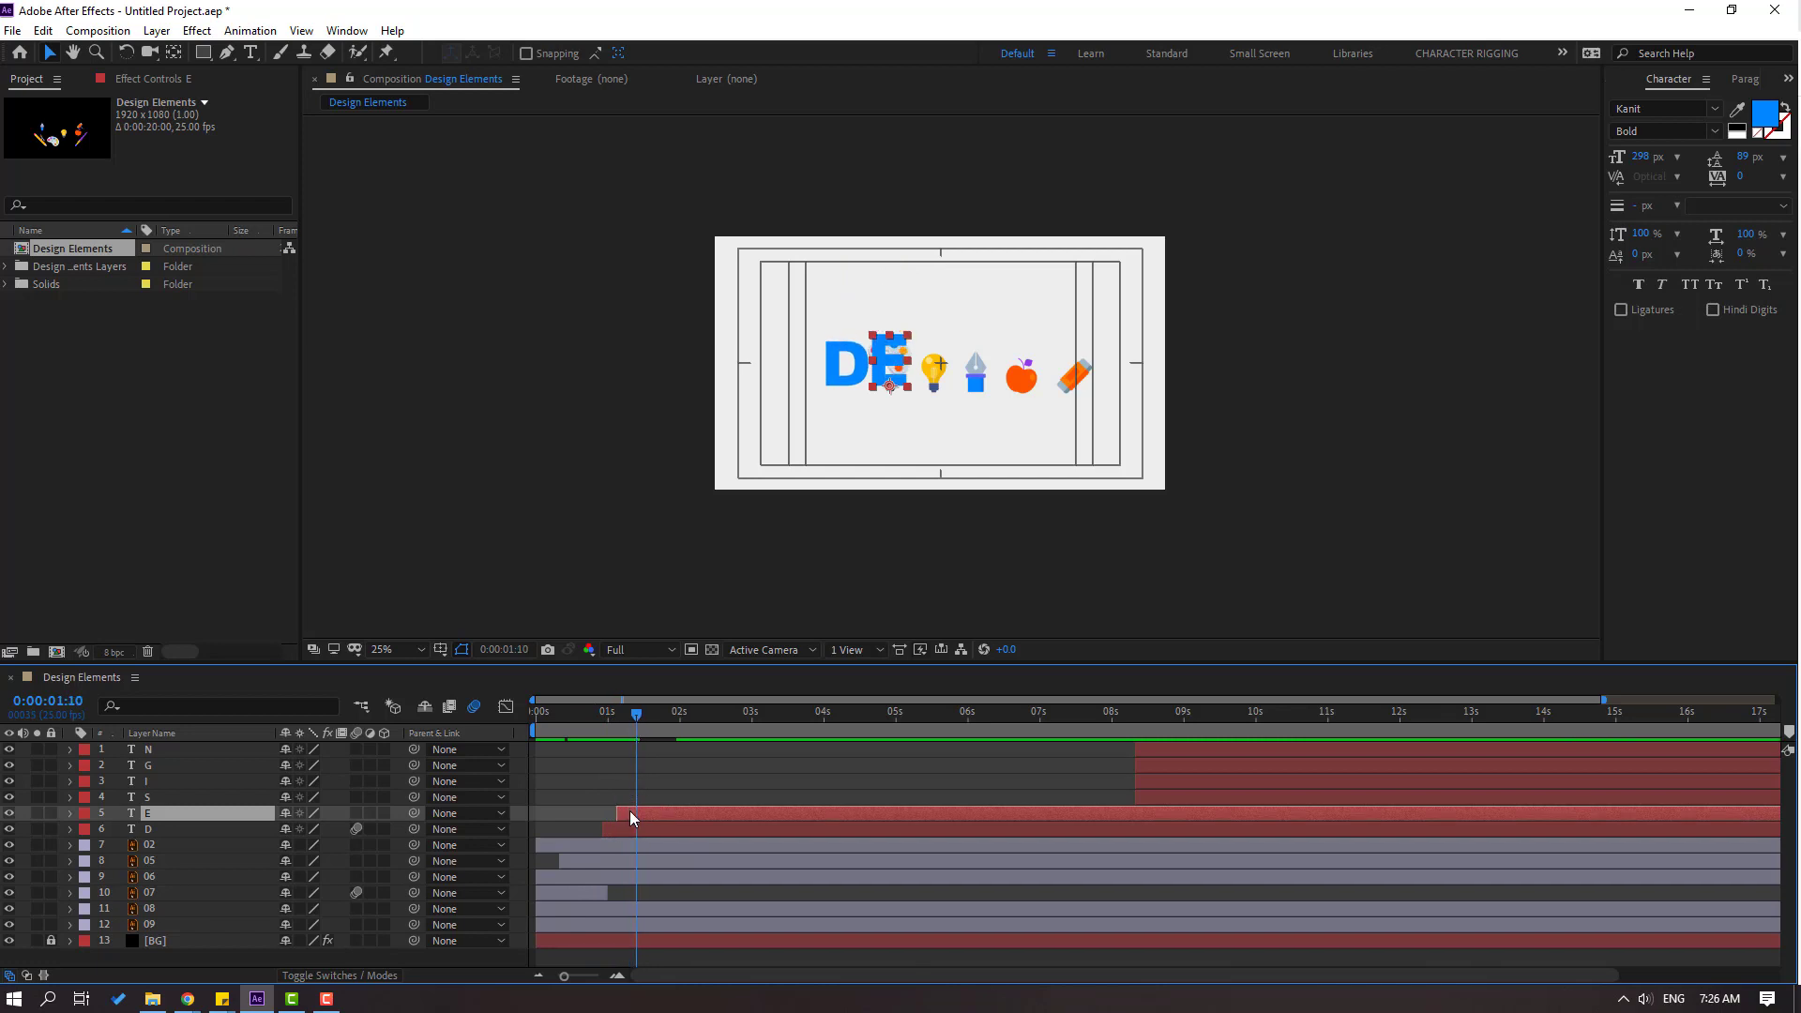
left_click_drag(631, 816, 651, 812)
mouse_move(623, 712)
left_mouse_down()
mouse_move(657, 713)
mouse_move(638, 713)
left_mouse_up()
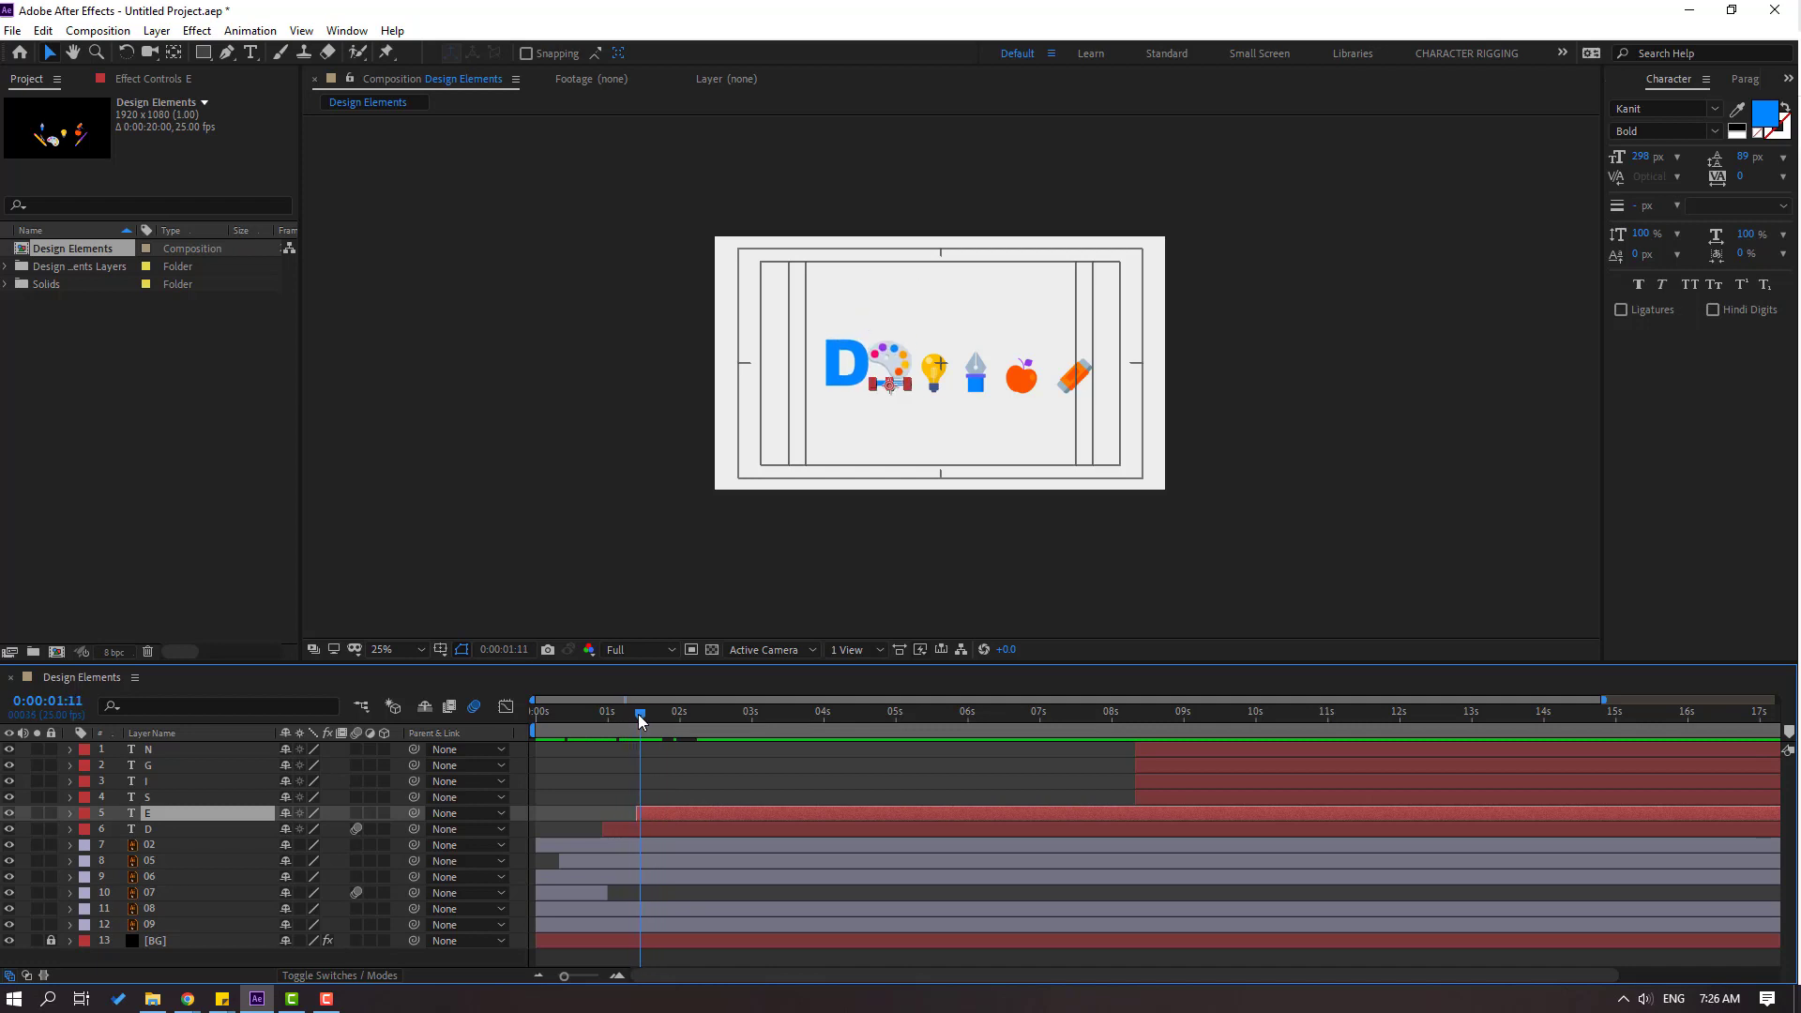
- Split palette layer 05 at its last Position keyframe, at 0:00:01:11, and remove the part after the split
key("=")
key("=")
key("=")
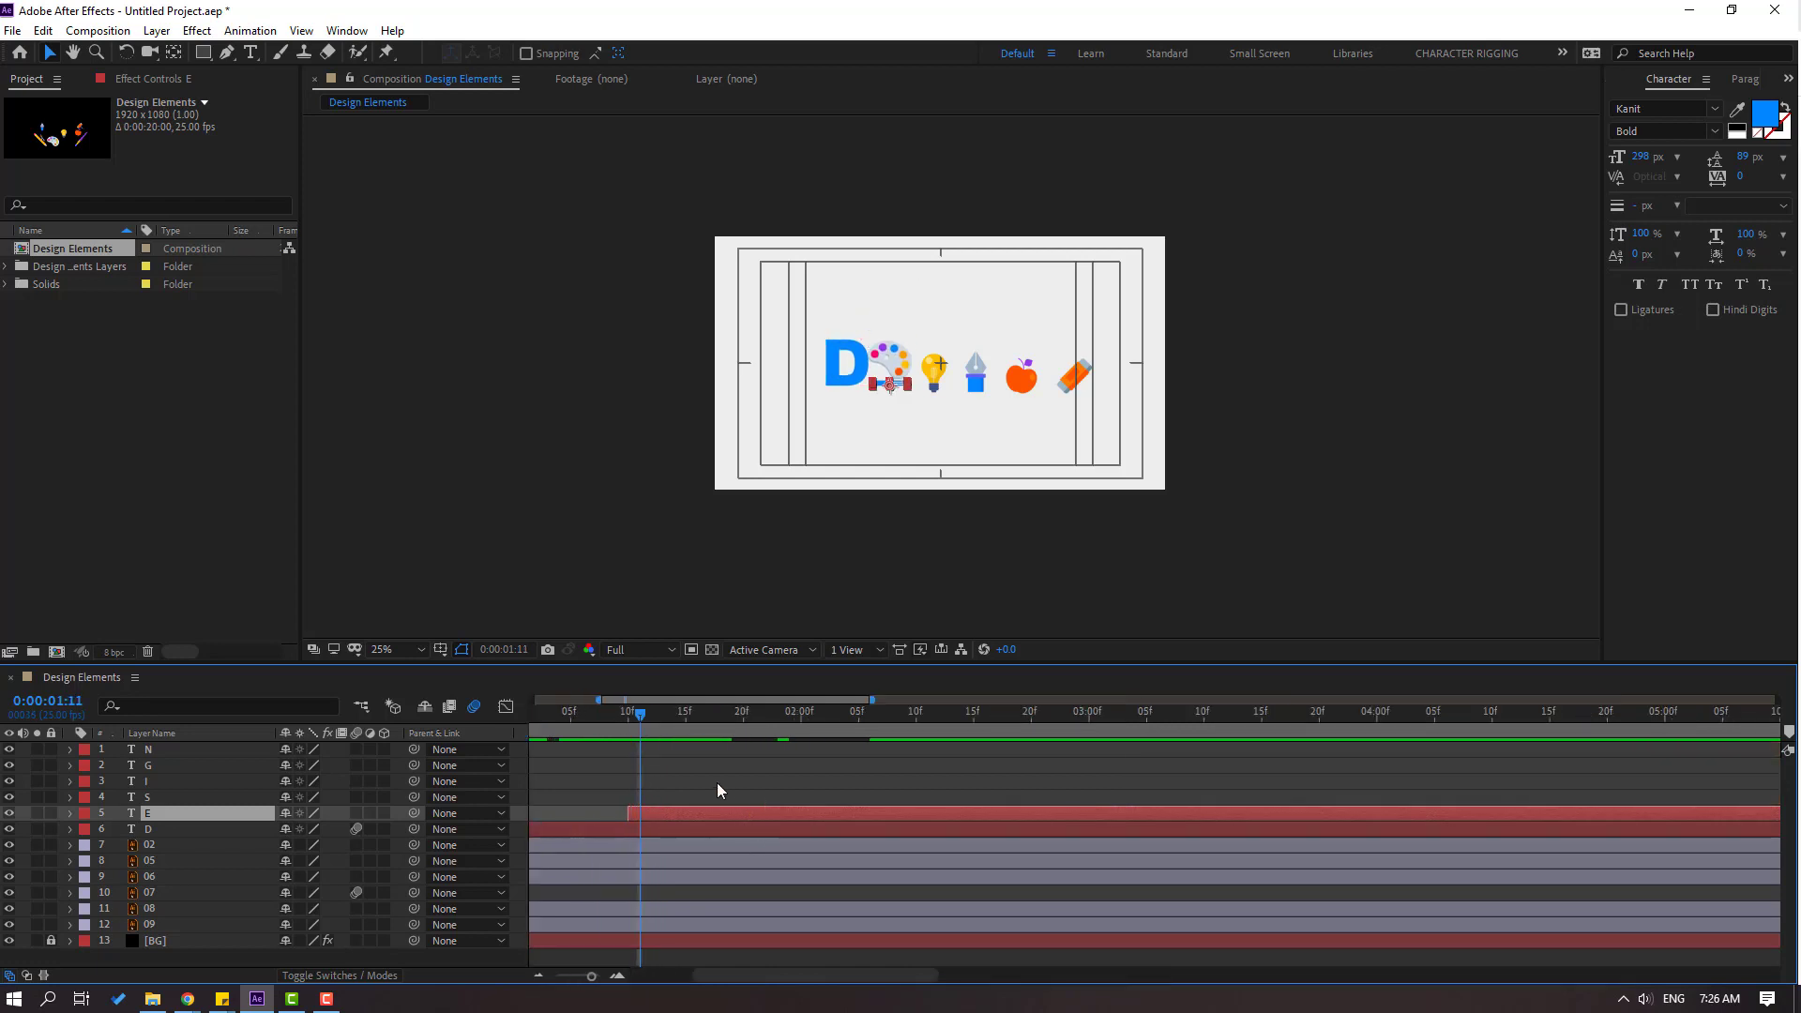
left_click(168, 864)
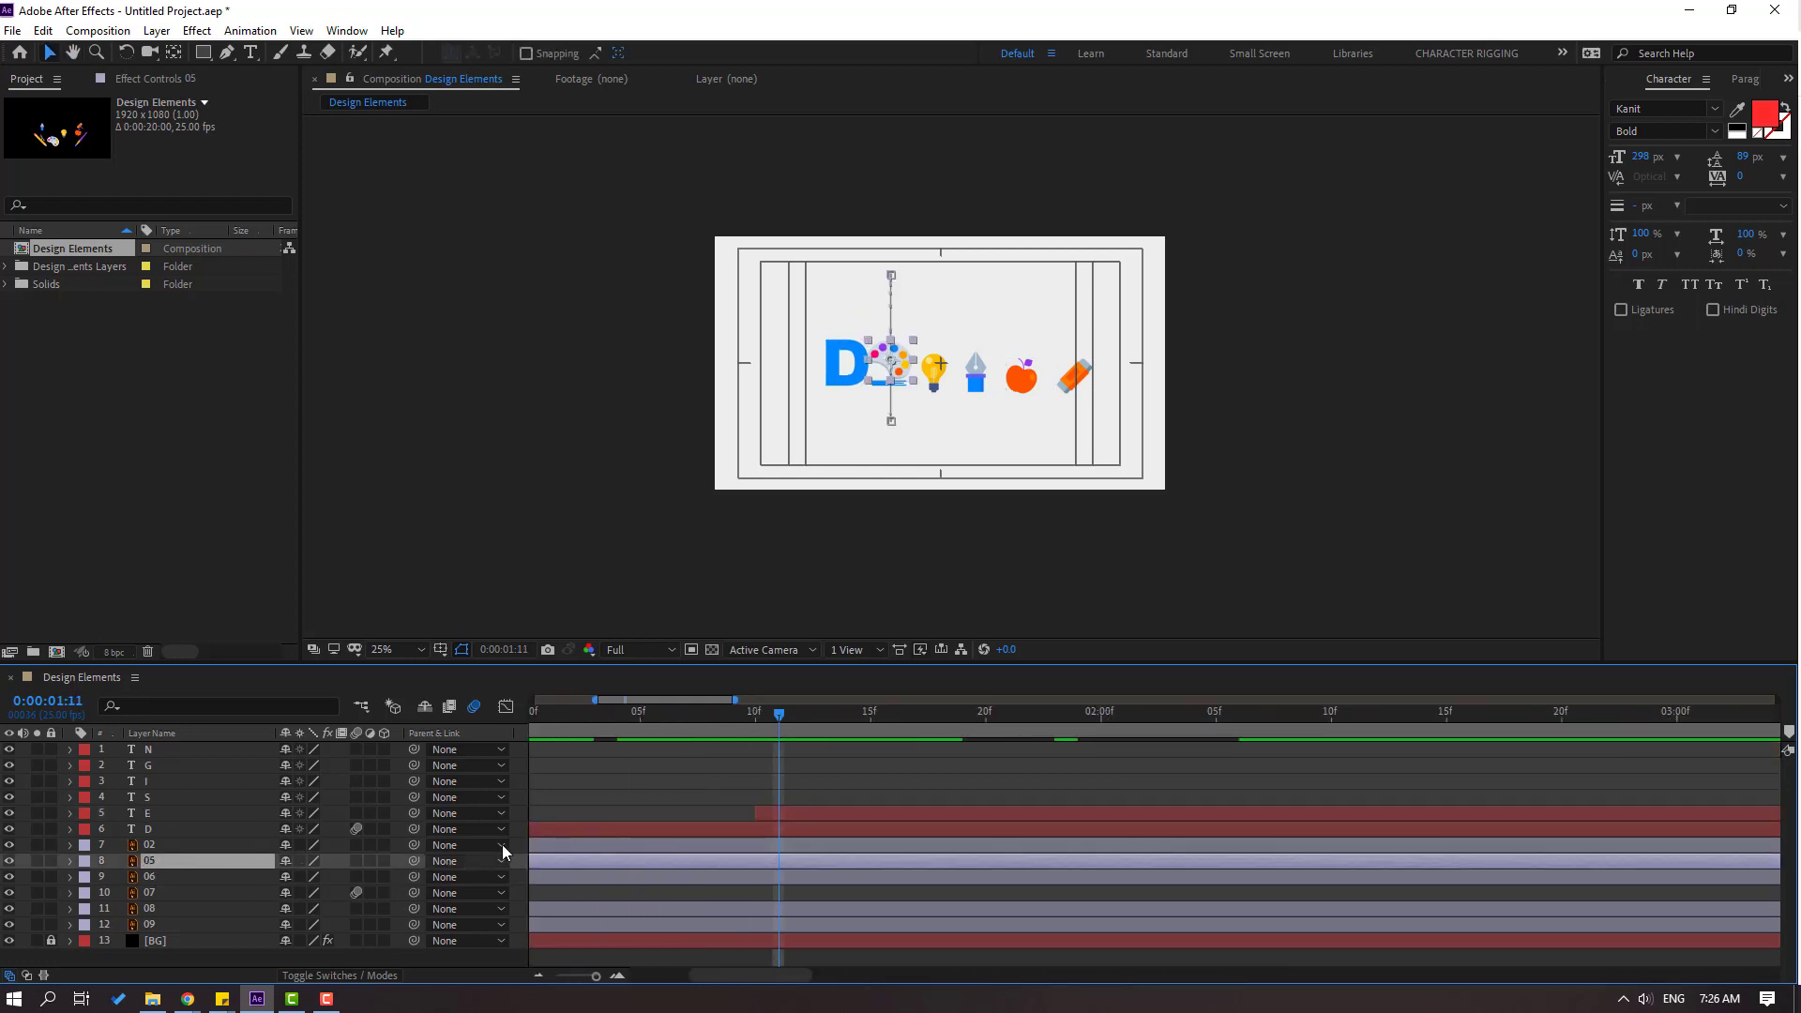
key("u")
left_click(758, 713)
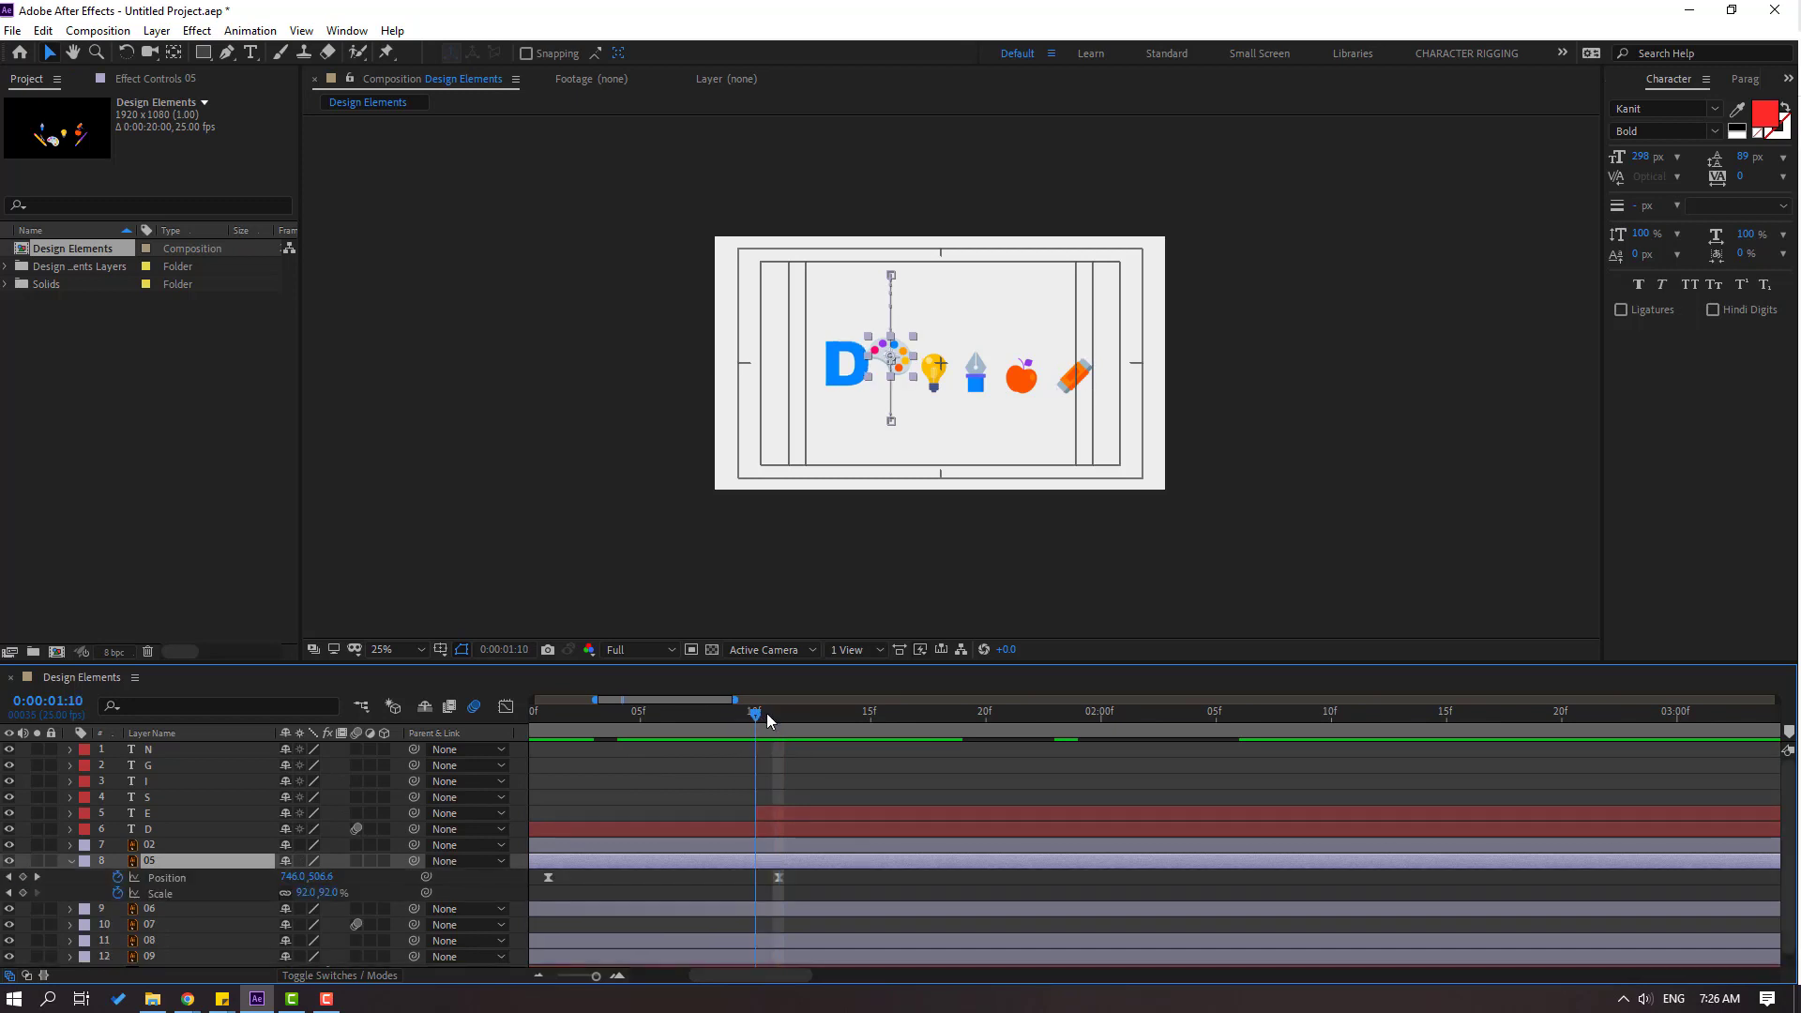
left_click(774, 717)
left_click(52, 30)
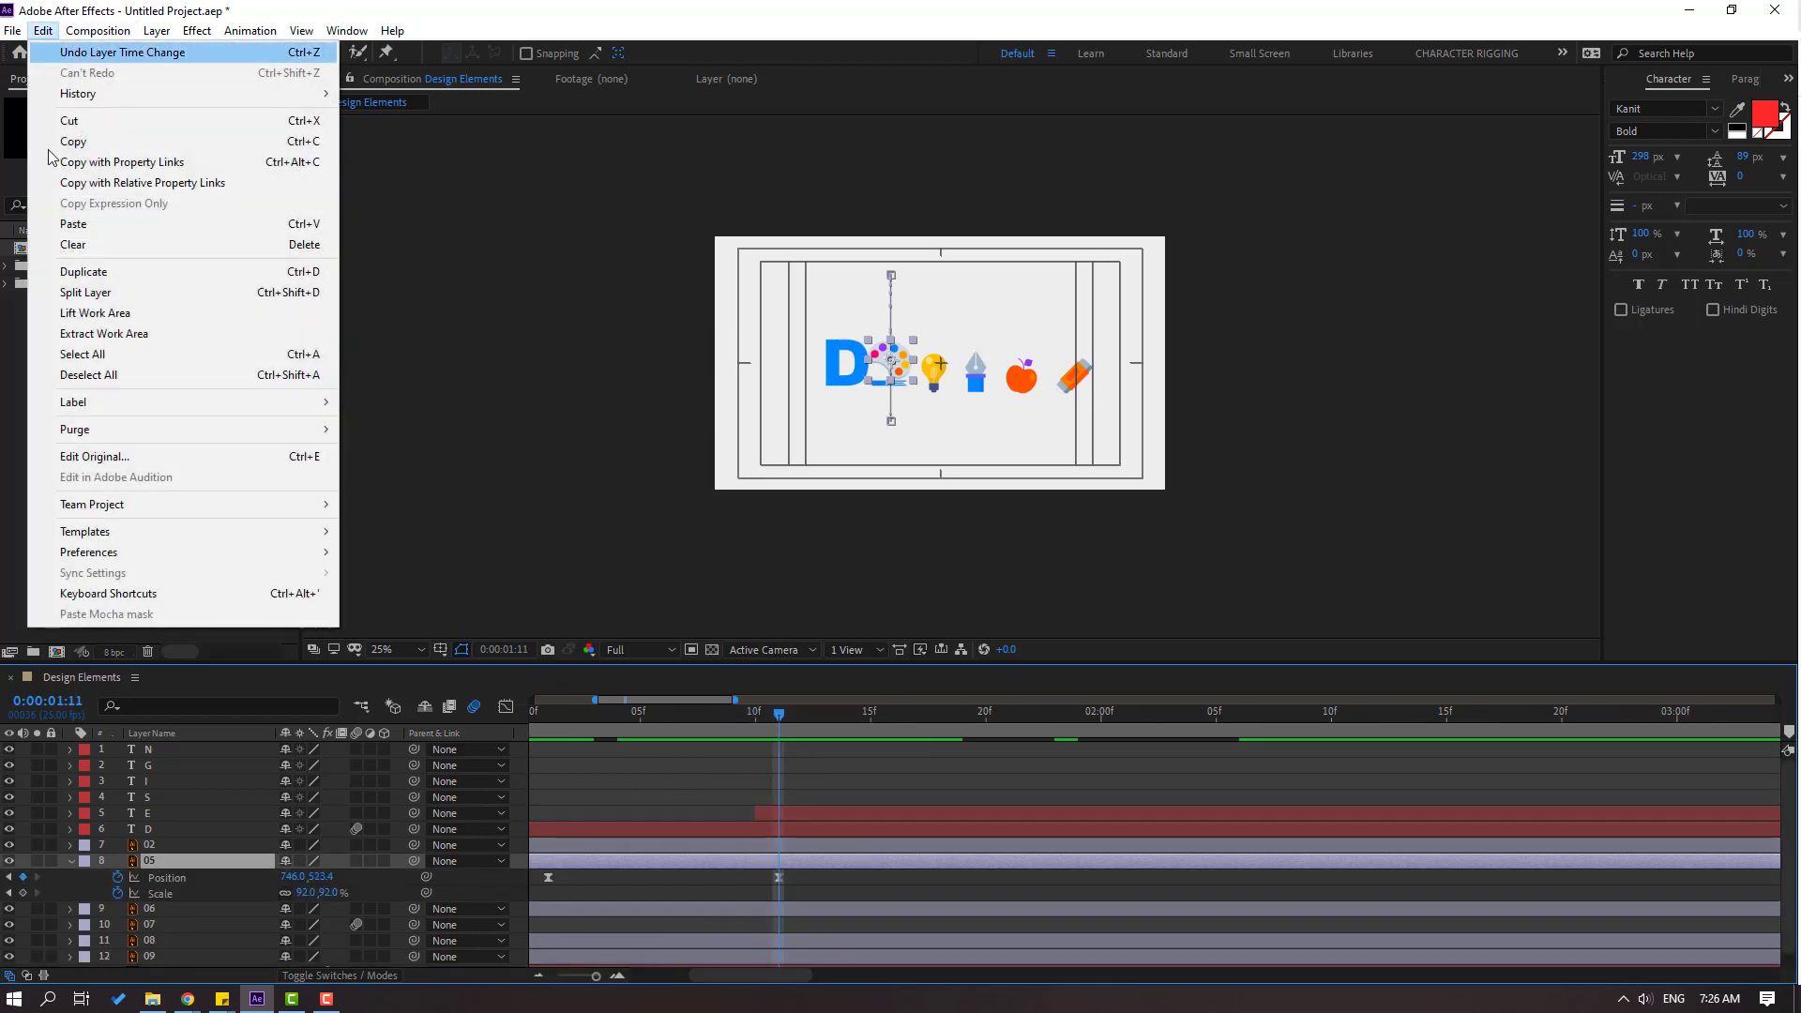
left_click(104, 293)
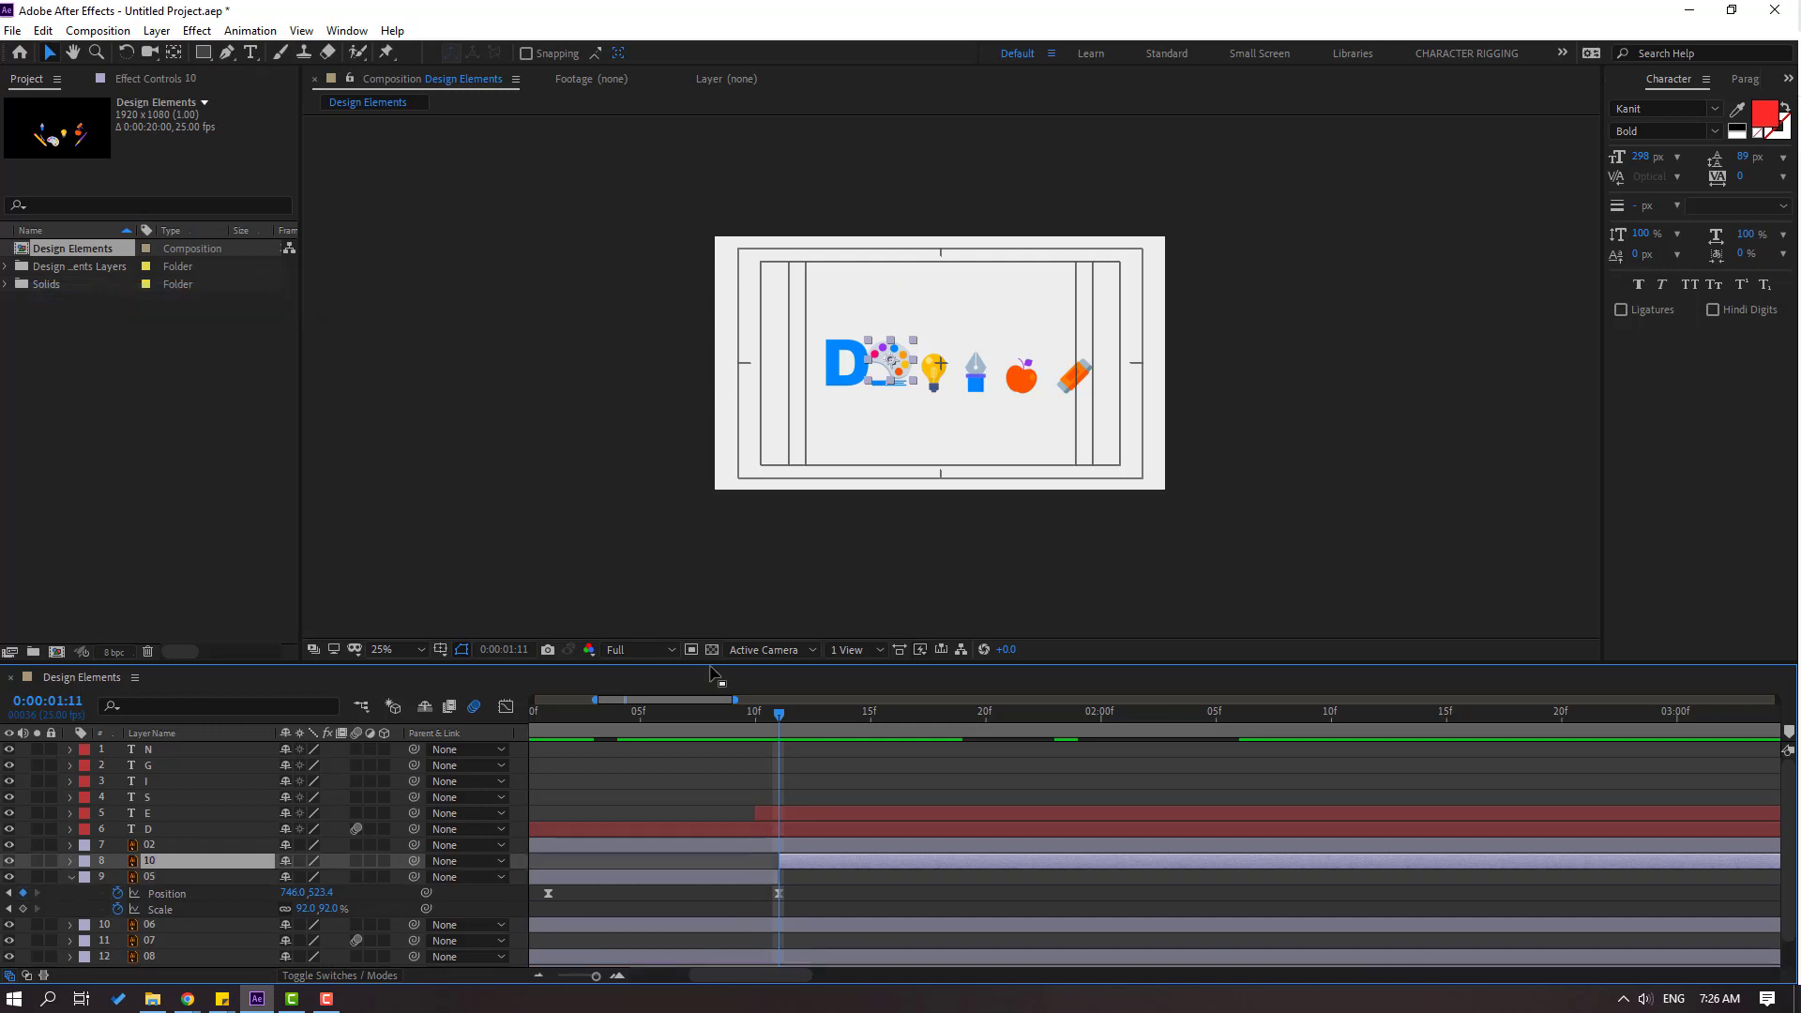
- Align the letter E layer's start with the end of palette layer 05 at 0:00:01:11 and preview the swap
left_click_drag(684, 716, 802, 717)
left_click_drag(776, 812, 801, 797)
left_click_drag(801, 715, 835, 734)
key("minus")
key("minus")
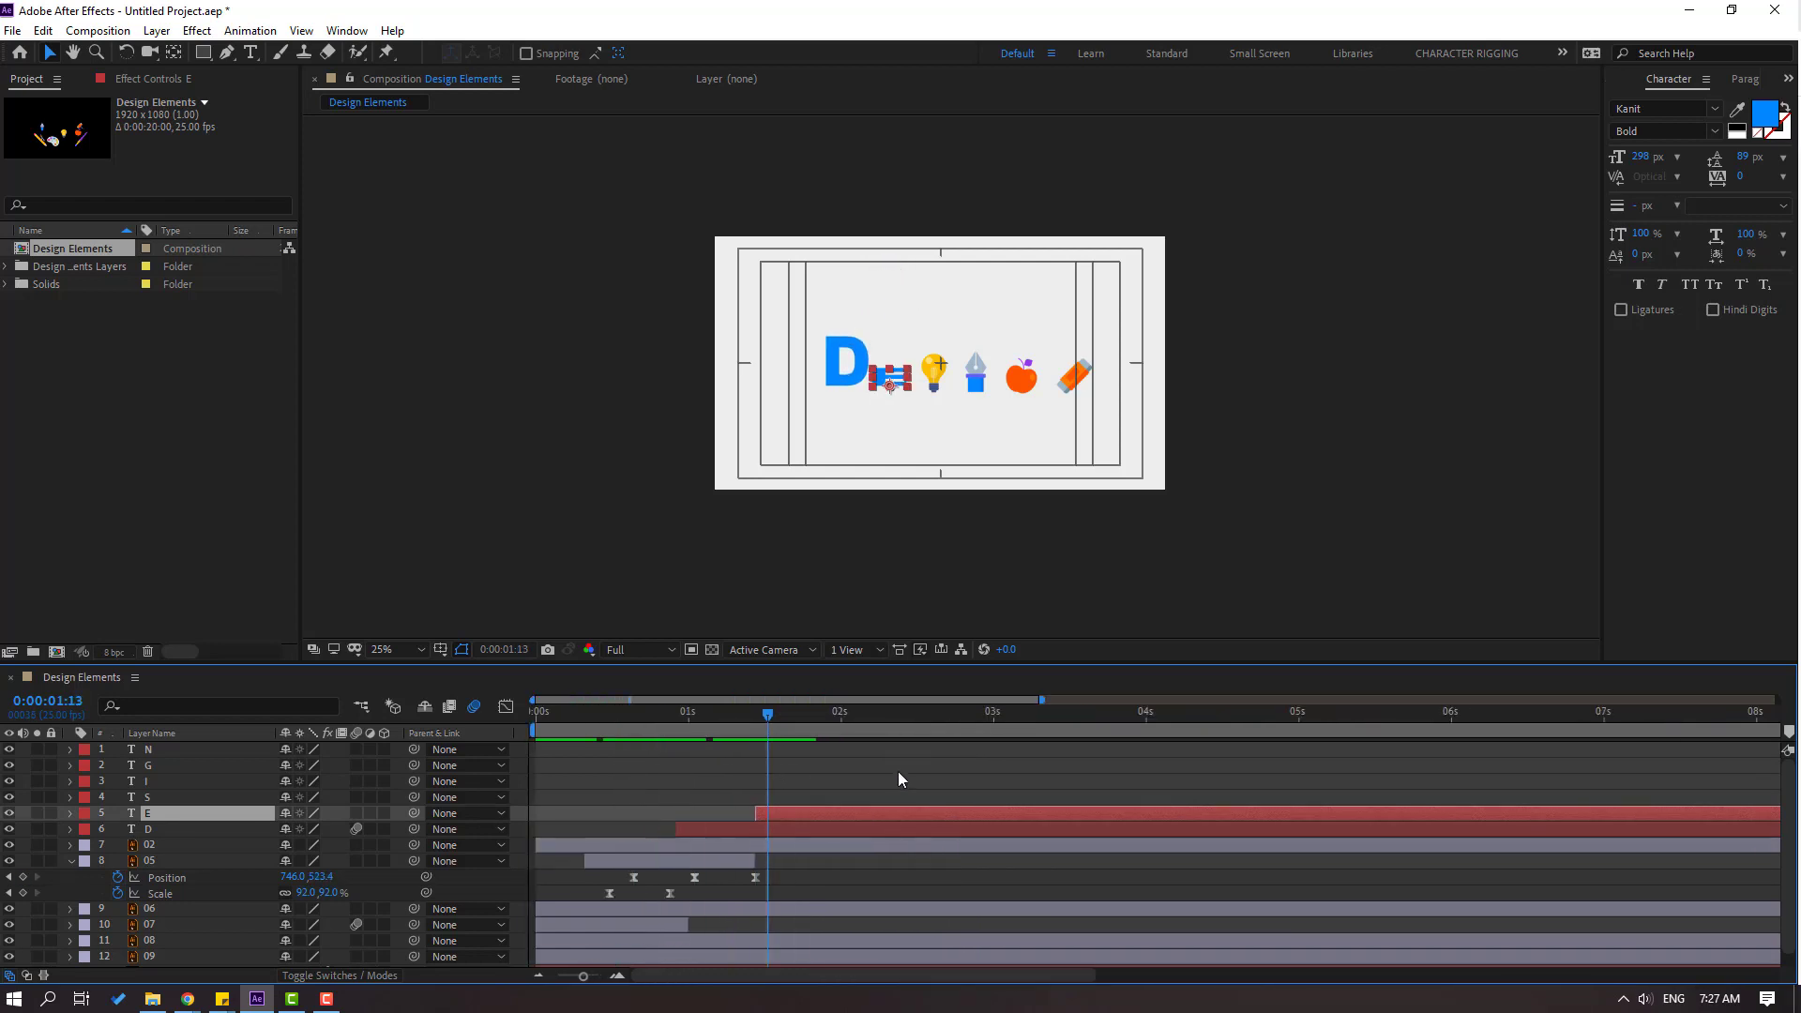
key("space")
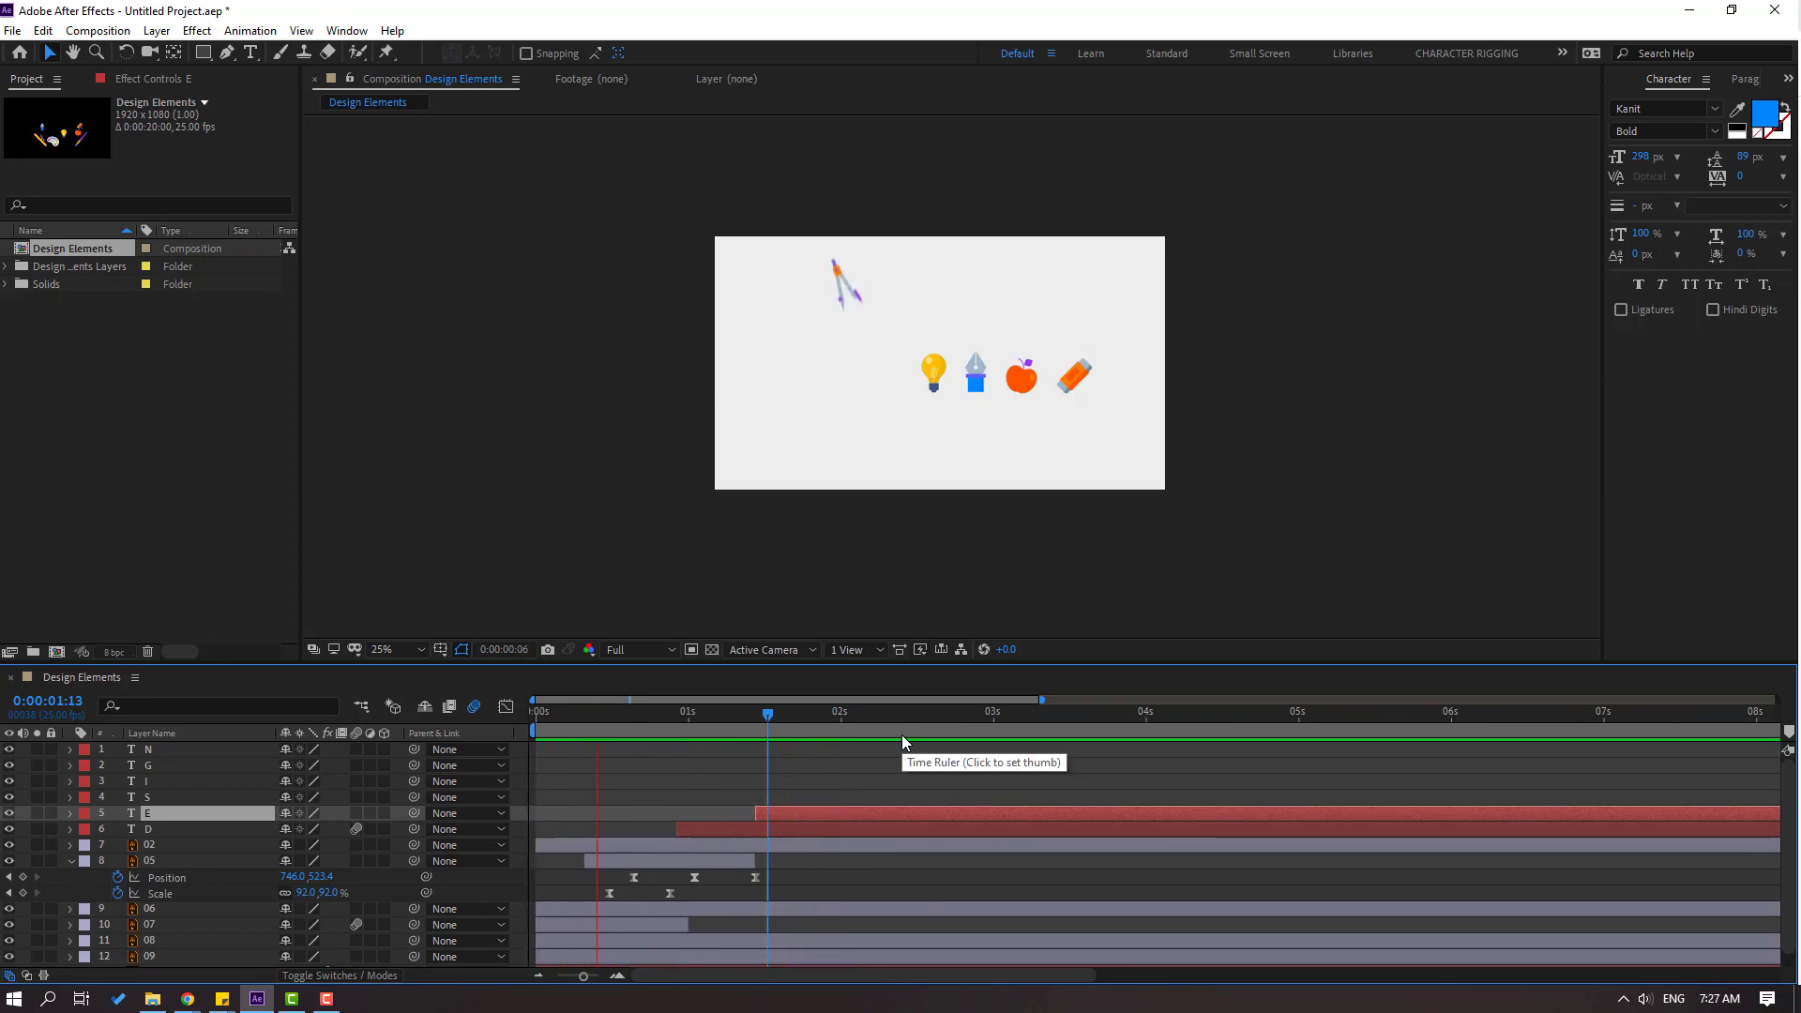
- Move palette layer 05 earlier to start at about 0:00:00:02, checking its jump against the compass
key("apostrophe")
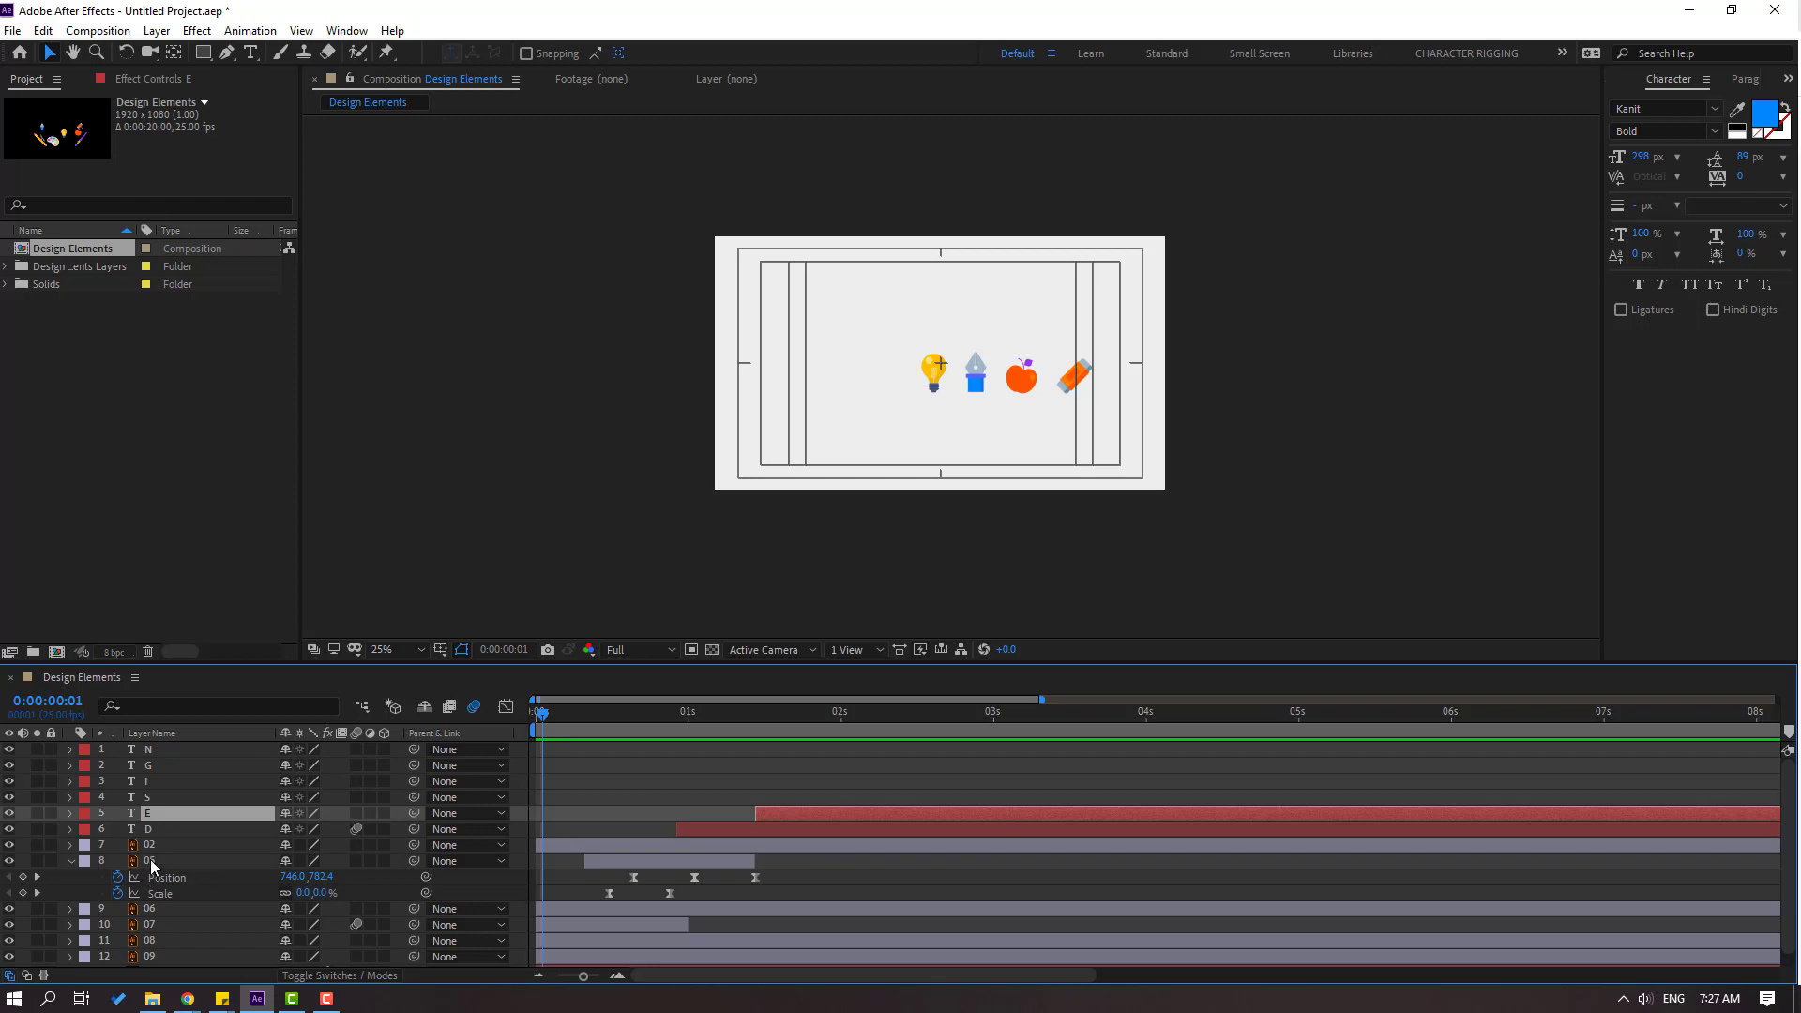
left_click(151, 862)
left_click_drag(615, 865, 590, 865)
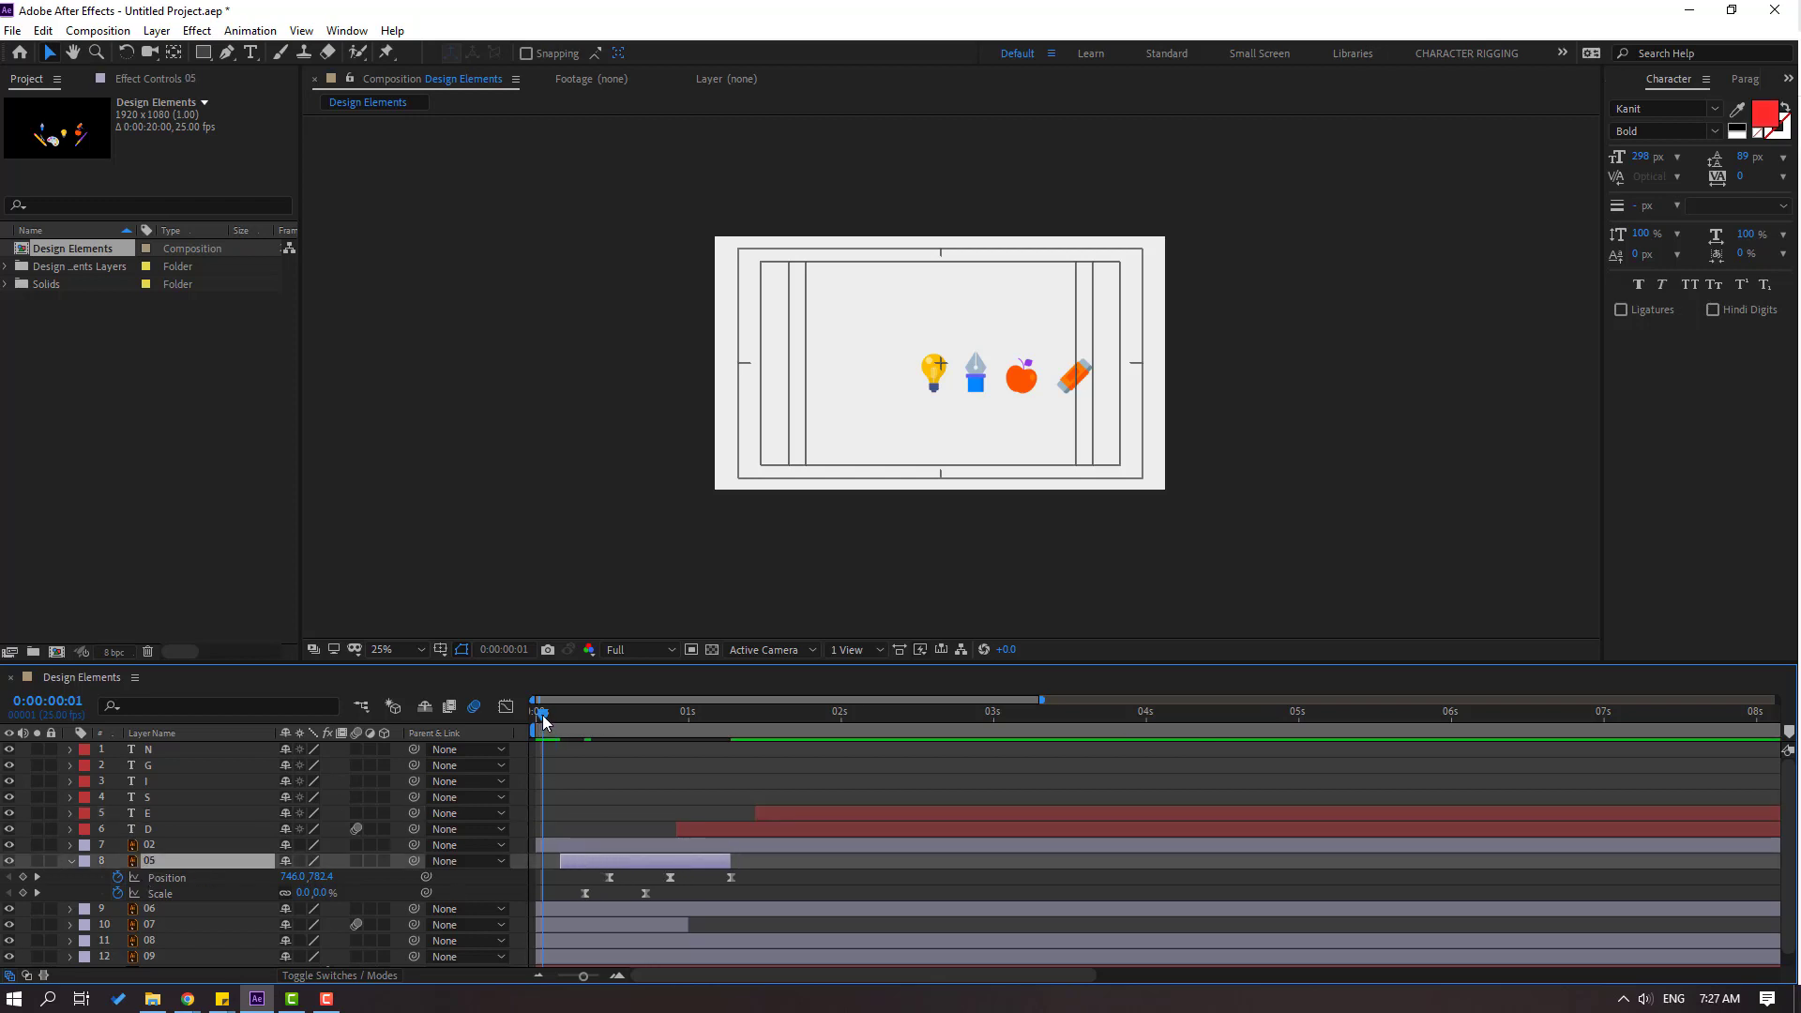
left_click_drag(553, 719, 624, 719)
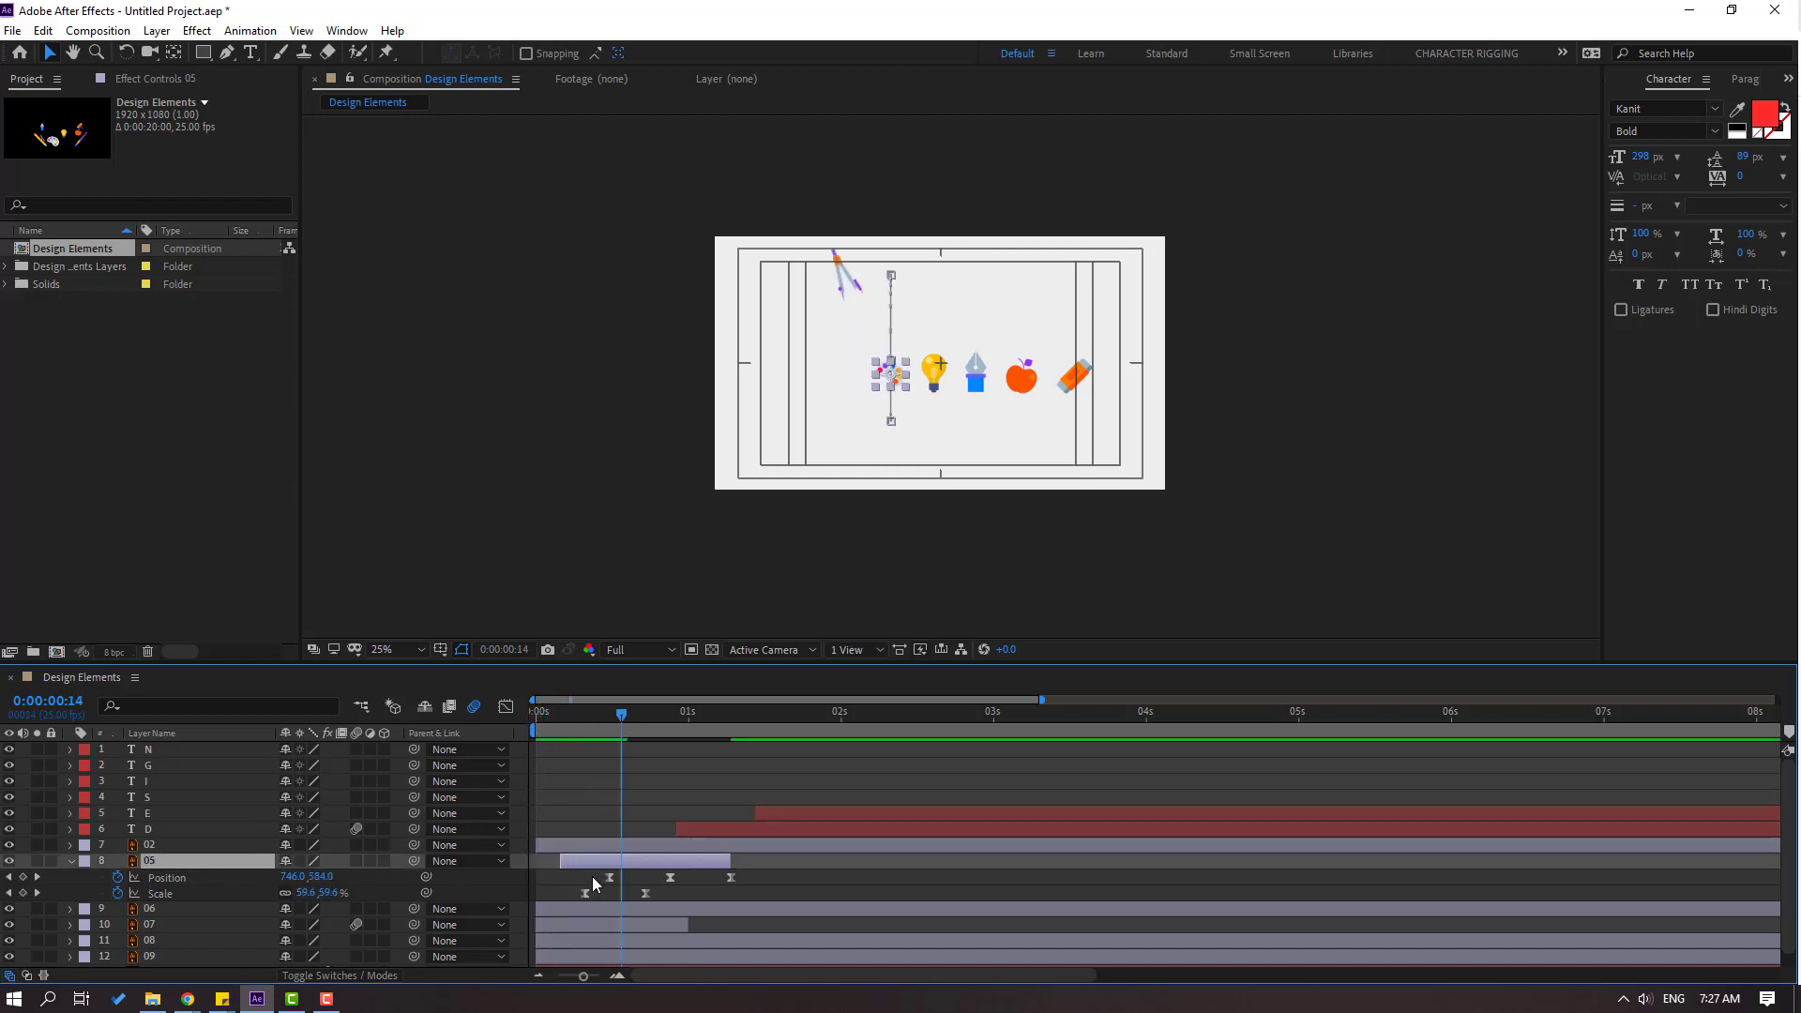
left_click_drag(603, 862, 590, 868)
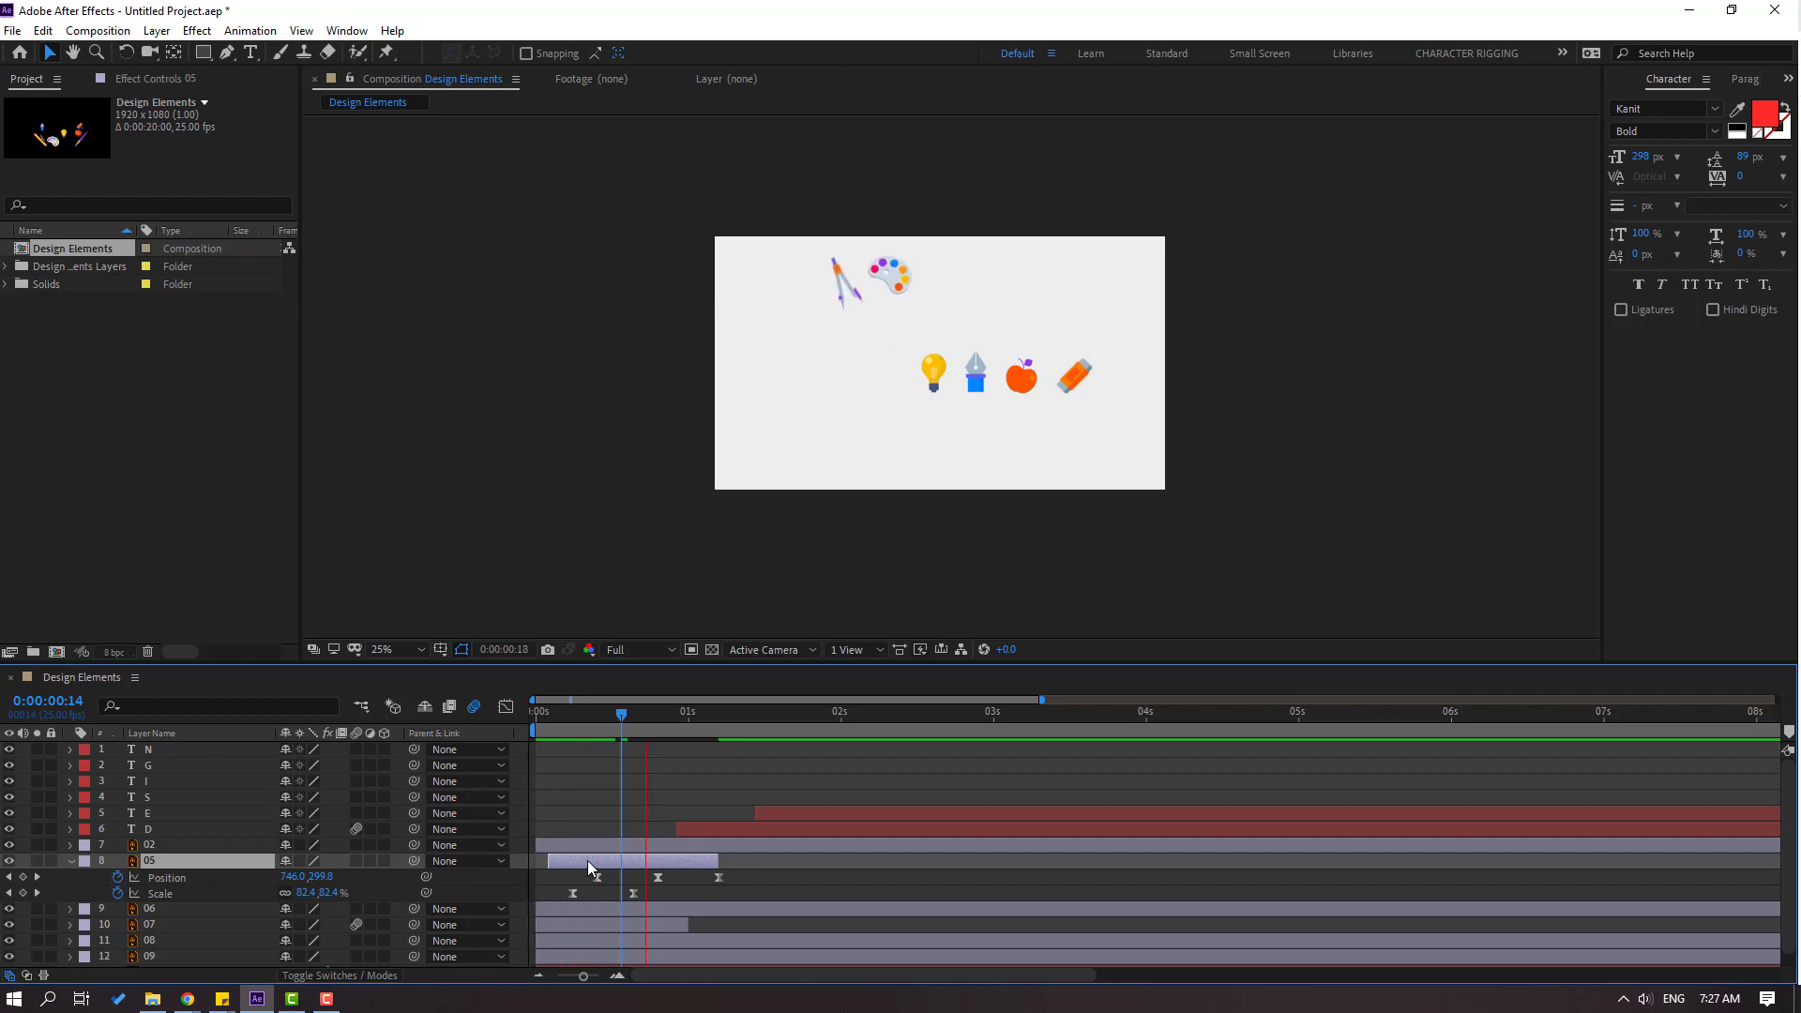
key("space")
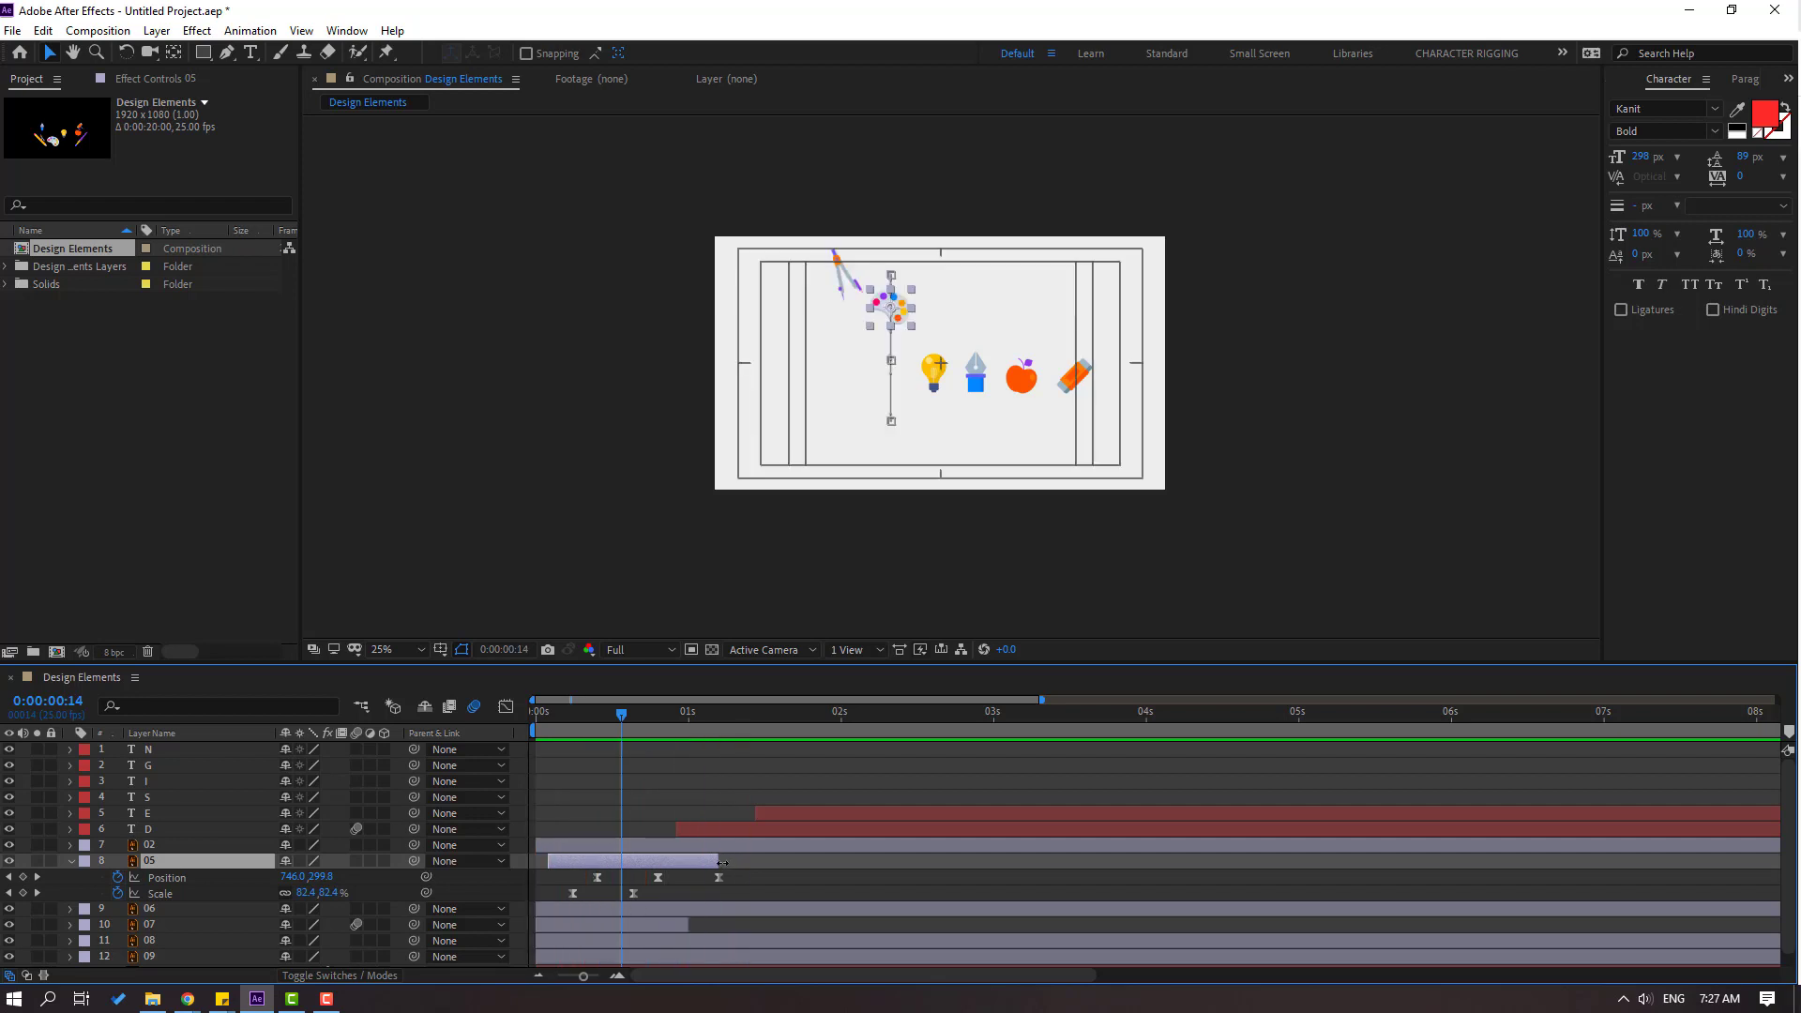
- Move the letter E layer earlier to start at about 0:00:01:04, overlapping the end of palette layer 05
left_click(786, 821)
left_click_drag(787, 821, 765, 821)
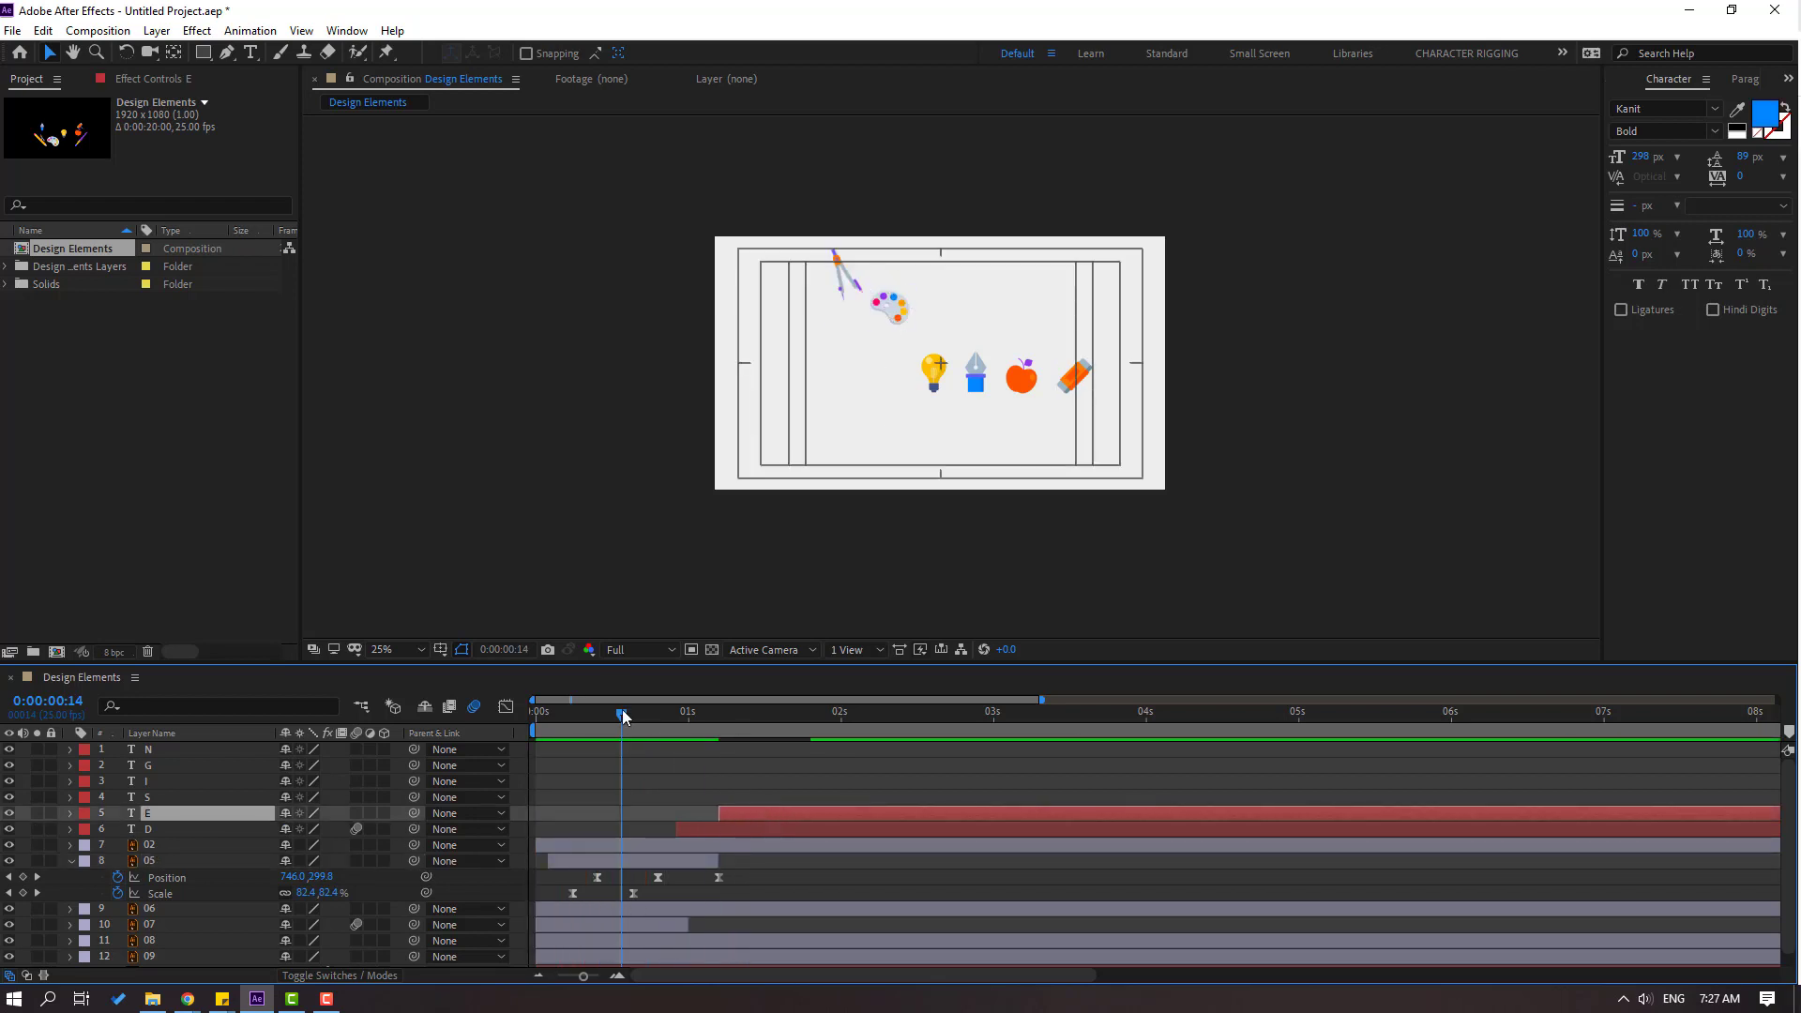
left_click_drag(622, 718, 715, 719)
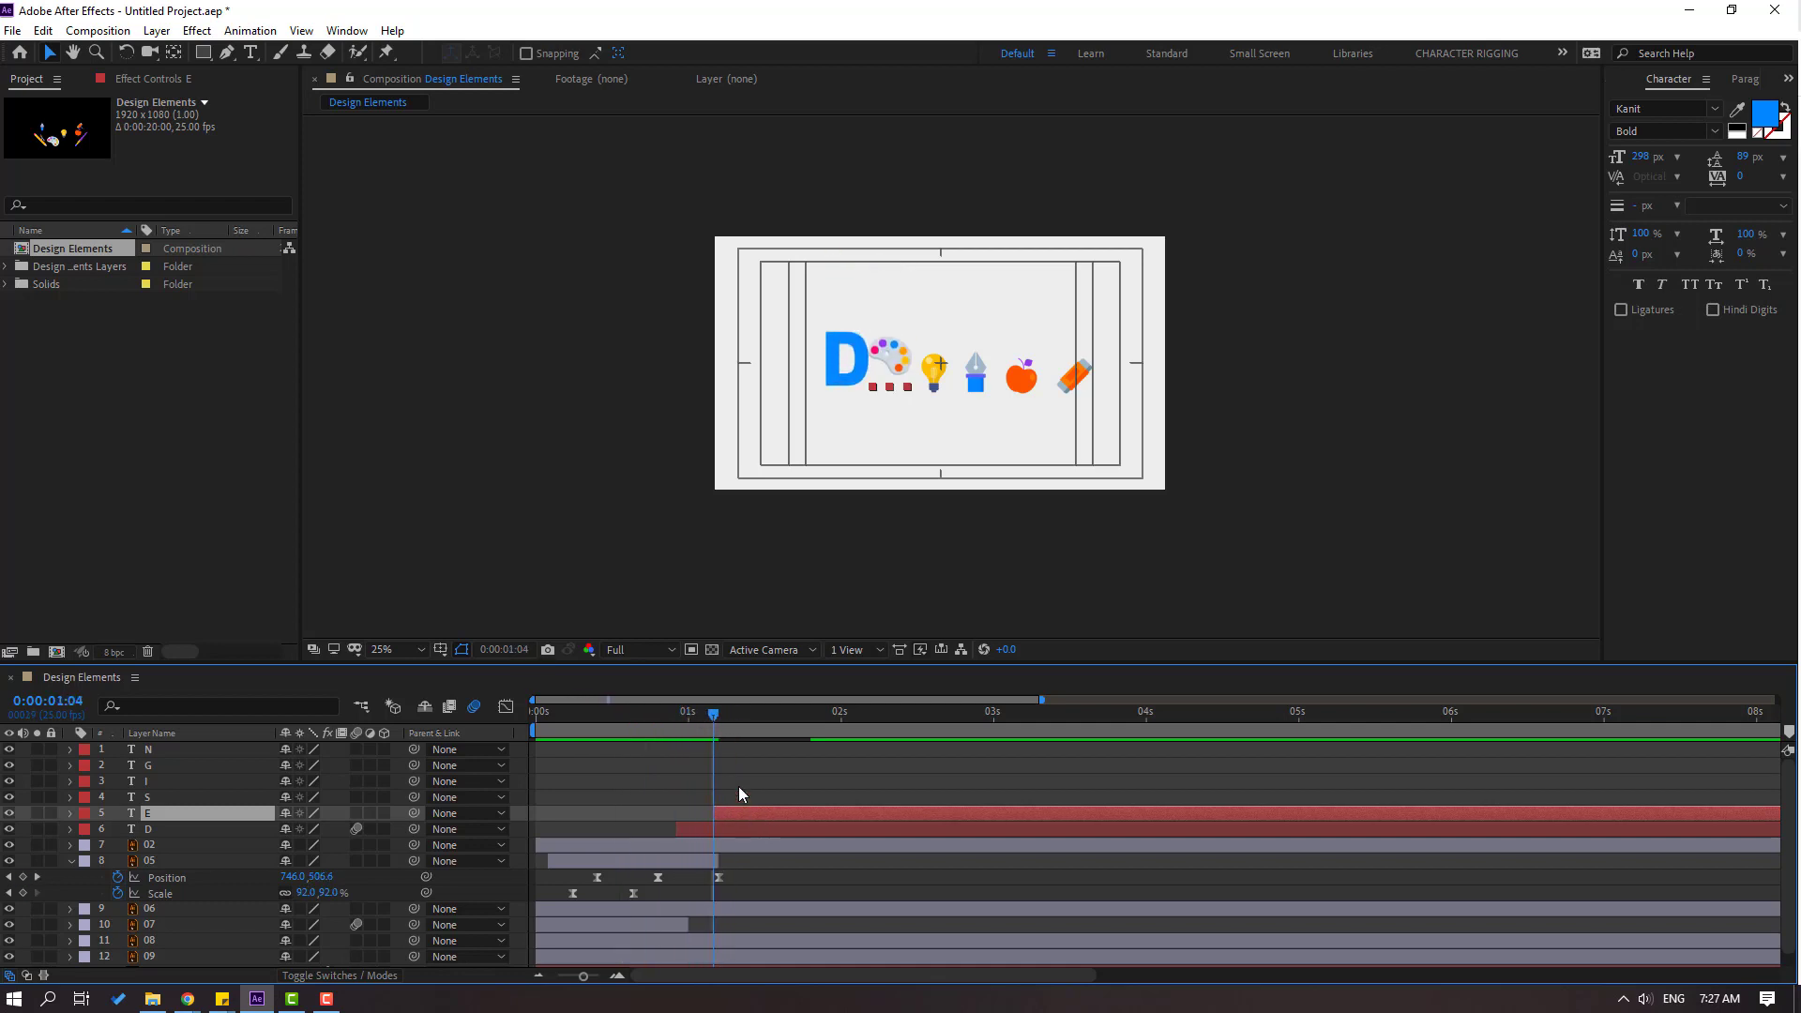
- Fit the composition to the viewer and review the palette's jump and its change into the E beside the D
key("space")
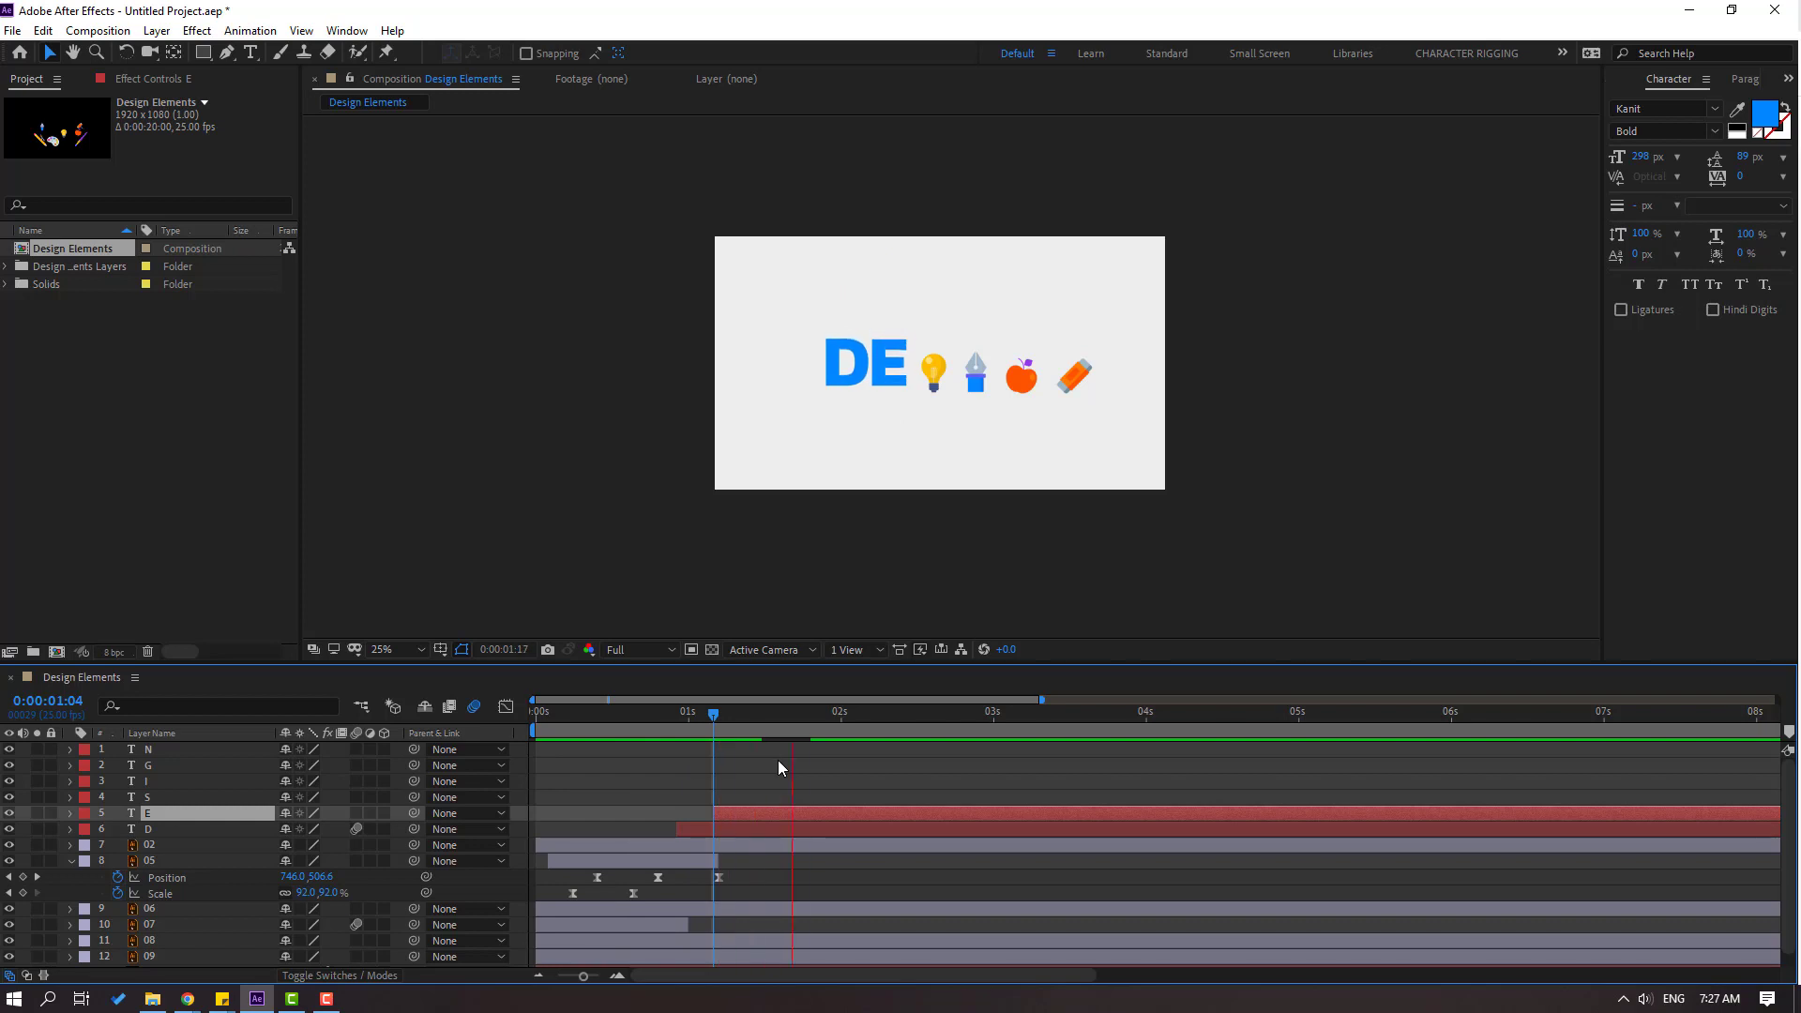
left_click(394, 649)
left_click(416, 342)
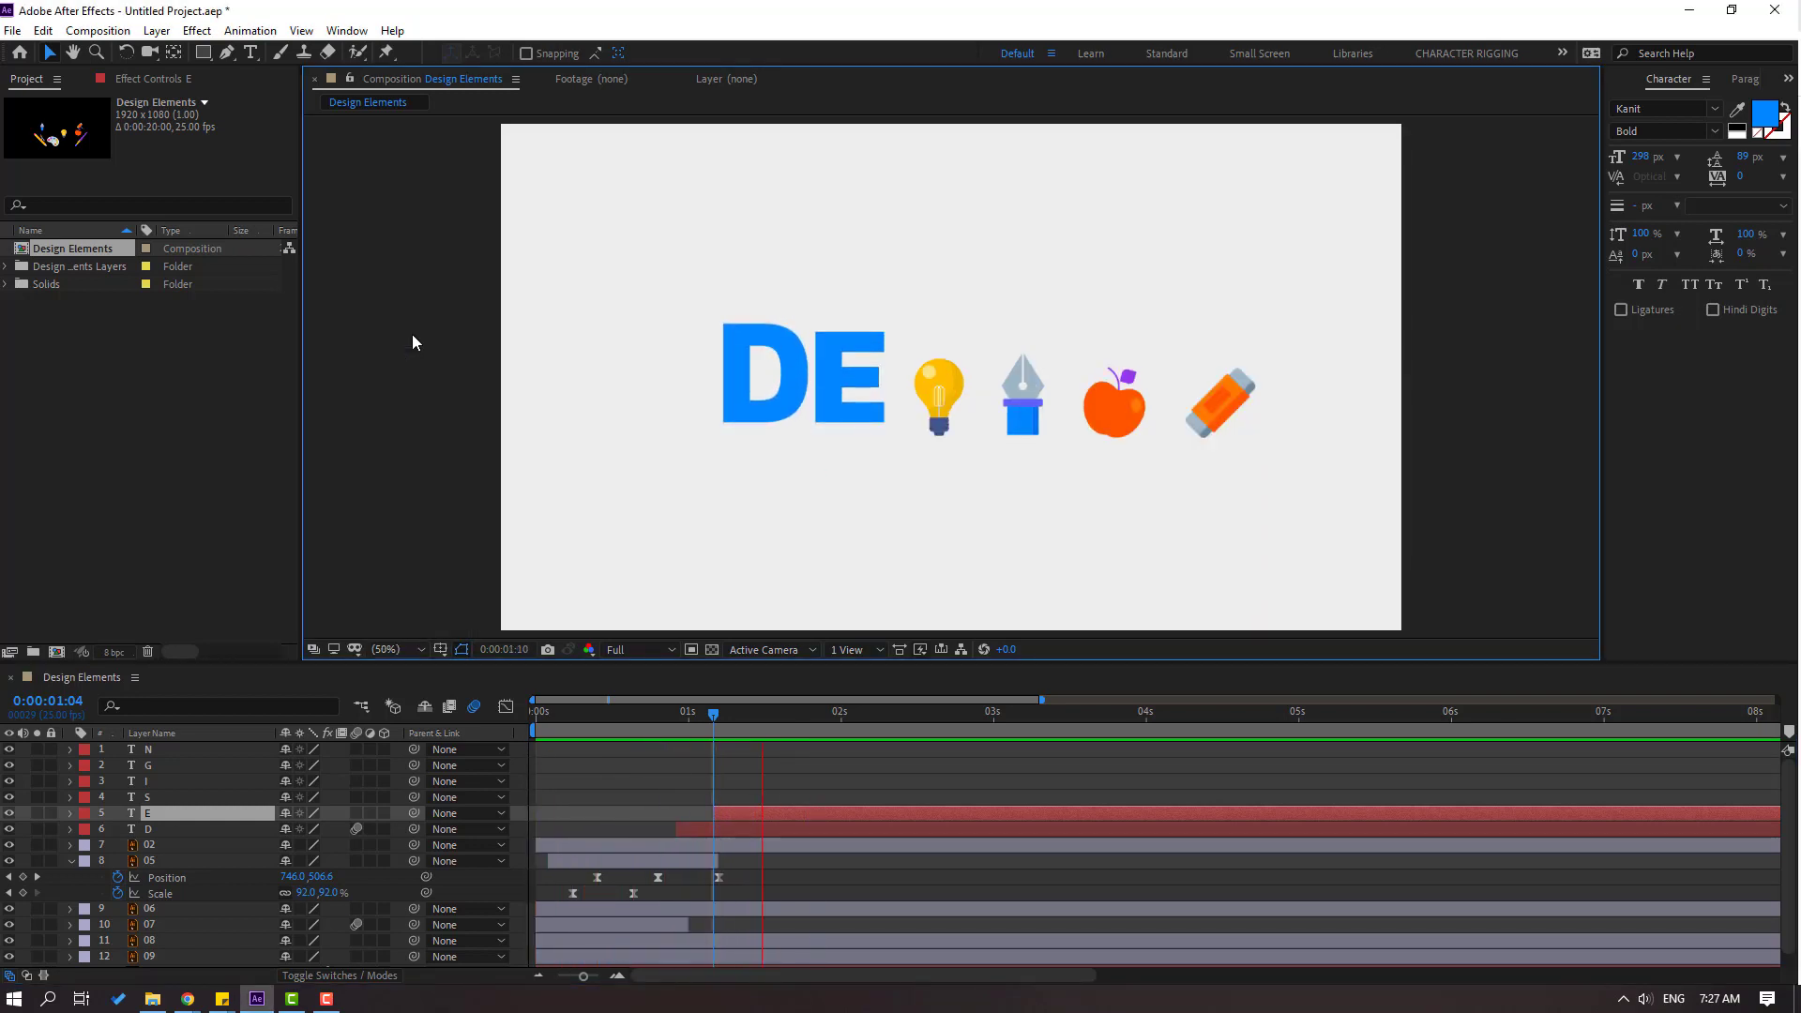
left_click(934, 554)
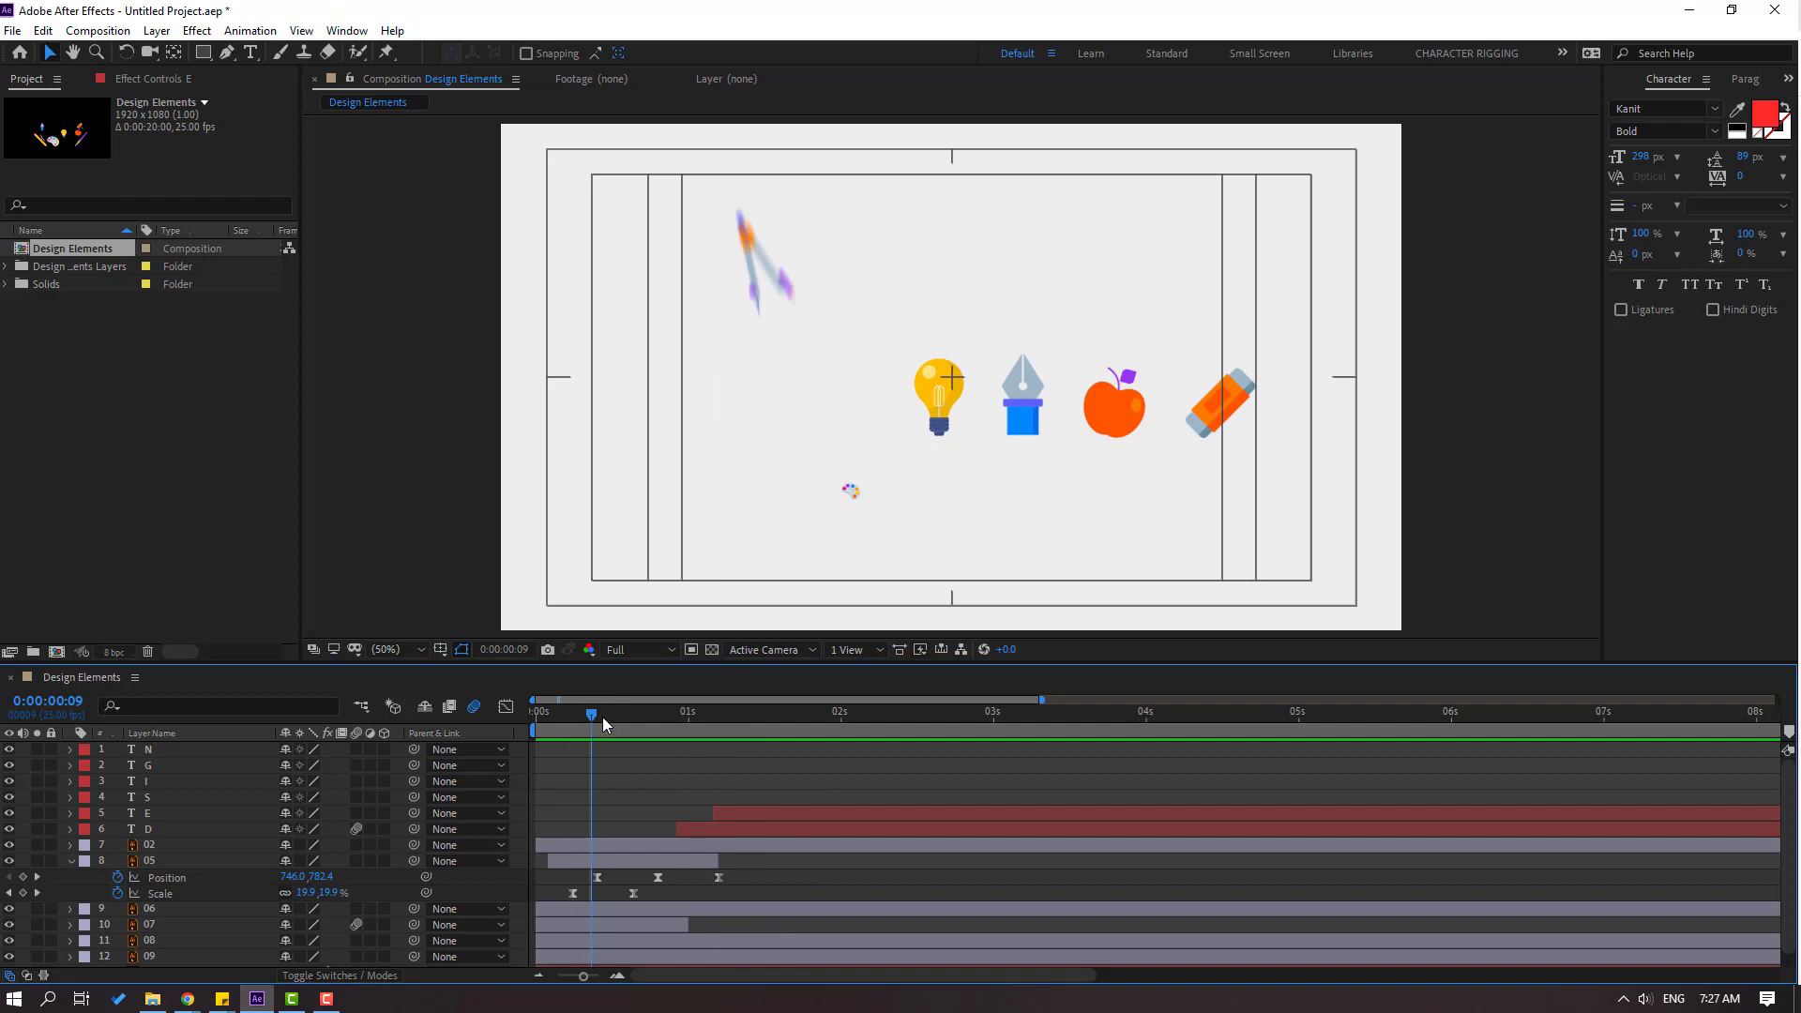
left_click_drag(603, 723, 713, 726)
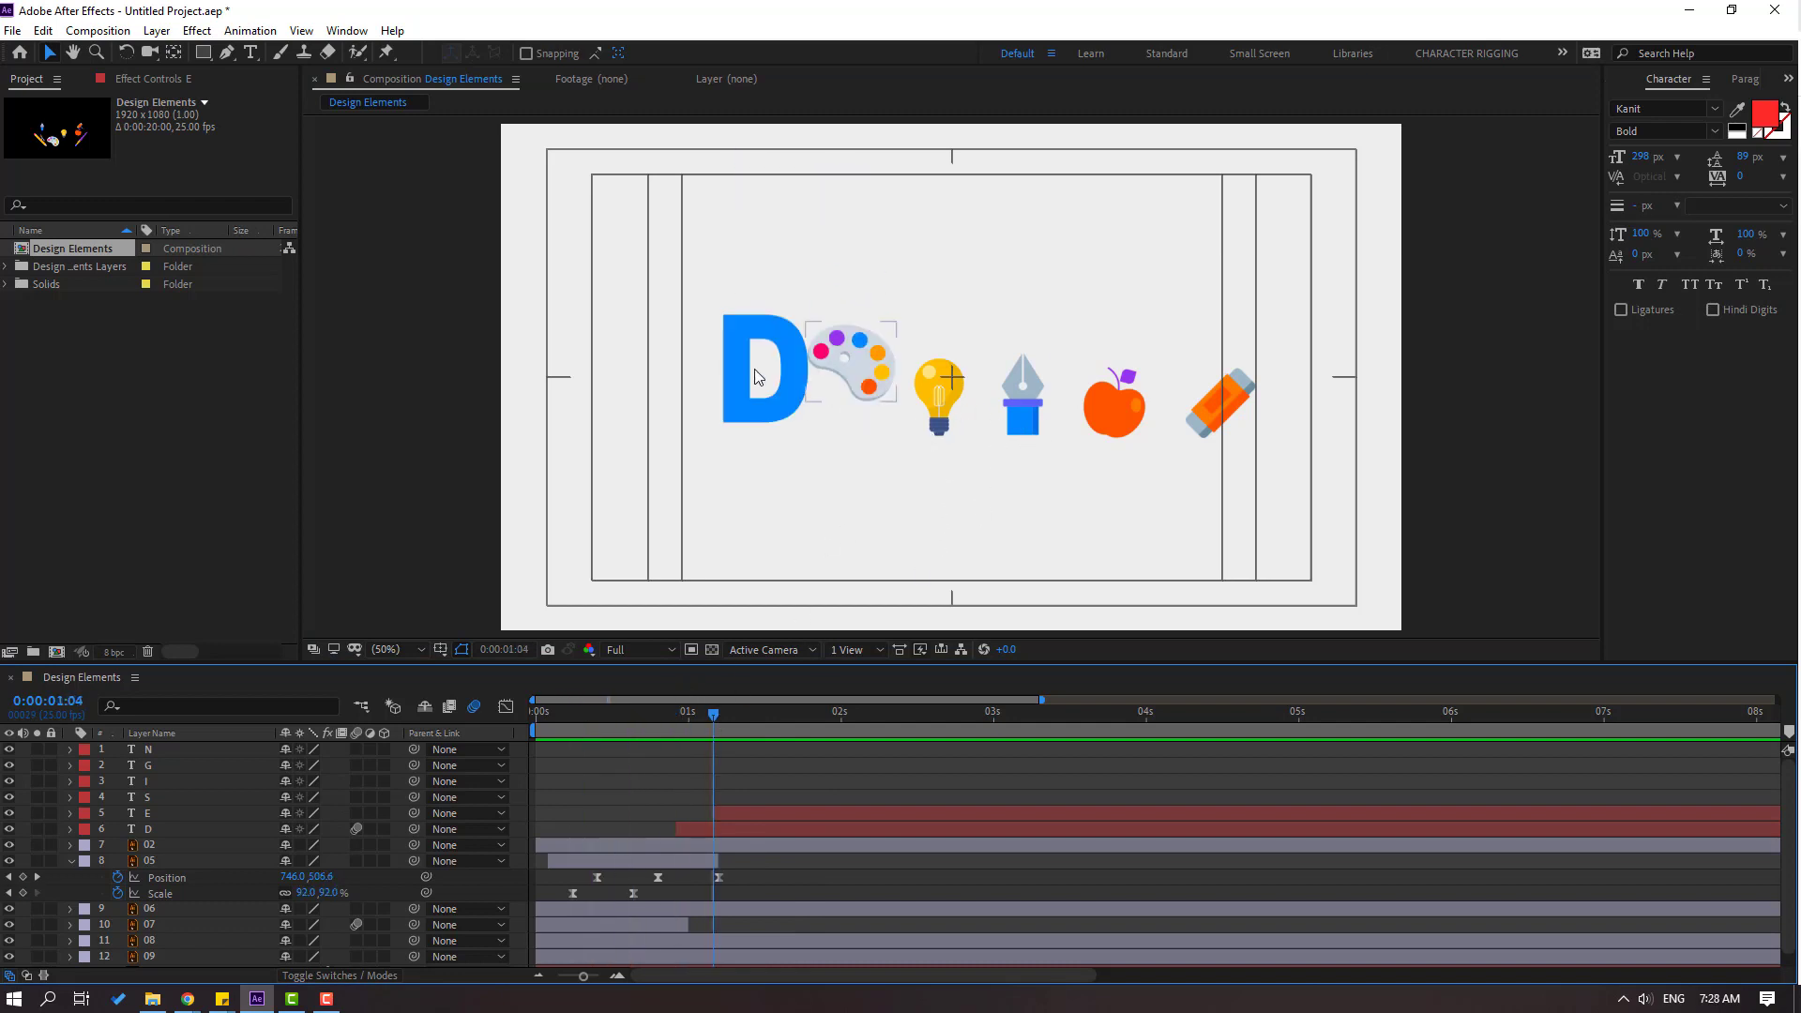
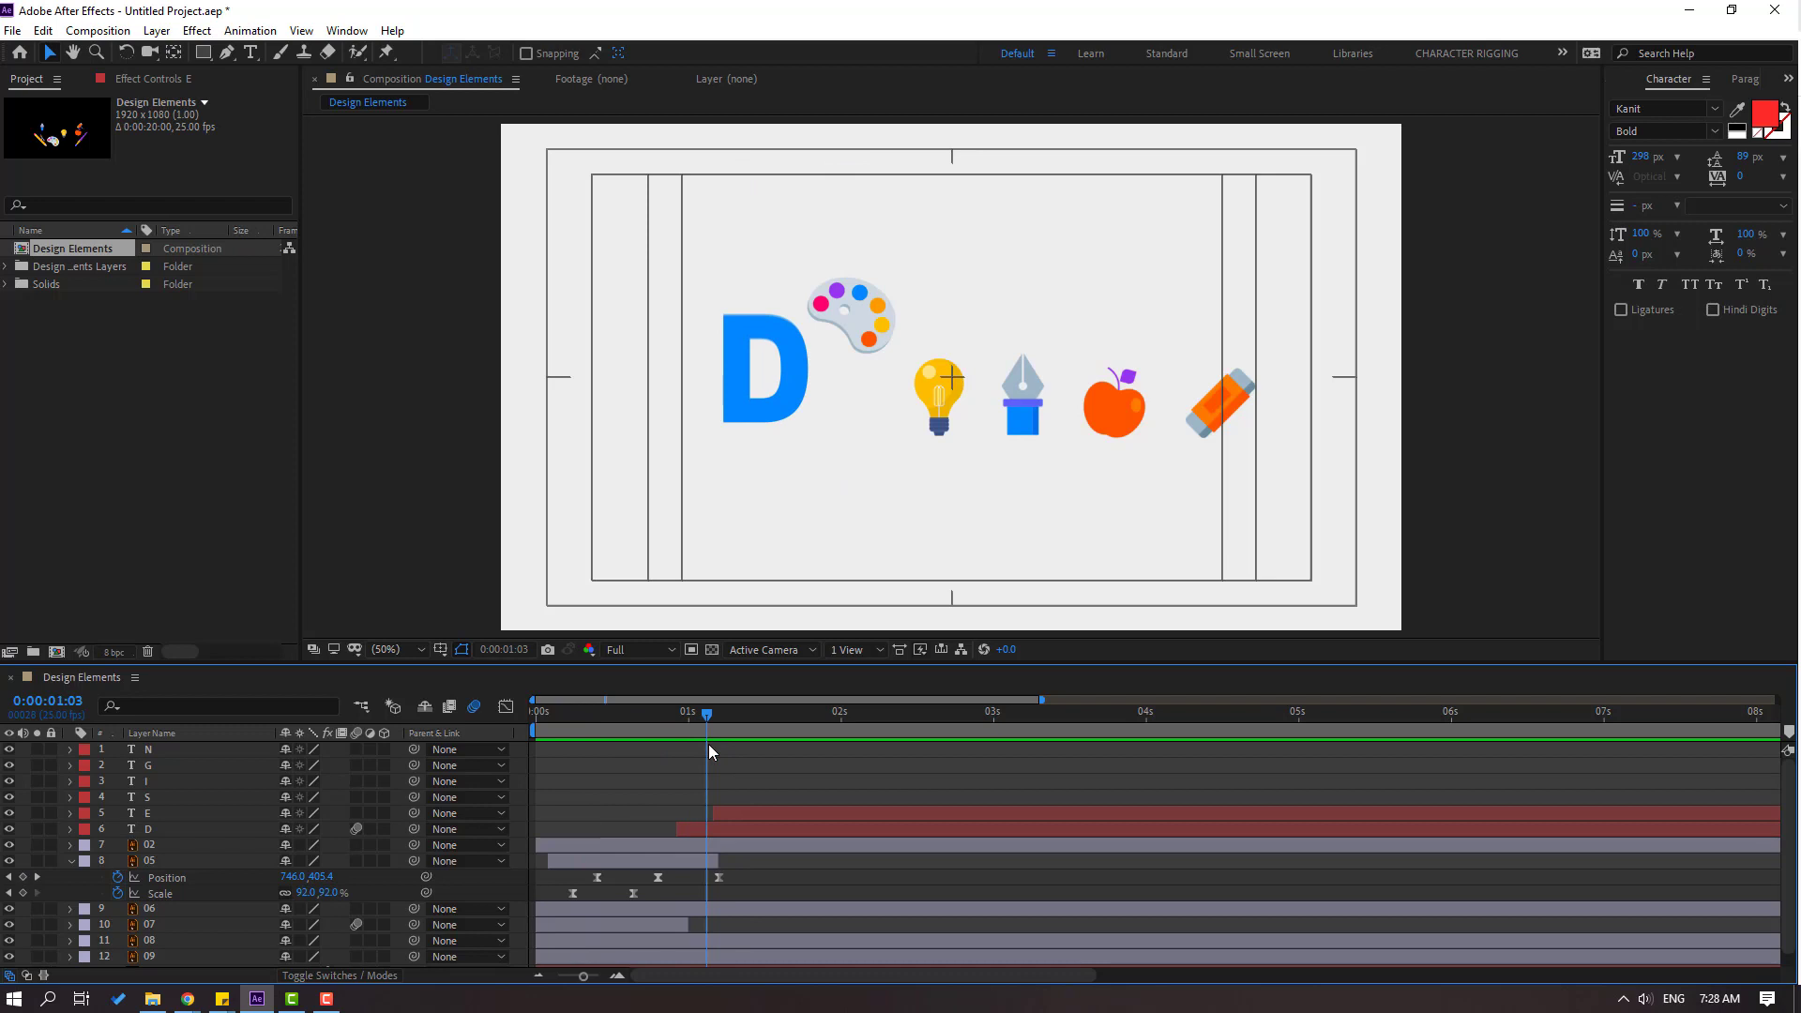
- Paste the jump's position keyframes from palette layer 05 onto light bulb layer 09 at the composition's start
left_click(71, 860)
left_click(938, 387)
left_click(149, 860)
key("u")
left_click(150, 924)
key("ctrl+v")
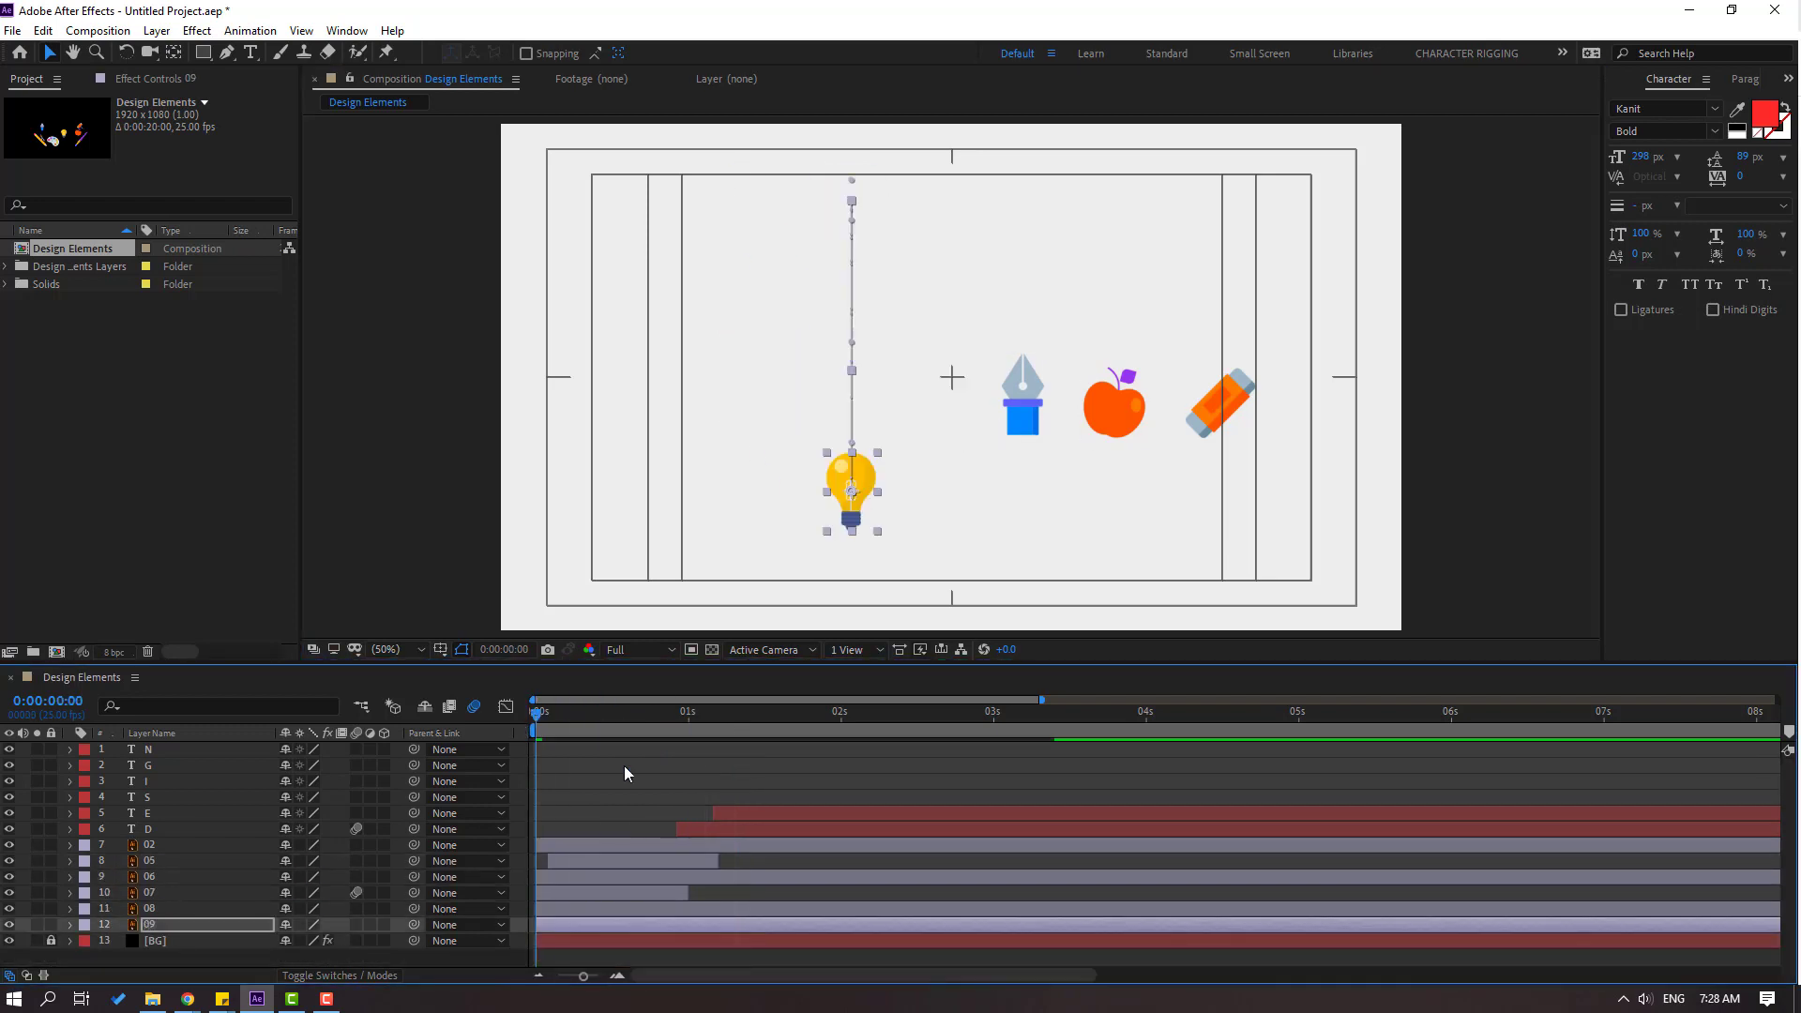
- Move the letter S layer to the composition's start and set light bulb layer 09's X position to 902 to line up with it
key("minus")
left_click_drag(1061, 798, 531, 807)
left_click(150, 924)
key("u")
left_click(167, 941)
left_click_drag(286, 941, 320, 941)
left_click_drag(540, 713, 536, 713)
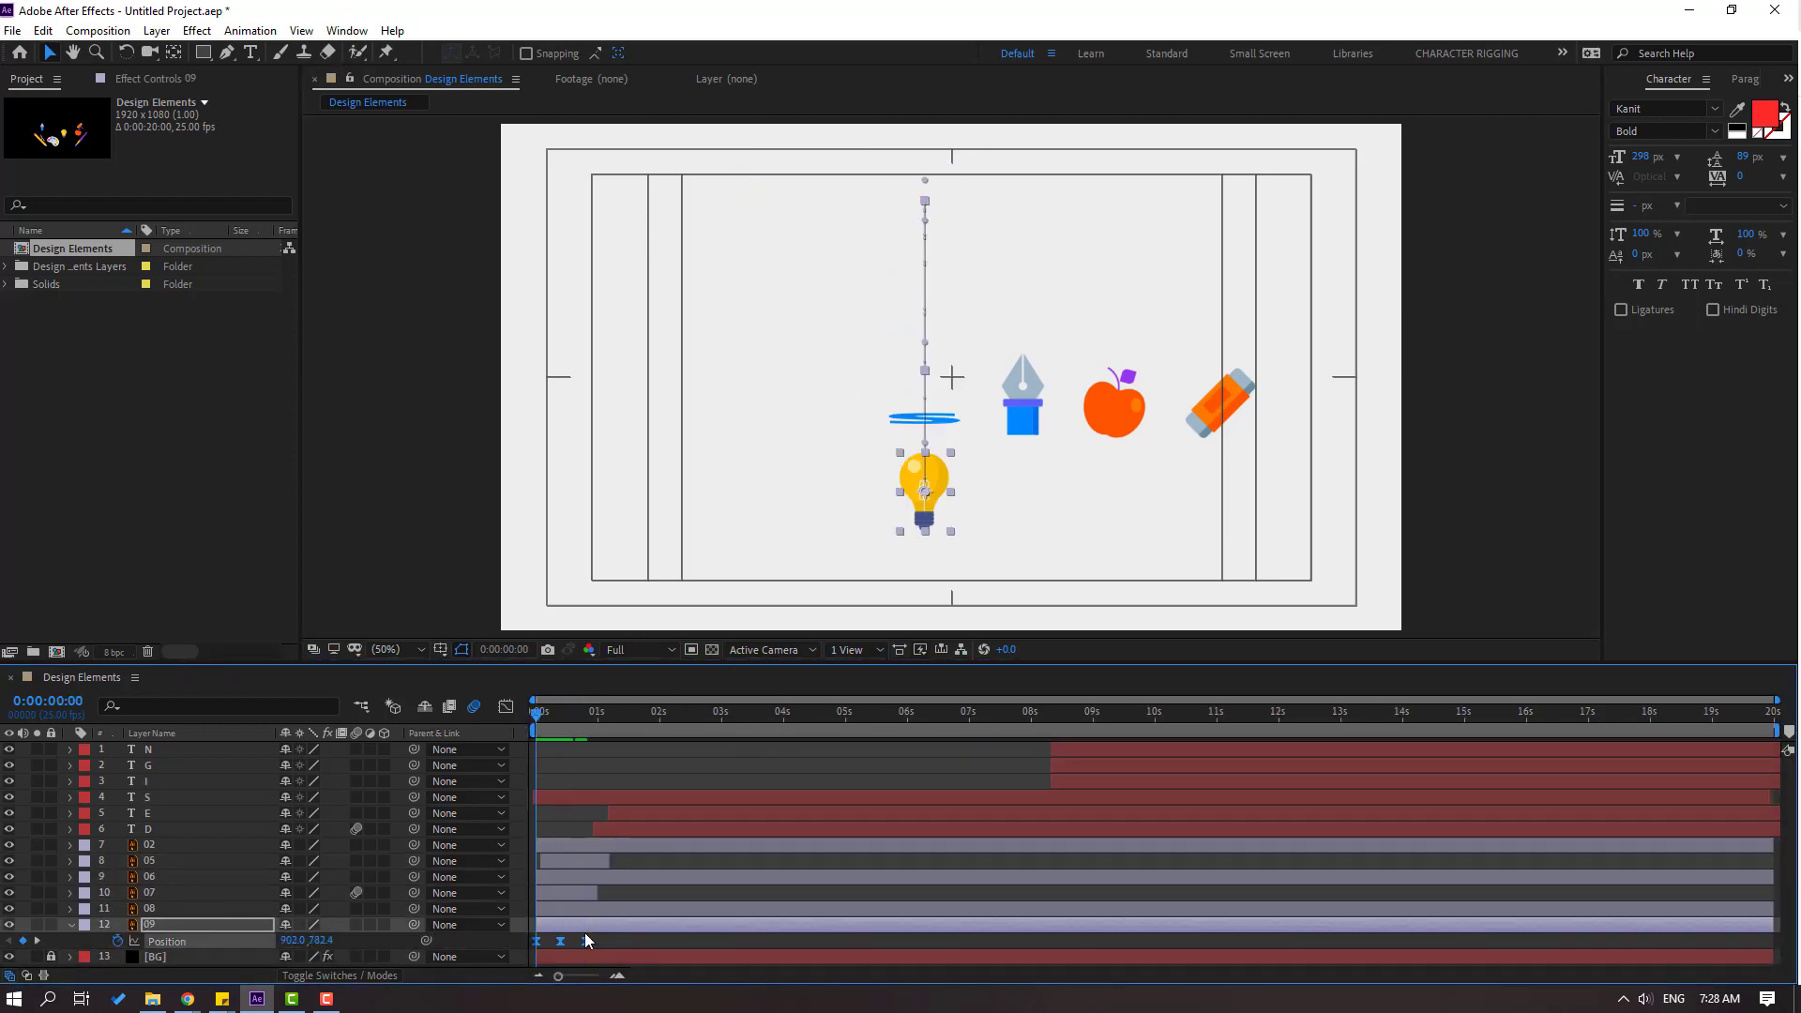
- Delay light bulb layer 09's position keyframes and add eased Scale keyframes starting from 0%, previewing the jump
left_click_drag(583, 941, 606, 941)
key("alt+shift+s")
right_click(707, 940)
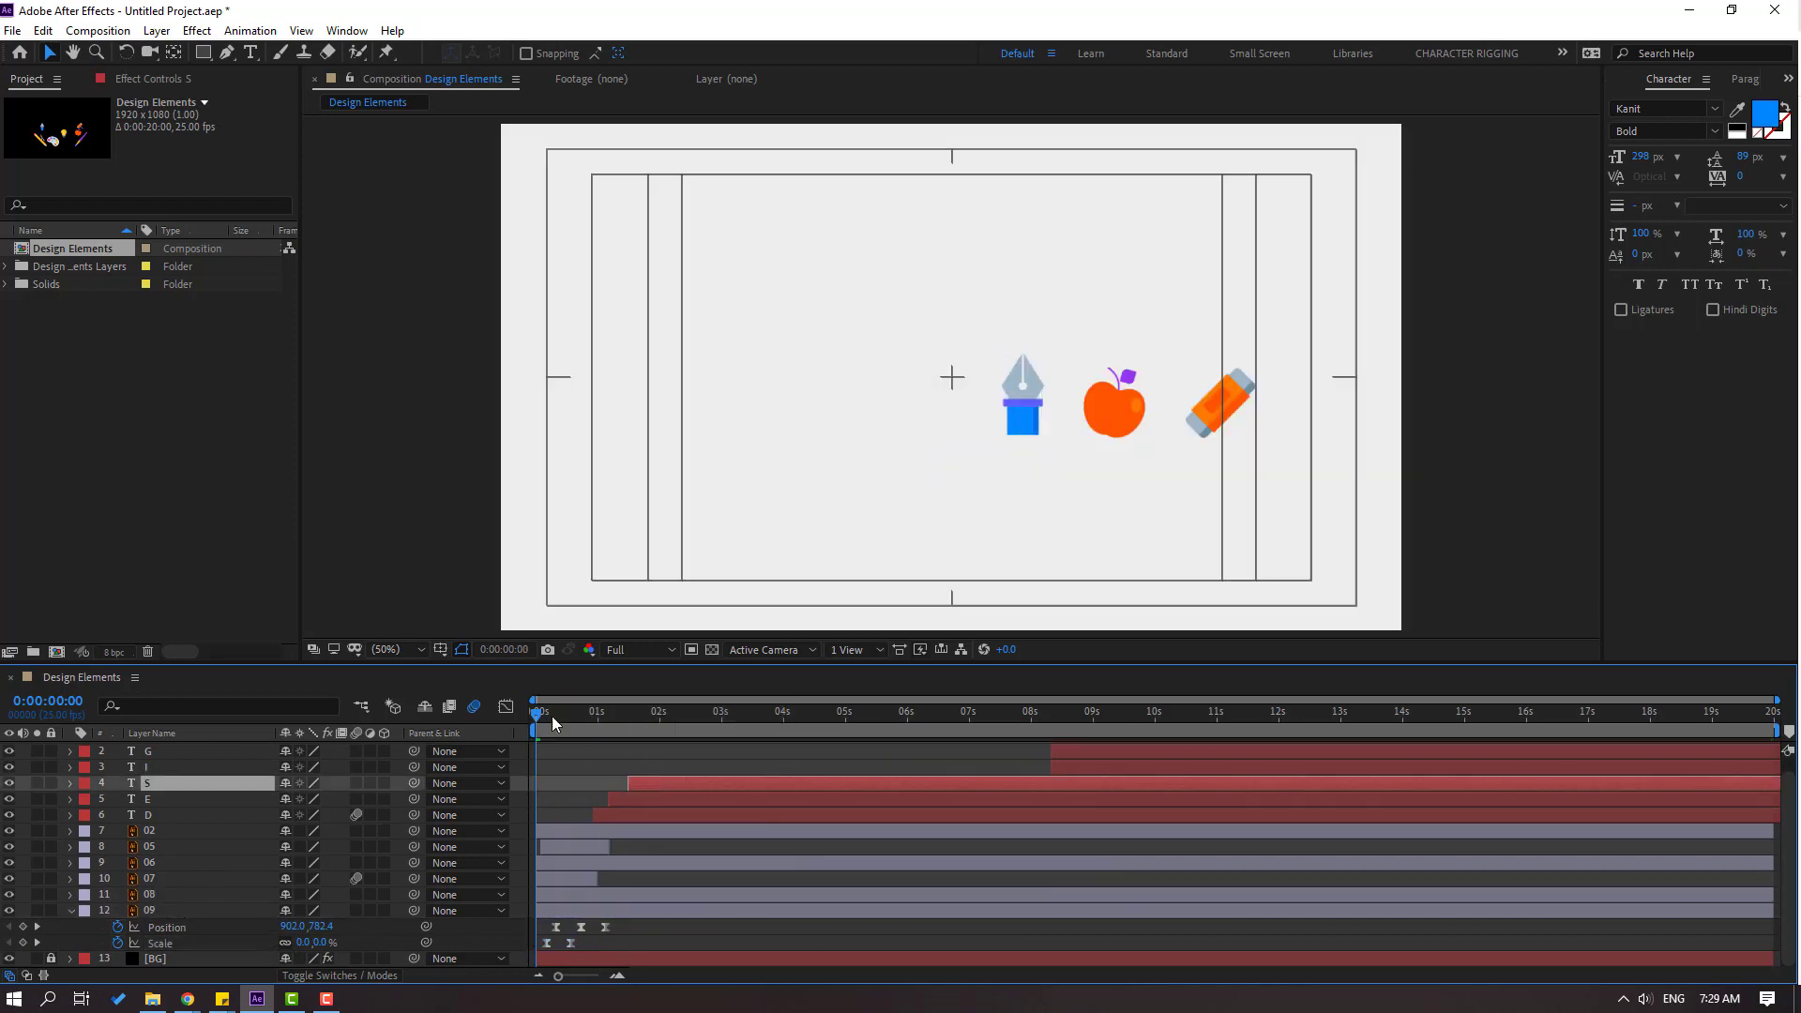
left_click_drag(537, 715, 570, 715)
left_click_drag(555, 910, 565, 910)
key("u")
key("space")
- Trim light bulb layer 09 where its jump ends and start the layer at about 0:00:00:04
left_click_drag(578, 713, 615, 712)
left_click_drag(681, 796, 817, 836)
left_click(668, 924)
key("u")
key("u")
key("alt+]")
- Start the letter S layer at about 0:00:01:06, overlapping the end of light bulb layer 09, and preview the swap
key("=")
key("=")
left_click(751, 796)
key("Page_Down")
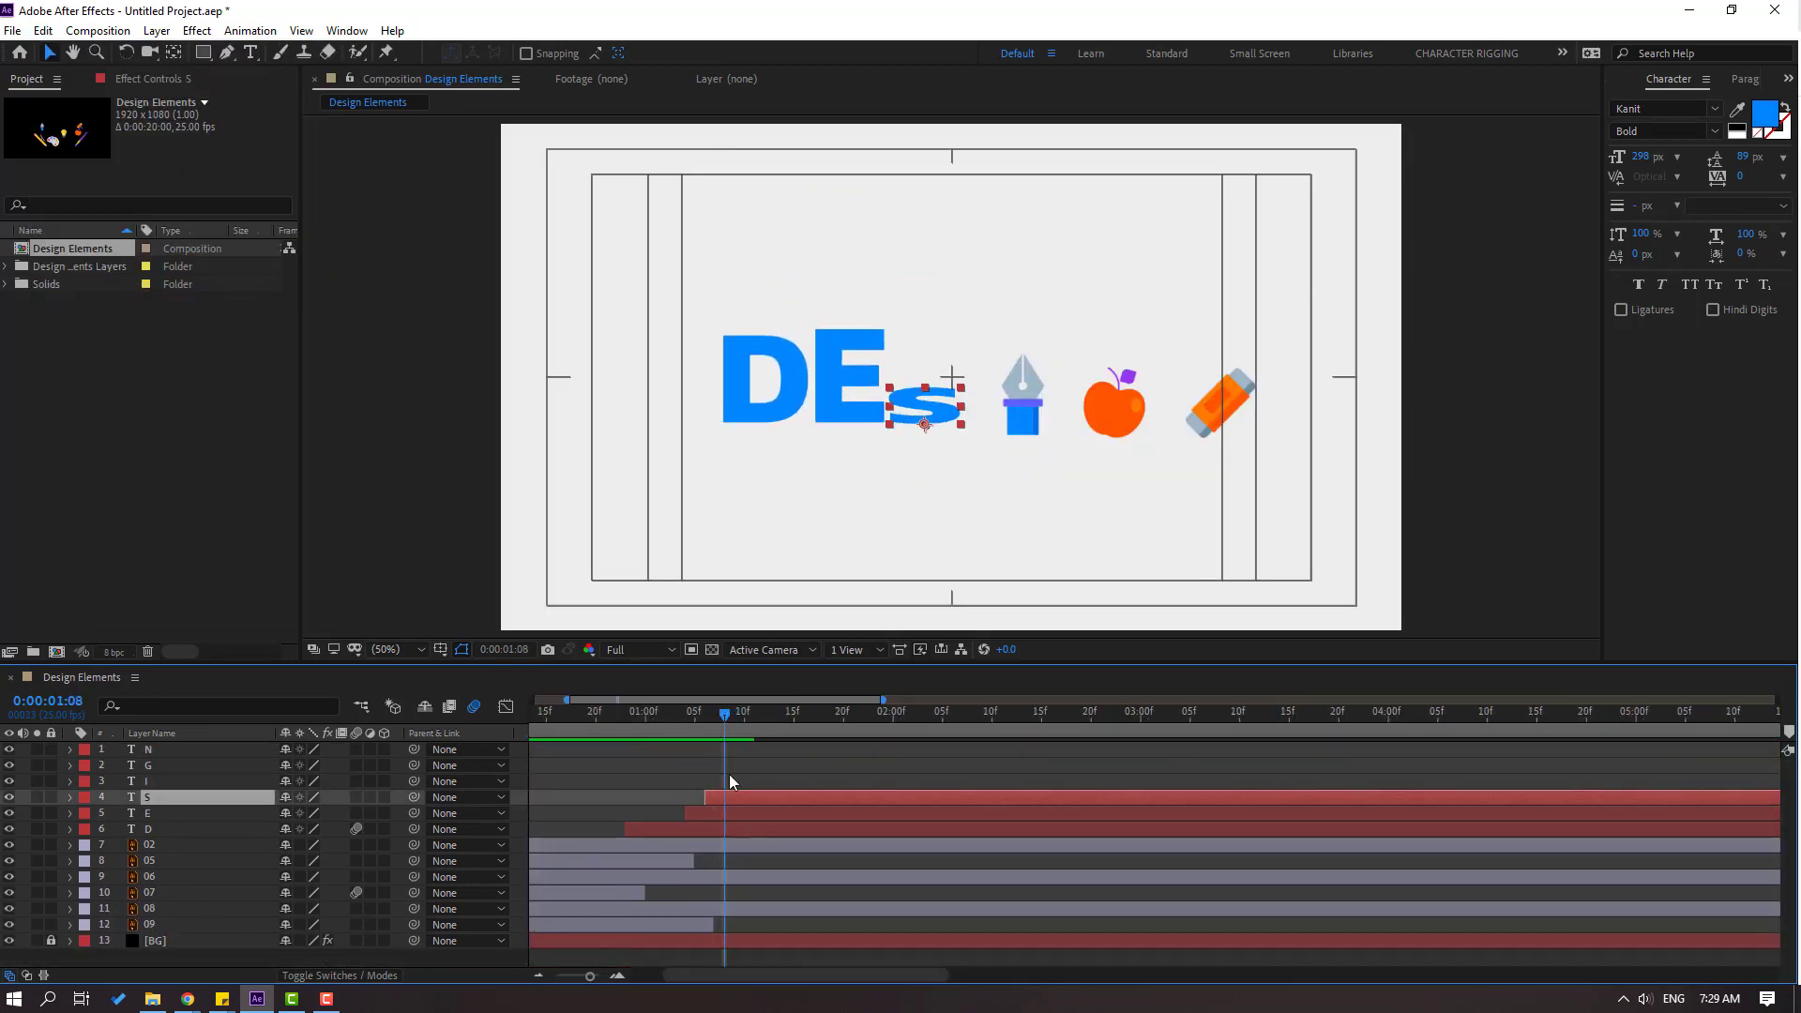
key("space")
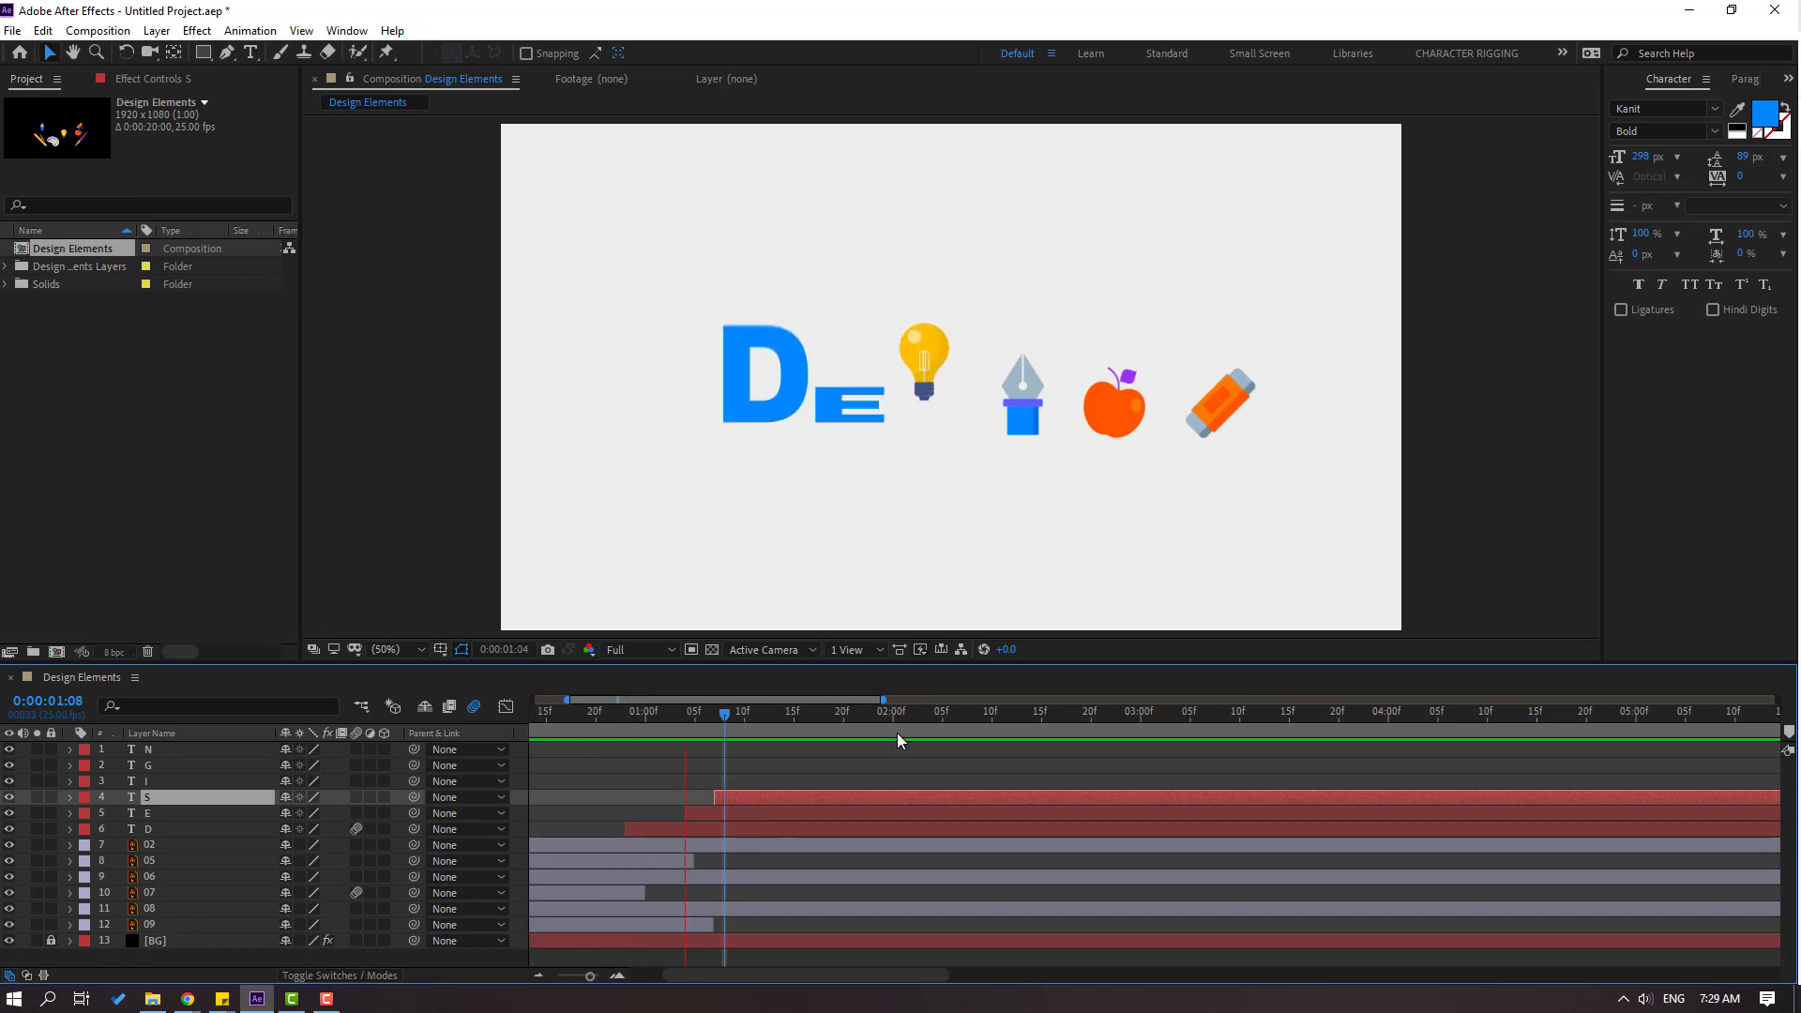
key("comma")
key("period")
key("Page_Up")
left_click_drag(735, 795, 724, 796)
left_click(652, 717)
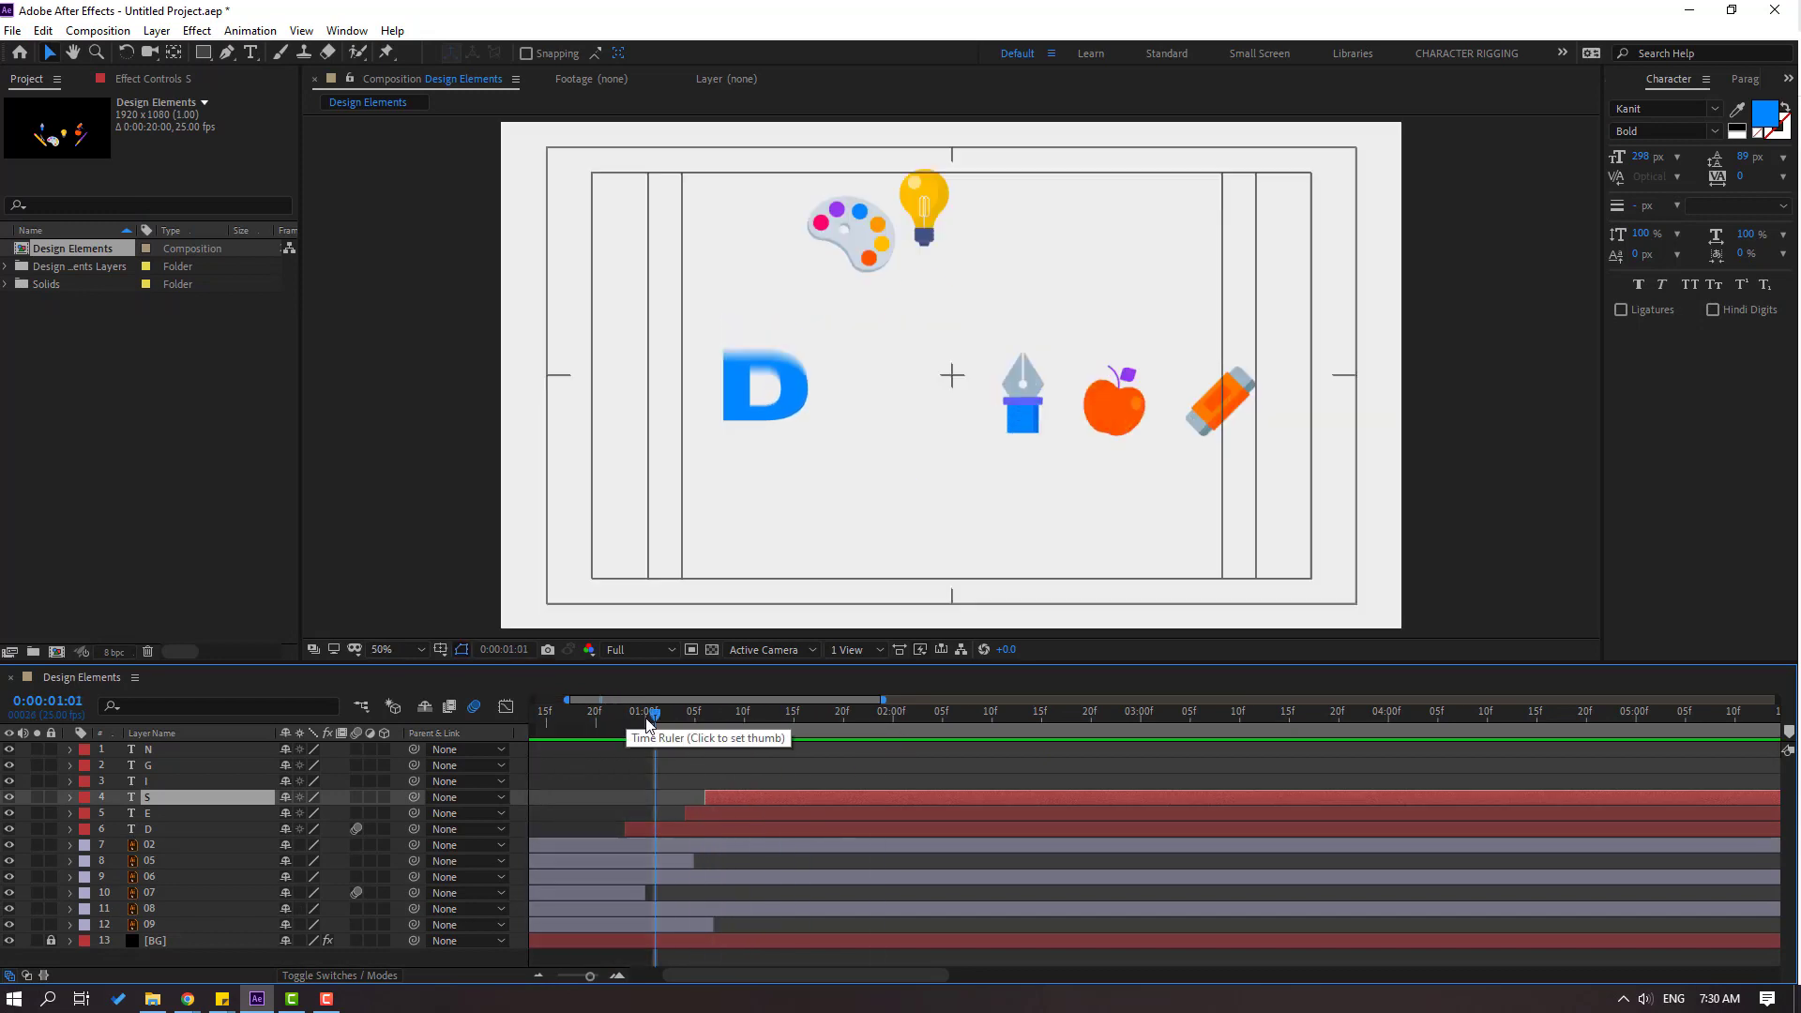
key("comma")
key("space")
- Paste the jump's position keyframes onto pen layer 08 and set its X position to 1027, in line with the letter I
scroll(552, 724, "left", 2)
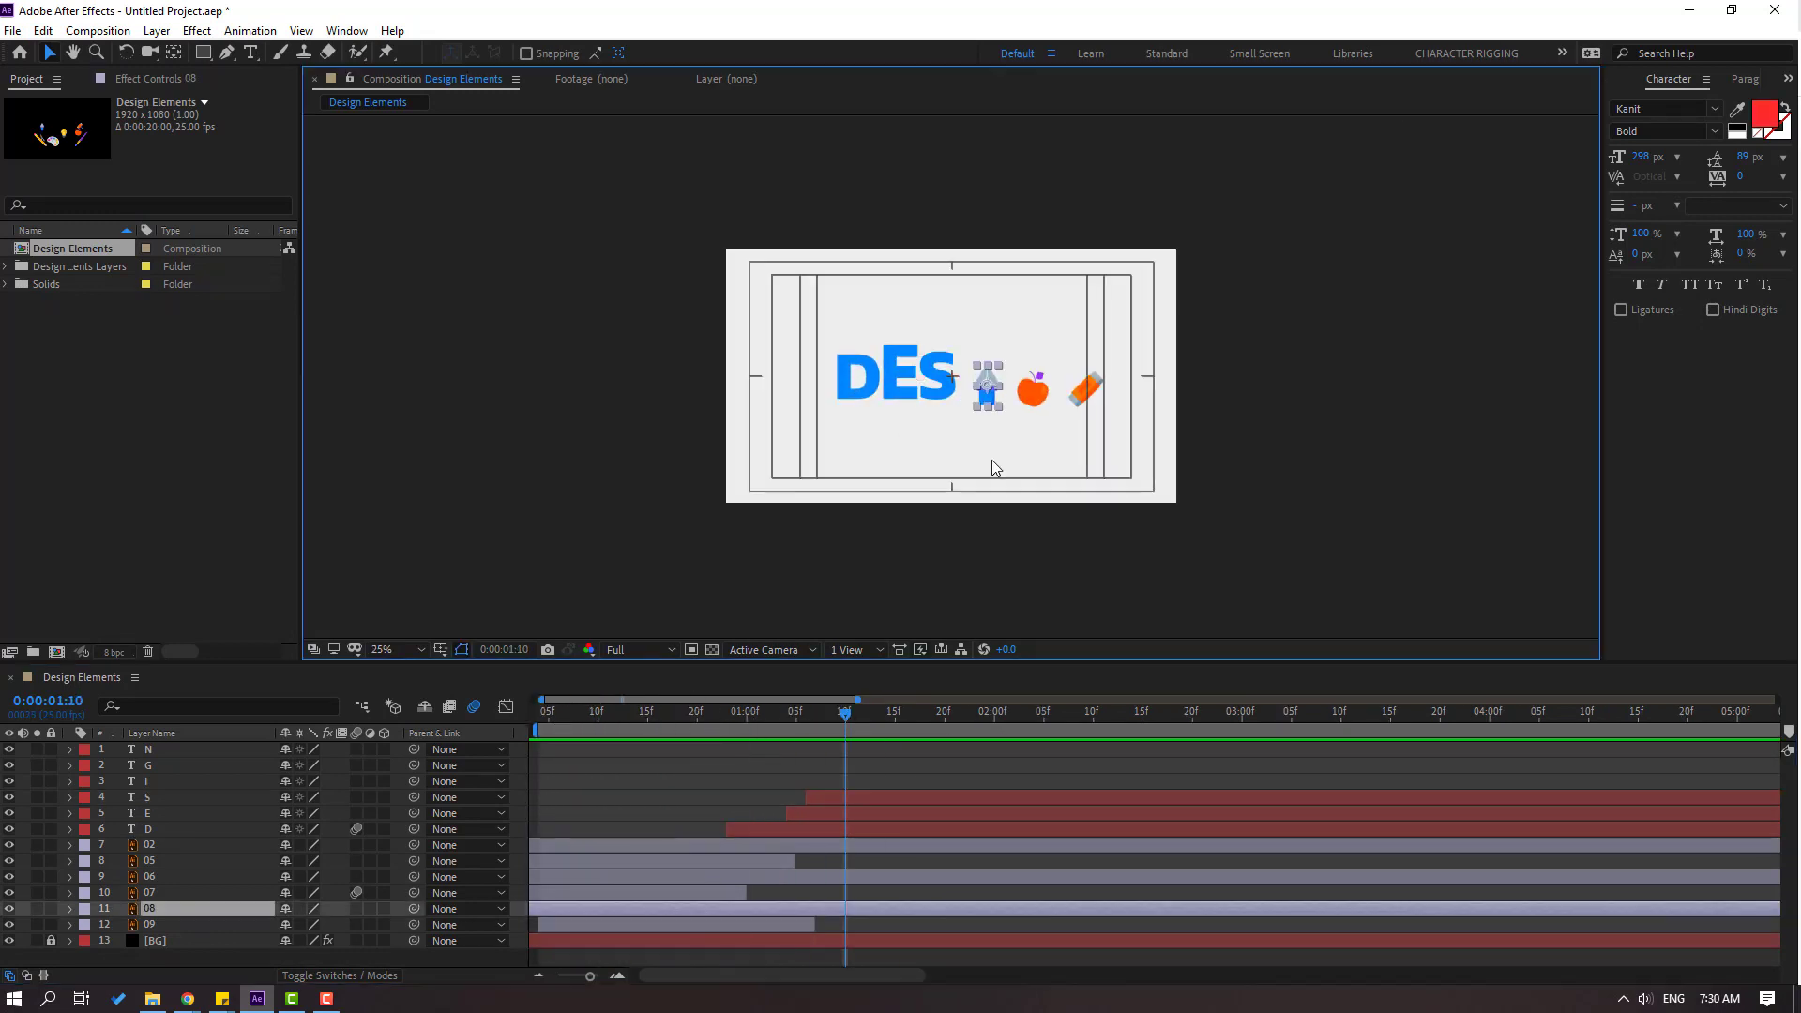
scroll(1013, 467, "up", 2)
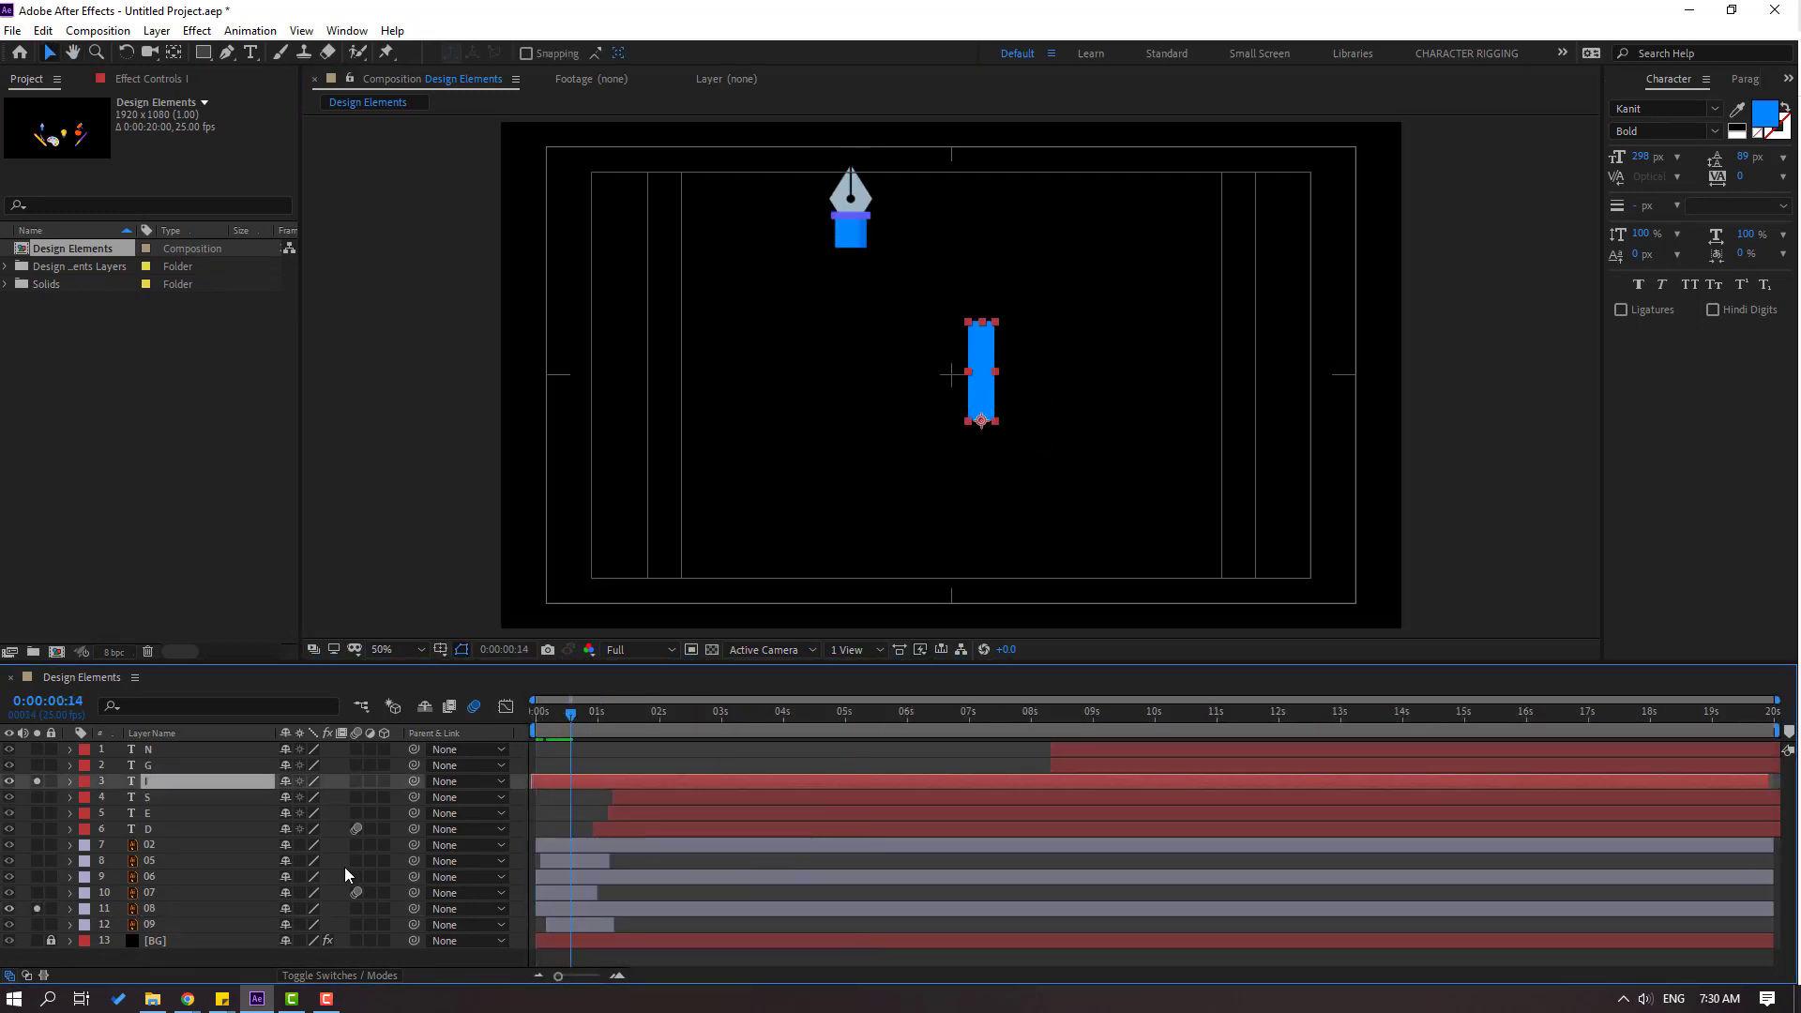
left_click(394, 908)
key("u")
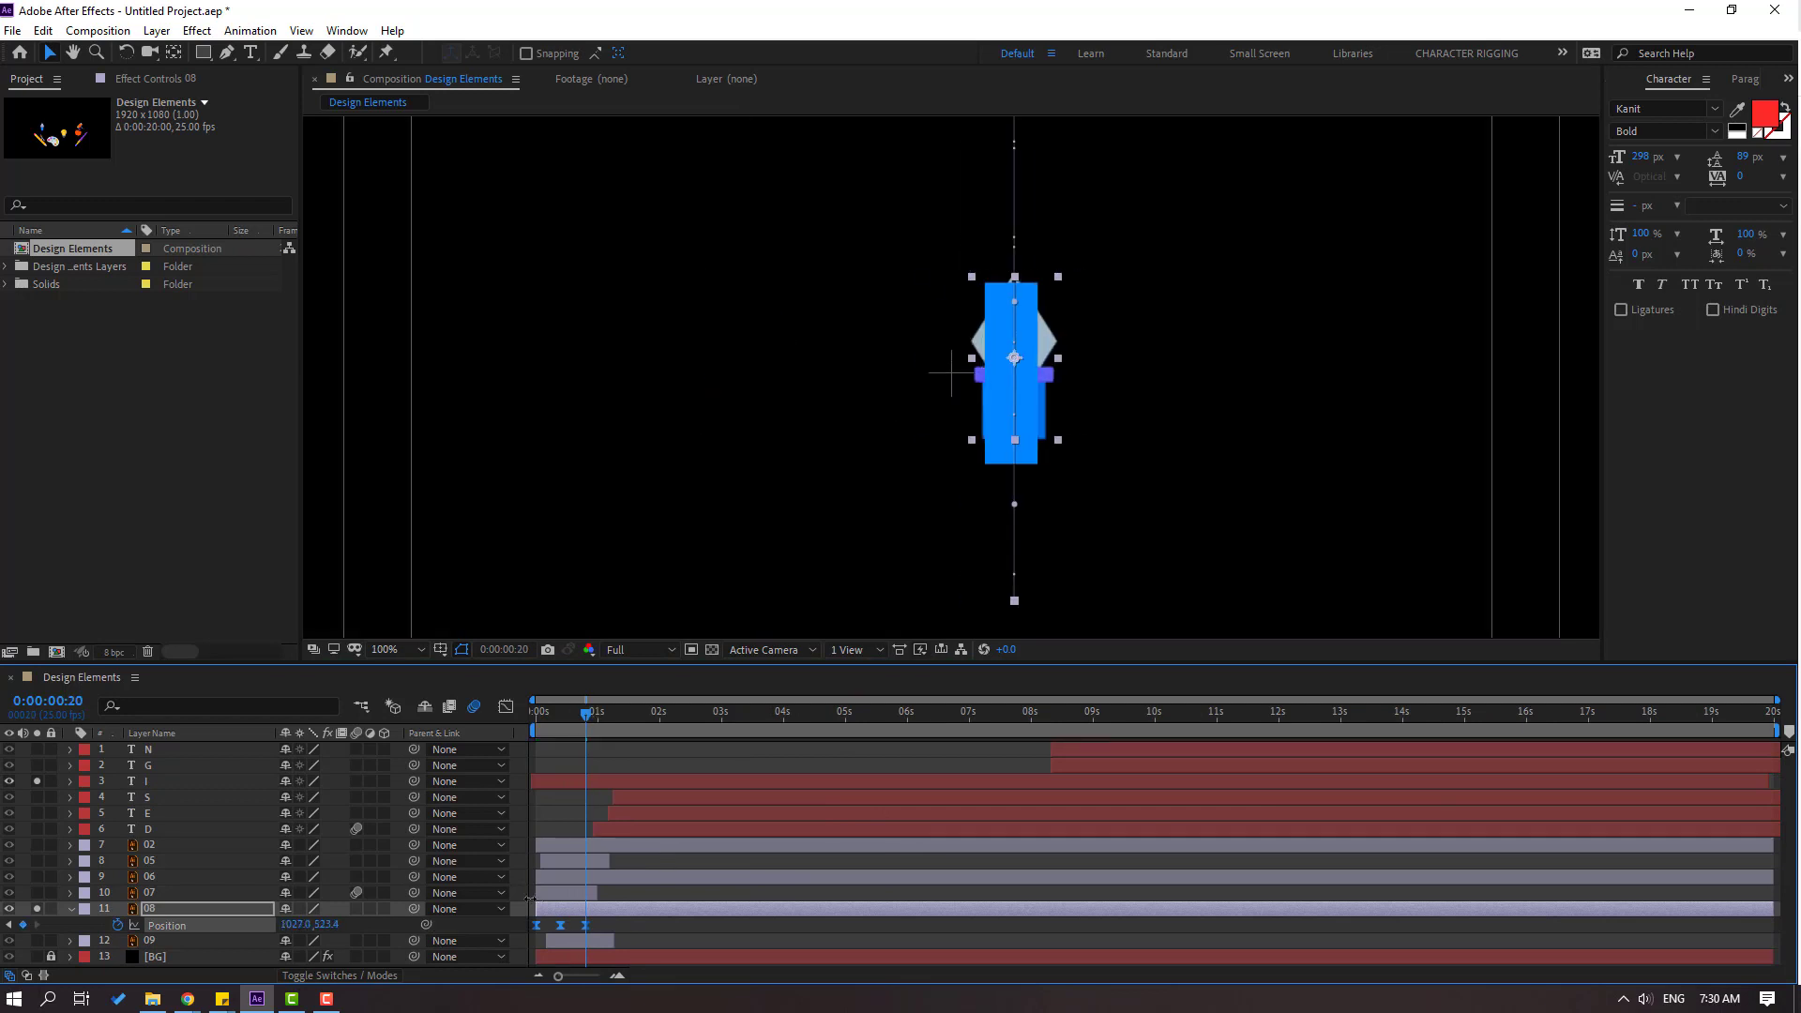
- Delay pen layer 08's position keyframes and add eased Scale keyframes growing from 0%
left_click_drag(560, 925, 578, 925)
key("=")
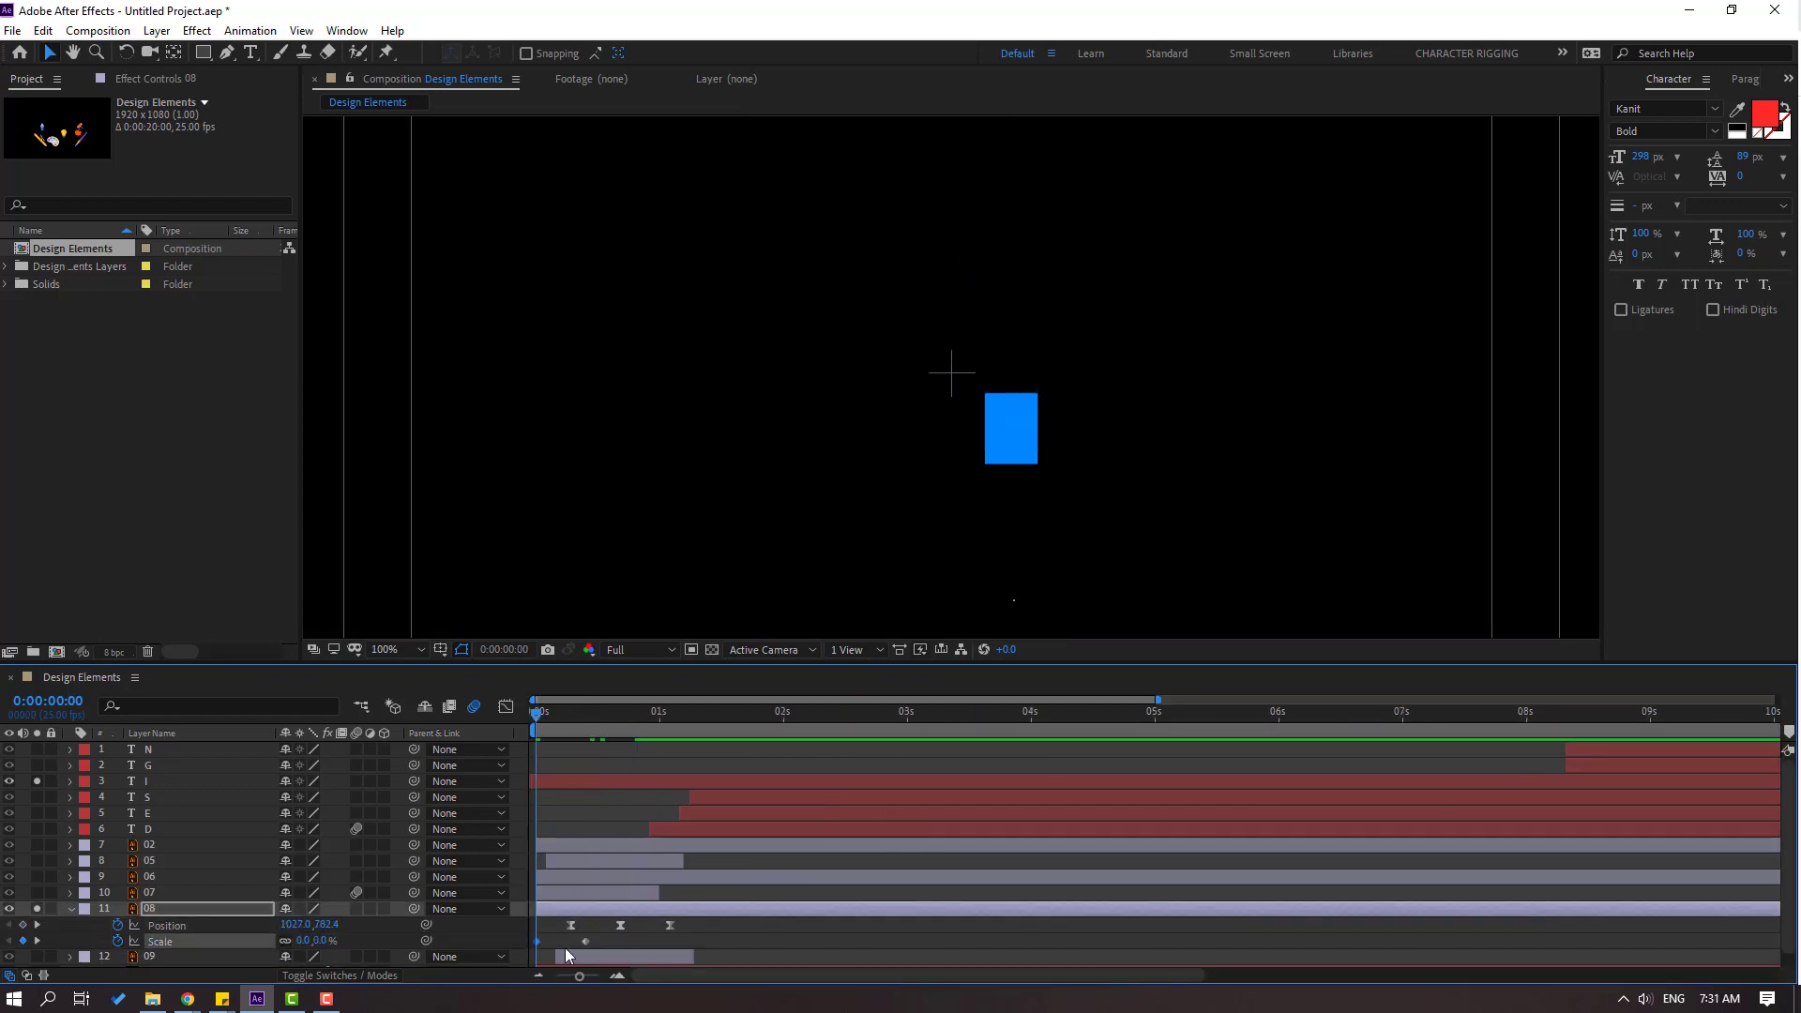
scroll(900, 532, "down", 1)
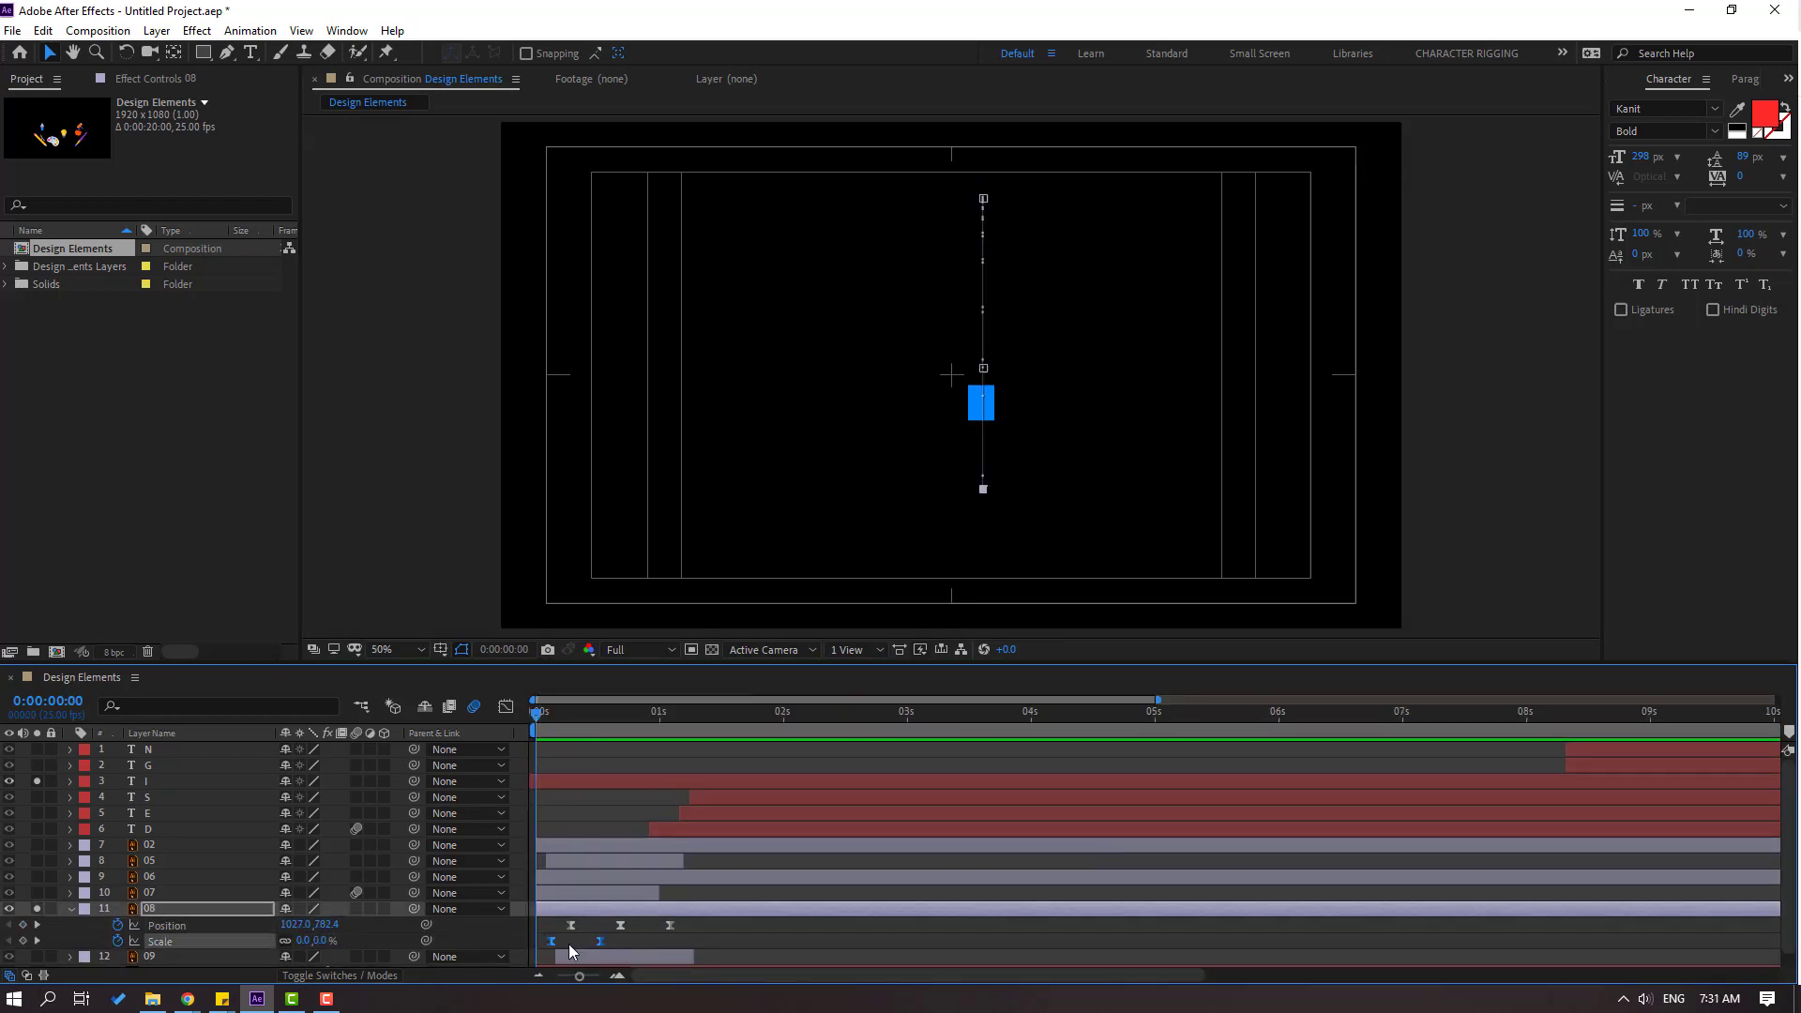
- Retime pen layer 08's Scale keyframes to about 0:00:00:04 and 0:00:00:10, and trim the layer at its last position keyframe
key("ctrl+z")
key("k")
key("k")
key("k")
key("k")
key("alt+]")
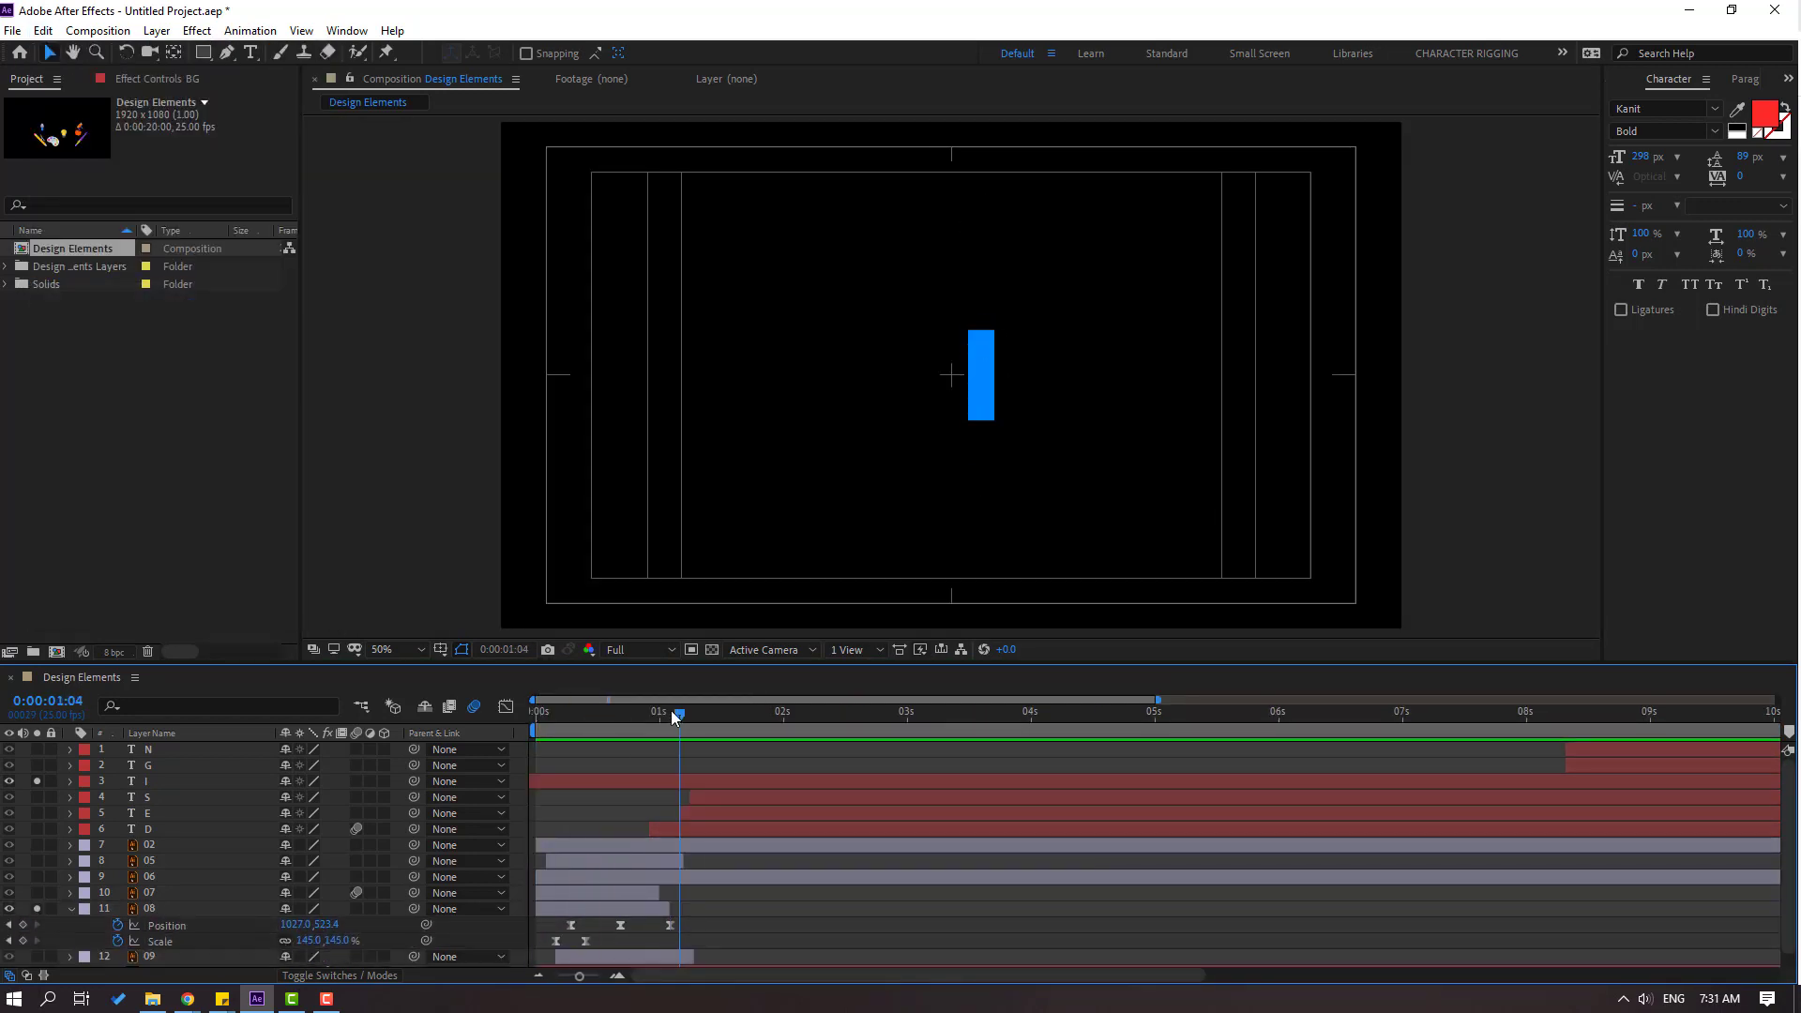
- Move pen layer 08 to start at about 0:00:00:09 and preview its jump with the other icons
left_click_drag(554, 718, 601, 718)
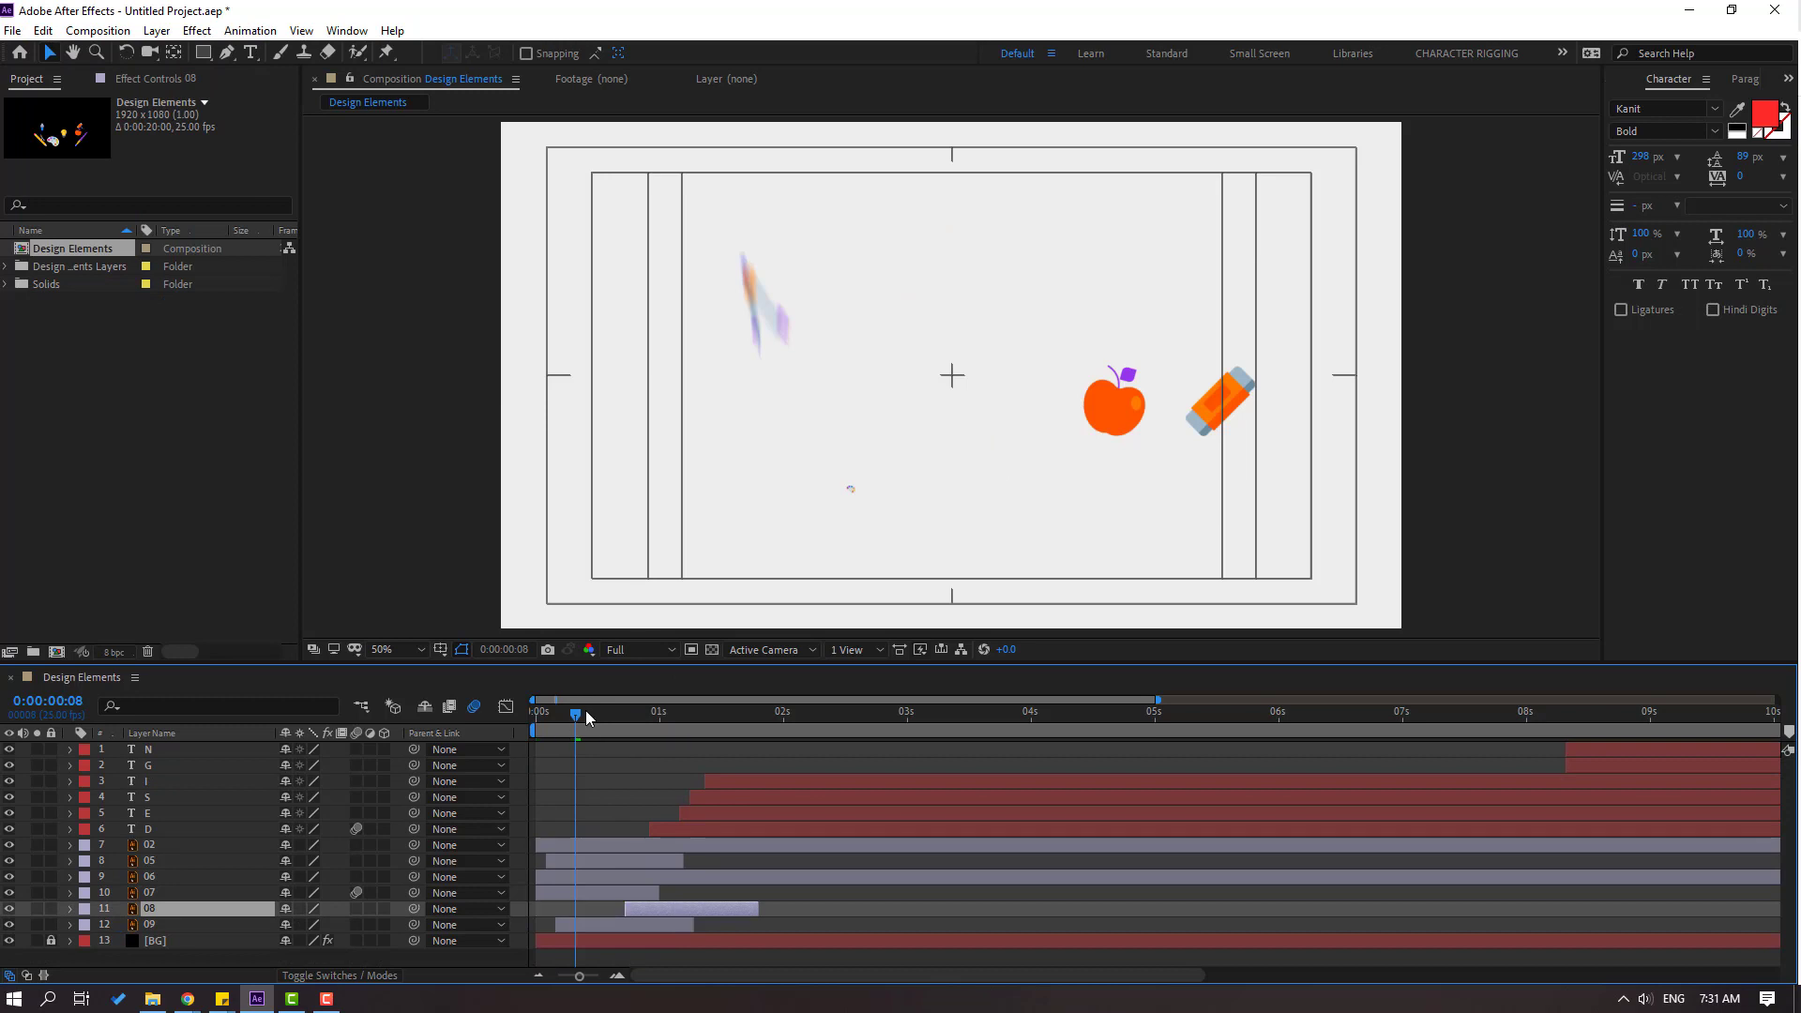
left_click_drag(648, 908, 602, 907)
key("space")
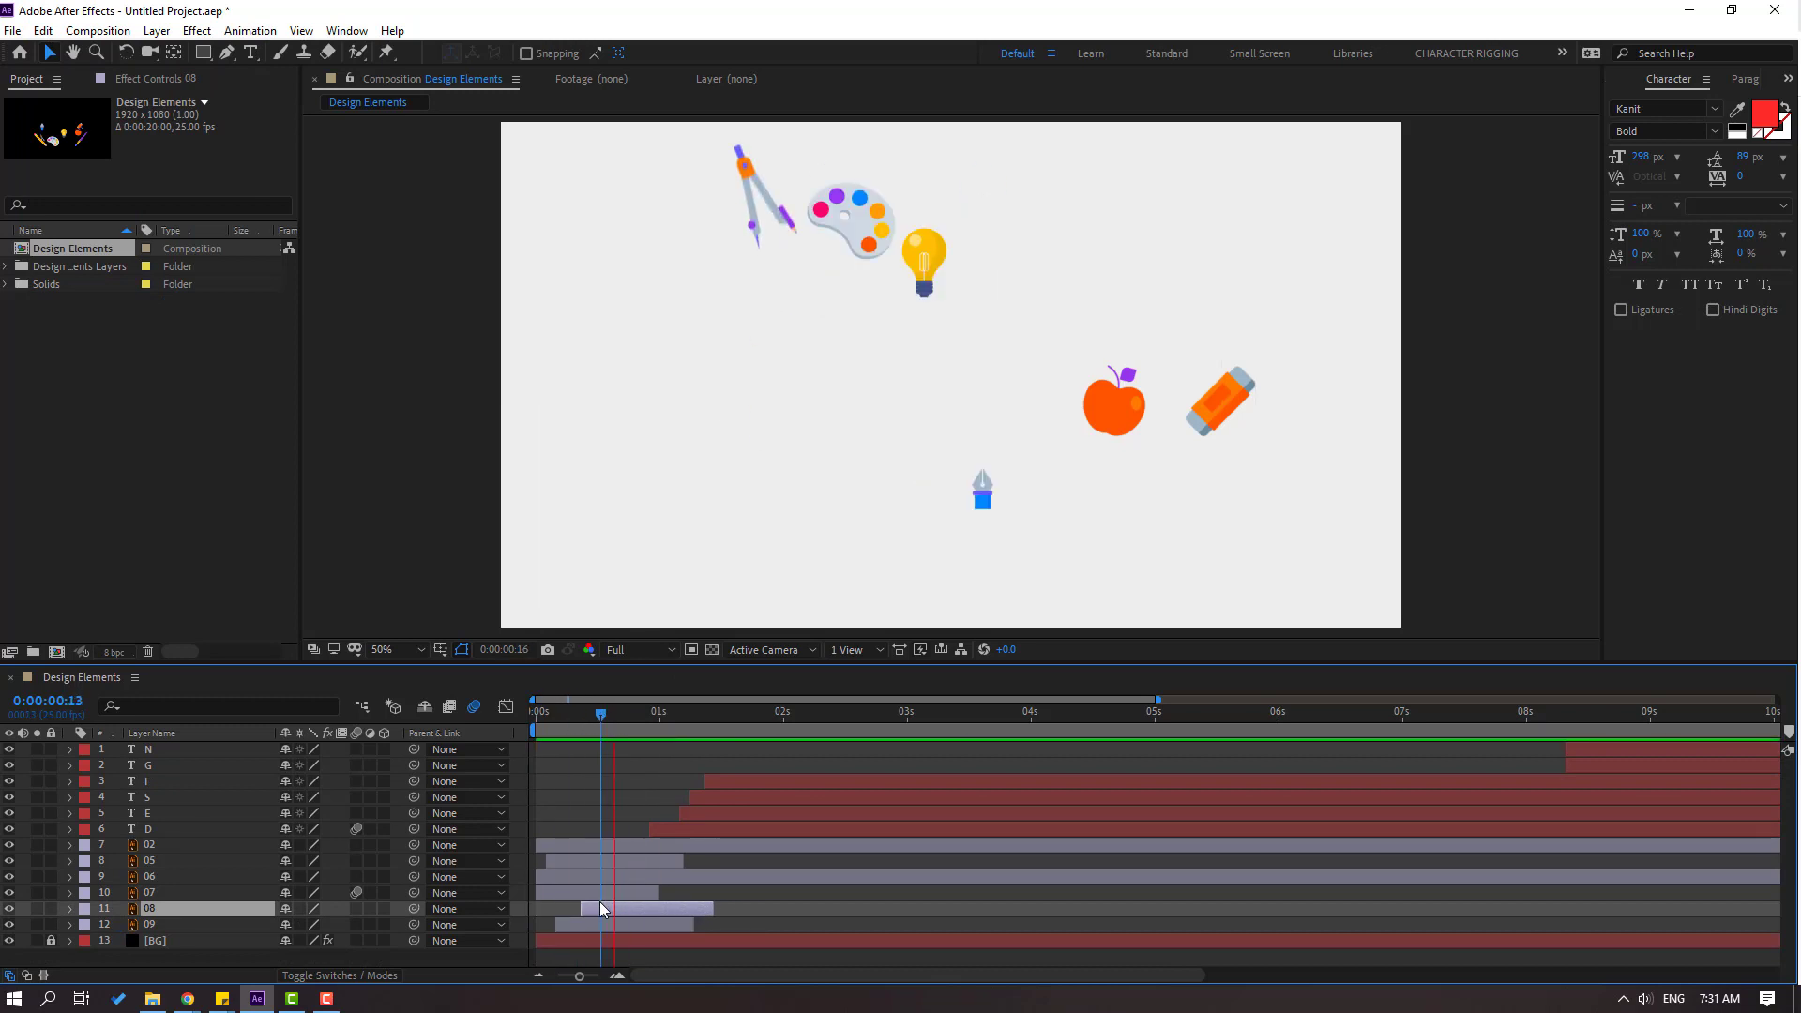
- Move the letter I layer to start at about 0:00:01:08, overlapping the end of pen layer 08, and preview the change
left_click_drag(662, 717, 705, 717)
left_click_drag(732, 780, 726, 781)
key("space")
key("space")
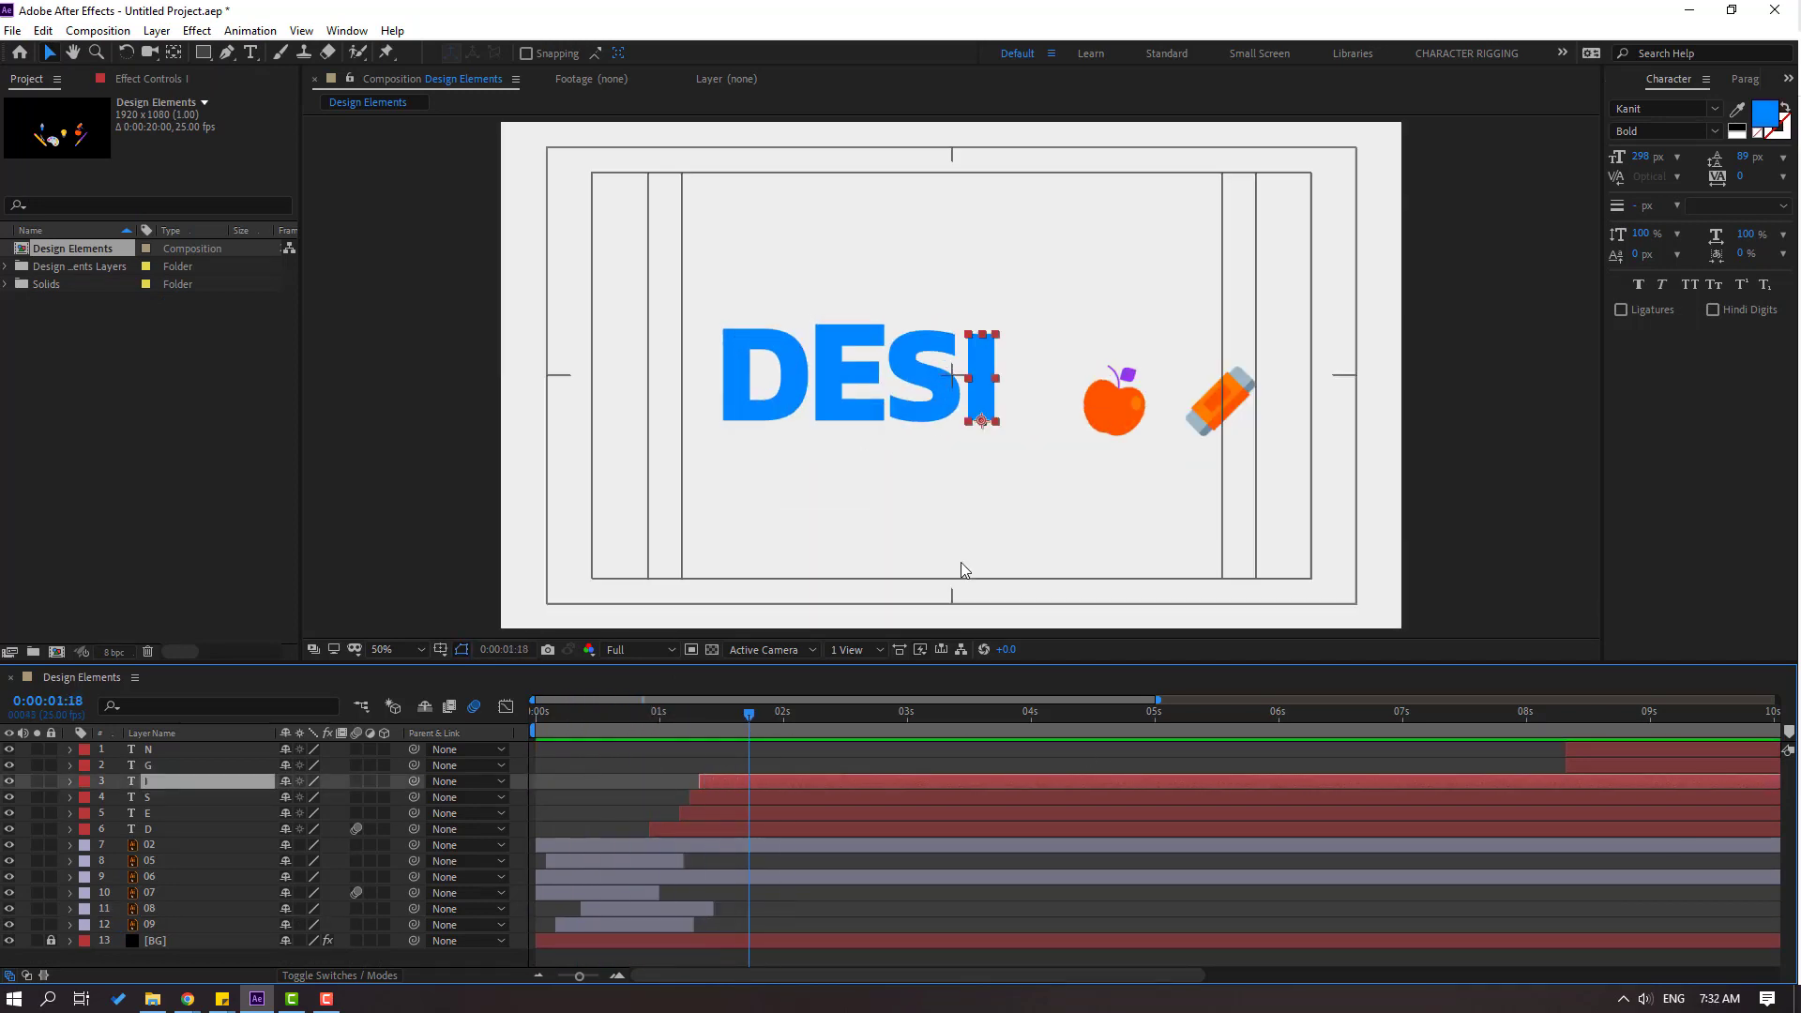
- Paste the jump's position keyframes onto apple layer 06 and align its path horizontally with the letter G at the composition's start
left_click_drag(750, 713, 754, 703)
left_click(703, 876)
left_click_drag(554, 770, 542, 772)
left_click_drag(542, 772, 536, 772)
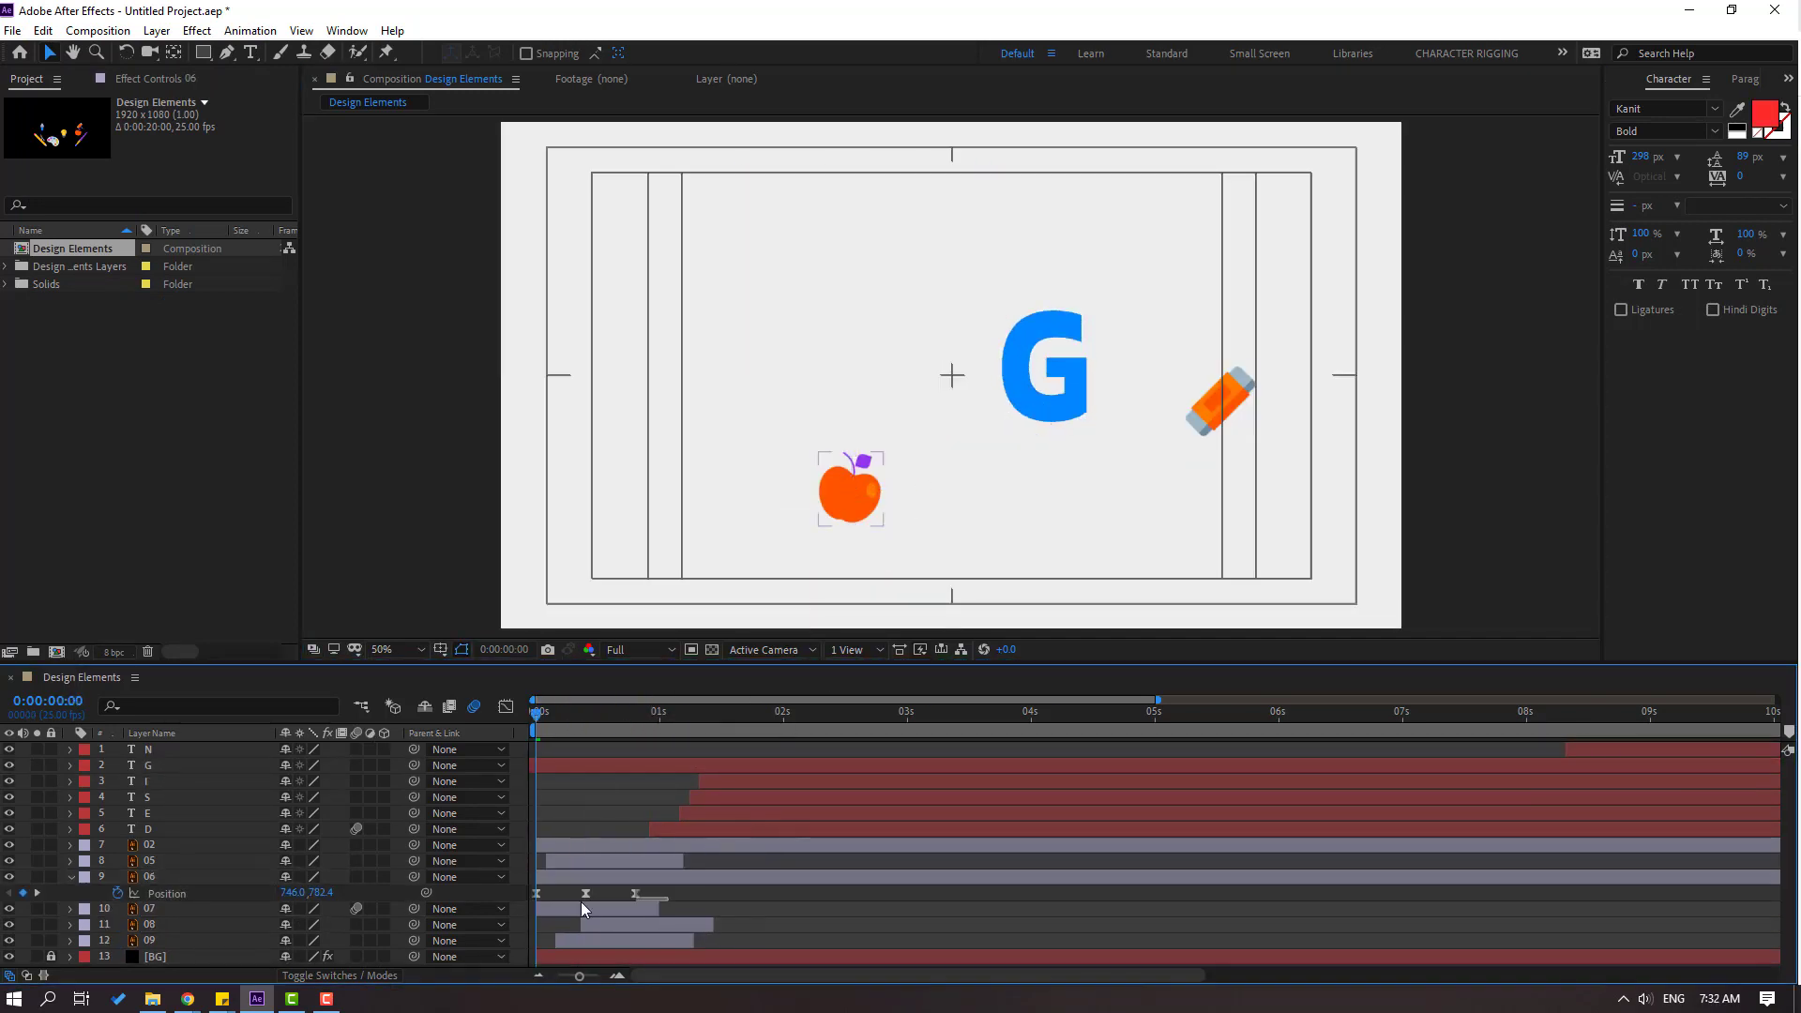
left_click_drag(293, 893, 619, 846)
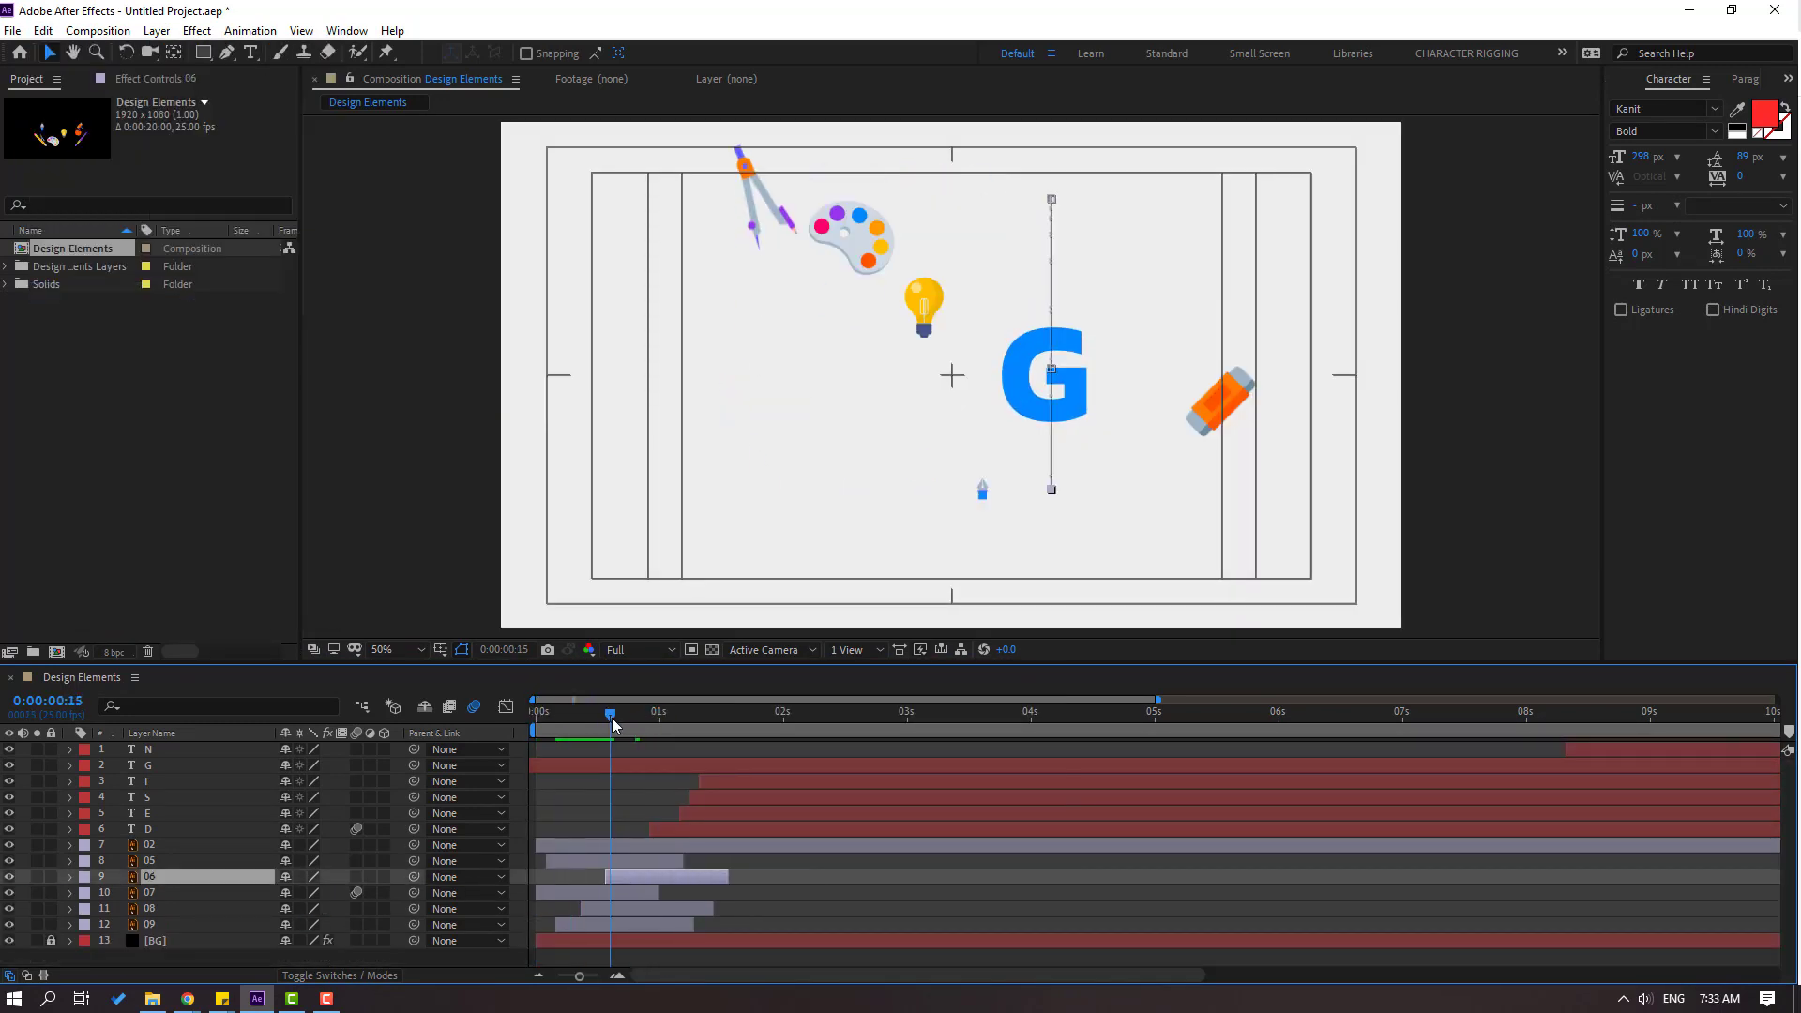
- Retime the letter G layer to start at about 0:00:01:12, just before apple layer 06 ends
left_click_drag(612, 724, 642, 721)
left_click(600, 768)
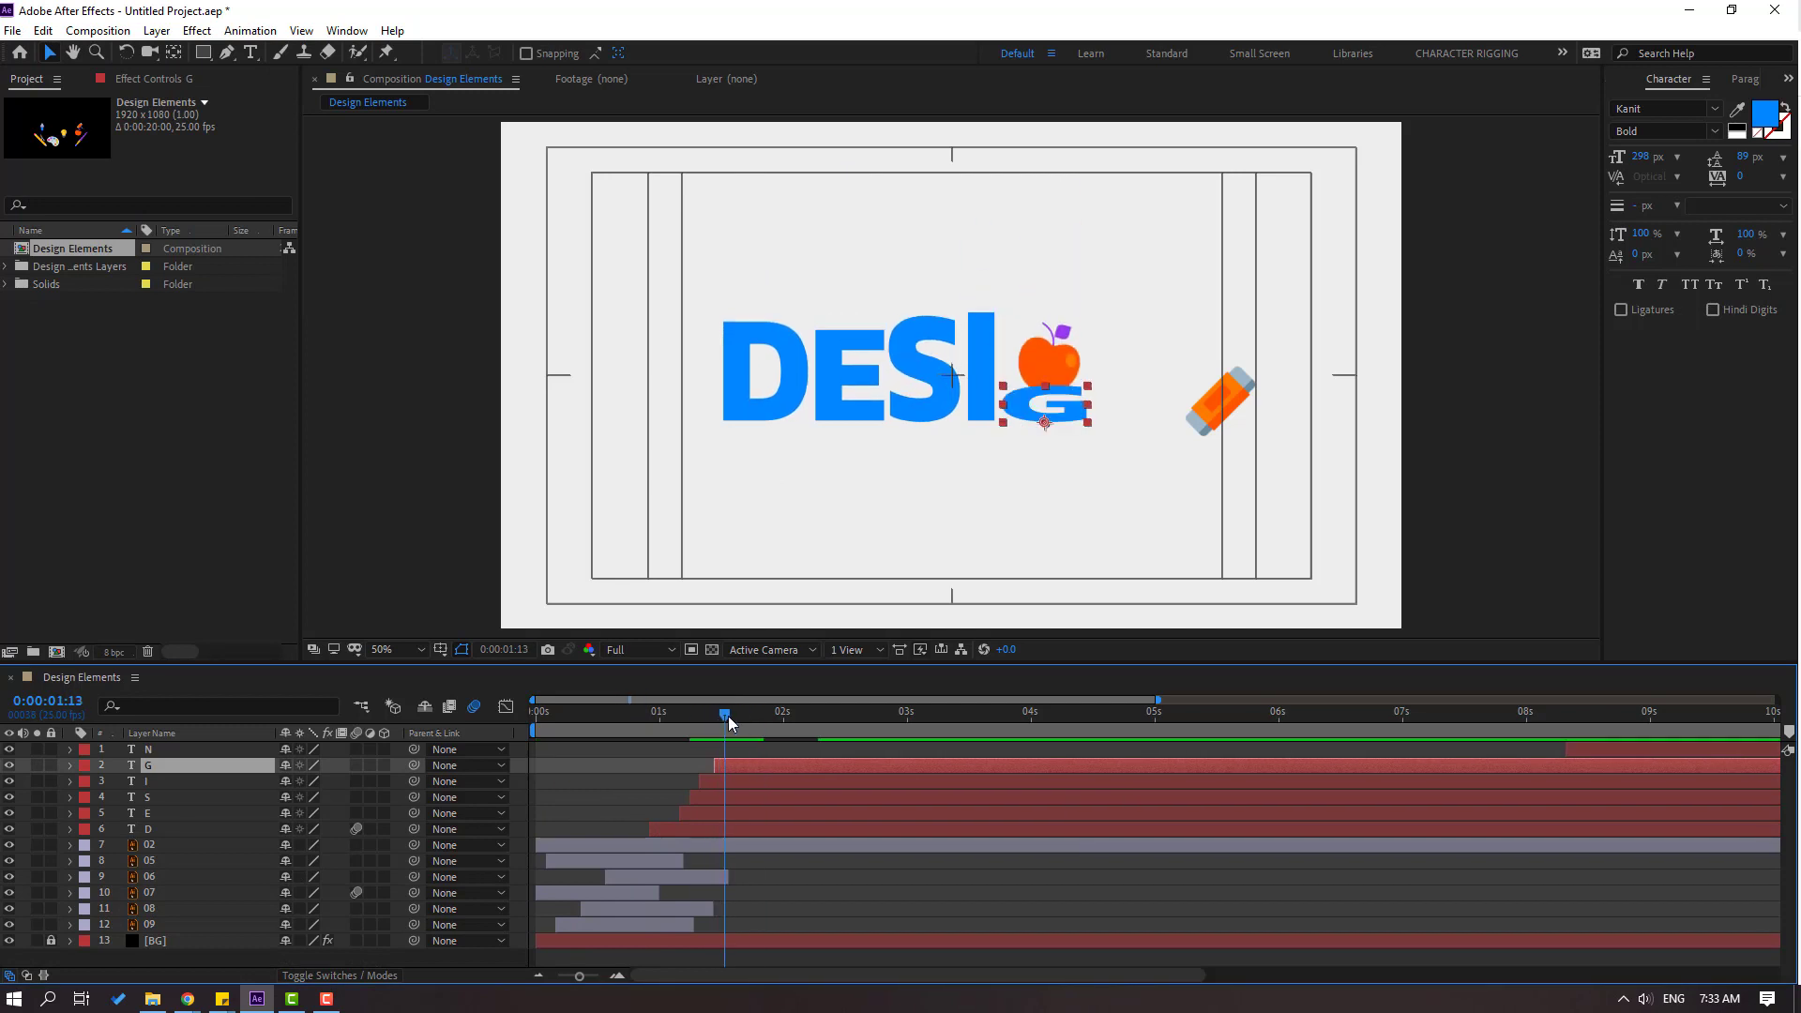
- Paste the jump's position keyframes onto eraser layer 02 and shift them to start at about 0:00:00:05
left_click(1210, 405)
key("Home")
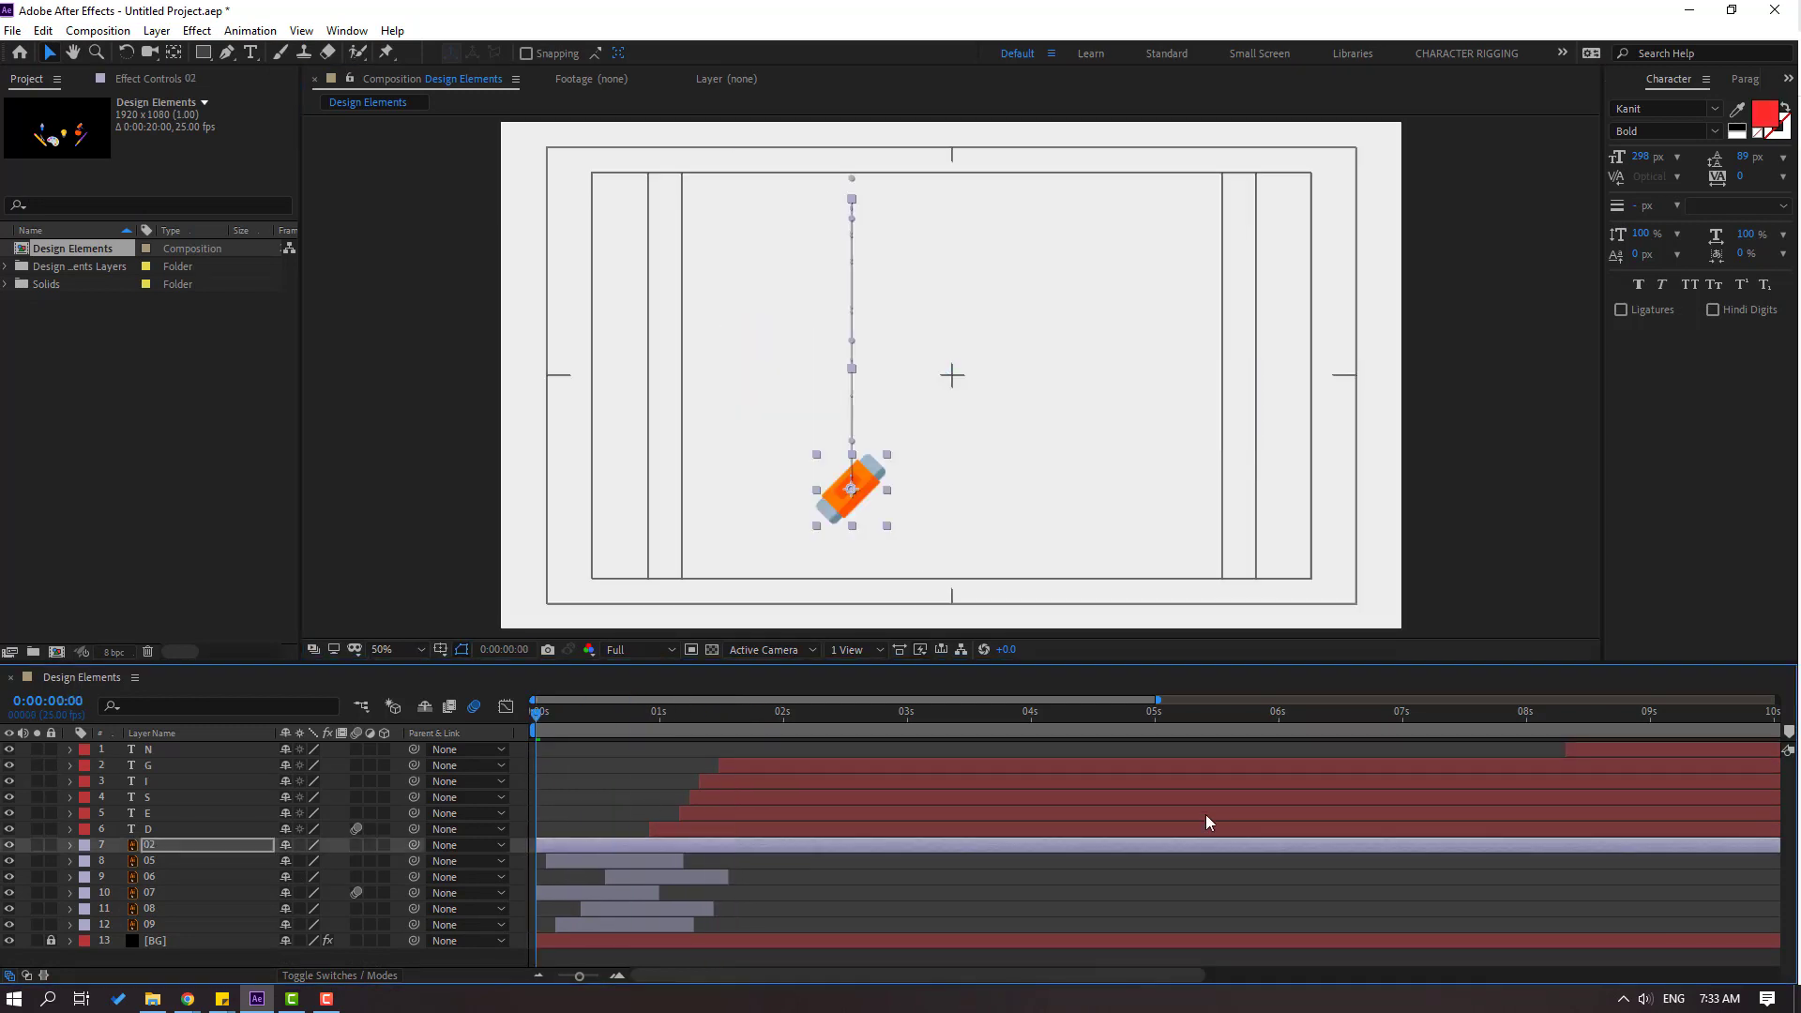
left_click(982, 882)
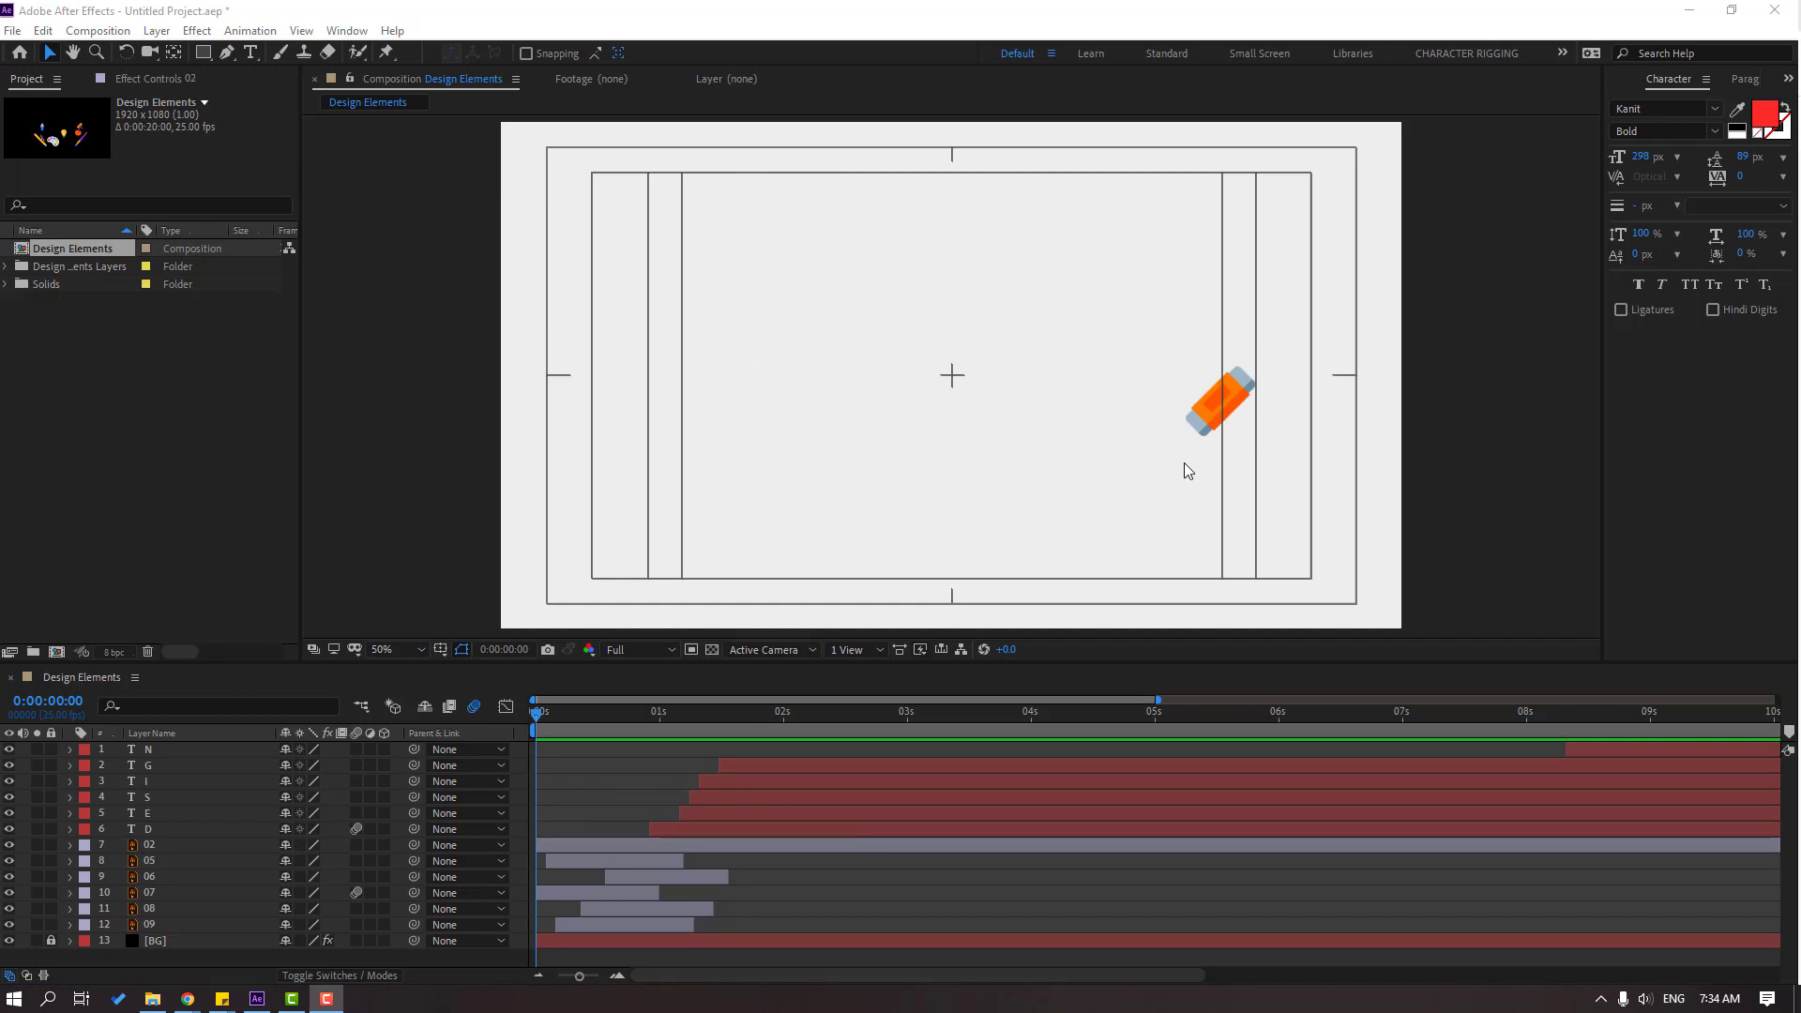
left_click(1209, 419)
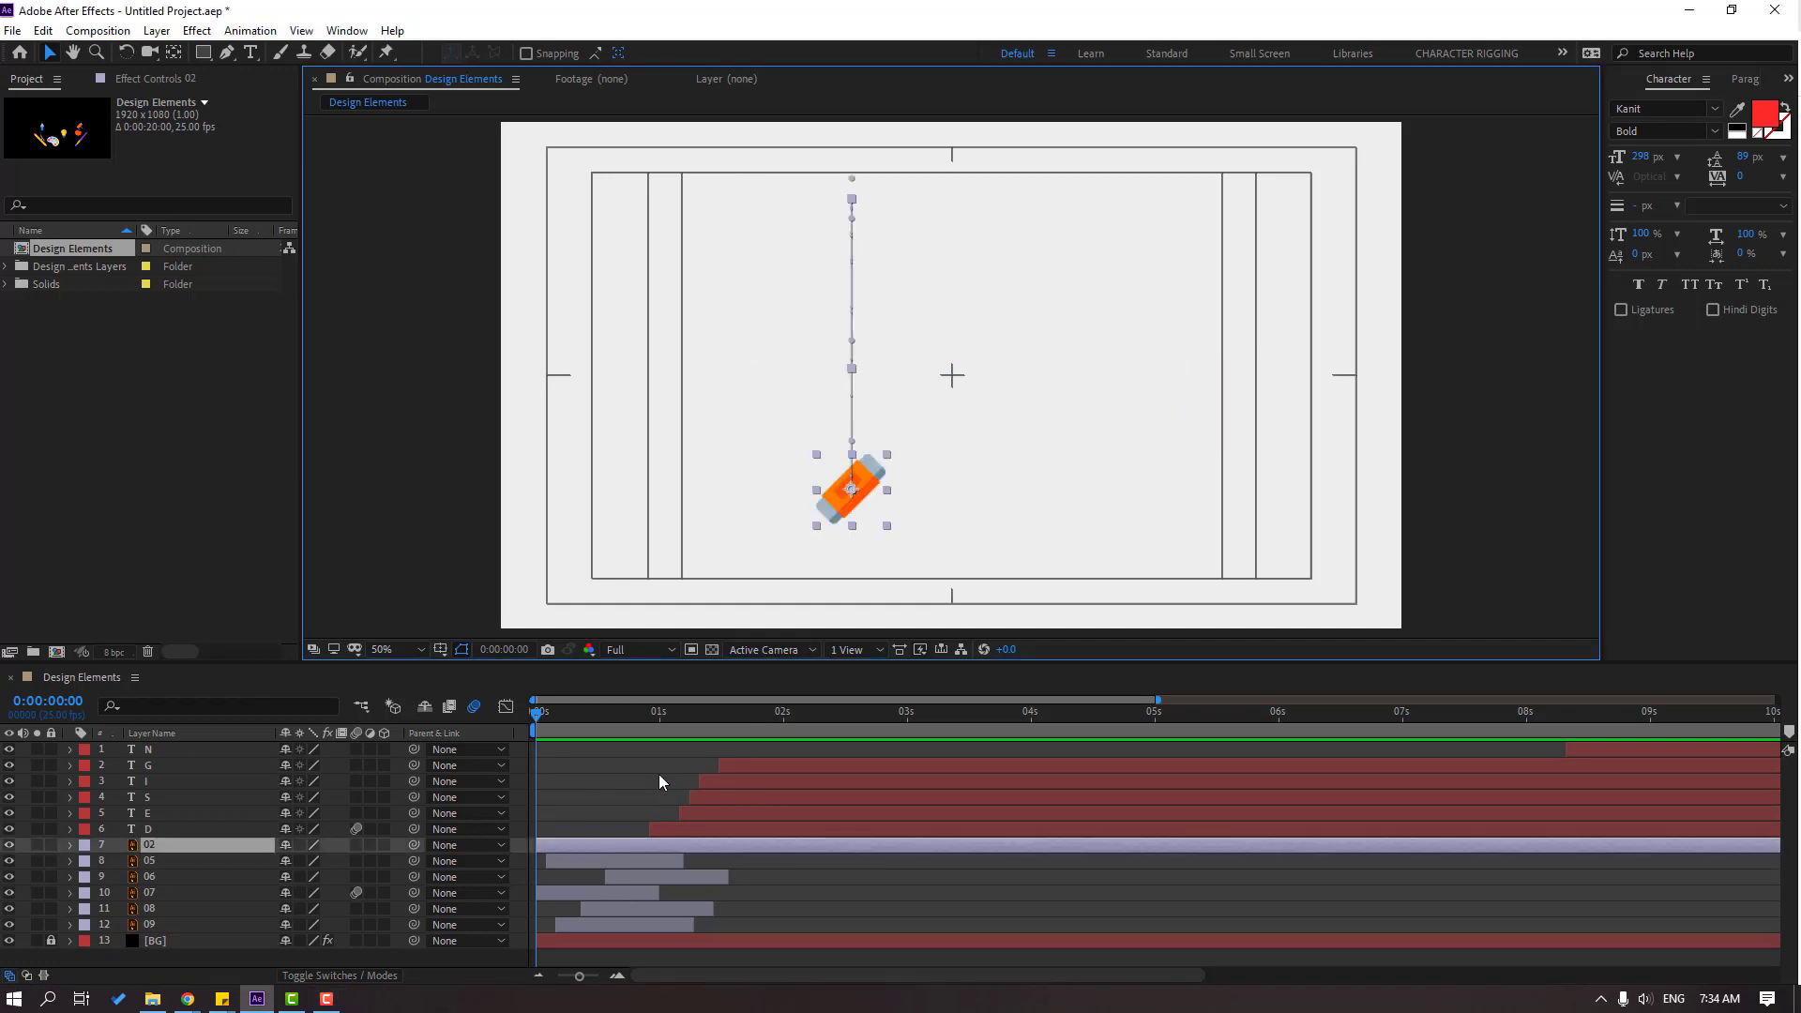
key("Return")
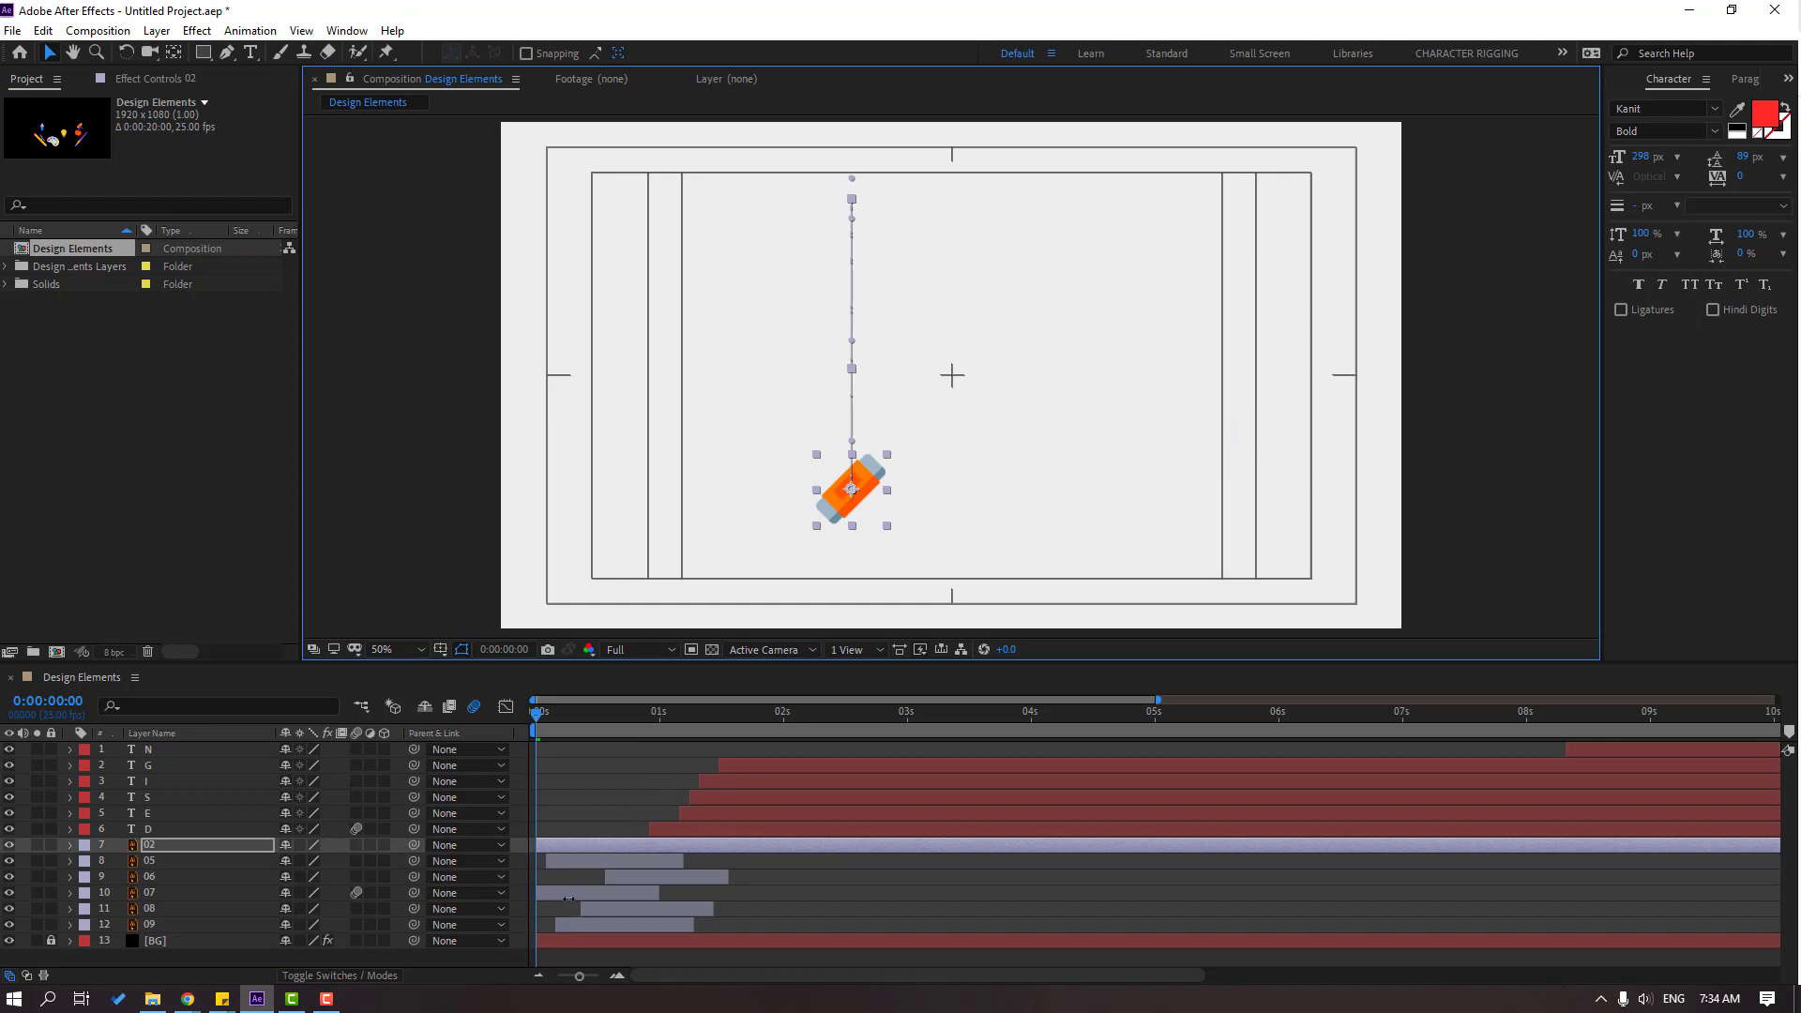
key("p")
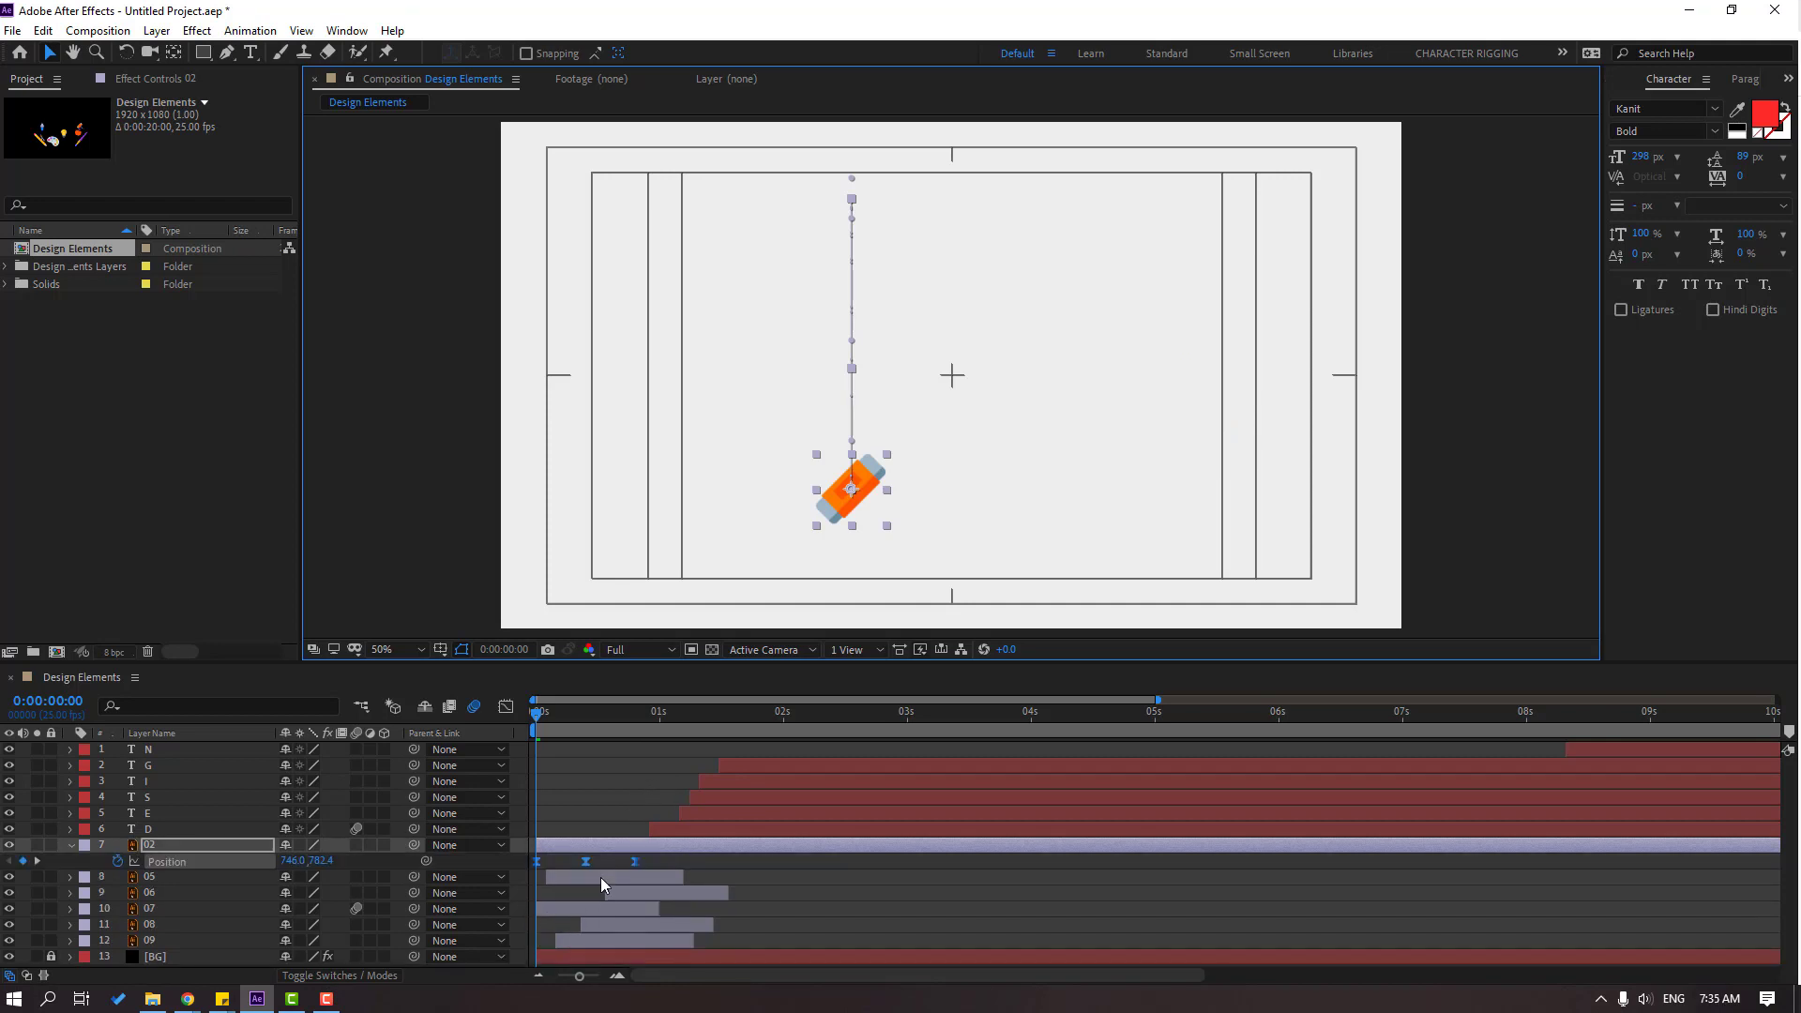
left_click_drag(657, 857, 561, 862)
- Add Scale keyframes from 0% to 151% to eraser layer 02 with Easy Ease, starting at about 0:00:00:02
key("shift+s")
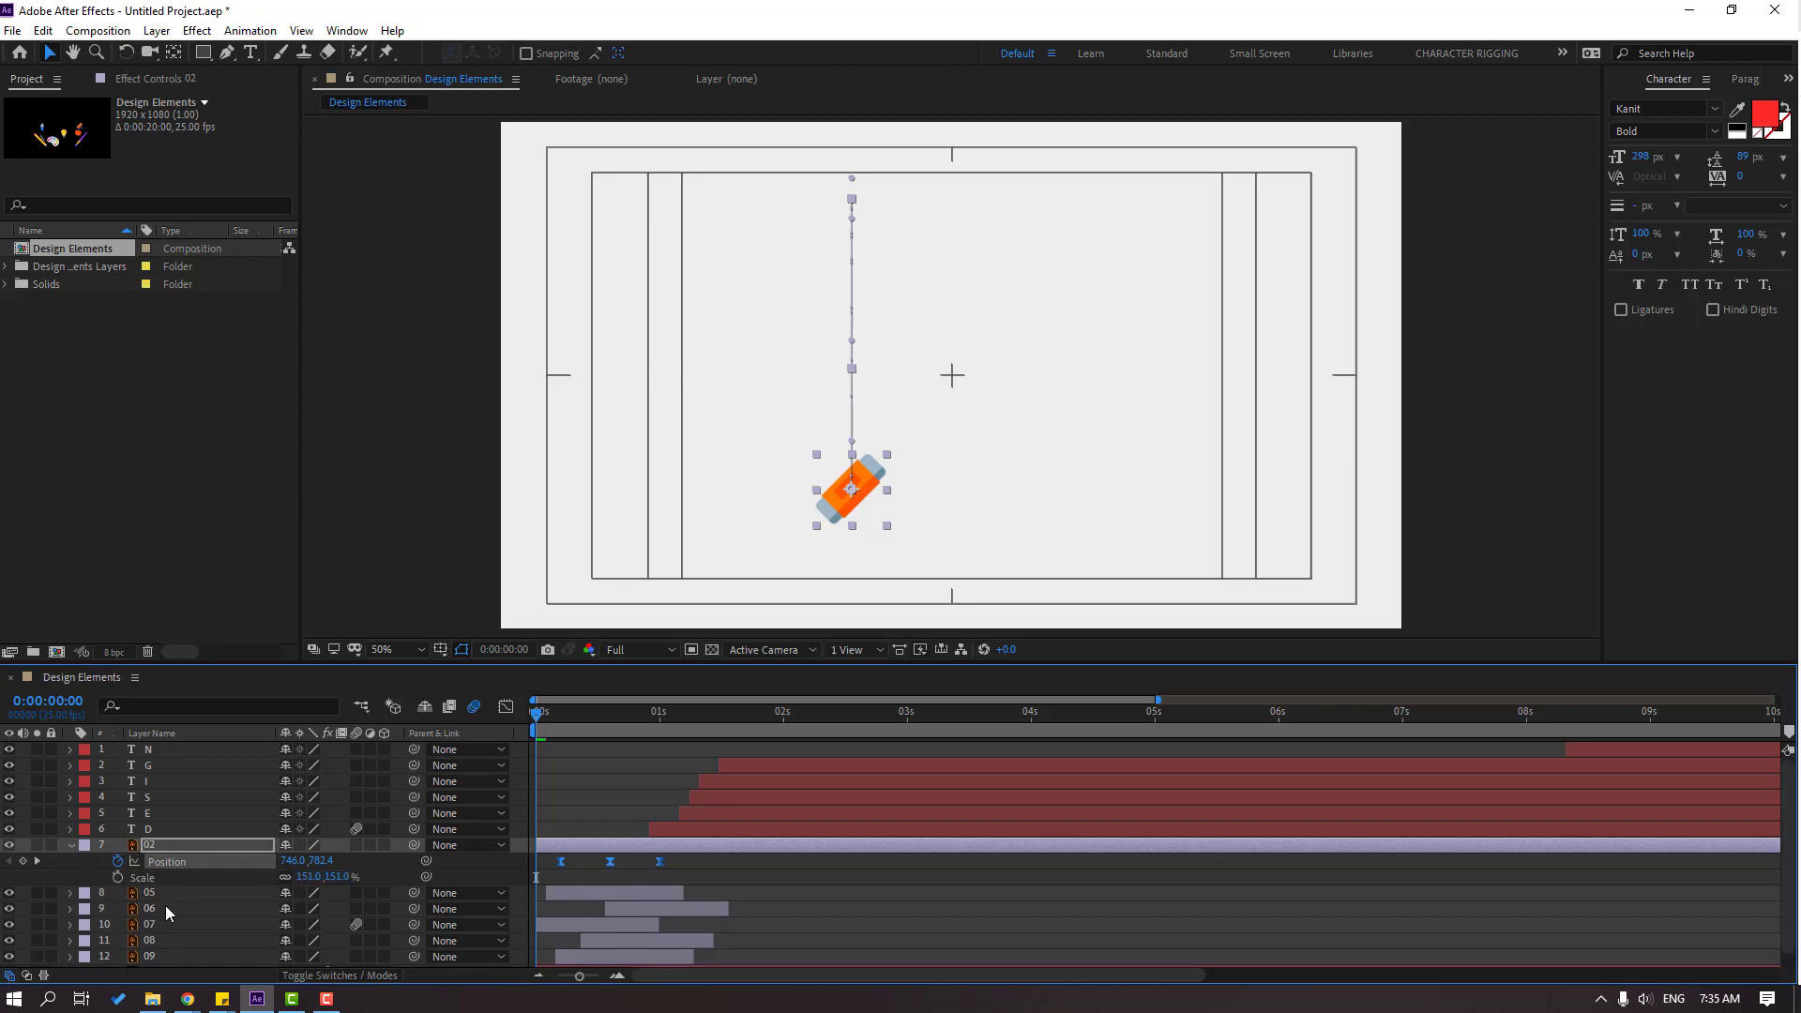
left_click(117, 877)
left_click_drag(537, 878, 572, 878)
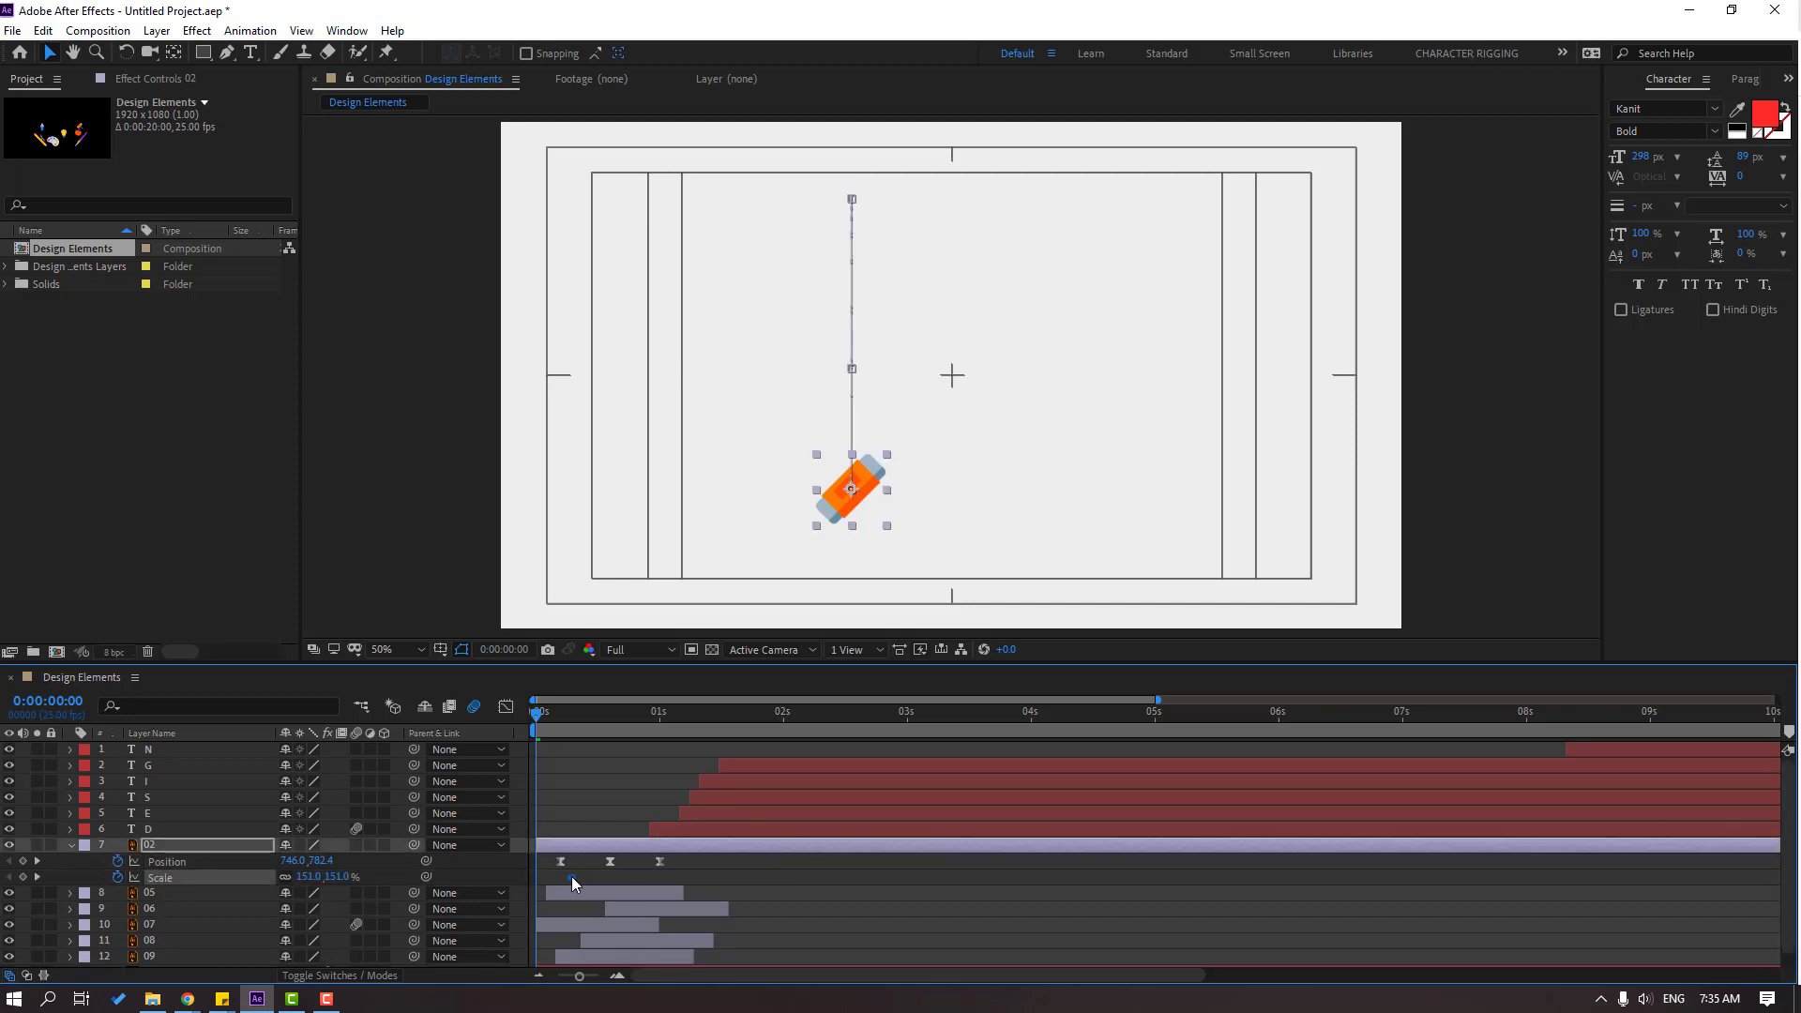
type("0")
key("Return")
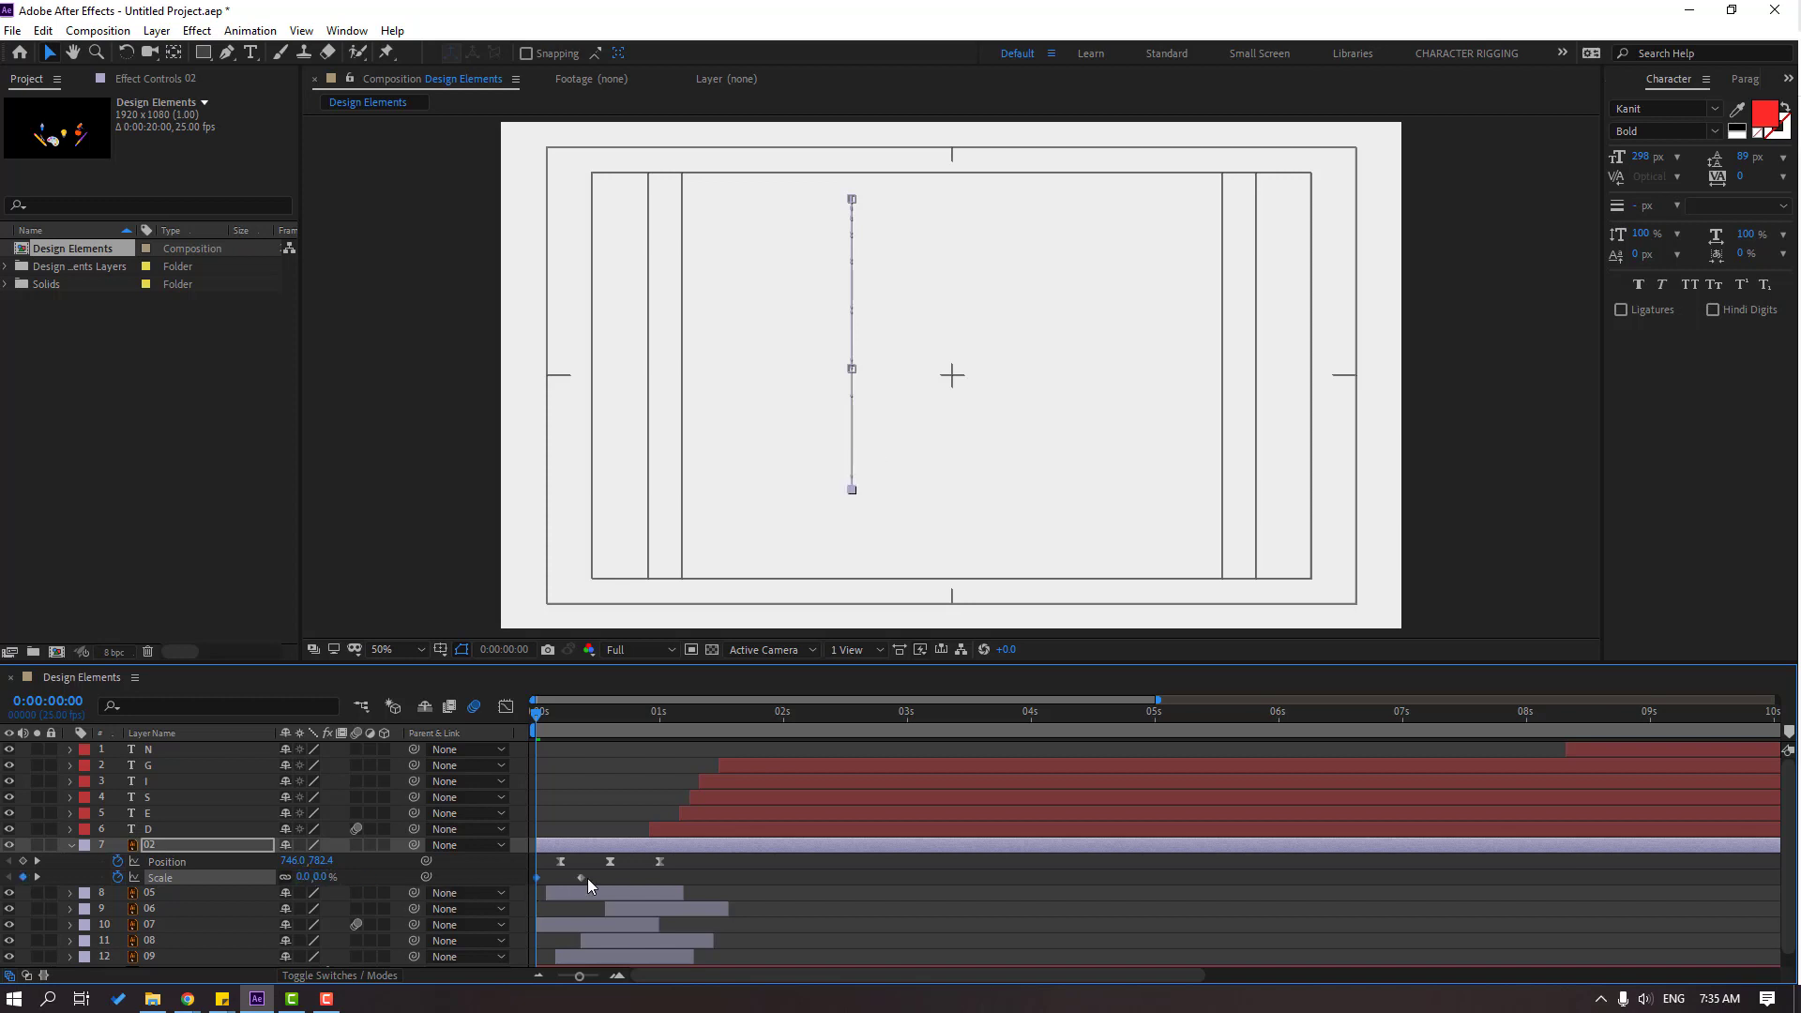
right_click(539, 876)
mouse_move(657, 863)
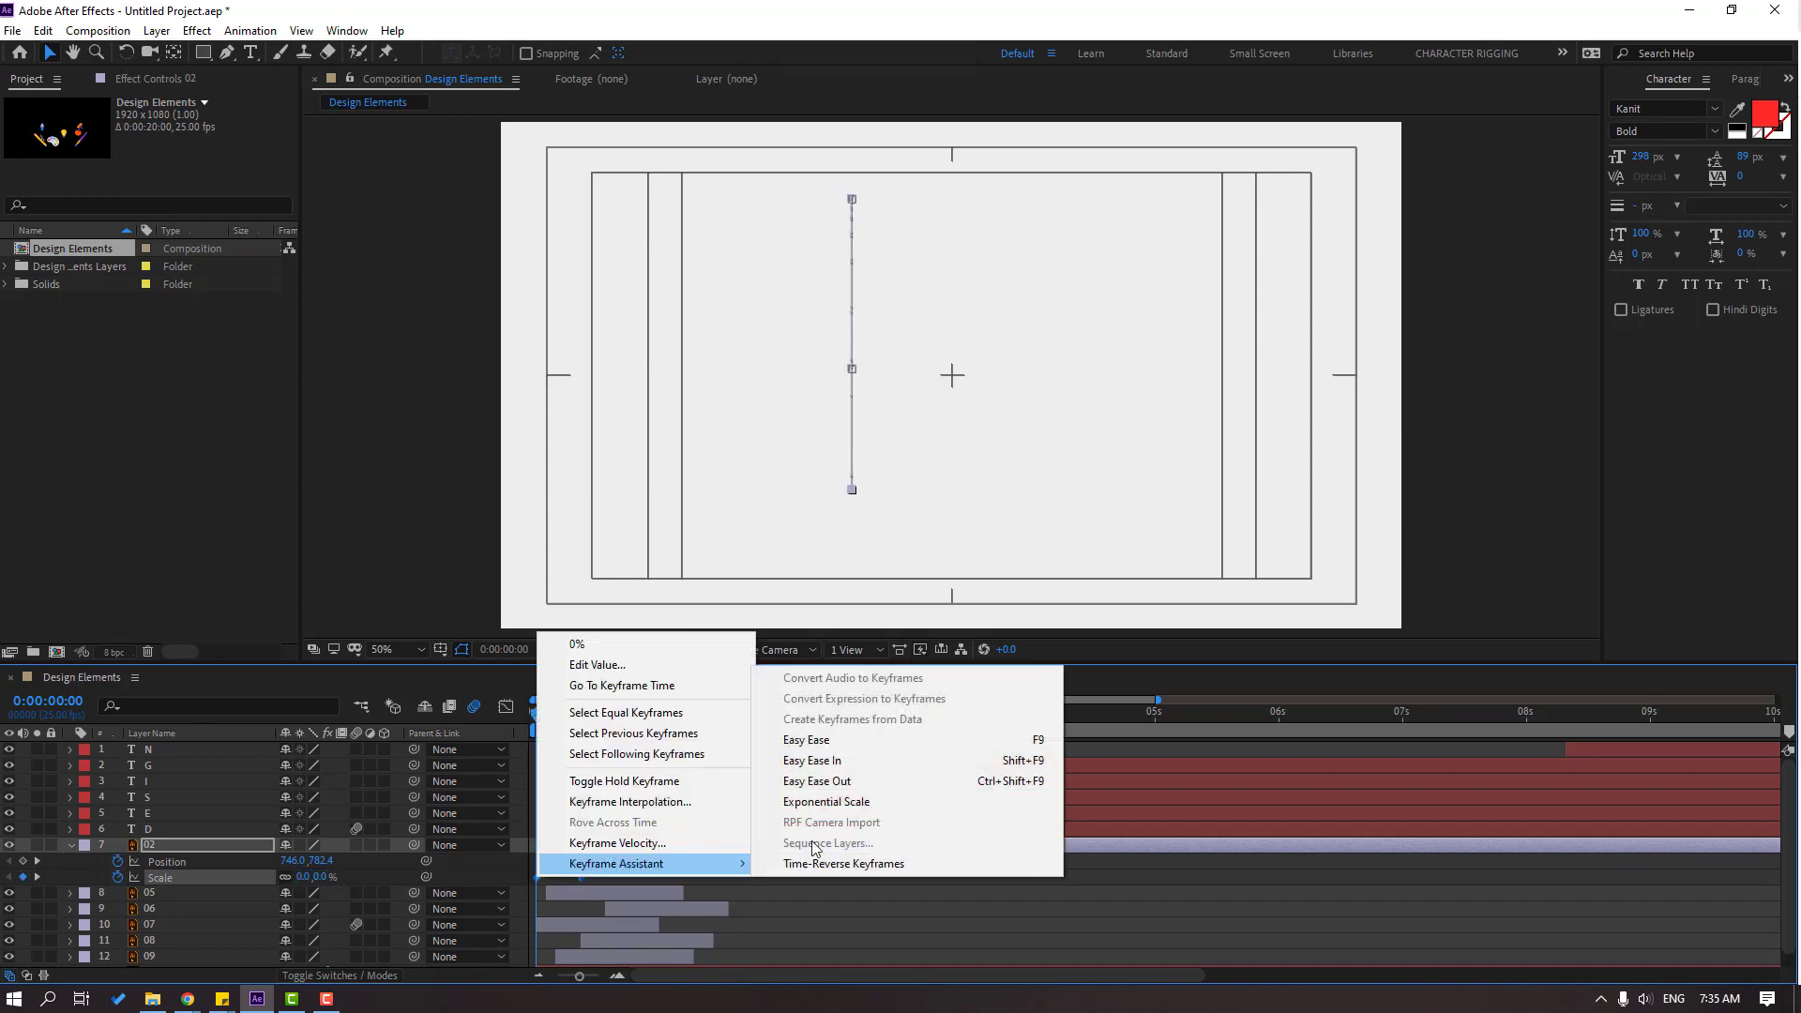
left_click(807, 740)
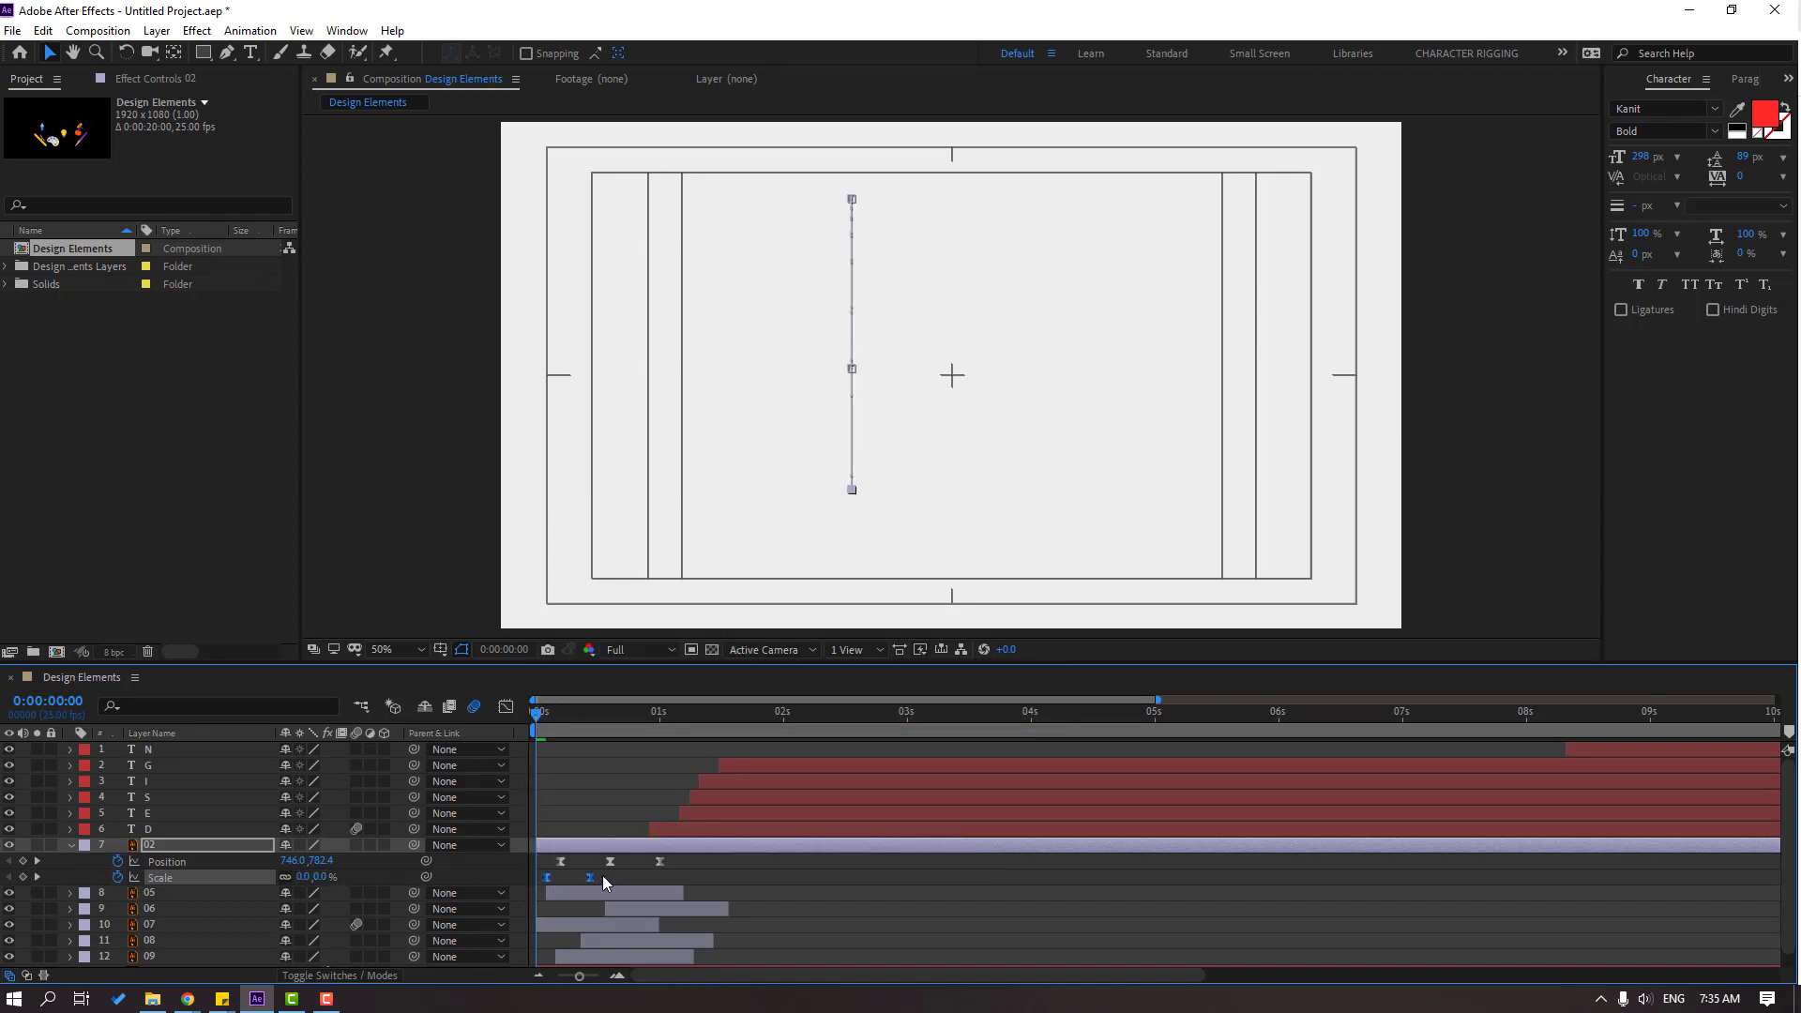
- Solo eraser layer 02 and preview its scale-up and jump
left_click(36, 844)
key("space")
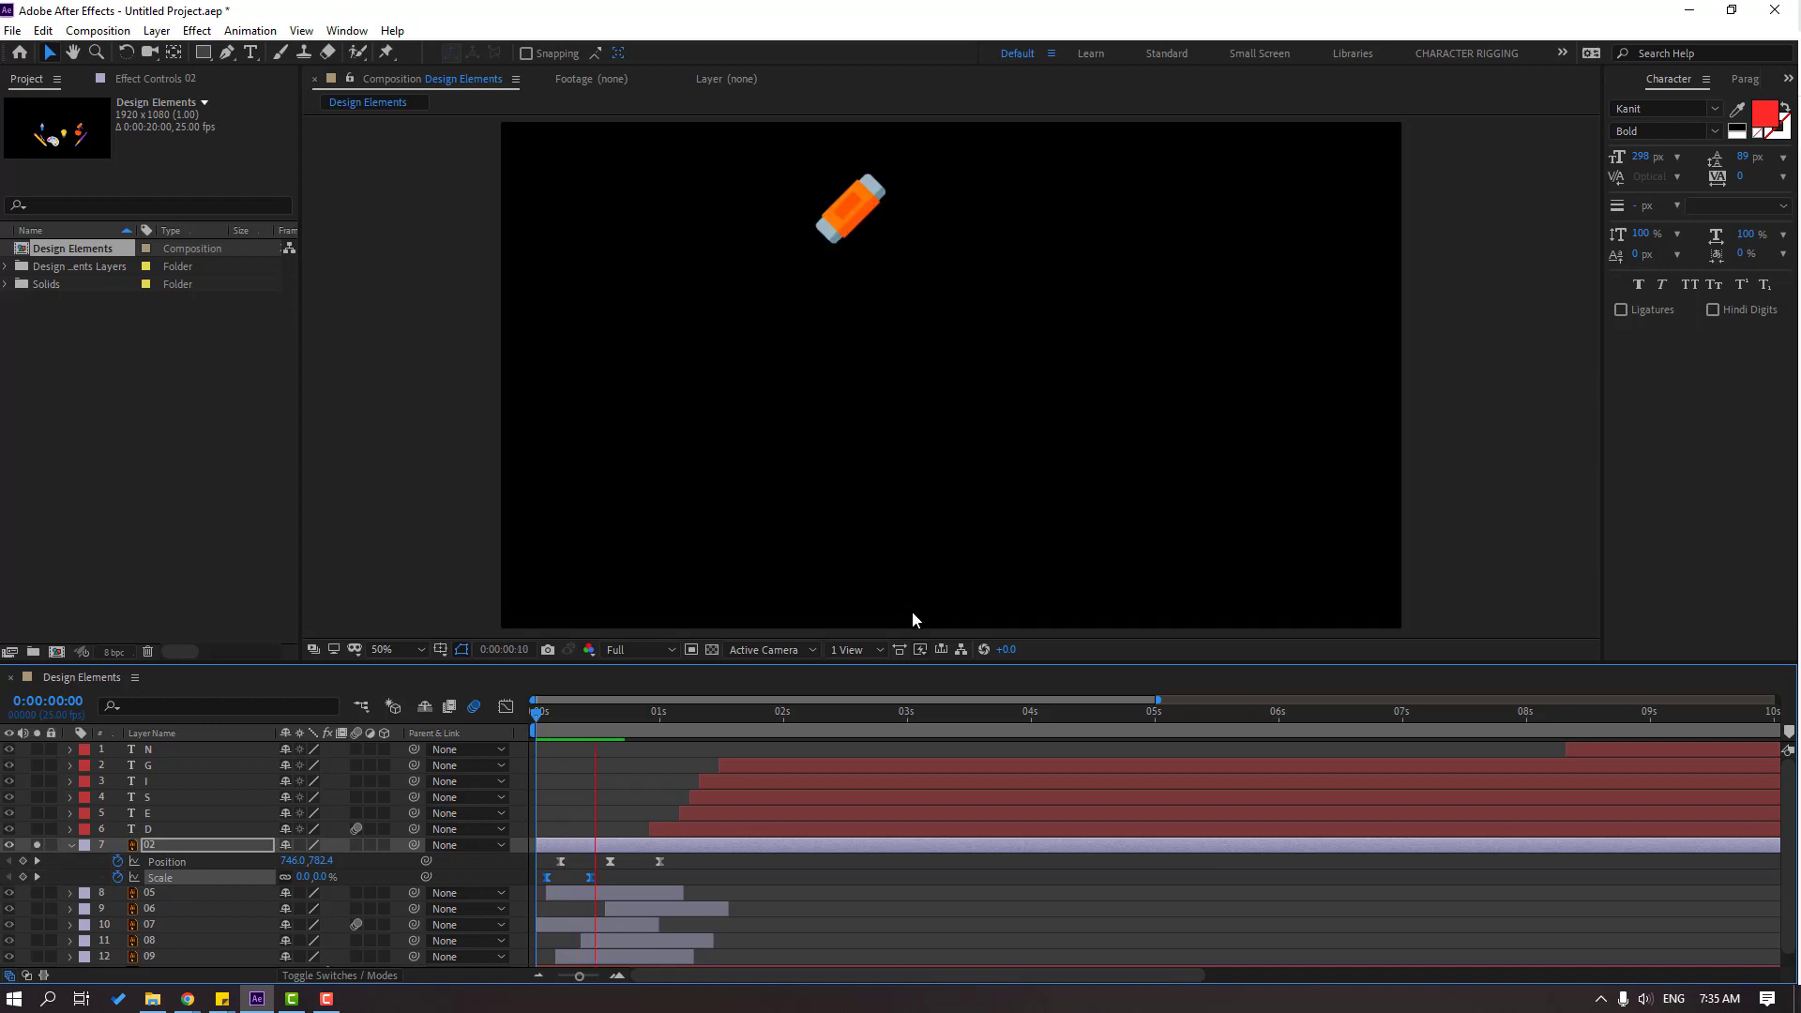
key("space")
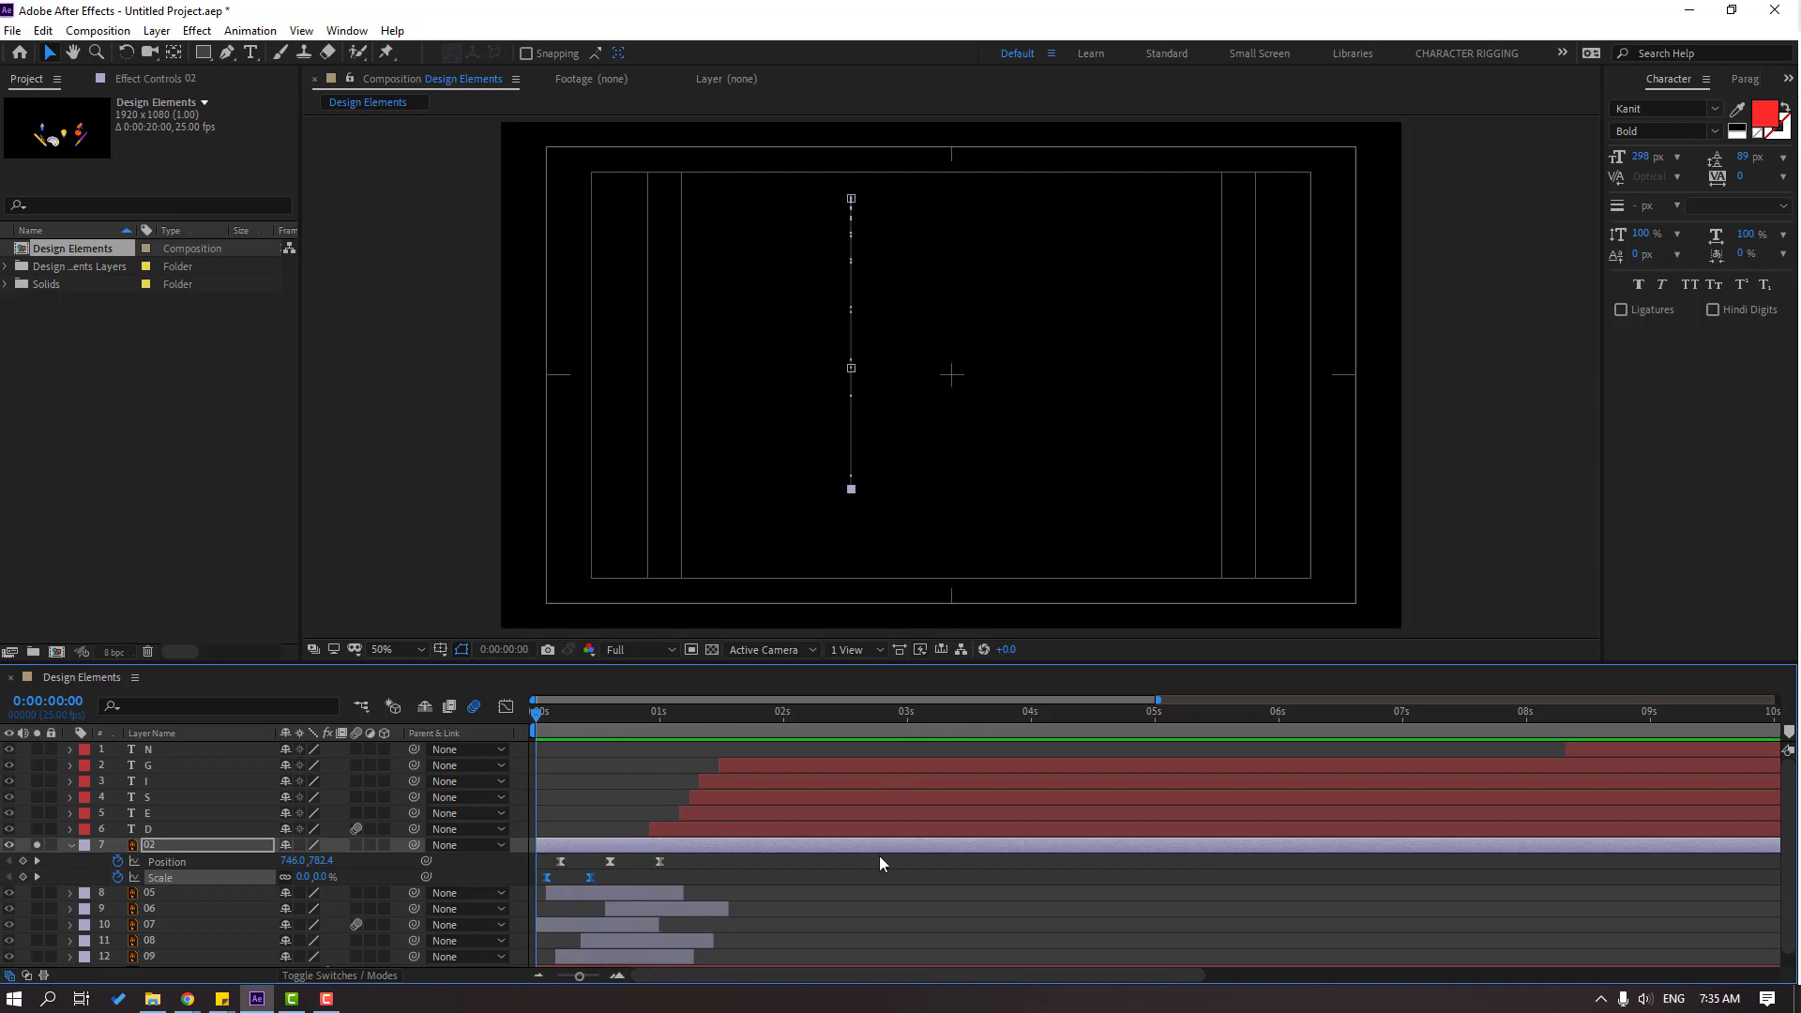
- Move the letter N layer to the composition's start and solo it alongside the eraser
key("minus")
left_click(1069, 755)
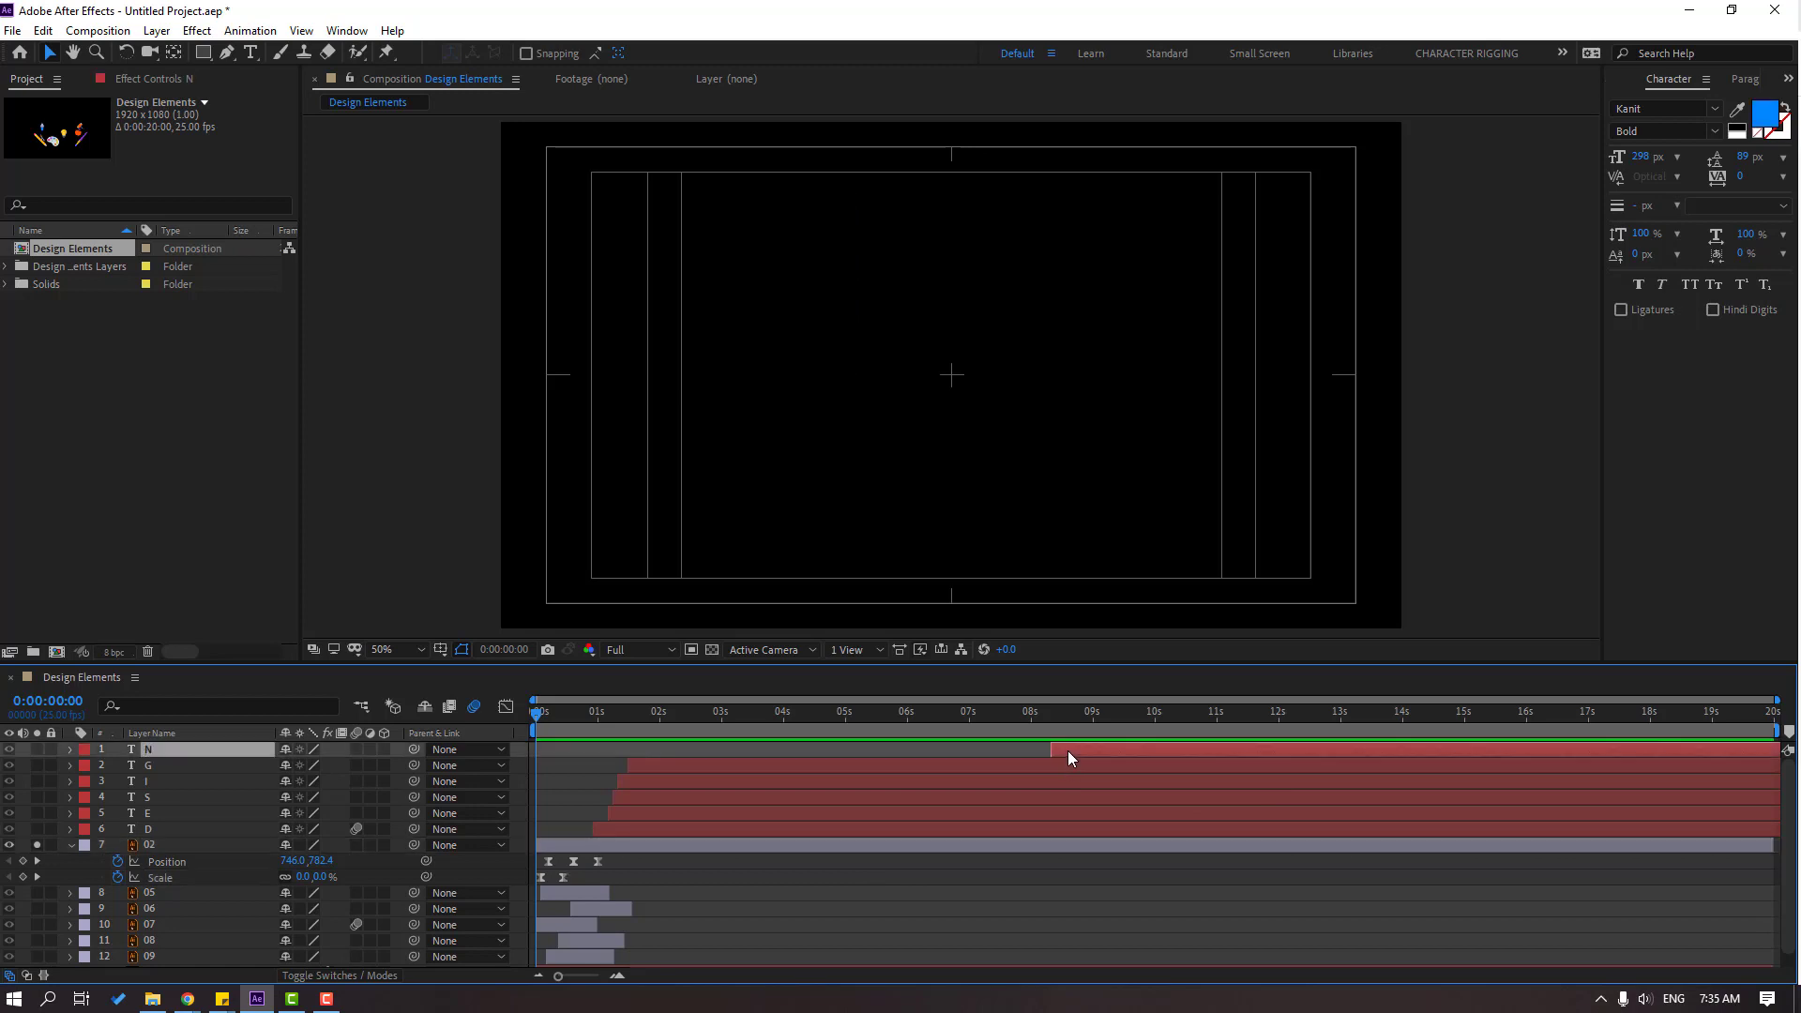
left_click_drag(1079, 750, 495, 747)
left_click(34, 750)
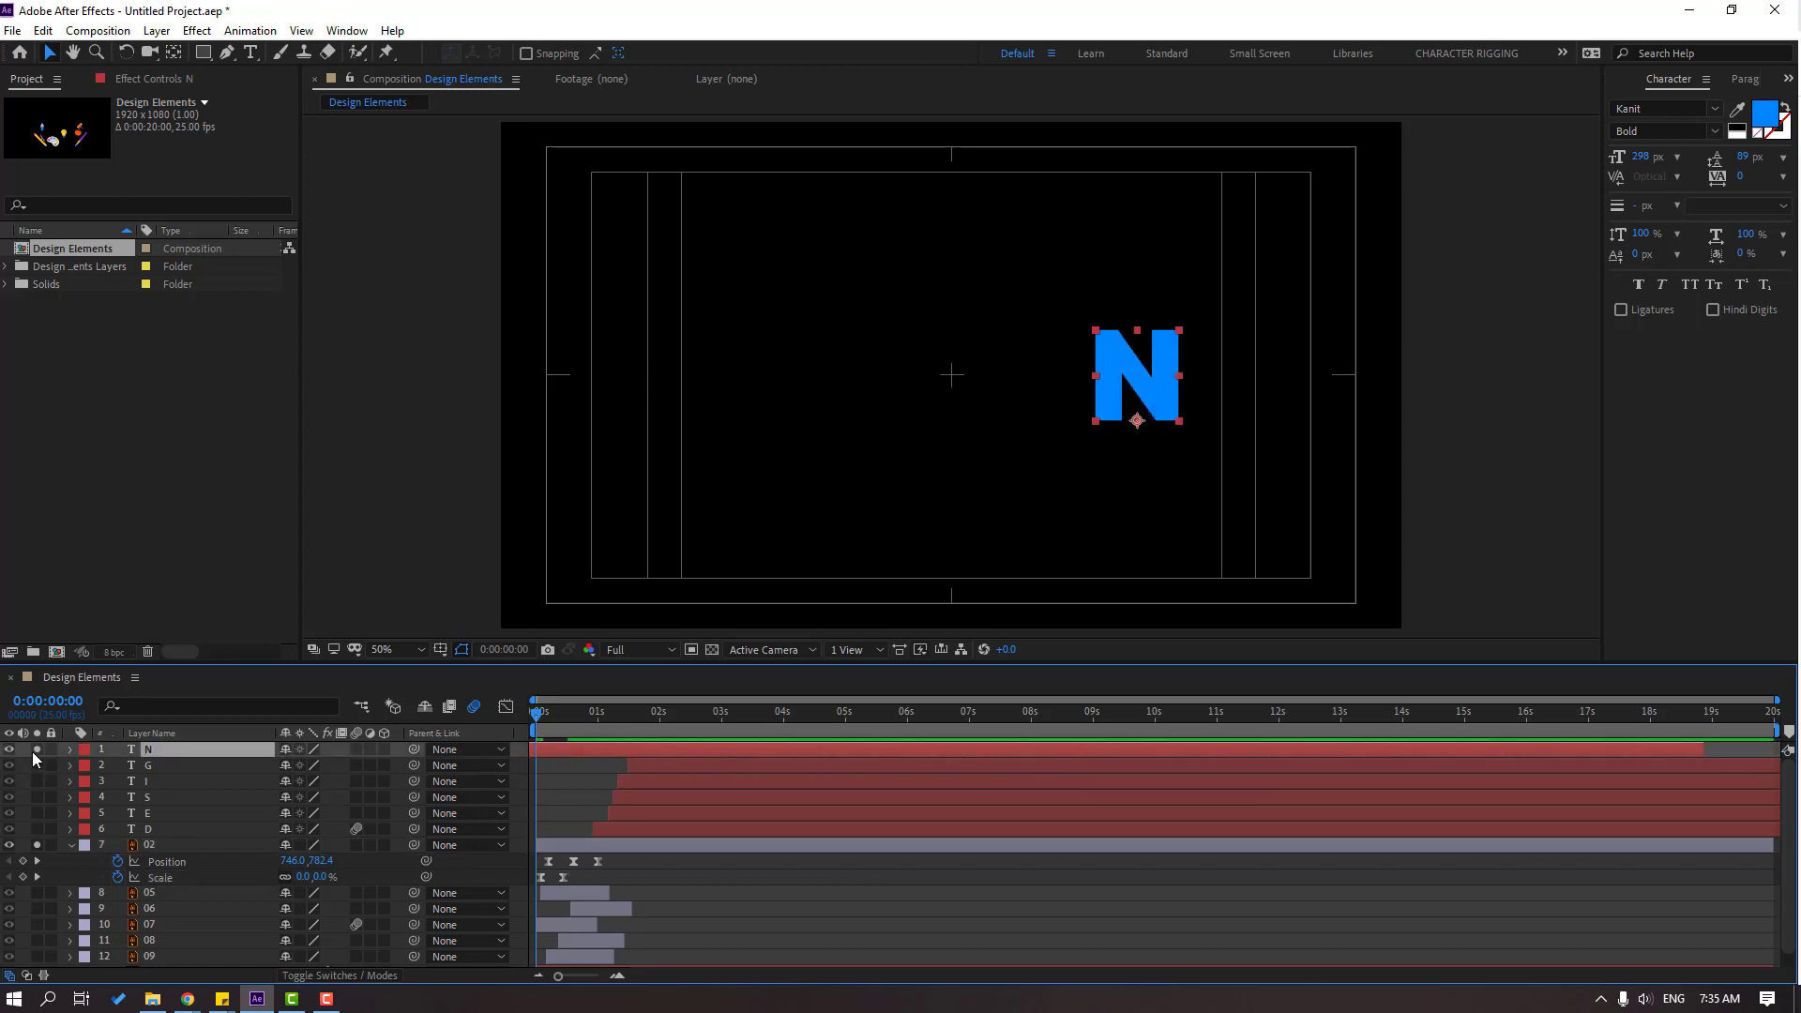
- Shift all of eraser layer 02's position keyframes to X 1365 so its landing at 0:00:01:00 lines up with the letter N
left_click_drag(620, 873, 497, 836)
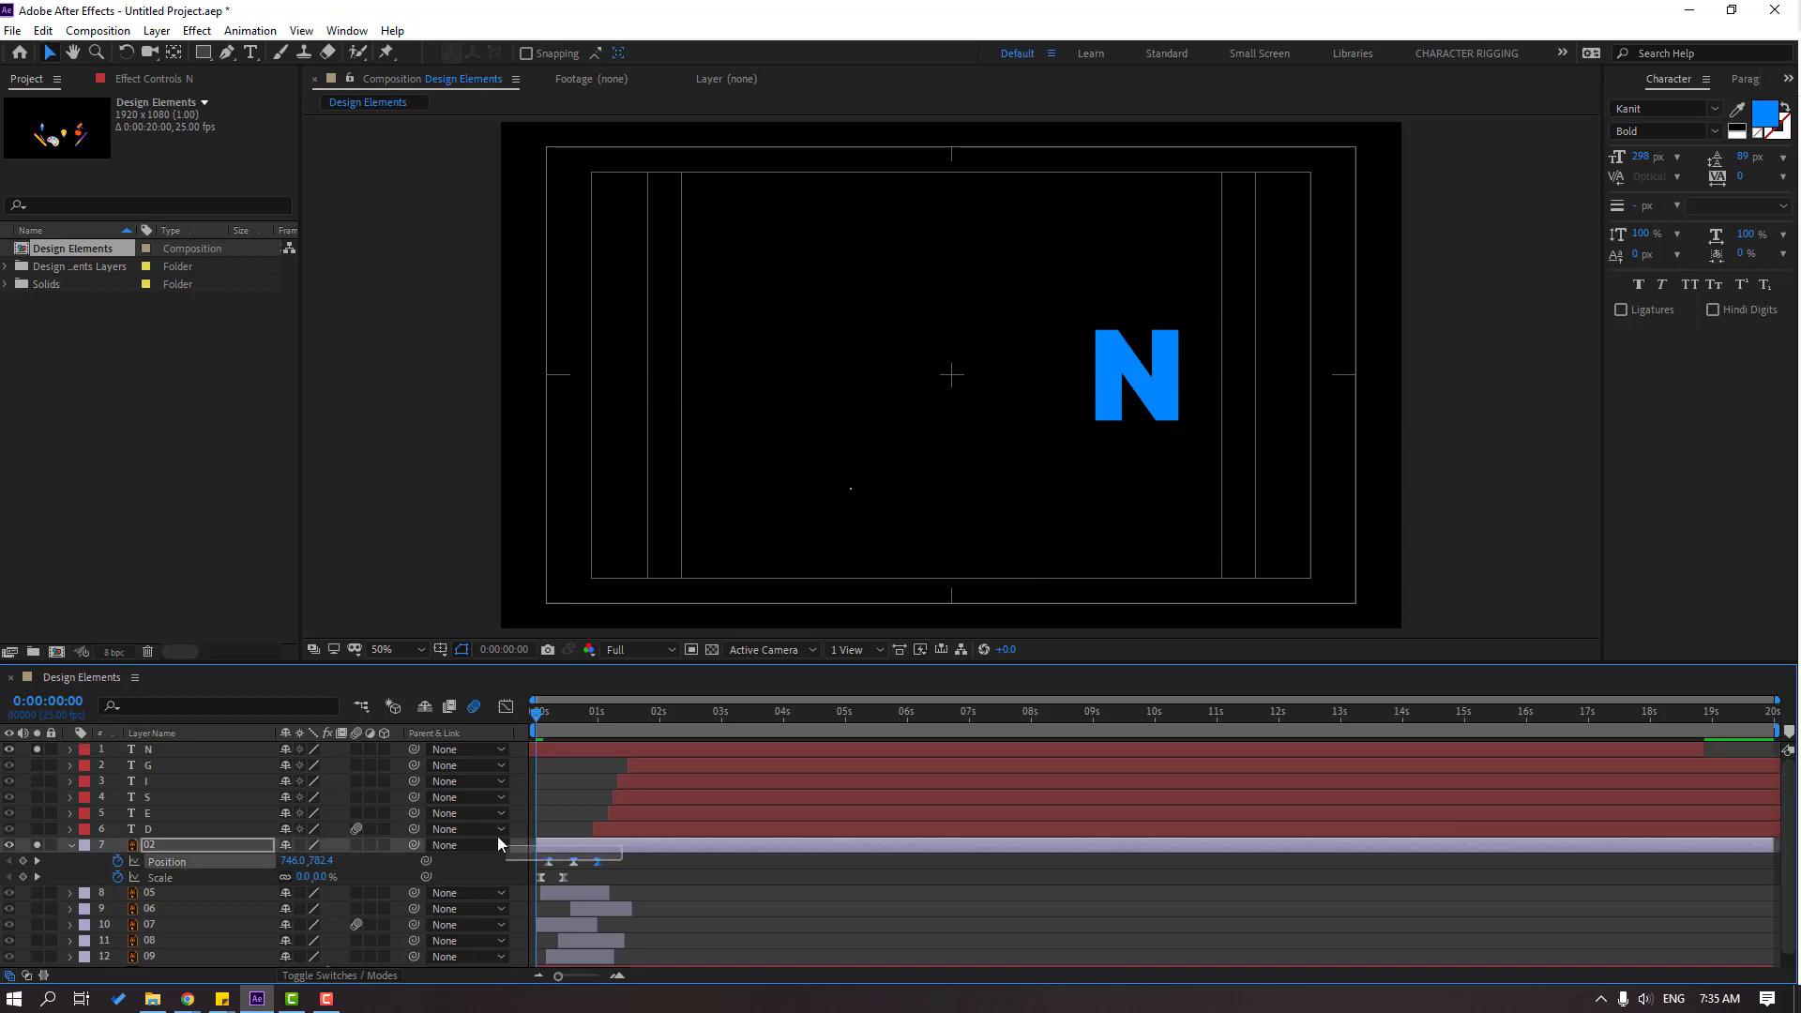
left_click_drag(548, 713, 604, 715)
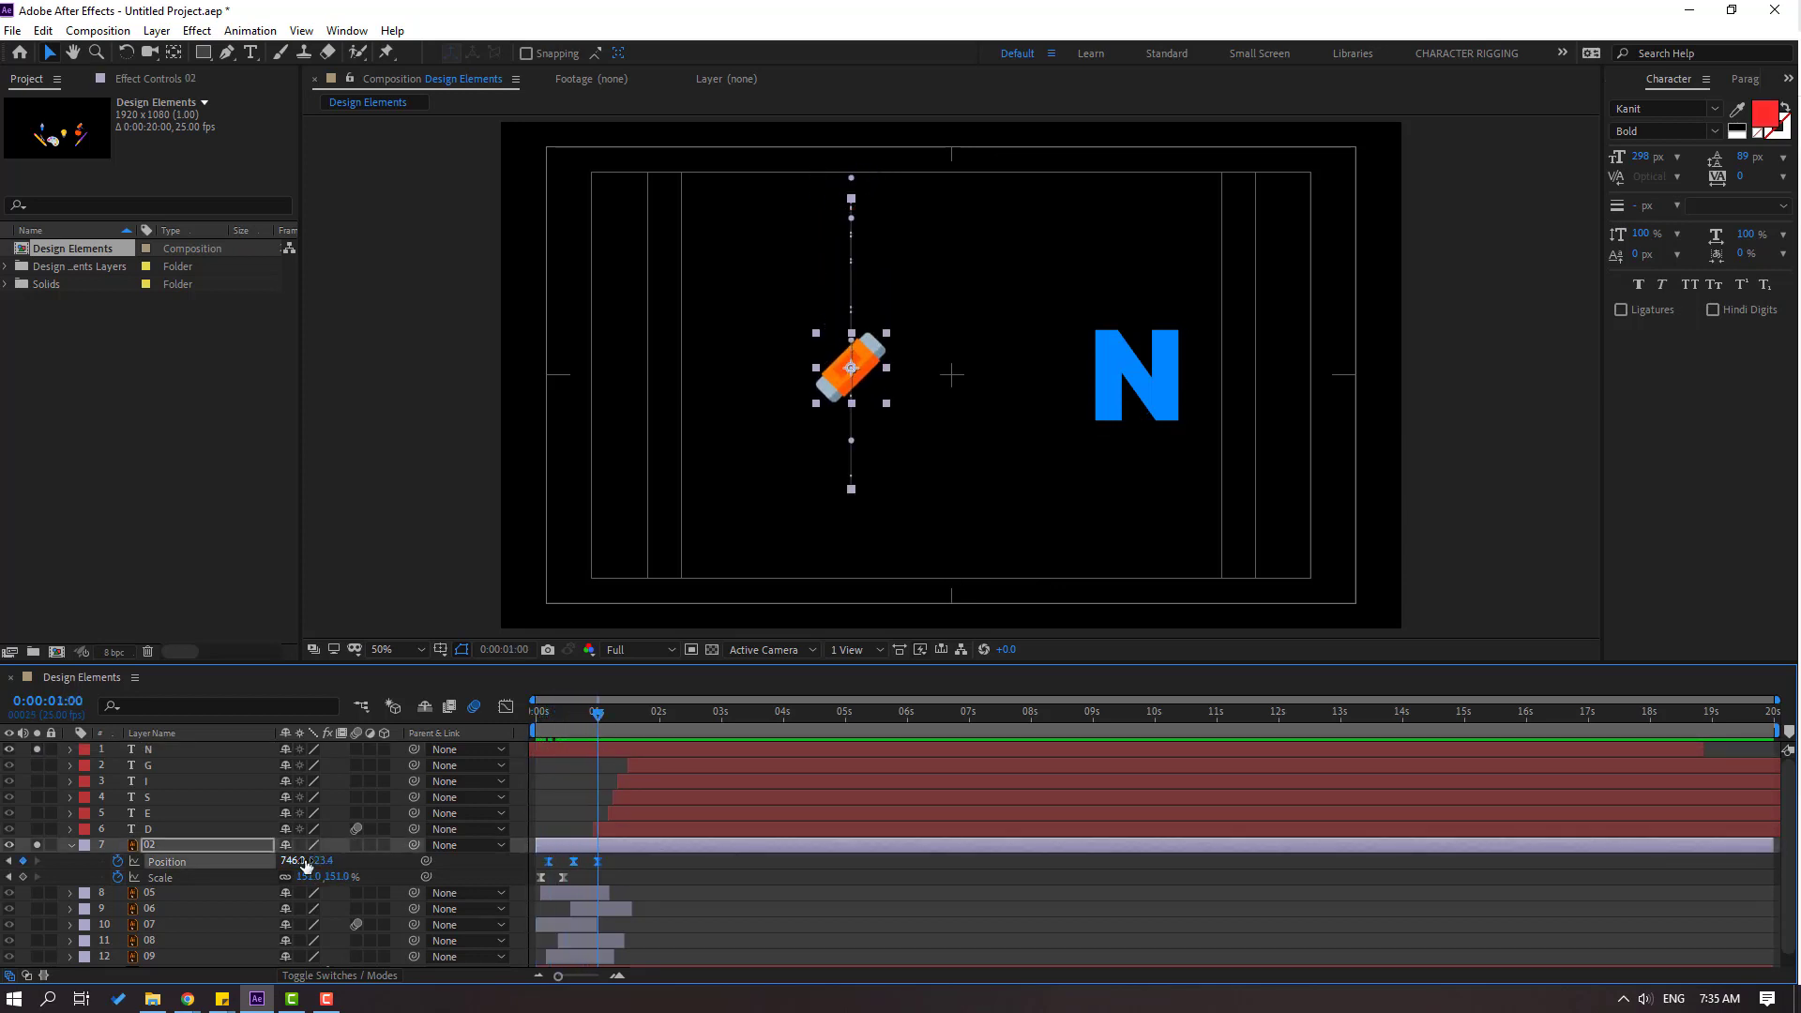
left_click_drag(302, 865, 854, 861)
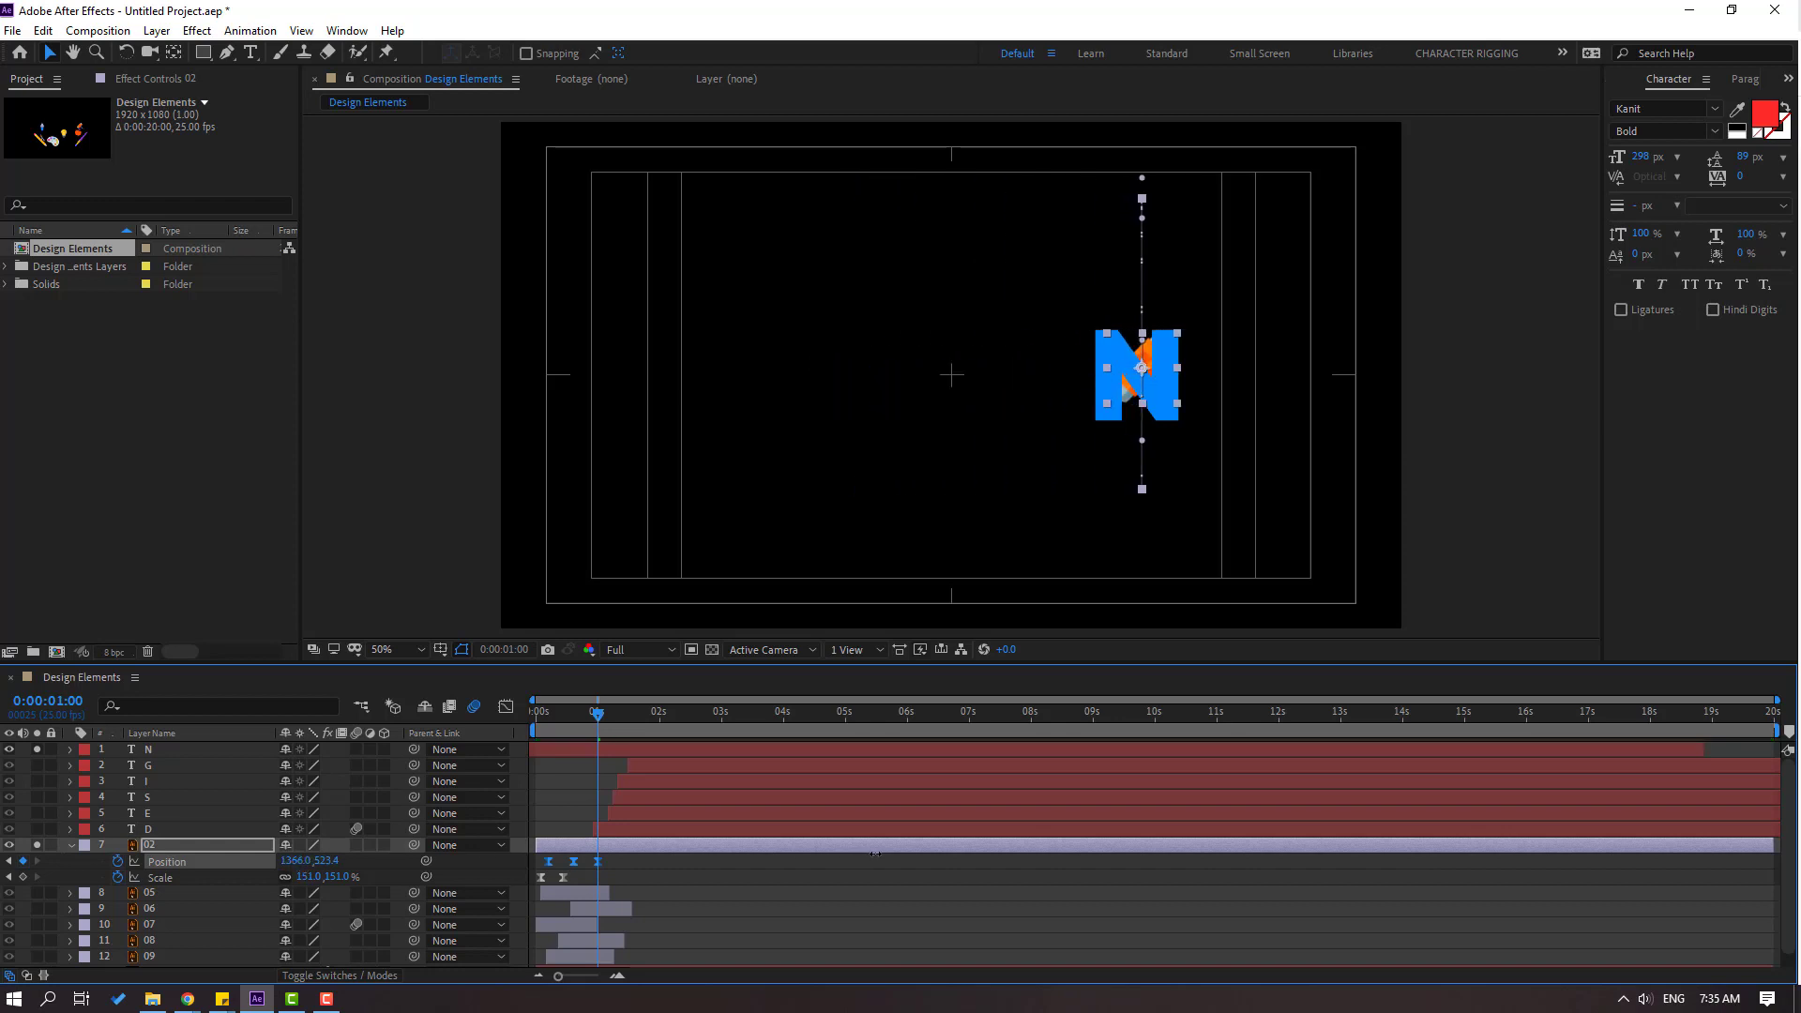
left_click(655, 872)
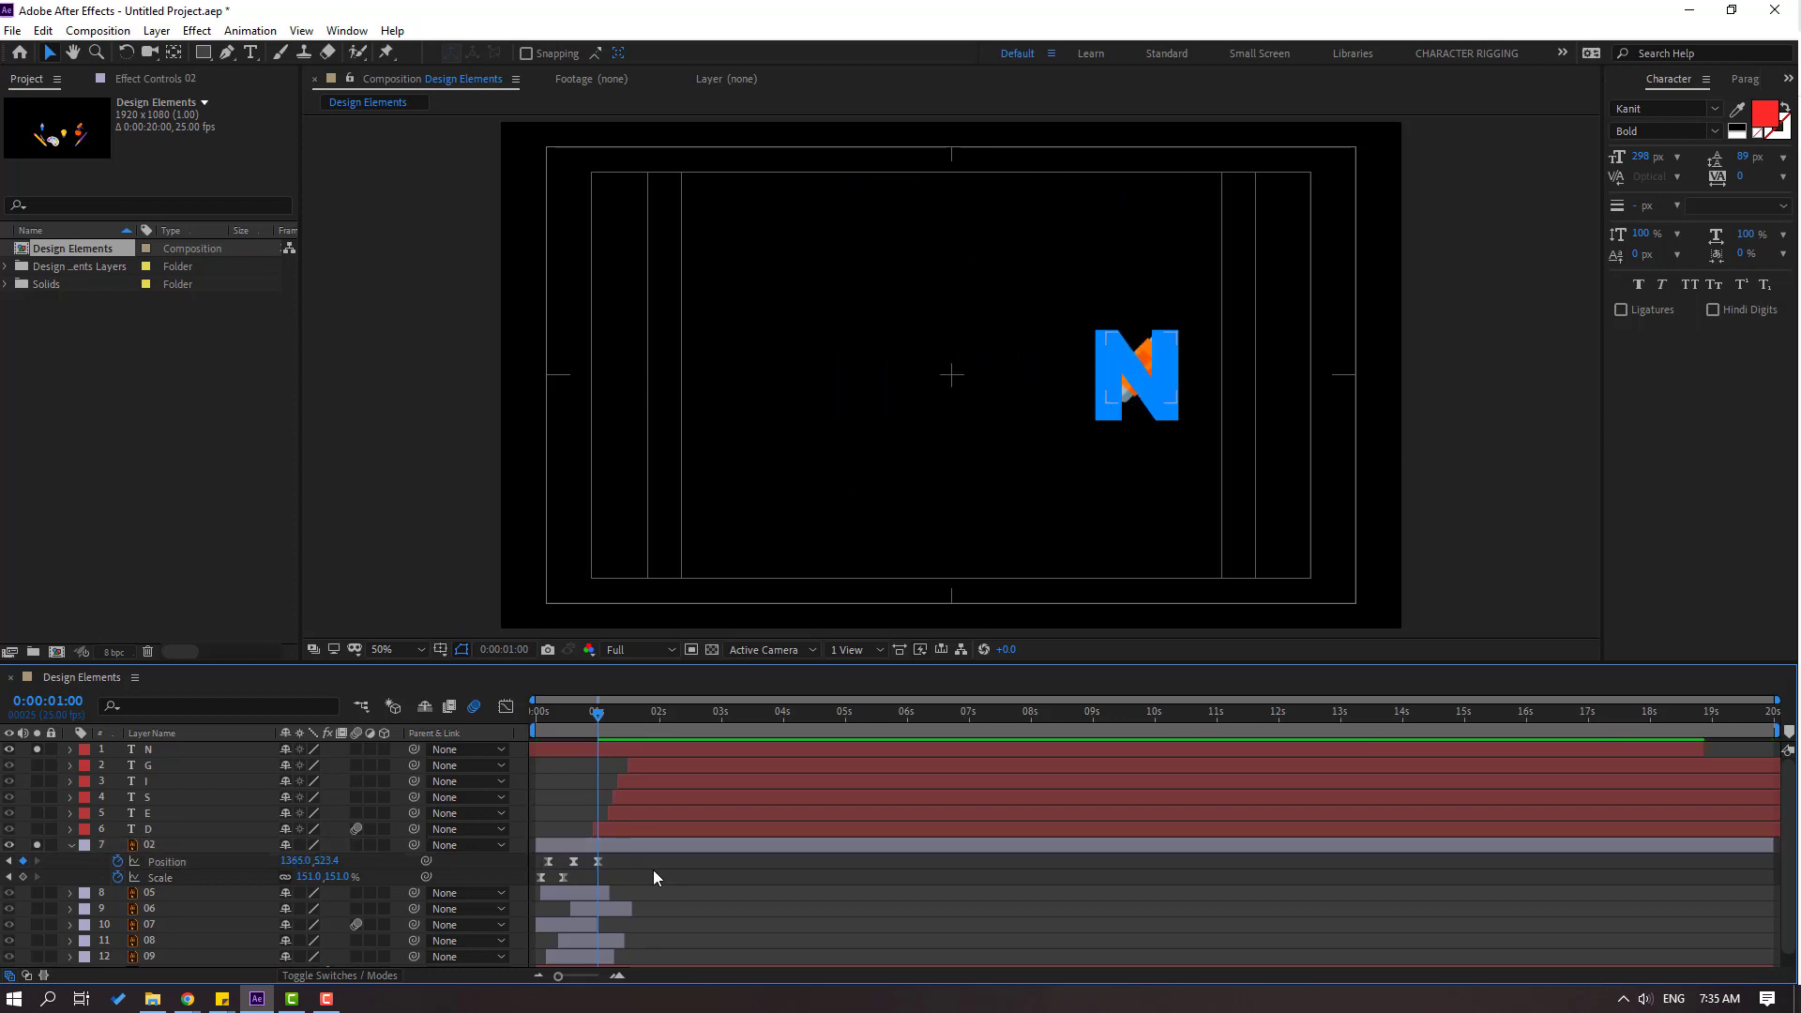
- Split eraser layer 02 at 0:00:01:00 and remove the part after it
left_click(612, 845)
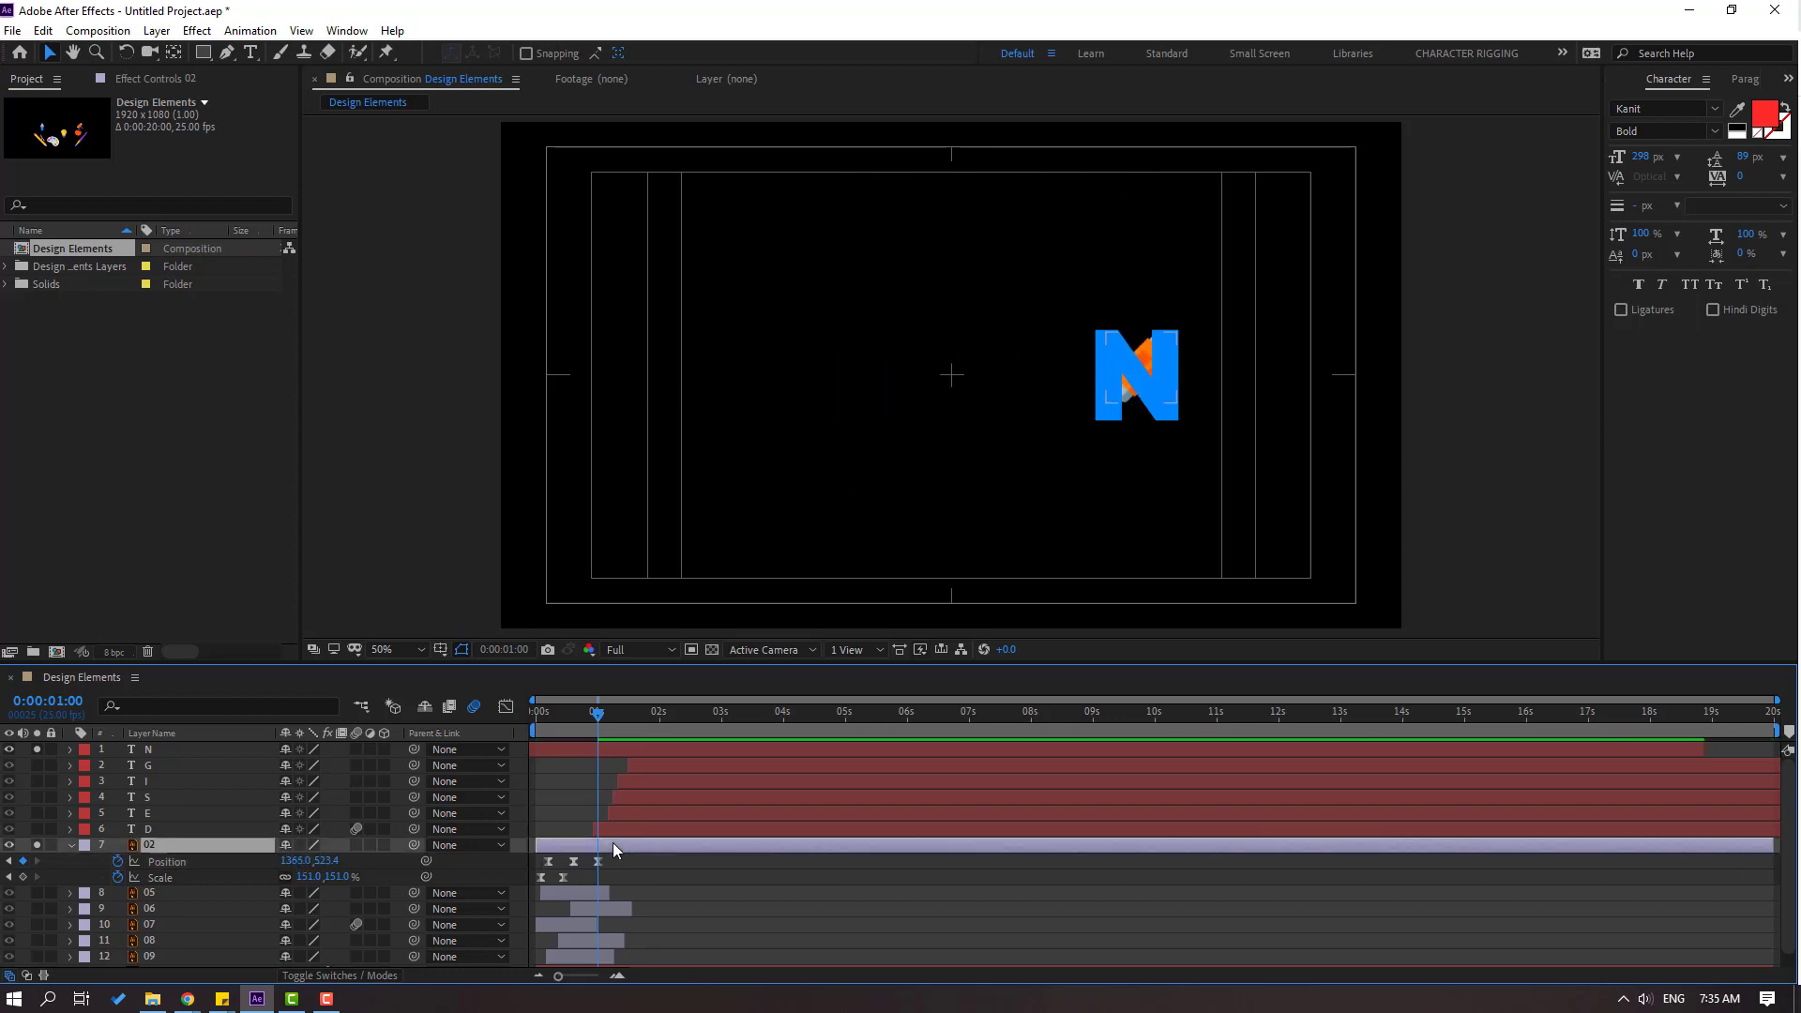
left_click(43, 31)
left_click(110, 292)
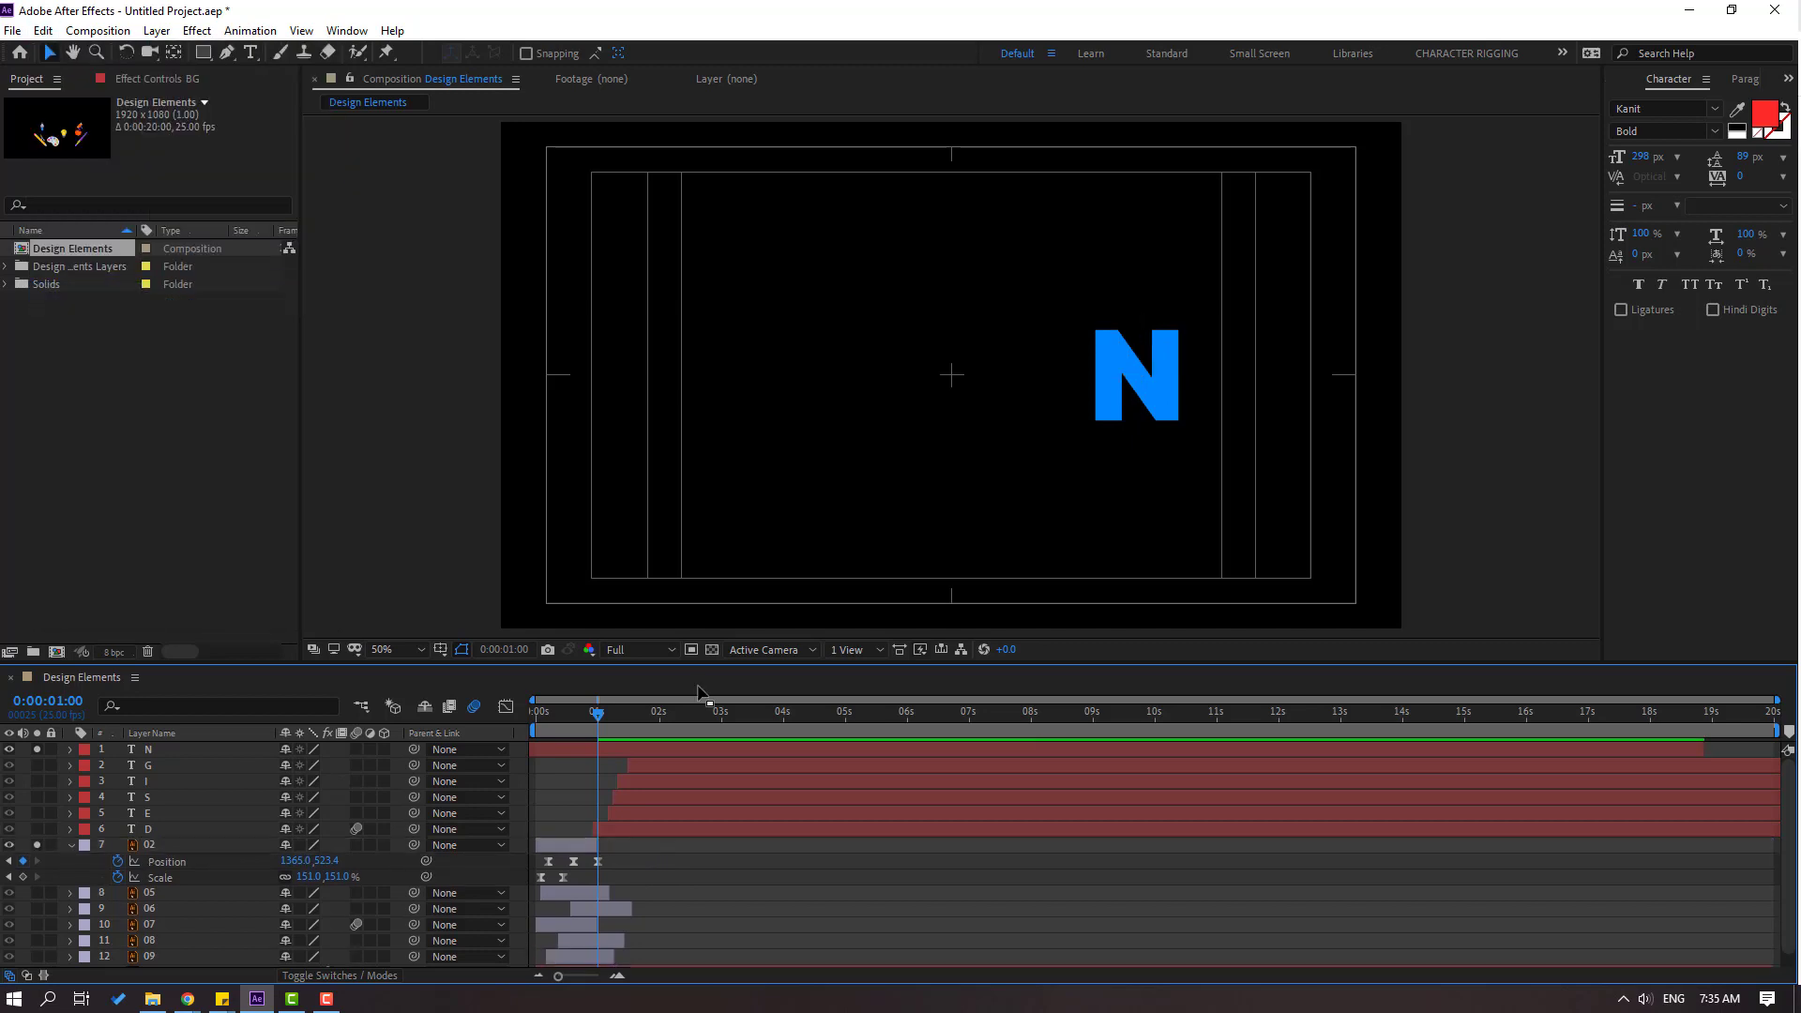
- Unsolo the letter N and eraser layer 02, and move the N layer to start at 0:00:01:16, after the letter G
left_click(149, 747)
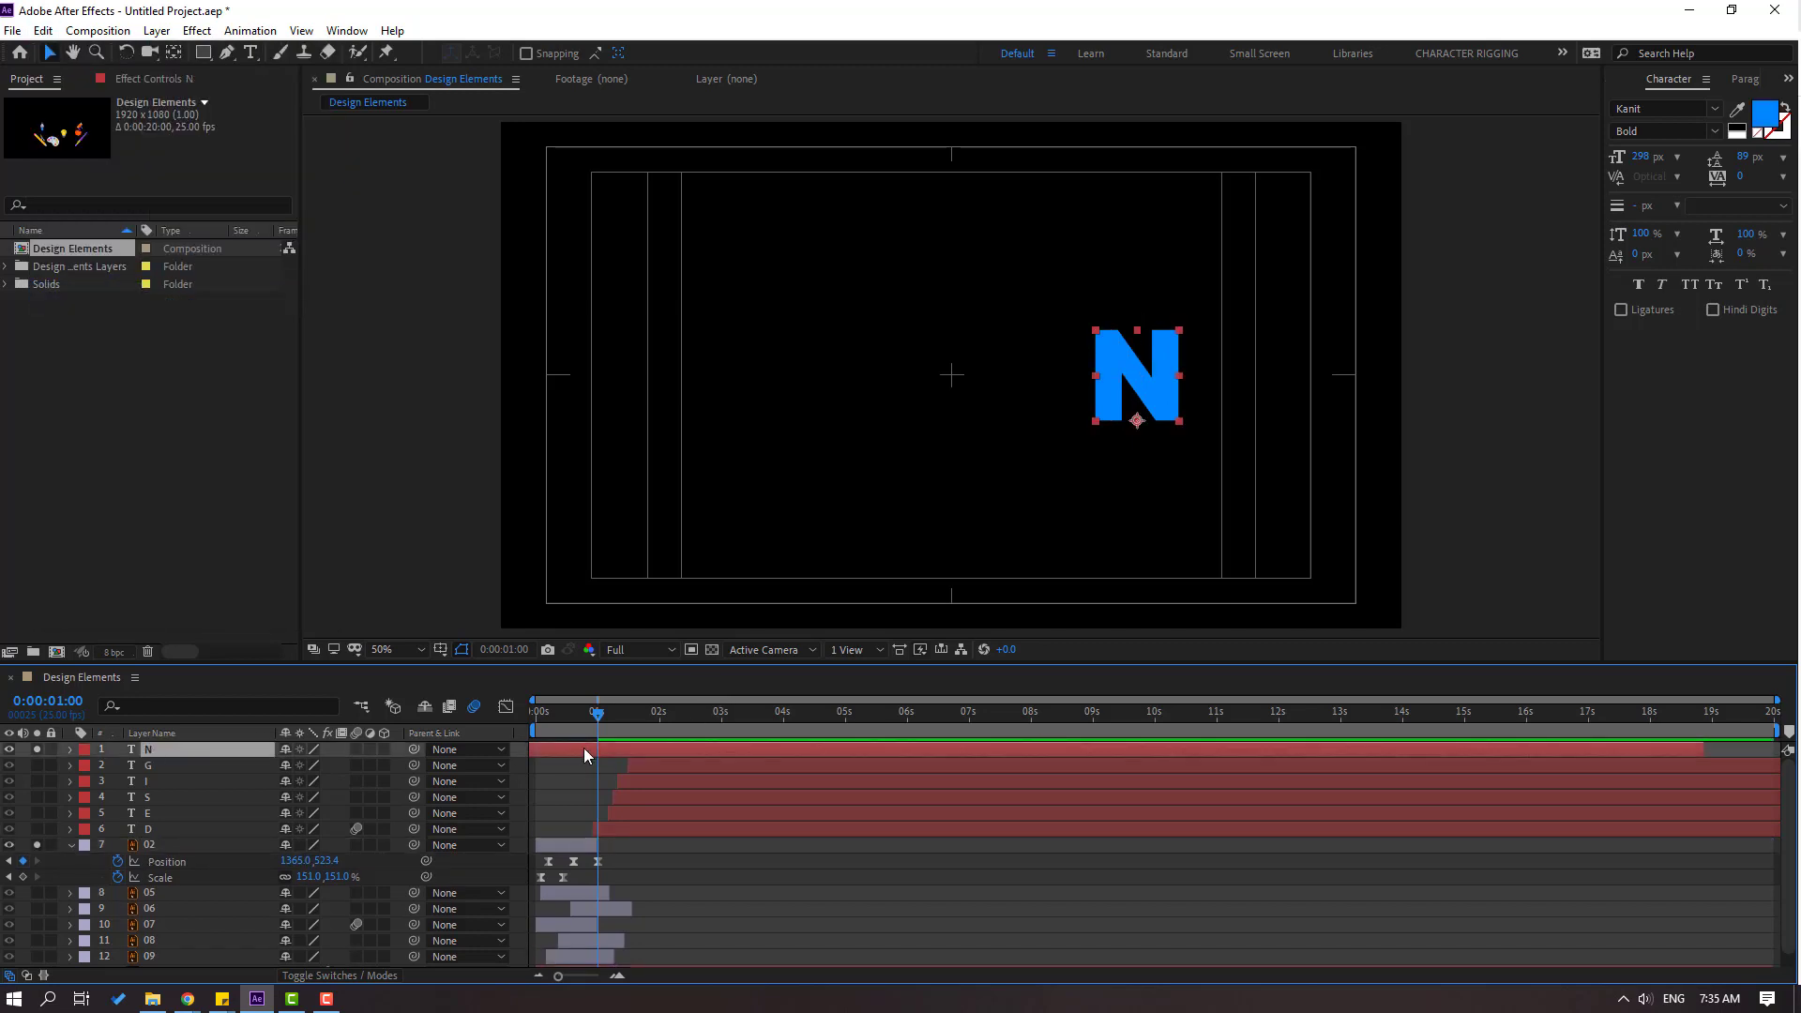
left_click_drag(584, 747, 724, 751)
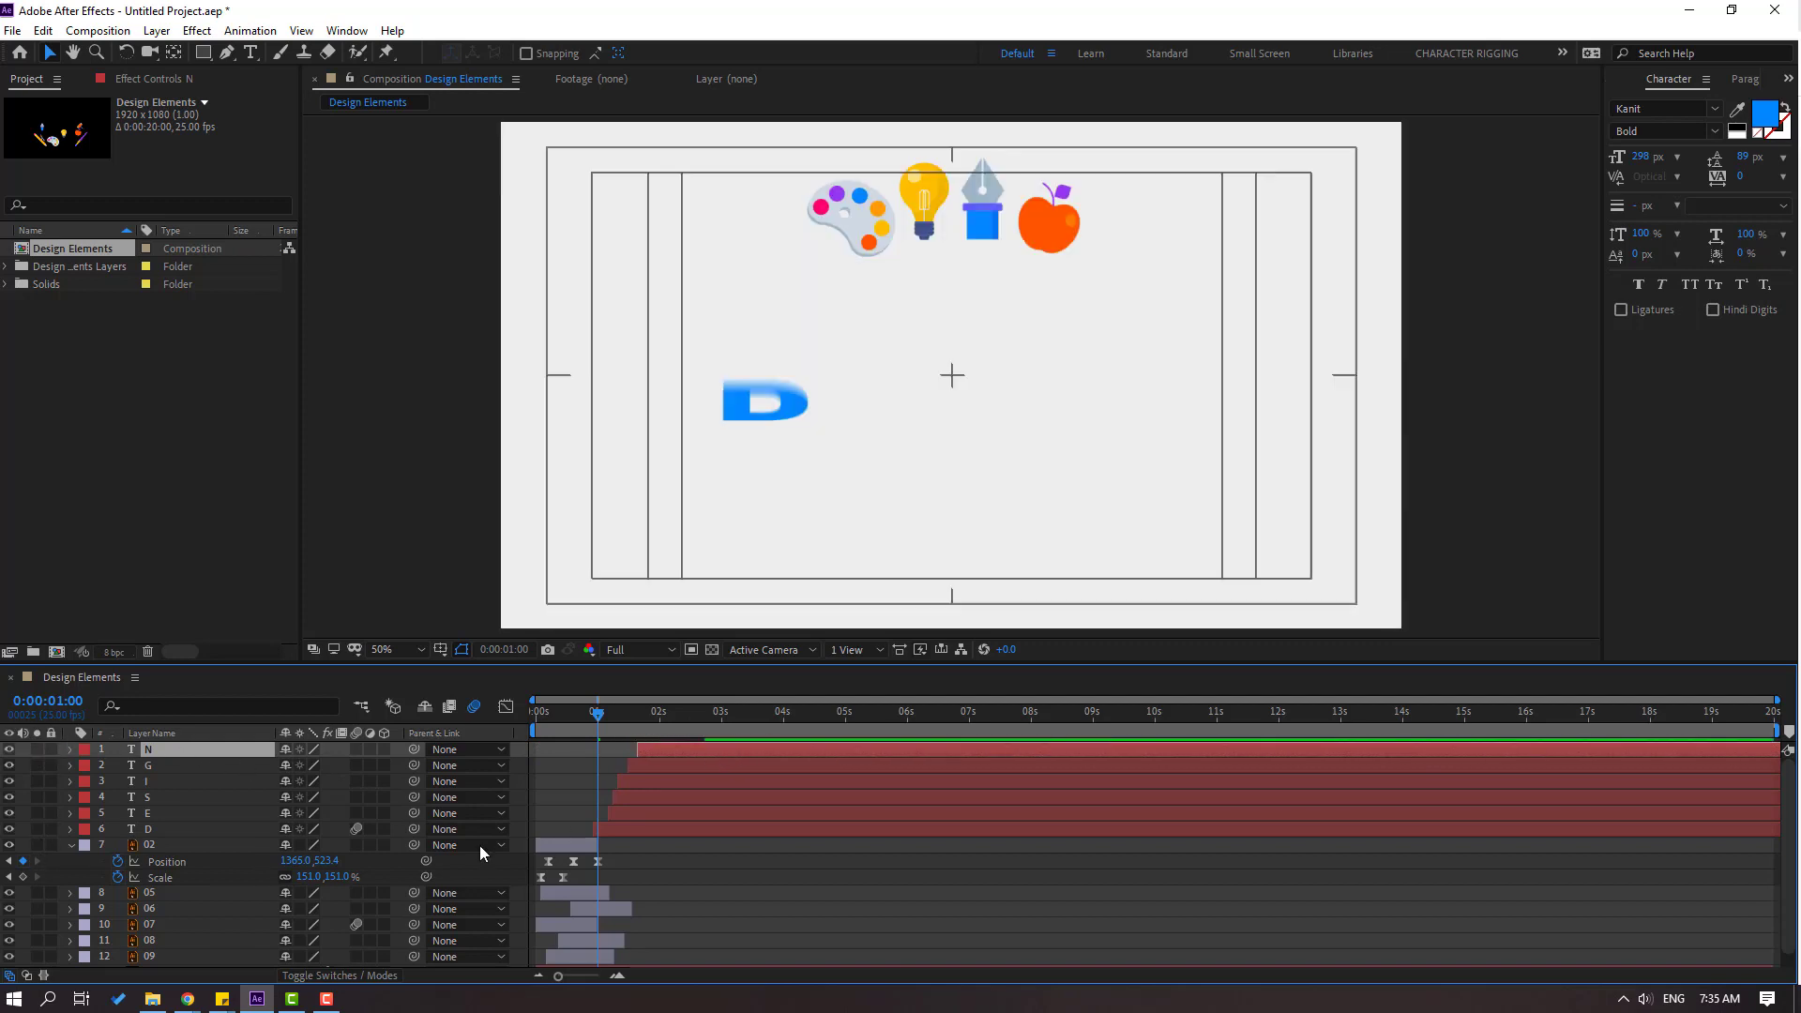
left_click(565, 719)
left_click_drag(570, 723, 582, 723)
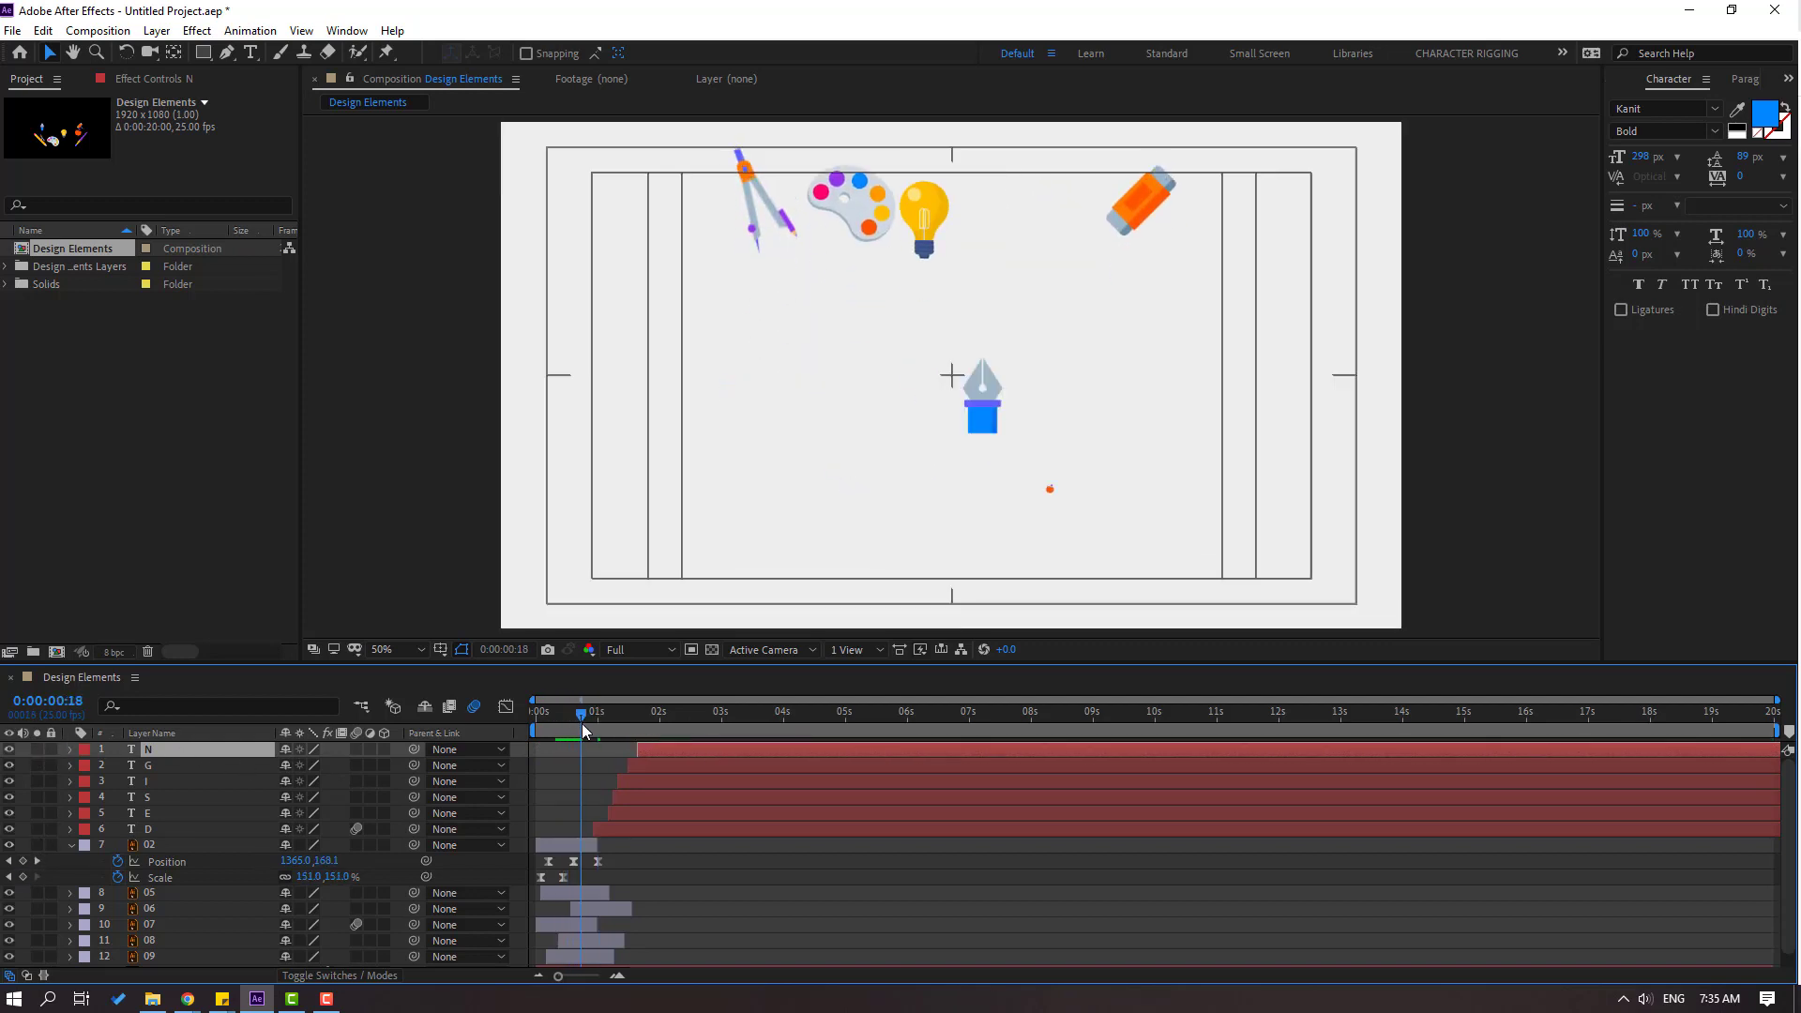
- Move eraser layer 02 later in time so it ends at 0:00:01:18, overlapping the start of the letter N
left_click(544, 843)
left_click_drag(554, 848, 582, 844)
mouse_move(589, 713)
left_mouse_down()
mouse_move(563, 713)
mouse_move(594, 718)
left_mouse_up()
left_click_drag(593, 844, 600, 843)
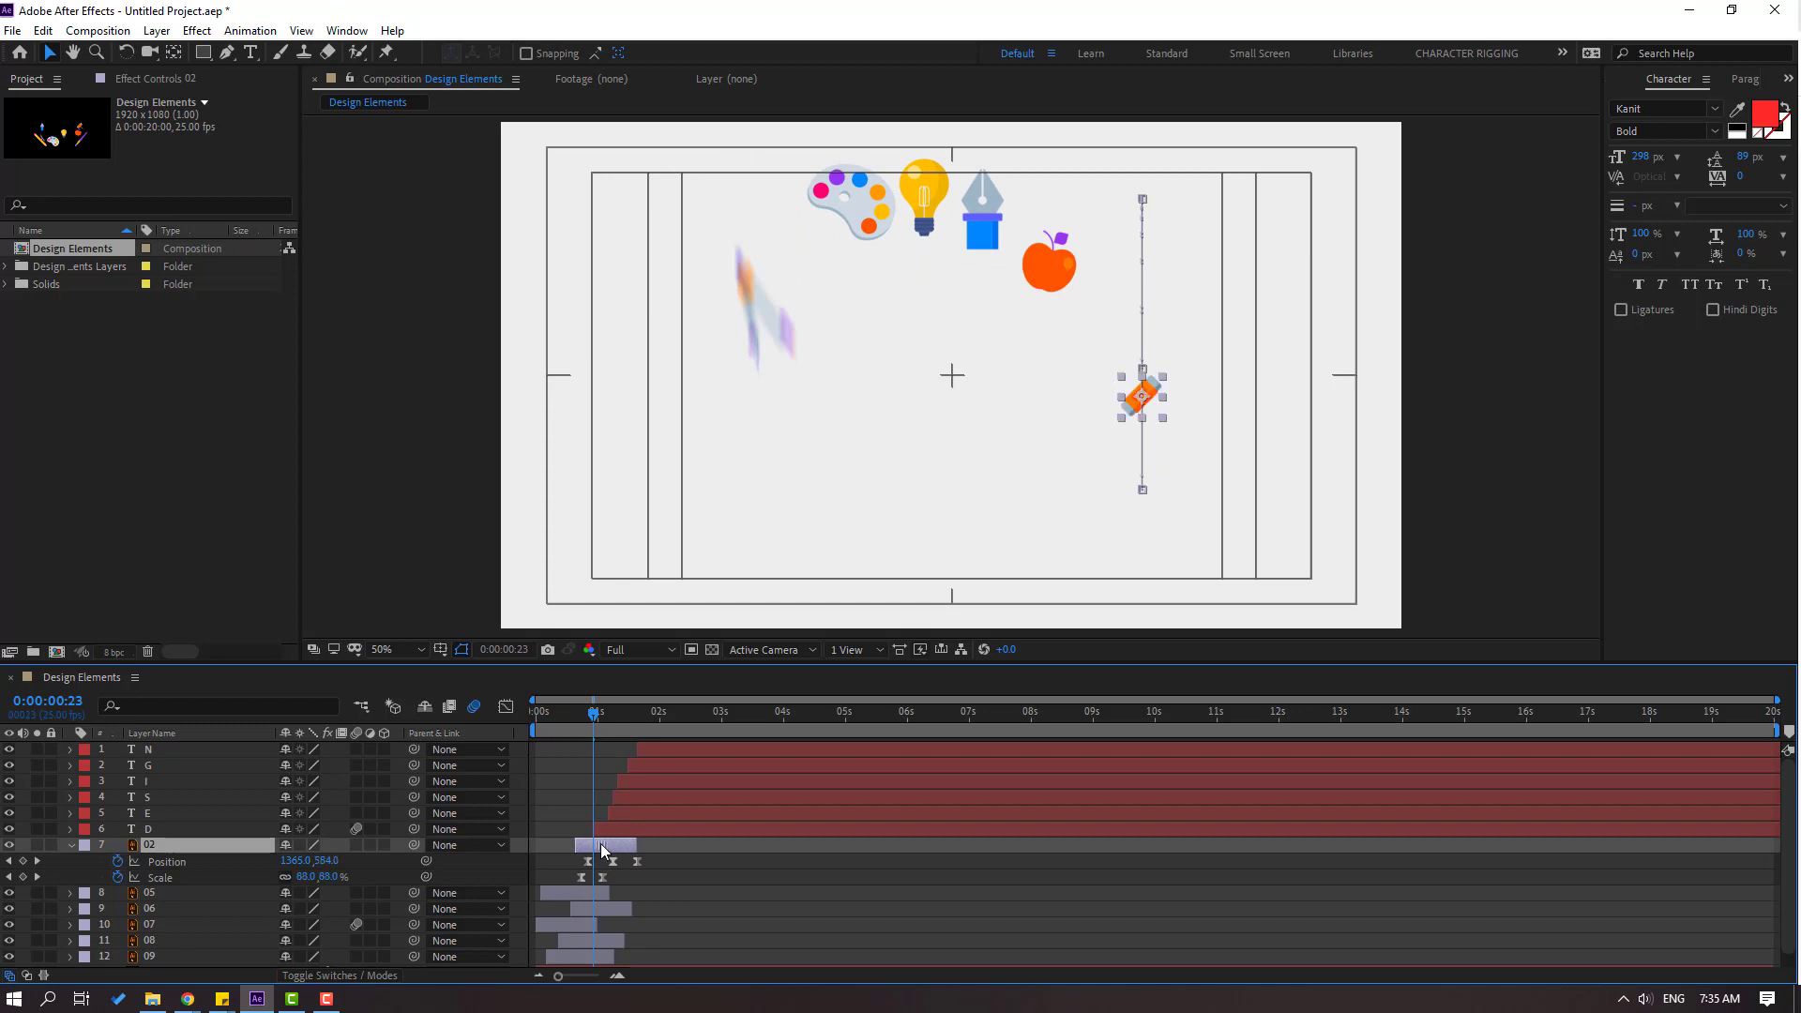
left_click_drag(559, 715, 604, 717)
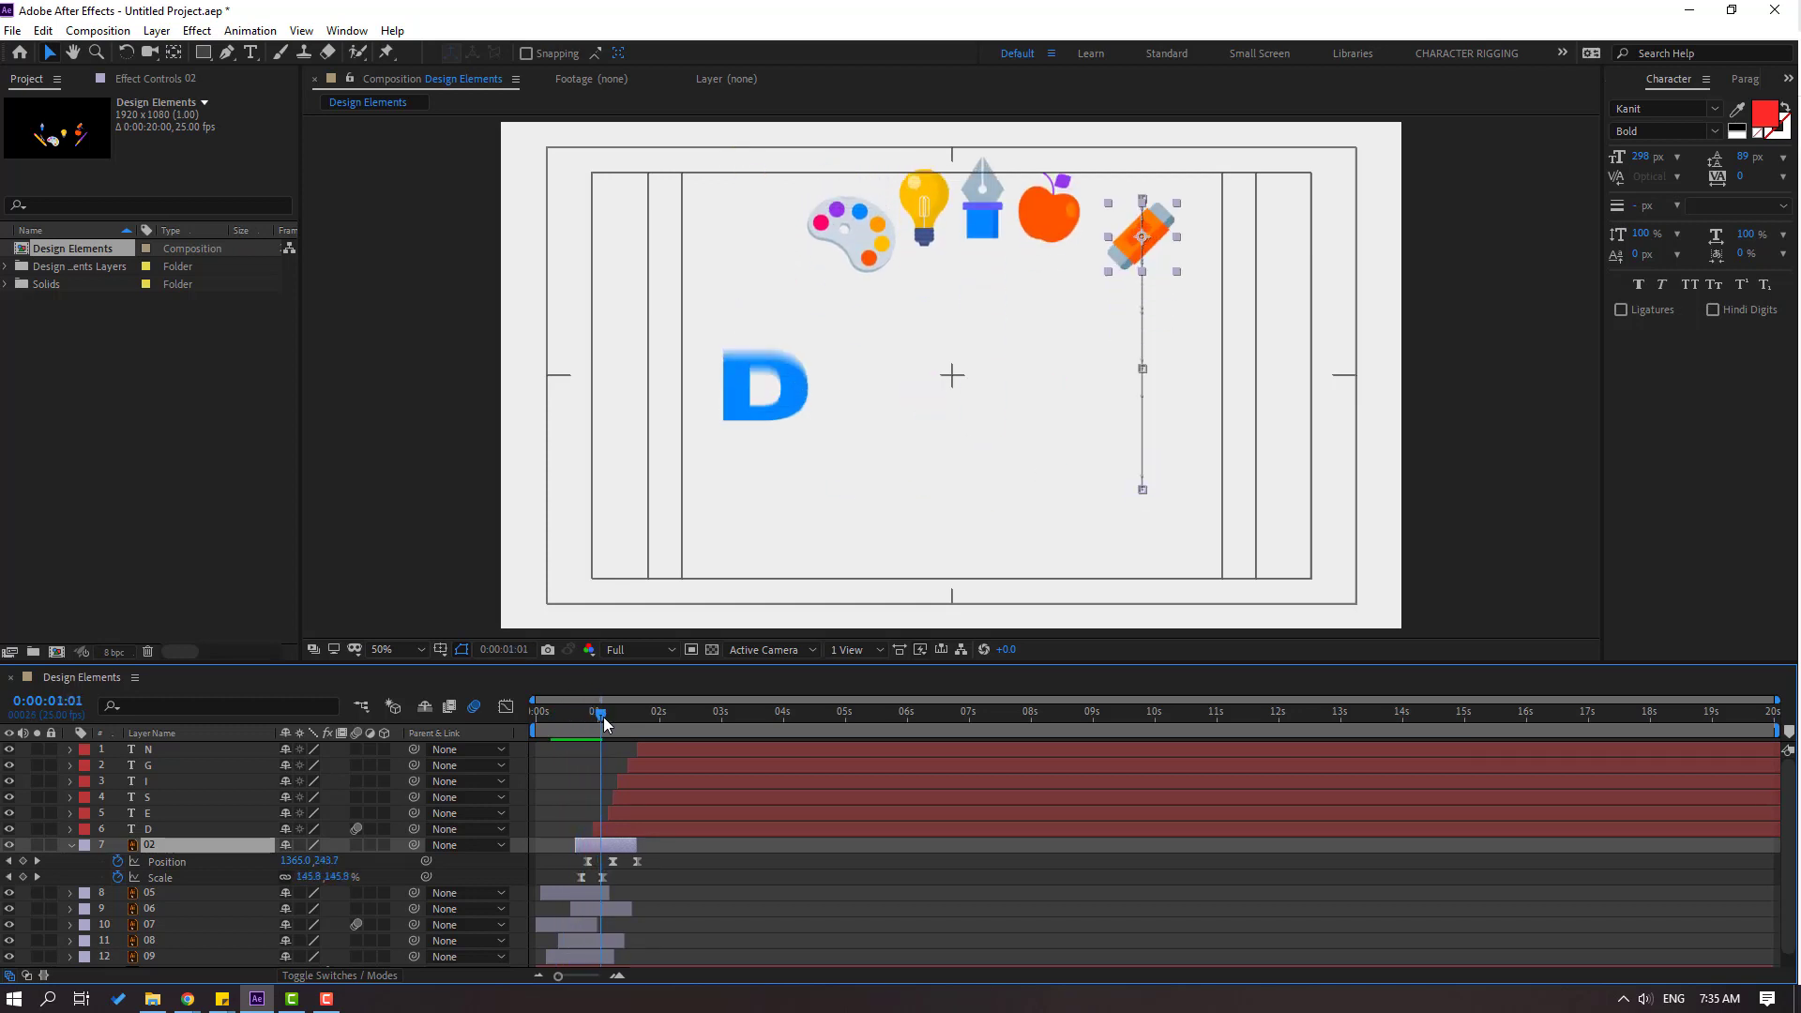
left_click_drag(597, 844, 603, 845)
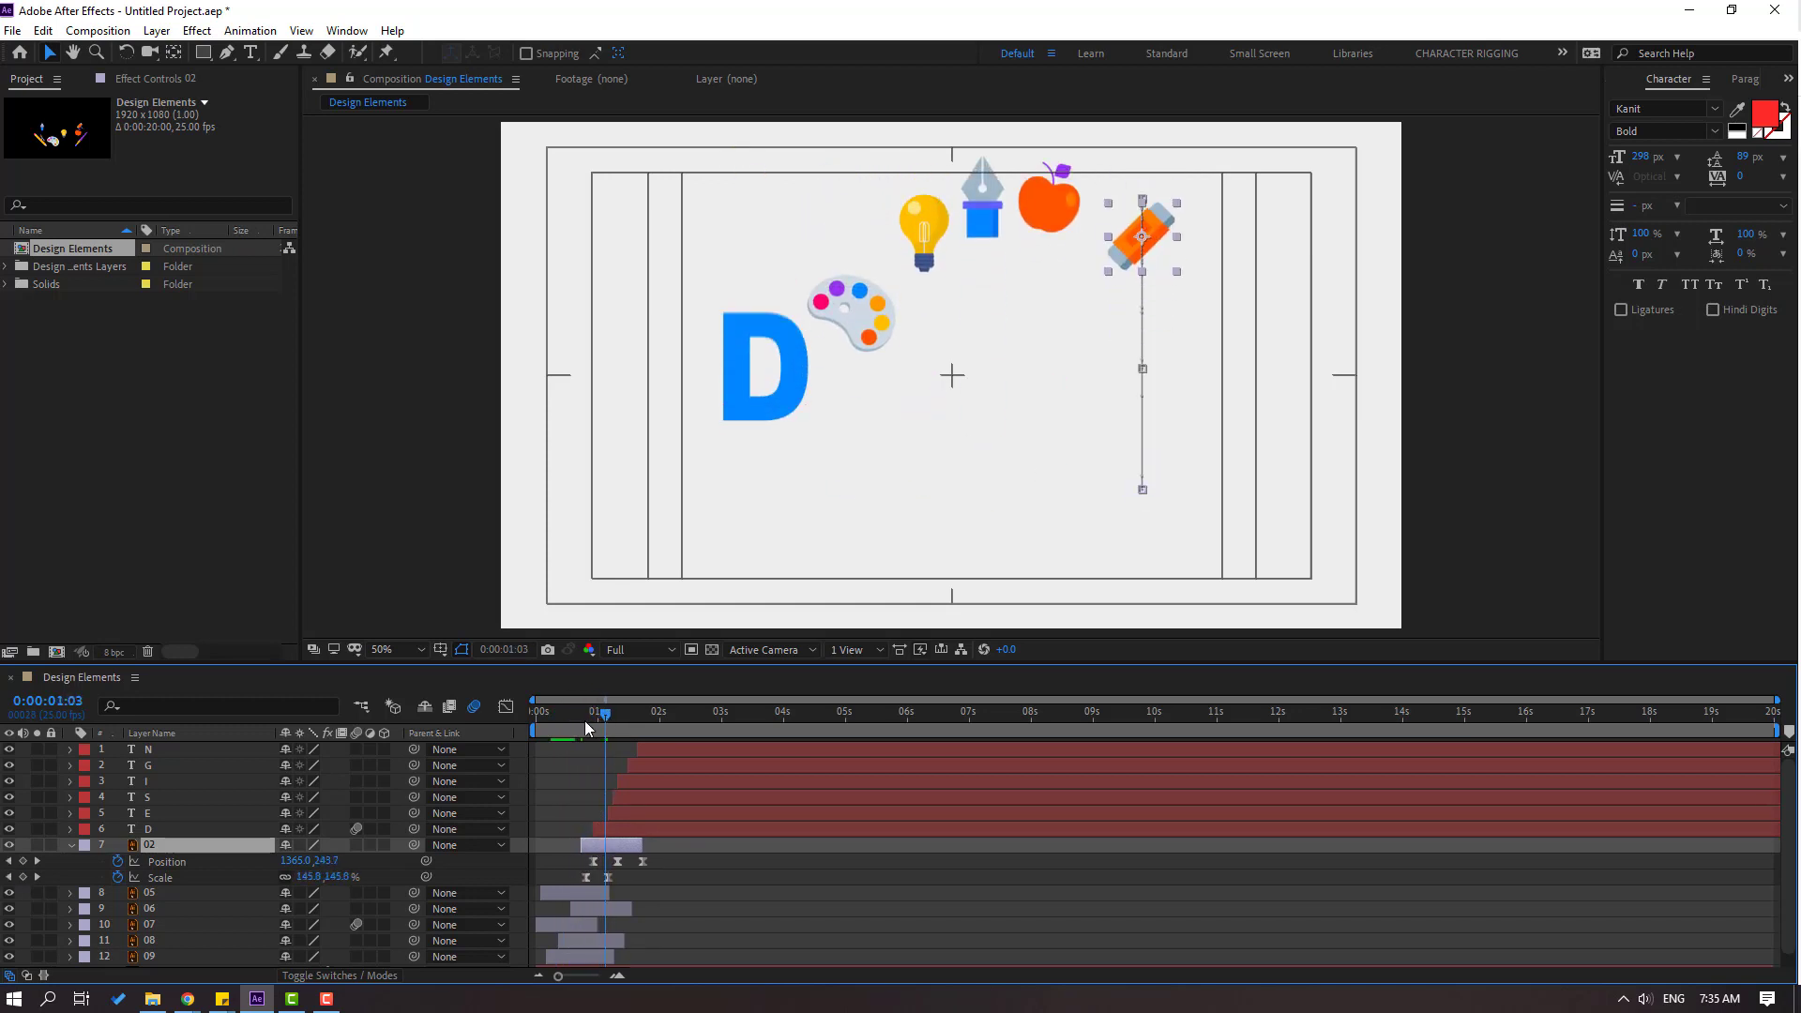
left_click_drag(571, 717, 638, 723)
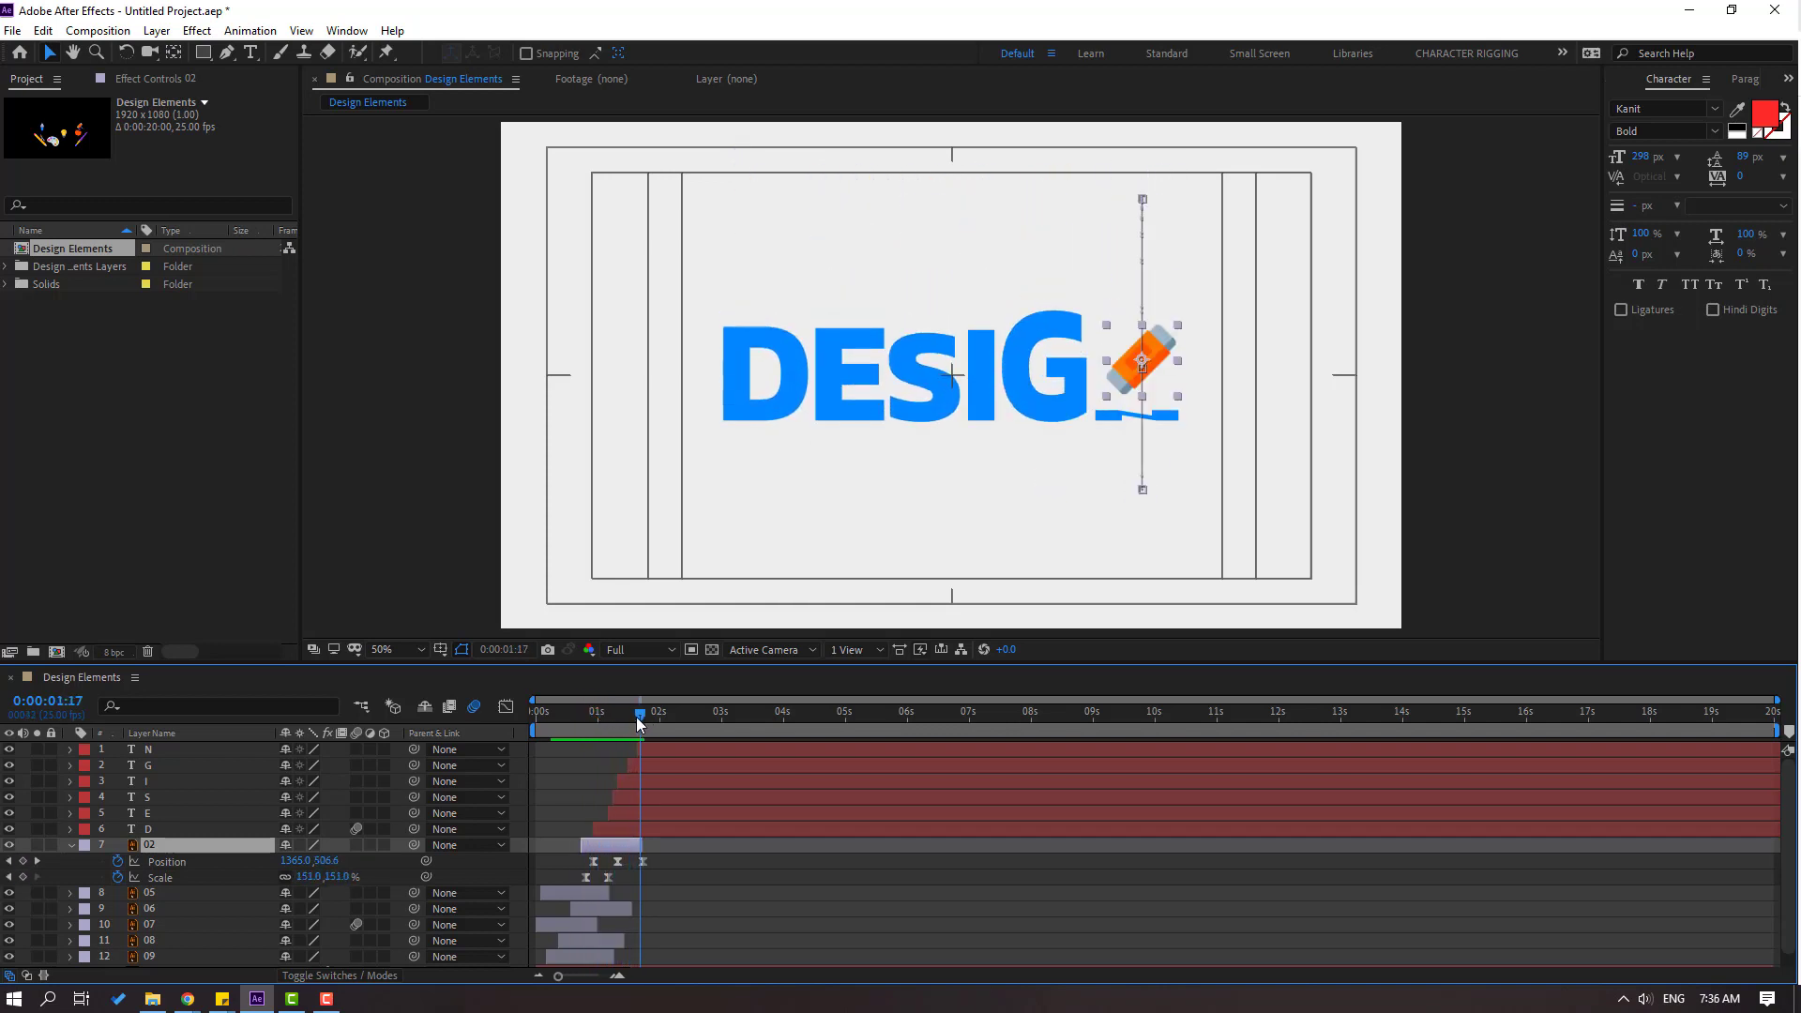
- Examine the eraser-to-N swap up close around 0:00:01:17 and play back the animation
left_click(664, 751)
key("equal")
key("equal")
key("equal")
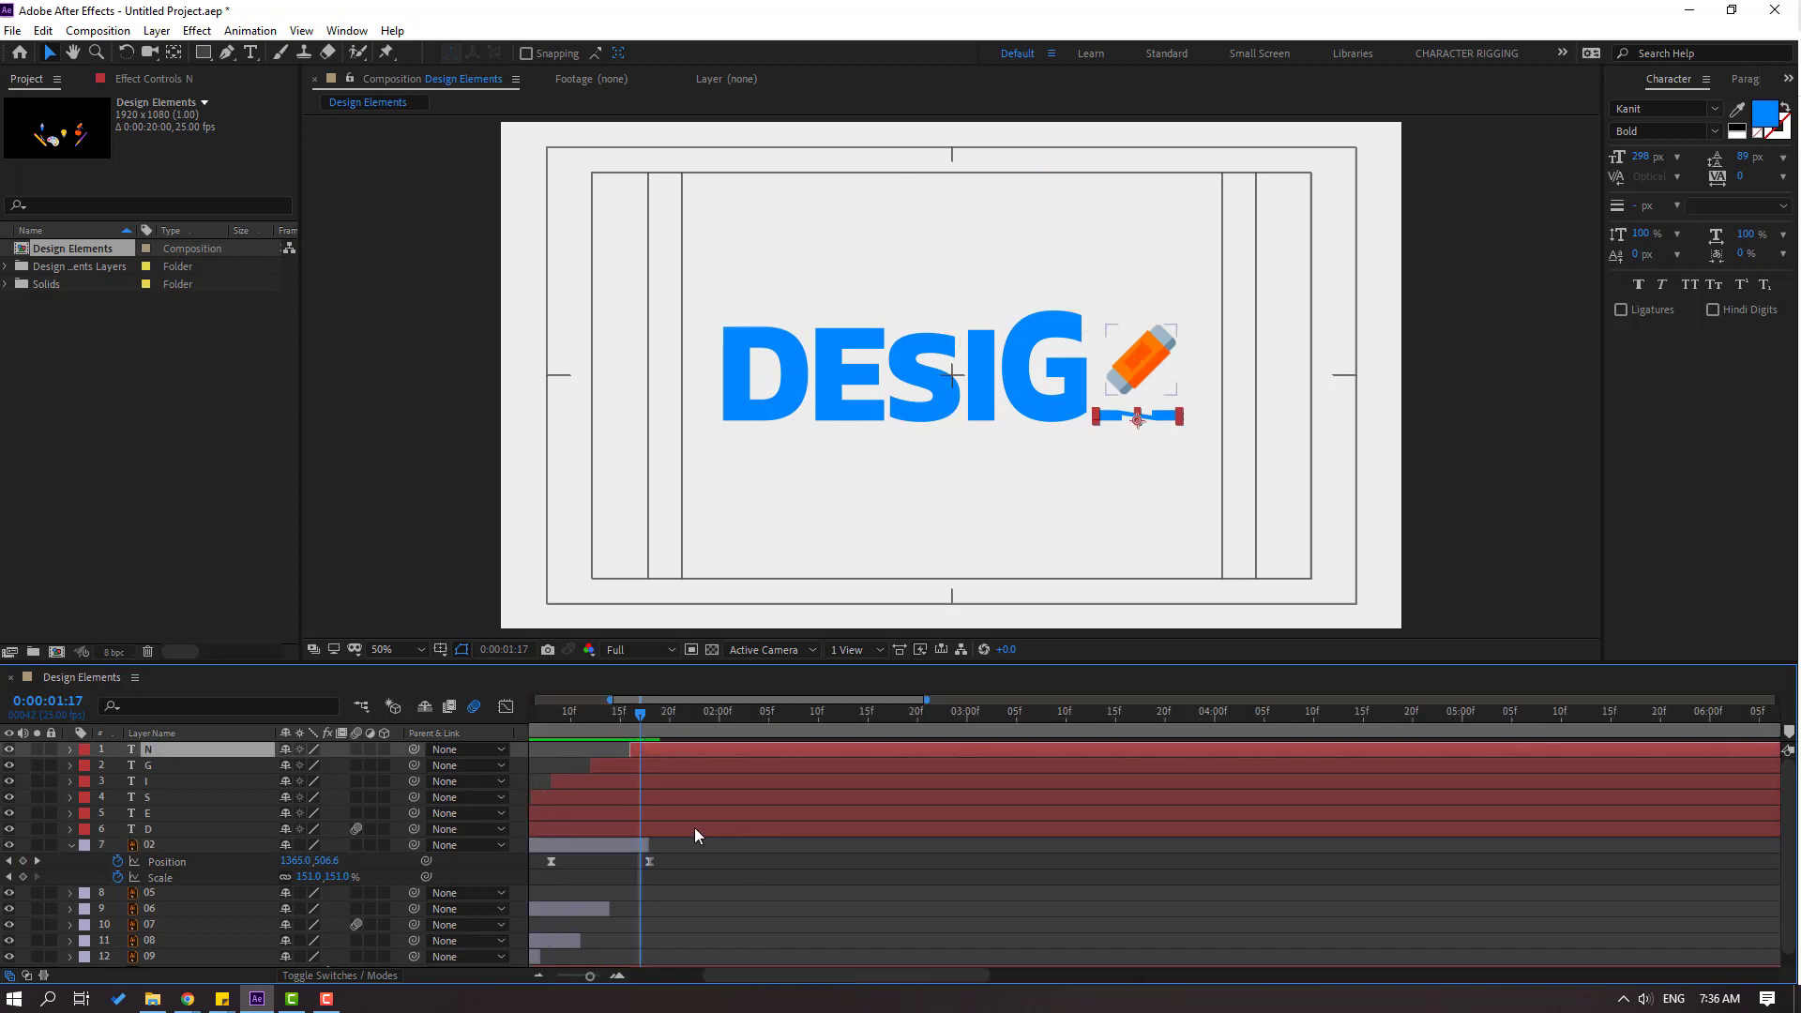
left_click_drag(722, 831, 965, 829)
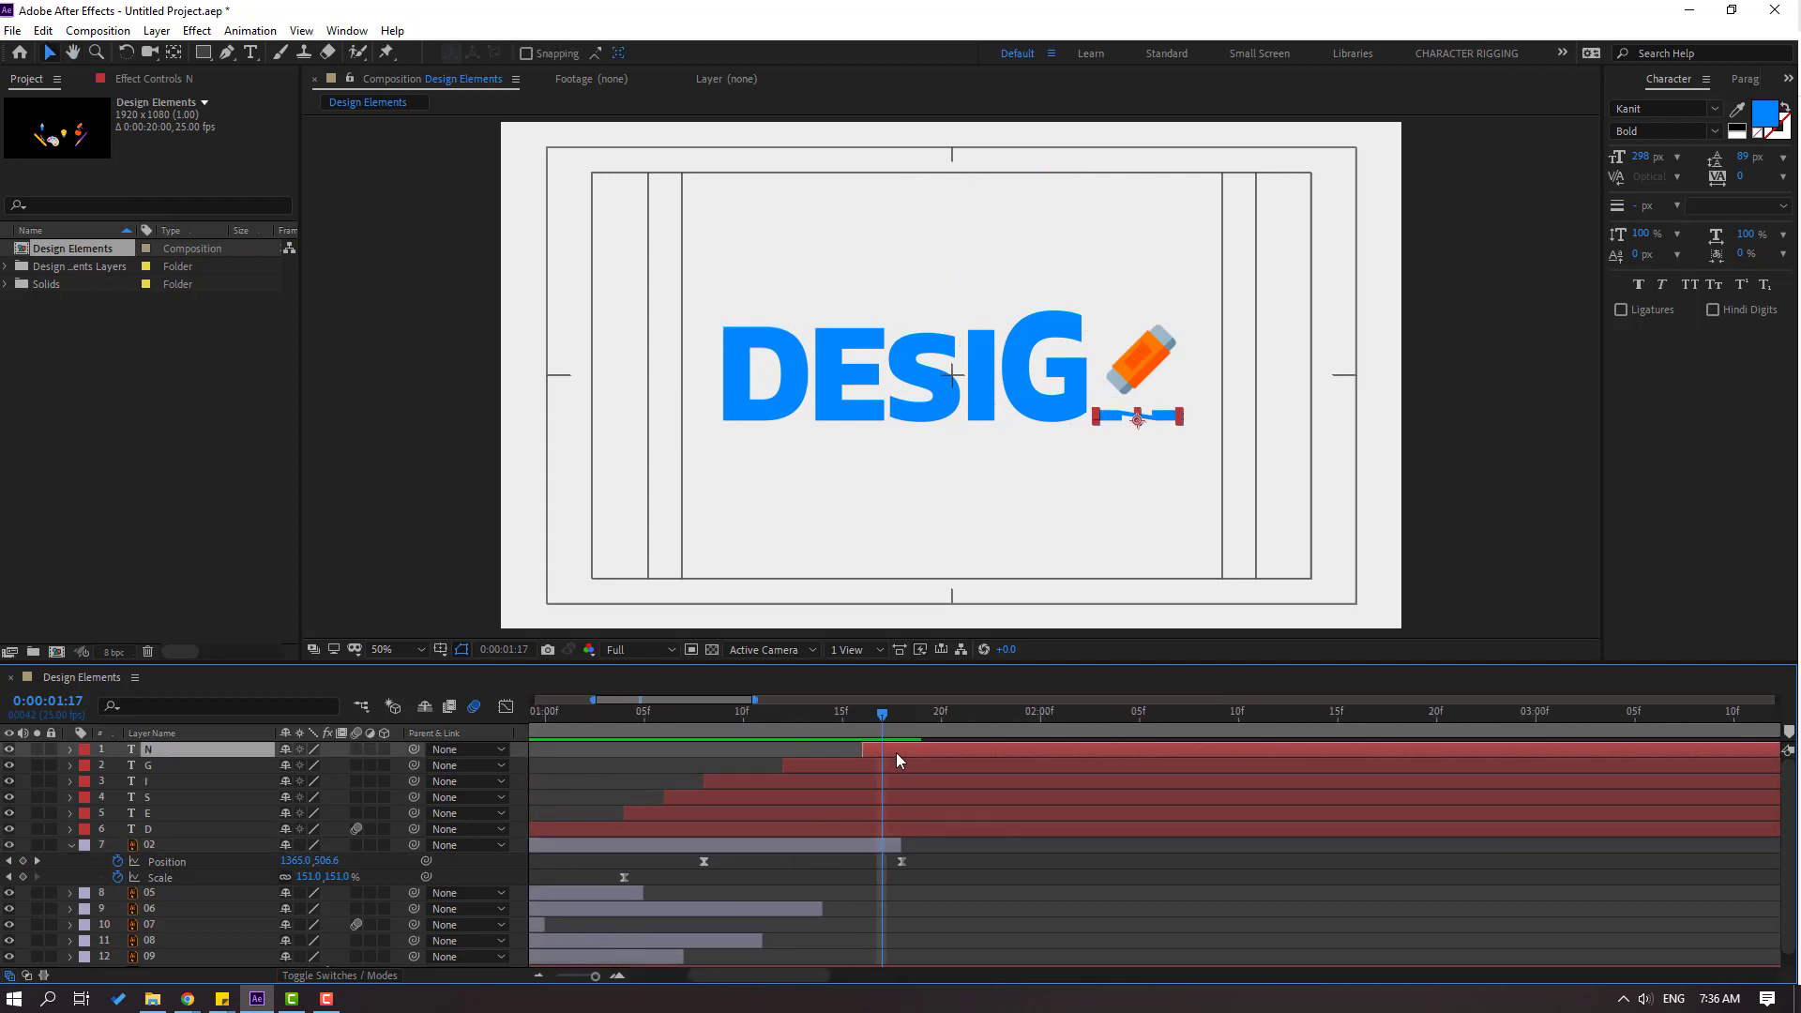
left_click_drag(834, 717, 962, 715)
key("minus")
key("minus")
key("minus")
key("space")
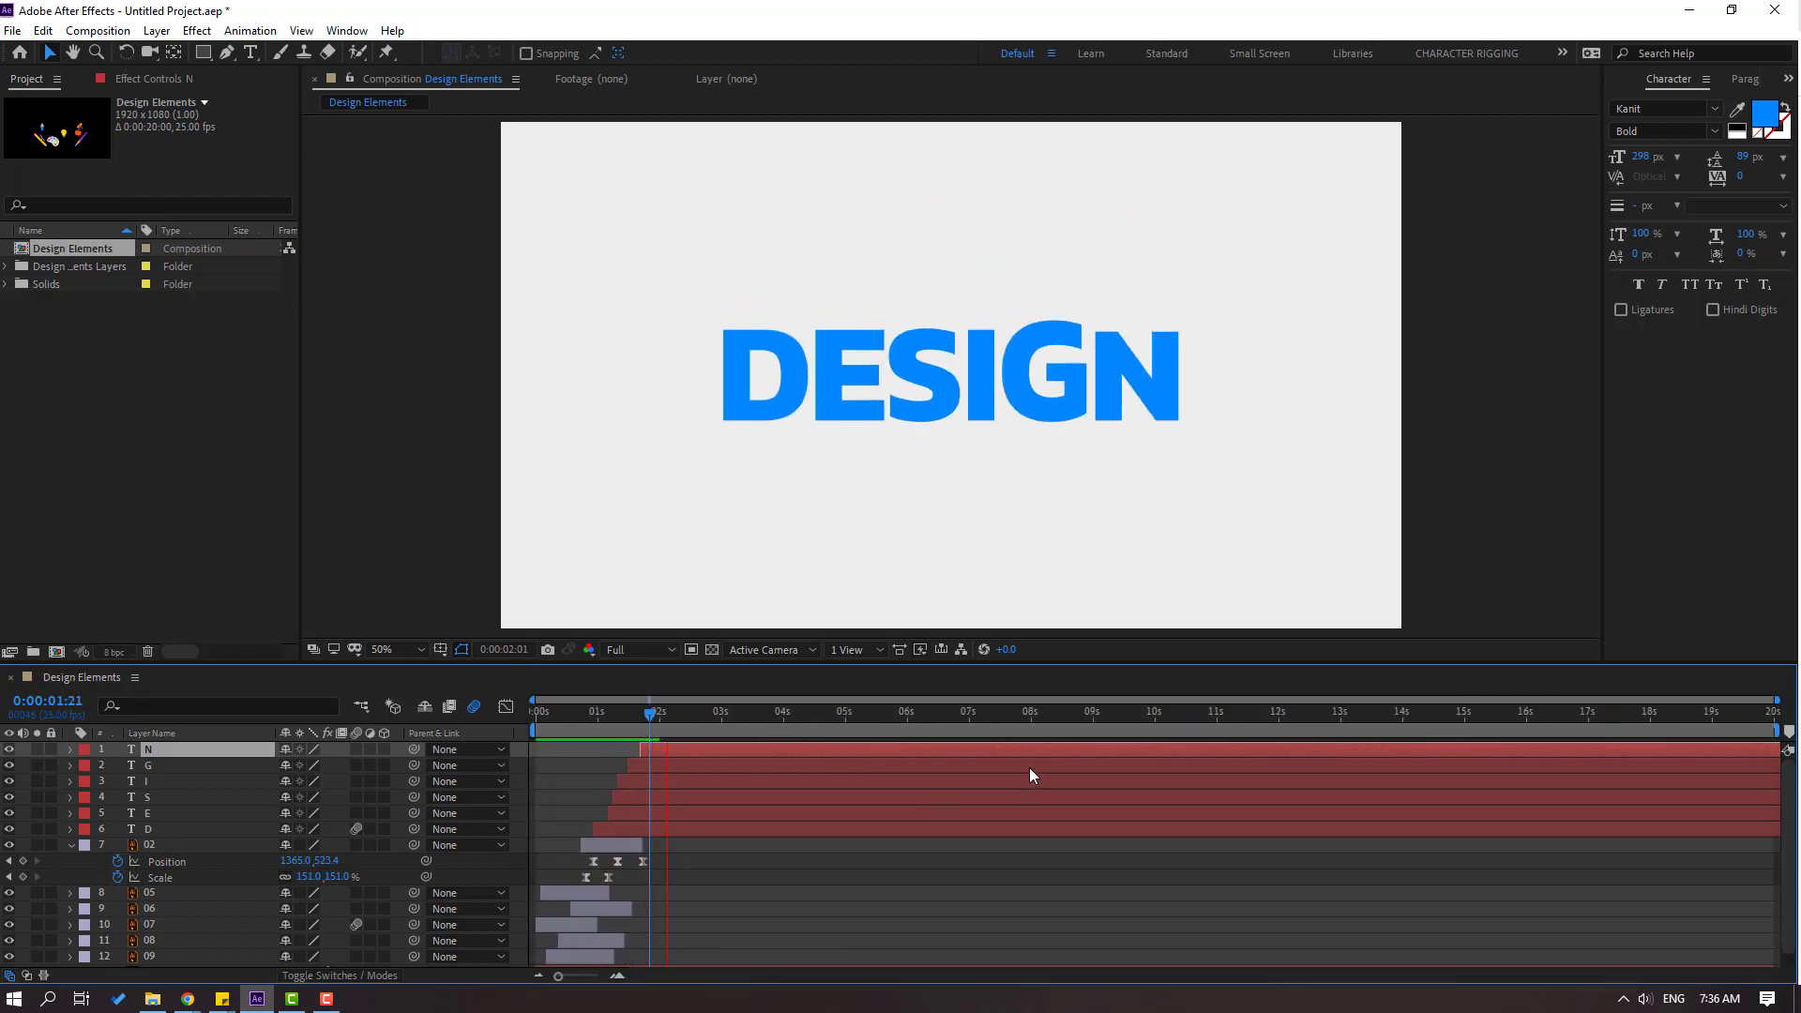
- Start the letter N layer at 0:00:01:16, two frames before eraser layer 02 ends, and preview the result
key("space")
scroll(623, 829, "up", 8)
left_click_drag(624, 828, 1001, 827)
left_click_drag(976, 748, 966, 751)
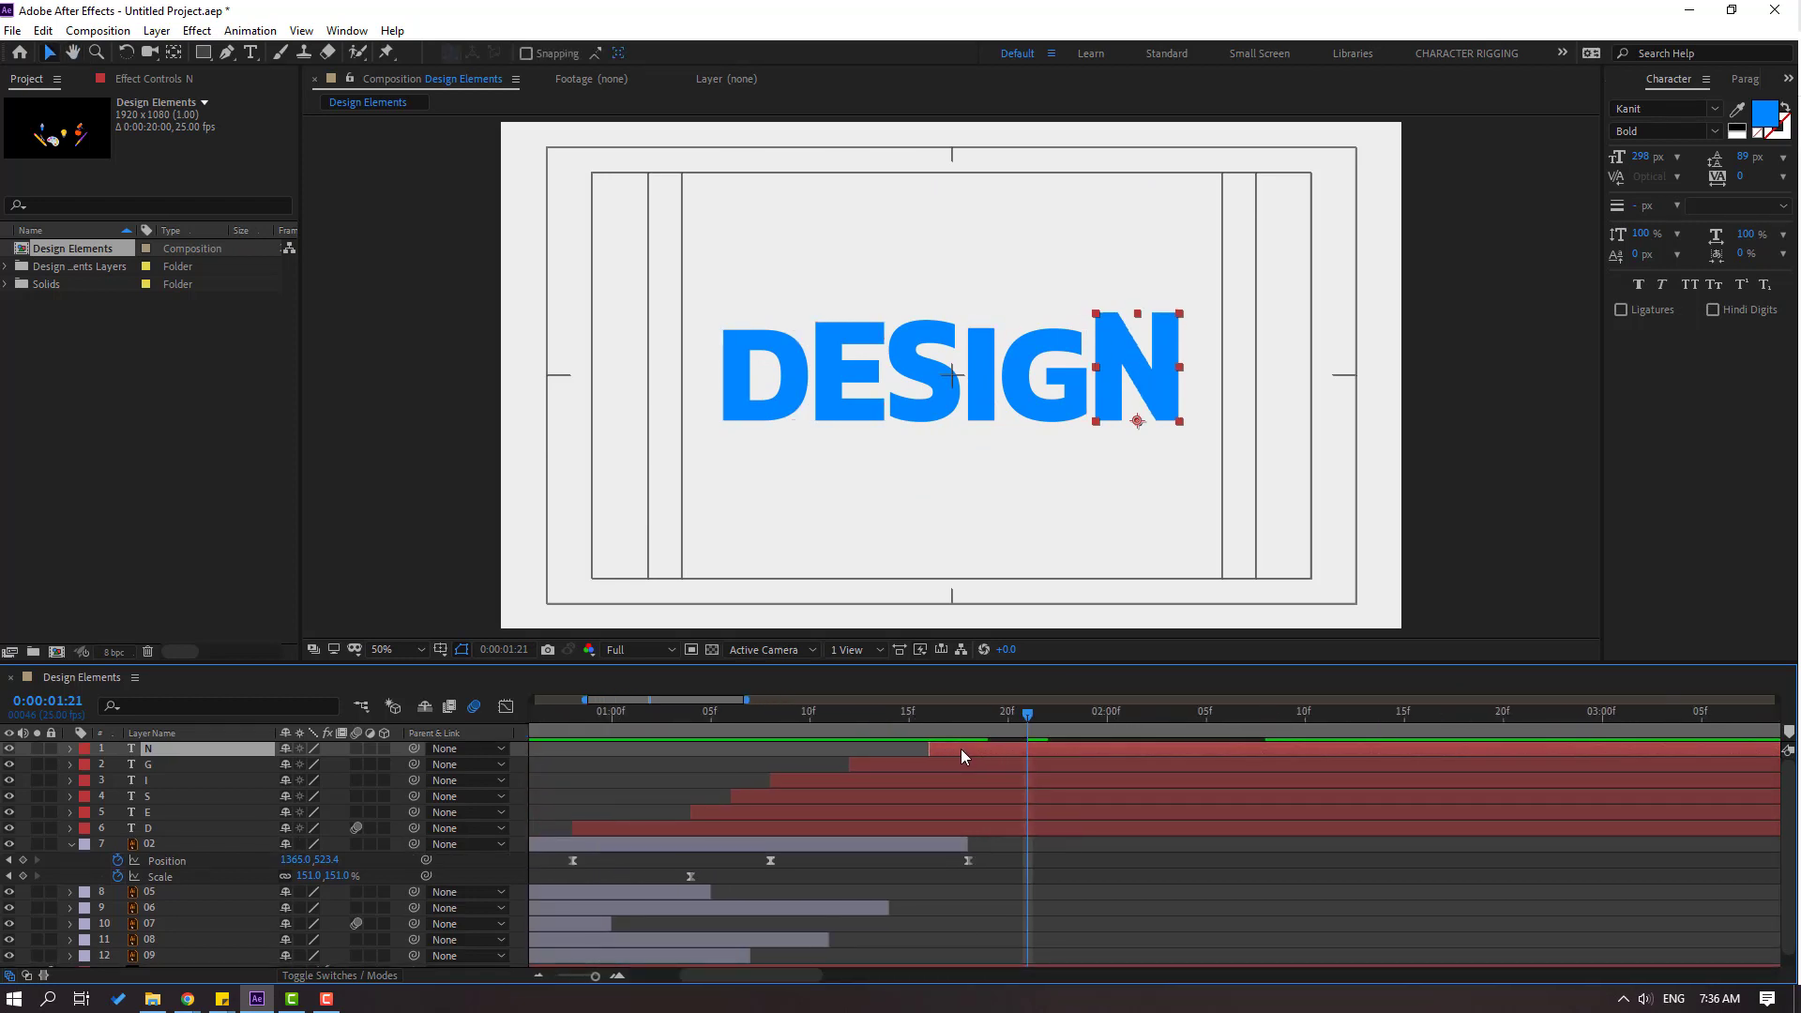
scroll(961, 749, "up", 4)
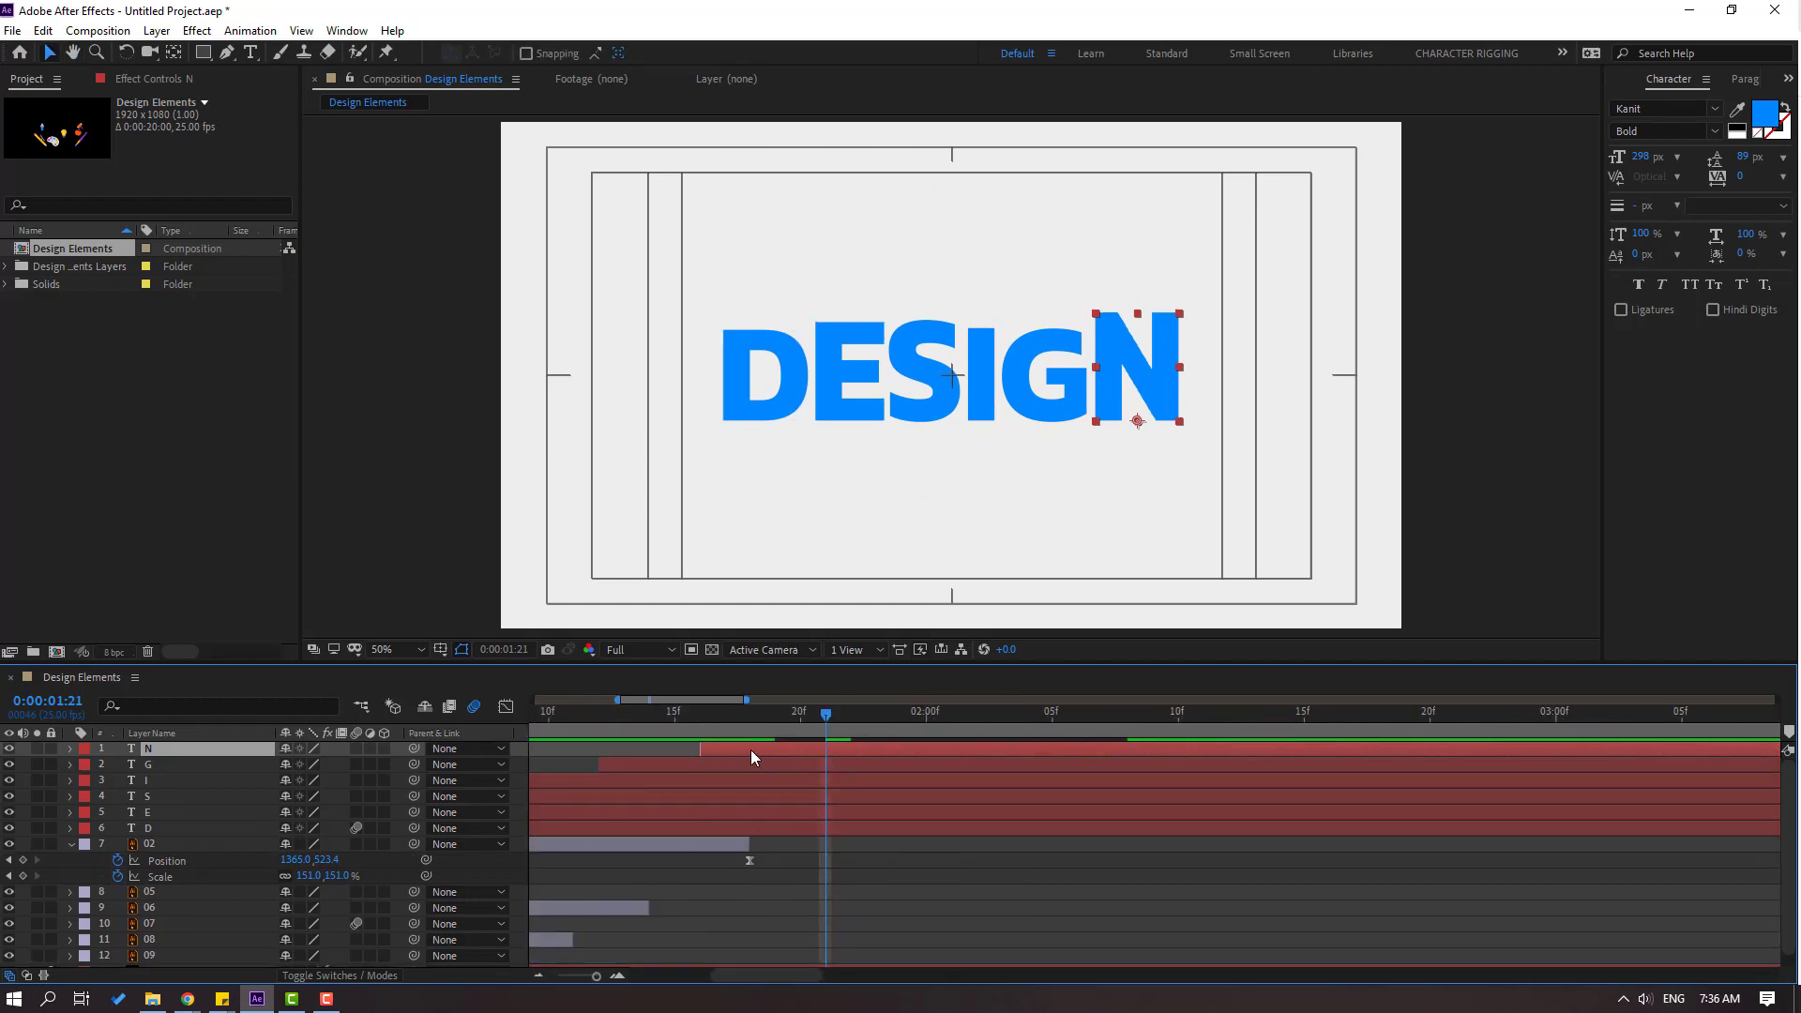
scroll(893, 829, "down", 10)
key("space")
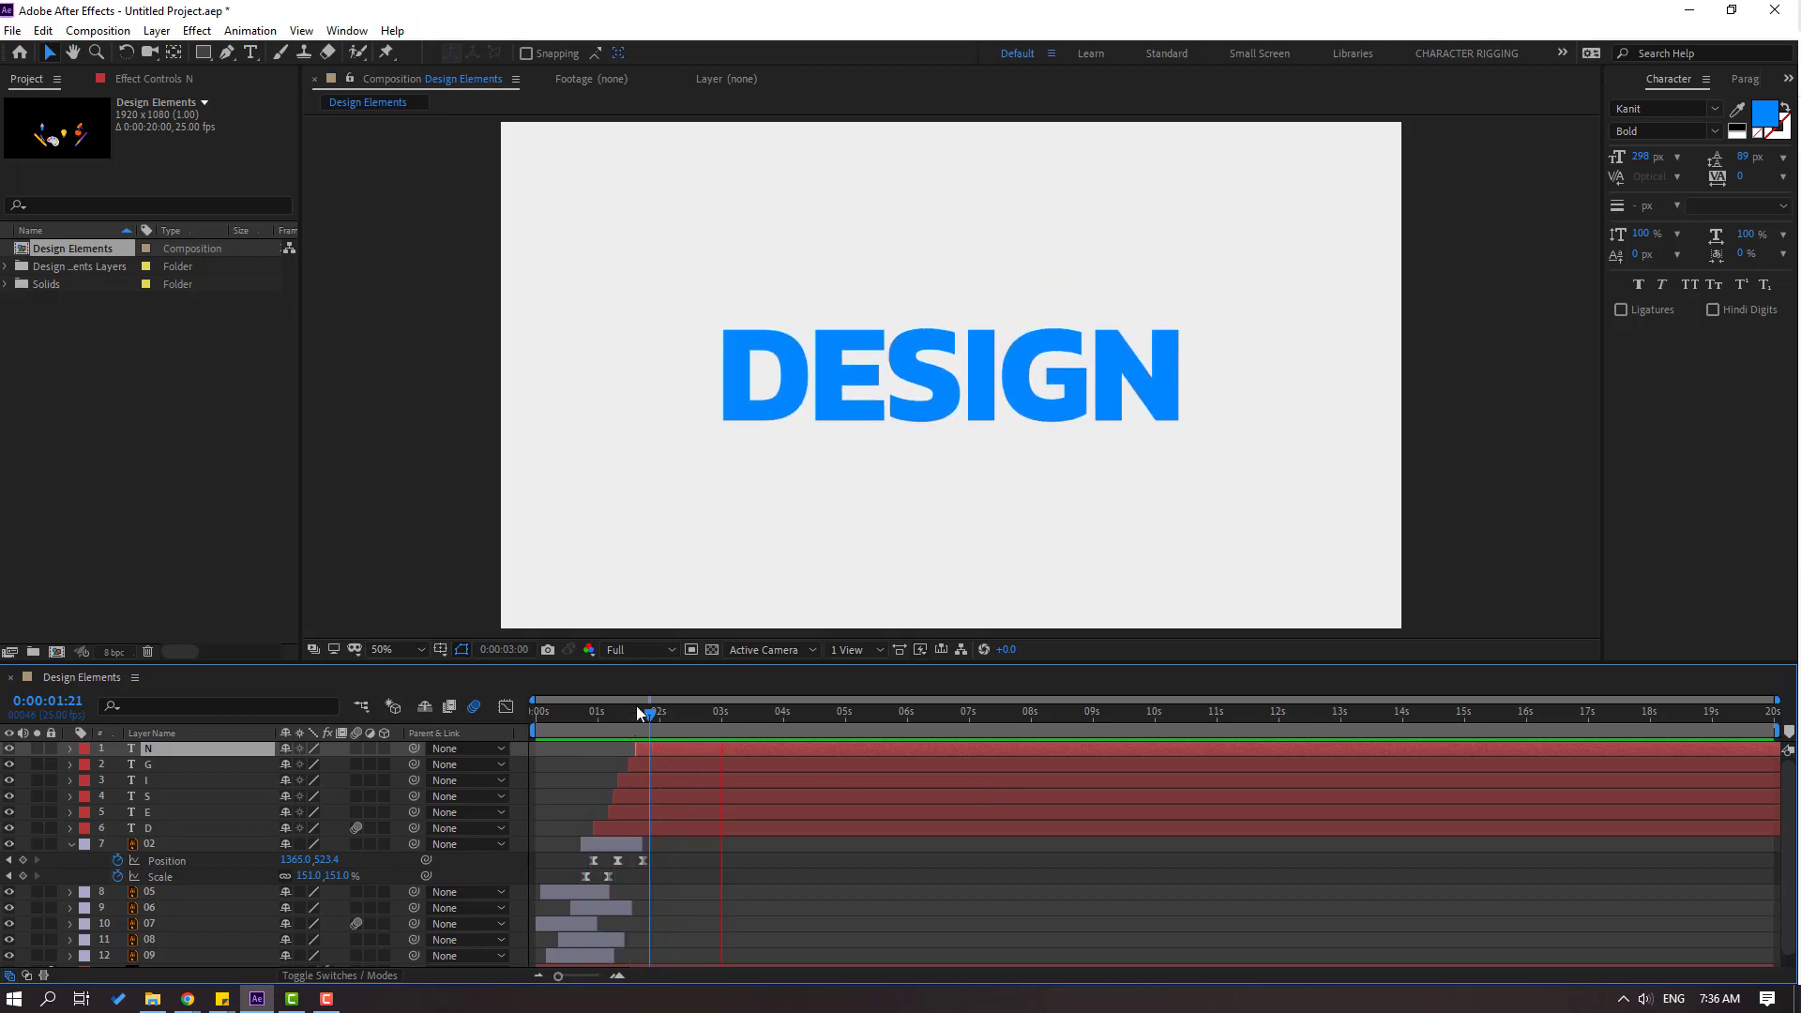
key("space")
- Enable motion blur on every layer and preview the animation with the work area ending just after 0:00:02:16
left_click(72, 846)
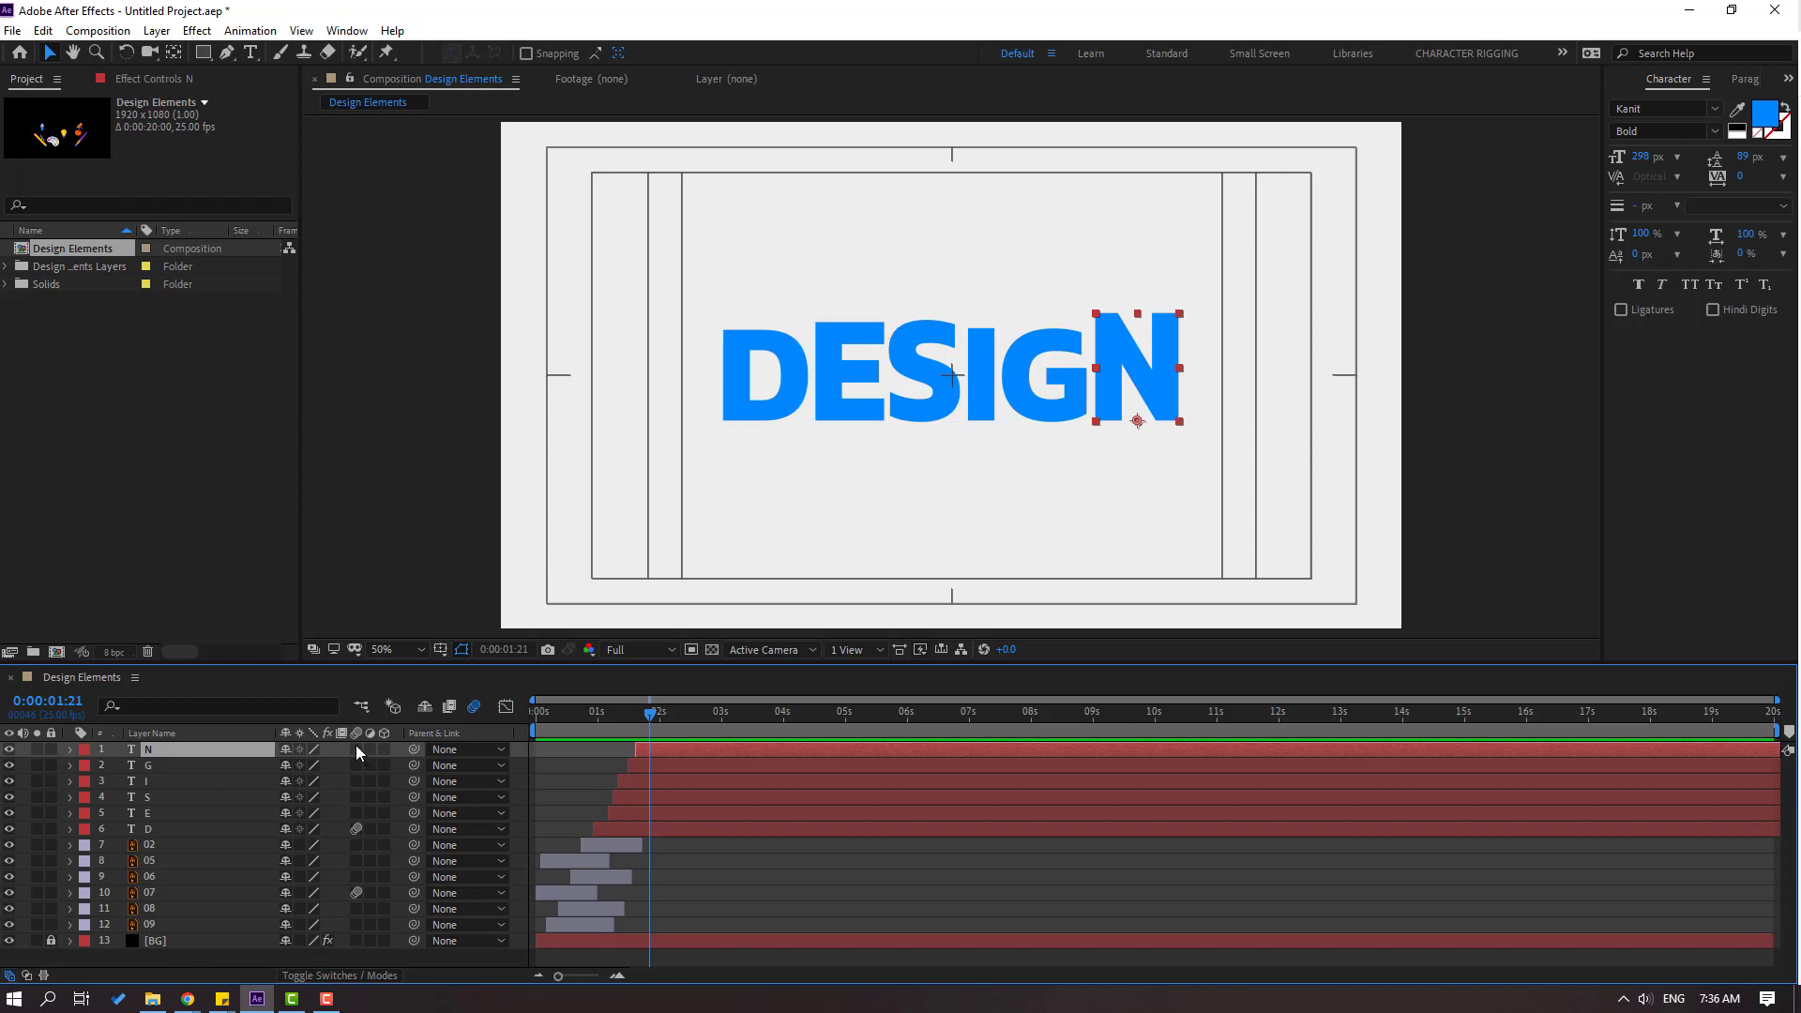
left_click_drag(356, 749, 356, 931)
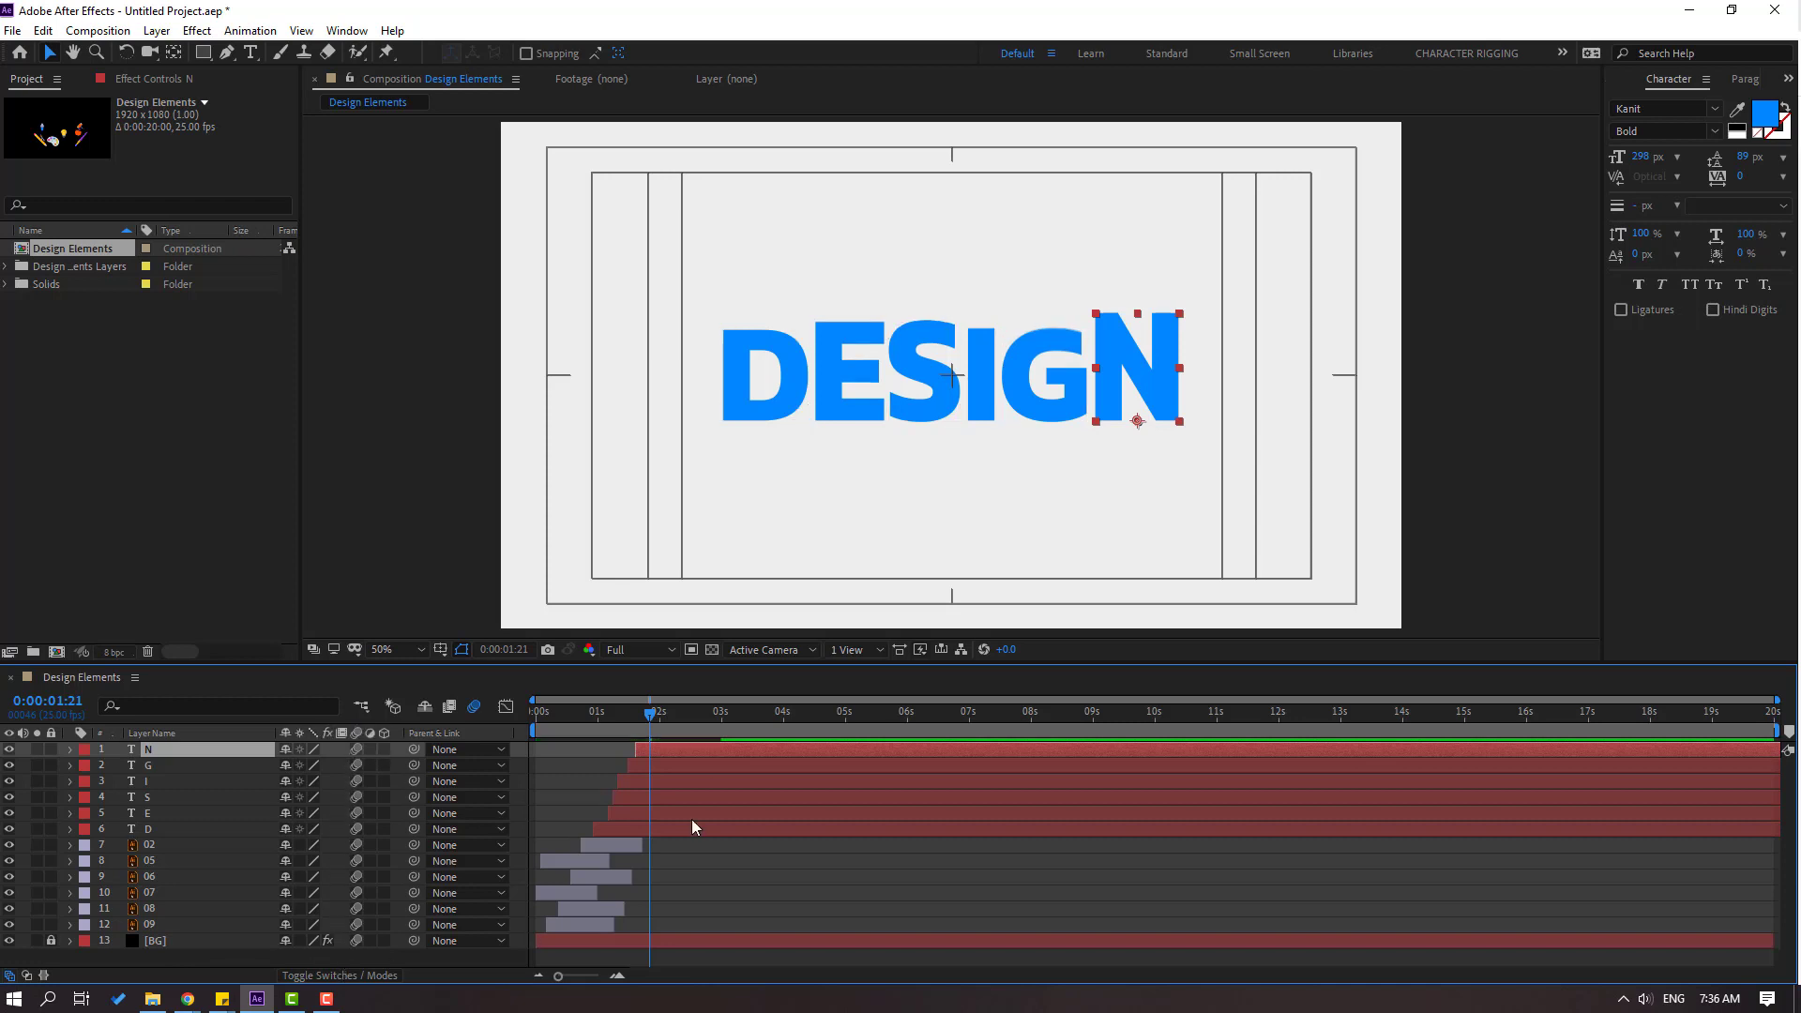
left_click_drag(643, 715, 702, 719)
key("n")
key("space")
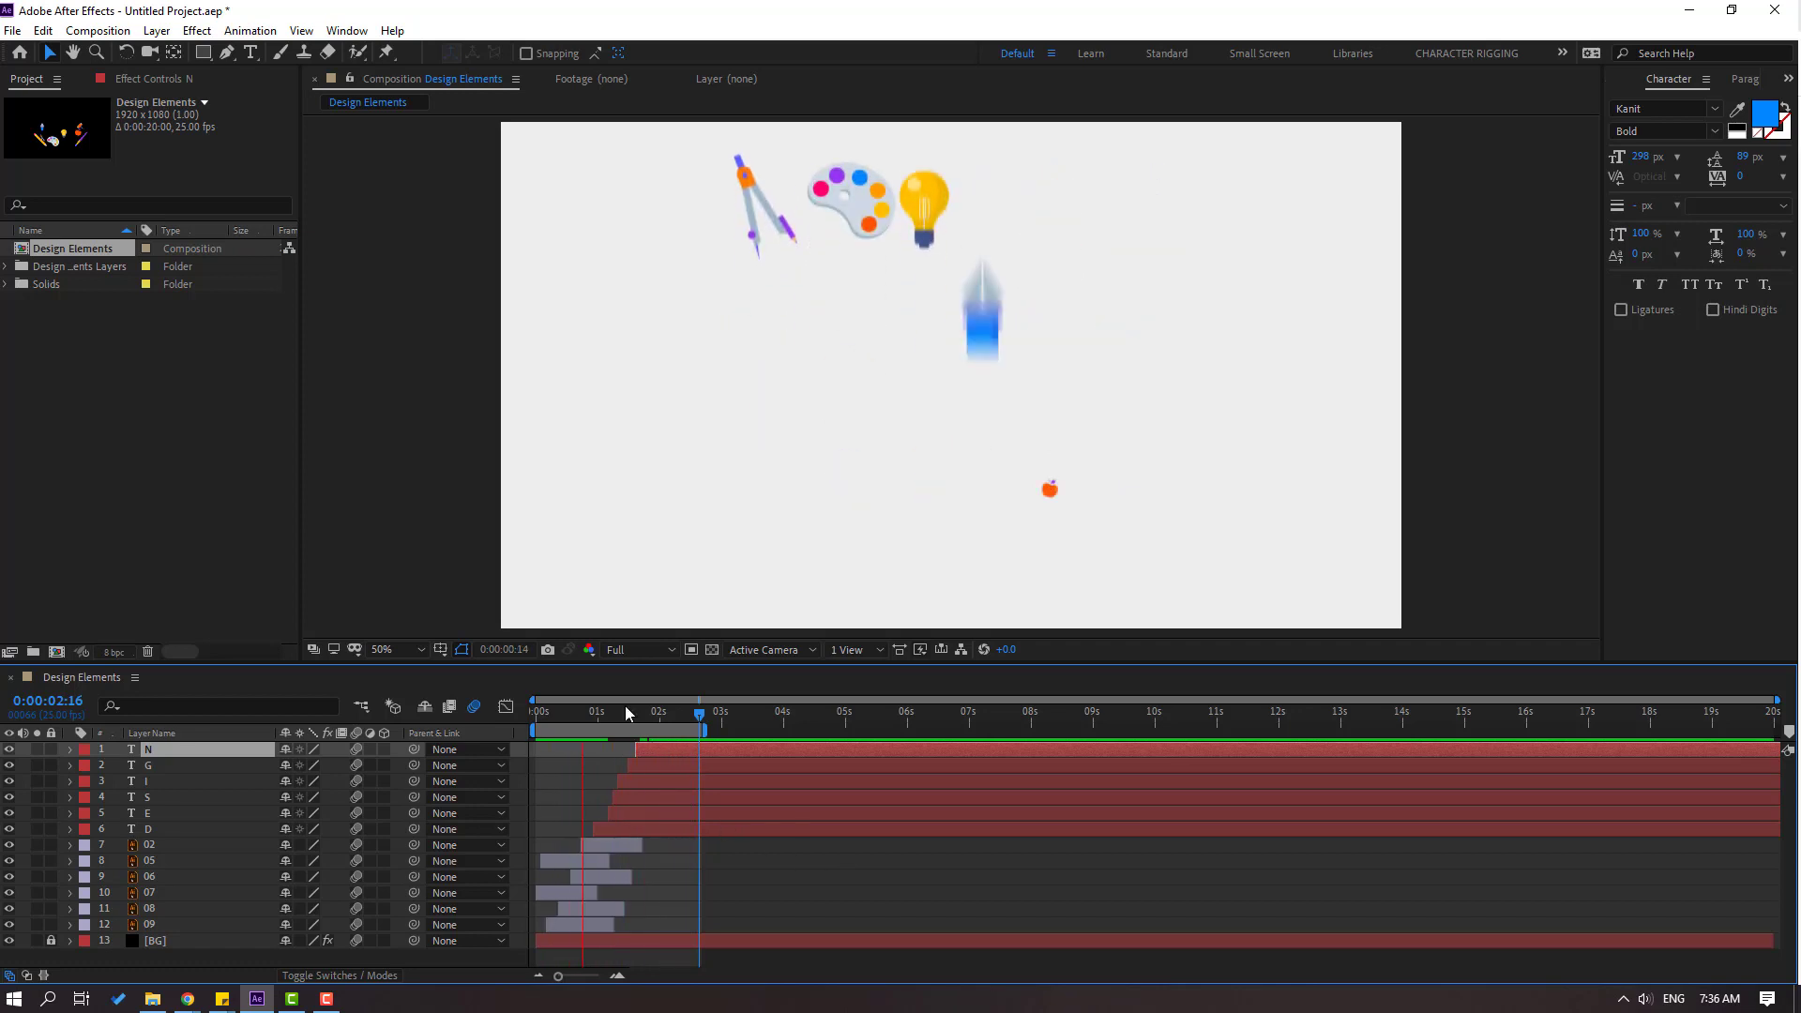
left_click(578, 715)
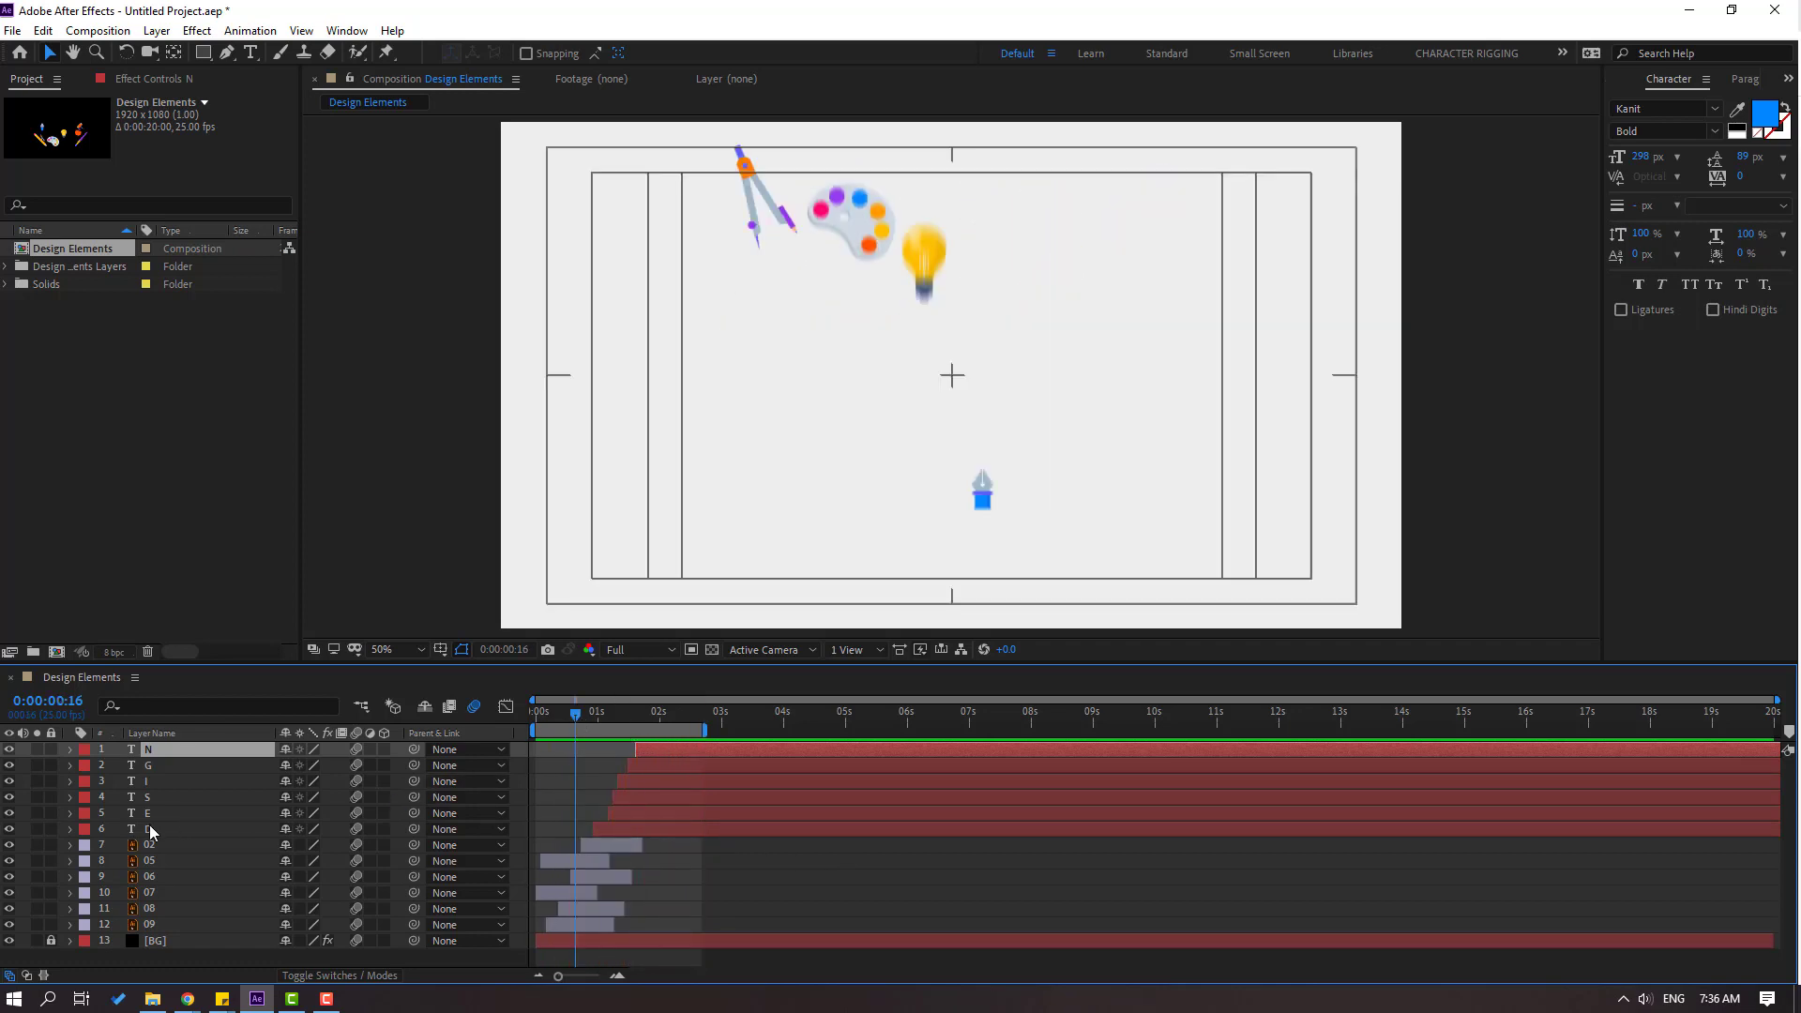
- Turn off the composition's motion blur display and fill the letter D with the purple sampled from the compass icon
left_click(150, 830)
left_click(588, 715)
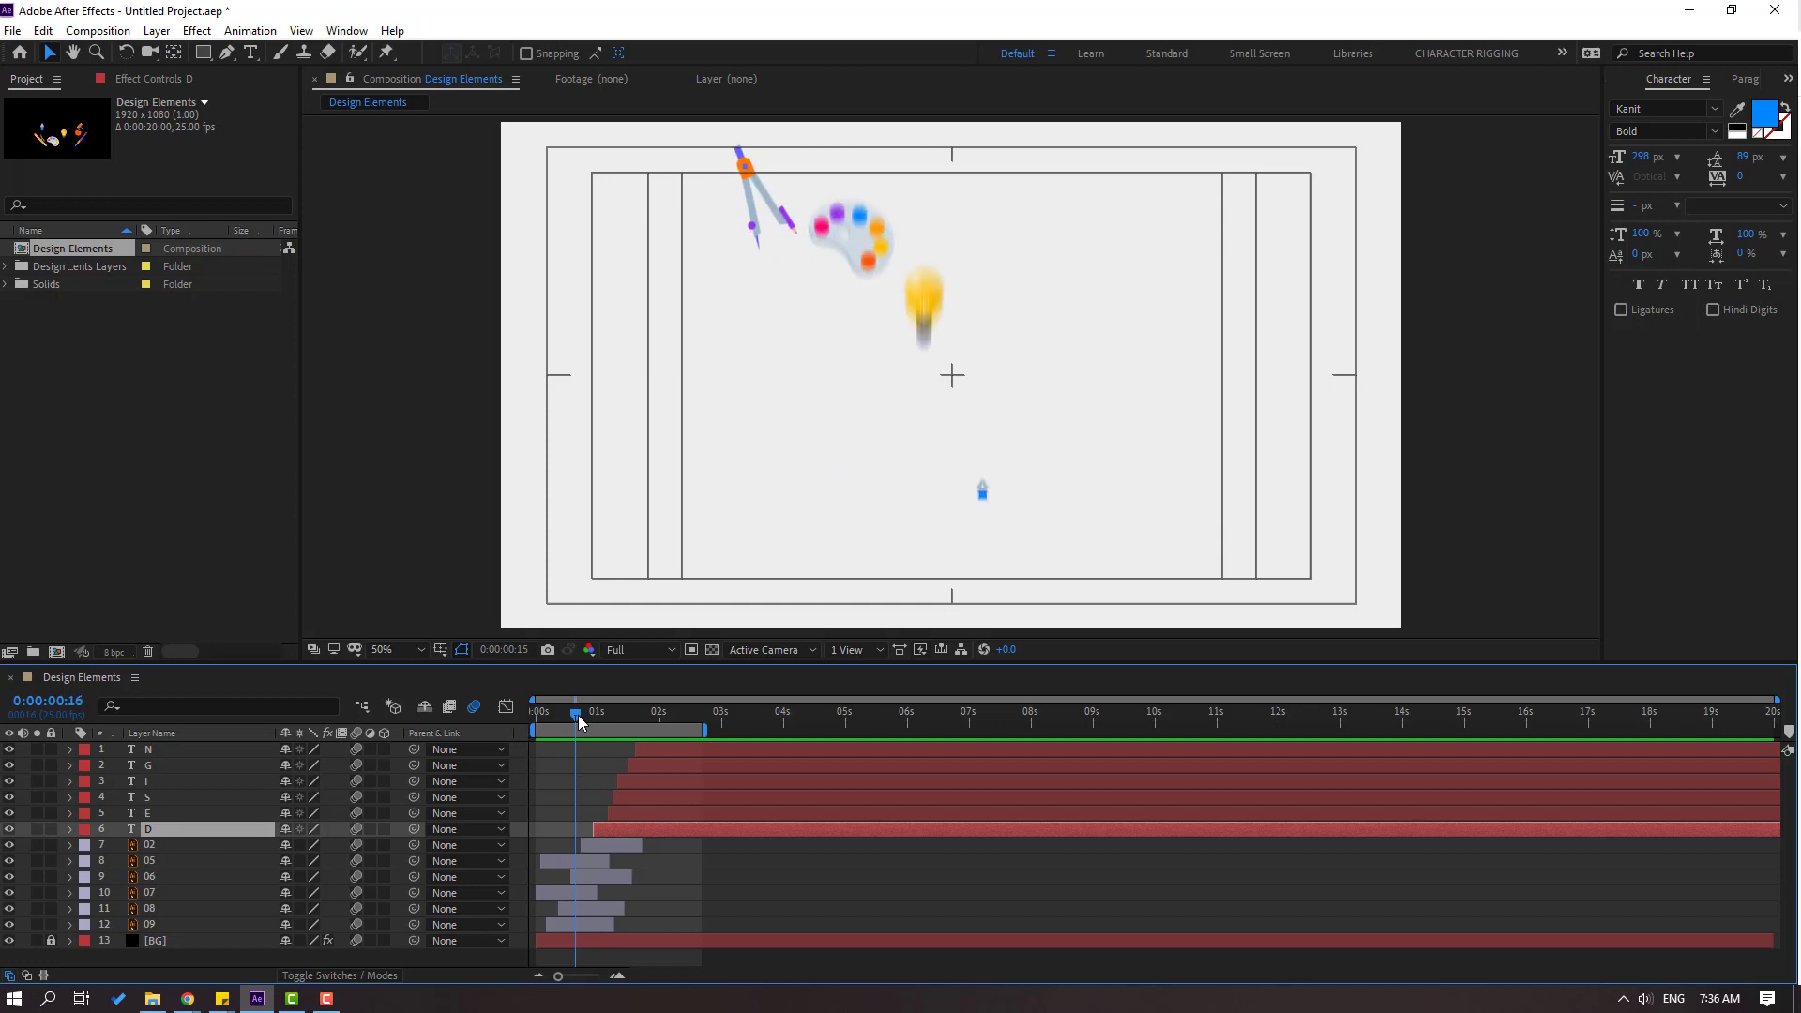
left_click(474, 708)
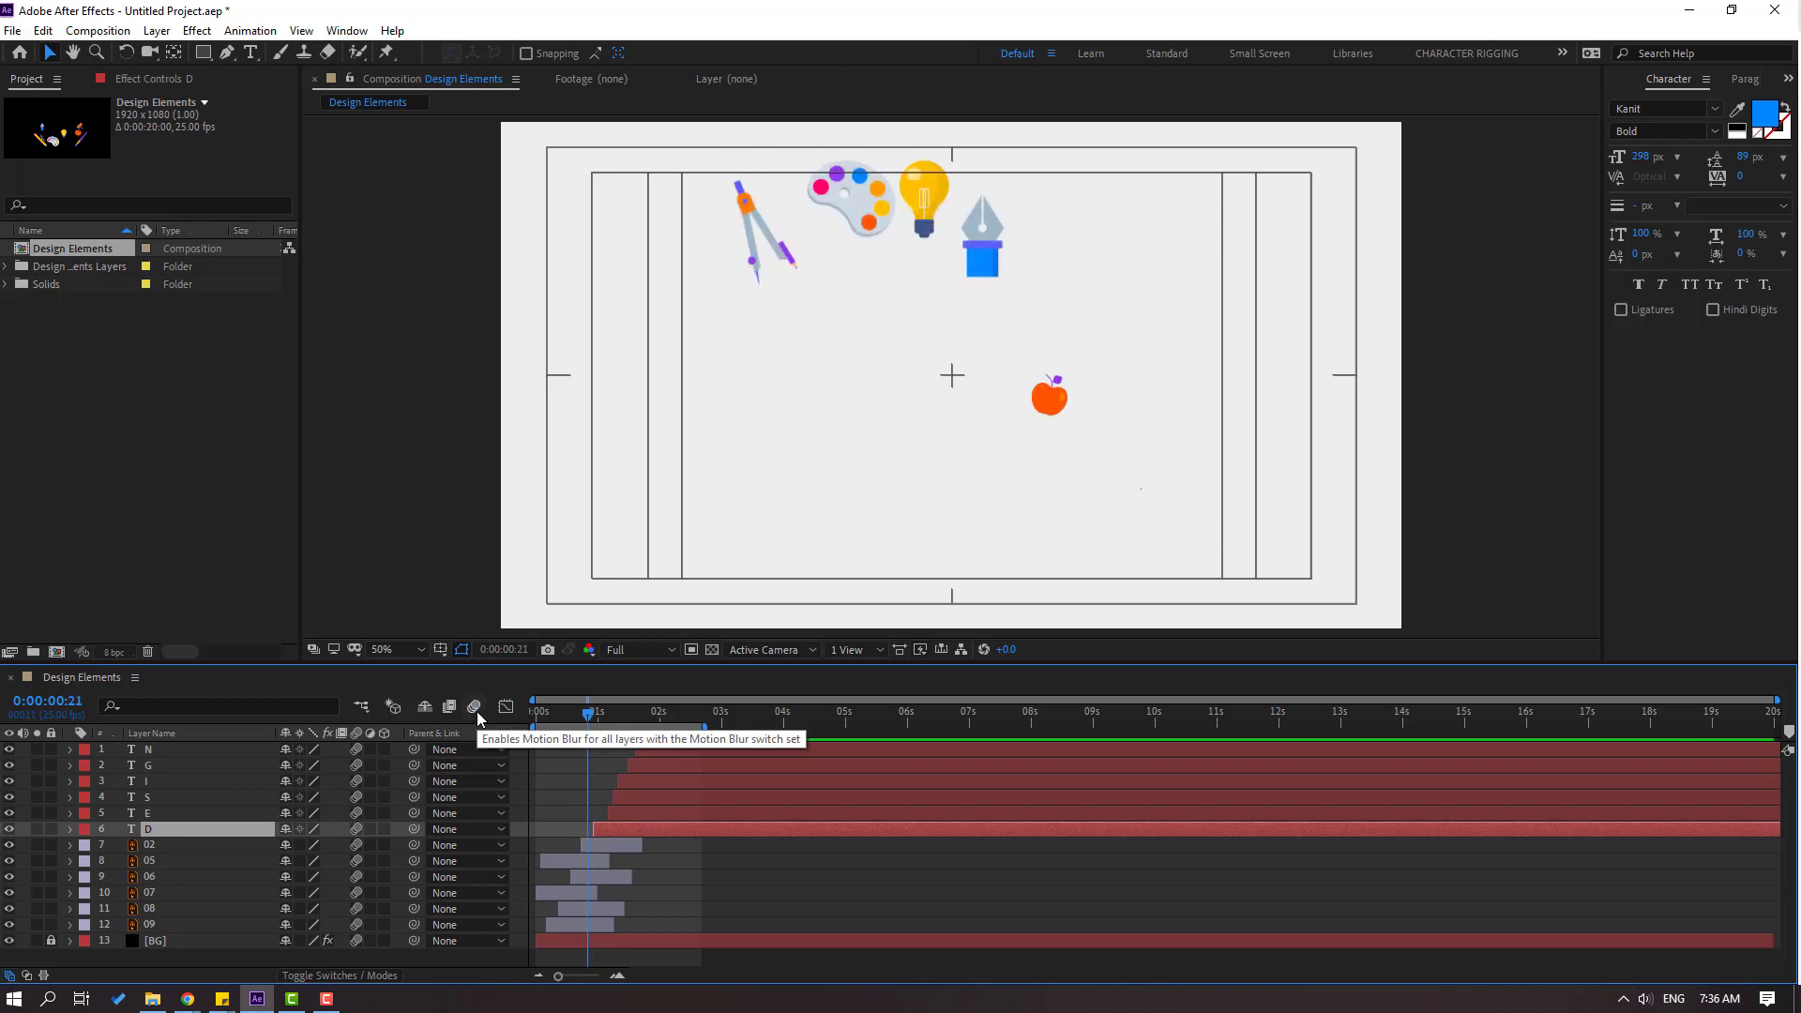
left_click(1736, 113)
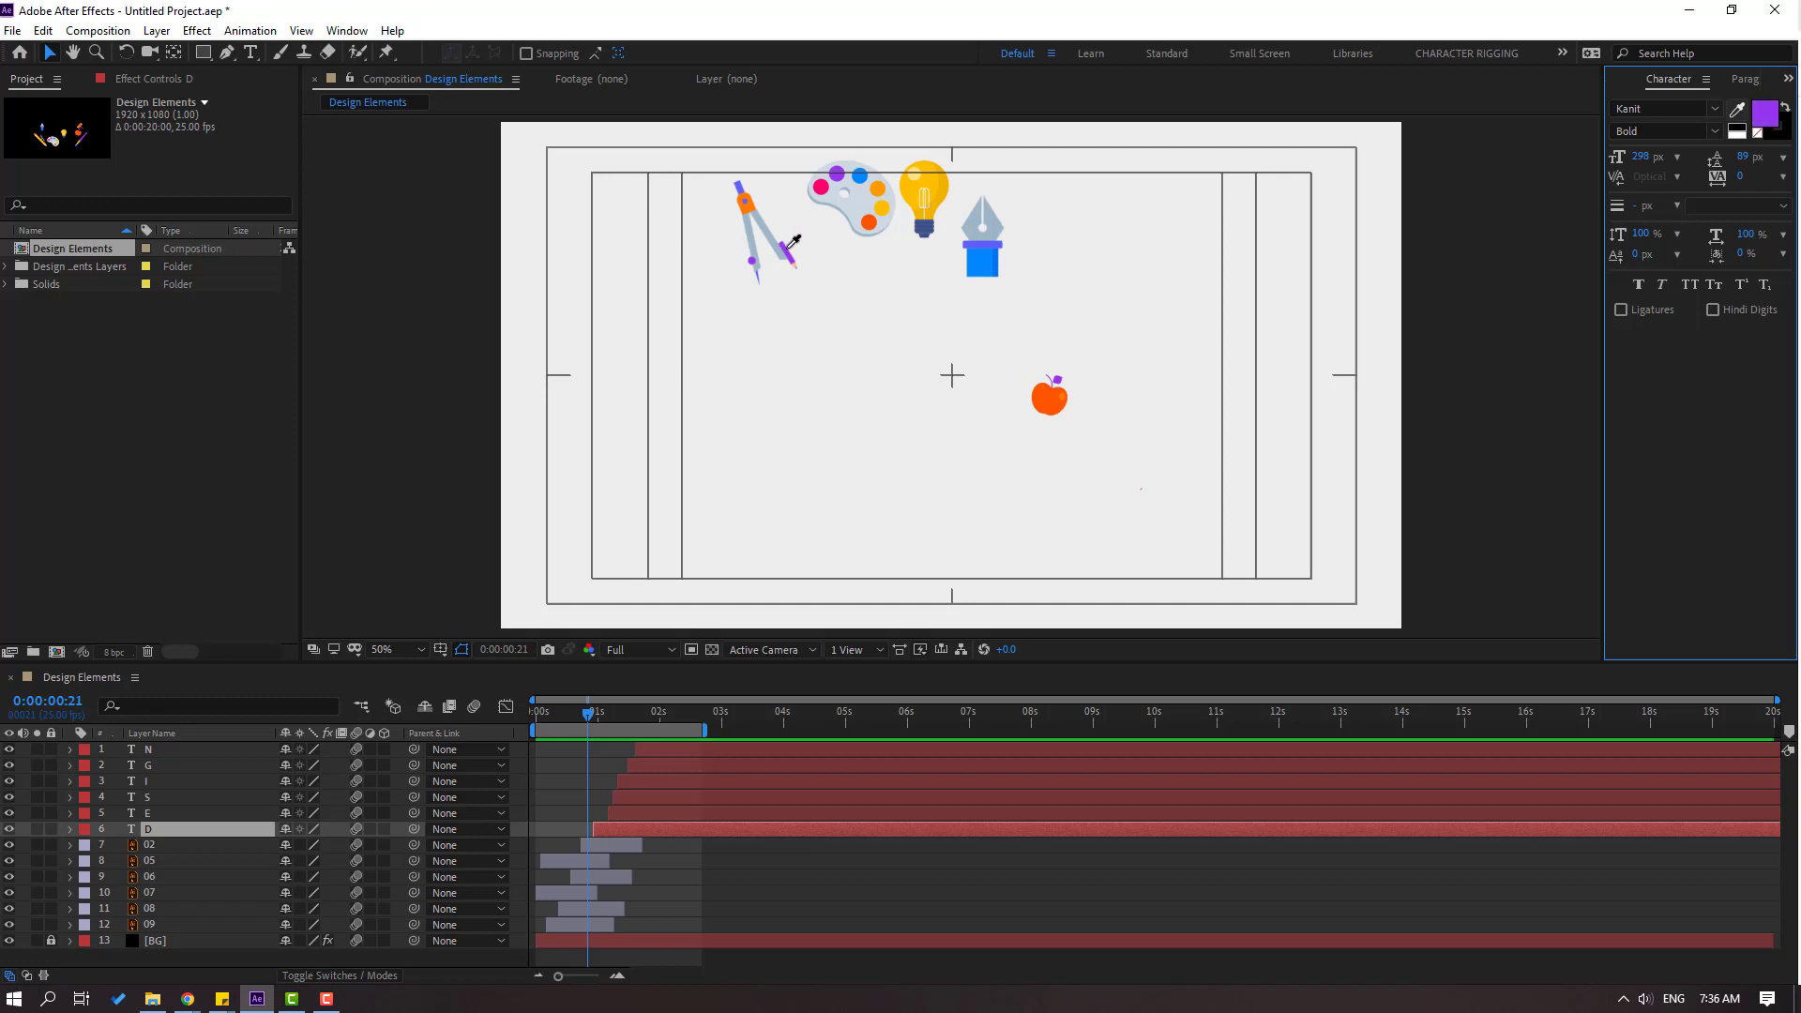
left_click(792, 242)
- Fill the letter E with the blue sampled from the paint palette icon
mouse_move(592, 712)
left_mouse_down()
mouse_move(620, 717)
mouse_move(602, 717)
left_mouse_up()
left_click(222, 814)
left_click(157, 814)
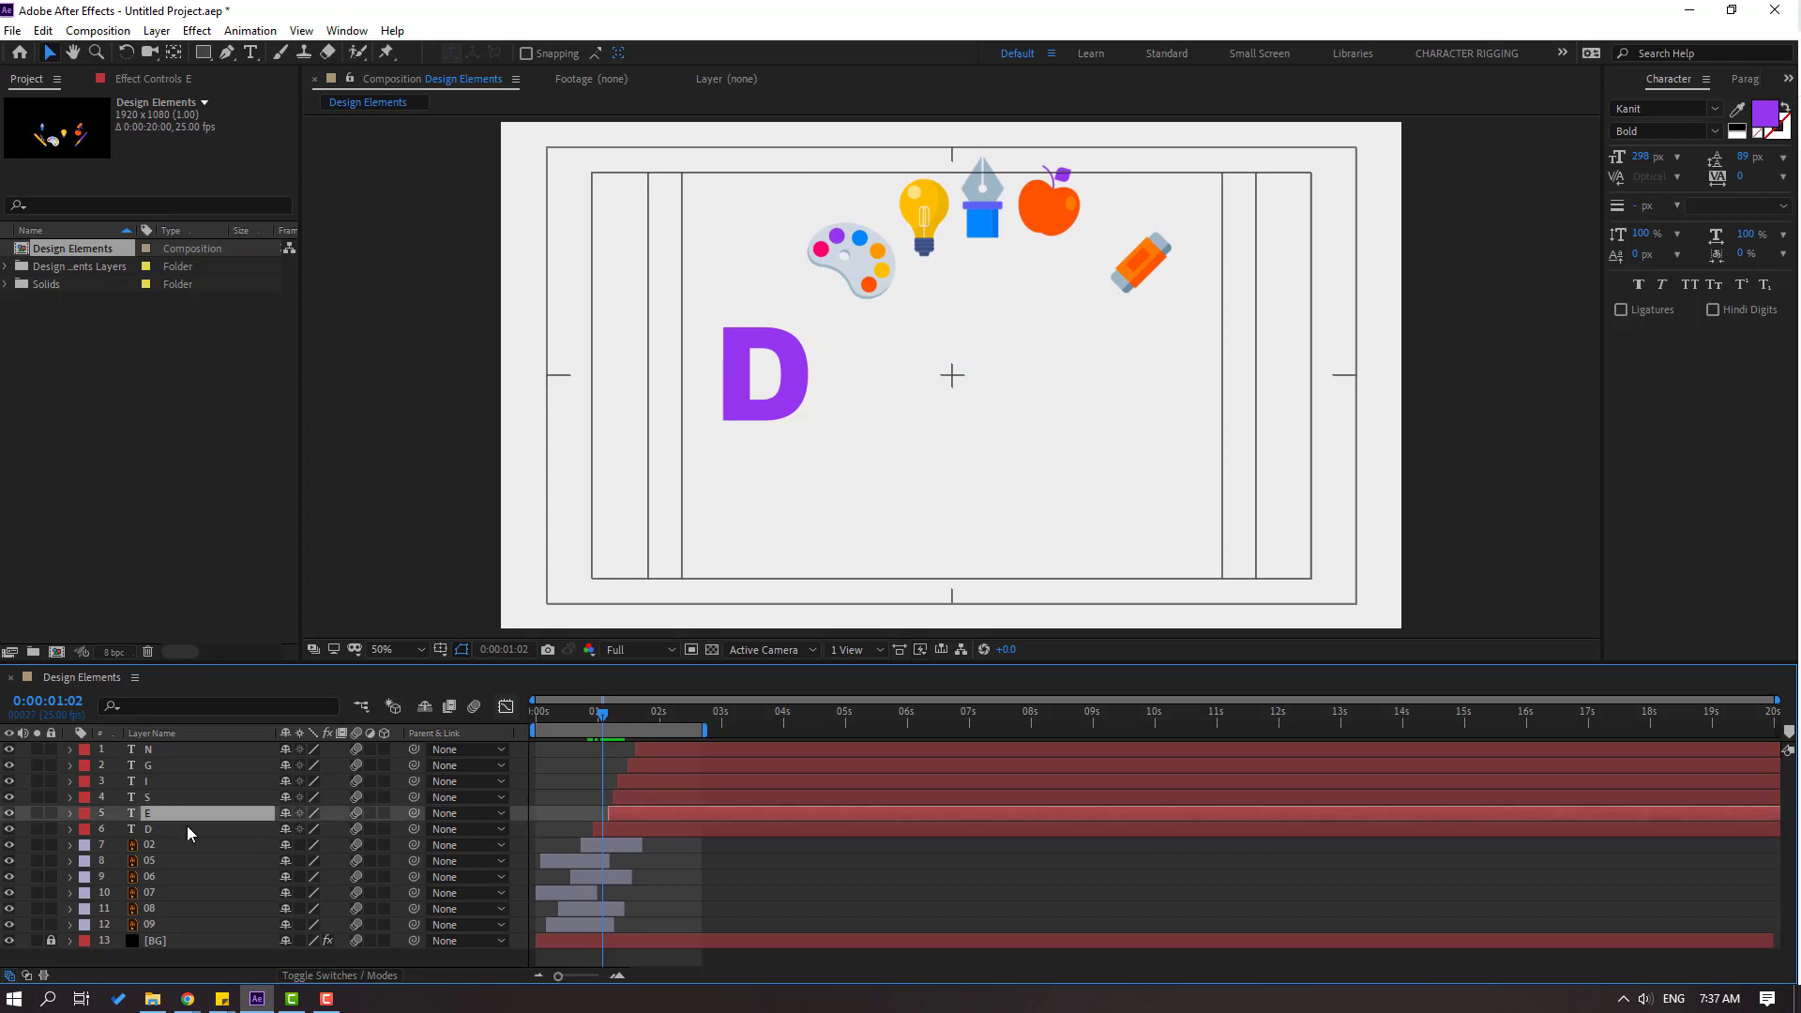
left_click(1740, 112)
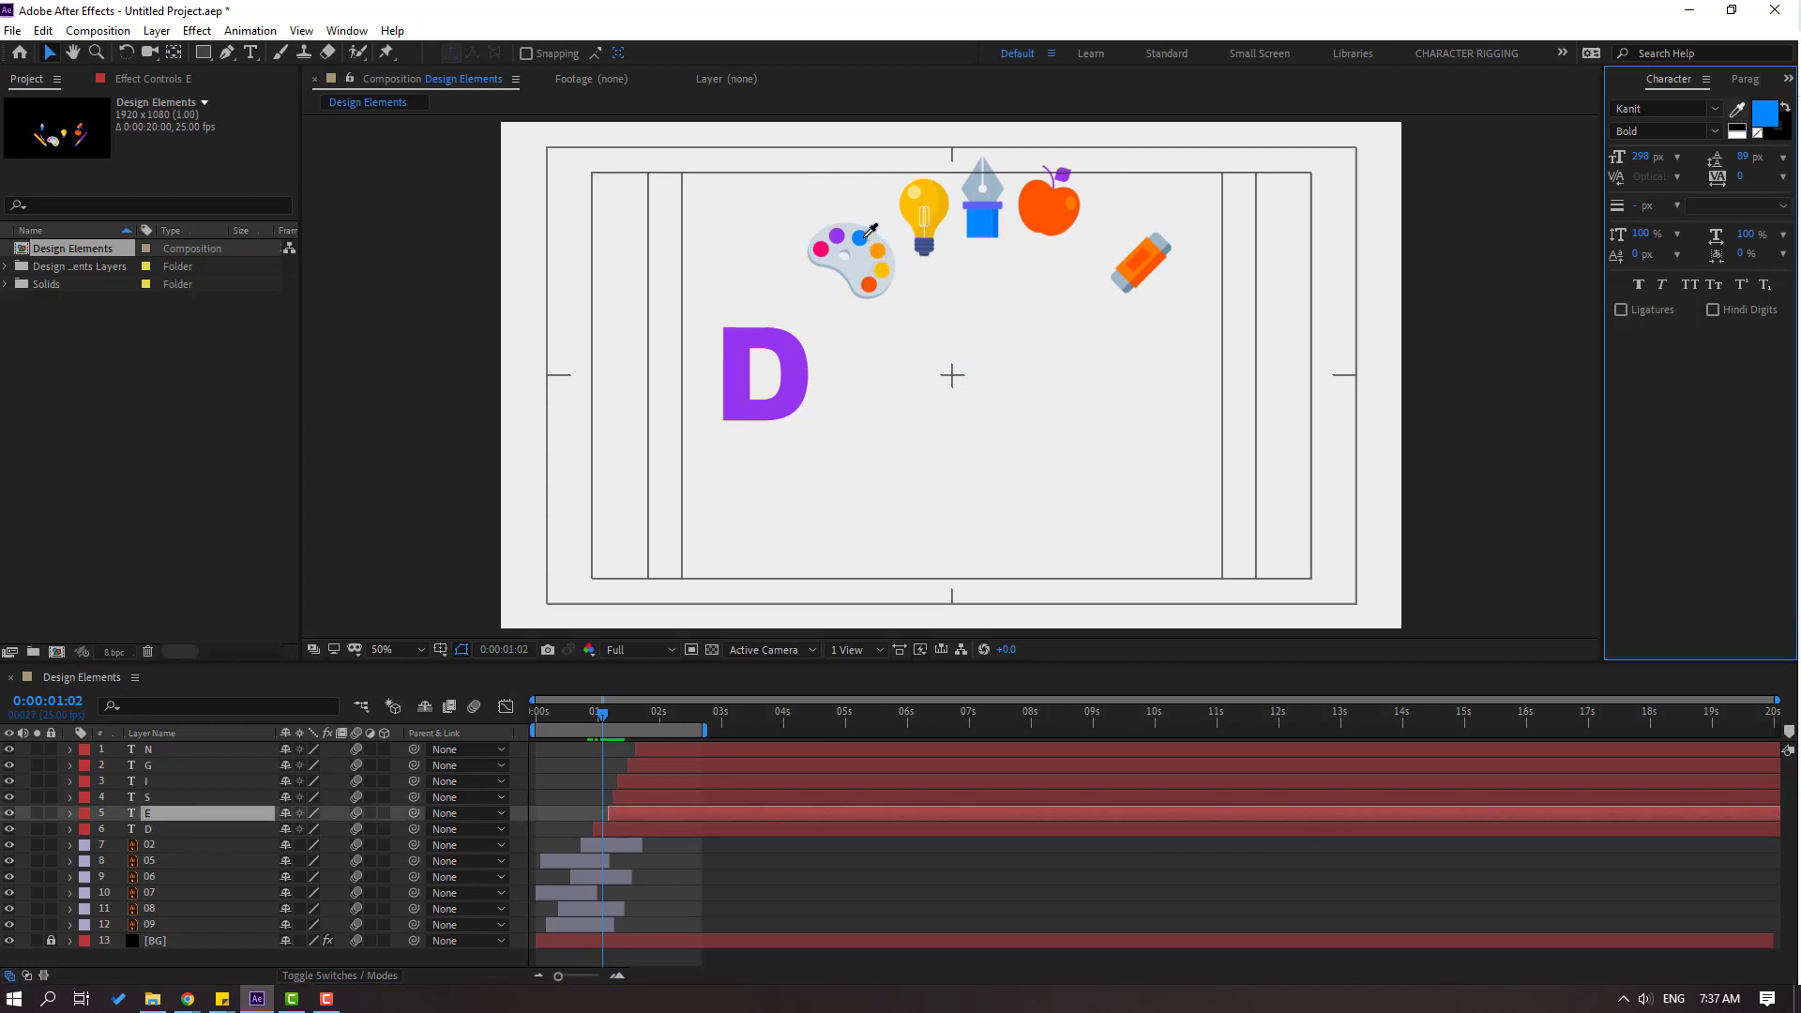
left_click(864, 246)
- Fill the letter S with the yellow sampled from the light bulb icon
mouse_move(590, 720)
left_mouse_down()
mouse_move(635, 717)
mouse_move(610, 718)
left_mouse_up()
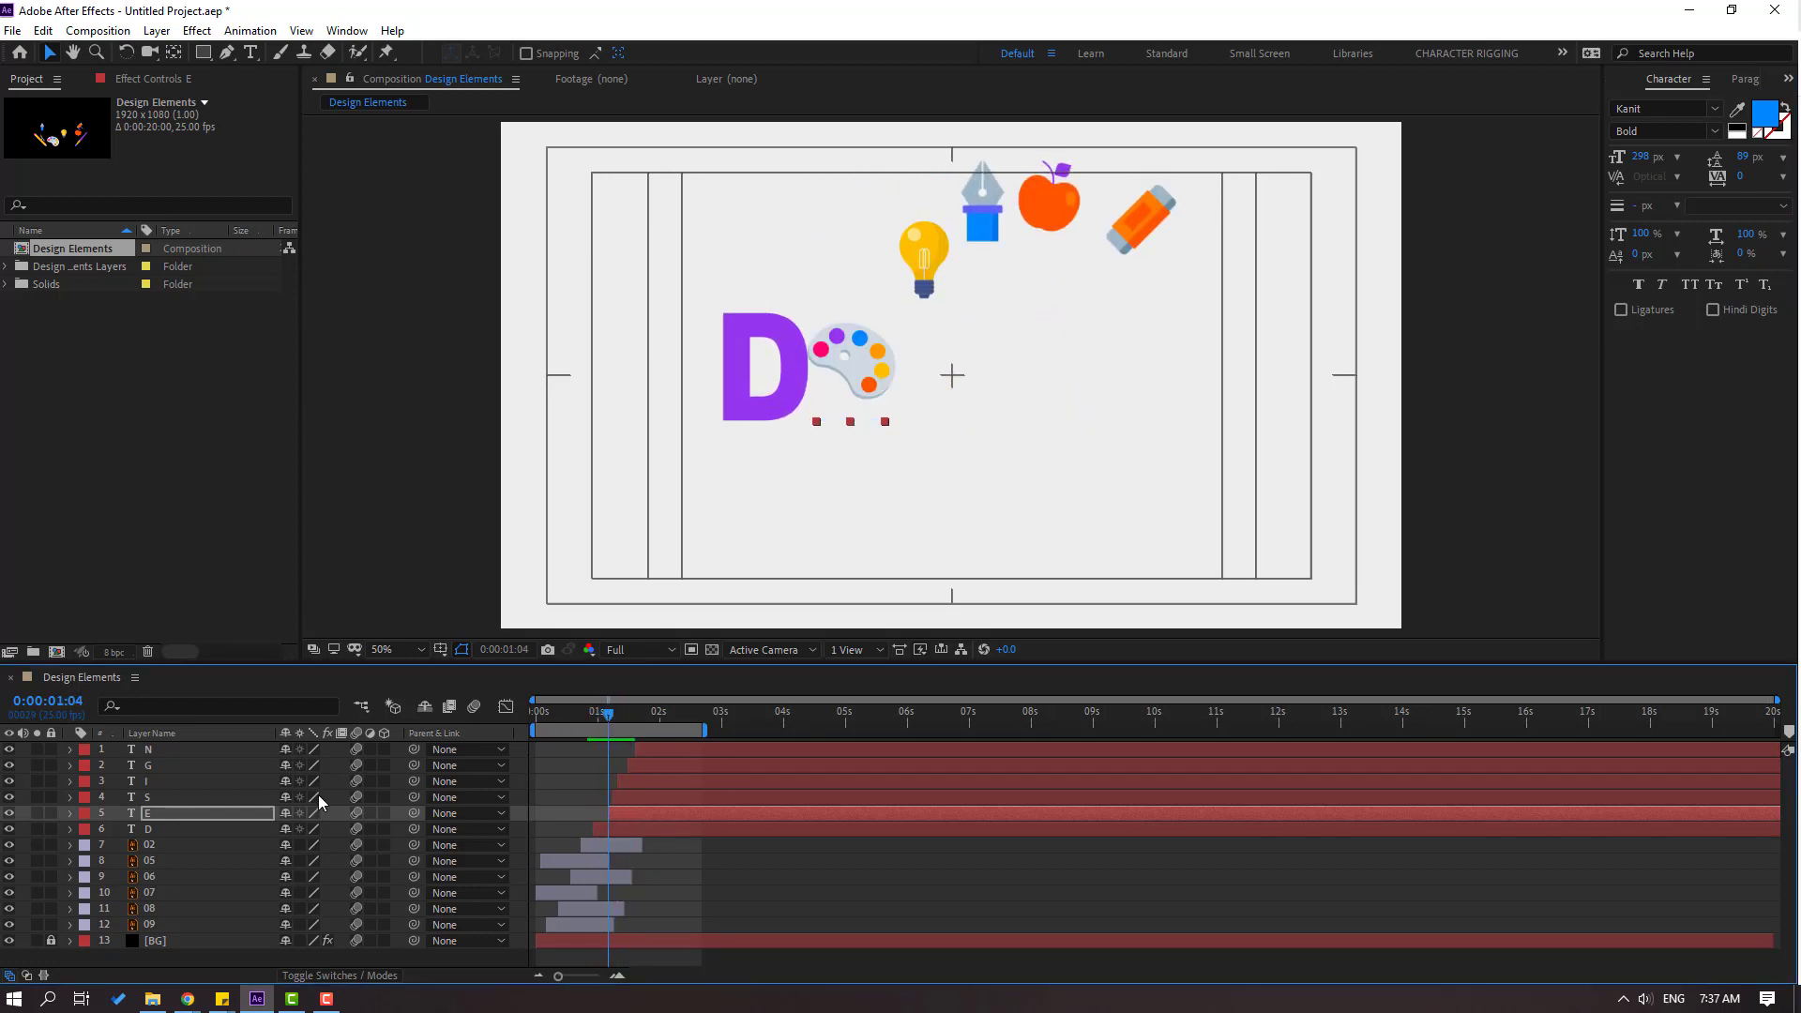
left_click(150, 798)
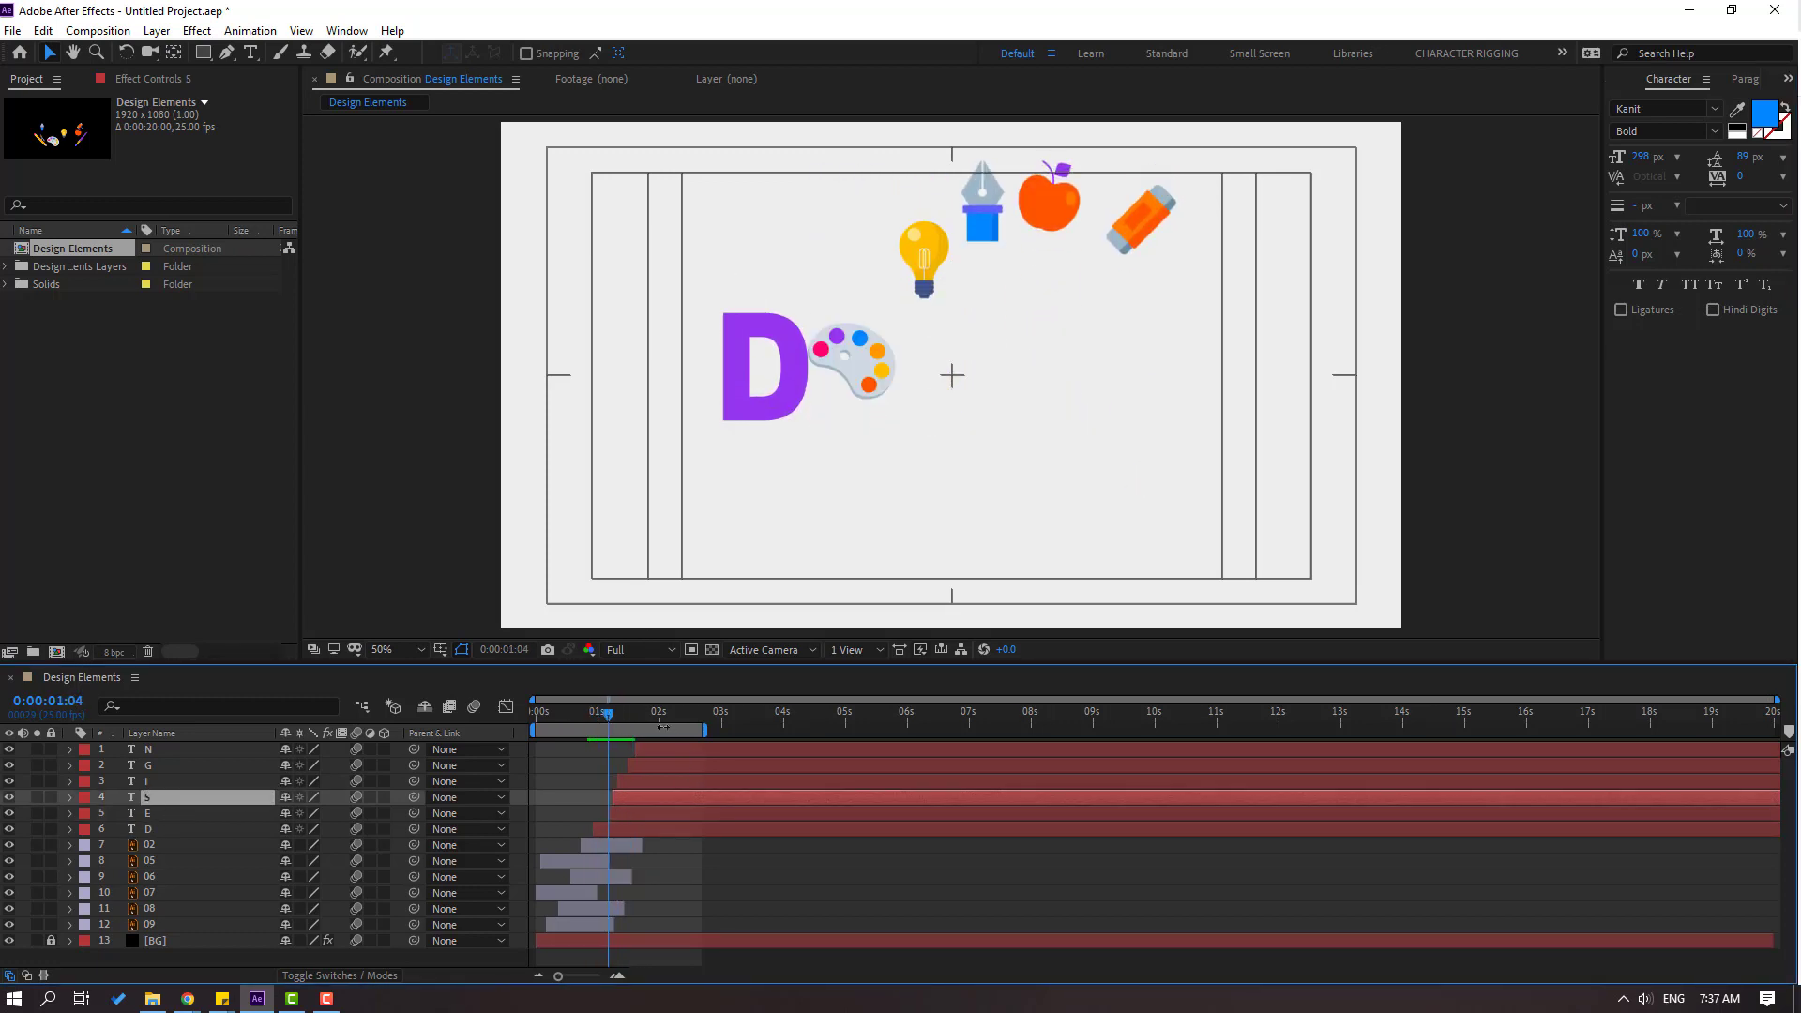
left_click(1738, 110)
left_click(942, 245)
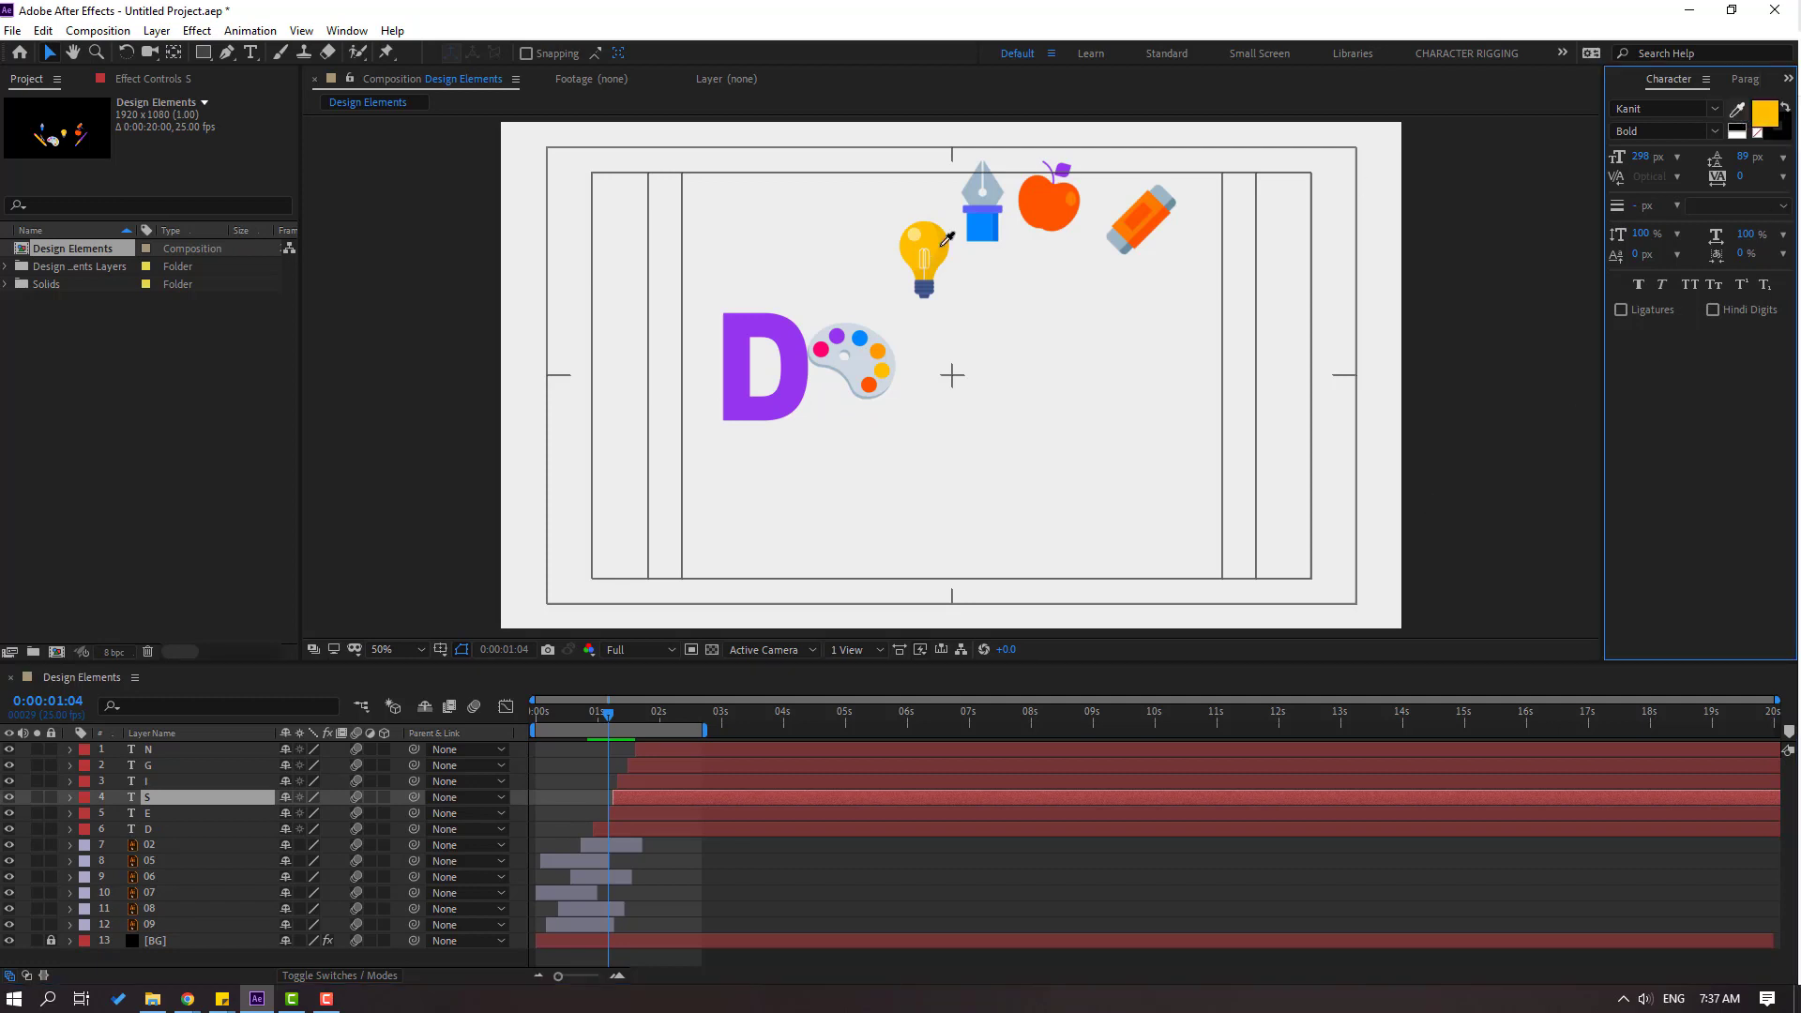
left_click(931, 235)
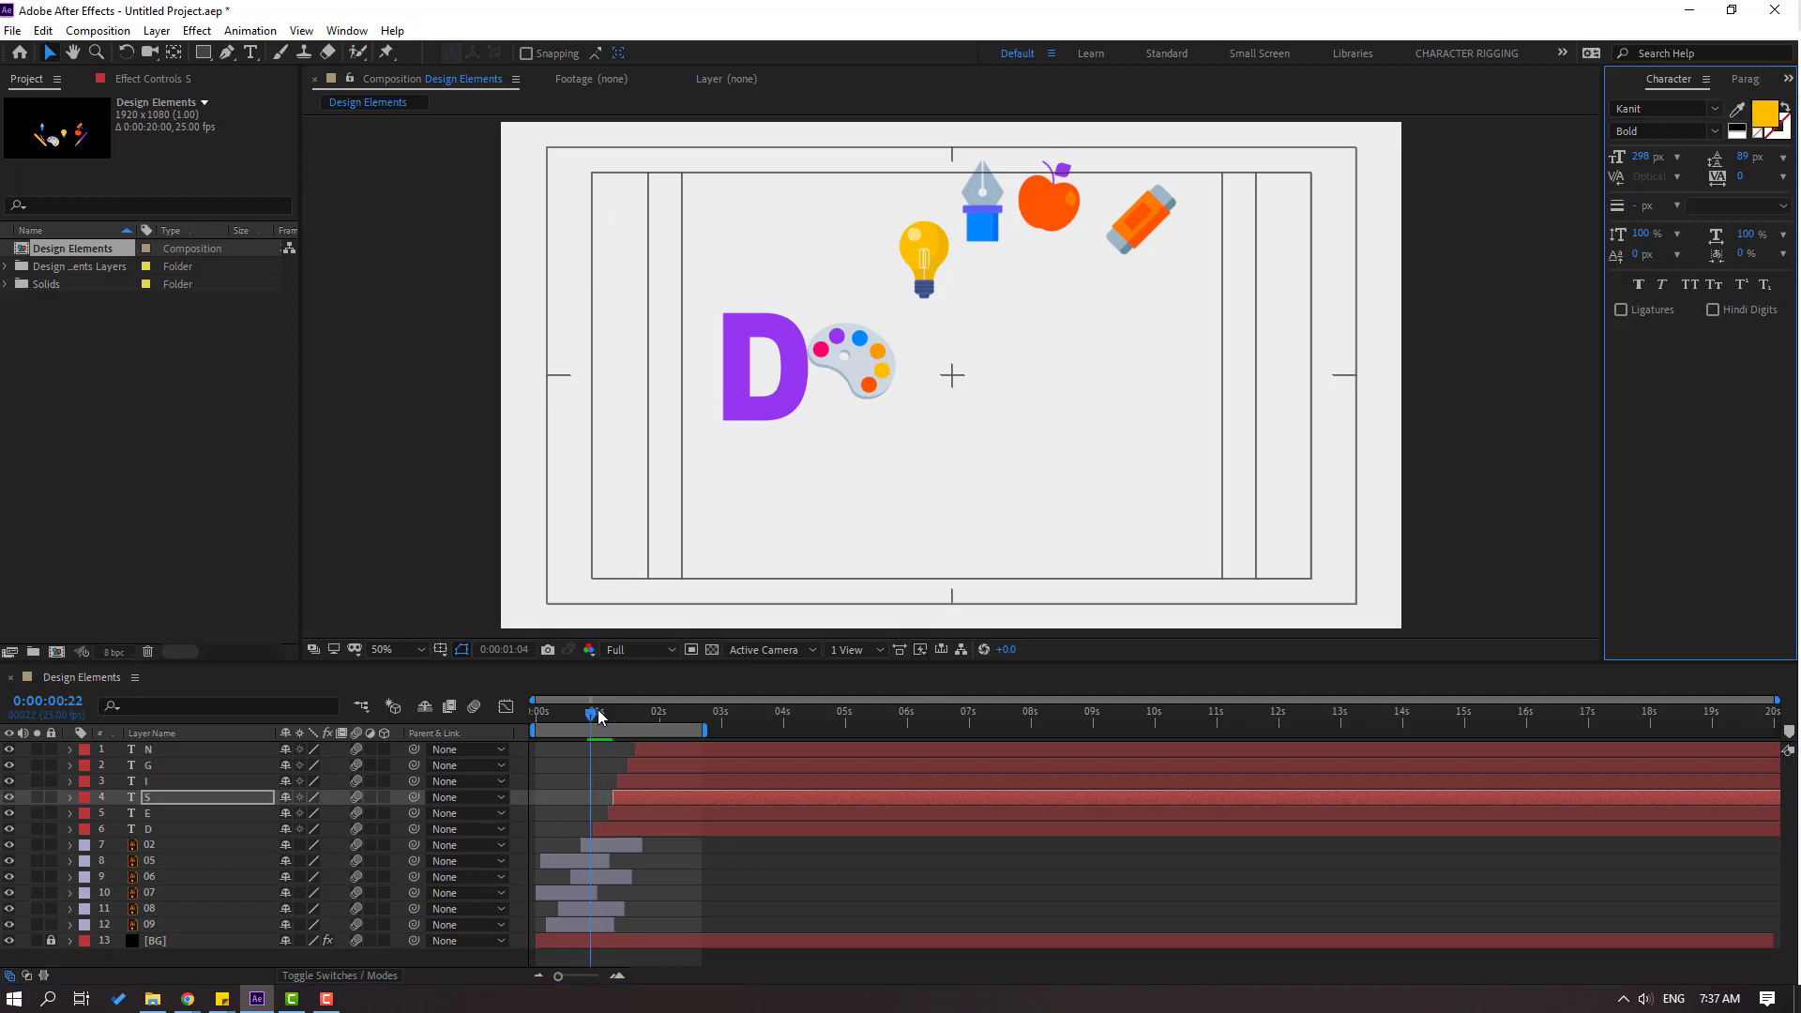
- Fill the letter I with the grey-blue sampled from the pen icon's nib
mouse_move(601, 716)
left_mouse_down()
mouse_move(643, 716)
mouse_move(611, 716)
left_mouse_up()
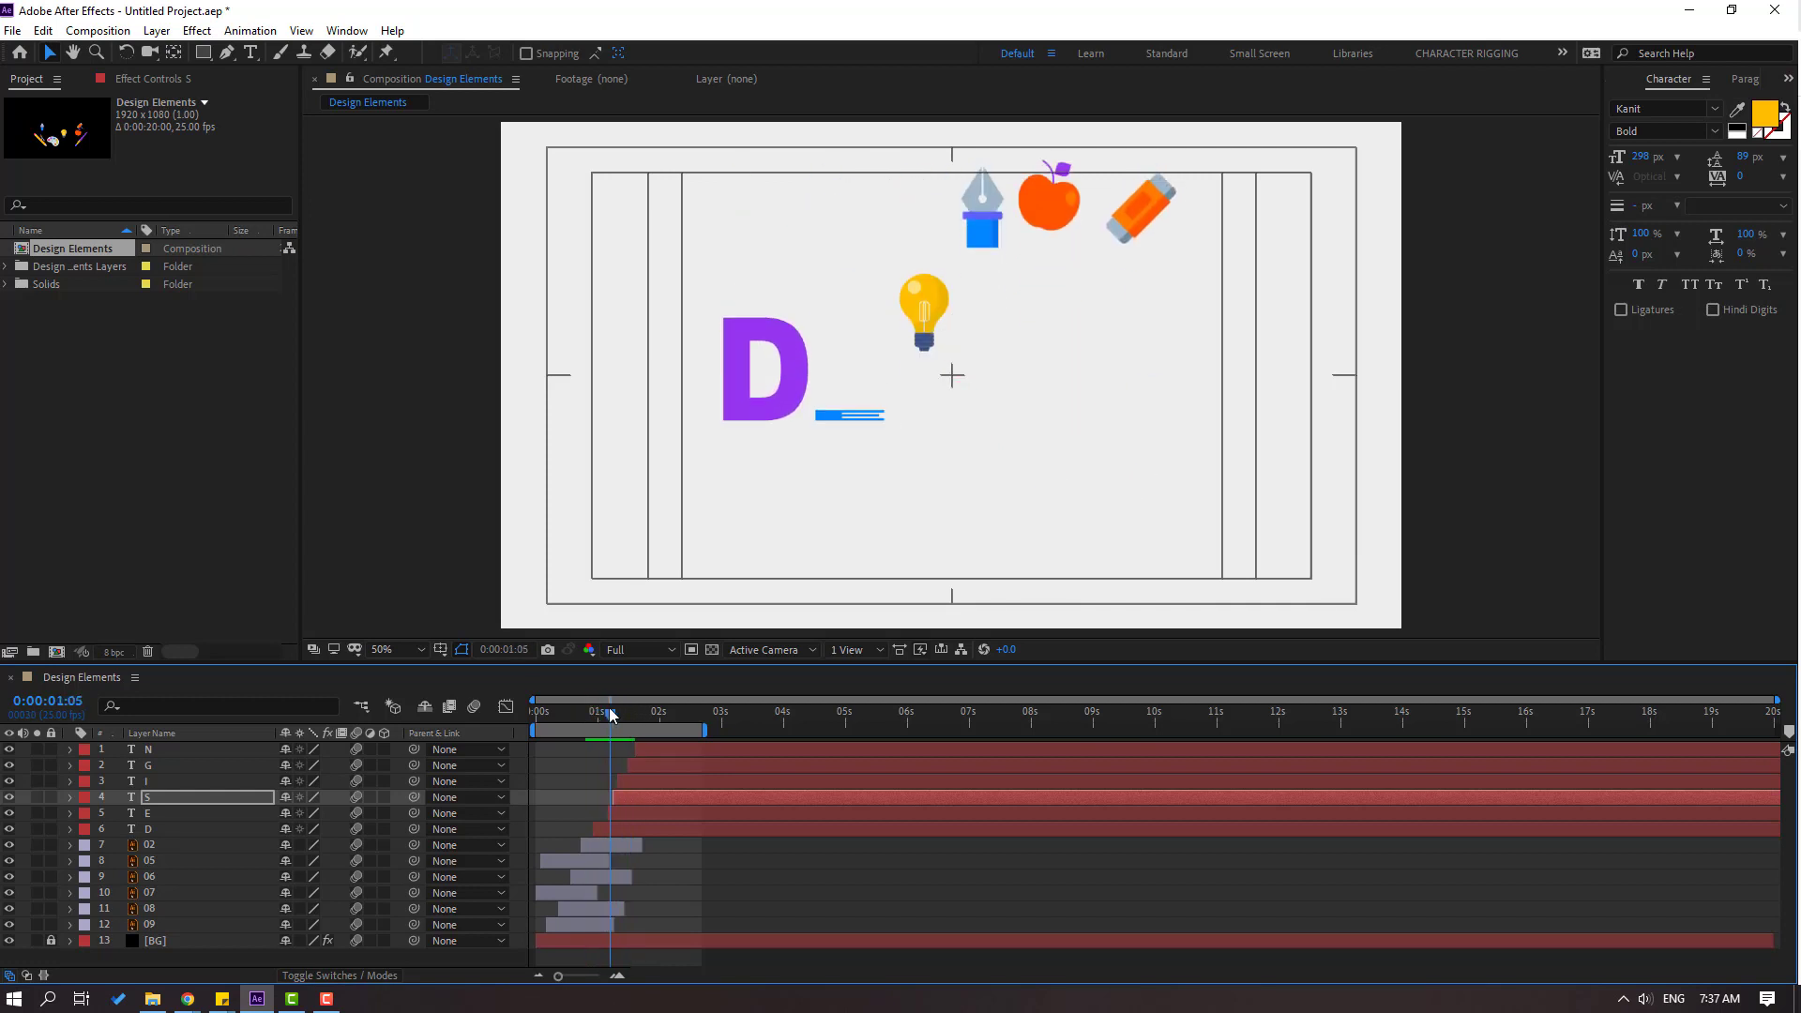
left_click(147, 783)
left_click(1737, 109)
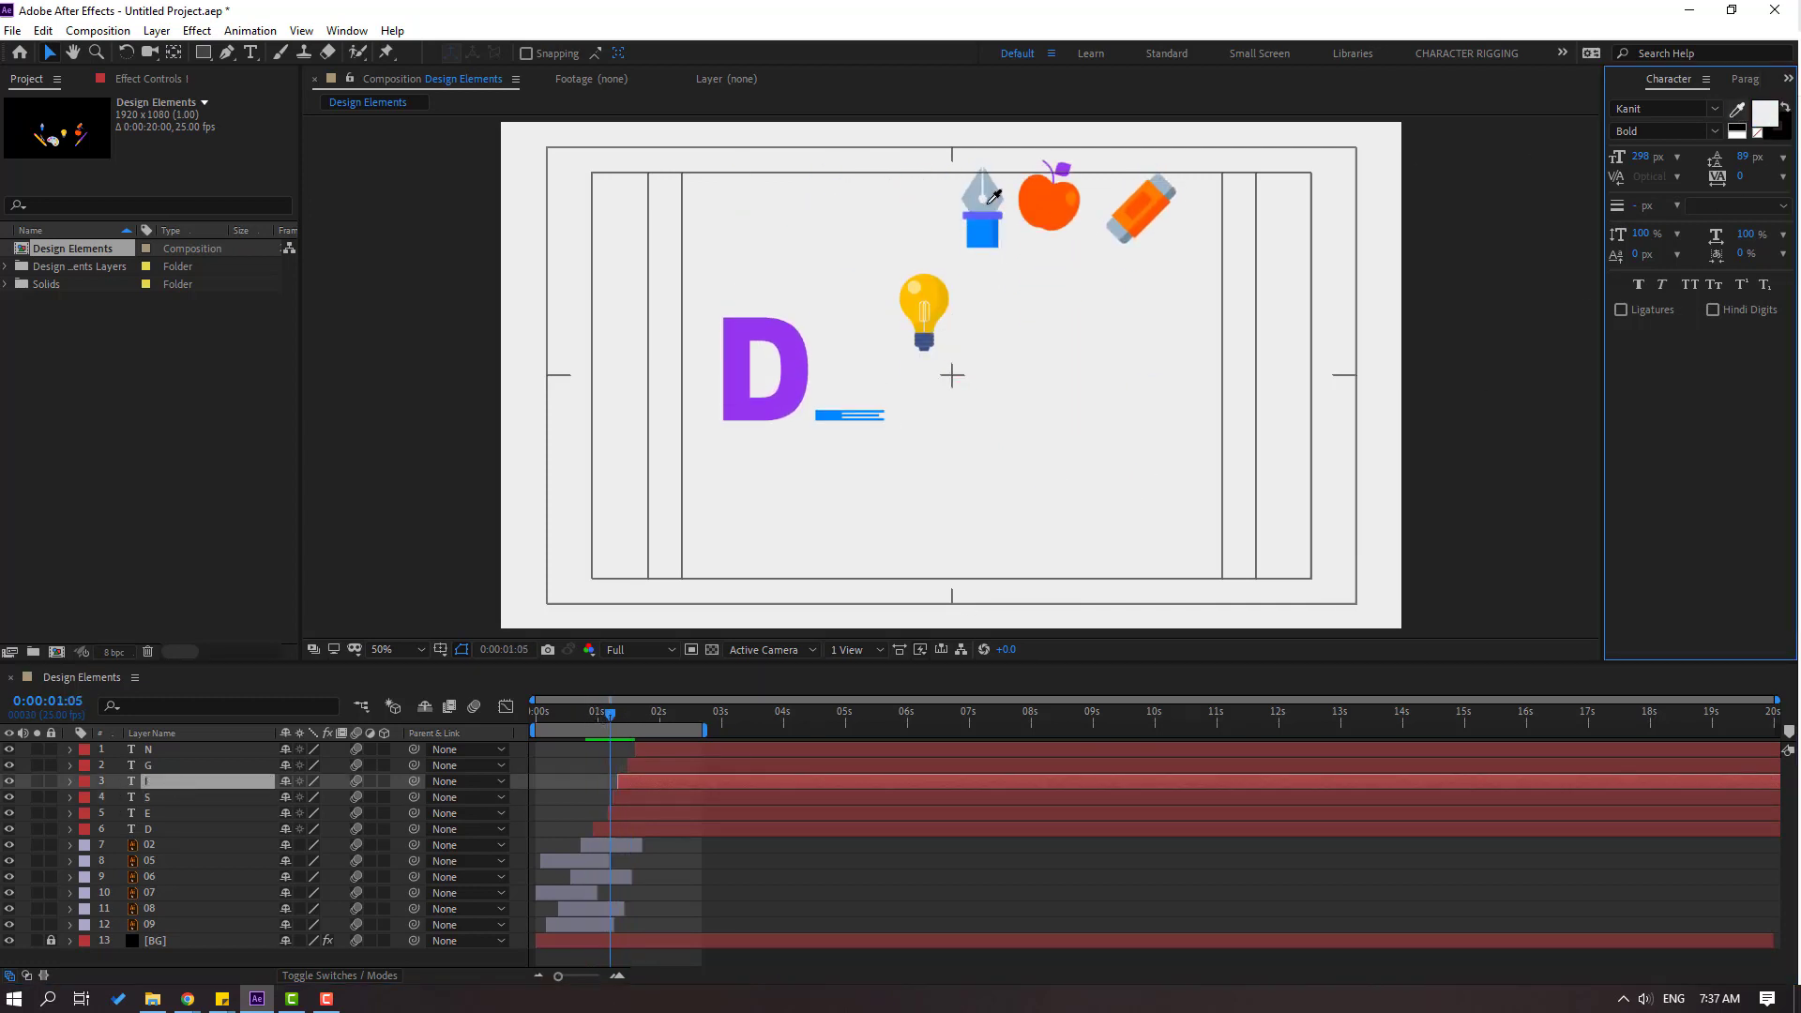
left_click(978, 194)
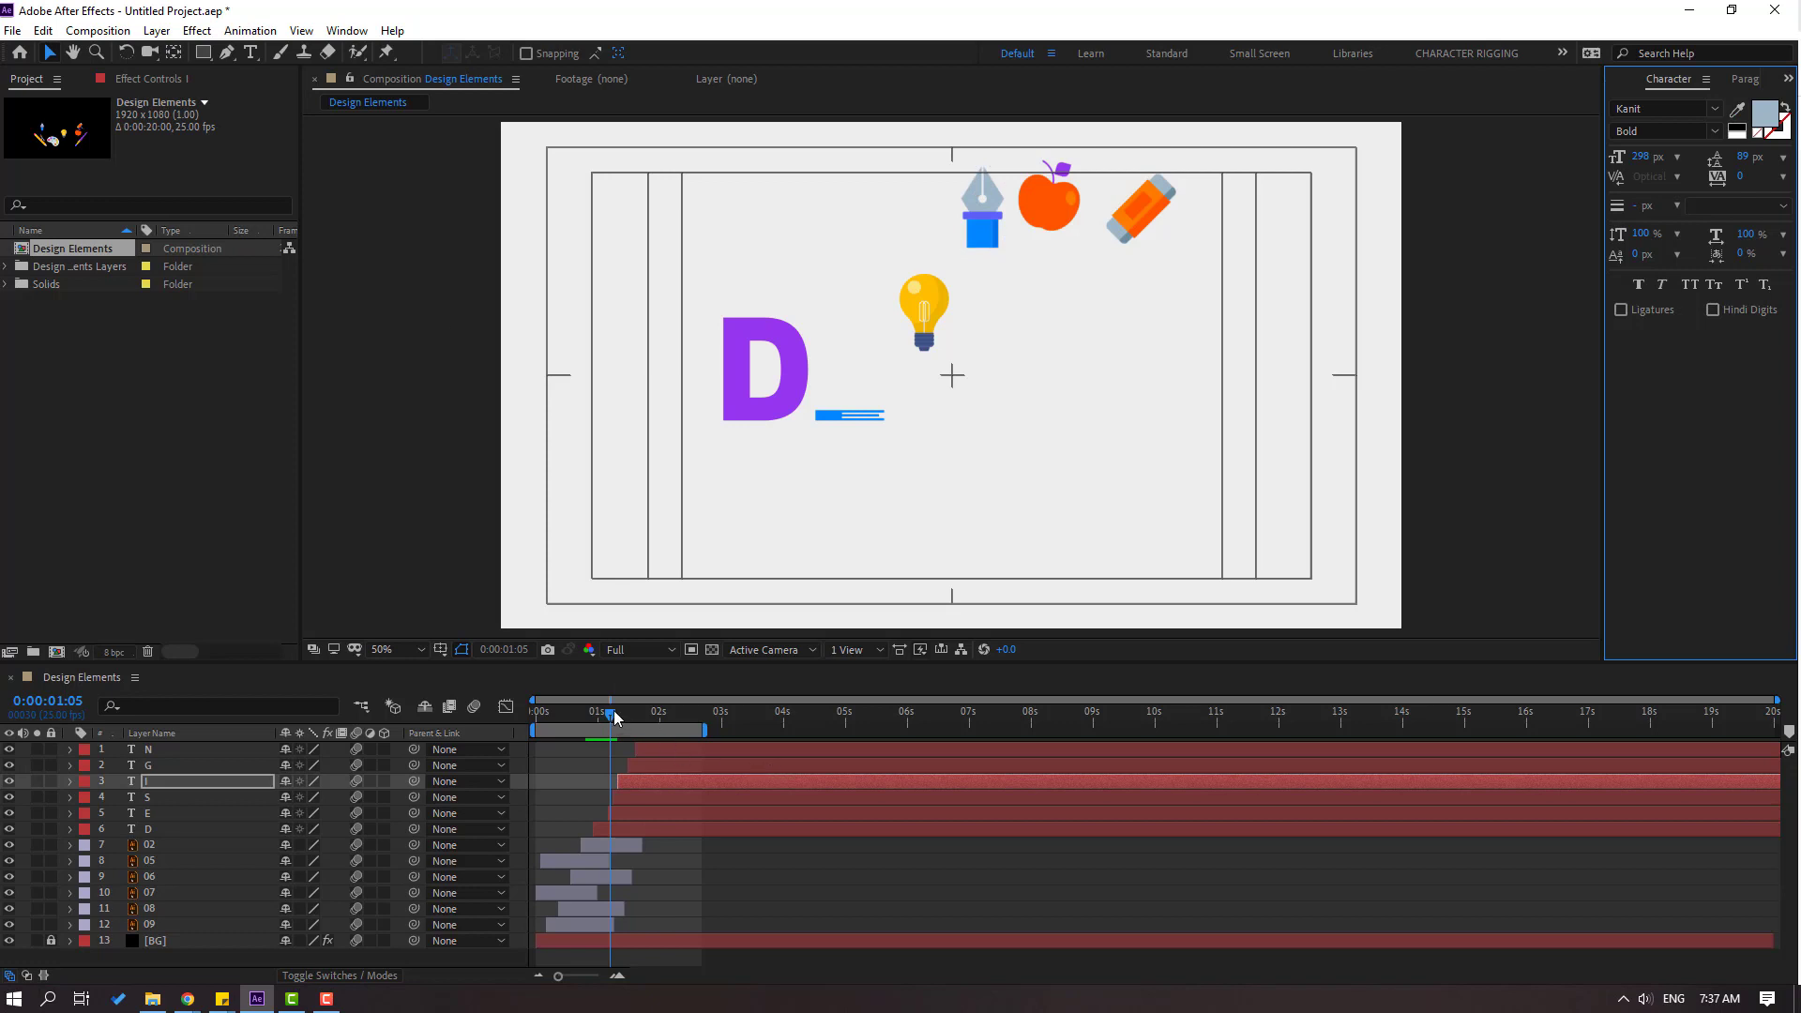
- Fill the letter G with the red-orange sampled from the apple icon
left_click_drag(614, 718, 637, 720)
left_click(136, 766)
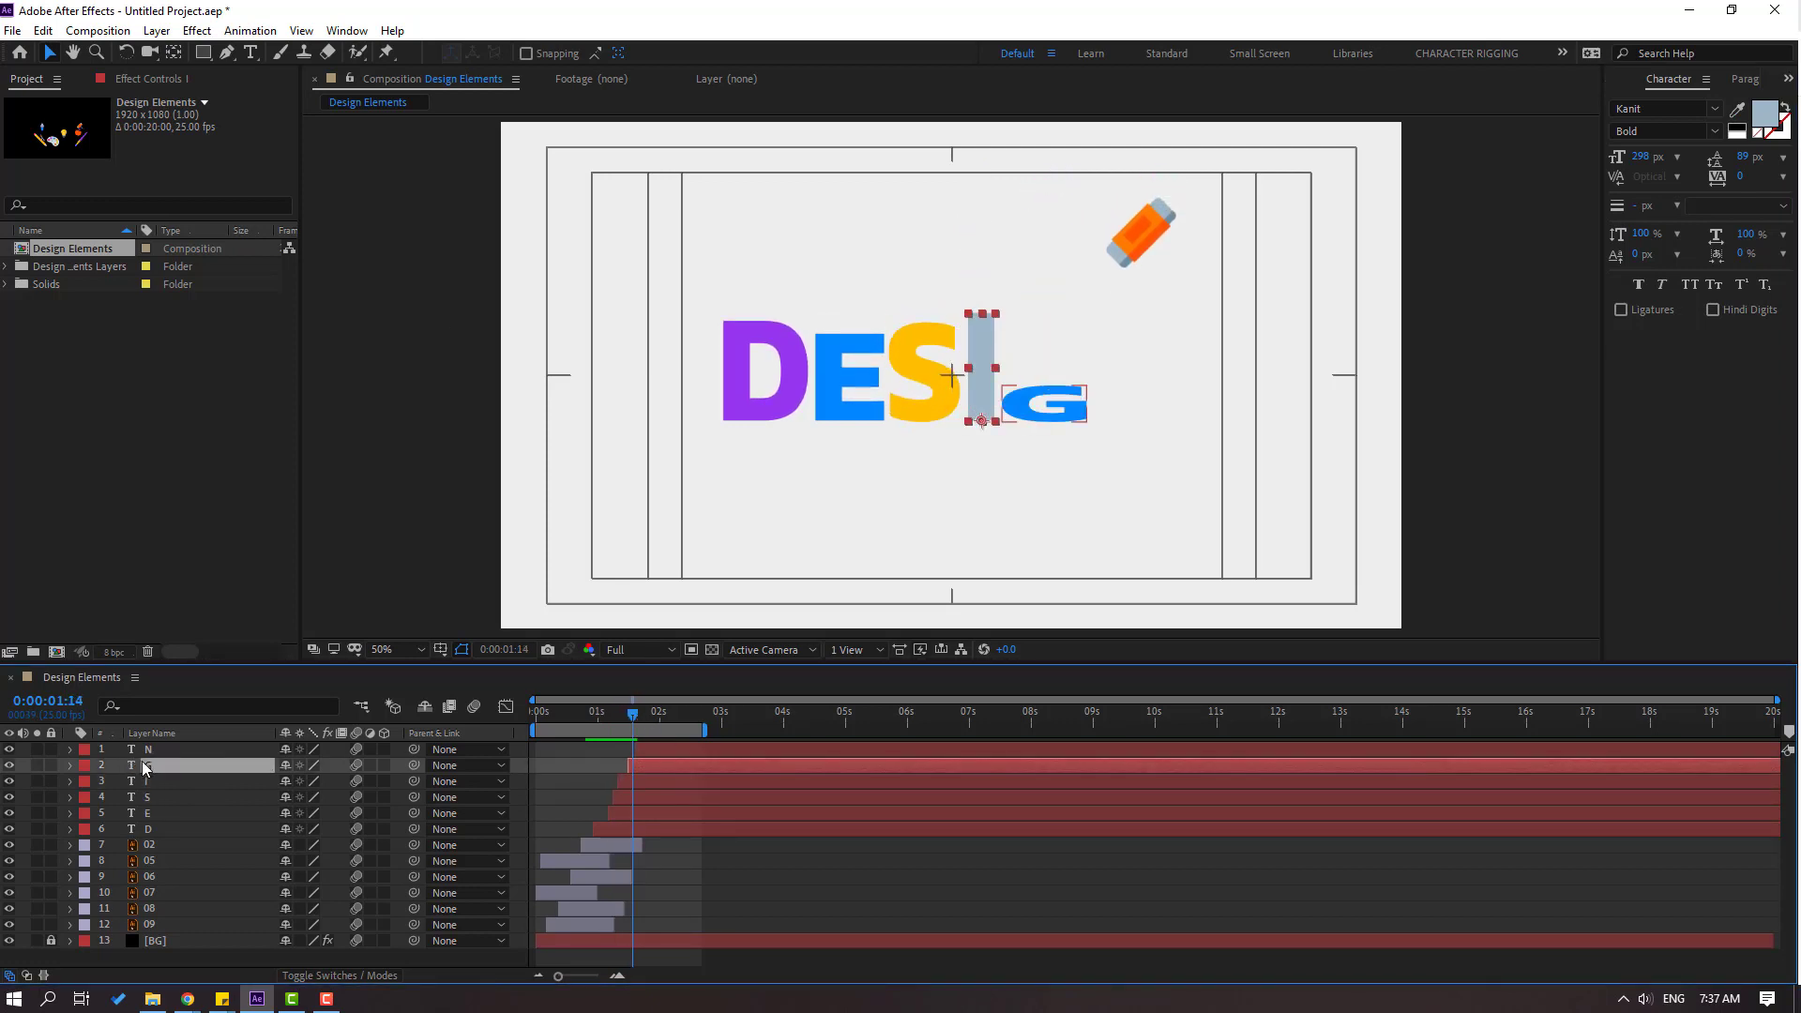
left_click(624, 715)
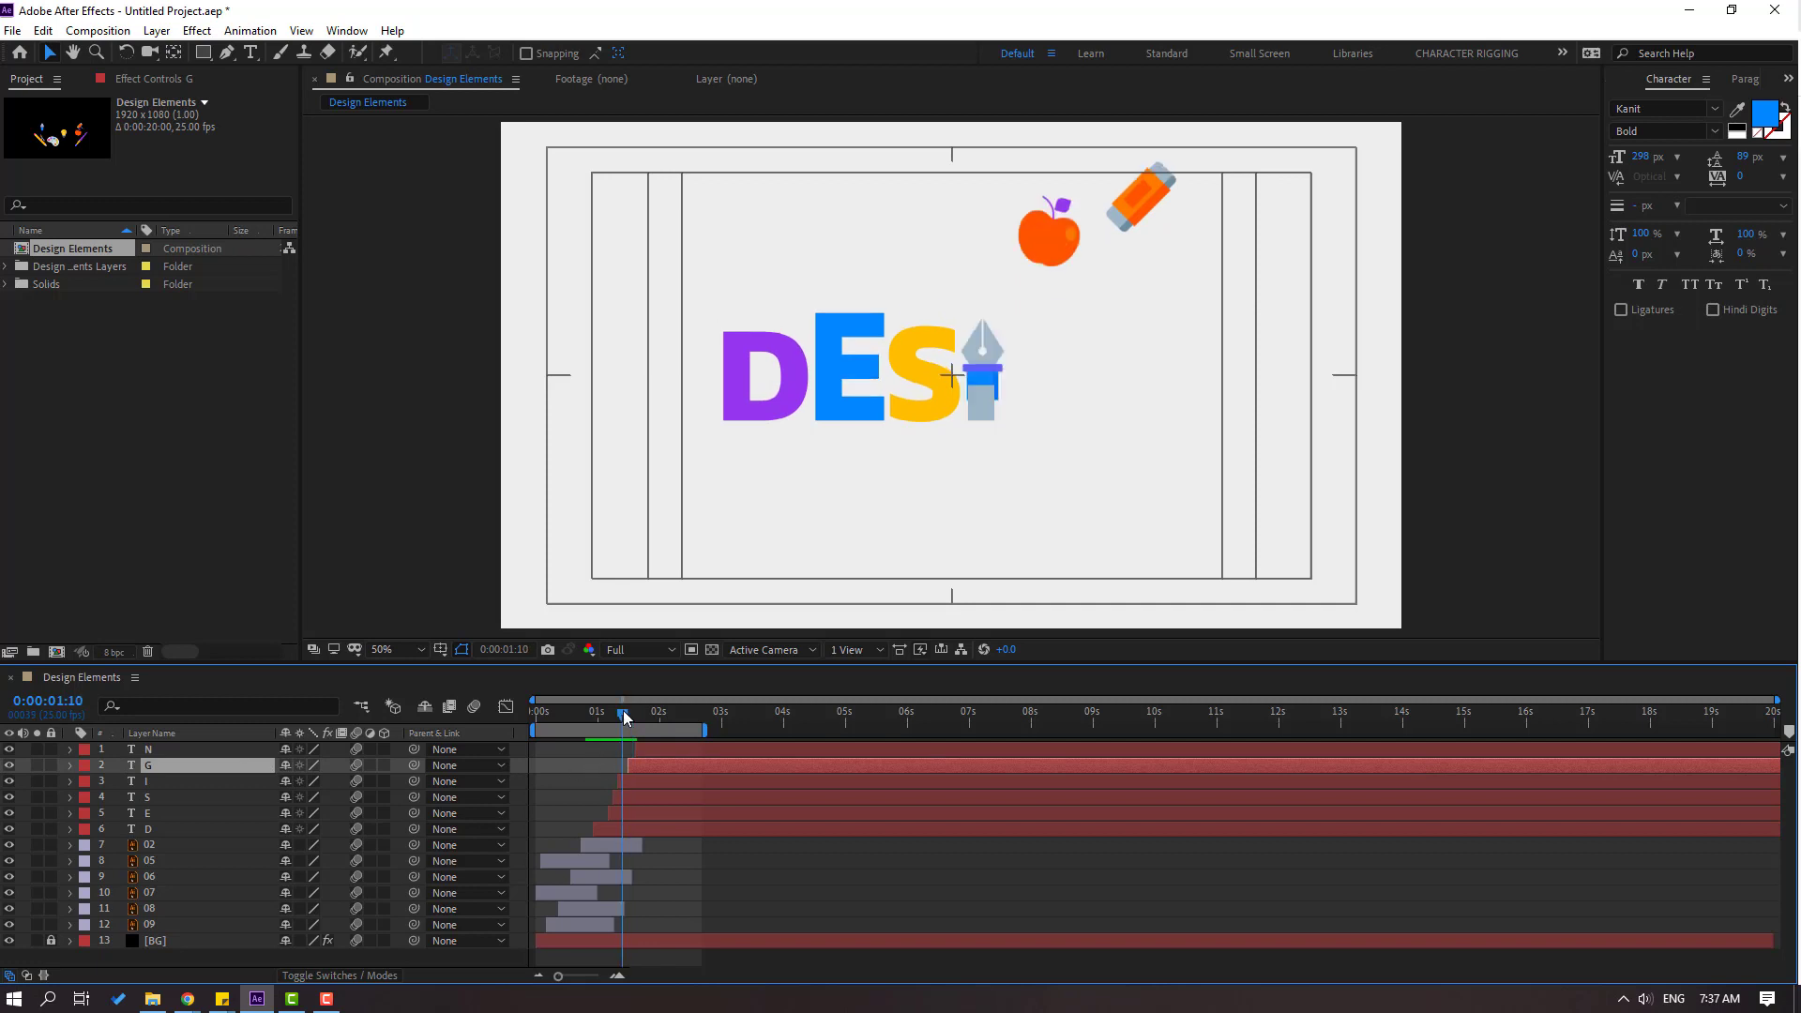
left_click(1738, 109)
left_click(1049, 228)
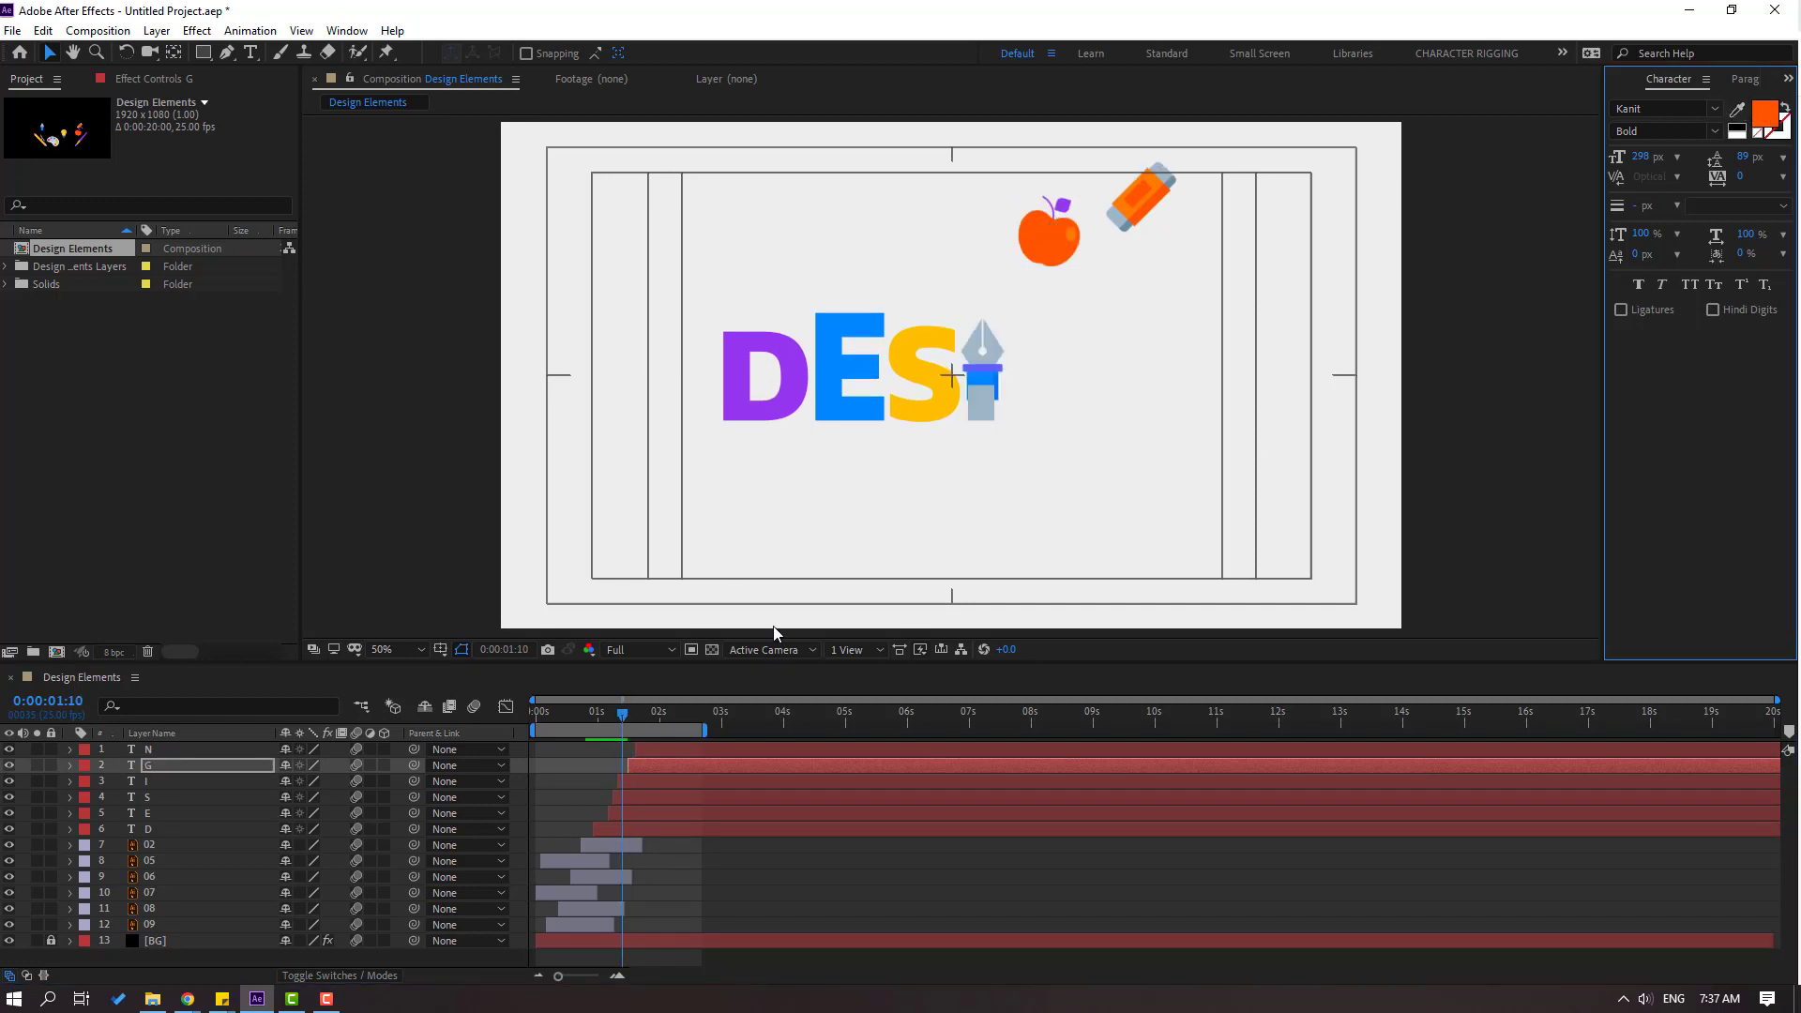
- Fill the letter N with the orange sampled from the eraser icon
mouse_move(619, 724)
left_mouse_down()
mouse_move(593, 717)
mouse_move(649, 718)
left_mouse_up()
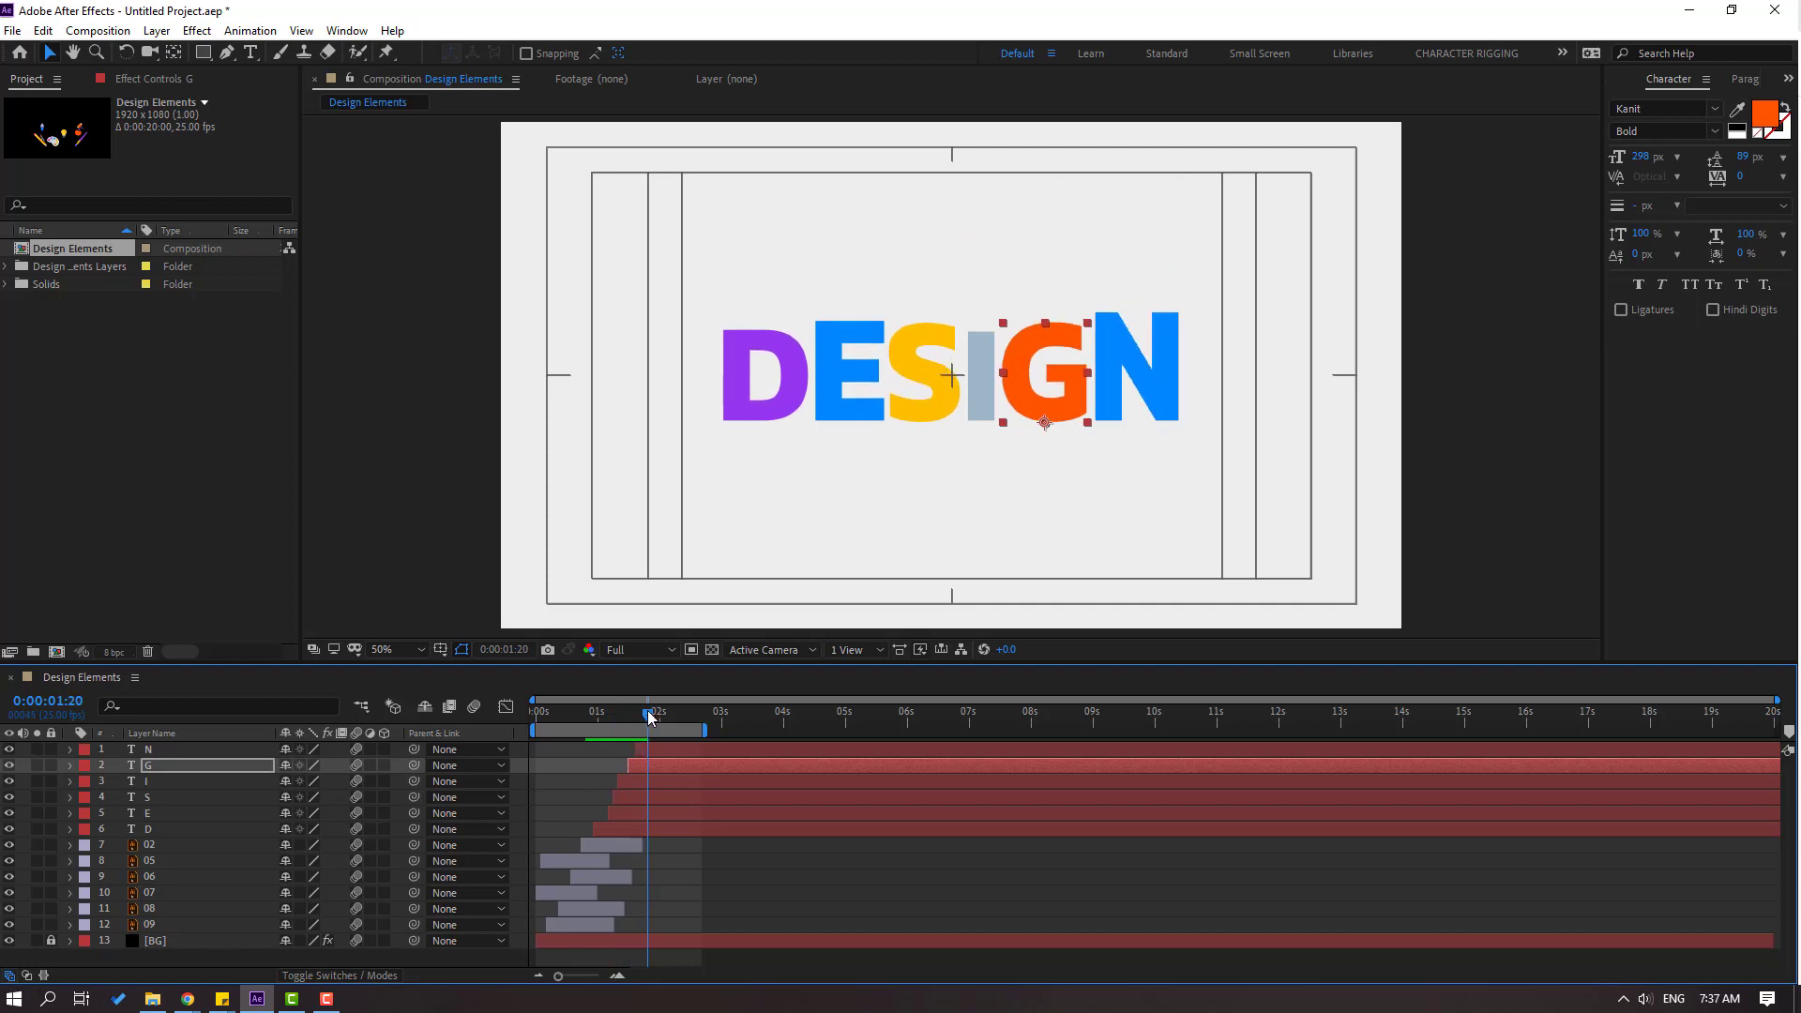
key("ctrl+Up")
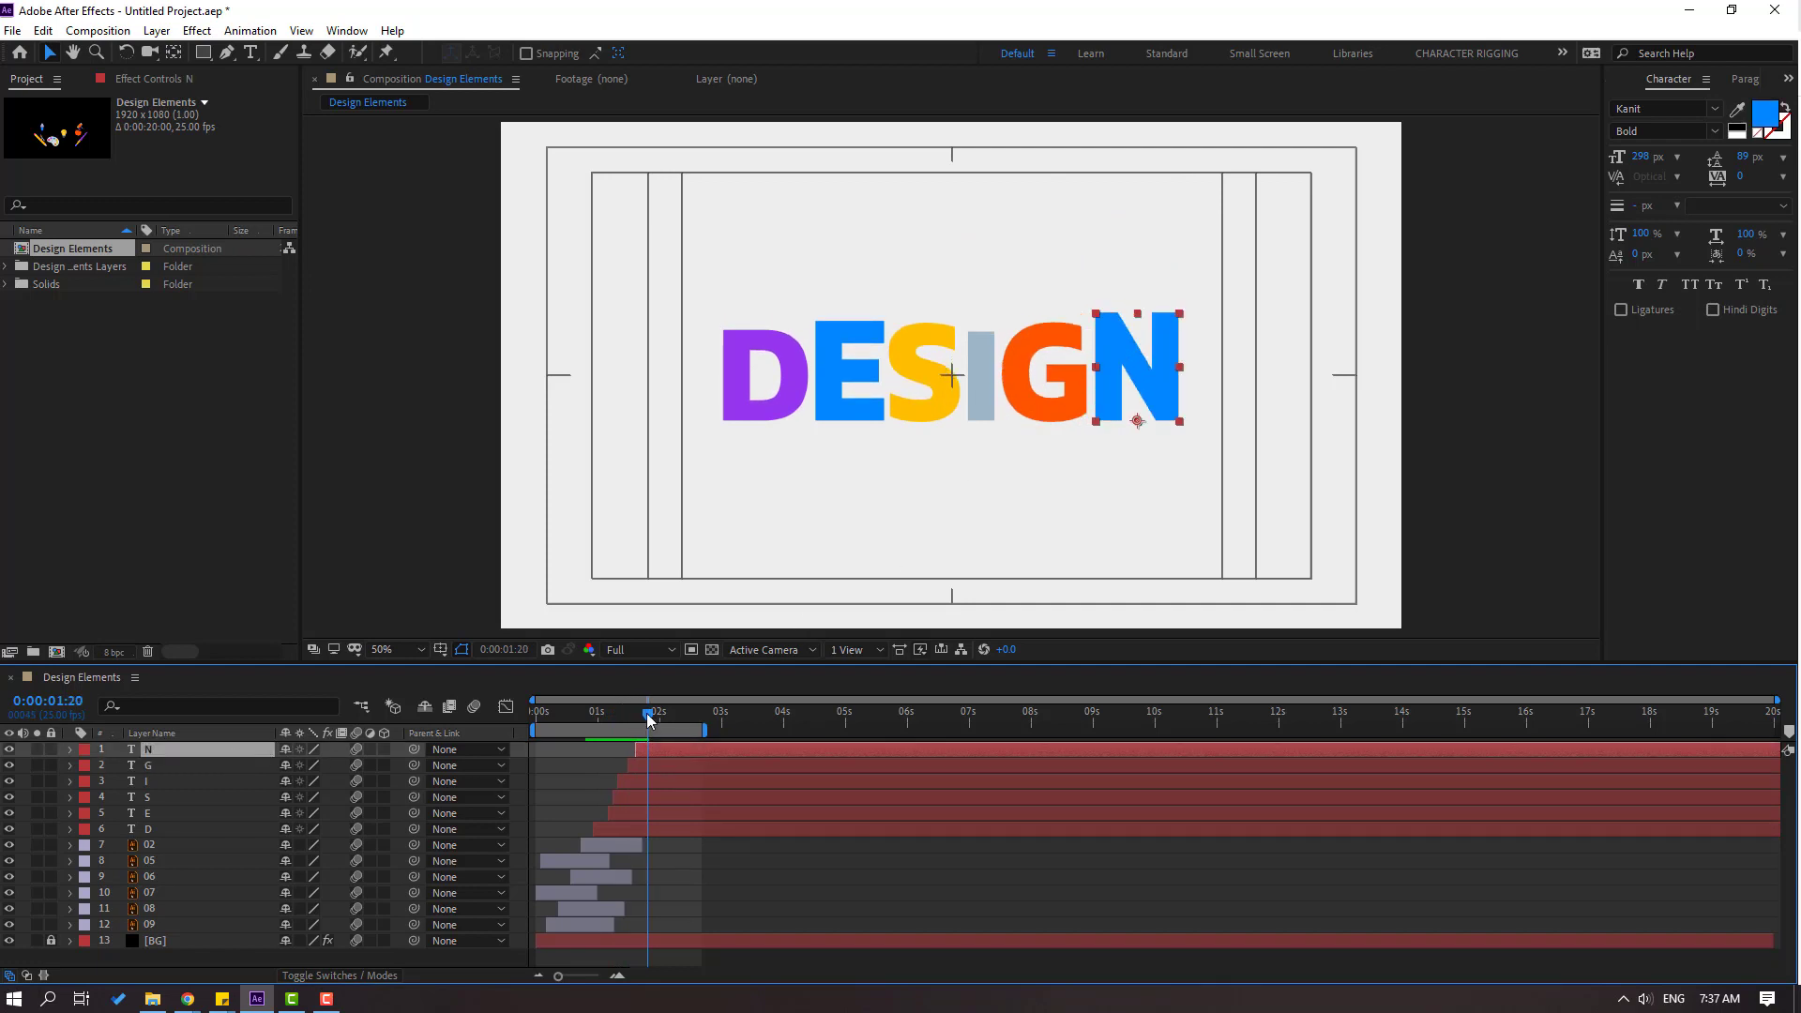
left_click_drag(644, 718, 632, 717)
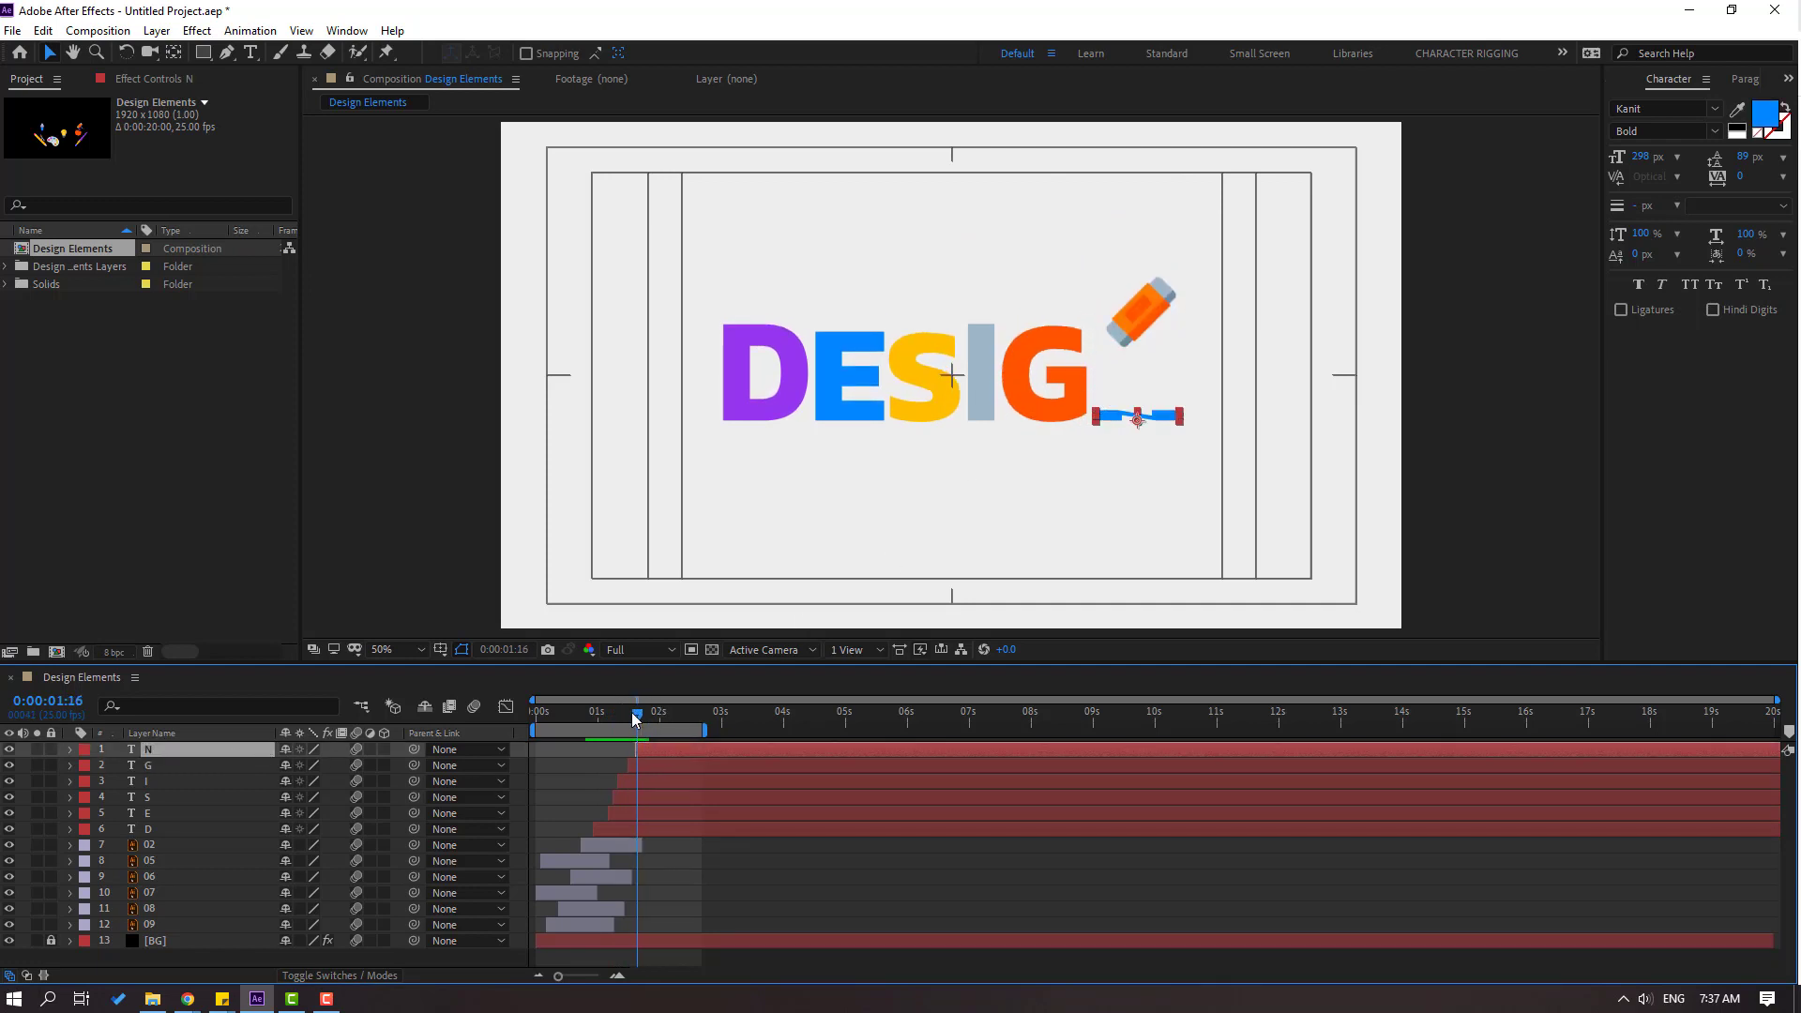
left_click(1736, 110)
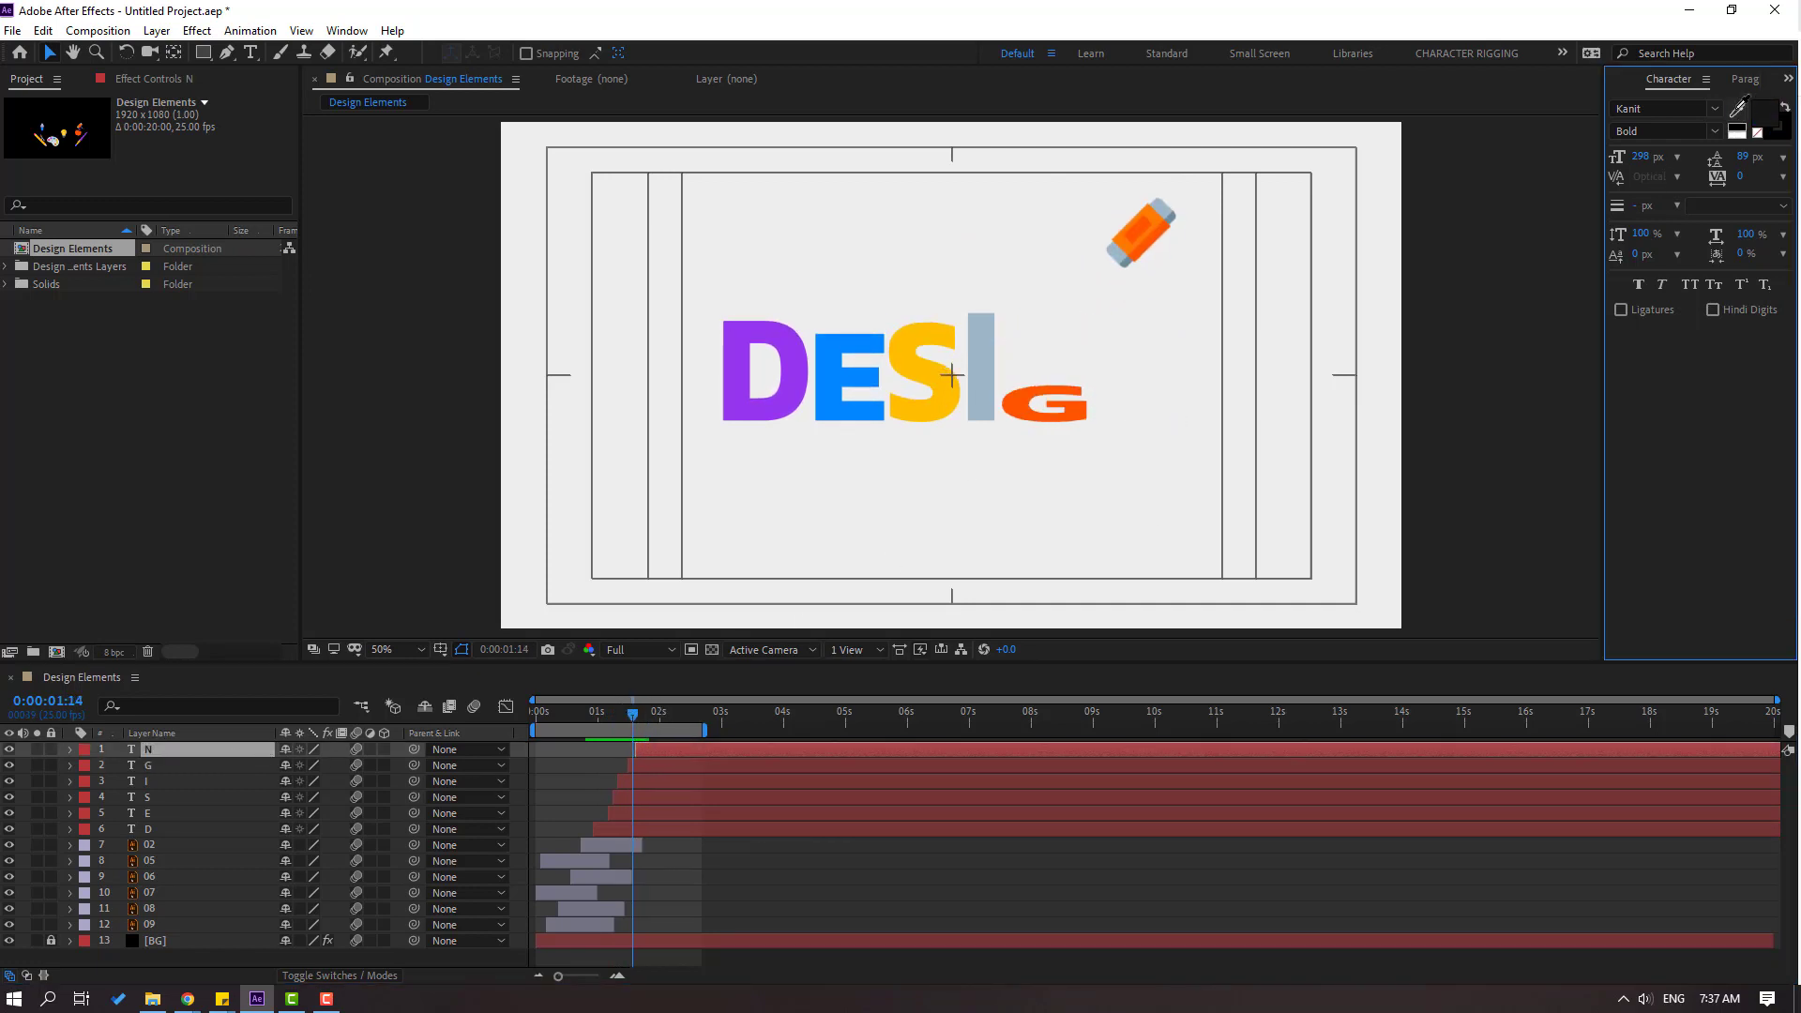
left_click(1737, 109)
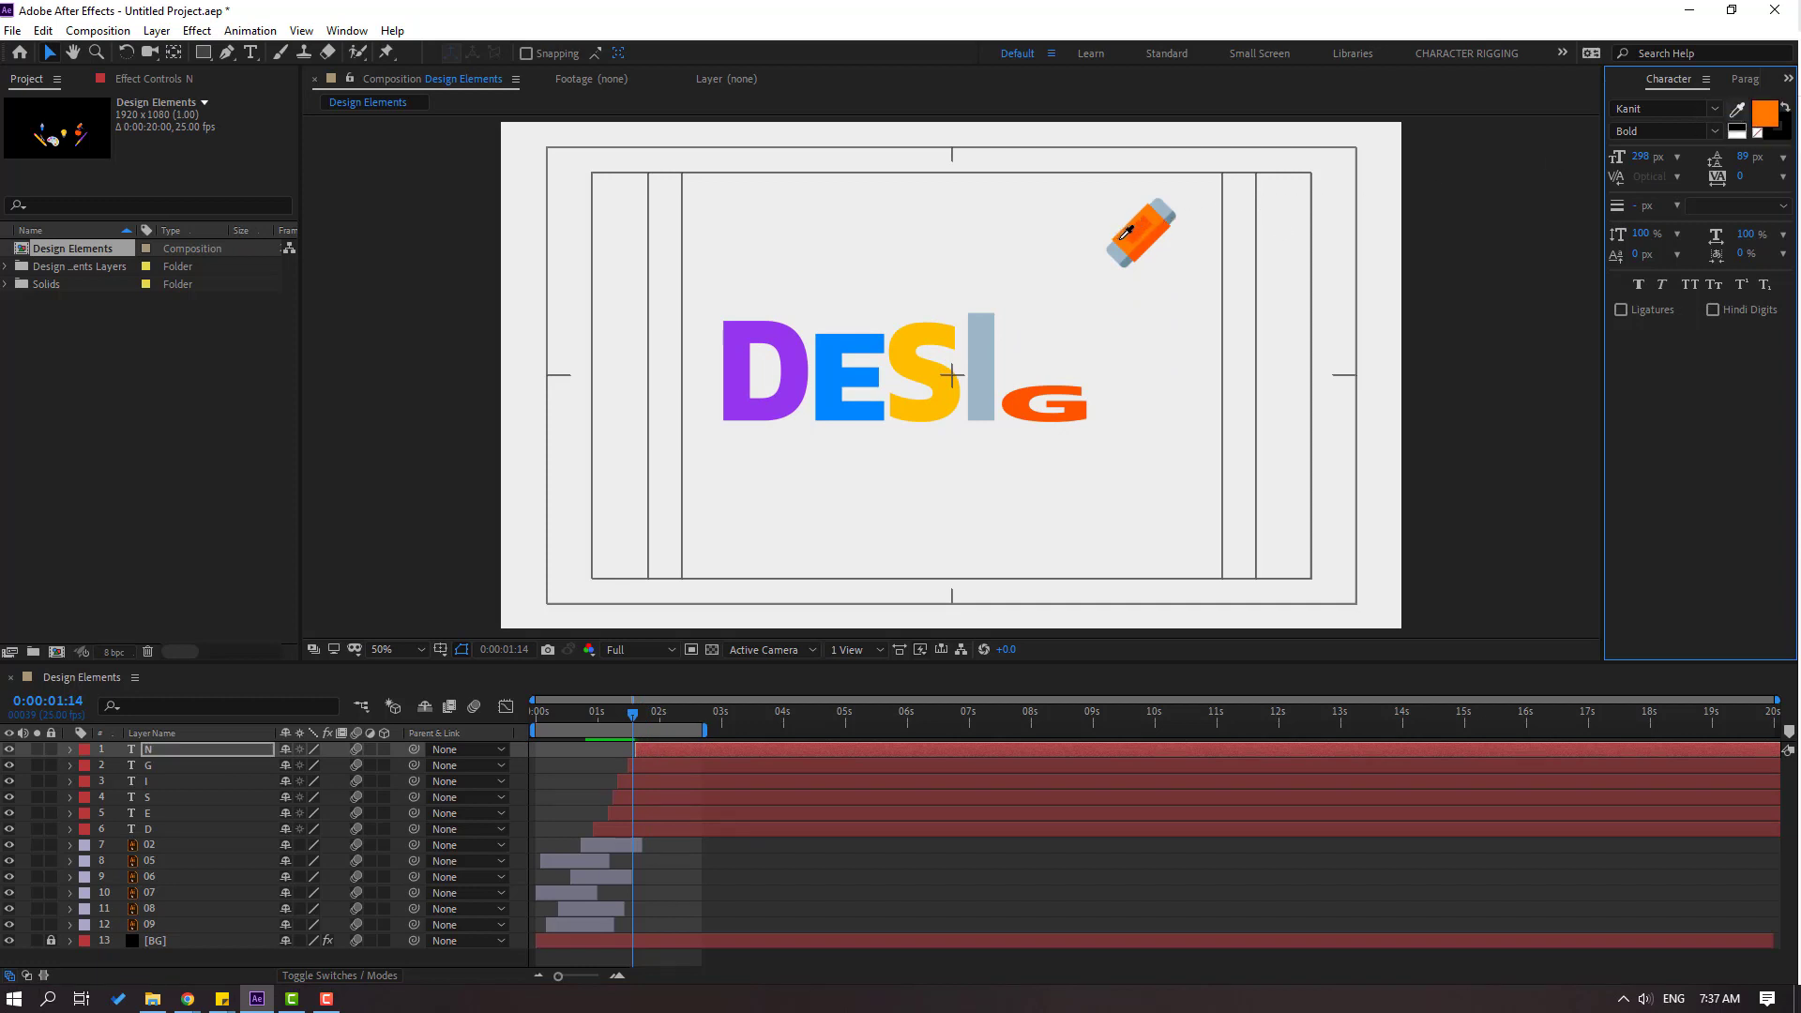
- Turn the composition's motion blur back on and preview the coloured title animation
left_click_drag(634, 720, 654, 719)
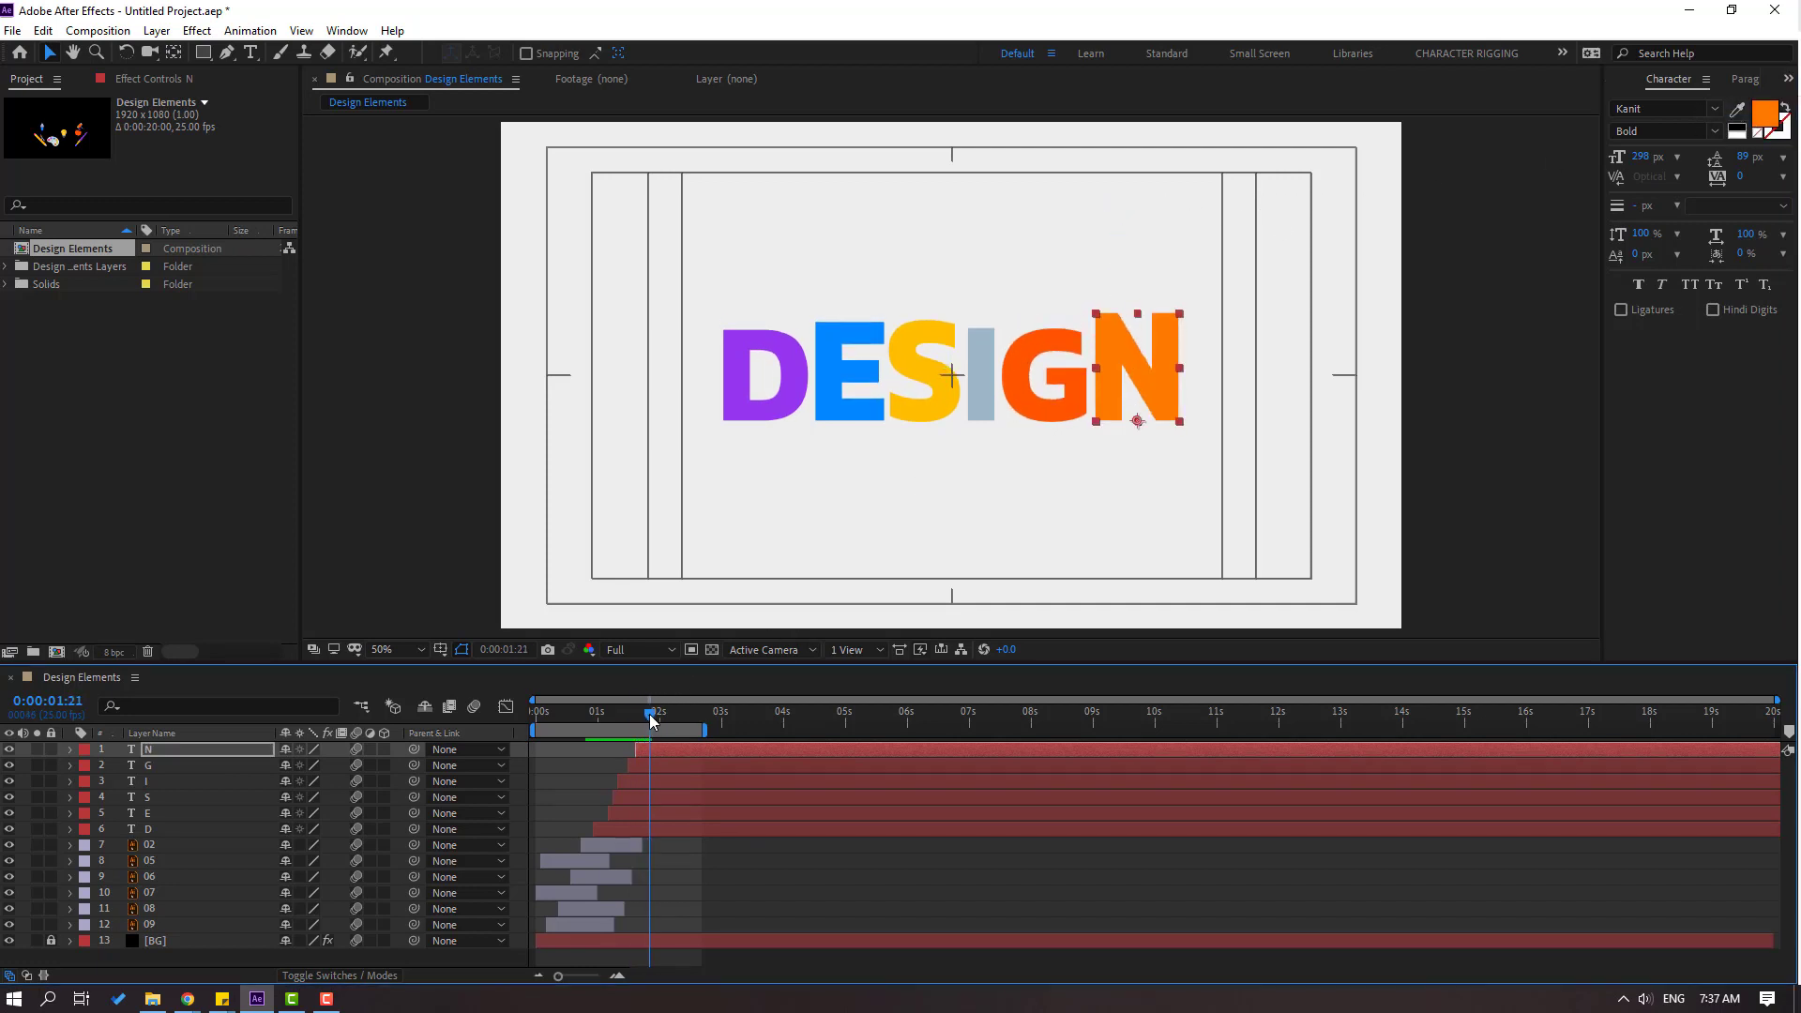
left_click(469, 710)
left_click(784, 860)
key("space")
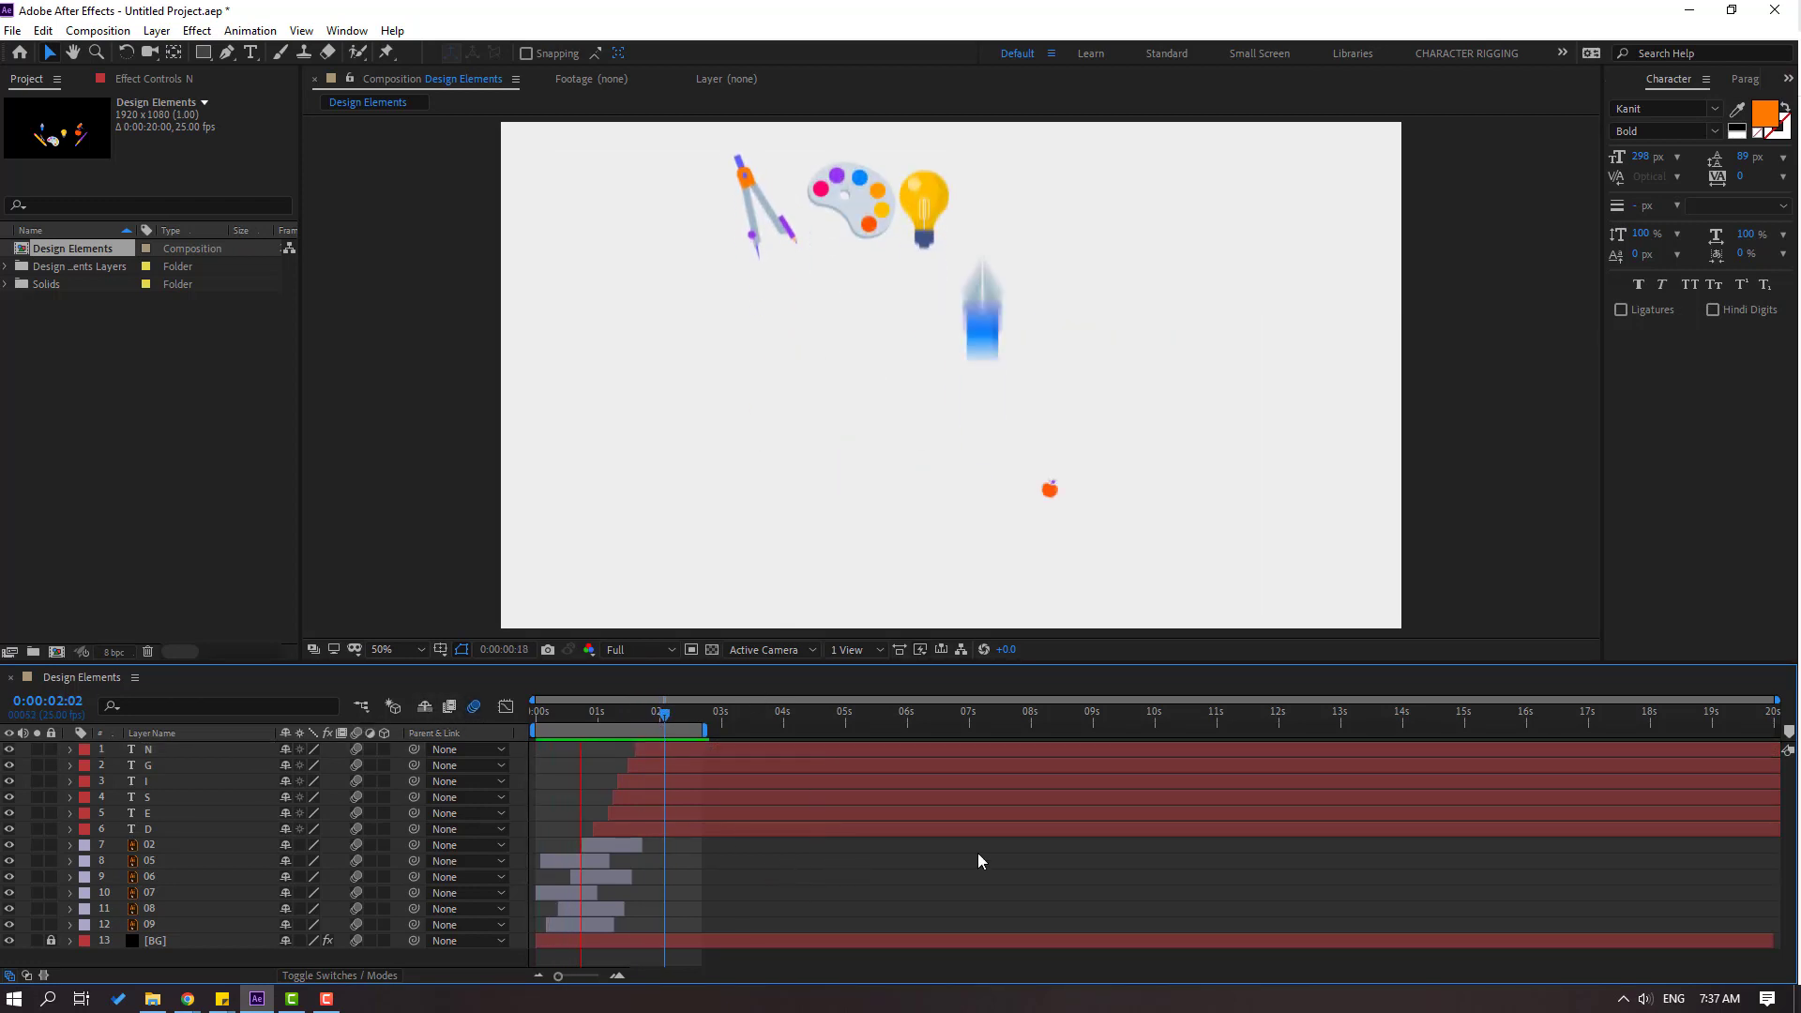